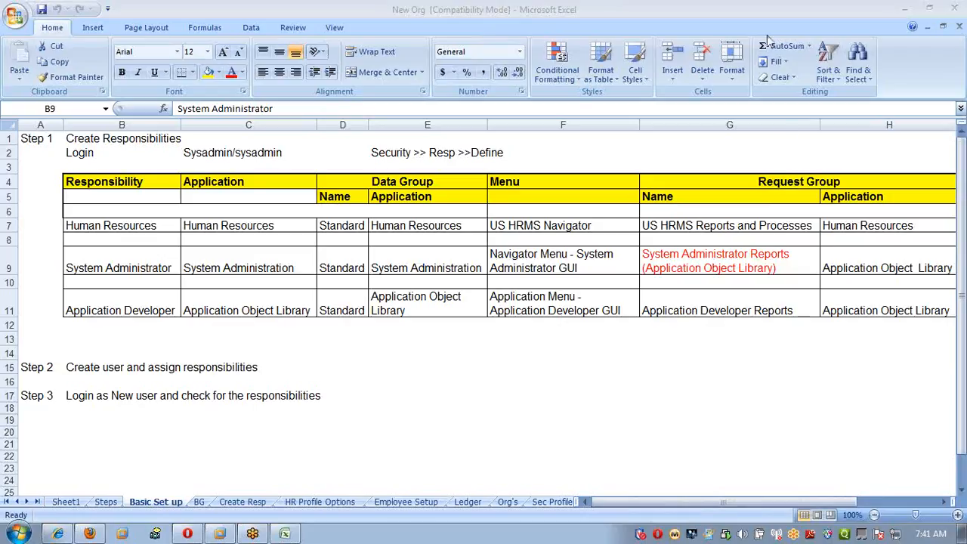
left_click(410, 420)
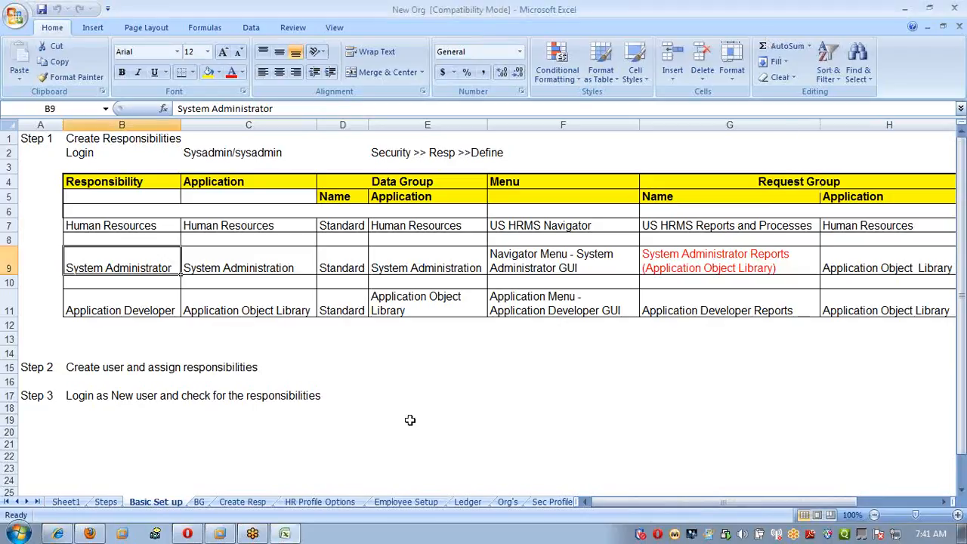
key("ctrl+Home")
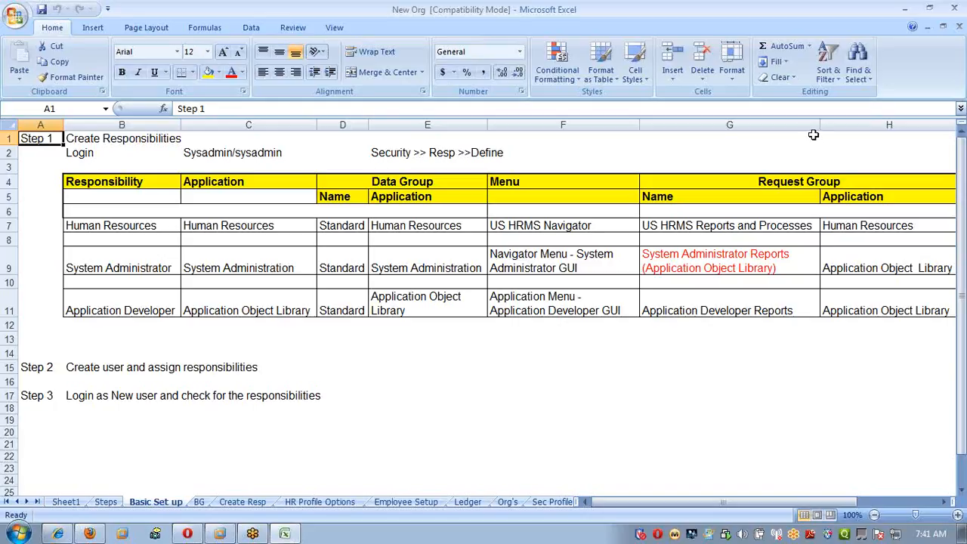
left_click(958, 27)
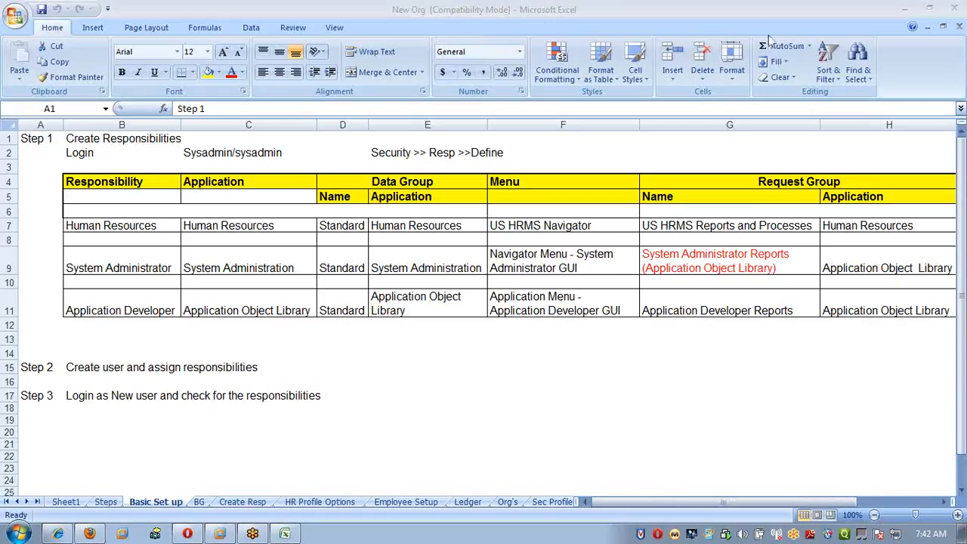
left_click(465, 416)
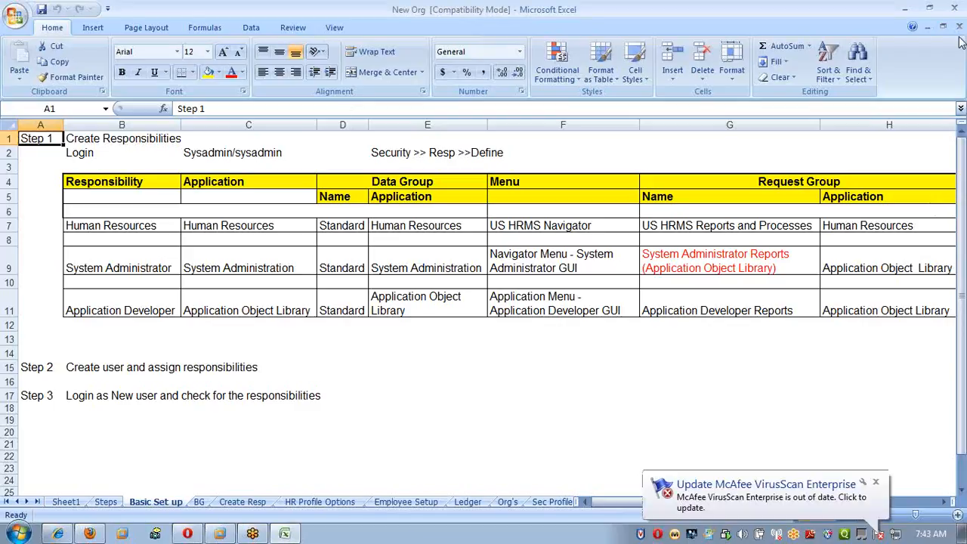
left_click(135, 156)
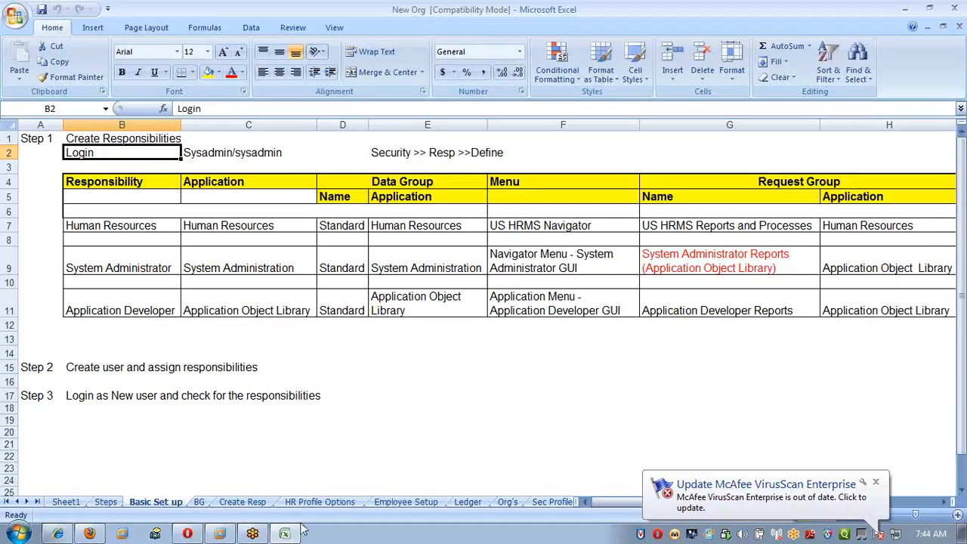
Switch to Oracle E-Business Suite, log out of the current account and log in as the operations user with the account password.
mouse_move(194, 535)
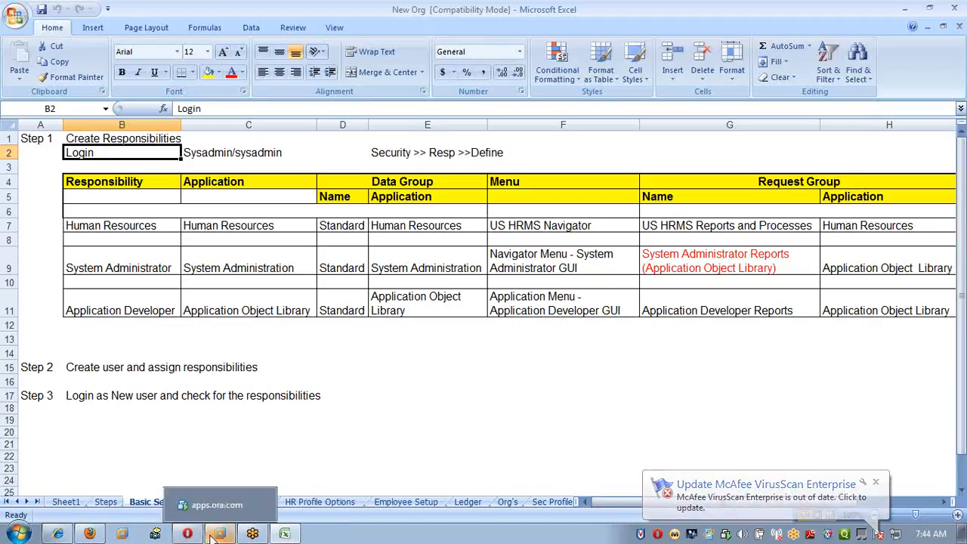
left_click(234, 502)
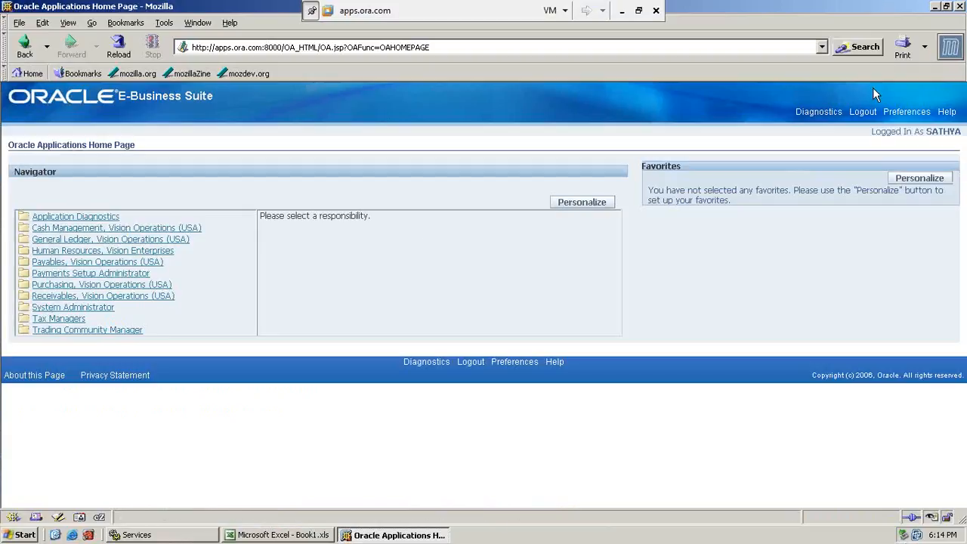
left_click(865, 112)
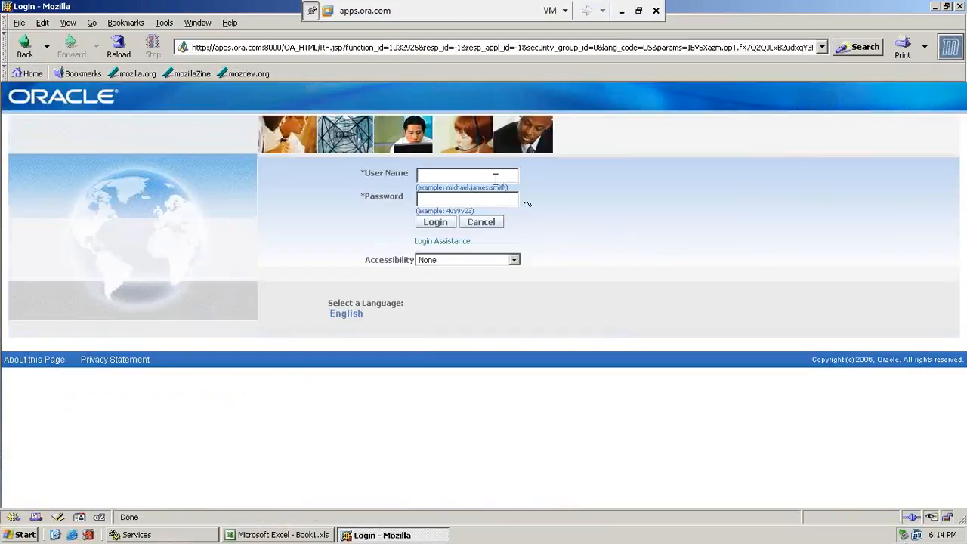
type("operations")
key("Tab")
type("********")
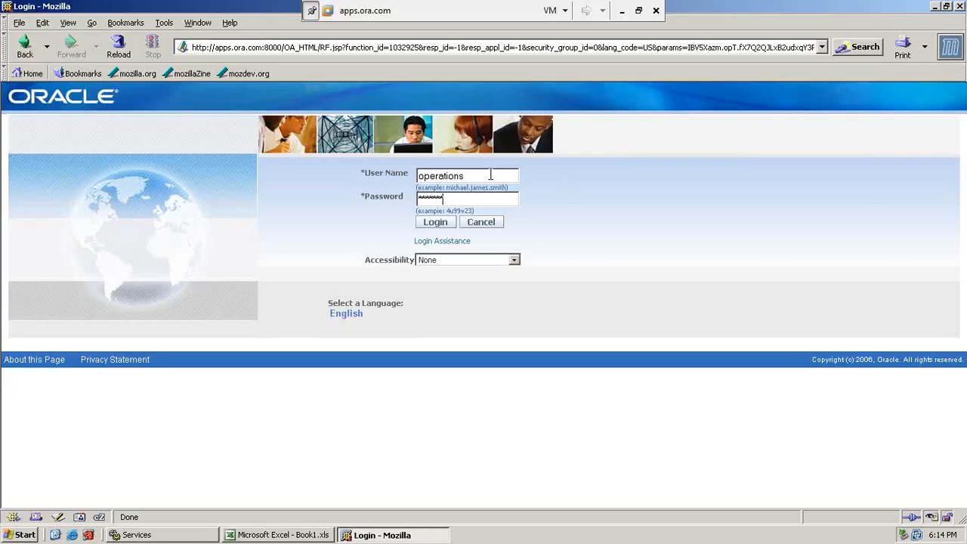
left_click(451, 224)
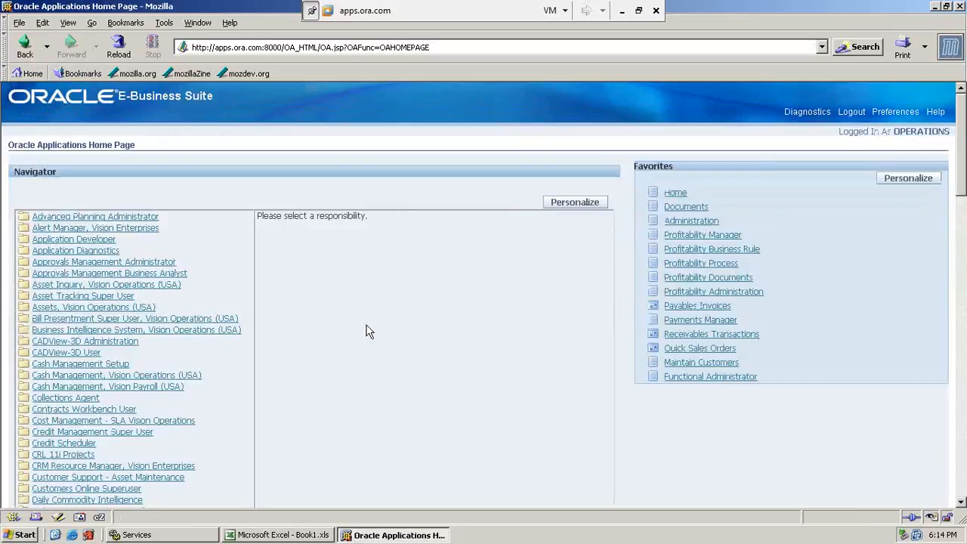
scroll(367, 325, "down", 3)
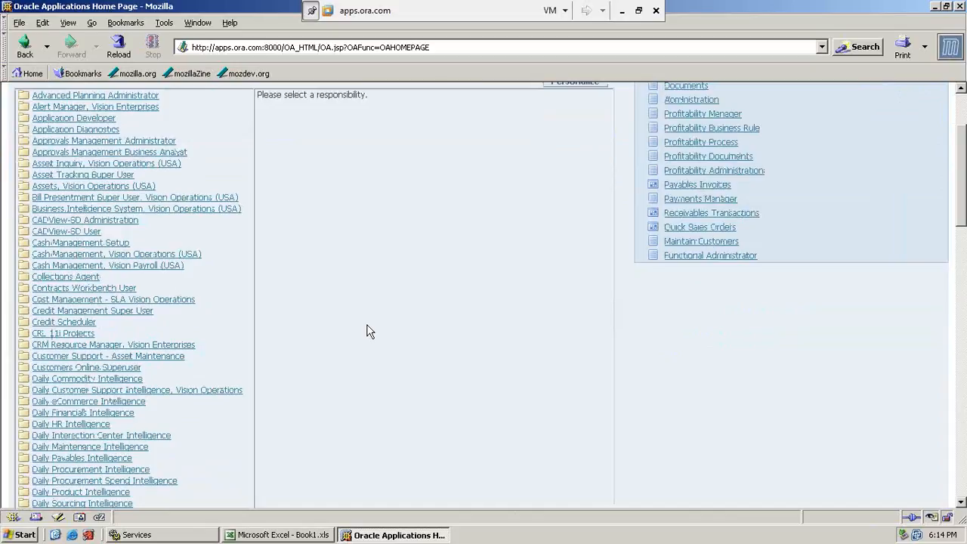
Return to the Excel Basic Set up sheet and review the Create Responsibilities login, navigation path and listed responsibilities.
left_click(622, 10)
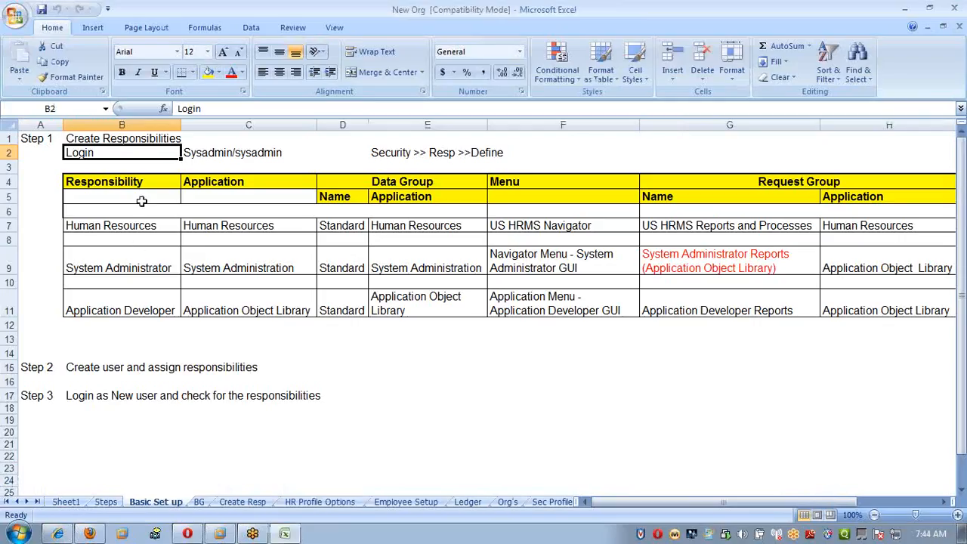
left_click(168, 140)
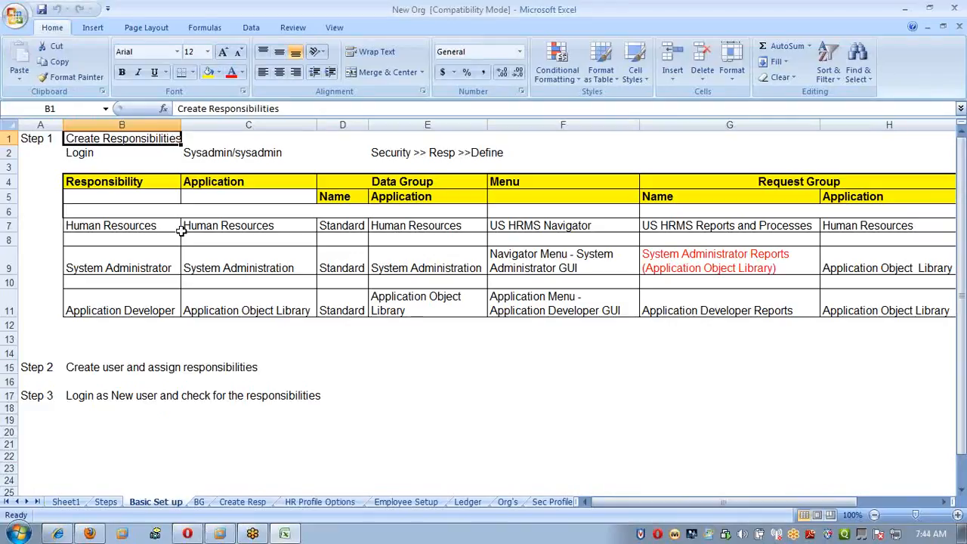
left_click(153, 227)
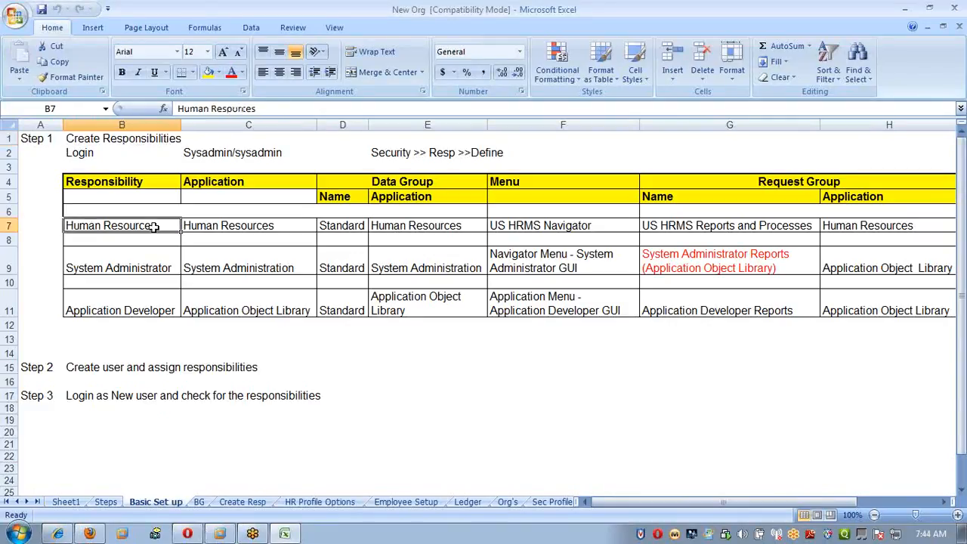
left_click(156, 268)
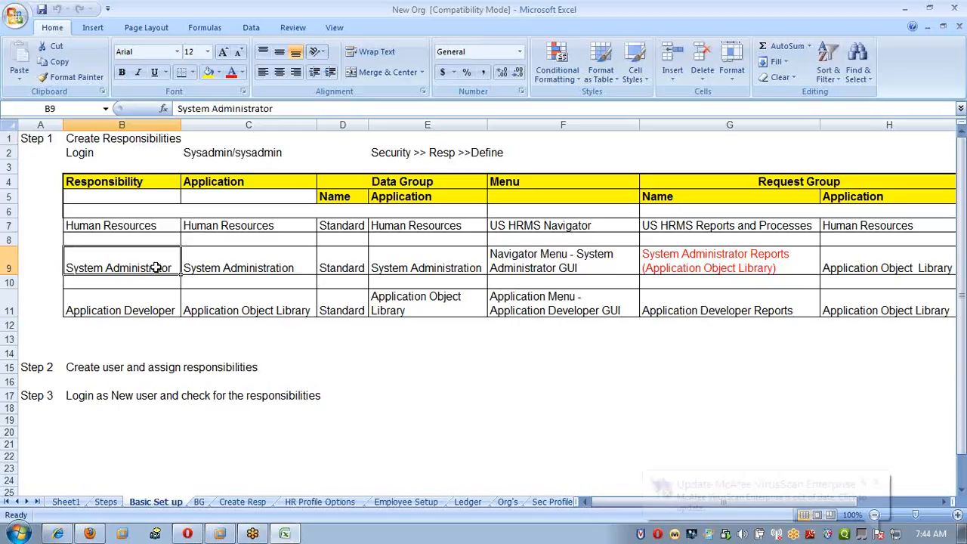
left_click(166, 144)
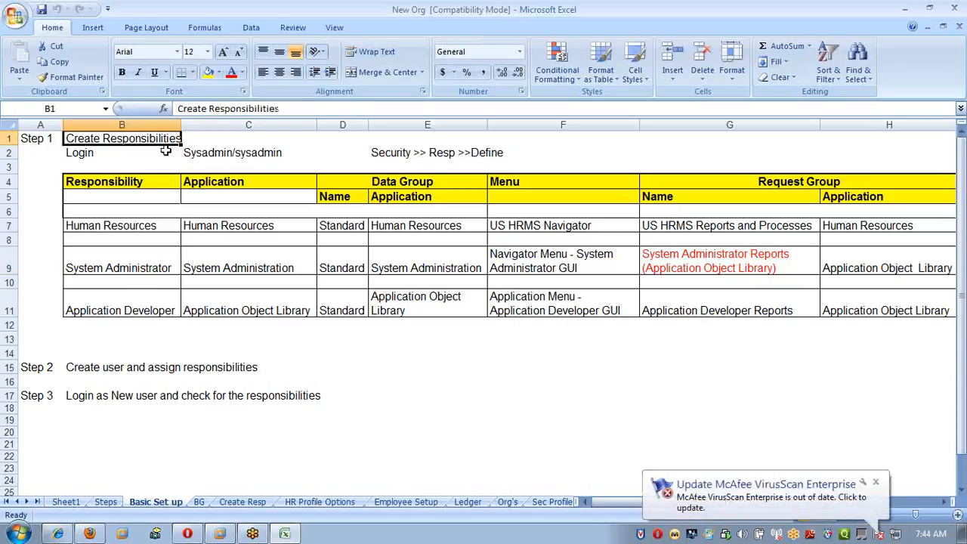
left_click(184, 158)
left_click_drag(78, 159, 527, 151)
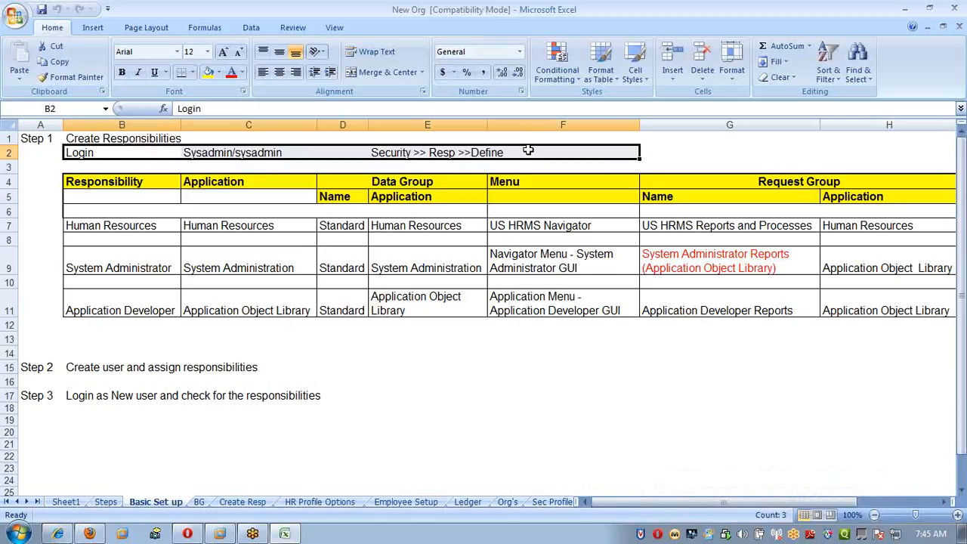
left_click(415, 437)
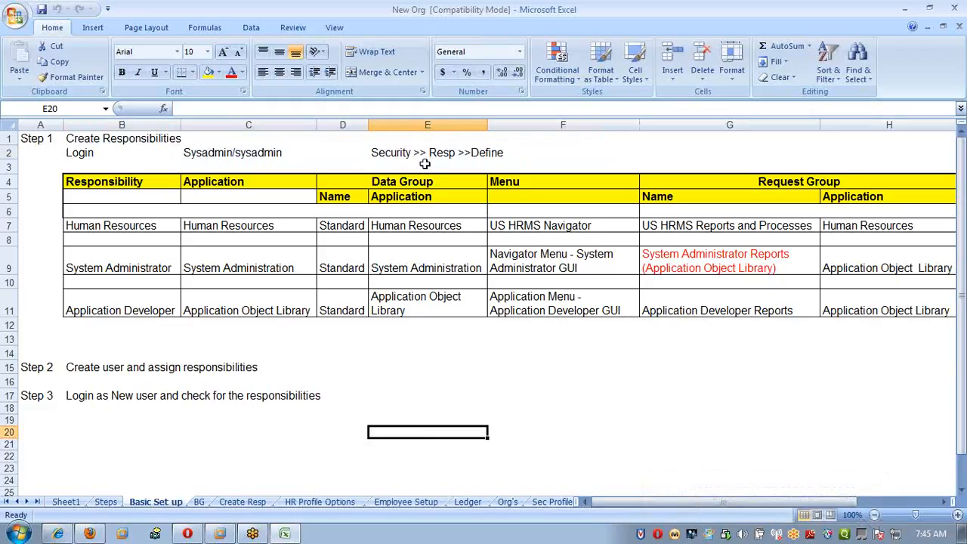
left_click(153, 233)
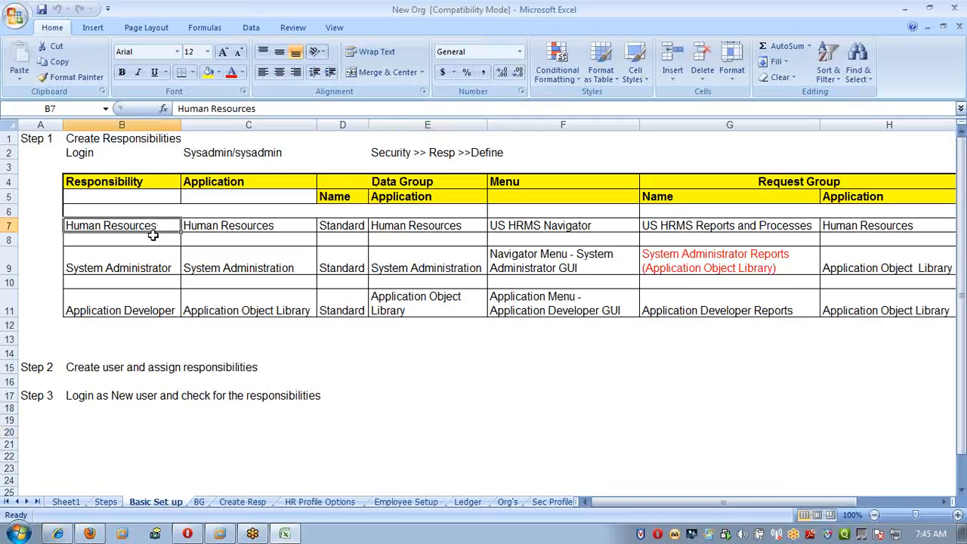
left_click(155, 266)
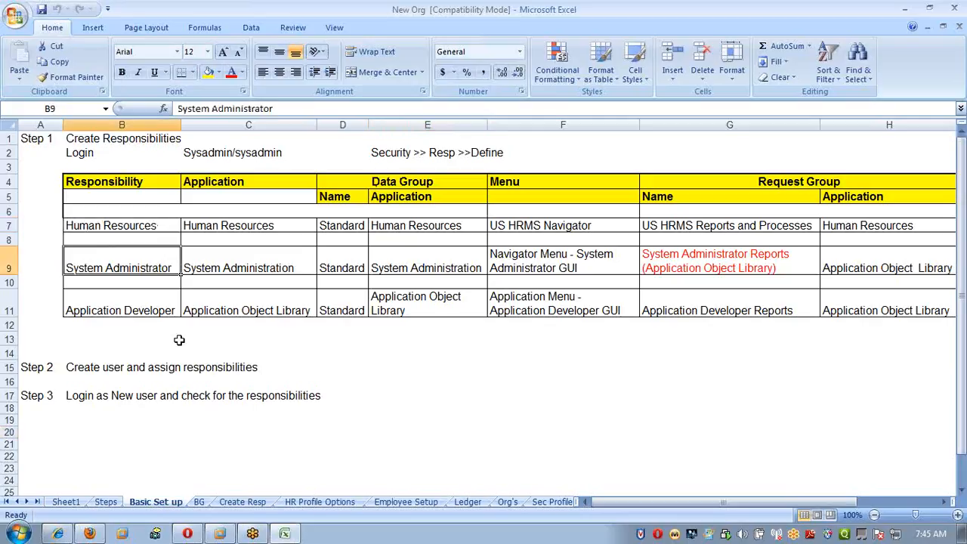
left_click(141, 303)
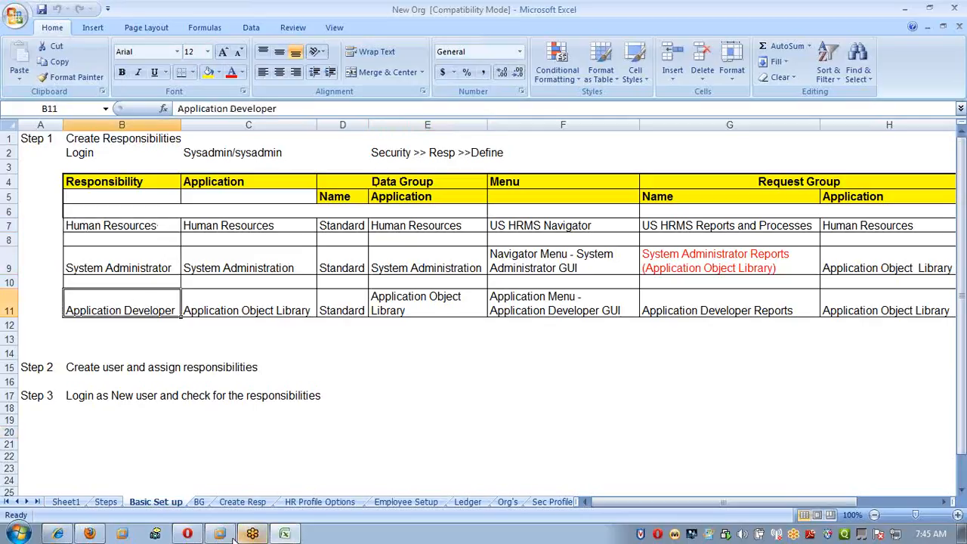
Switch back to the Oracle Applications home page and search it for the text "syst".
mouse_move(221, 534)
left_click(219, 506)
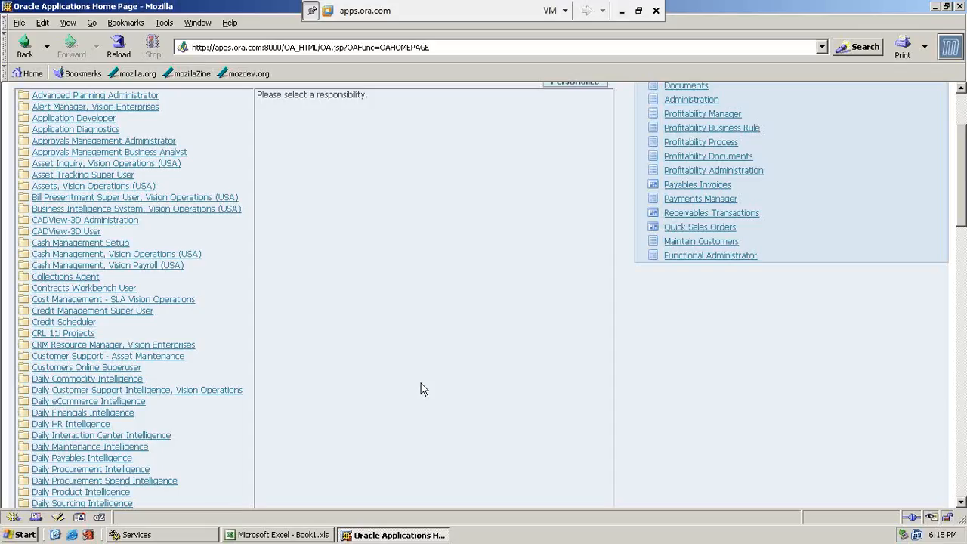
scroll(432, 362, "down", 3)
scroll(433, 362, "down", 5)
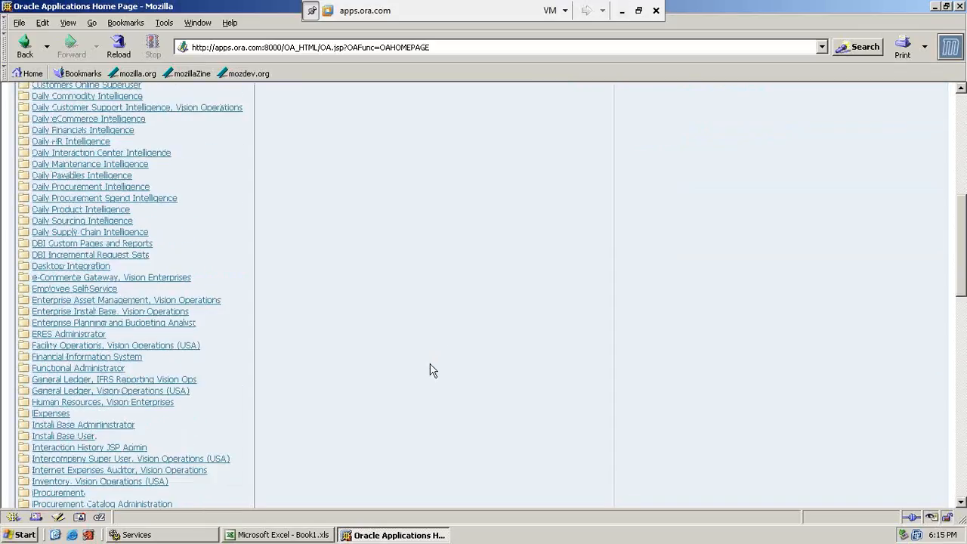
key("ctrl+f")
type("syst")
key("Return")
key("Return")
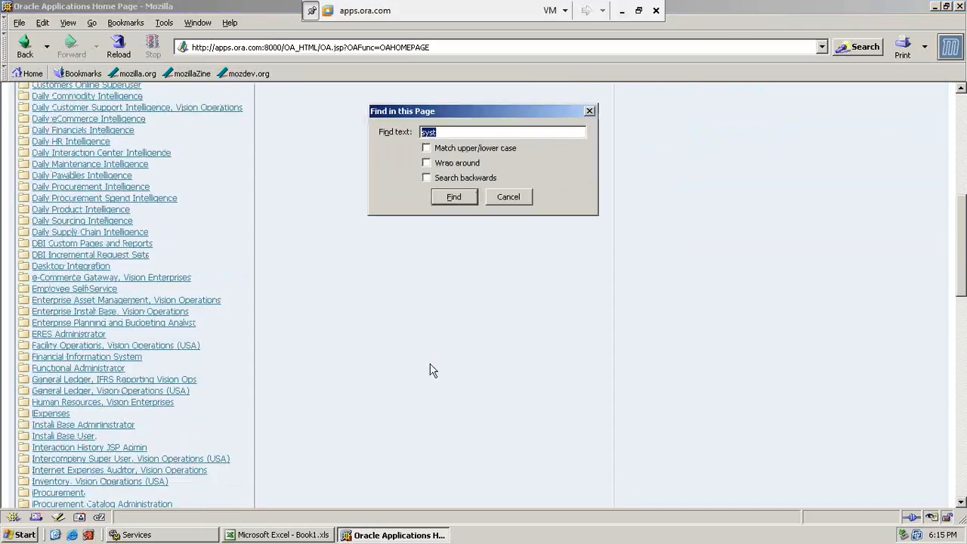
key("Return")
key("Return")
key("Escape")
Select the System Administrator responsibility and open the Define form under Security : Responsibility.
scroll(446, 385, "down", 5)
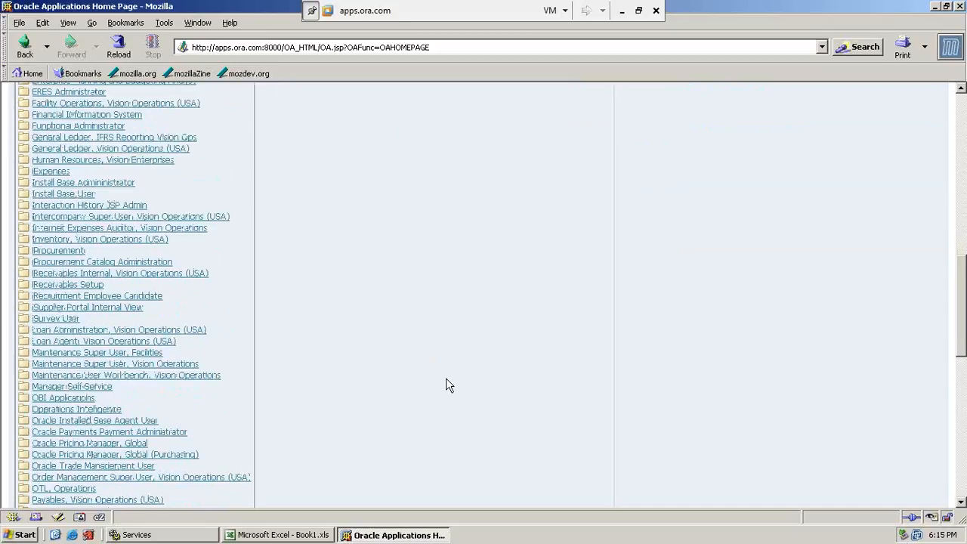
scroll(445, 385, "down", 10)
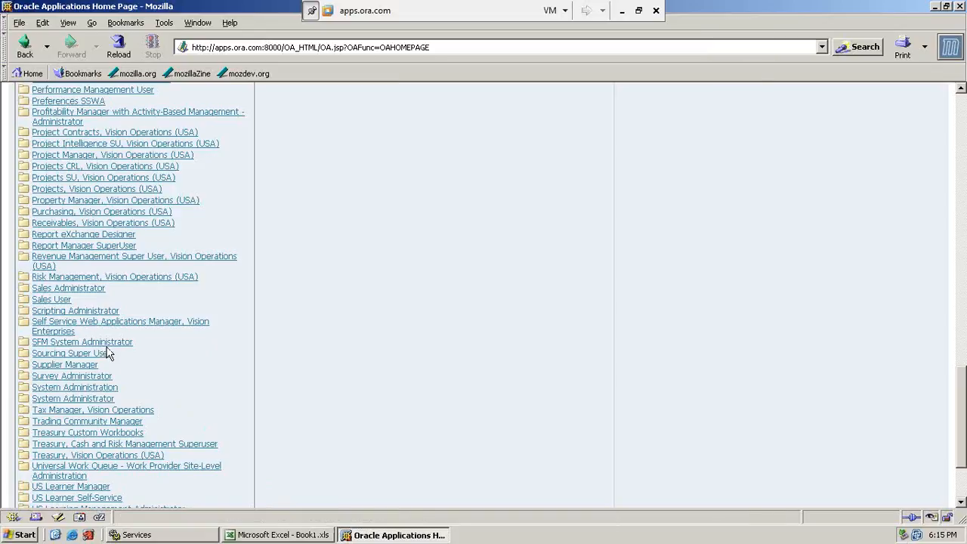
left_click(104, 401)
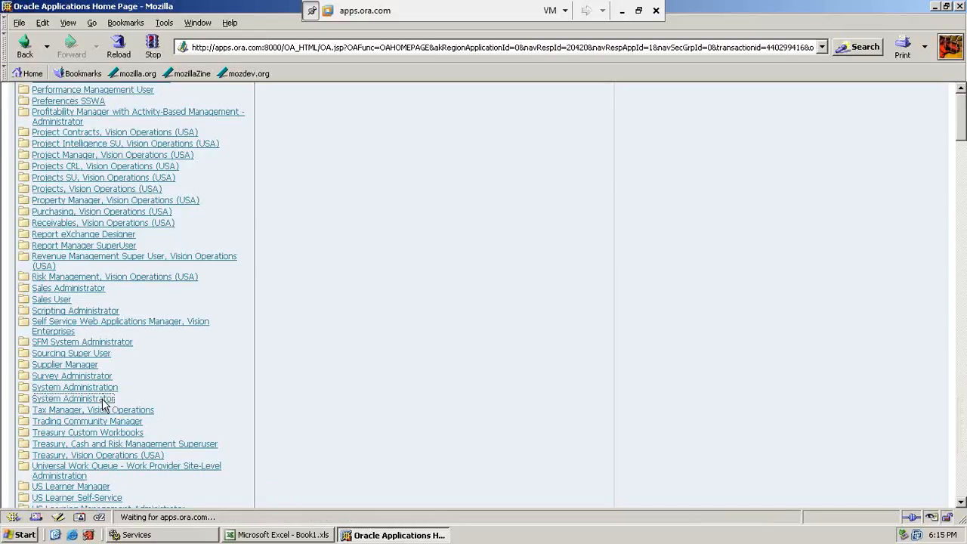
scroll(499, 378, "down", 20)
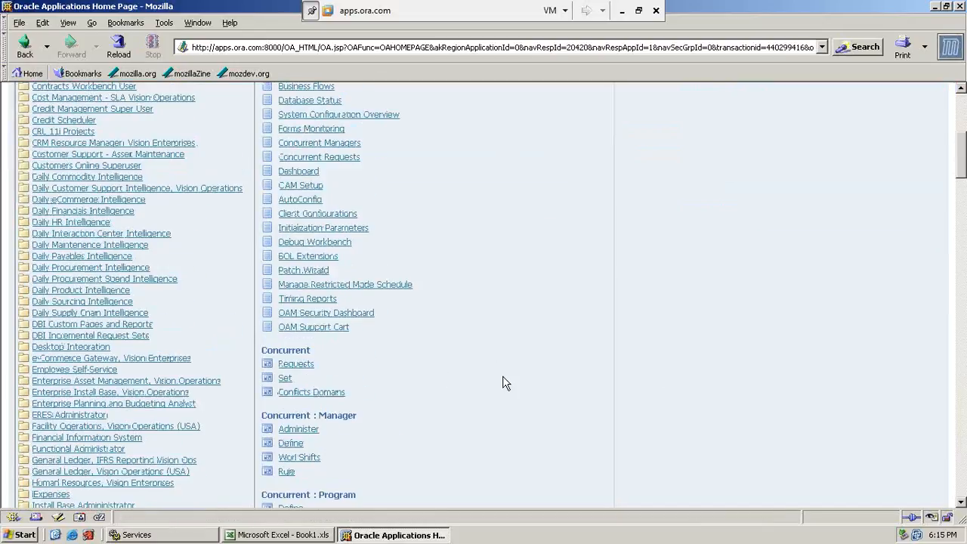
scroll(504, 383, "down", 15)
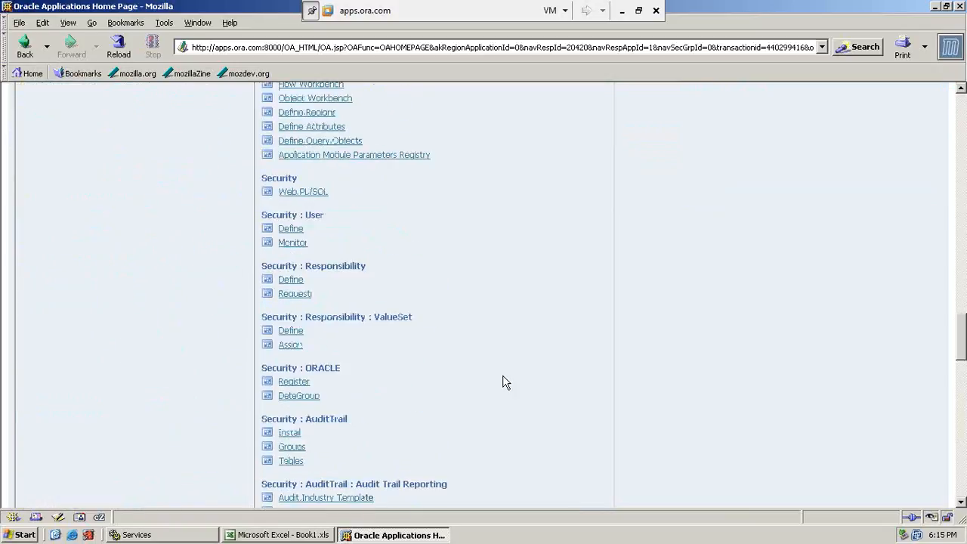
left_click(290, 284)
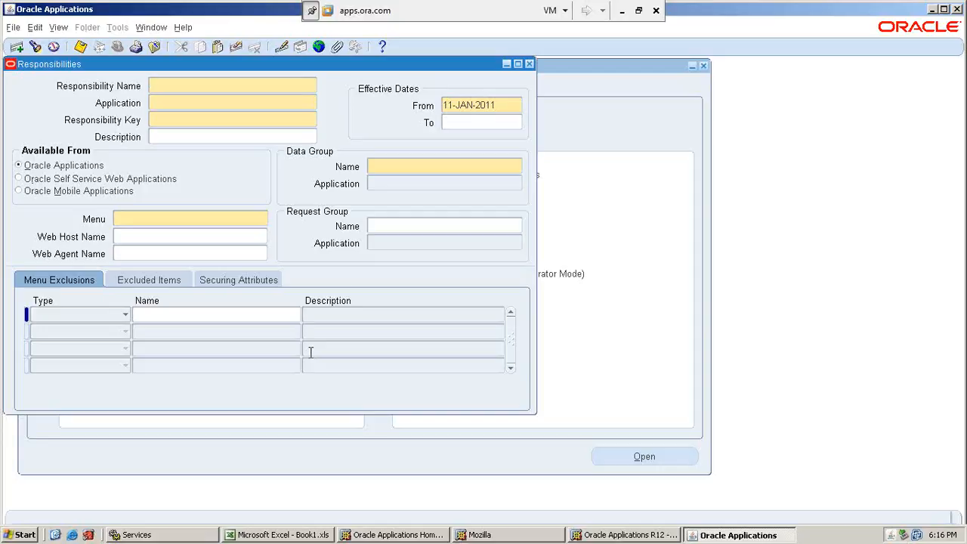
Enter the responsibility name and key as the person's name followed by _HRMS, and set the application to Human Resources.
type("SATHYA_HRMS")
key("Tab")
type("Human res")
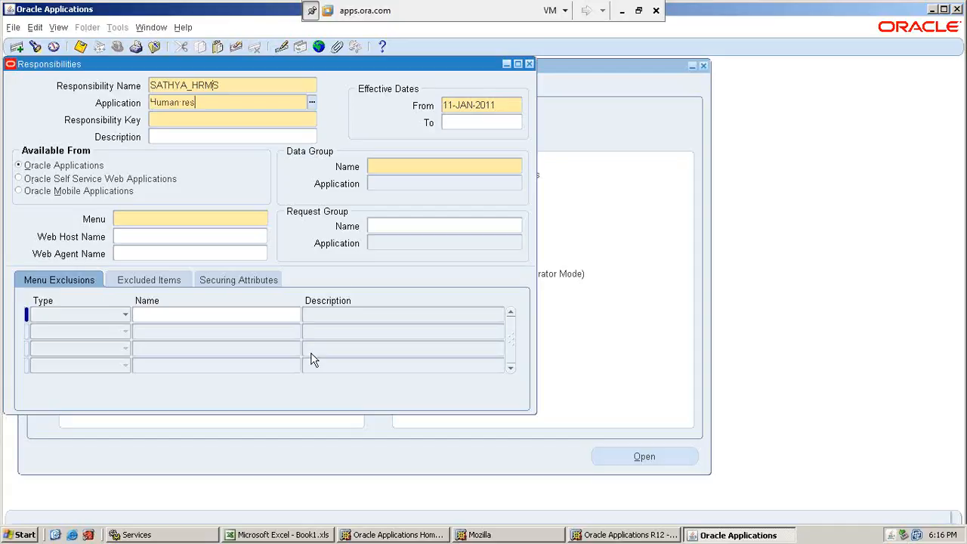
key("Tab")
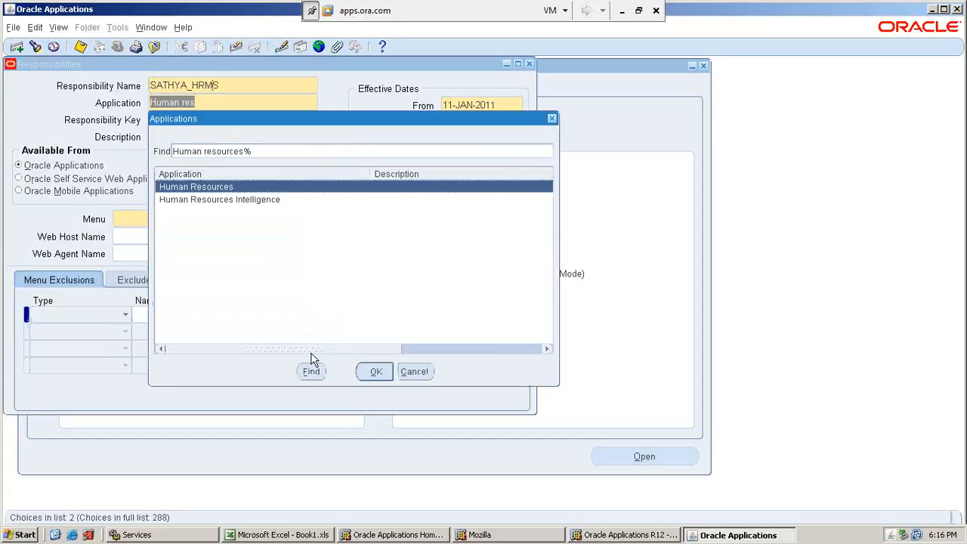
key("Return")
type("SATHYA_")
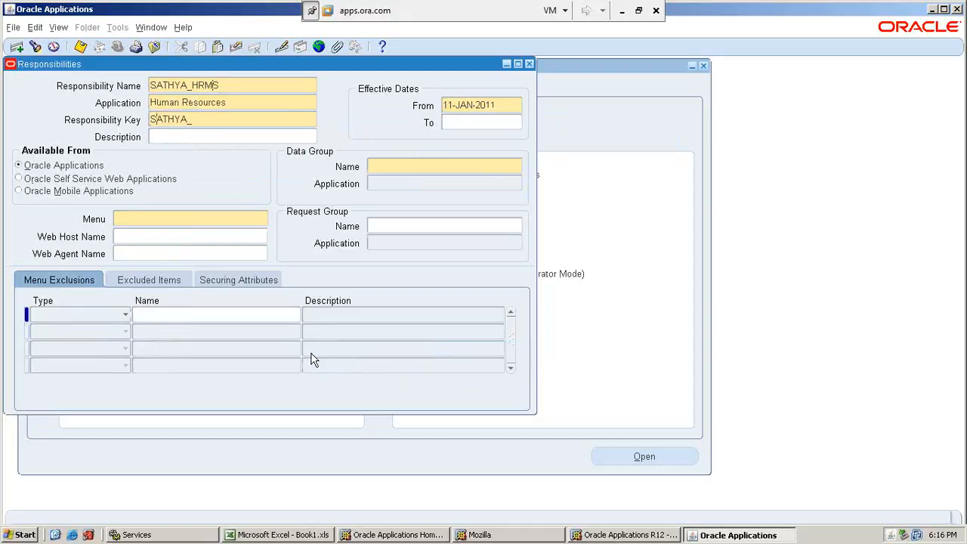
type("HRMS")
Set the responsibility's data group to Standard with Human Resources as the data group application.
left_click(408, 165)
type("Sta")
key("Tab")
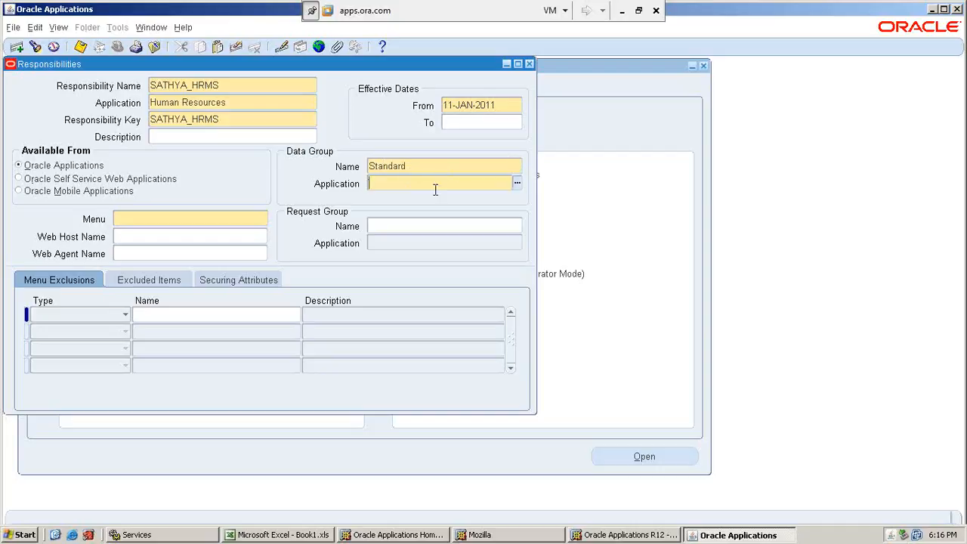
type("human")
key("Tab")
key("Return")
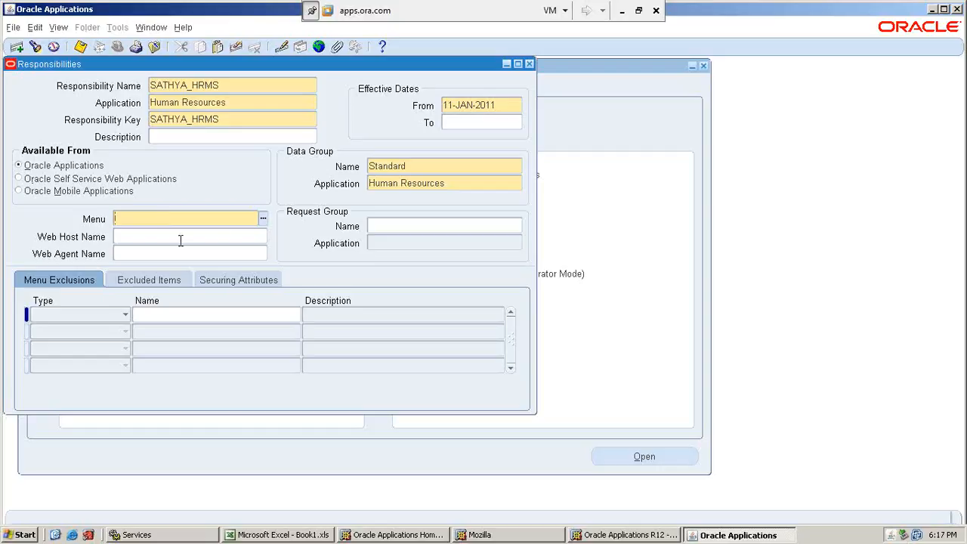
Switch to the Excel Basic Set up sheet and check the Human Resources row's menu and request group values.
left_click(622, 10)
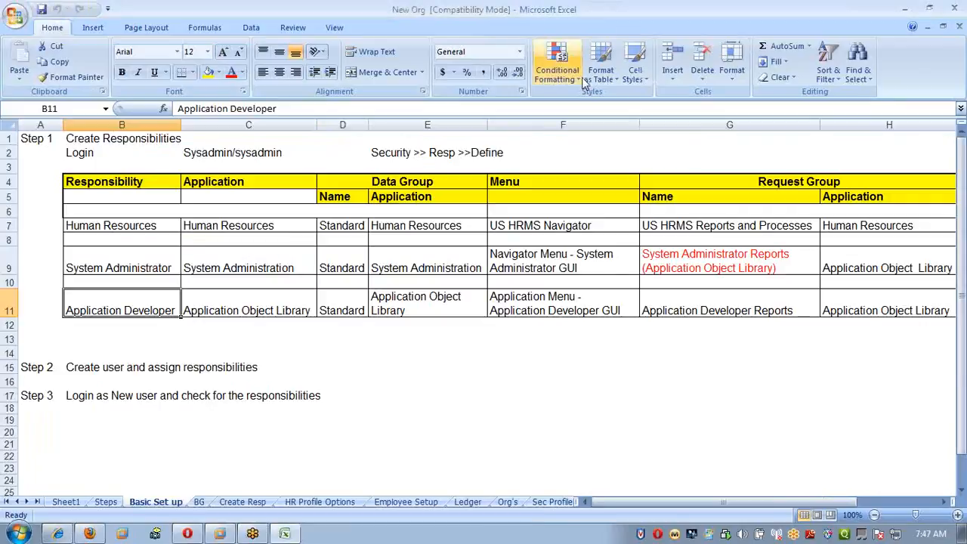
left_click(472, 450)
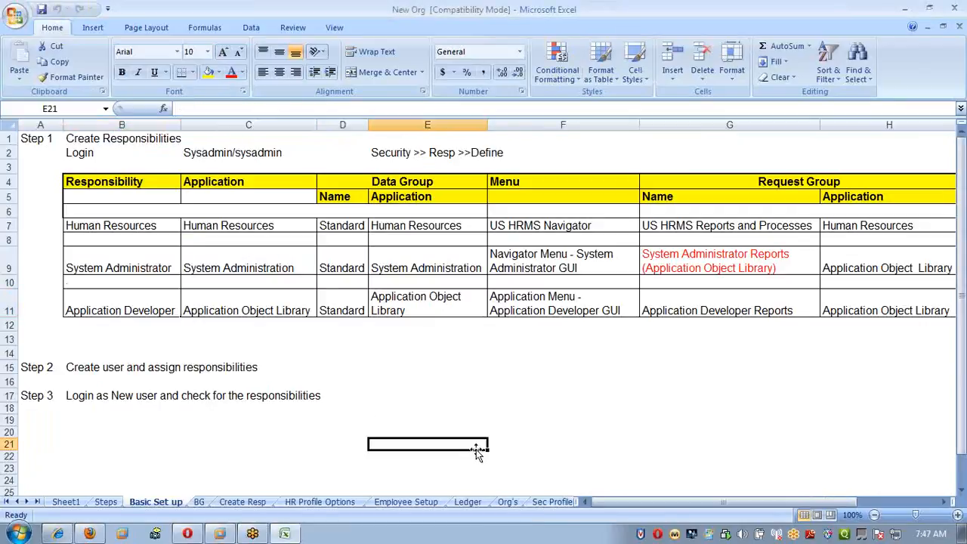
left_click(568, 228)
left_click(157, 225)
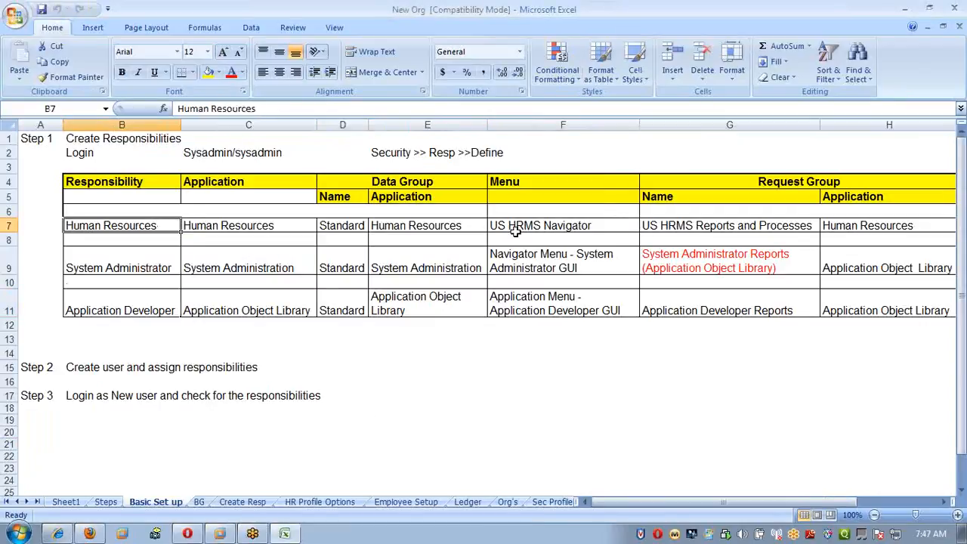
double_click(572, 227)
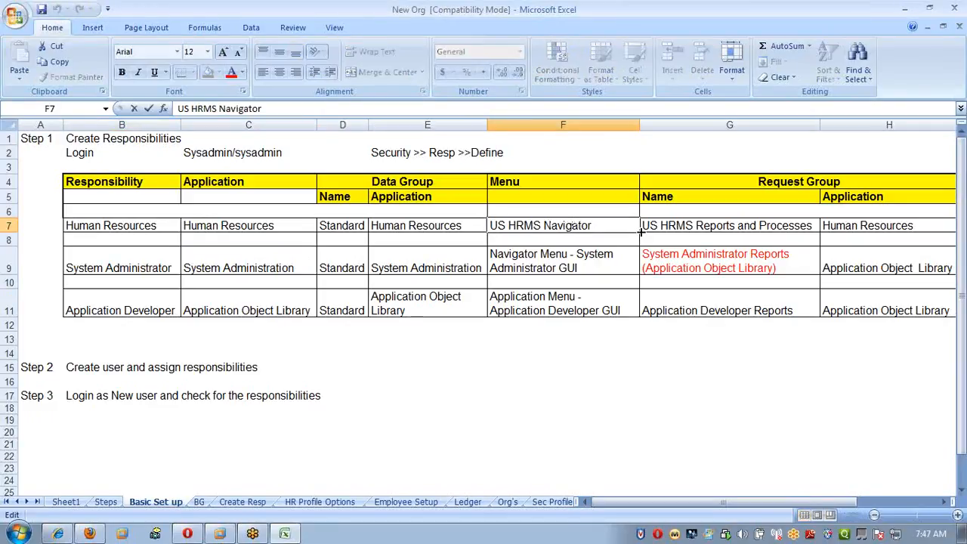
left_click(730, 212)
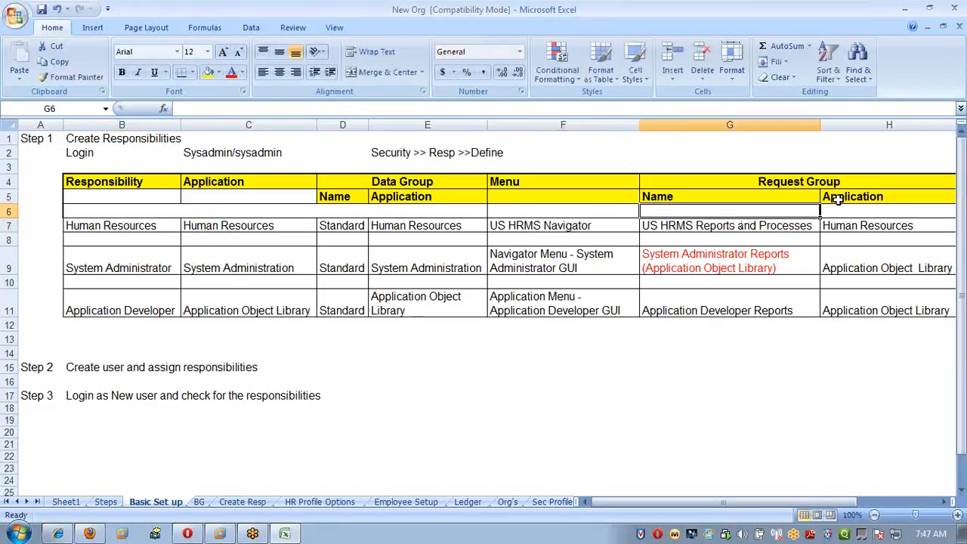
left_click(718, 227)
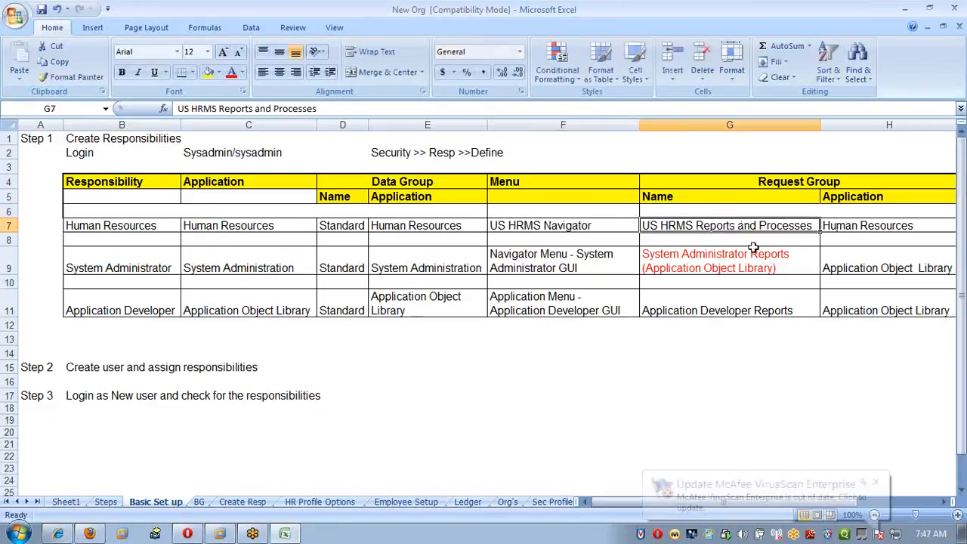
left_click(586, 226)
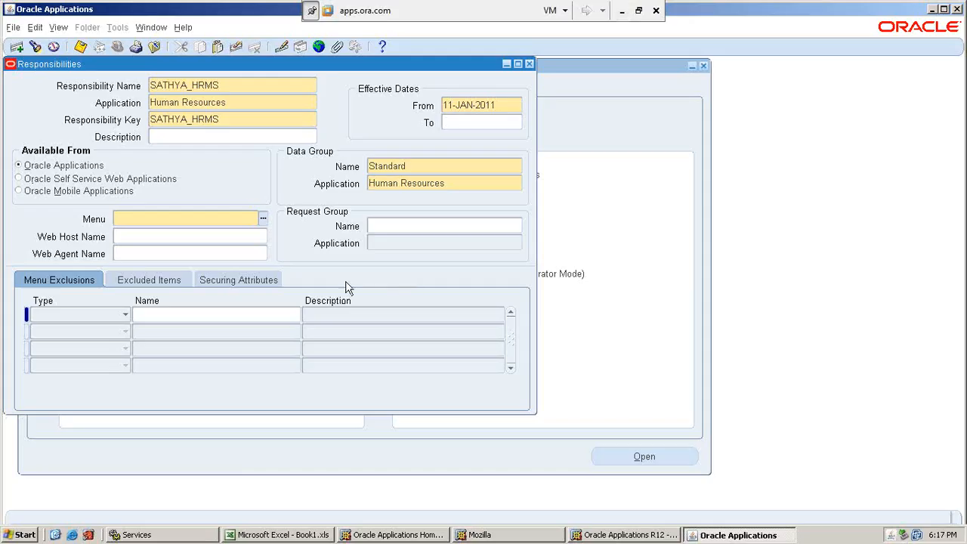
Back in the Oracle Responsibilities form, set the responsibility's menu to US HRMS Navigator.
type("US HRMS:Navi")
key("Tab")
Set the request group to US HRMS Reports & Processes, consulting the Excel sheet, and save the Human Resources responsibility.
left_click(401, 228)
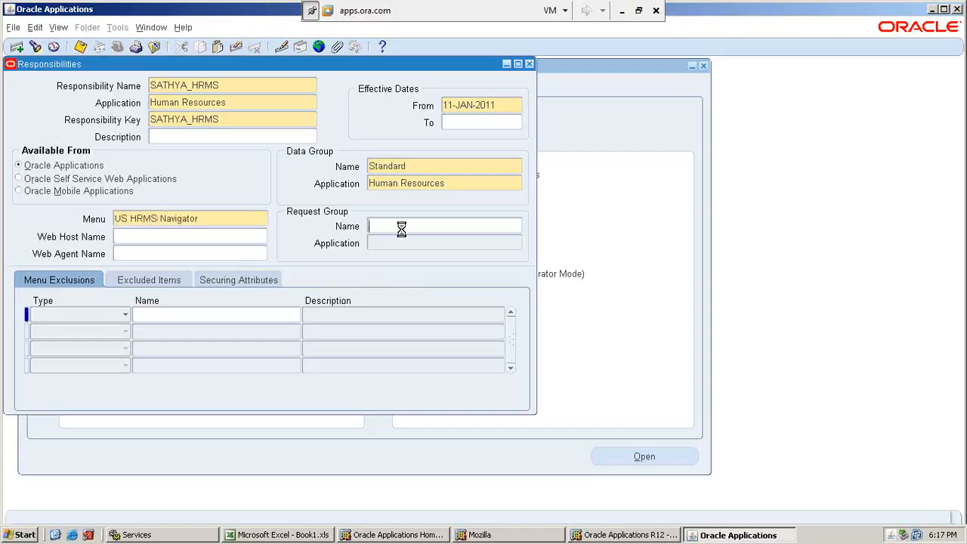
left_click(622, 11)
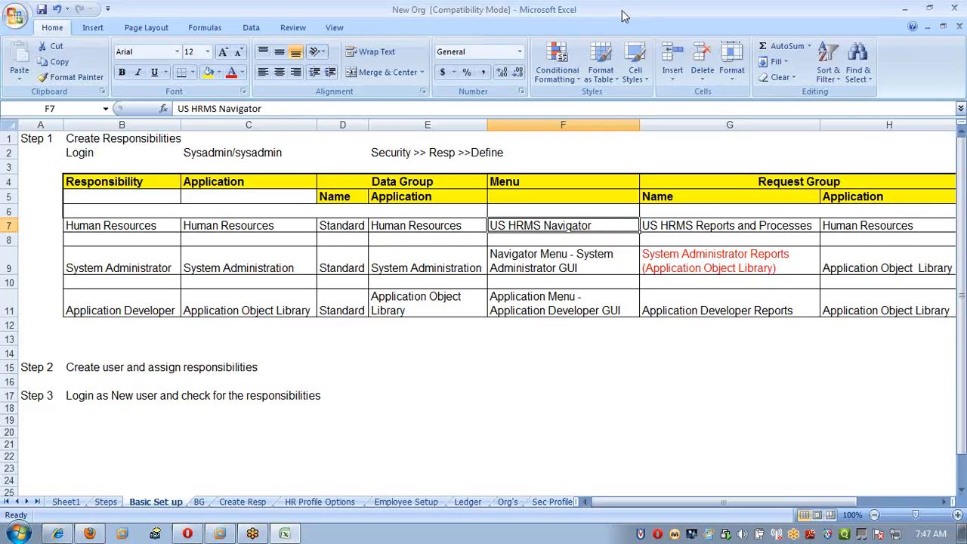
key("alt+Tab")
type("SU")
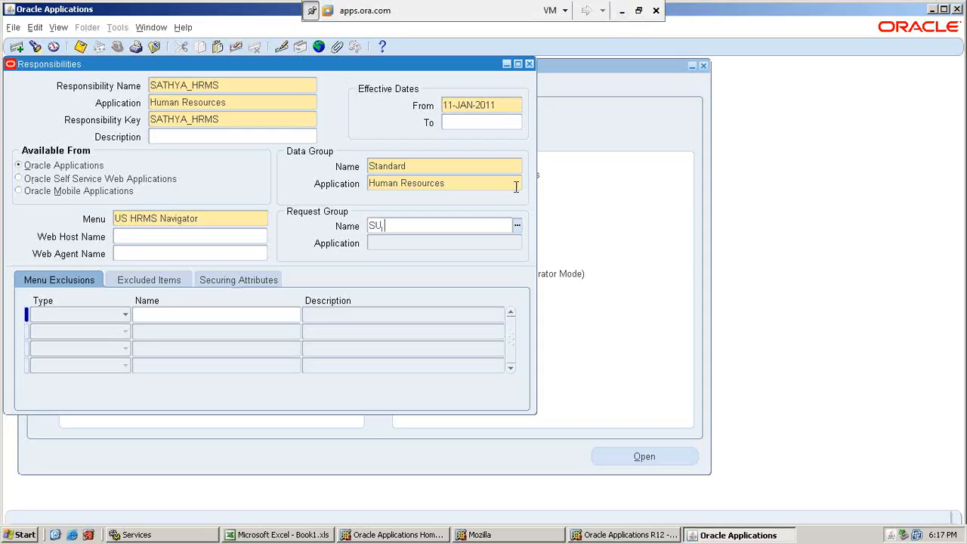
key("BackSpace")
key("BackSpace")
type("US HRMS")
key("Tab")
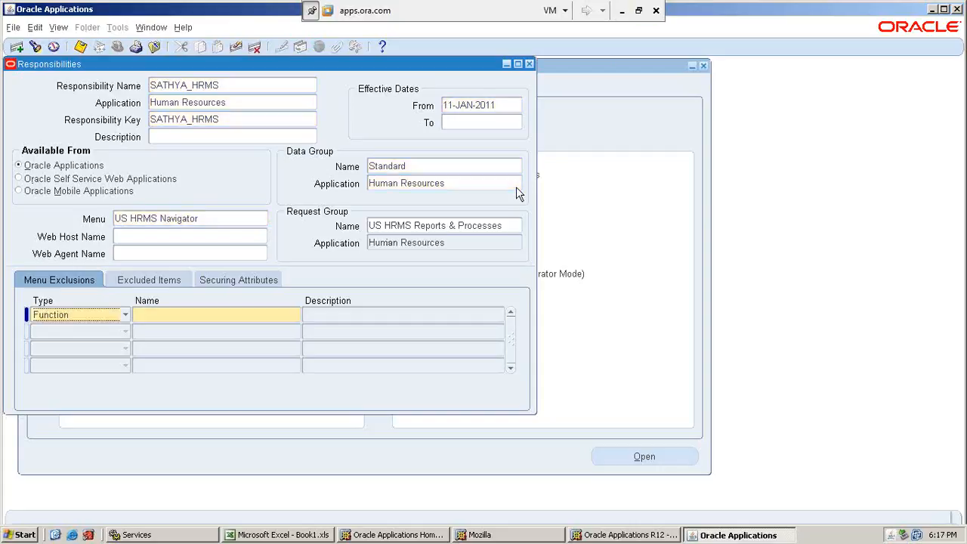
left_click(488, 244)
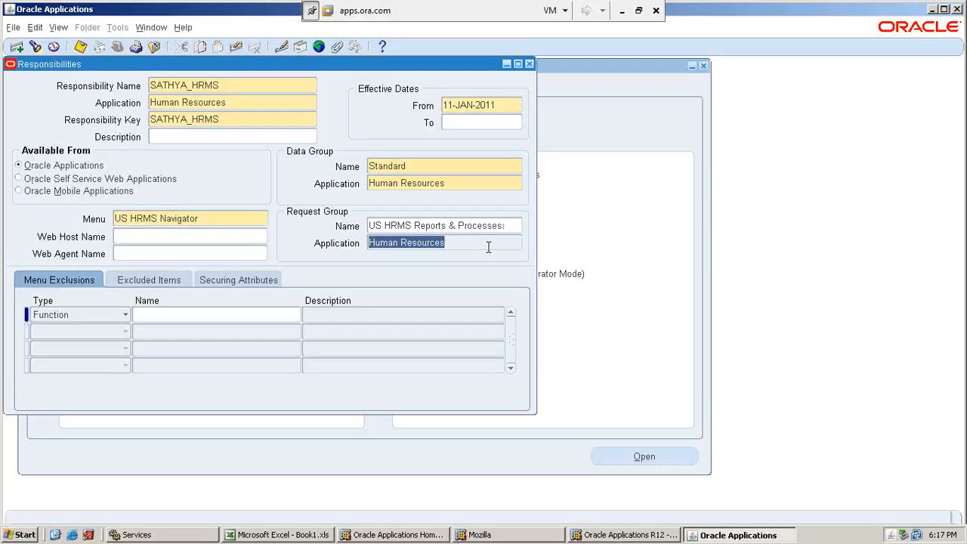
key("ctrl+s")
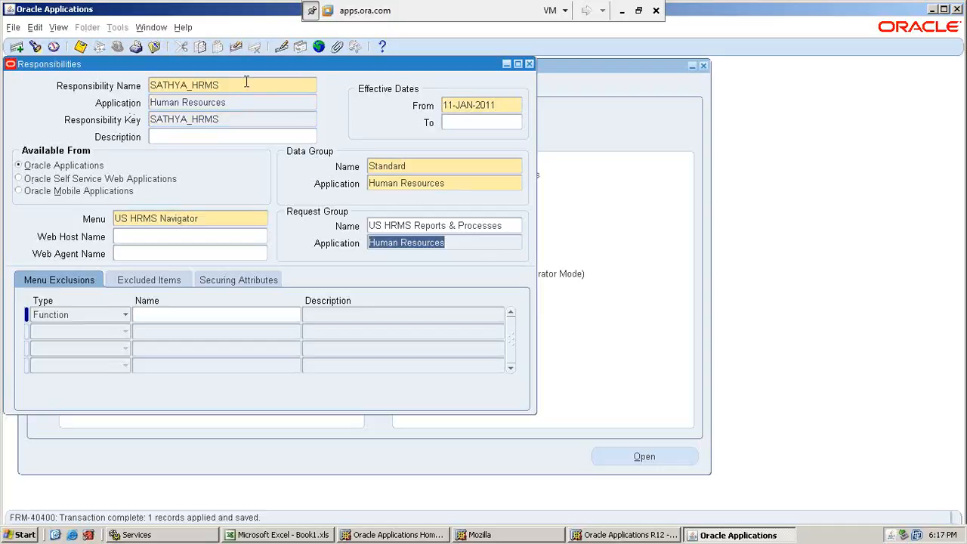
Start a new responsibility named with the person's name followed by _SYSADMIN, and set its application to System Administration.
left_click(247, 85)
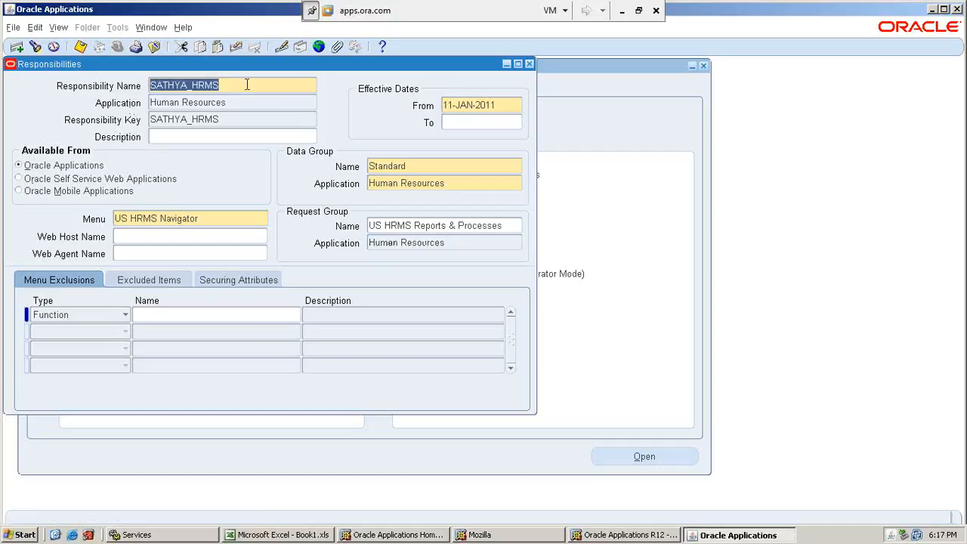
left_click(17, 47)
type("SATHYA")
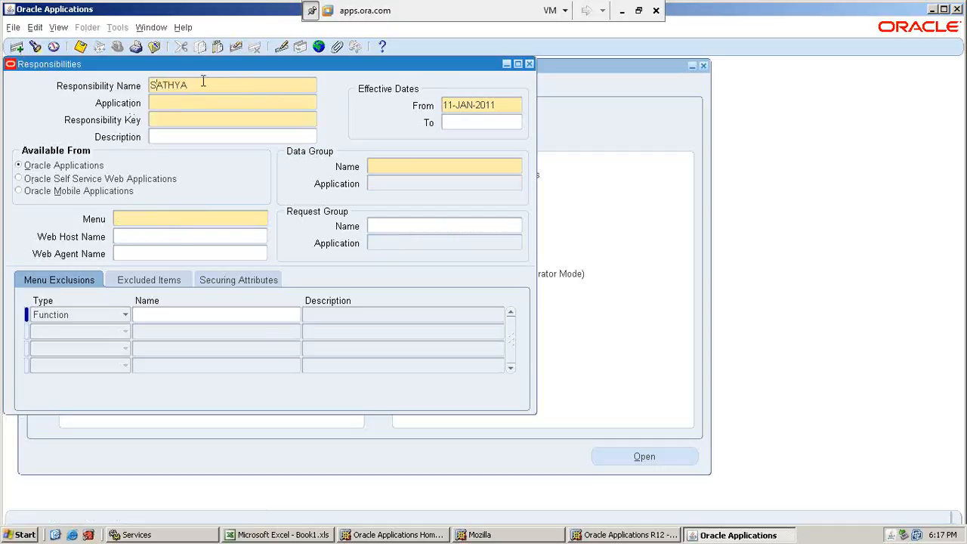
type("_SYSADMIN")
key("Tab")
type("syste")
key("Tab")
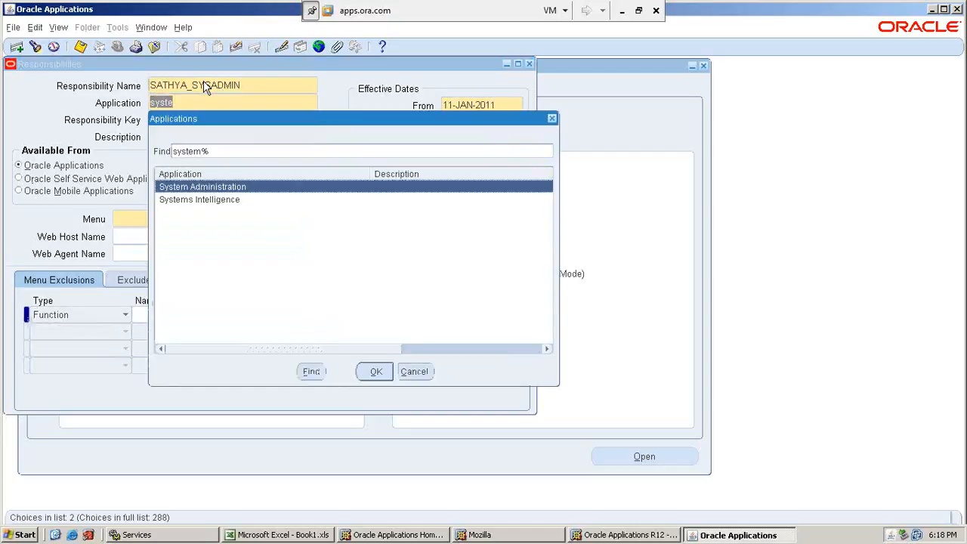
key("Return")
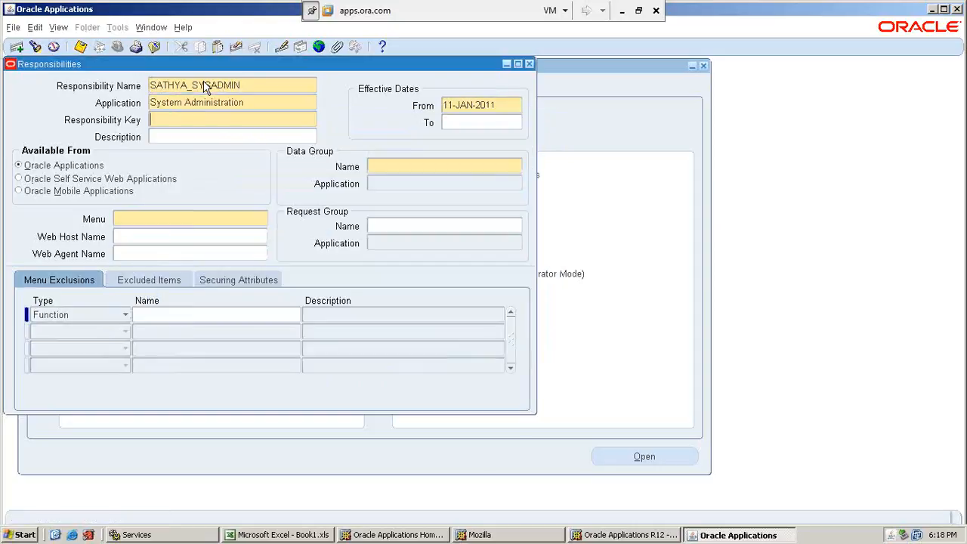
Enter the responsibility key as the person's name followed by _SYADMIN.
left_click(194, 118)
type("SATHYA_SYA")
type("S")
type("MIN")
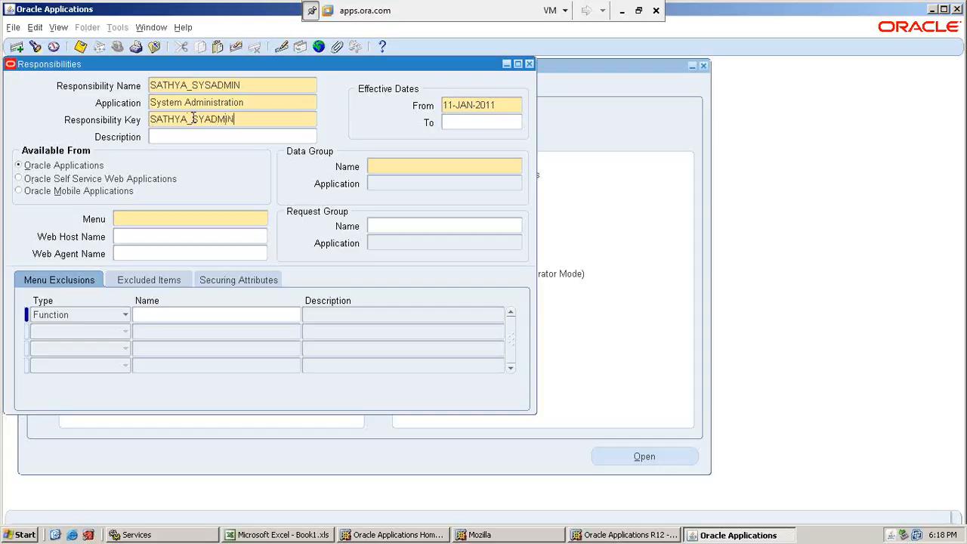
Set the new responsibility's data group to Standard with System Administration as the data group application.
left_click(440, 166)
type("Standard")
key("Tab")
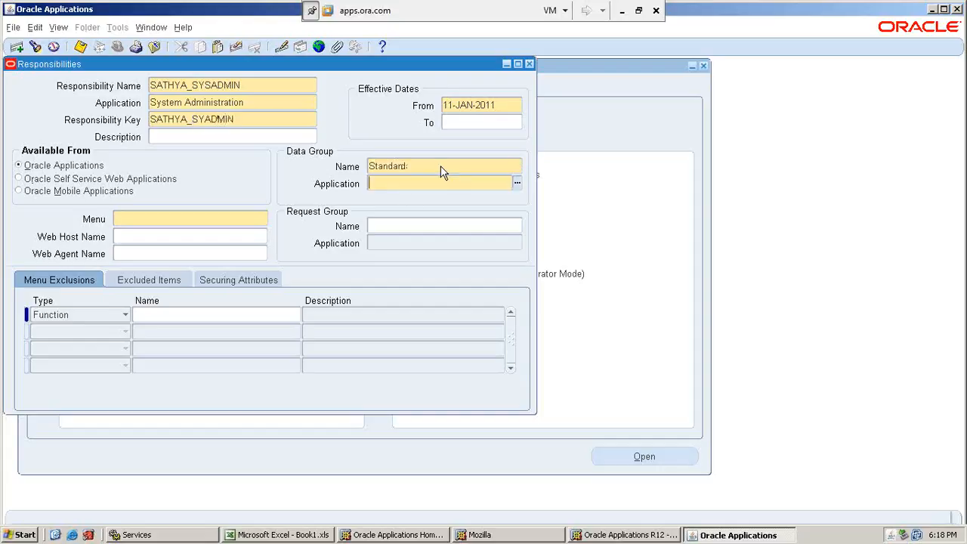
type("Sys")
key("Tab")
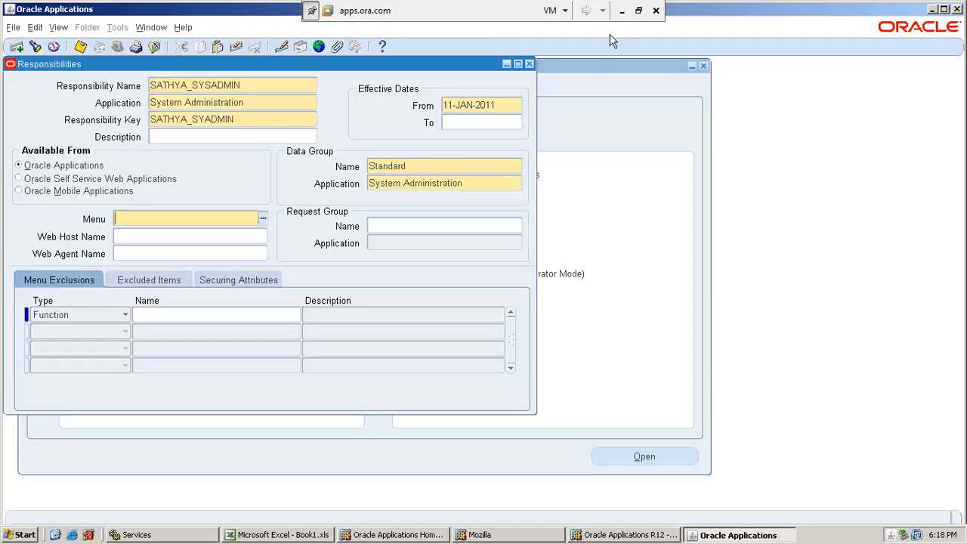
Look up the System Administrator menu in the Excel sheet and set the responsibility's menu to Navigator Menu - System Administrator GUI.
left_click(622, 10)
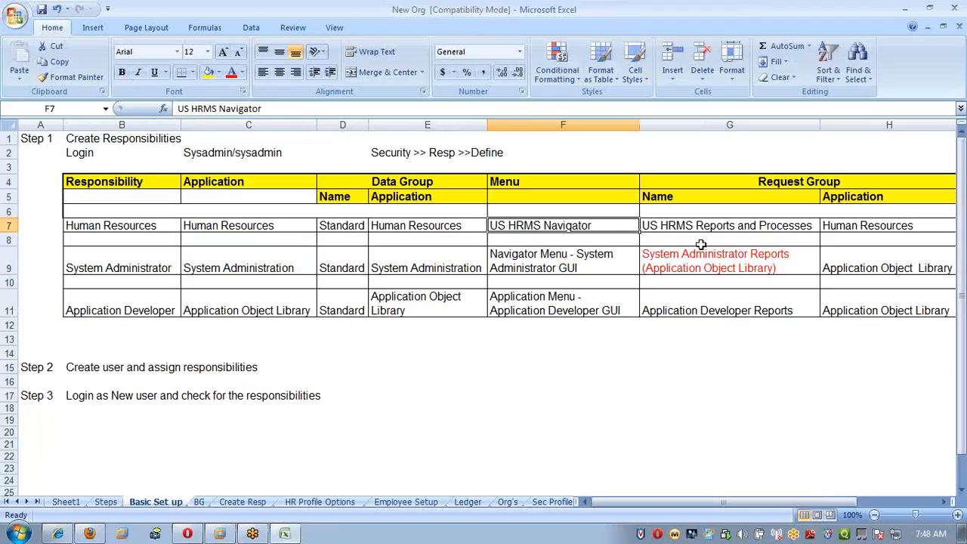
left_click(588, 266)
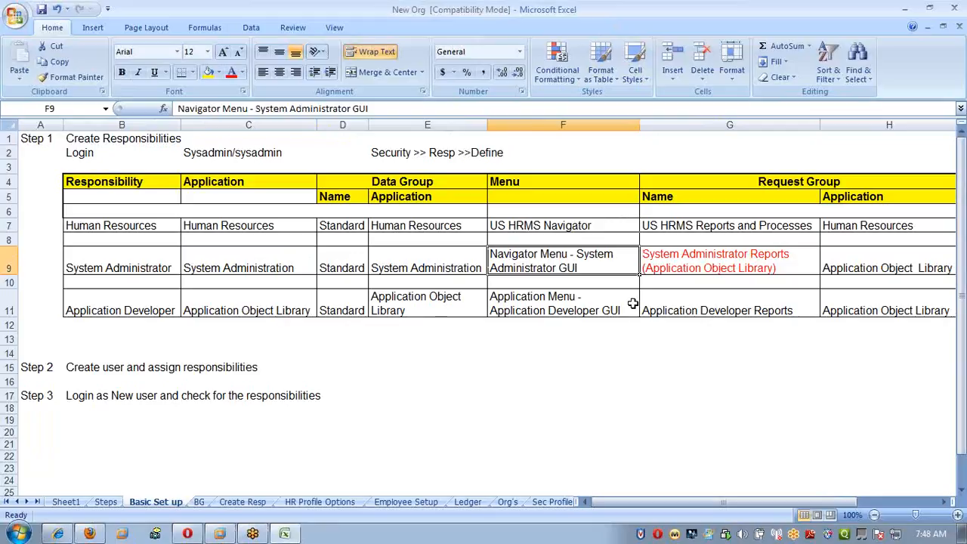
key("alt+Tab")
type("nav")
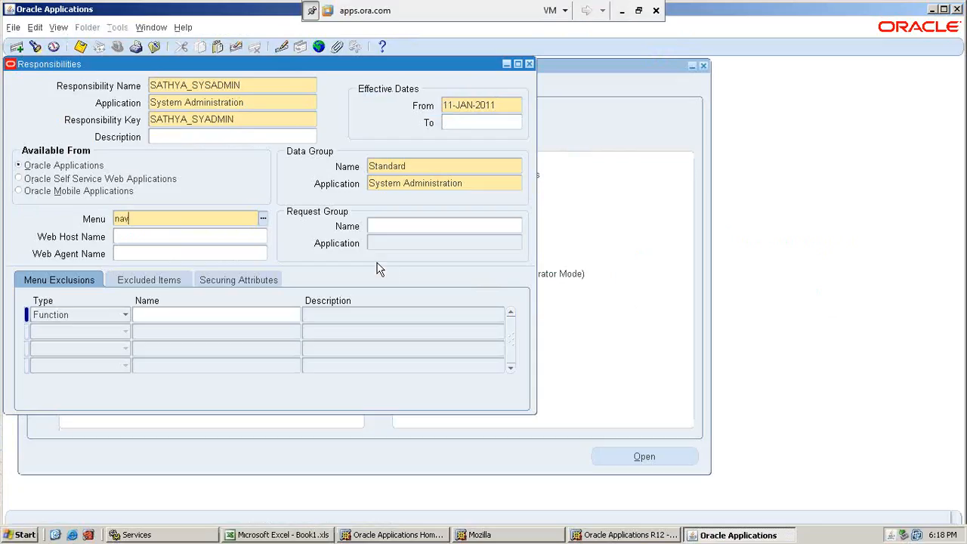
type("igator")
key("Tab")
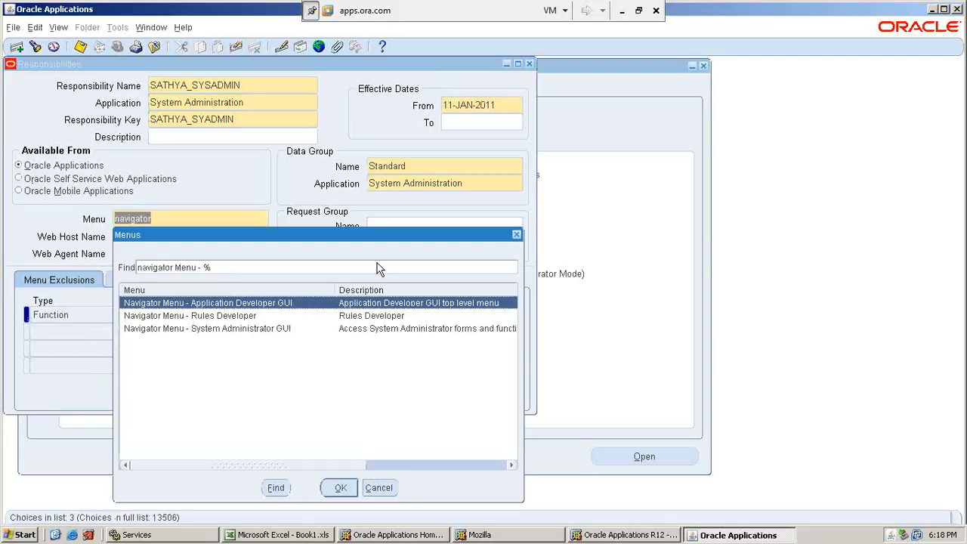
key("Down")
key("Down")
key("Return")
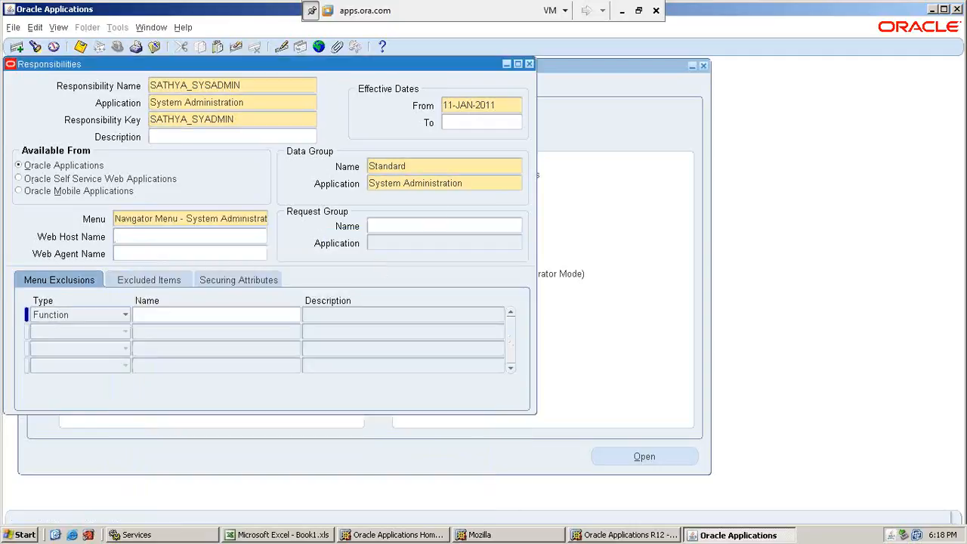
Check the request group name and application in the System Administrator row of the Excel Basic Set up sheet.
left_click(432, 224)
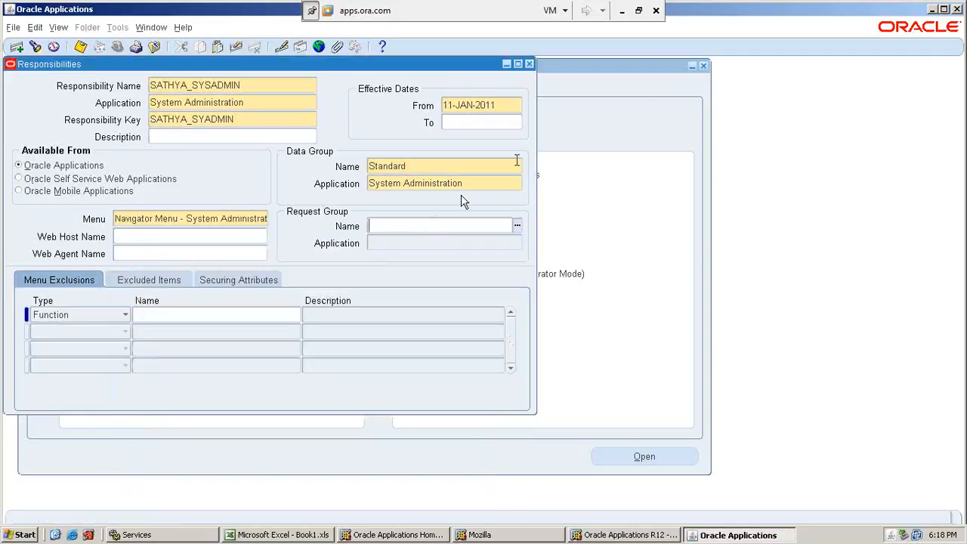
left_click(621, 11)
left_click(758, 258)
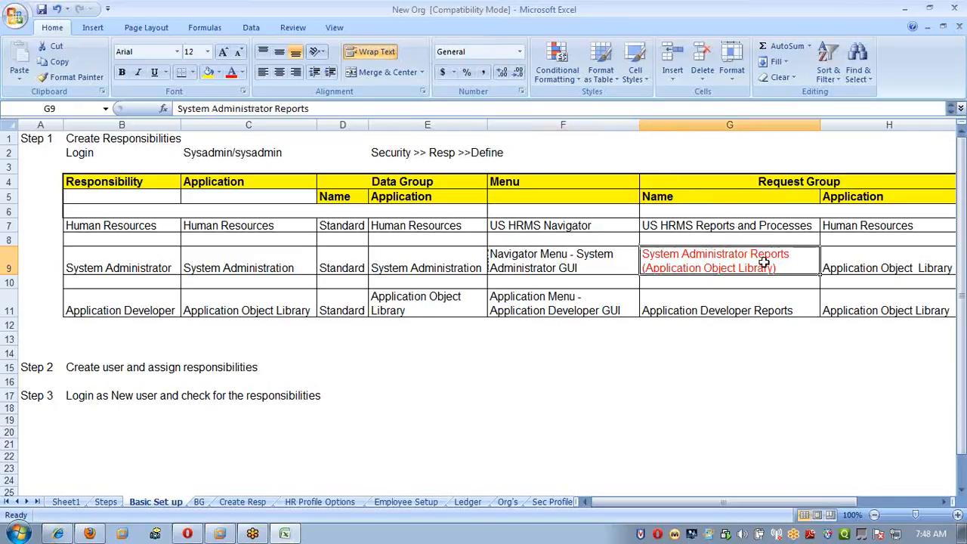
left_click(862, 270)
left_click(726, 265)
left_click(879, 270)
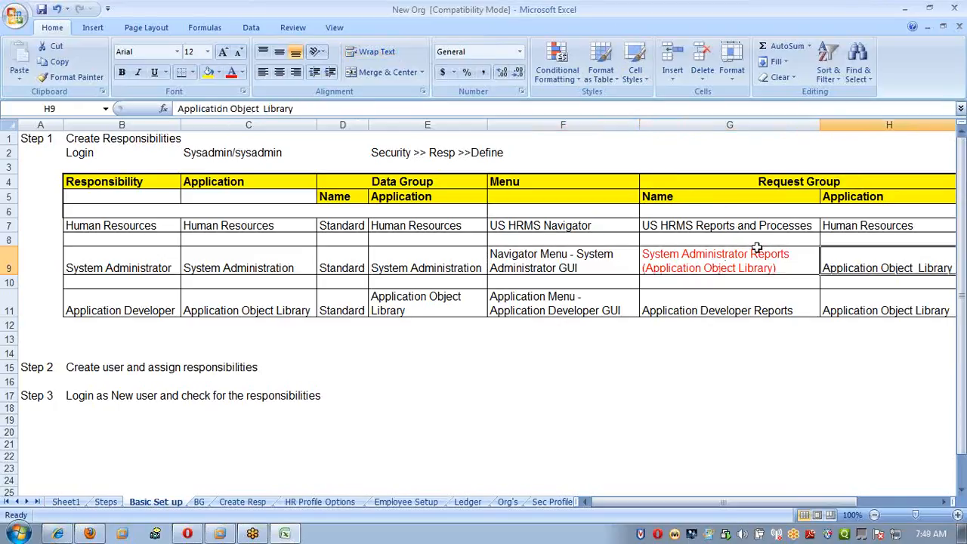
left_click(758, 251)
Return to Oracle Applications and set the request group to System Administrator Reports from the Application Object Library.
key("alt+Tab")
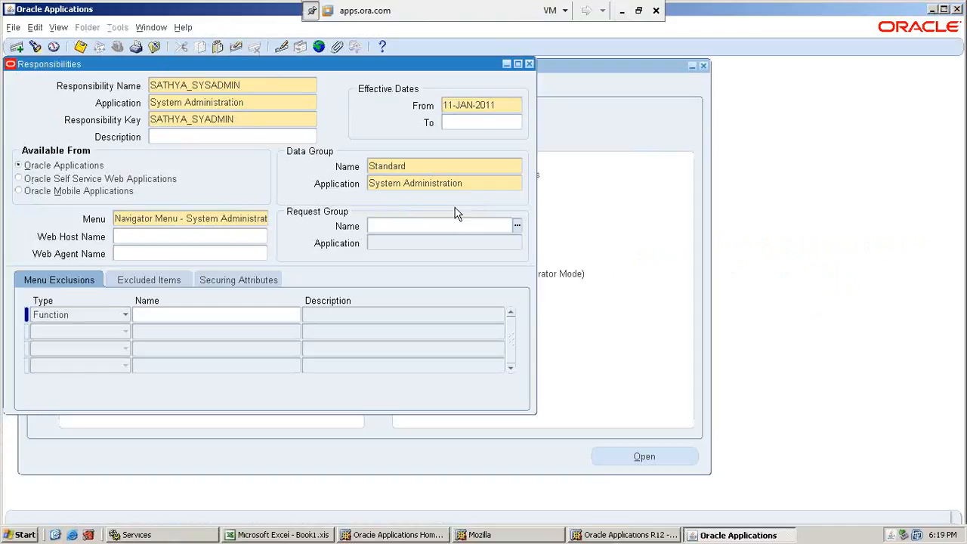
type("System admin")
key("Tab")
key("Down")
key("Up")
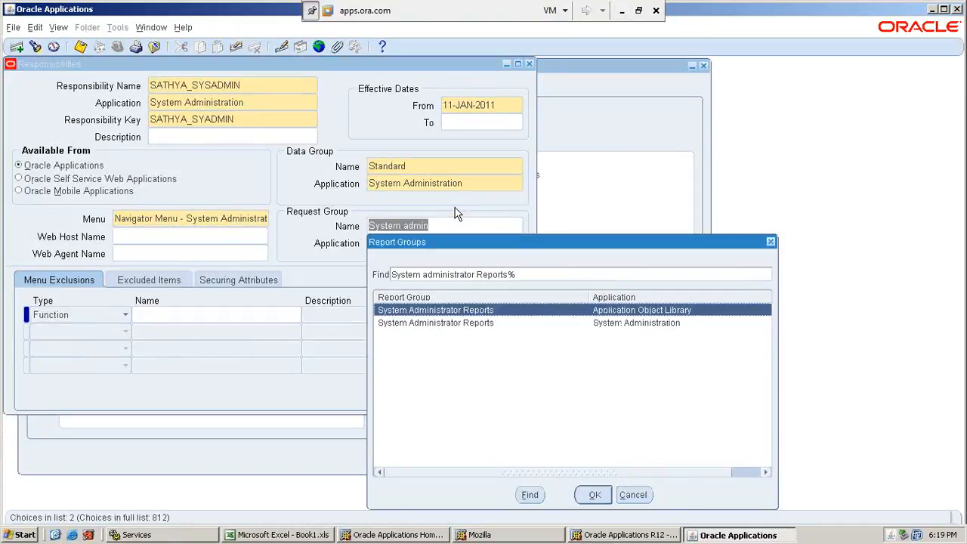
key("Return")
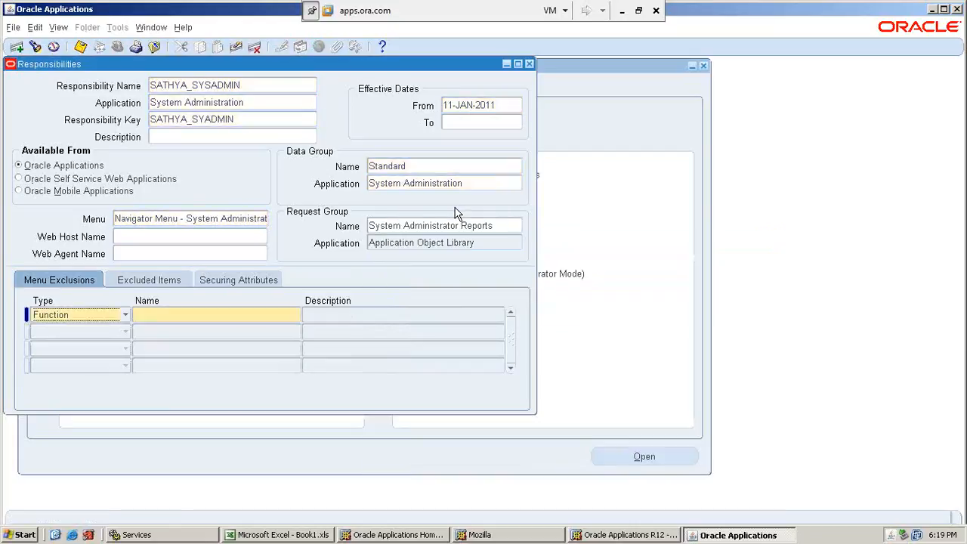
Save the System Administration responsibility and start a new blank responsibility record.
left_click(461, 243)
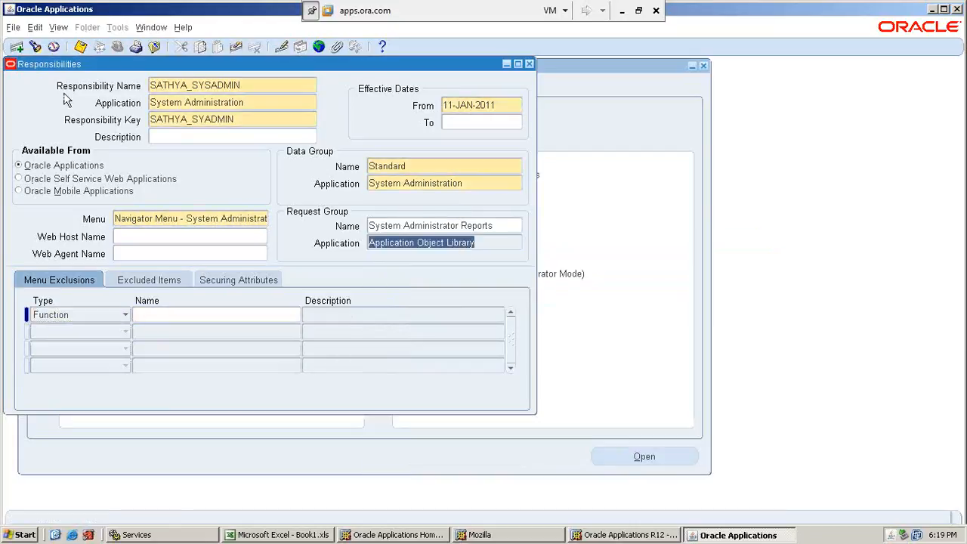
left_click(16, 49)
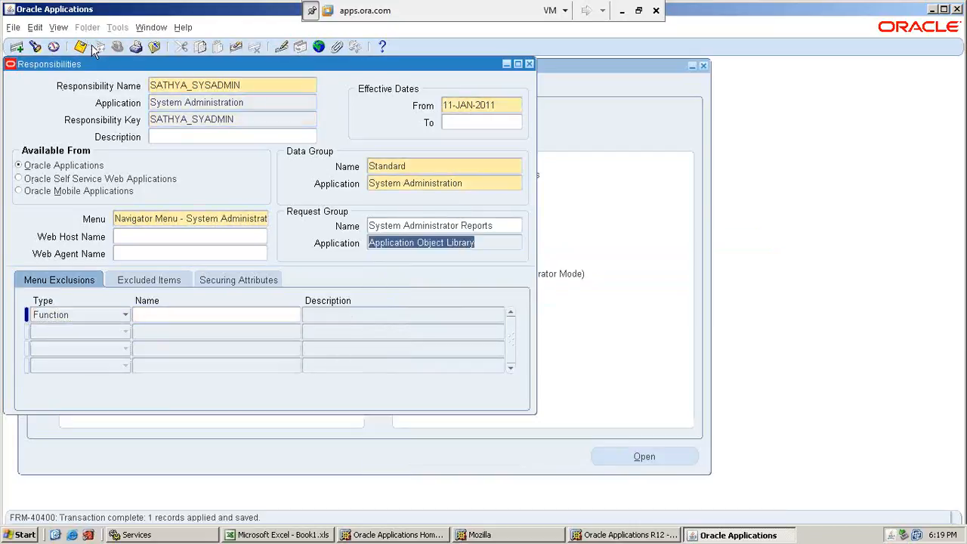
left_click(253, 86)
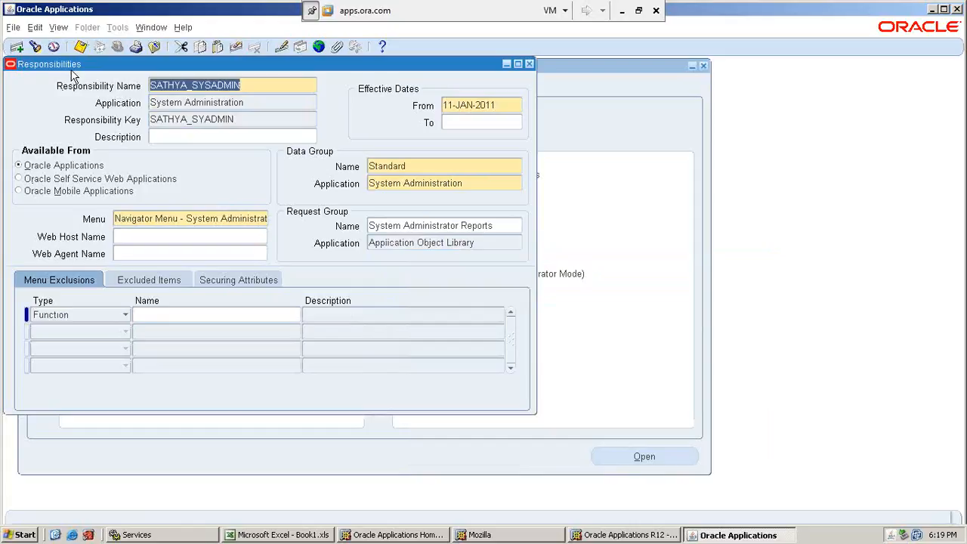
left_click(17, 48)
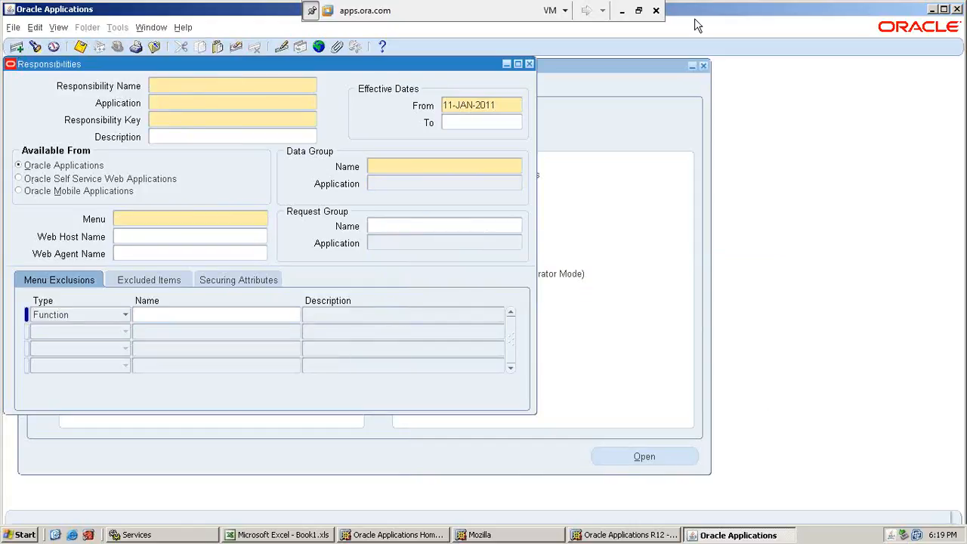
Switch to the Excel Basic Set up sheet and review the Responsibility column down to the Application Developer row.
left_click(622, 11)
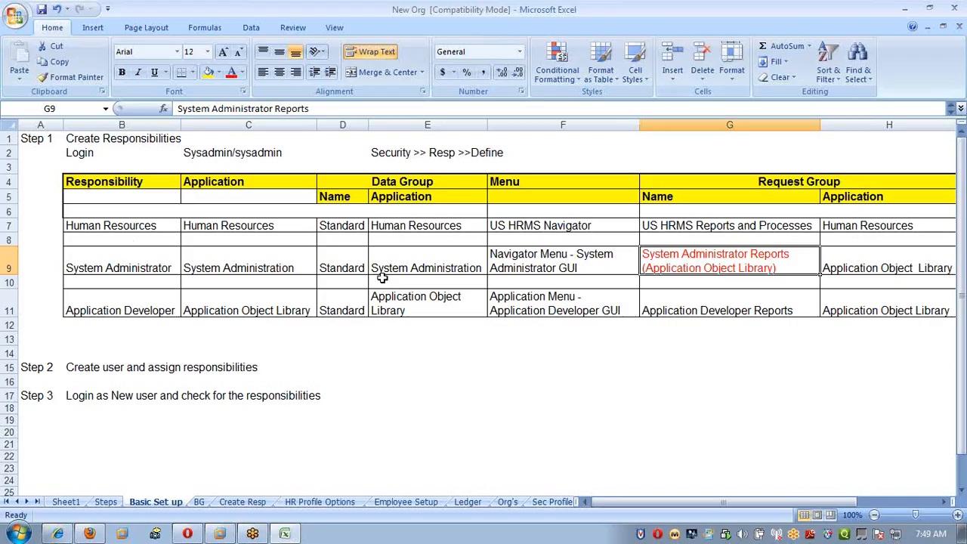
left_click(135, 301)
left_click_drag(113, 198, 111, 323)
left_click(294, 323)
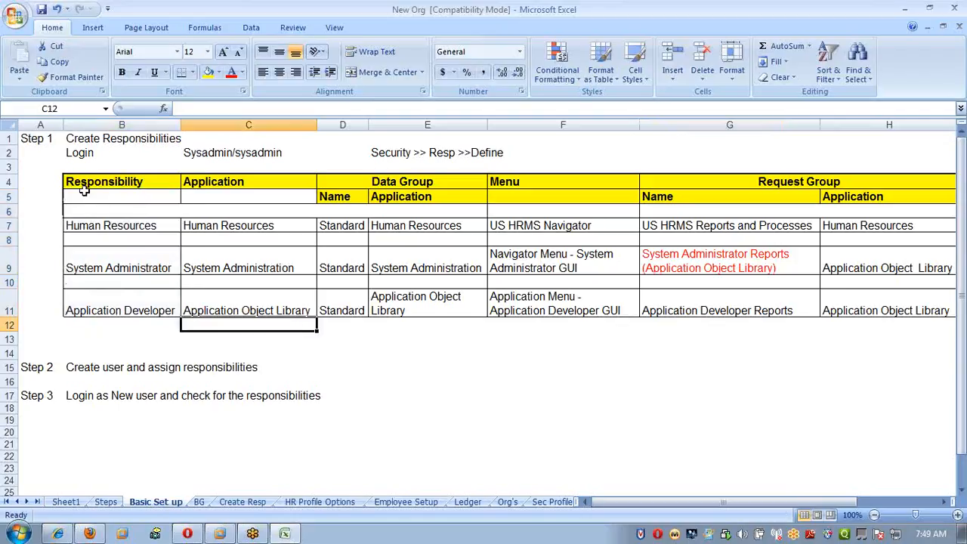
Review the responsibilities listed in the Basic Set up sheet, ending at the Application Developer entry.
left_click_drag(85, 226, 84, 309)
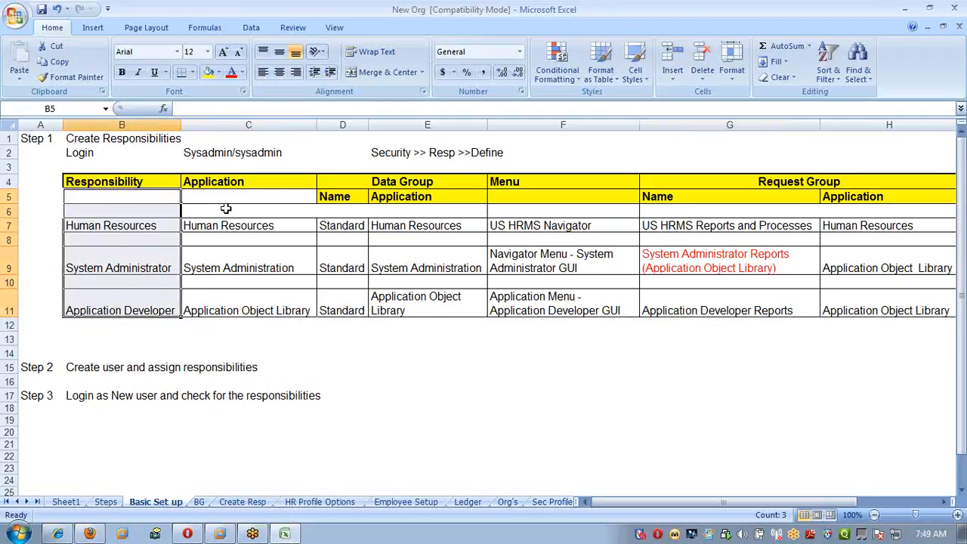
left_click(144, 153)
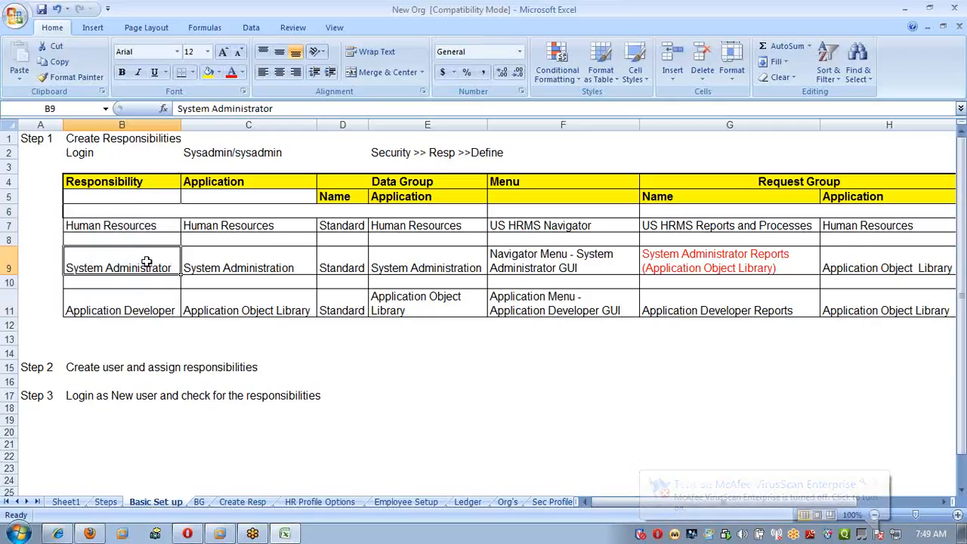
left_click(114, 149)
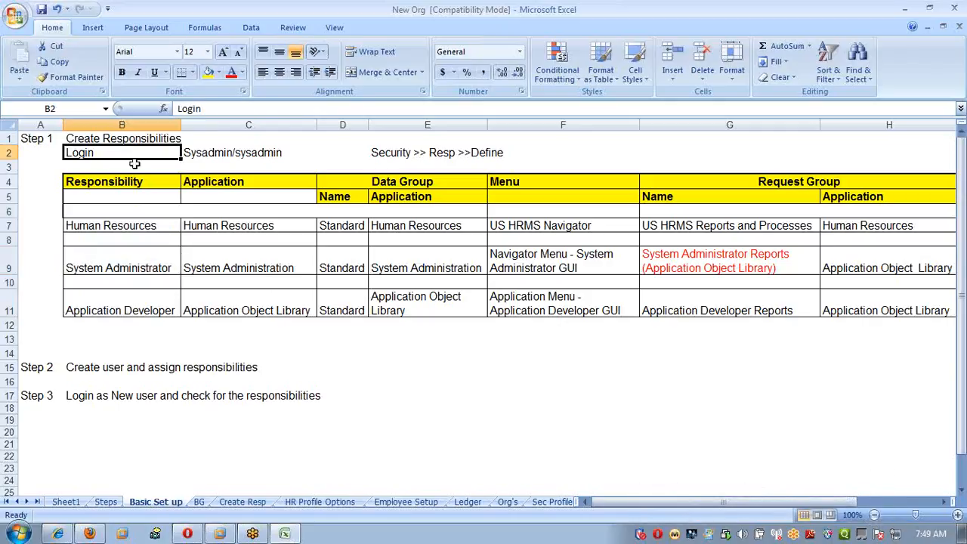
left_click(156, 260)
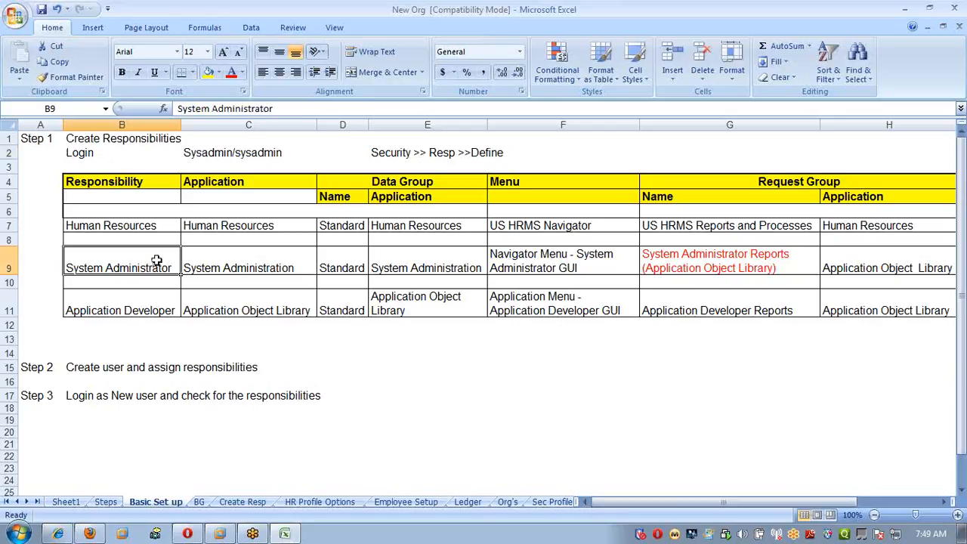
left_click(148, 305)
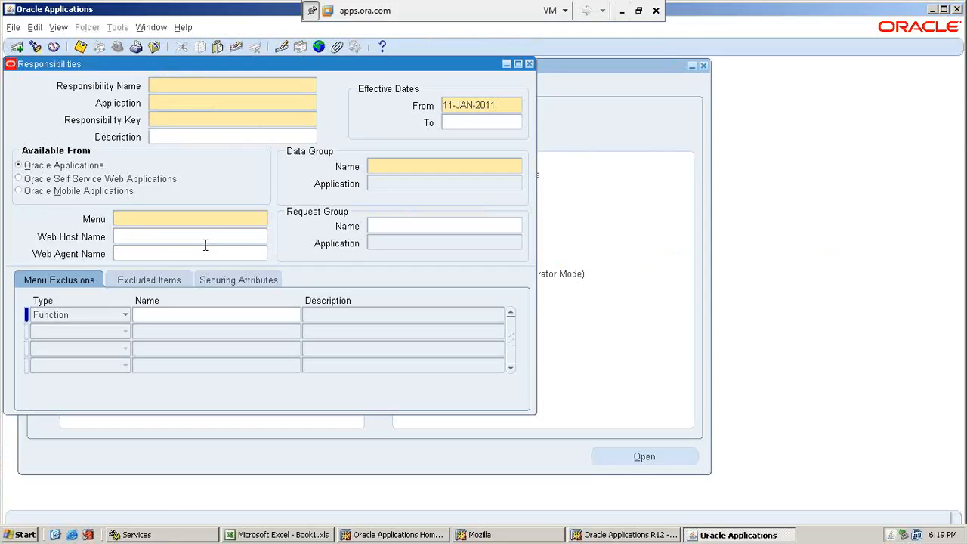
Switch to Oracle Applications, name the new responsibility SATHYA_APPL_DEV, and set its application to Application Object Library.
type("SATHYA_APPL_DEV")
left_click(203, 107)
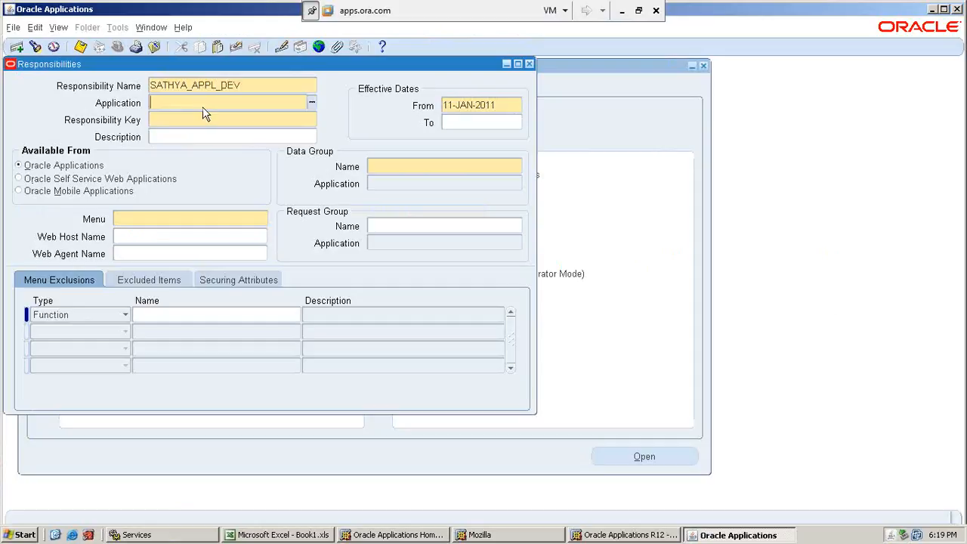
type("application")
key("Tab")
key("Down")
key("Return")
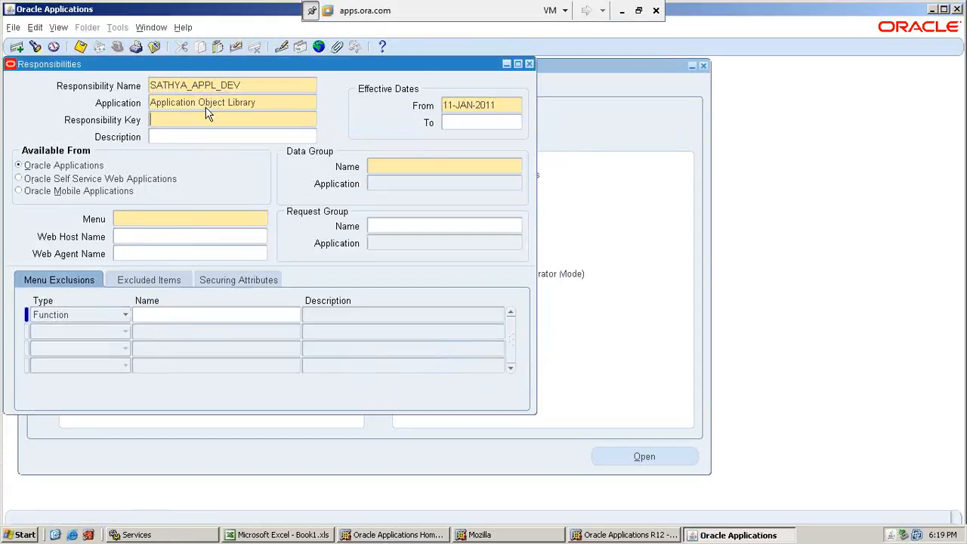
Enter SATHYA_APPL DEV as the responsibility key.
key("Tab")
type("SATHYA")
type("_APPL")
type("_DE")
Set the data group to Standard with Application Object Library as its application.
left_click(429, 170)
type("stand")
key("Tab")
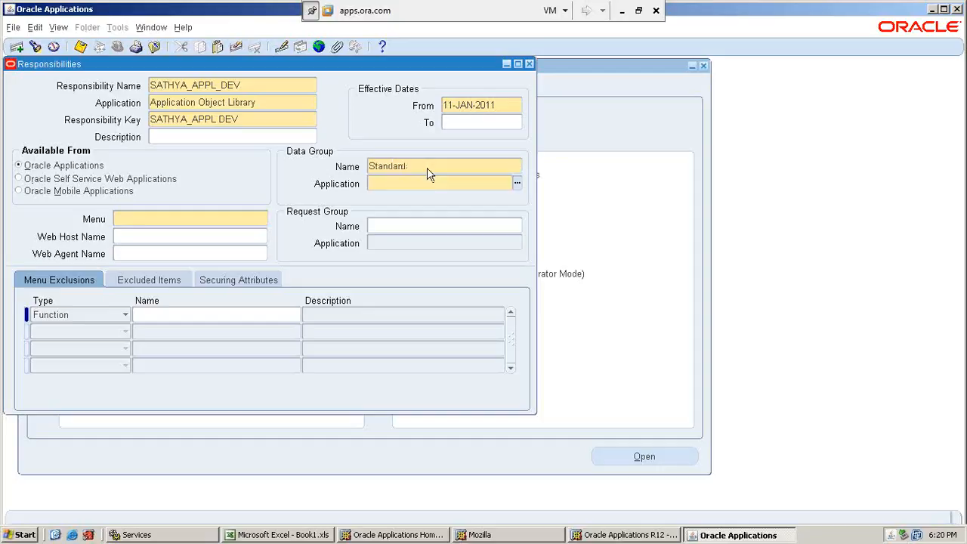
type("aplo")
key("Tab")
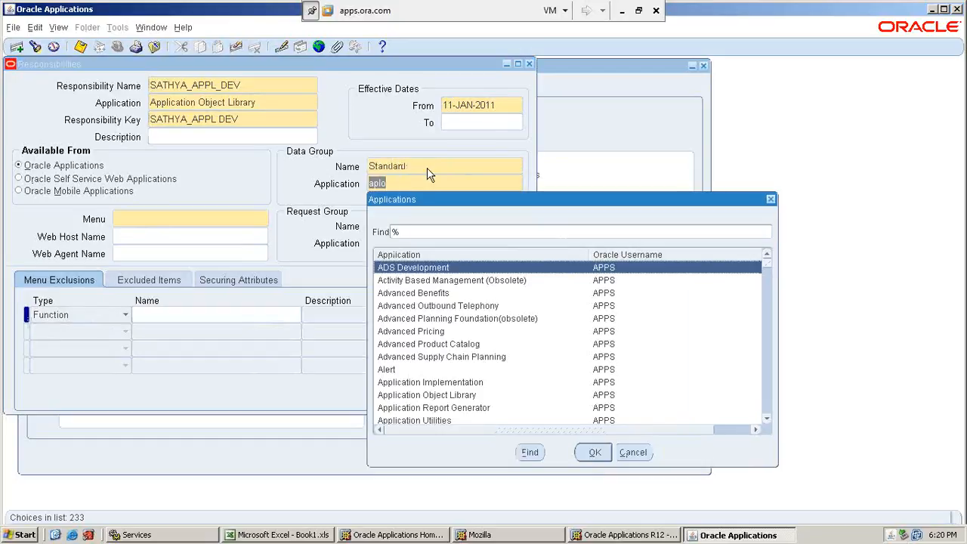
key("Escape")
type("Applica")
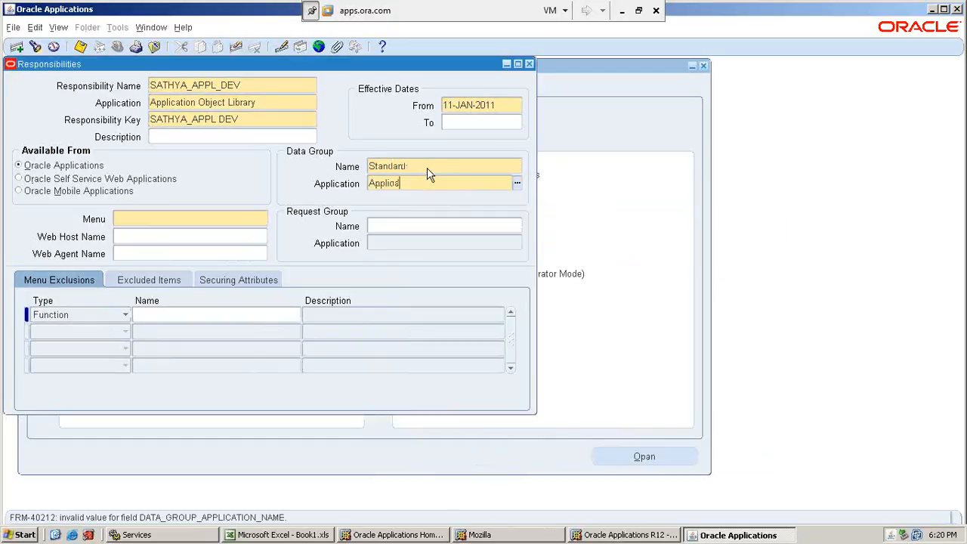
key("Tab")
key("Down")
key("Return")
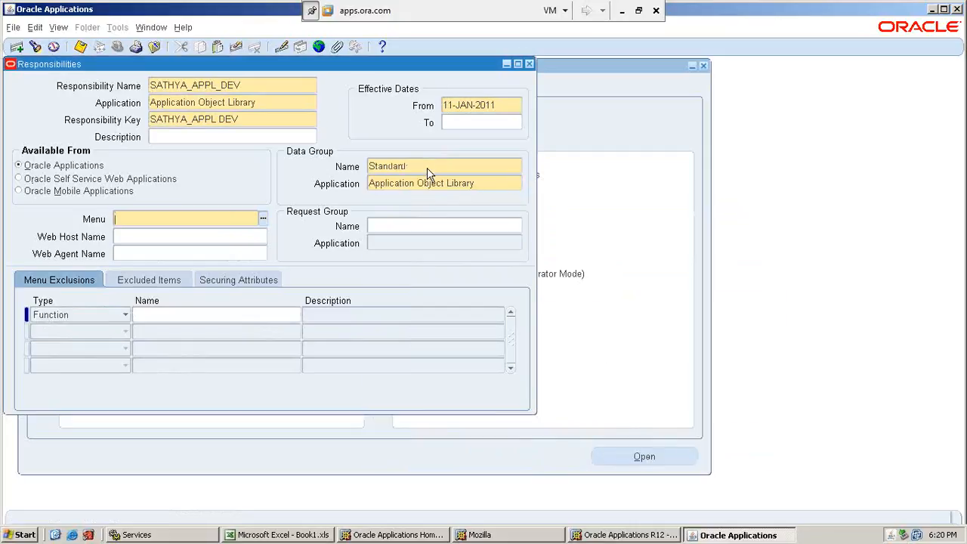
Check the Application Developer menu in the Excel sheet and set the responsibility's menu to Application Menu - Application Developer GUI.
left_click(622, 11)
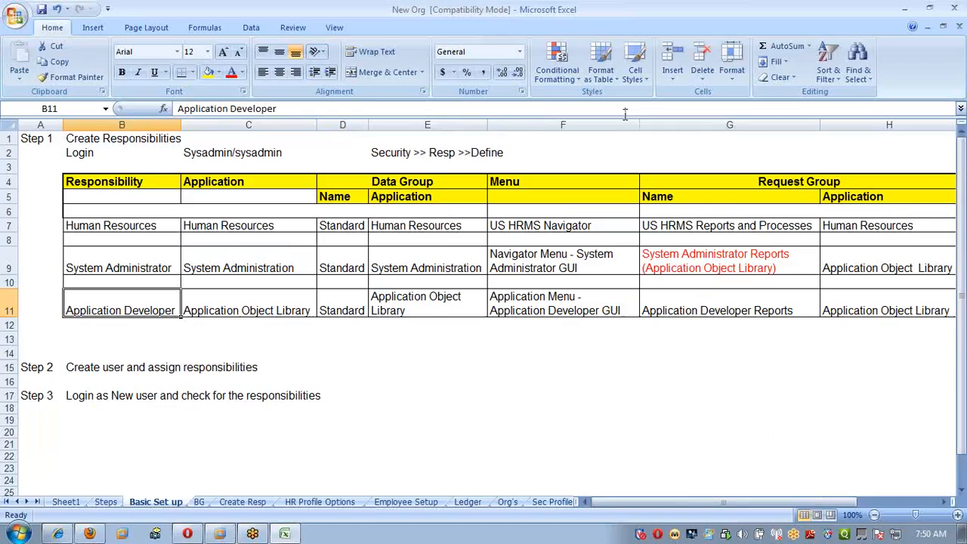
left_click(602, 315)
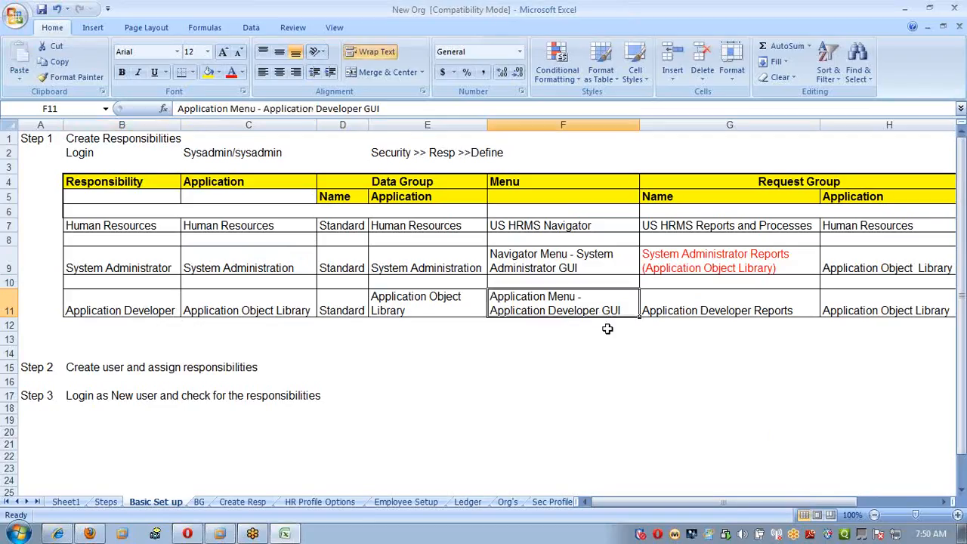
key("alt+Tab")
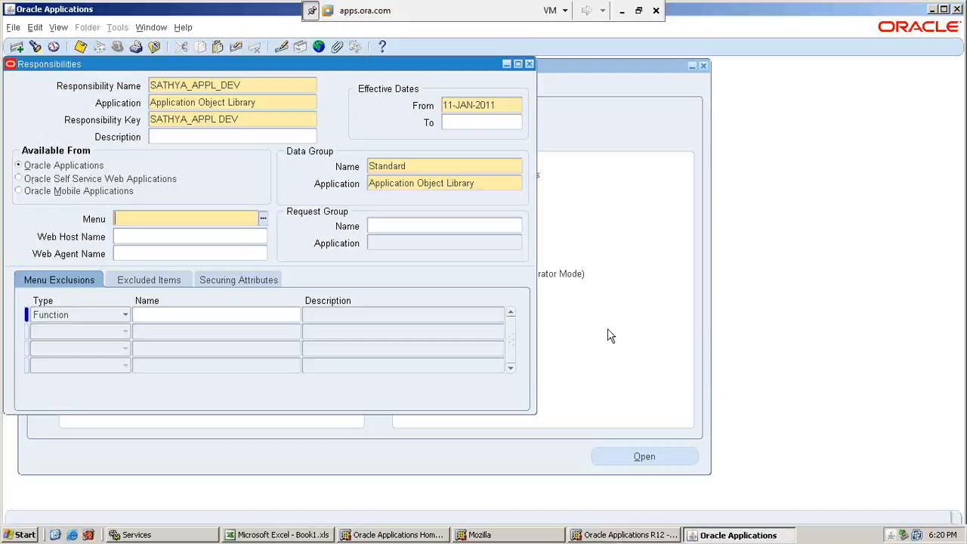
type("Application menu")
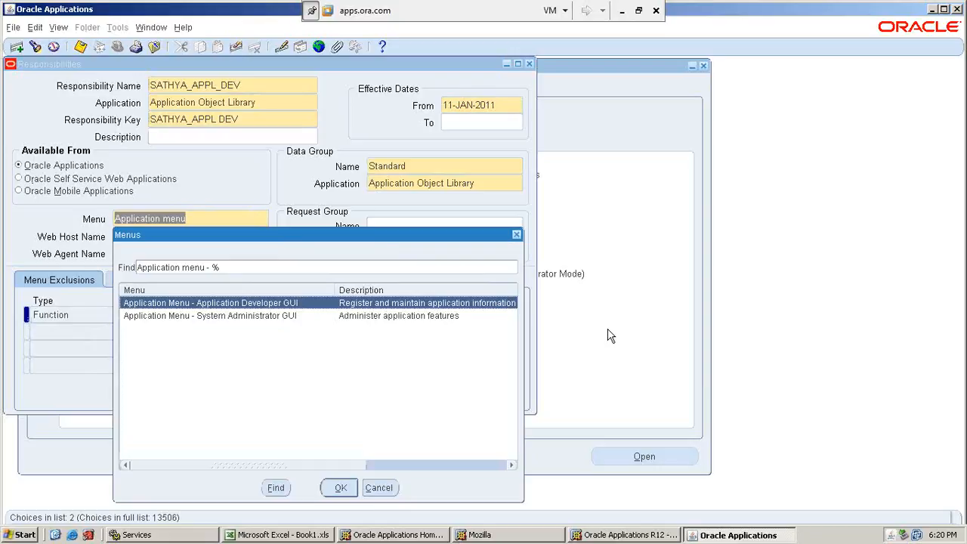
key("Return")
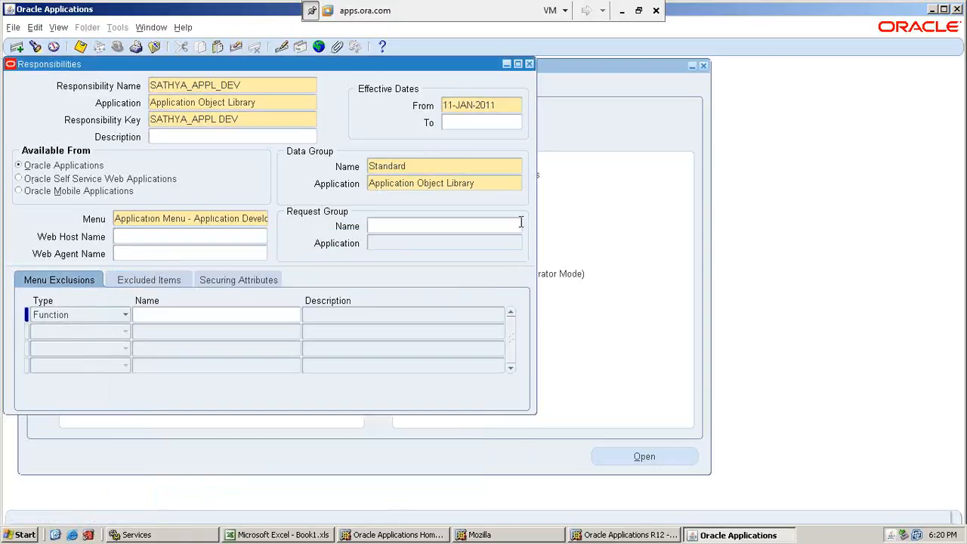
Check the request group in the Excel sheet and set it to Application Developer Reports from Application Object Library.
left_click(622, 12)
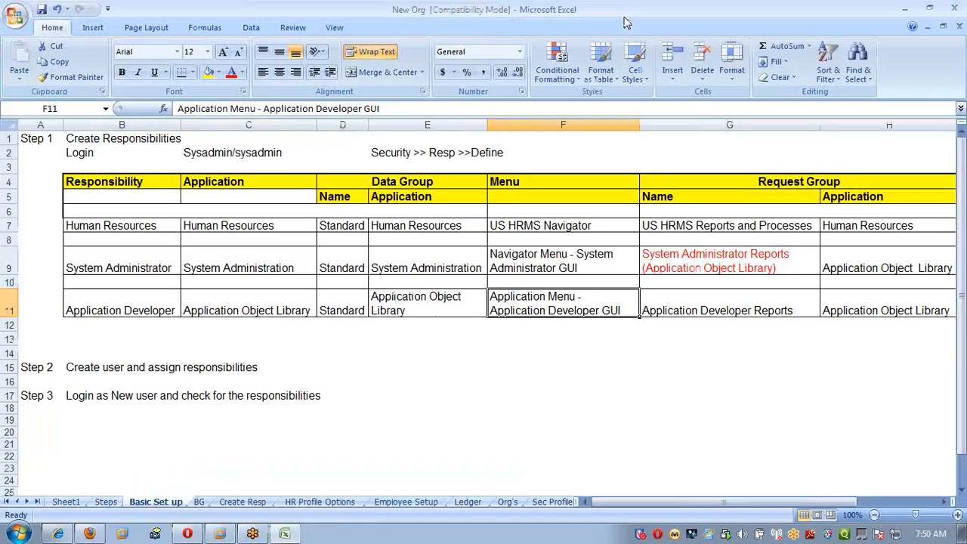
key("alt+Tab")
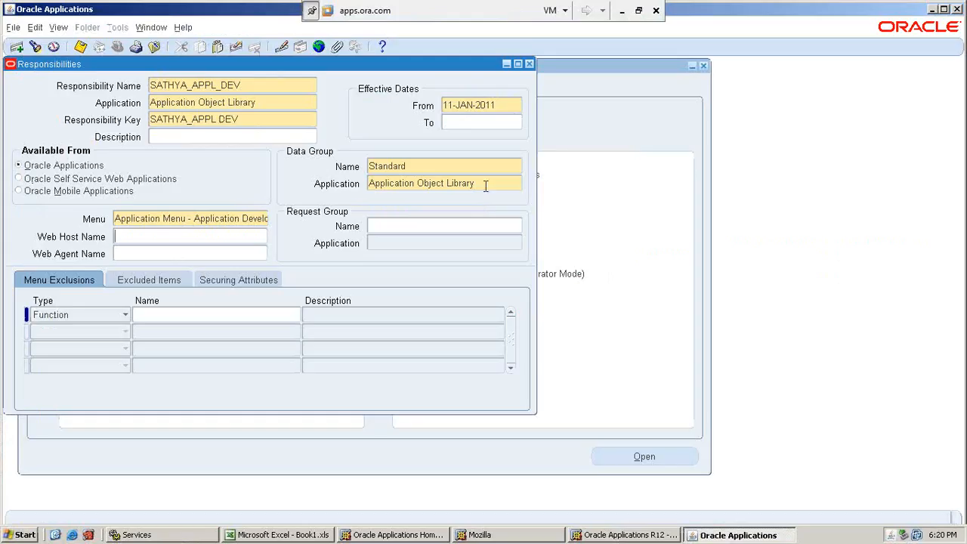
left_click(447, 226)
type("Ap-plicat")
key("BackSpace")
key("BackSpace")
key("BackSpace")
key("BackSpace")
key("BackSpace")
key("BackSpace")
key("BackSpace")
type("pli")
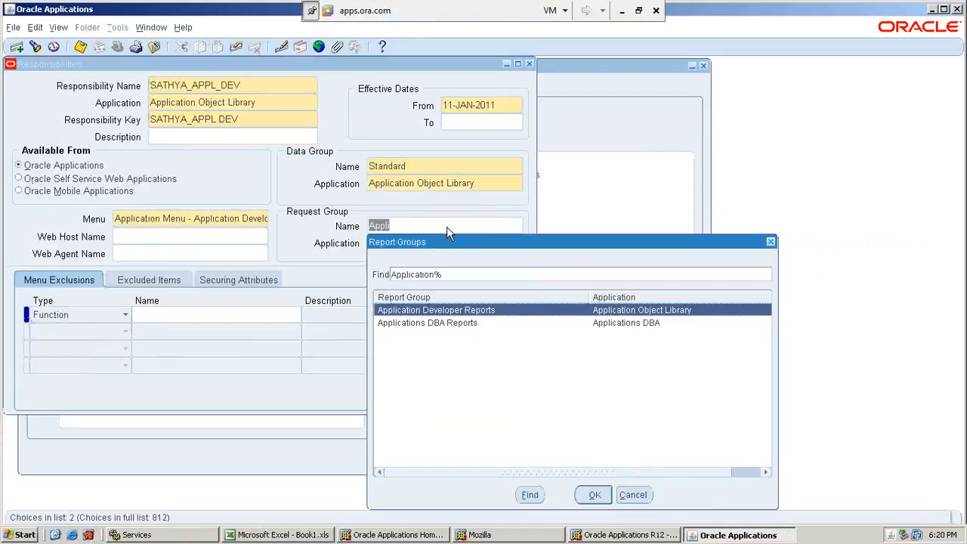
key("Return")
left_click(447, 244)
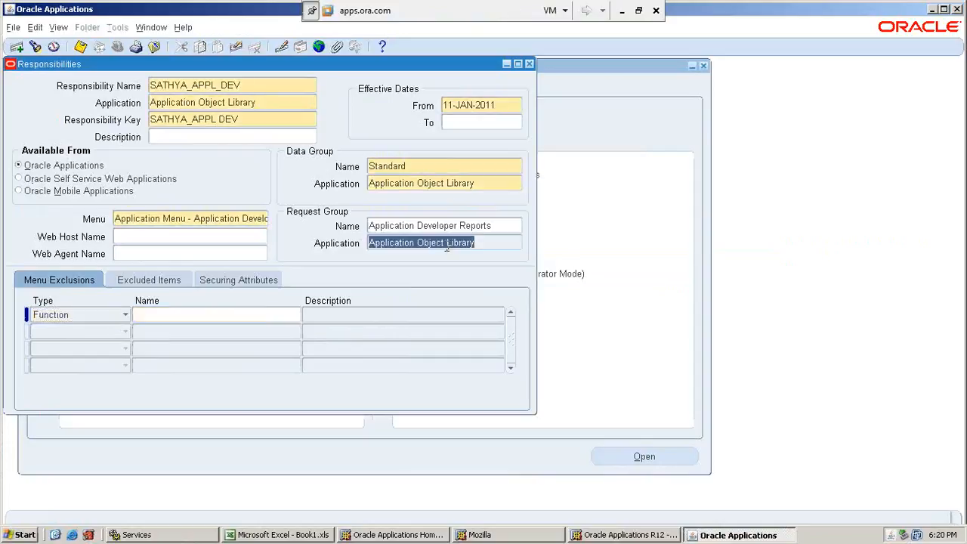
Save and close the application developer responsibility, and open the user definition form under Security > User.
left_click(59, 47)
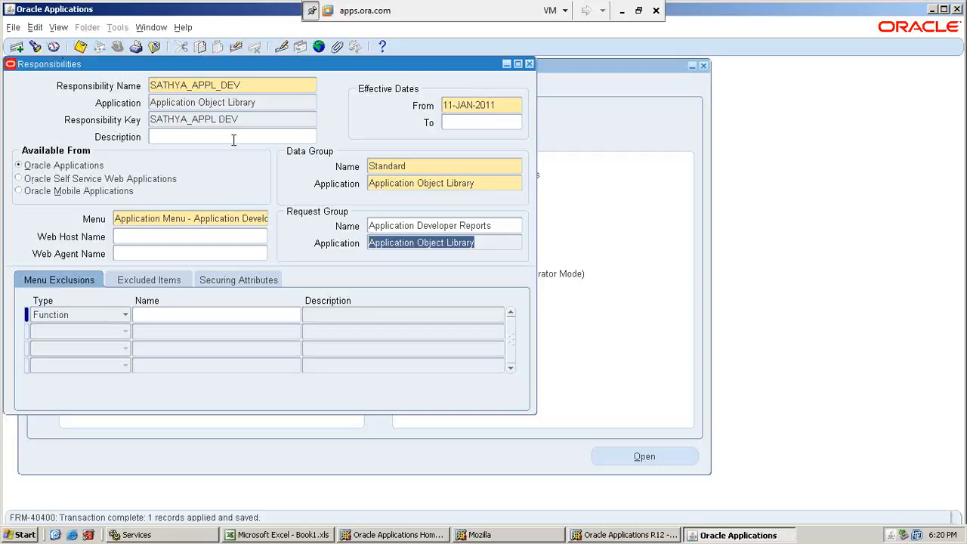
left_click(529, 63)
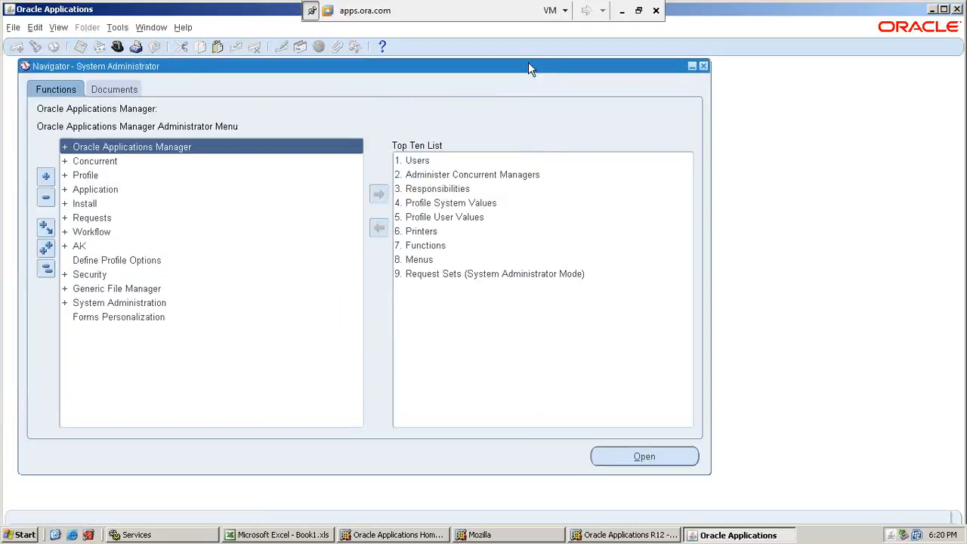
double_click(97, 274)
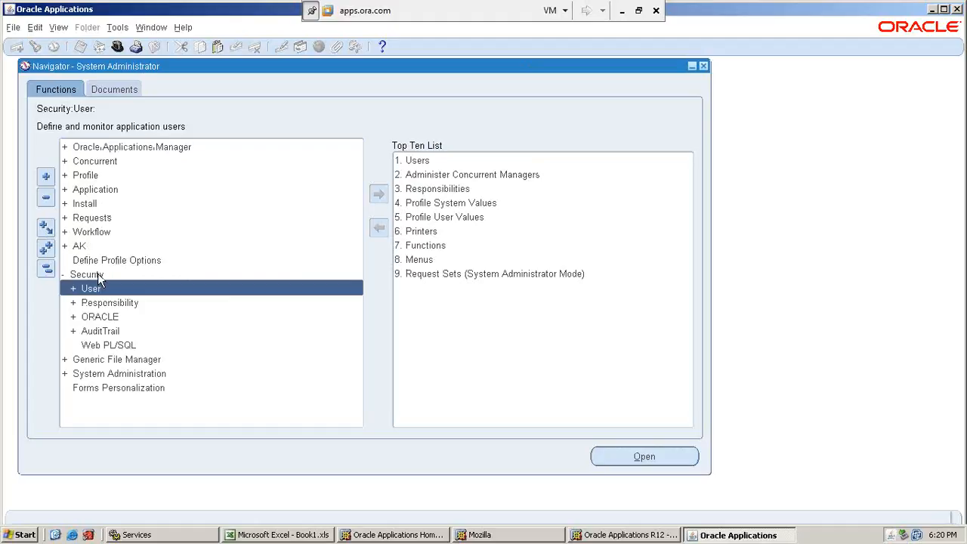
key("Return")
key("Return")
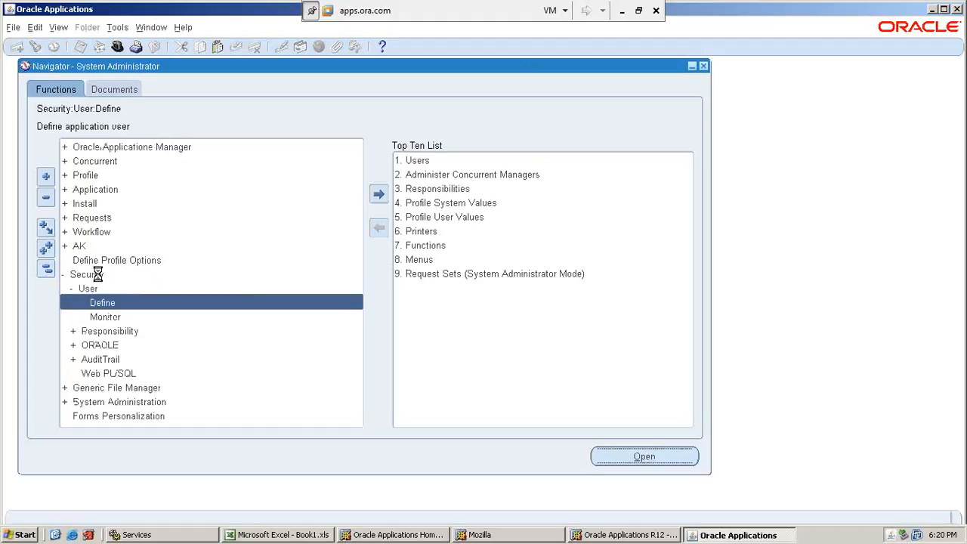
Create a user named SATHYA_NEW, and enter and re-enter the account password.
type("SATHYA")
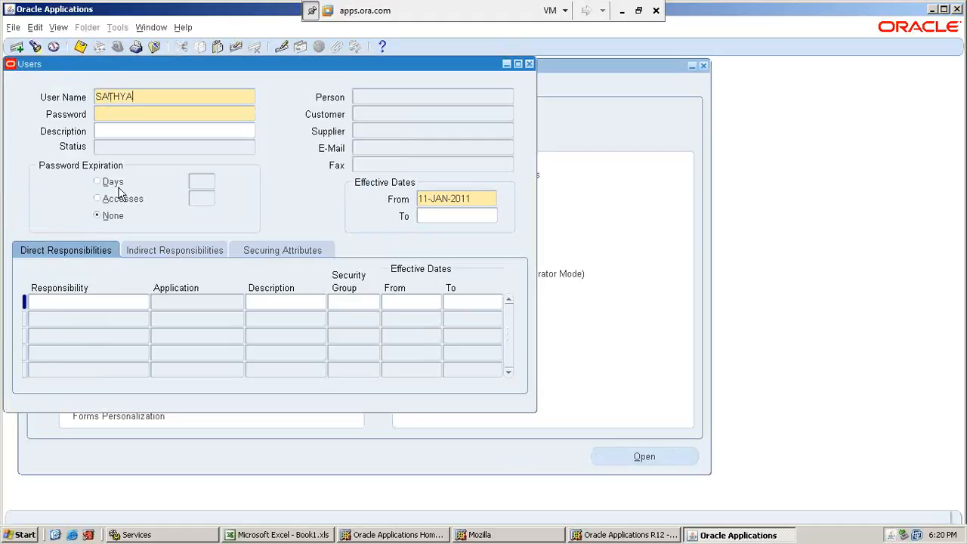
type("_NEW")
key("Tab")
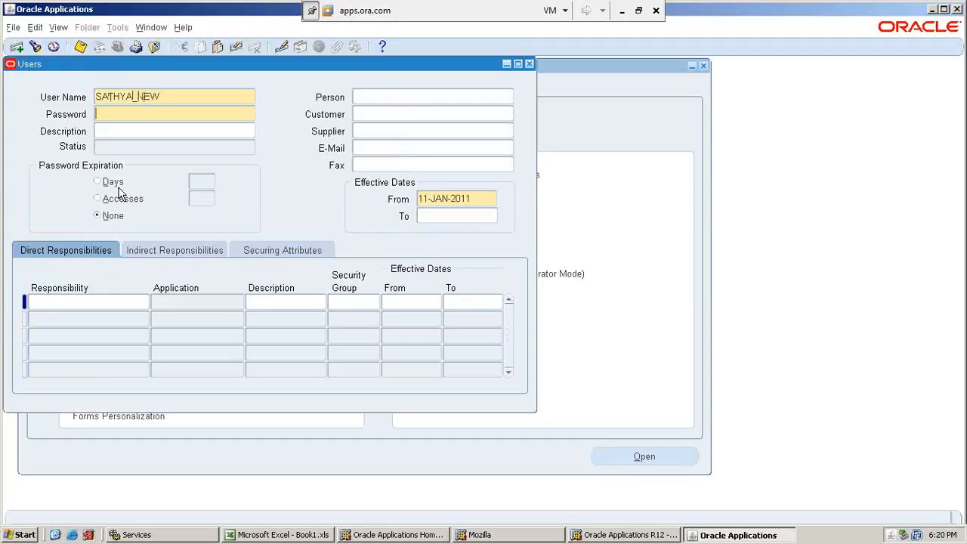
type("********")
key("Tab")
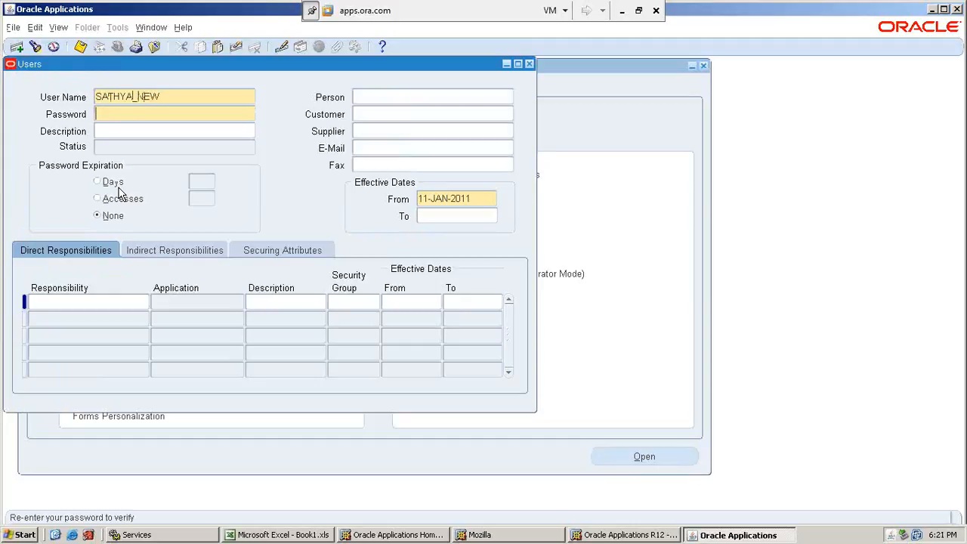
type("******")
key("Tab")
Assign the SATHYA_APPL_DEV and SATHYA_HRMS responsibilities to the new user as direct responsibilities.
left_click(100, 302)
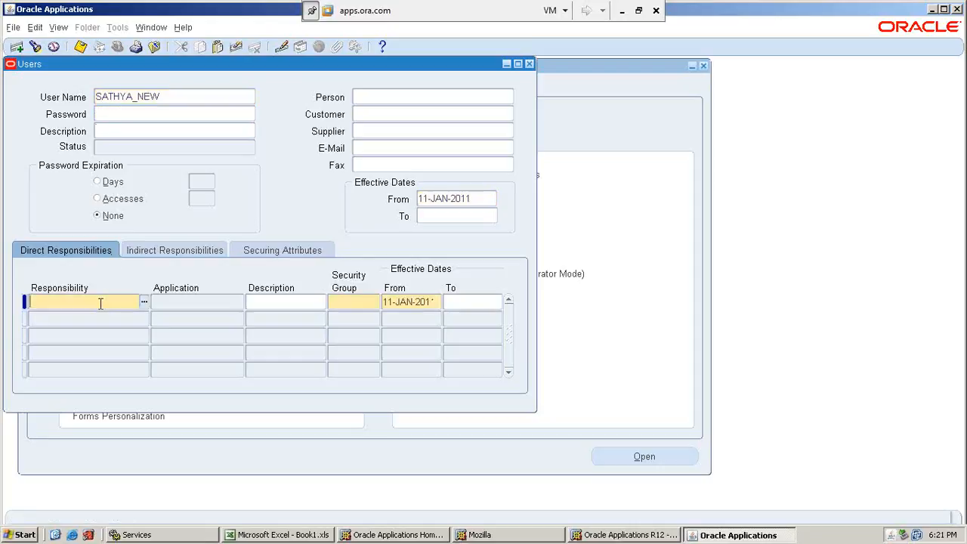
type("SATHYA_")
key("Tab")
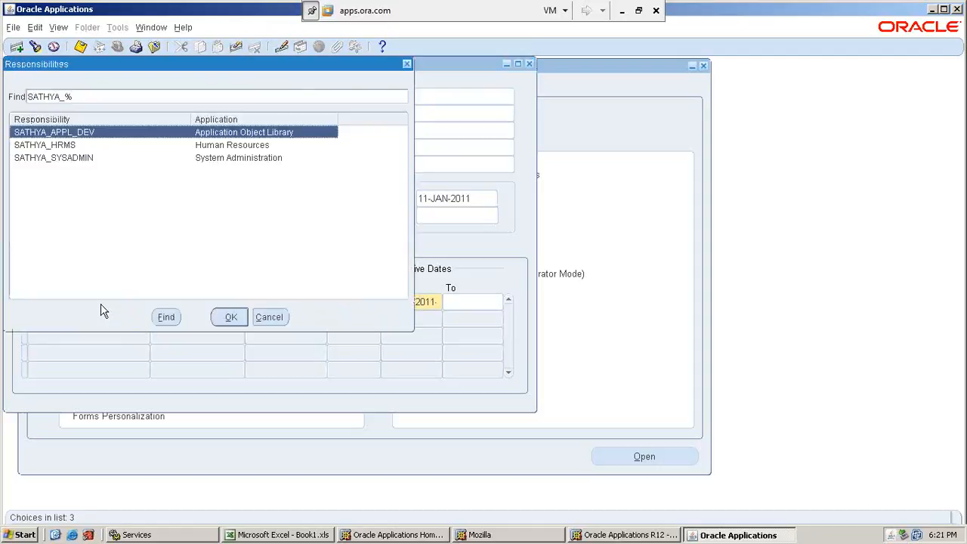
key("Return")
key("Down")
type("SATH")
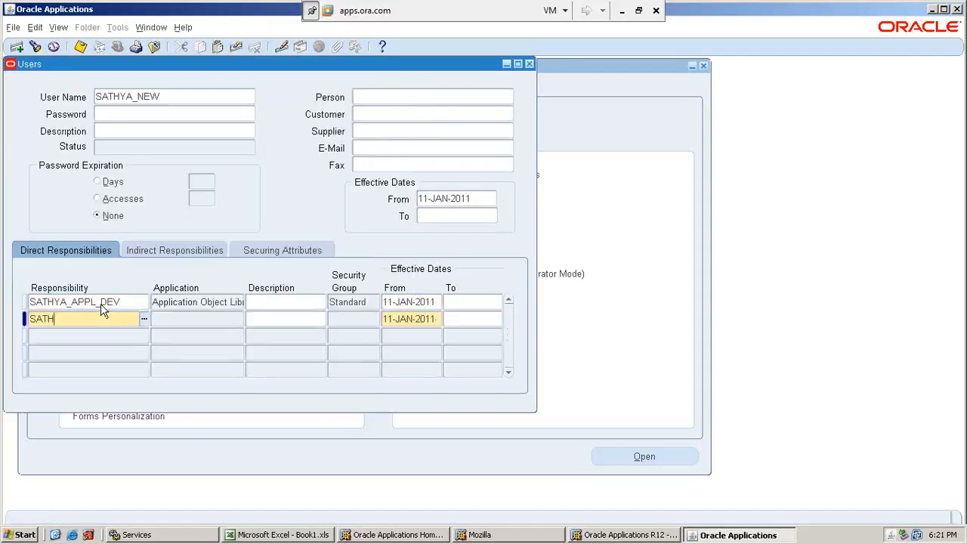
key("Tab")
key("Down")
key("Return")
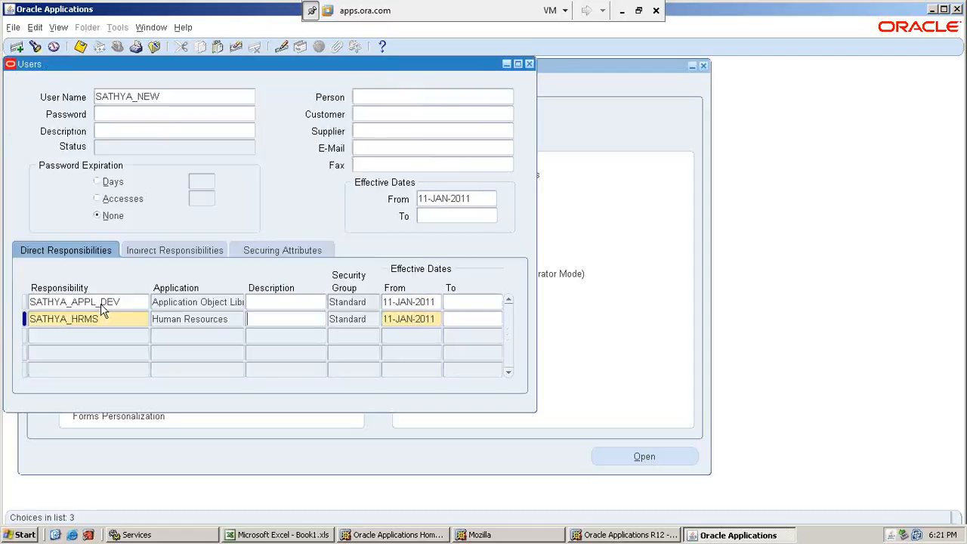
Add SATHYA_SYSADMIN as the user's third direct responsibility, save the user record and close the form.
key("Down")
type("SATH")
key("Tab")
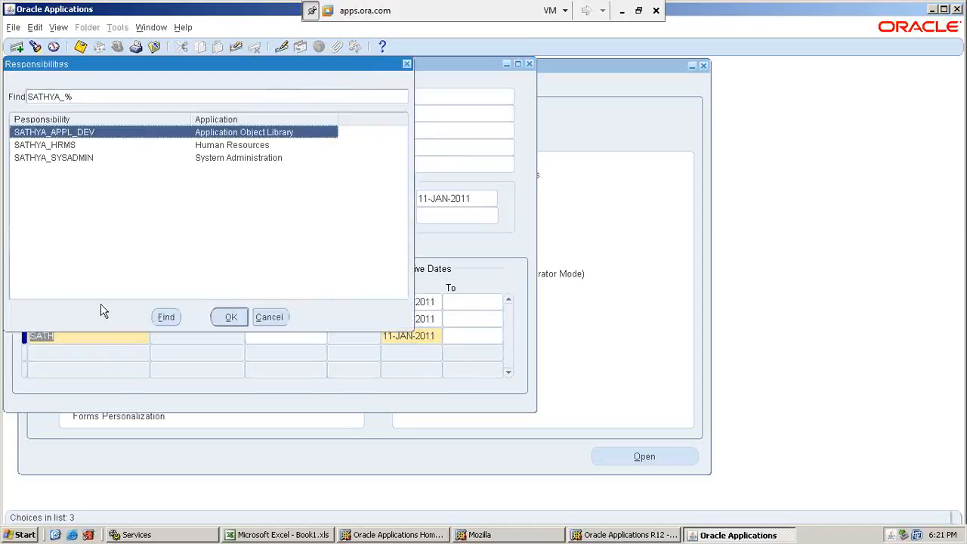
key("Down")
key("Down")
key("Return")
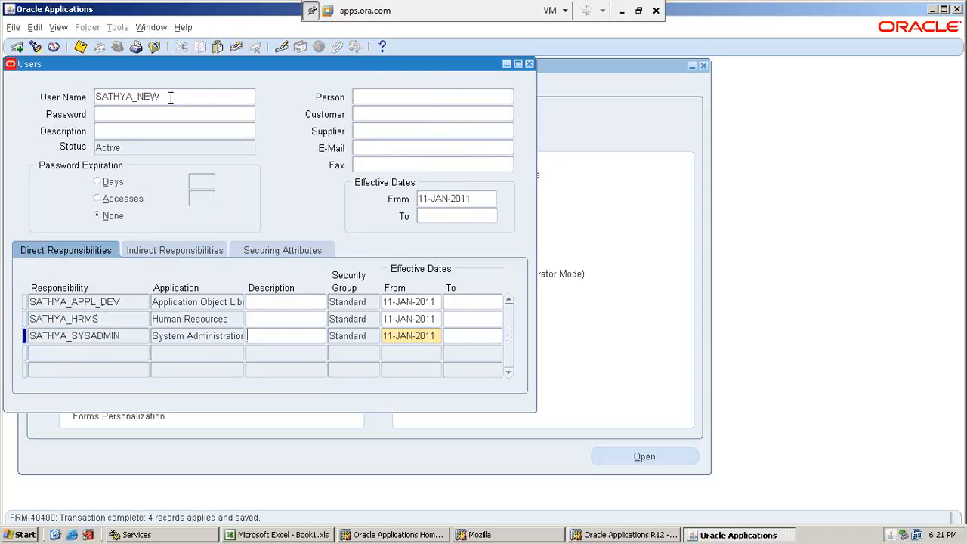
left_click(529, 64)
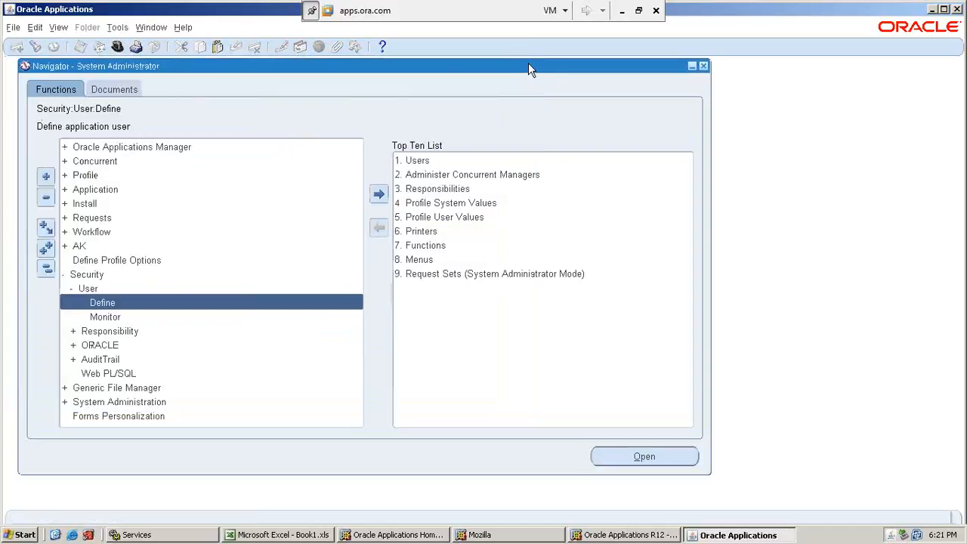
Exit the Oracle forms session, close its leftover browser windows and log out of the OPERATIONS account.
left_click(957, 10)
left_click(469, 308)
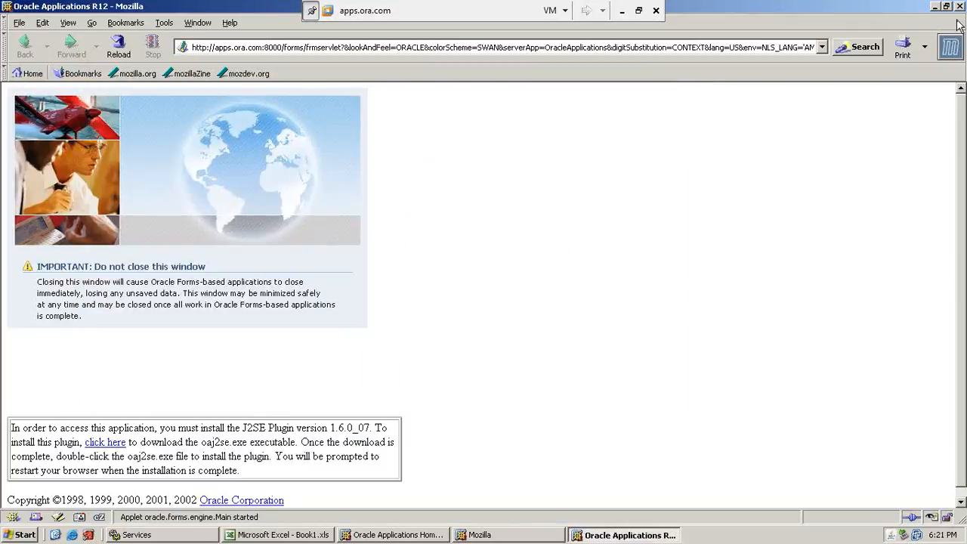
left_click(960, 6)
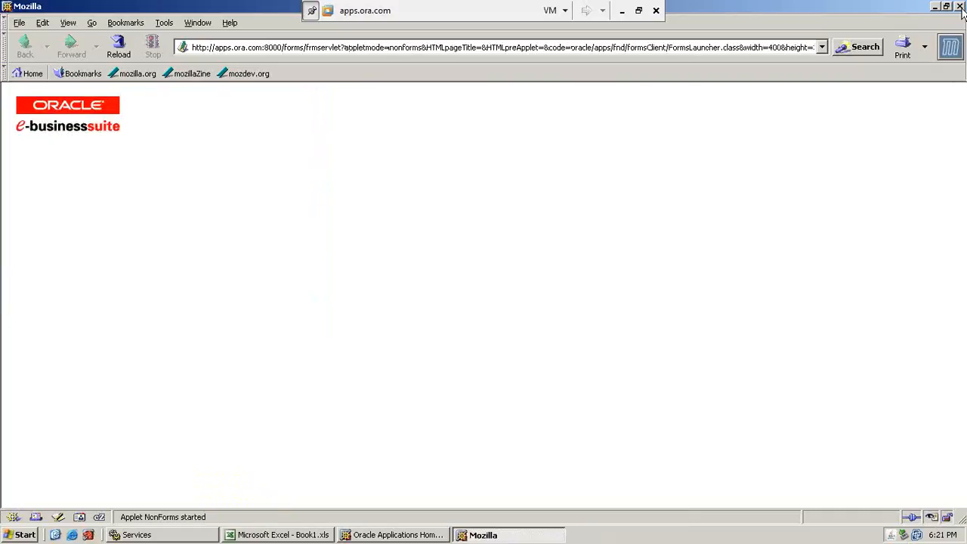
left_click(961, 6)
scroll(825, 290, "up", 15)
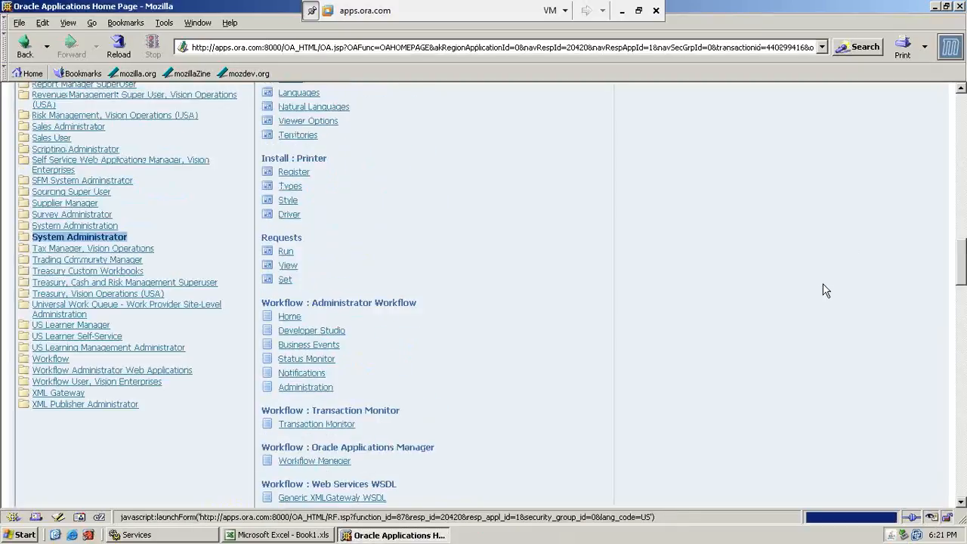
scroll(825, 290, "up", 15)
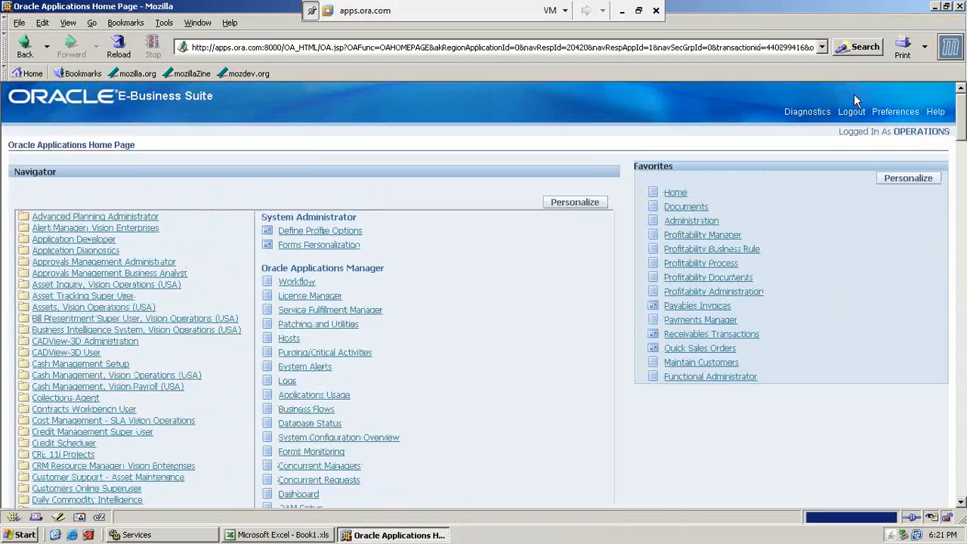
left_click(856, 110)
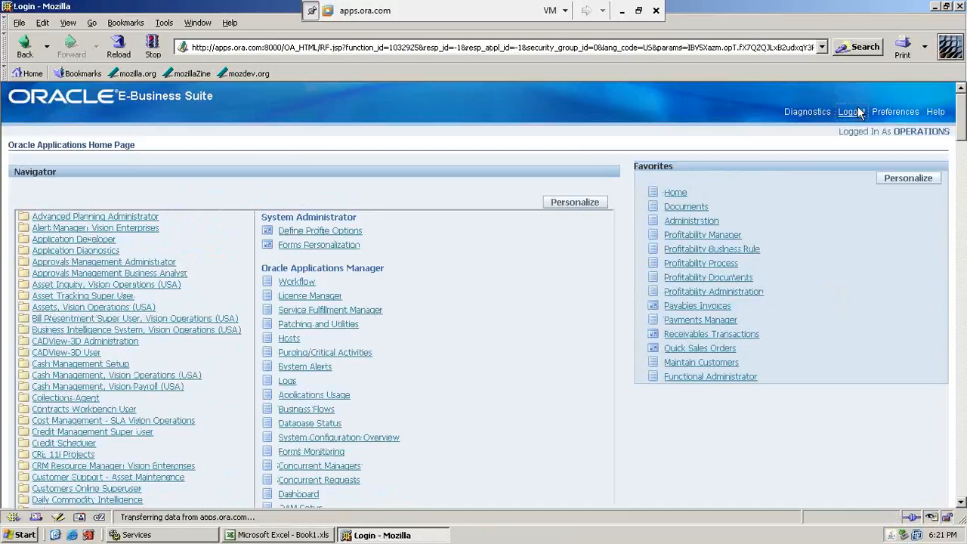
Log in to Oracle E-Business Suite as SATHYA_NEW with the account password.
type("SATHY")
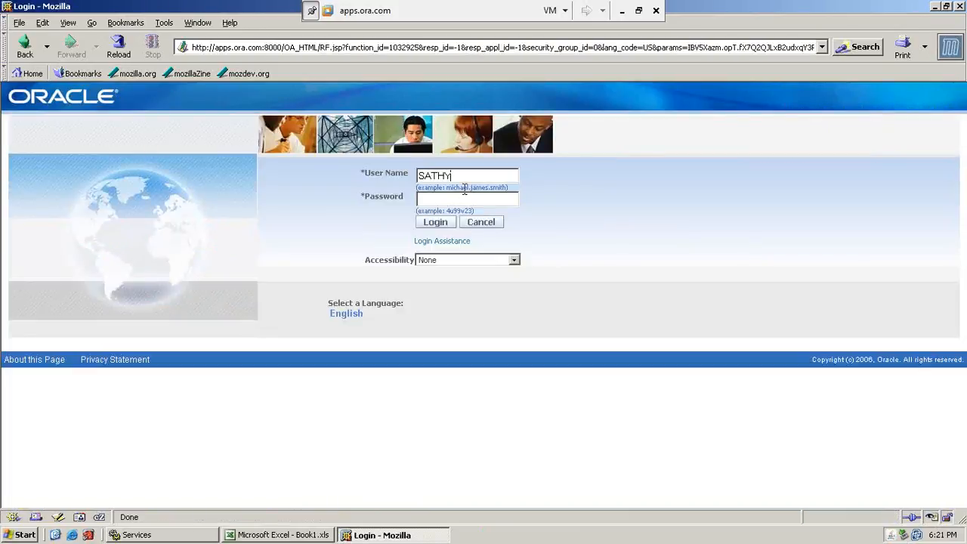
type("A_NEW*********")
left_click(437, 224)
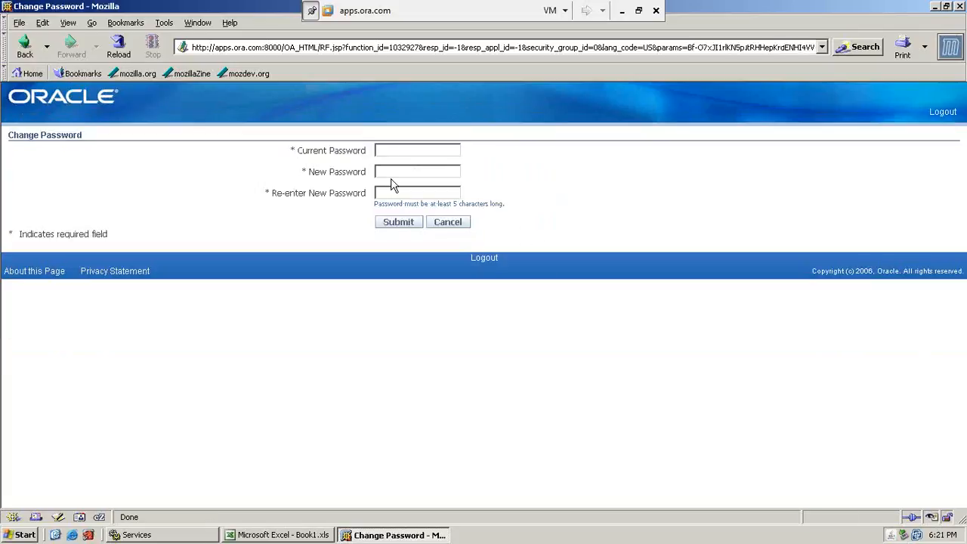
Change the account password at first login by entering the current password and the new password twice.
left_click(387, 149)
type("************************")
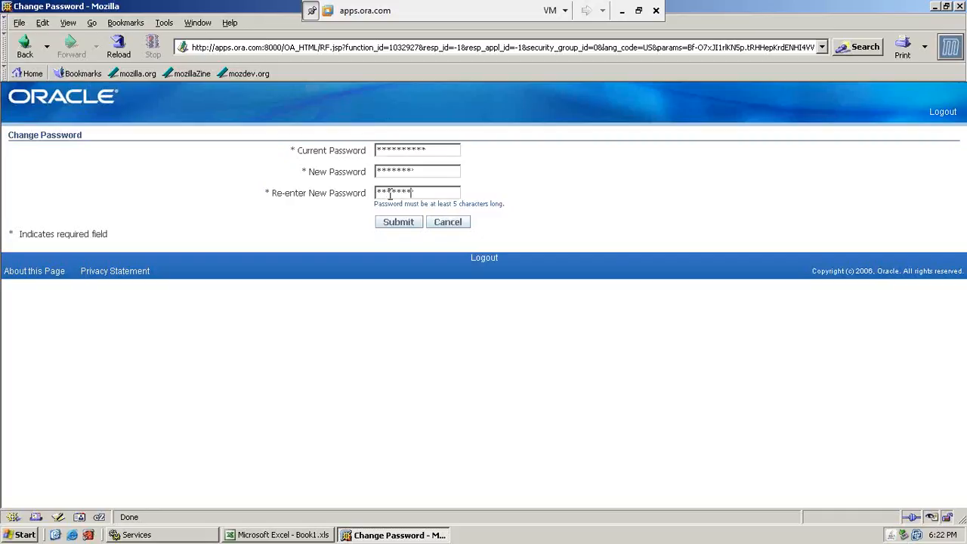
left_click(395, 224)
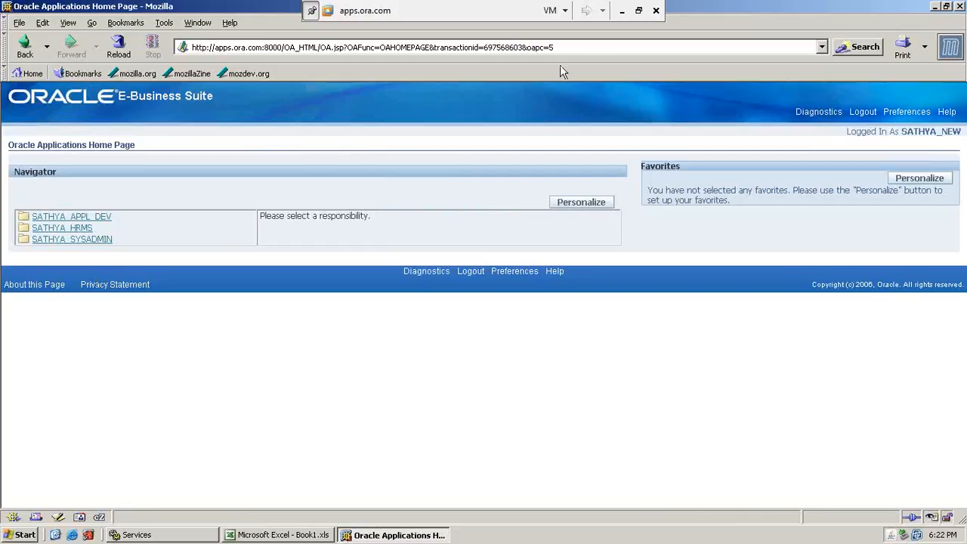
Switch to the Excel workbook, review Step 3 on the Basic Set up sheet and open the BG sheet.
left_click(622, 11)
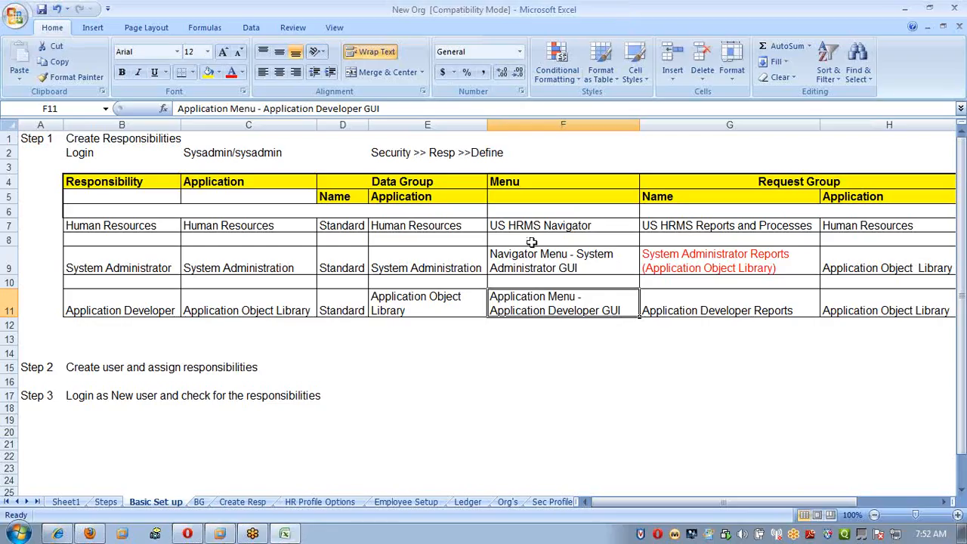
left_click(503, 341)
left_click(128, 399)
left_click(246, 405)
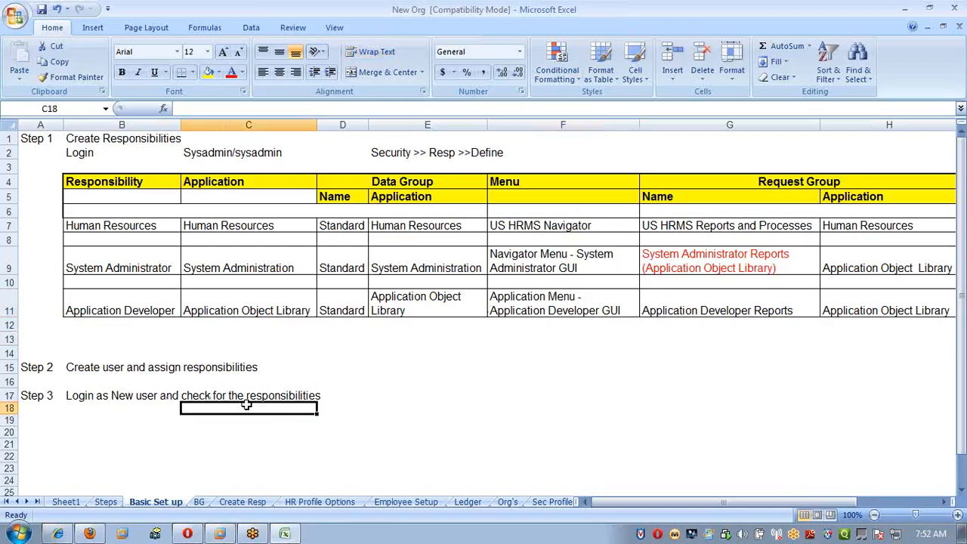
left_click(203, 503)
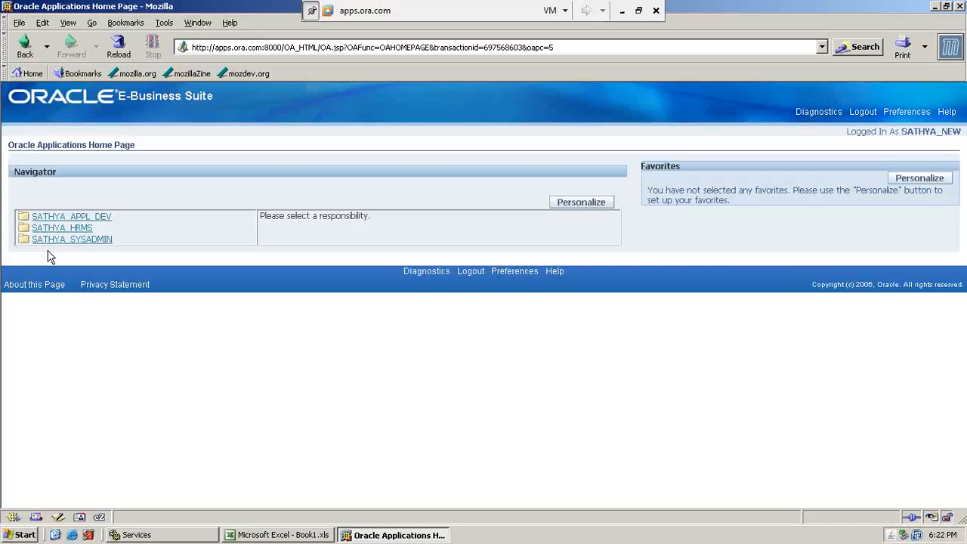
Open the SATHYA_HRMS responsibility and check the BG sheet for the navigation path used to create a business group.
left_click(47, 231)
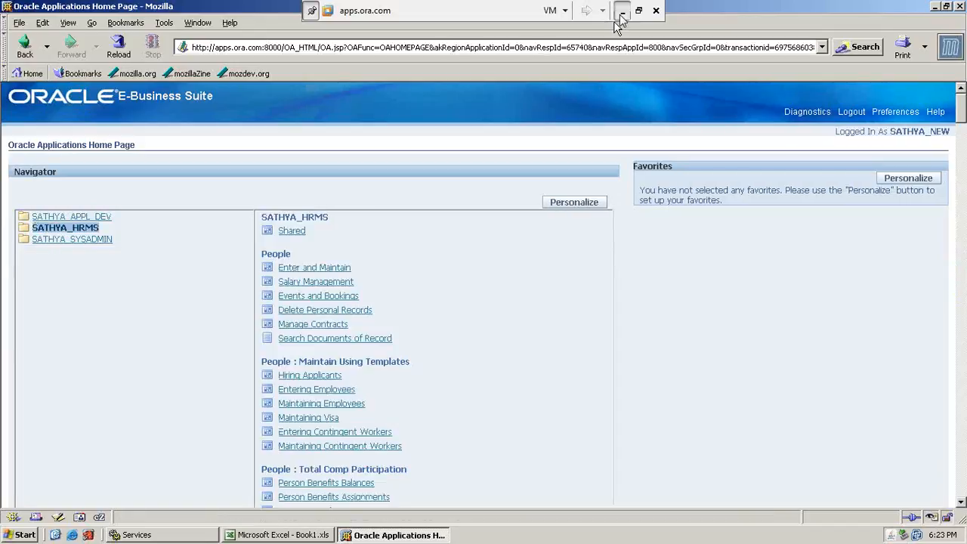
left_click(622, 10)
left_click(88, 236)
left_click_drag(66, 166, 276, 209)
left_click(175, 204)
key("alt+Tab")
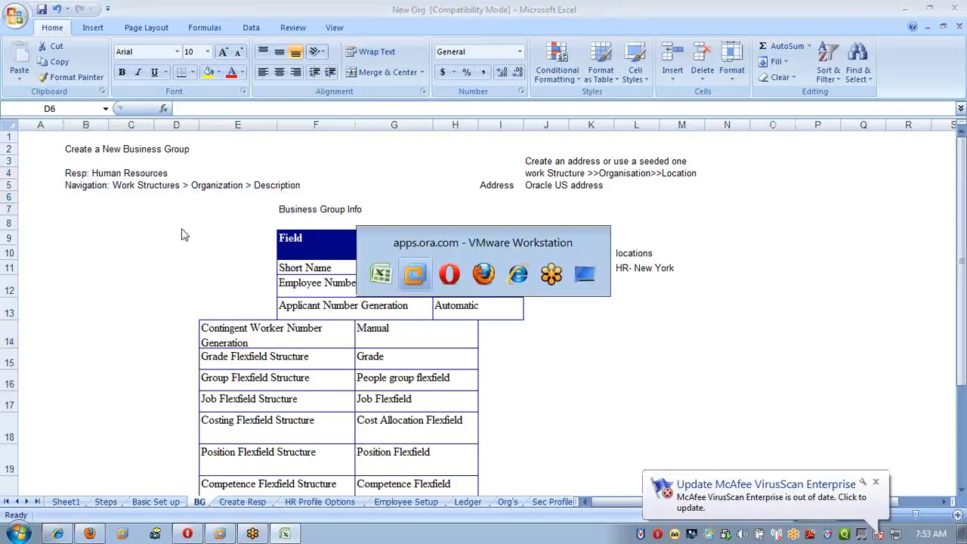
Examine the SATHYA_HRMS function list in Oracle E-Business Suite down to the Work Structures organization functions.
scroll(445, 337, "down", 3)
scroll(456, 360, "down", 20)
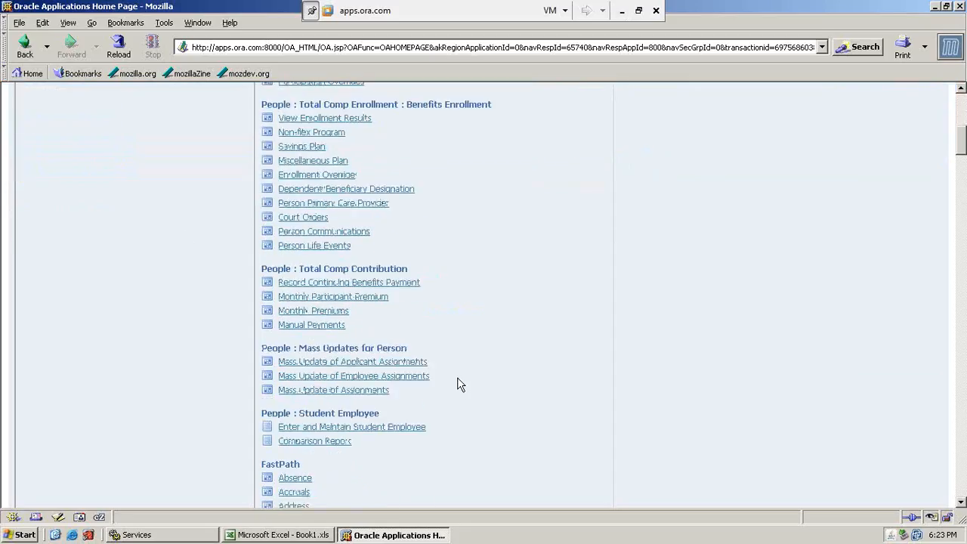
scroll(461, 388, "down", 7)
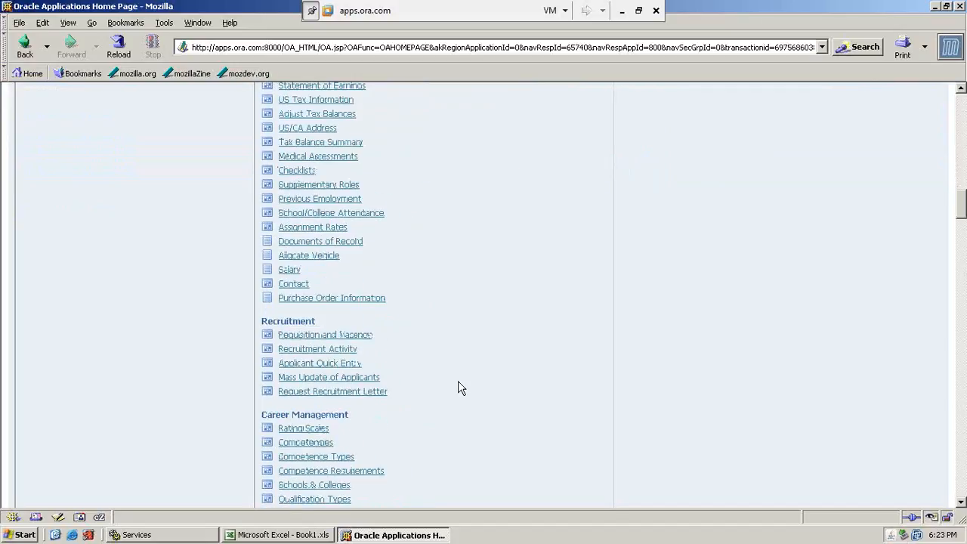
scroll(460, 387, "down", 3)
scroll(337, 346, "down", 7)
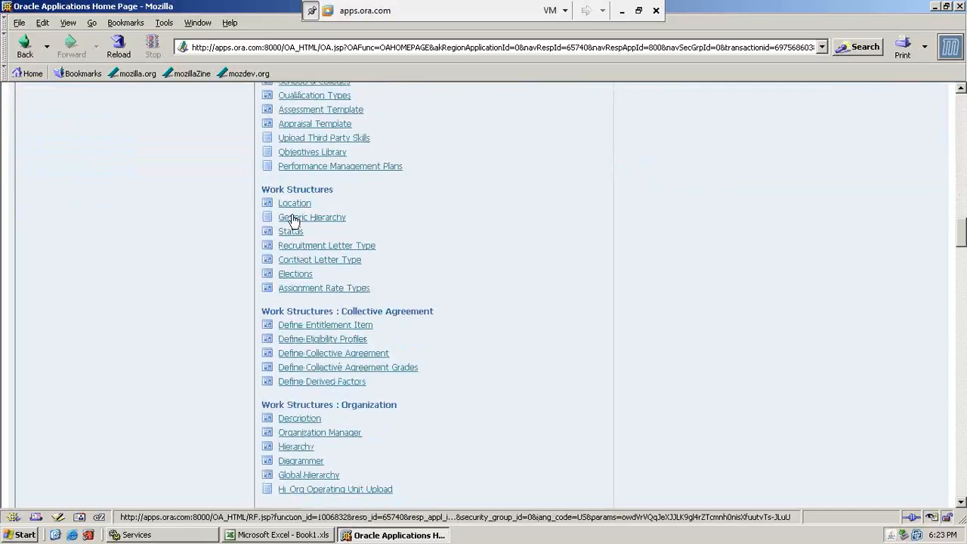
scroll(395, 326, "down", 2)
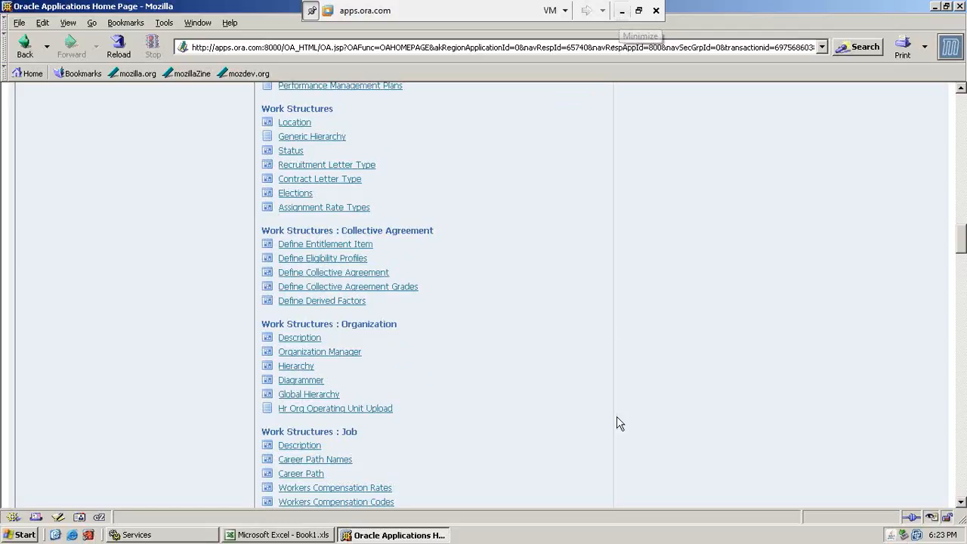
scroll(617, 425, "up", 15)
scroll(617, 425, "up", 20)
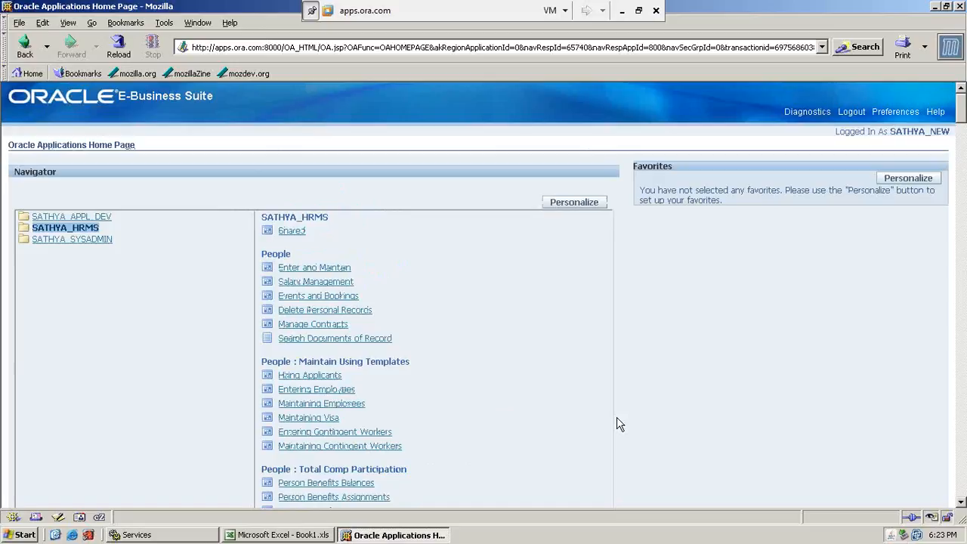
Review the menus listed for the three responsibilities on the Basic Set up sheet in the Excel workbook.
left_click(622, 11)
left_click(151, 503)
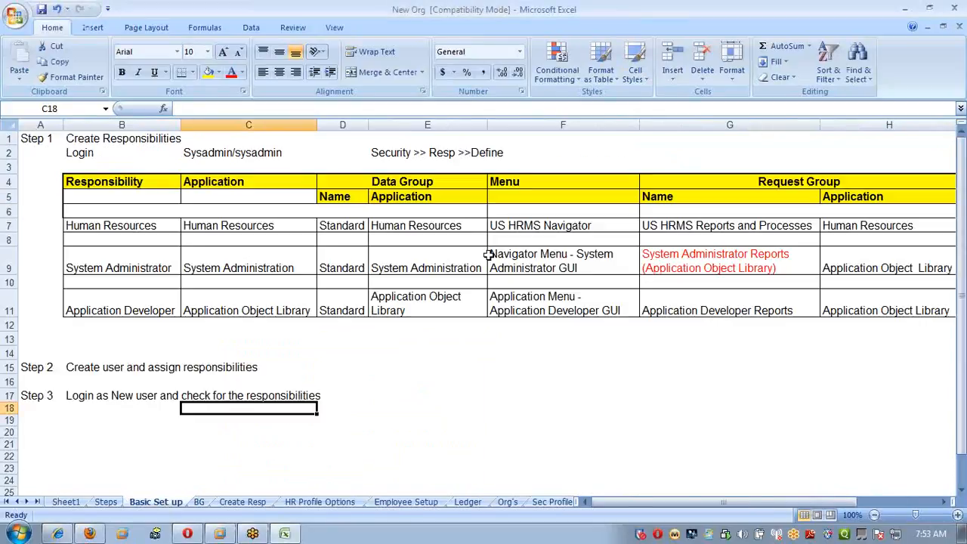
left_click(563, 229)
left_click(560, 253)
left_click(561, 300)
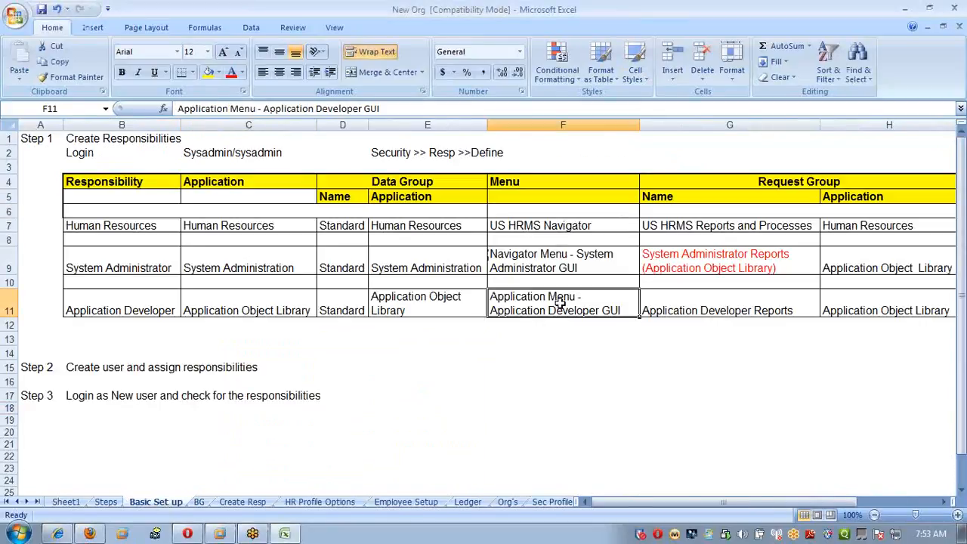
left_click(561, 255)
left_click(556, 227)
left_click(556, 281)
left_click(554, 262)
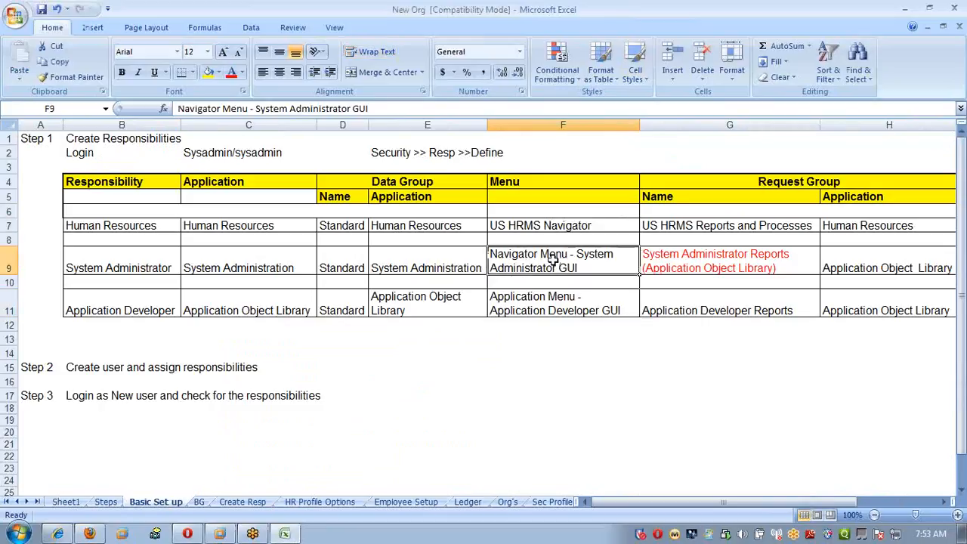
left_click(553, 304)
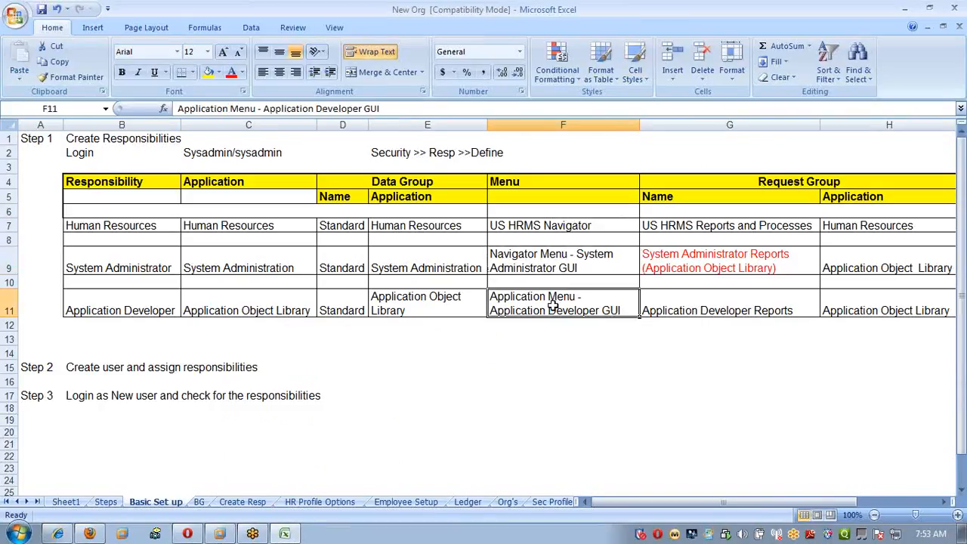
left_click(578, 228)
left_click(577, 263)
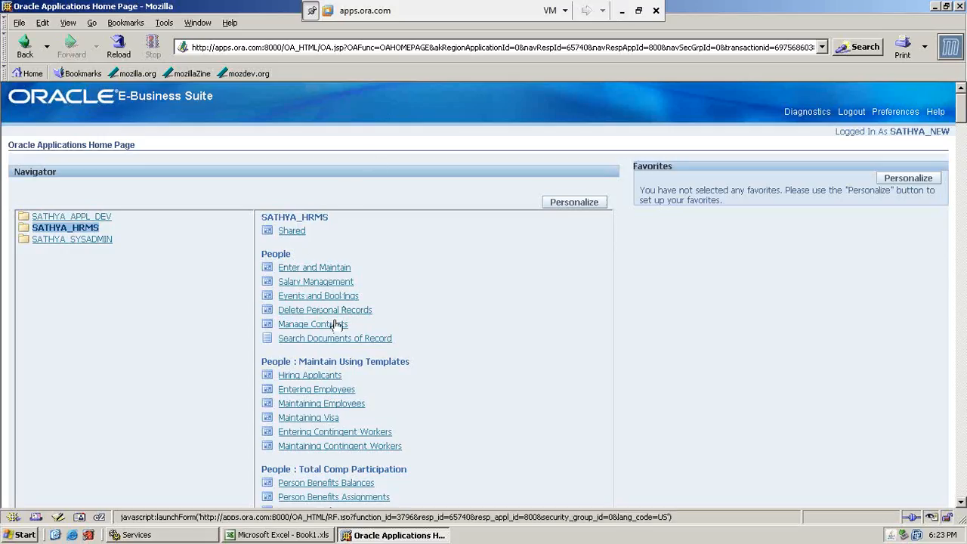
Return to the Oracle home page and open the Description function under Work Structures : Organization.
scroll(459, 364, "down", 4)
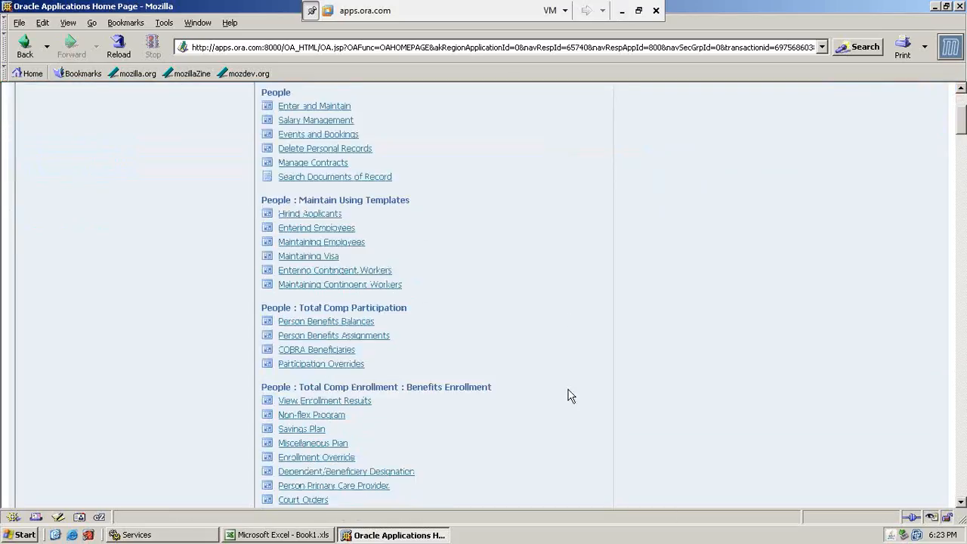
scroll(571, 396, "down", 20)
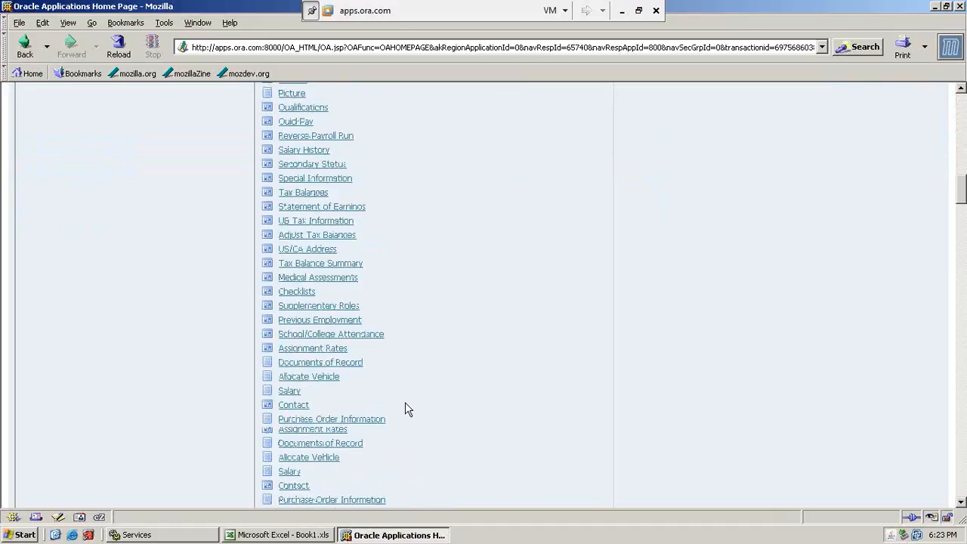
scroll(405, 409, "down", 15)
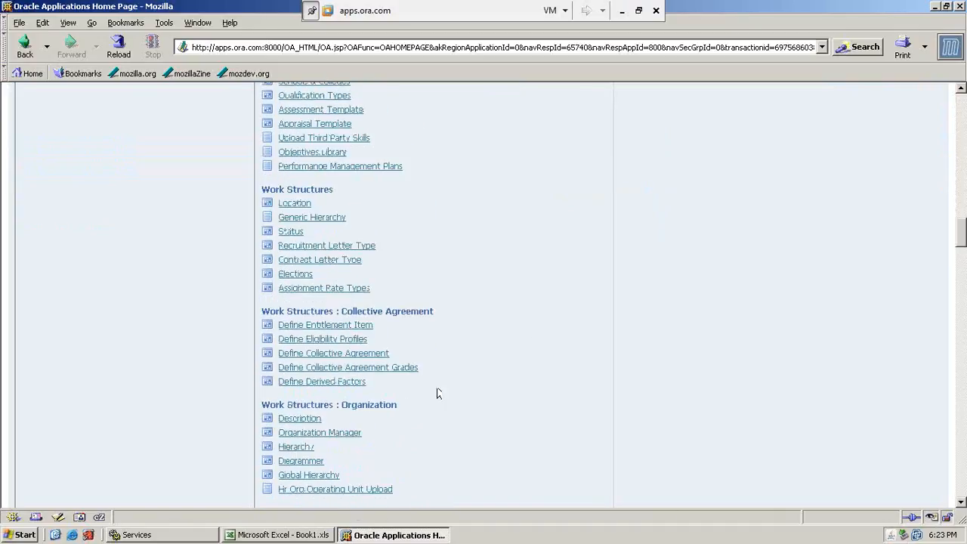
scroll(531, 341, "down", 3)
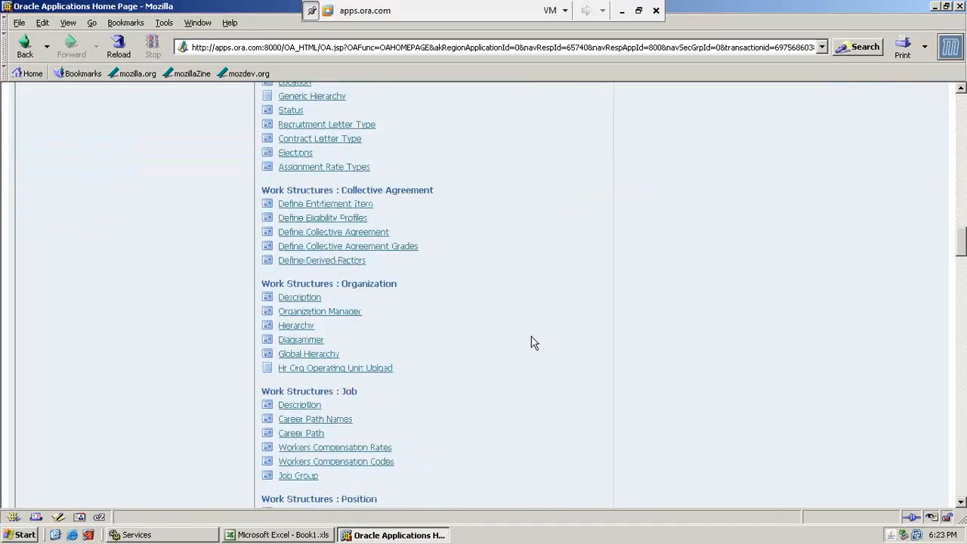
left_click(300, 300)
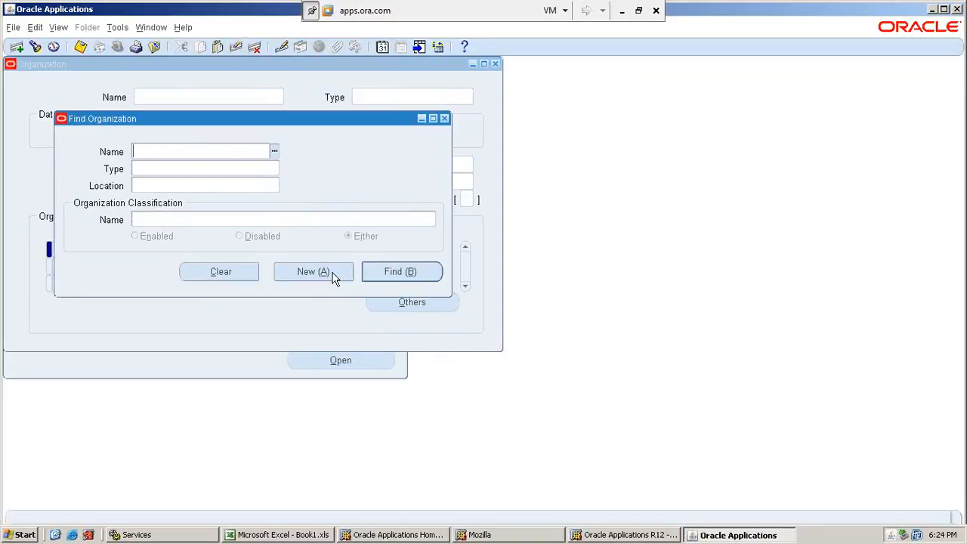
left_click(313, 272)
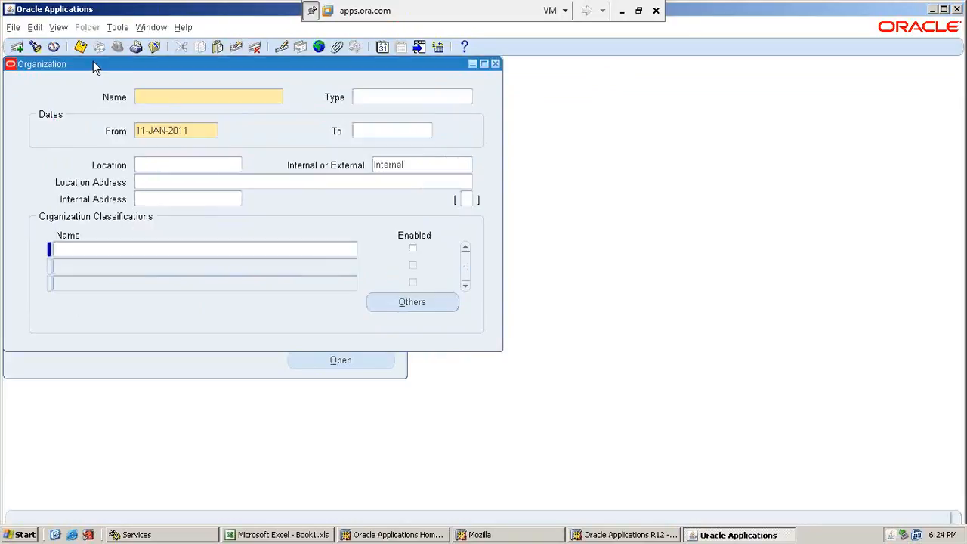
type("SATHYA BG.")
key("Tab")
left_click(497, 63)
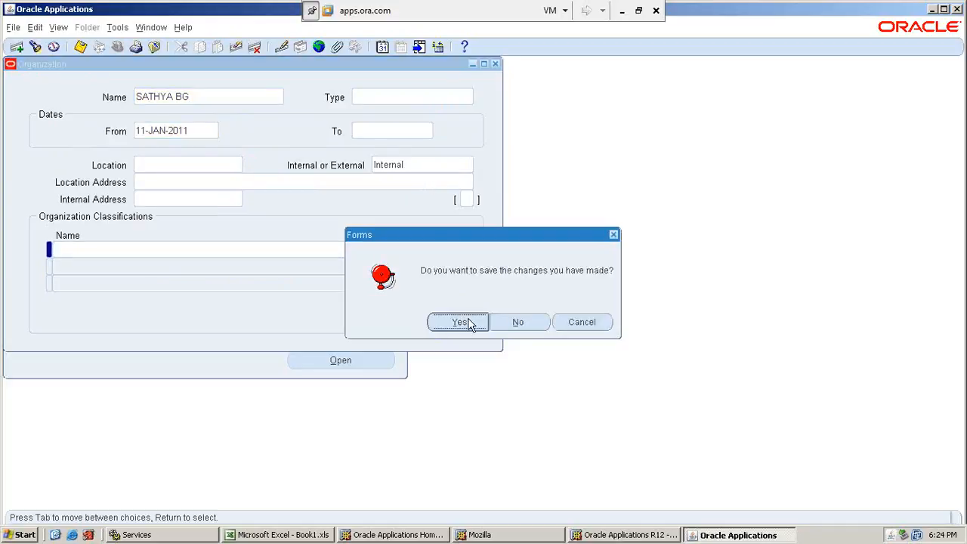
left_click(499, 325)
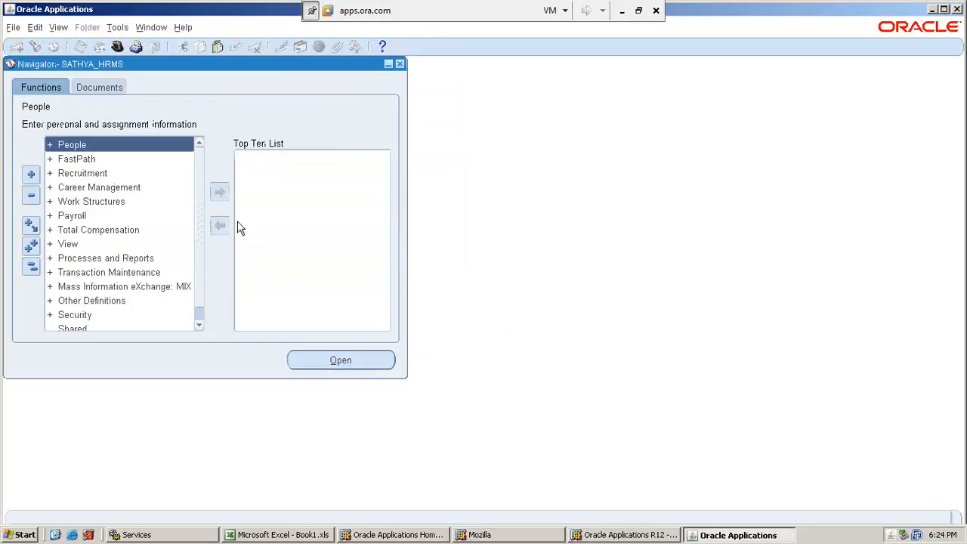
Open the organization Description function under Work Structures : Organization.
double_click(98, 202)
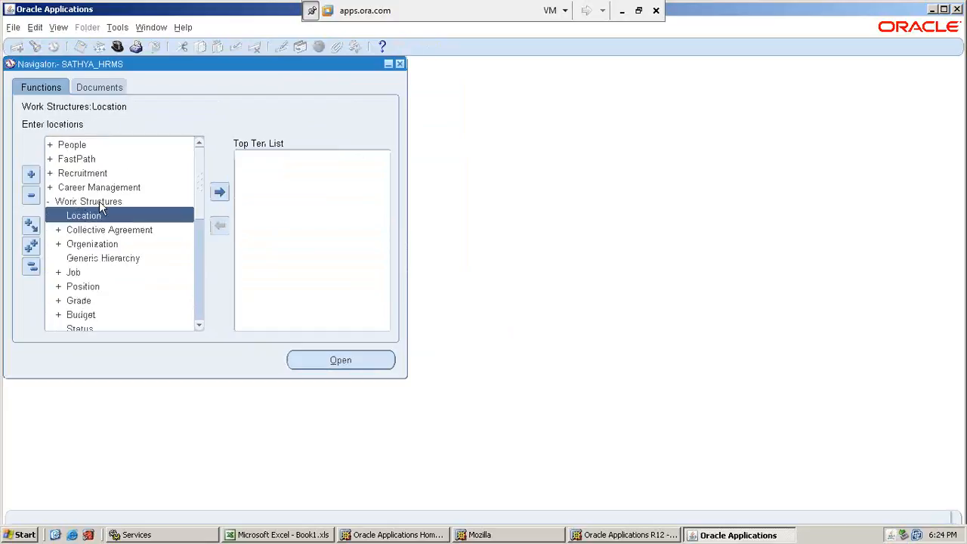
key("Down")
key("Down")
key("Return")
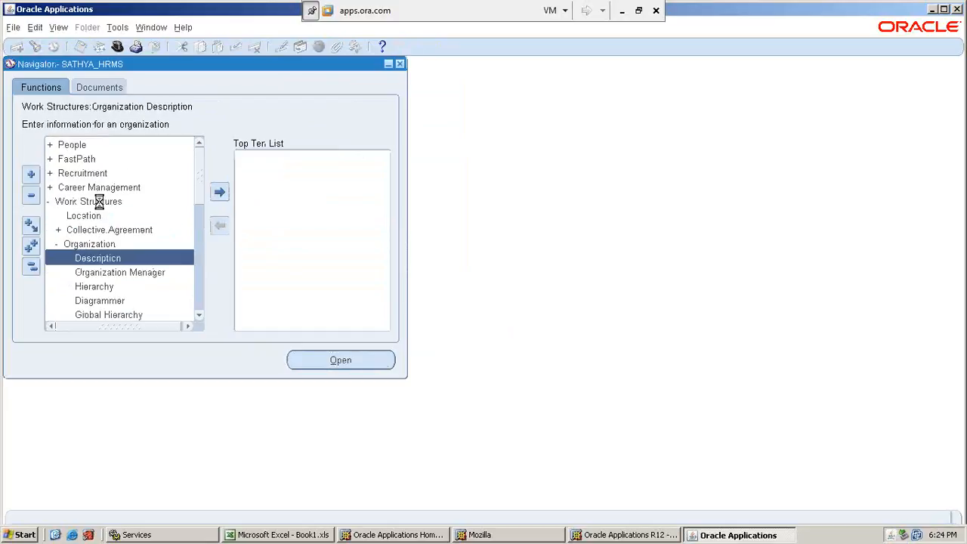
key("Return")
type("SATH")
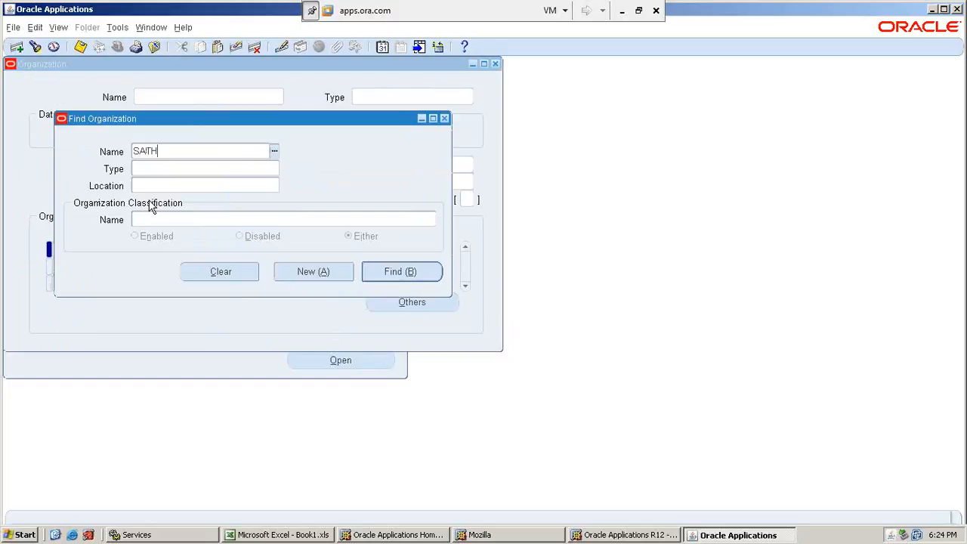
key("Tab")
key("BackSpace")
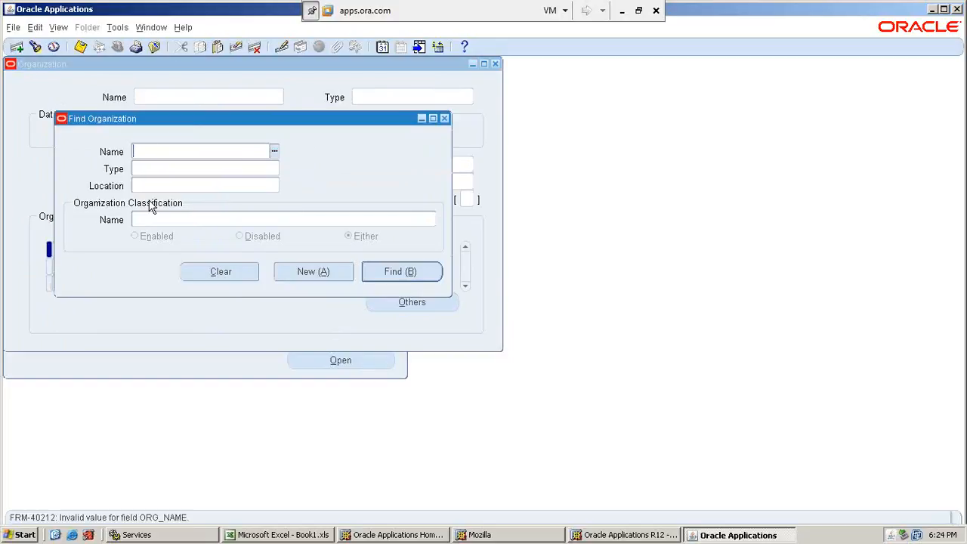
Start a new organization and name it SATHYA BG.
left_click(333, 274)
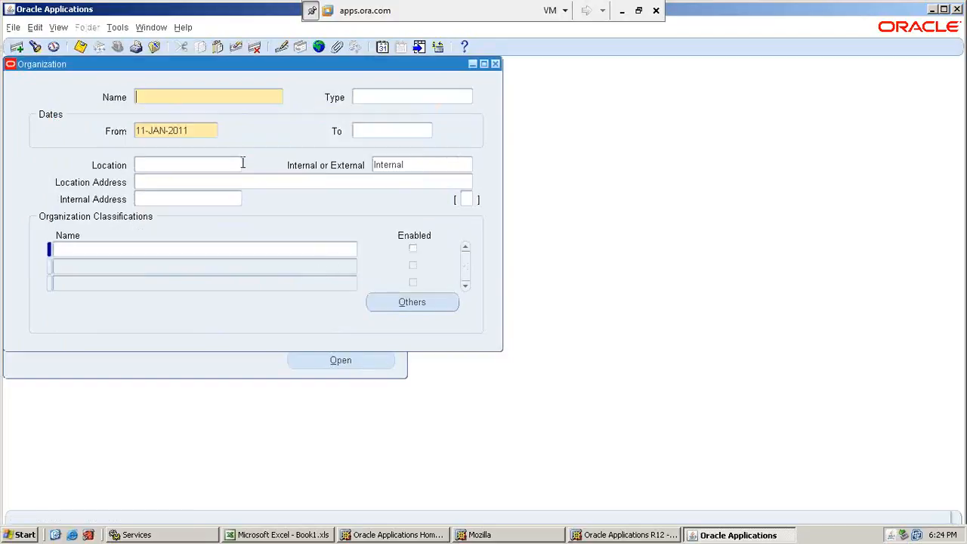
type("SATHHA")
key("BackSpace")
key("BackSpace")
type("YA BG")
key("Tab")
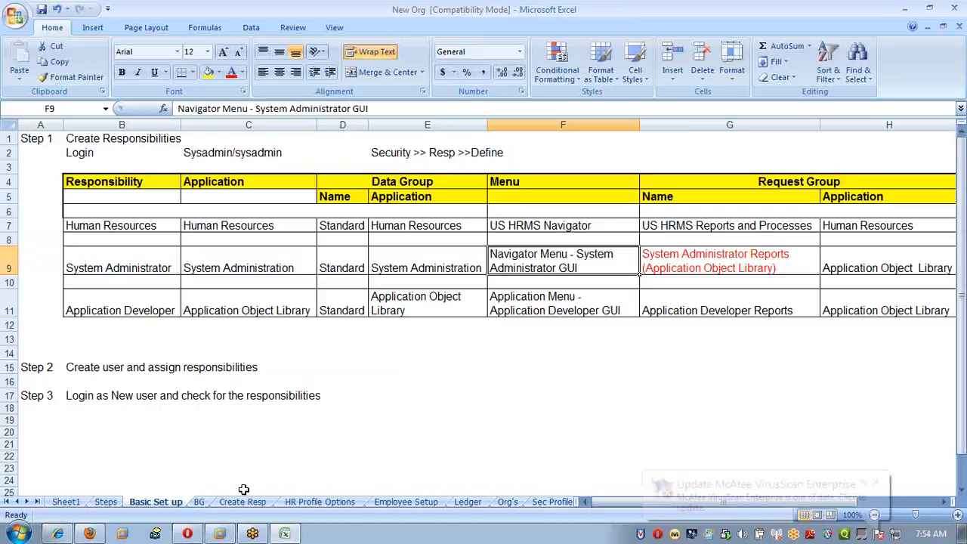
Check the BG sheet in the Excel workbook, then look up the organization's locations starting with HR.
left_click(199, 502)
key("alt+Tab")
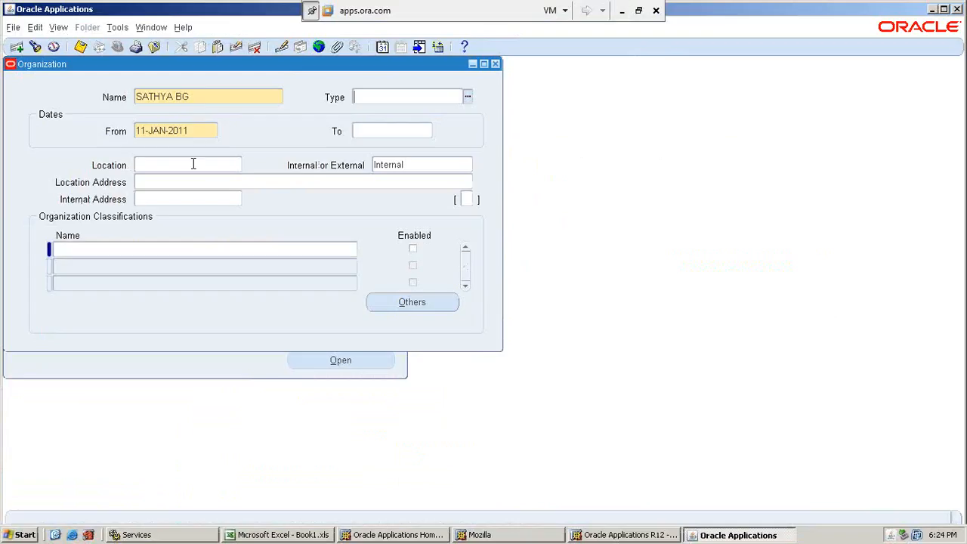
left_click(193, 164)
type("HR N")
key("Tab")
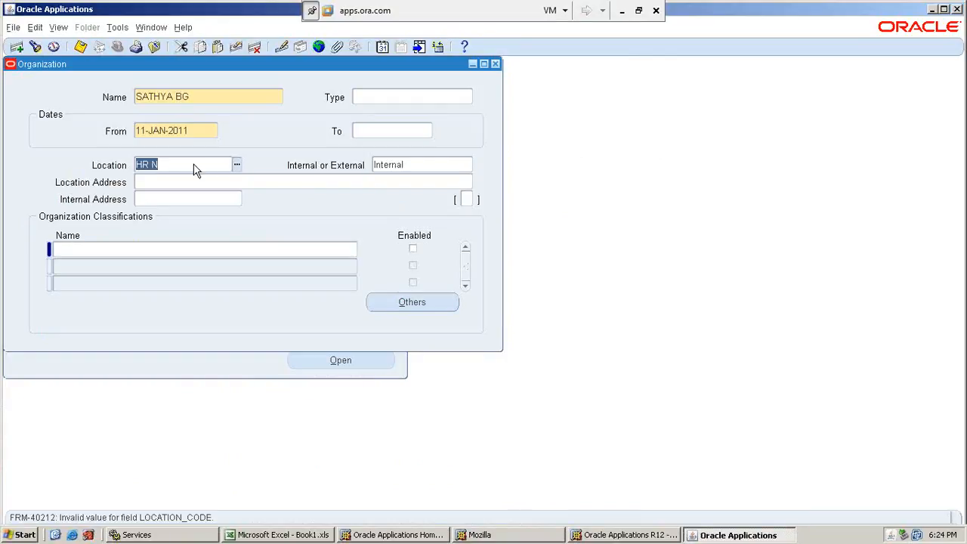
left_click(193, 169)
key("BackSpace")
key("BackSpace")
key("Tab")
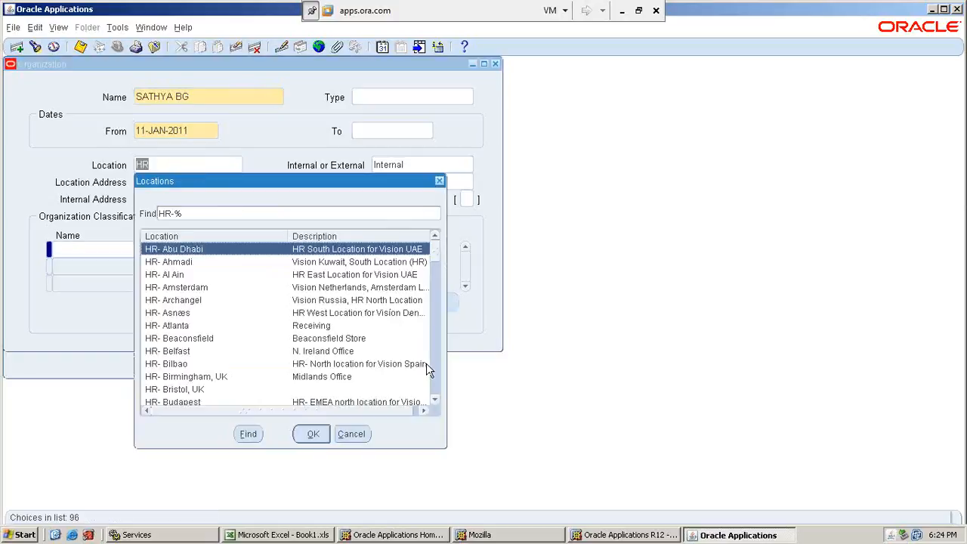
Narrow the locations list, choose HR- New York as the organization's location and save the record.
left_click_drag(446, 447, 544, 509)
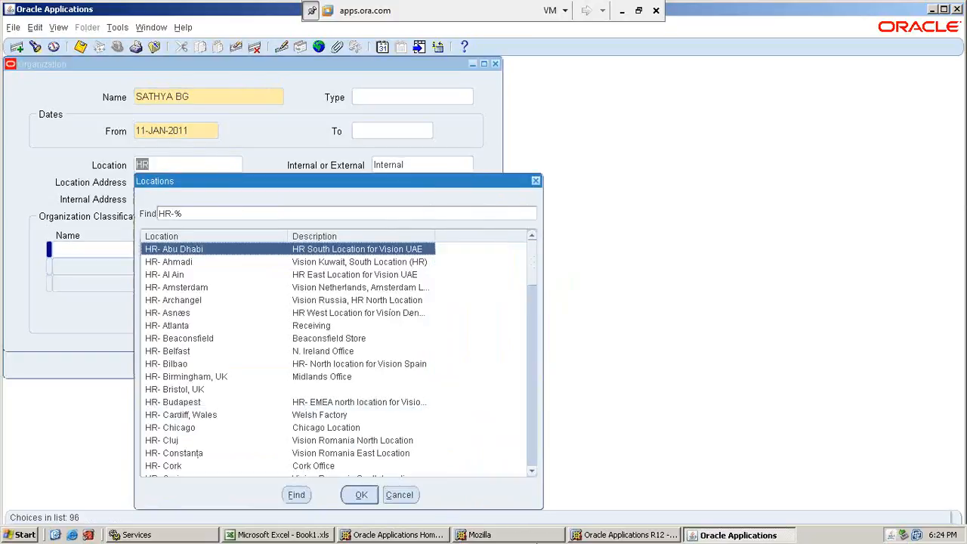
scroll(301, 408, "down", 6)
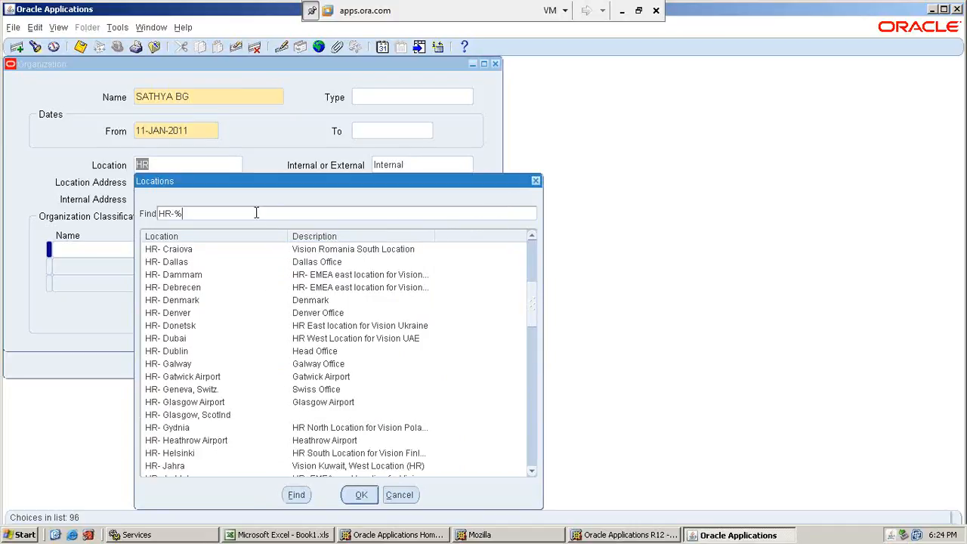
key("Return")
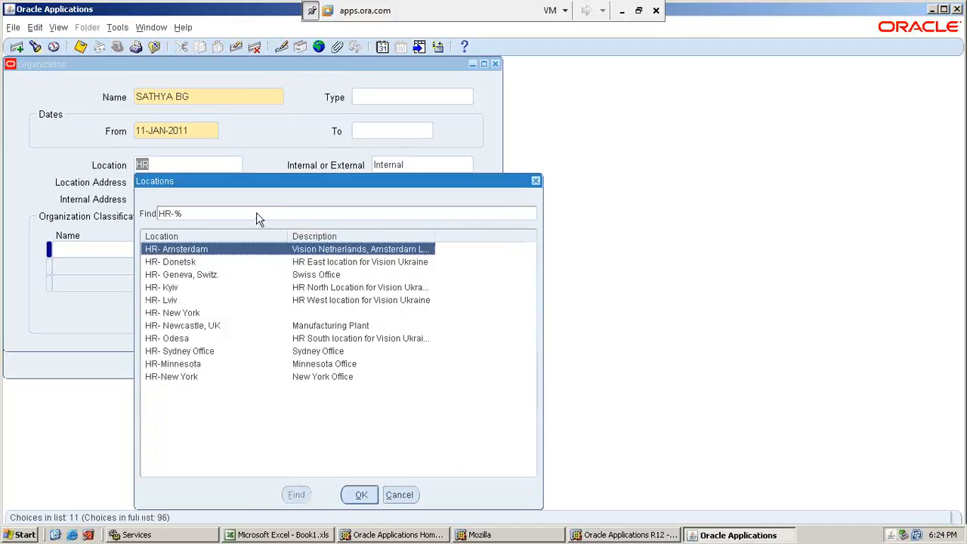
key("Down")
key("Down")
key("Down")
key("Down")
key("Down")
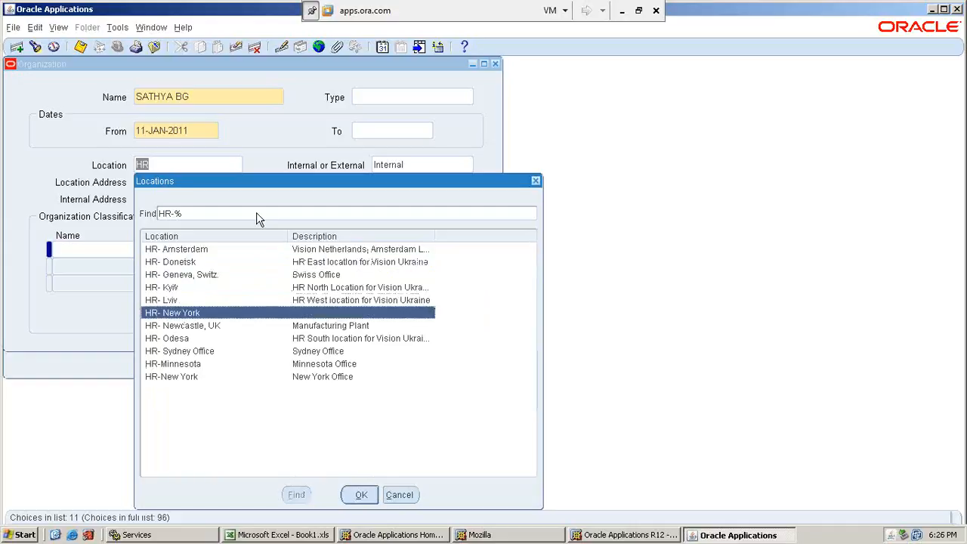
key("Return")
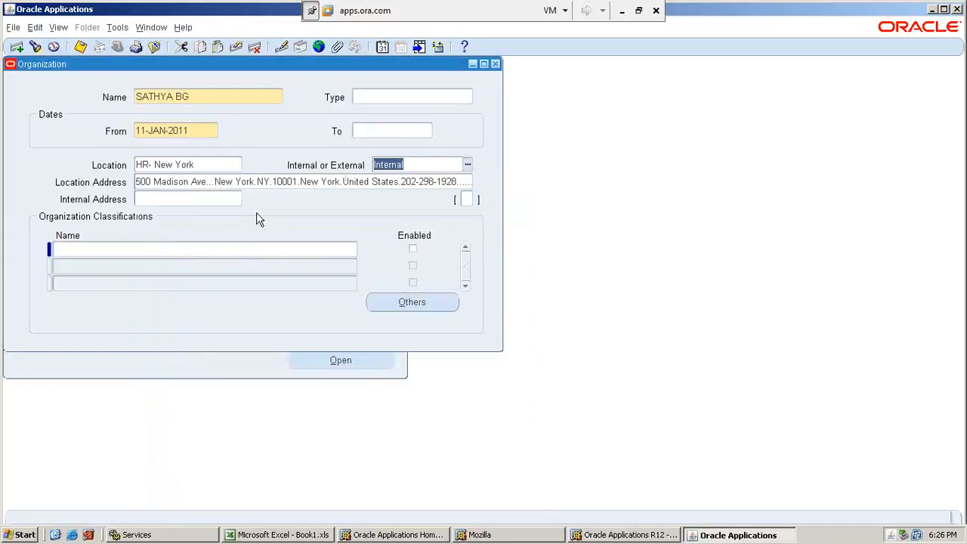
key("ctrl+s")
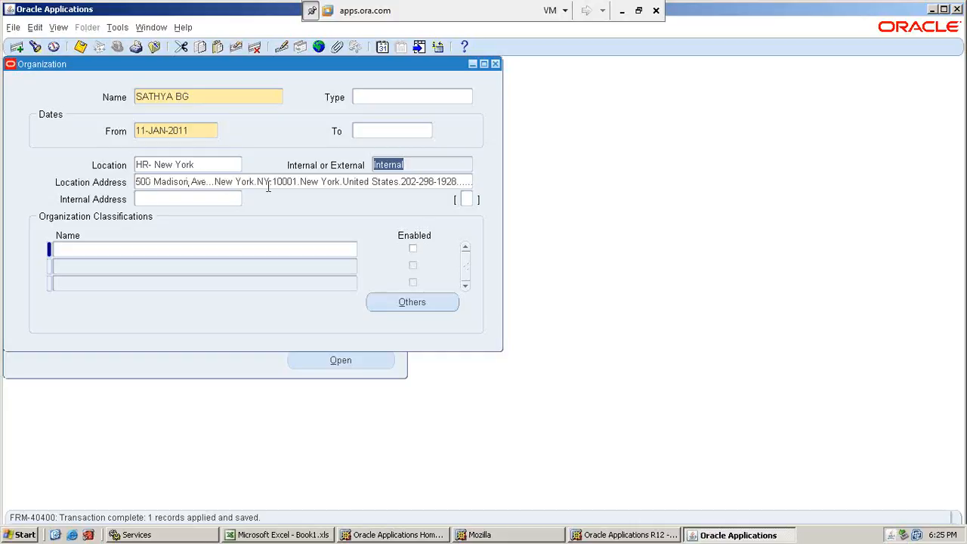
Add the enabled Business Group classification to SATHYA BG and save it.
left_click(180, 248)
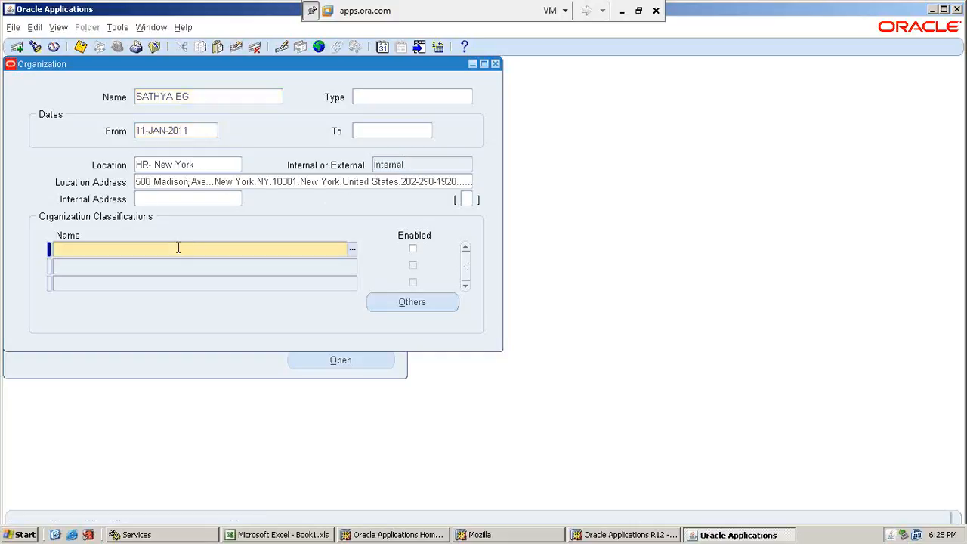
type("Business")
key("Tab")
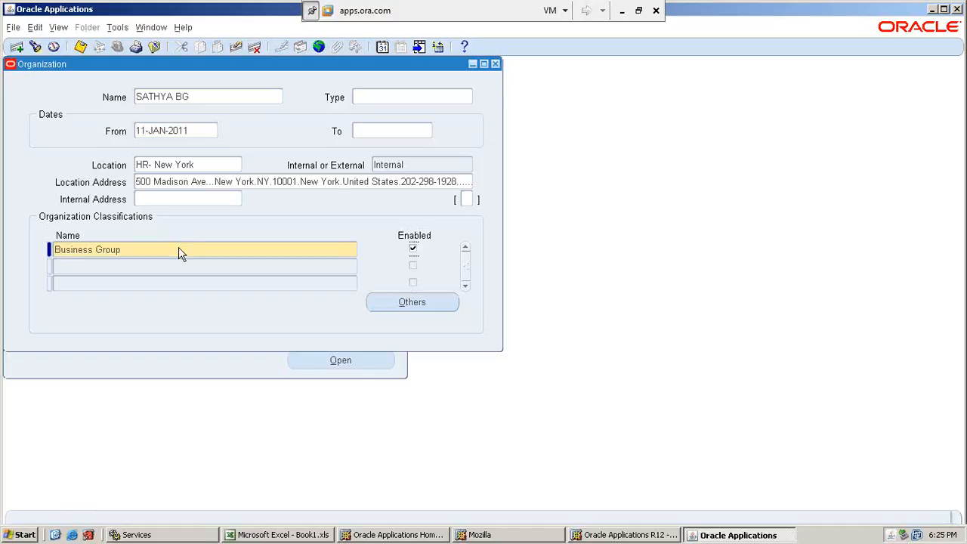
key("ctrl+s")
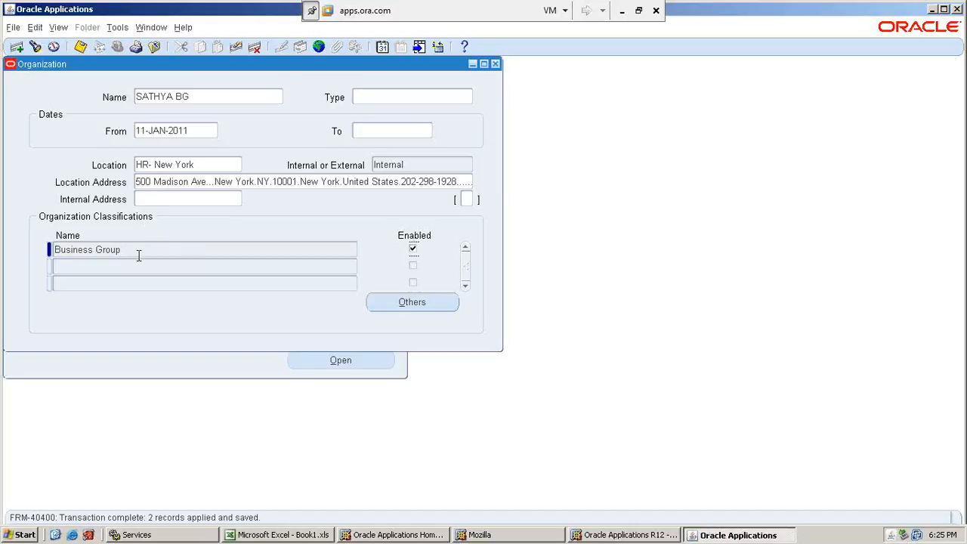
Open the Business Group Info. details for the Business Group classification and set the short name to SATHYA_BG.
left_click(411, 301)
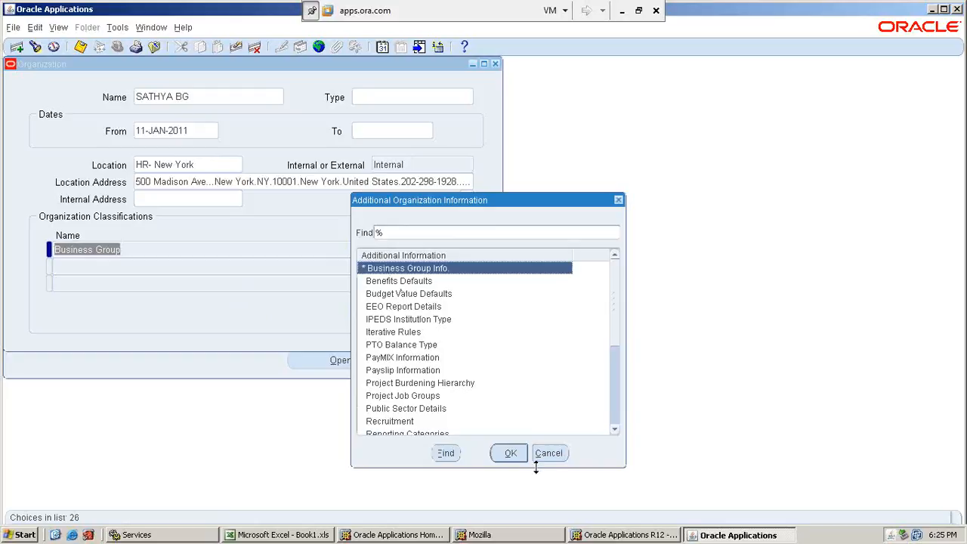
left_click(507, 452)
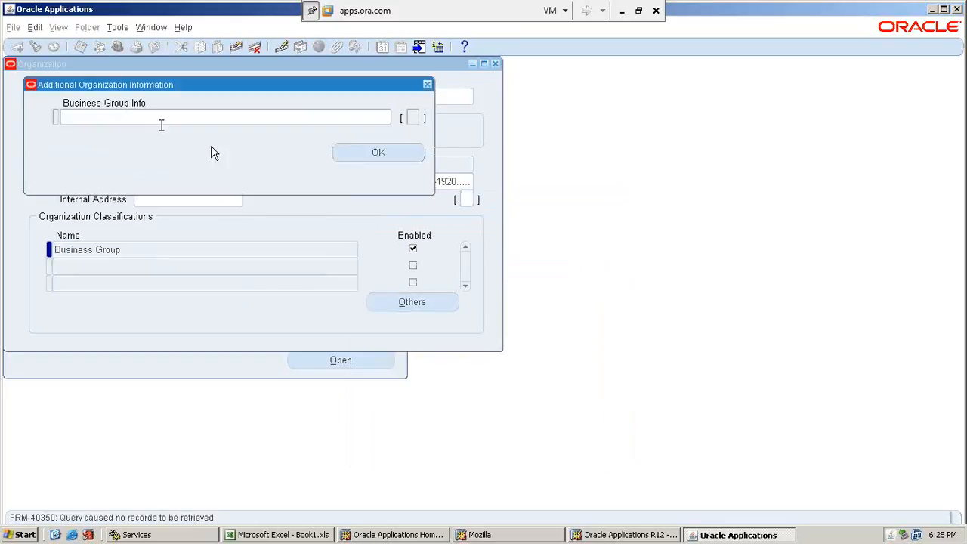
left_click(158, 118)
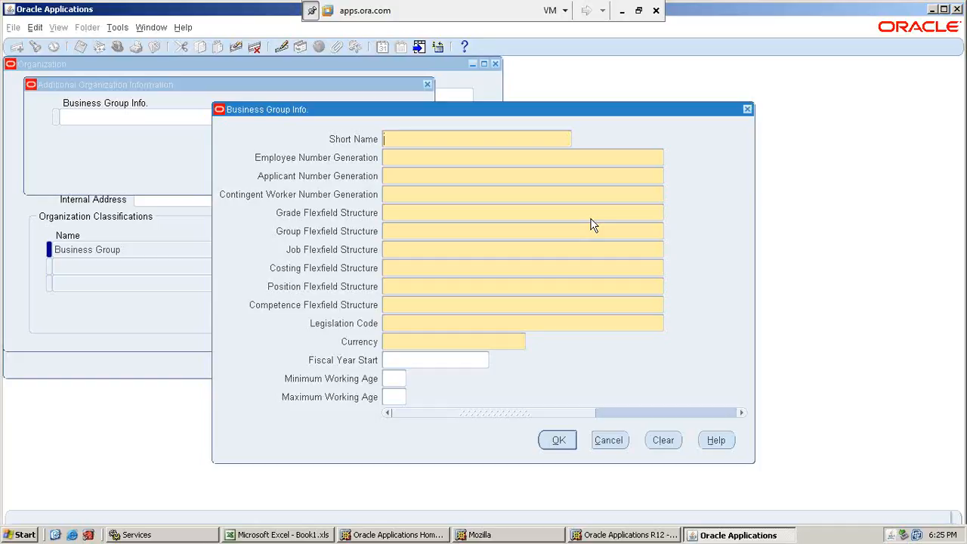
type("SATHYA_BG")
key("Tab")
Set employee, applicant and contingent worker number generation to Automatic.
type("A")
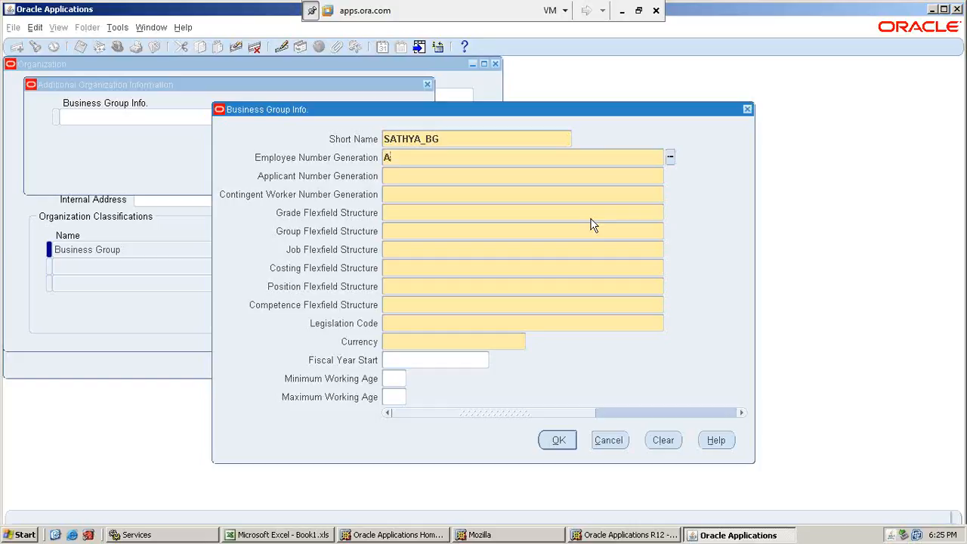
type("u")
key("Tab")
type("Au")
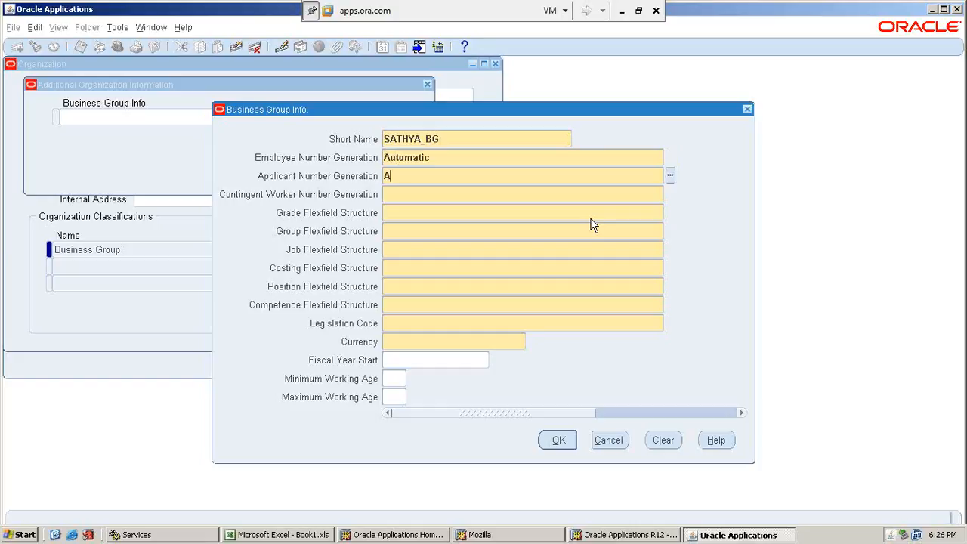
key("Tab")
type("A")
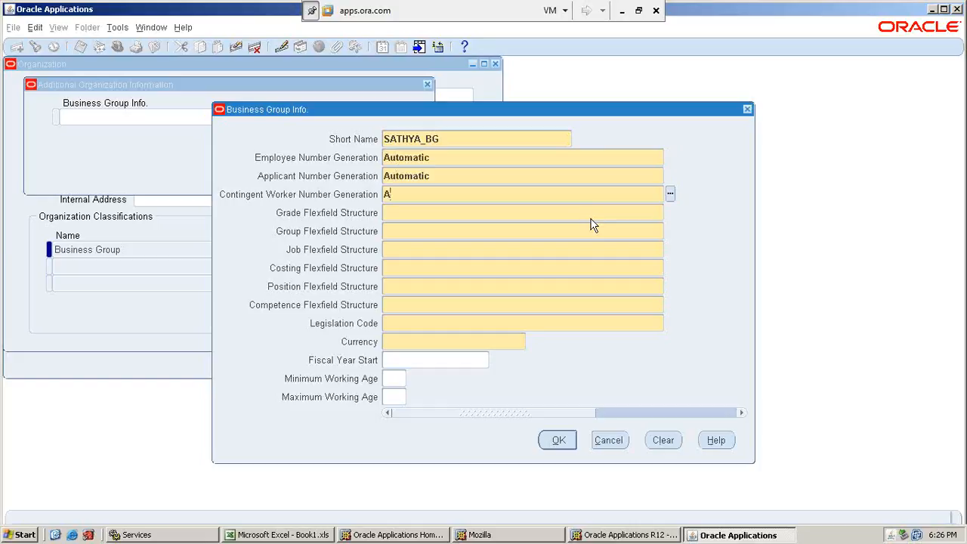
type("u")
key("Tab")
Set the grade, group and job structures to Grade Flexfield, People Group Flexfield and Job Flexfield.
type("Gr")
key("Tab")
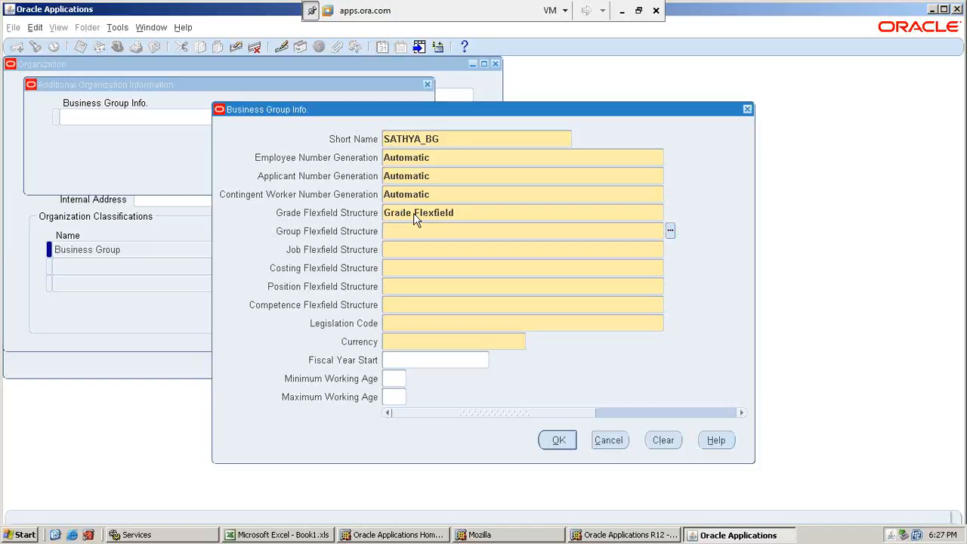
type("pe")
key("Tab")
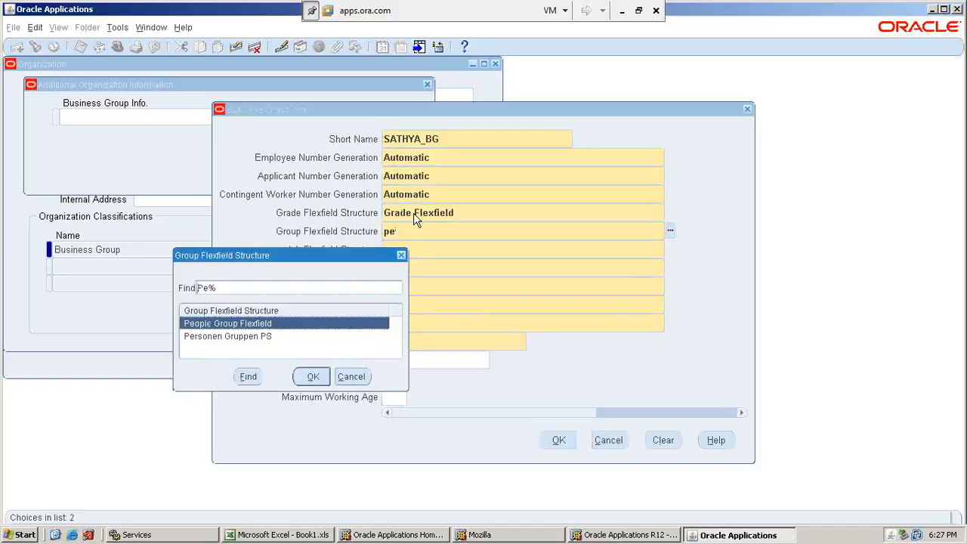
key("Return")
type("job")
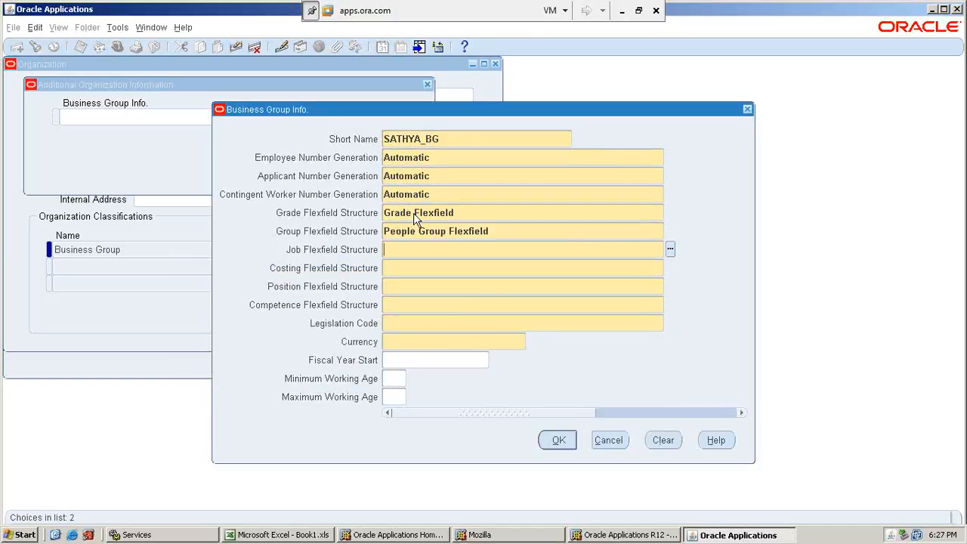
key("Tab")
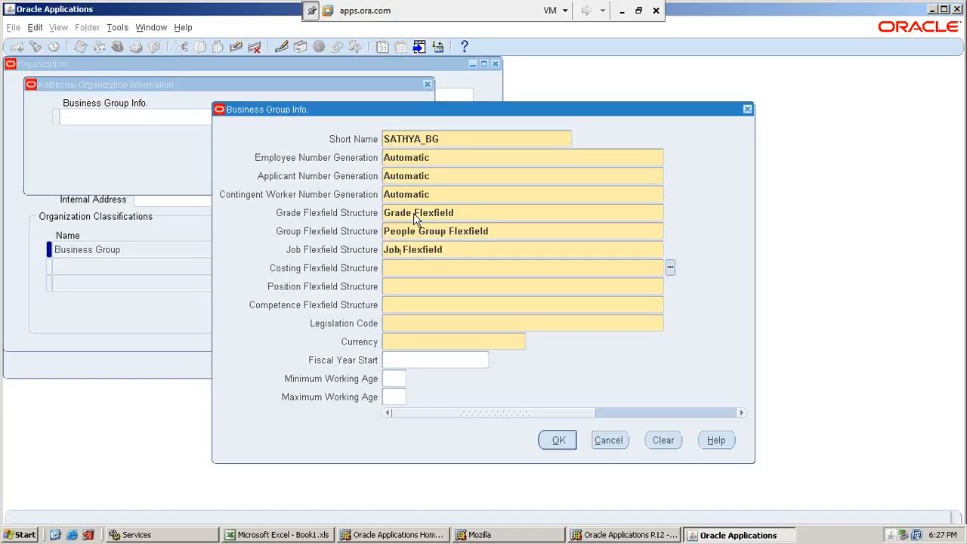
Set the costing, position and competence structures to Cost Allocation Flexfield, Position Flexfield and Competence Flexfield.
type("cost all")
key("Tab")
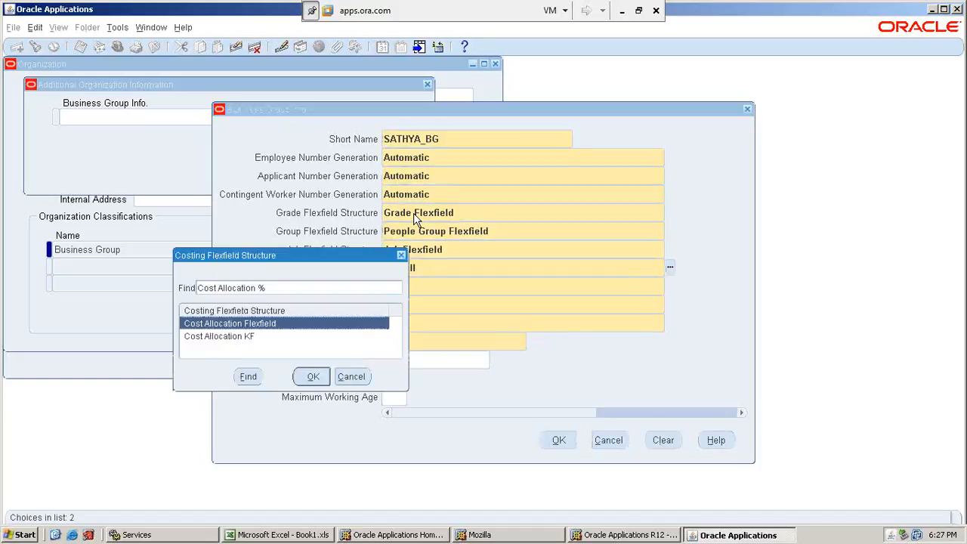
key("Return")
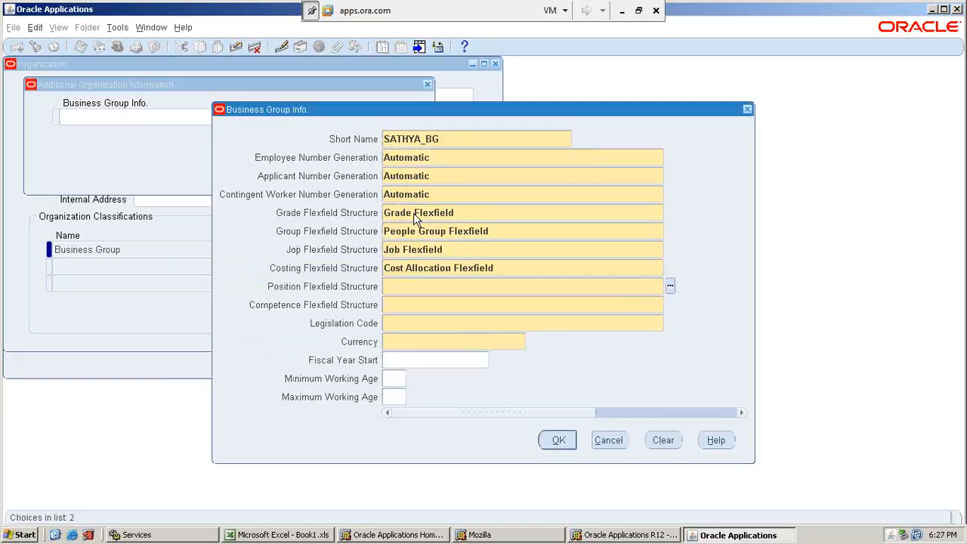
type("pos")
key("Tab")
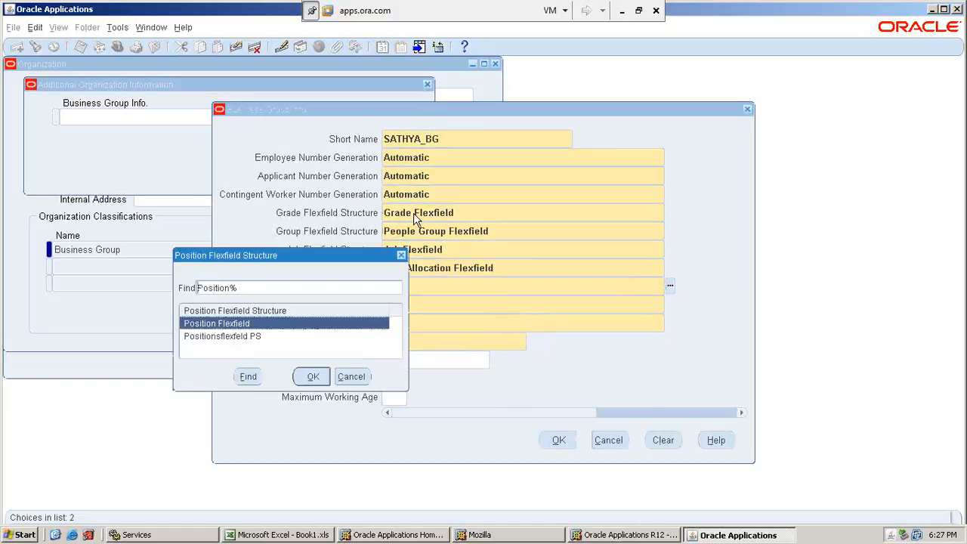
key("Return")
type("compete")
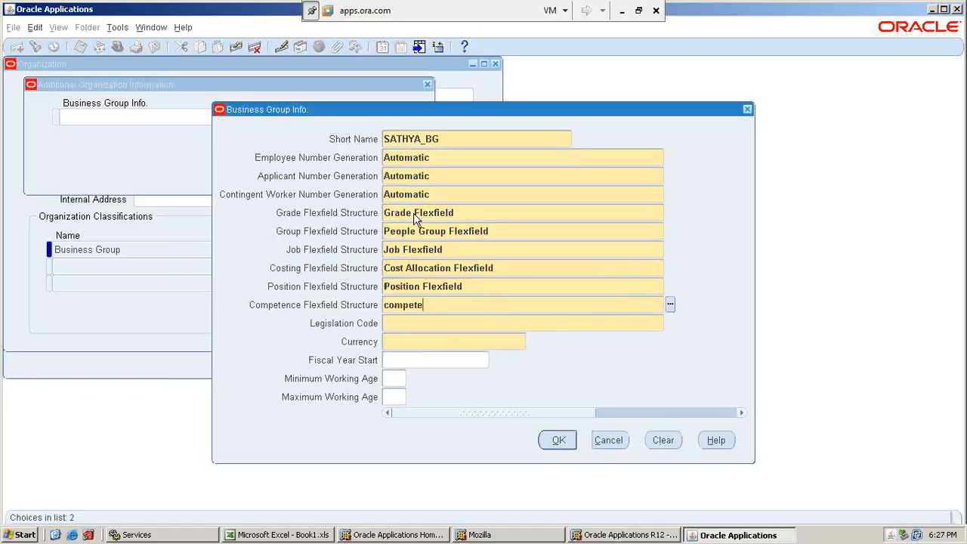
key("Tab")
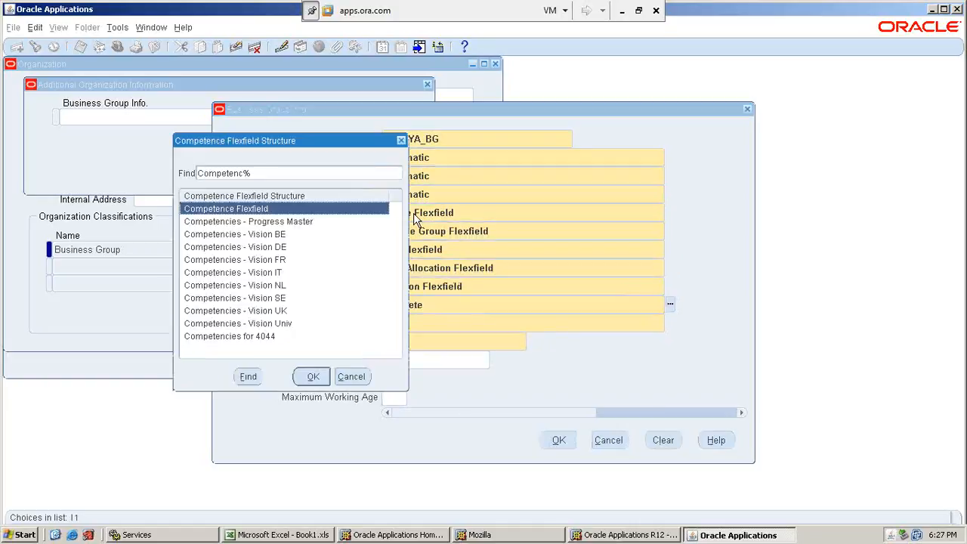
key("Return")
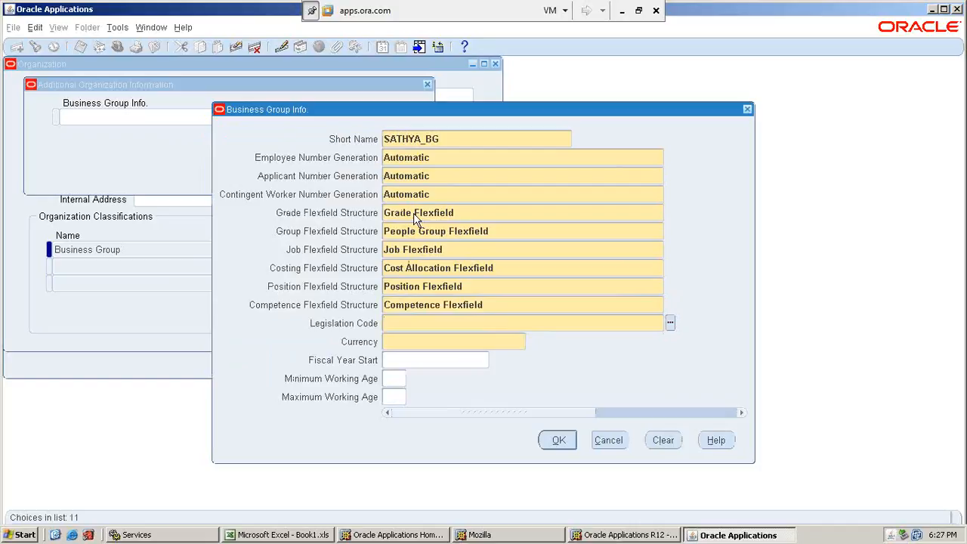
Set the business group's legislation code to United States.
type("United Sta")
key("Tab")
key("Return")
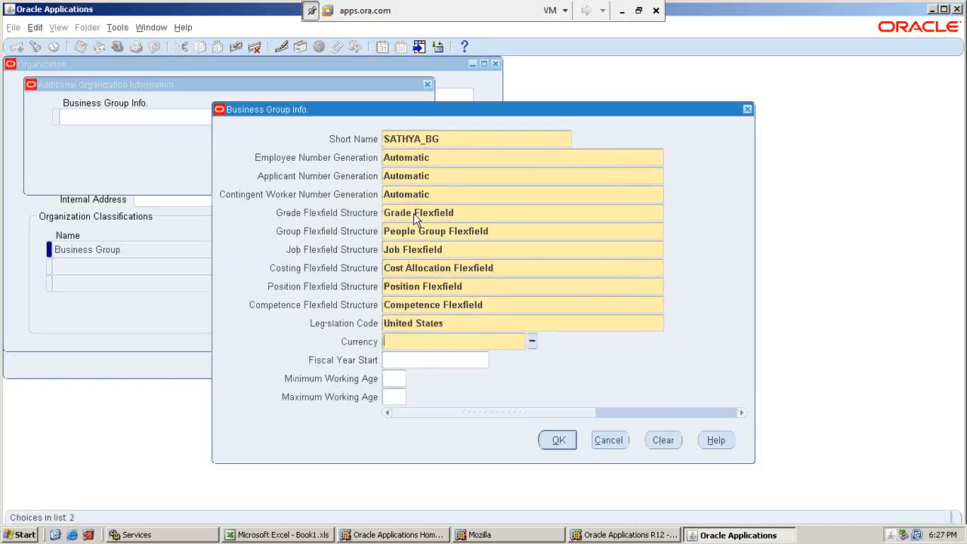
Set the currency to USD and the fiscal year start to 31-Dec-2009, and accept the Business Group Info. details.
type("USD")
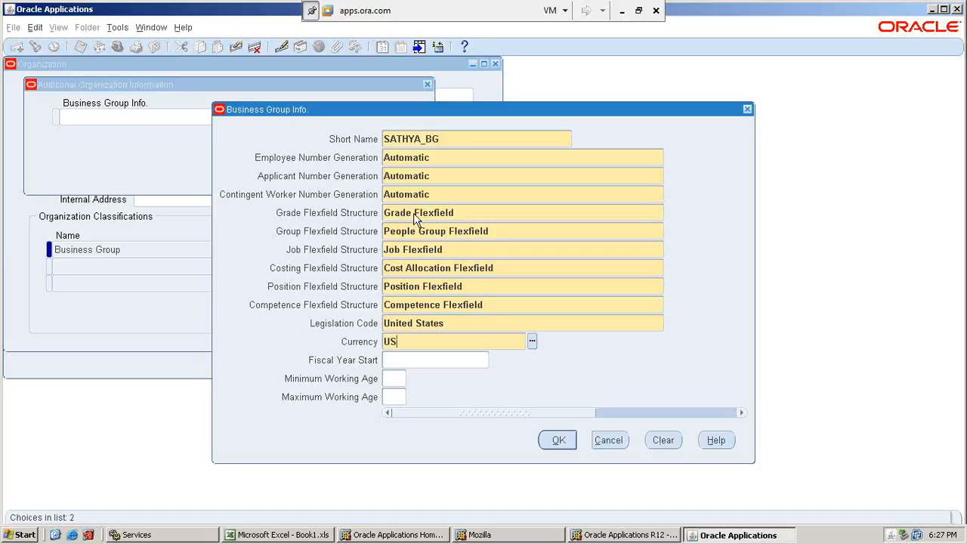
key("Tab")
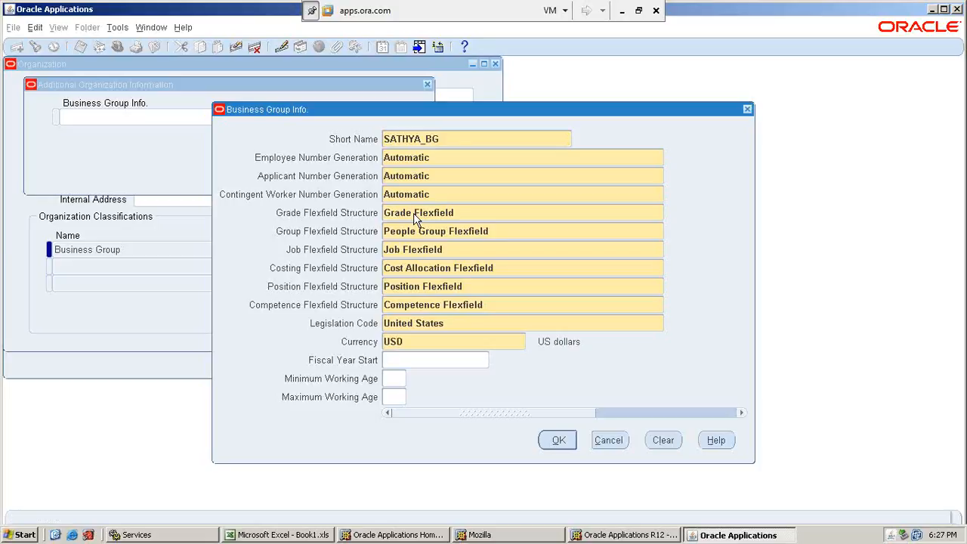
type("2009")
key("BackSpace")
key("BackSpace")
key("BackSpace")
key("BackSpace")
type("31-Dec-2009")
key("Tab")
key("Tab")
left_click(556, 442)
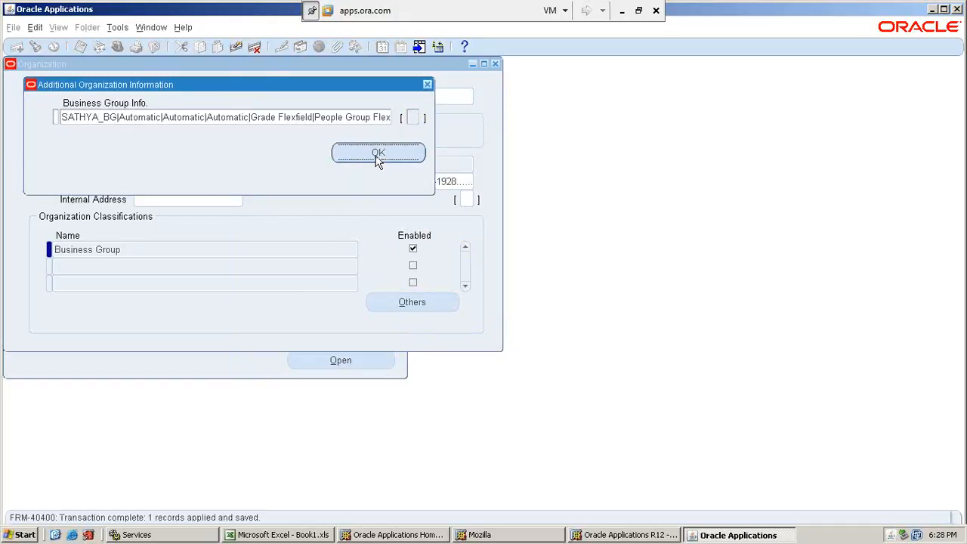
left_click(378, 154)
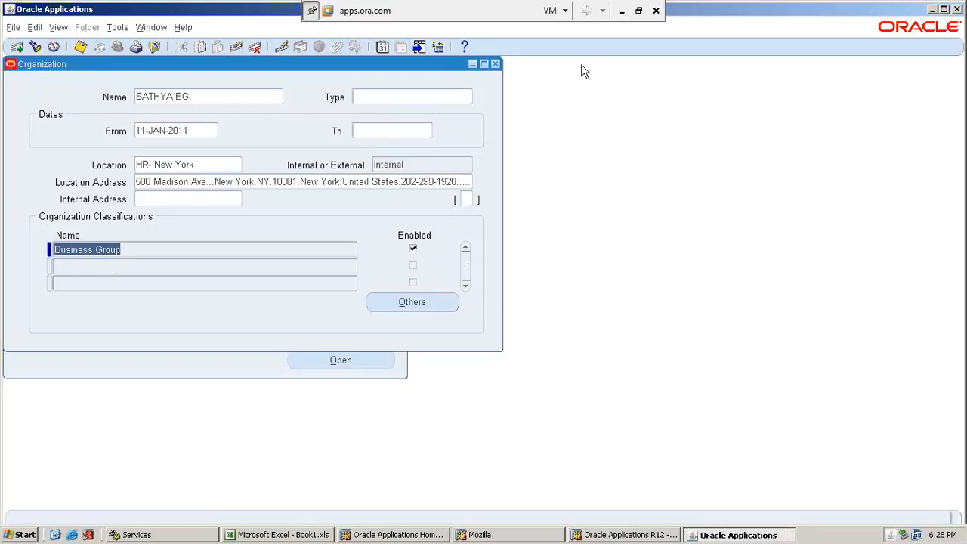
Switch to the New Org workbook in Excel and review the BG sheet's field values, selecting the rows from Grade to Competence Flexfield Structure.
left_click(620, 12)
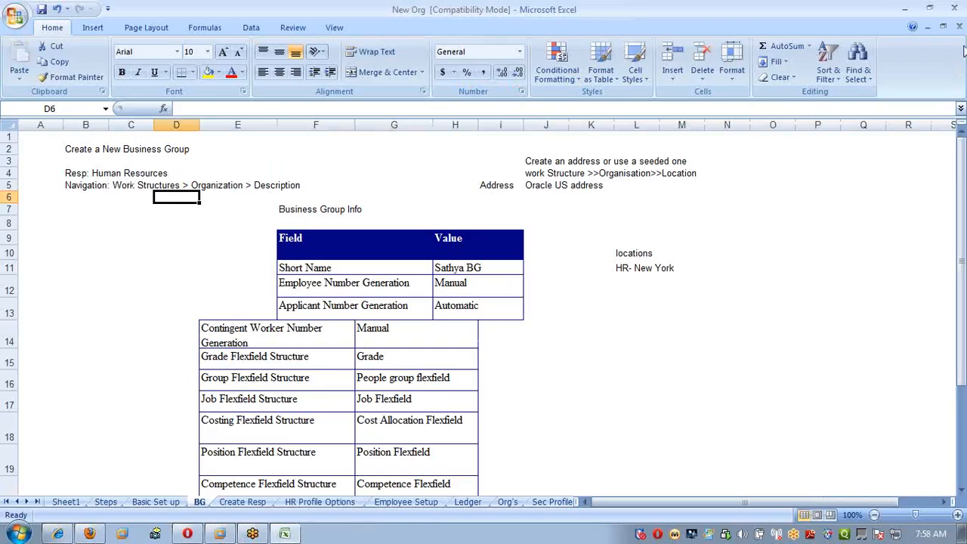
left_click(963, 42)
scroll(650, 384, "down", 4)
scroll(650, 384, "up", 4)
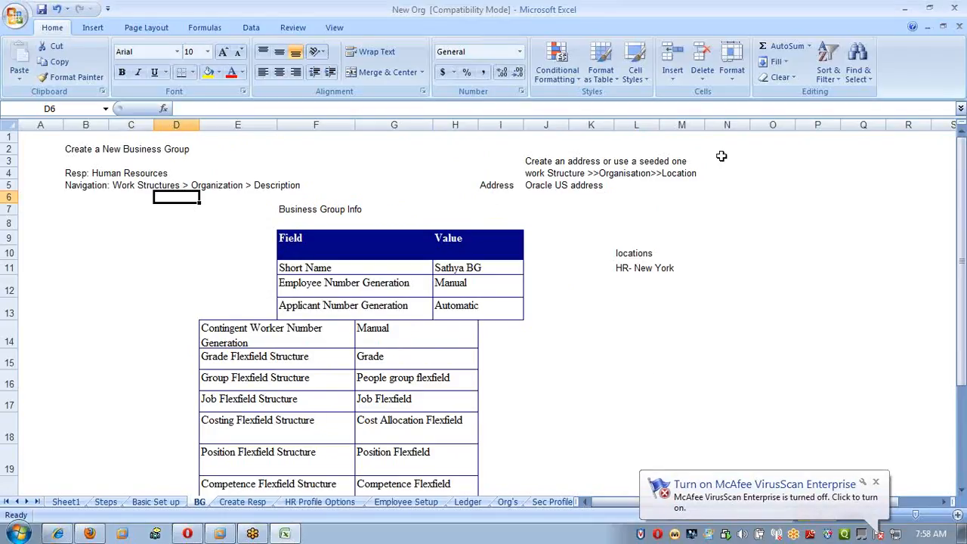
left_click(786, 146)
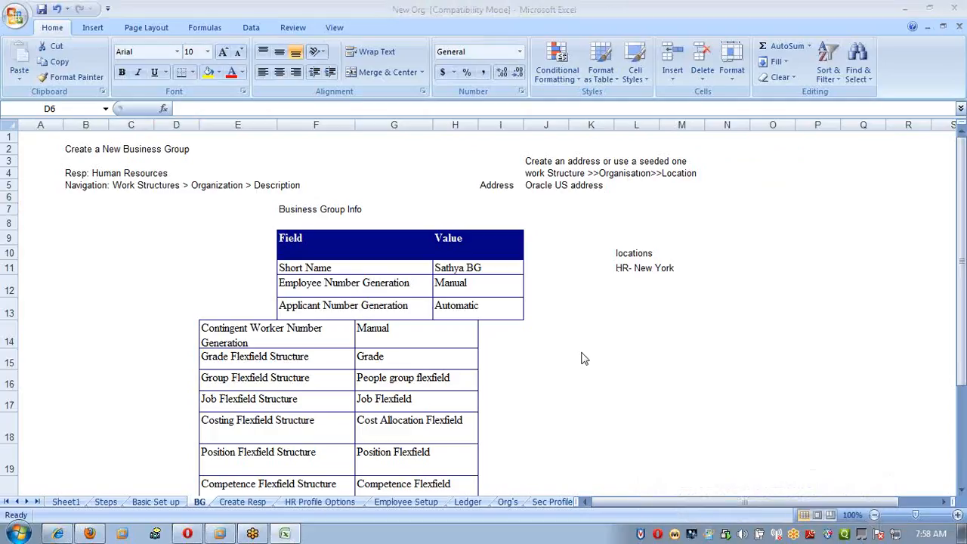
scroll(582, 352, "down", 3)
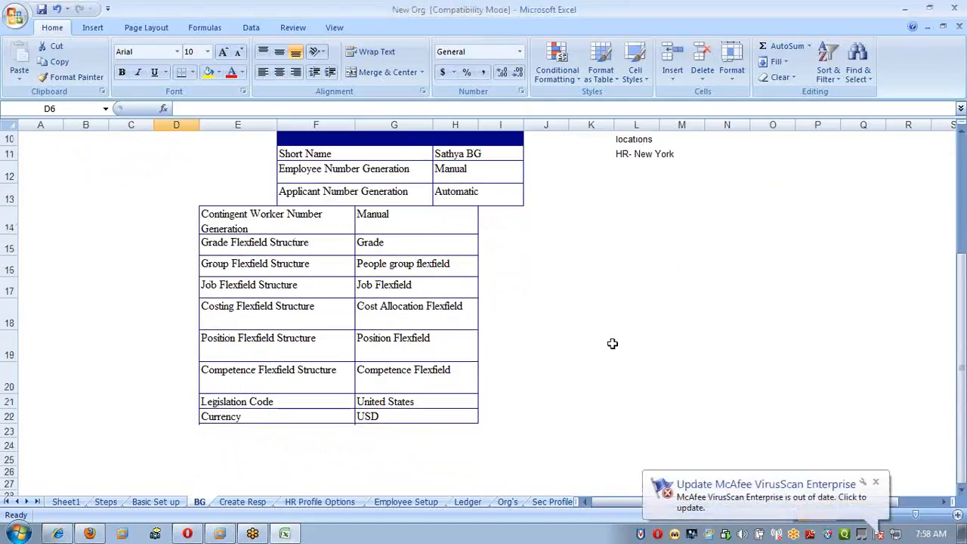
left_click_drag(233, 250, 438, 368)
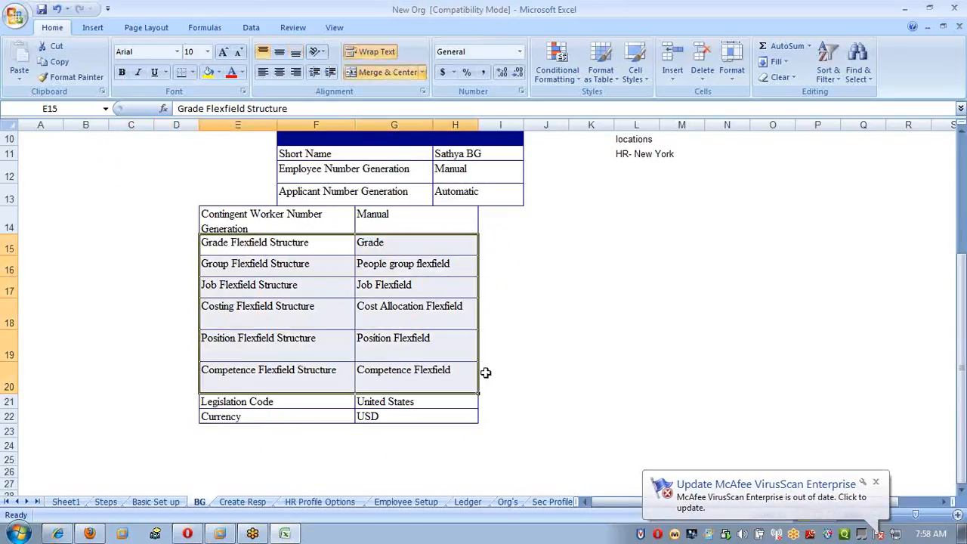
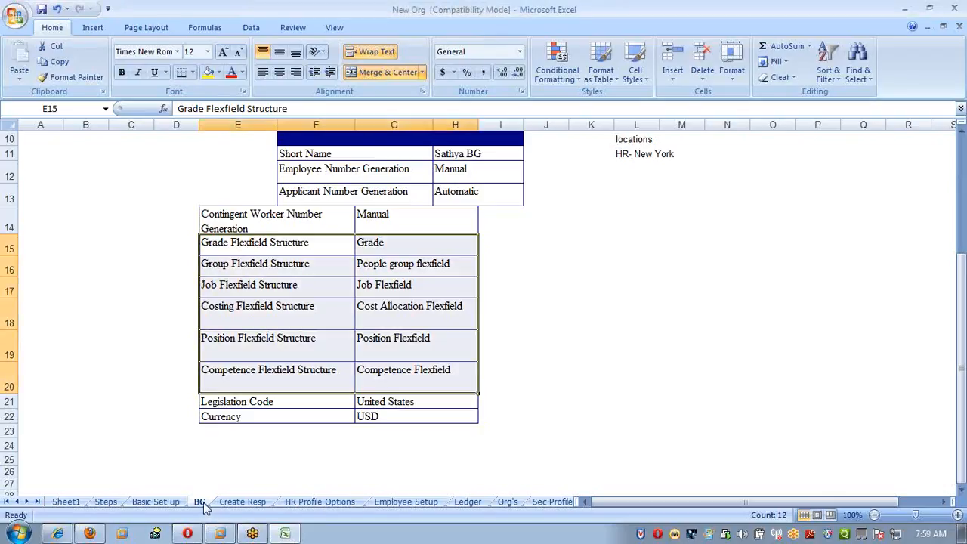
Review the BG sheet and the Human Resources and System Administrator responsibilities listed on the Basic Set up sheet.
scroll(277, 465, "up", 3)
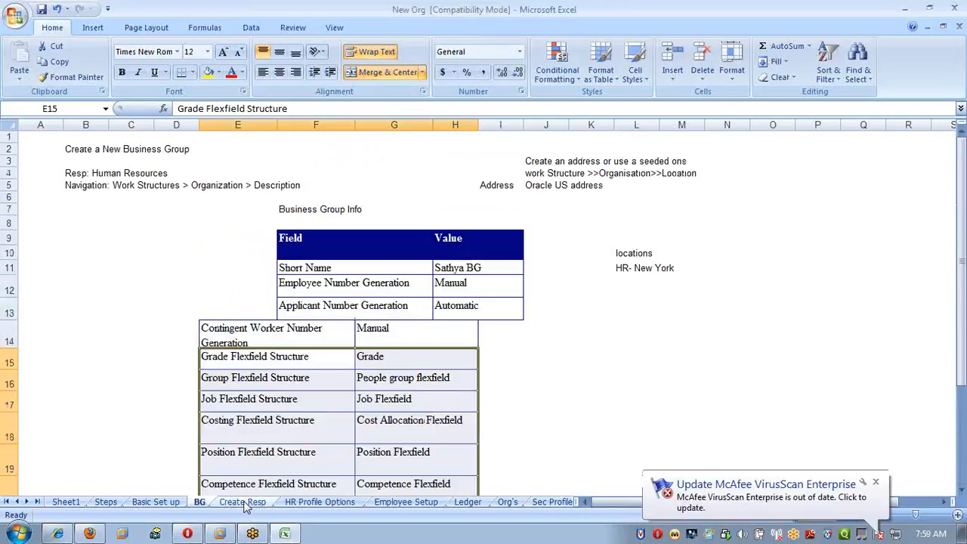
left_click(55, 381)
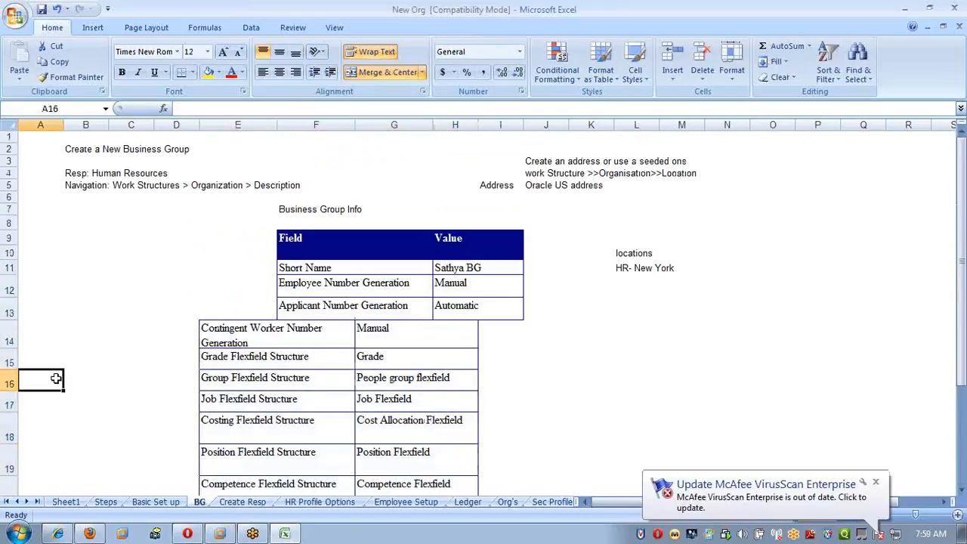
left_click(140, 502)
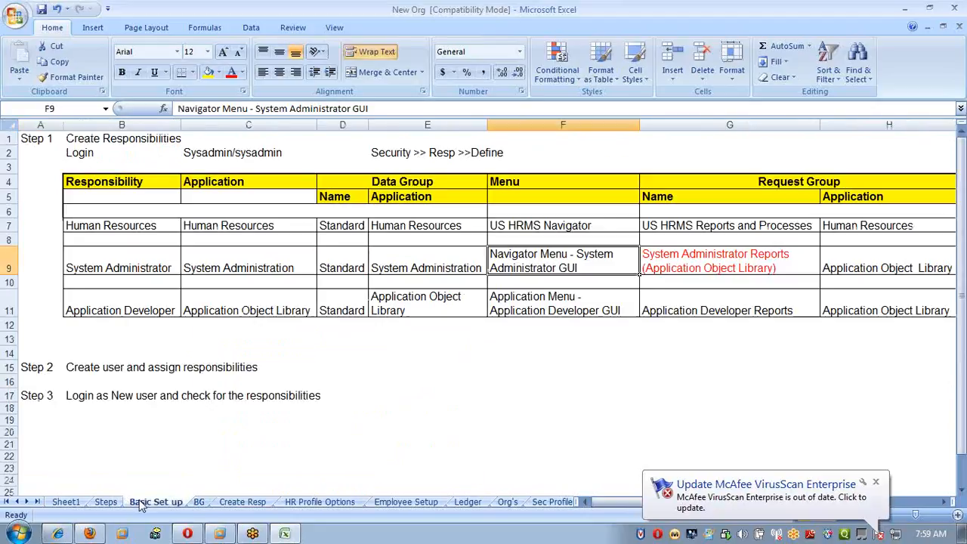
left_click(137, 264)
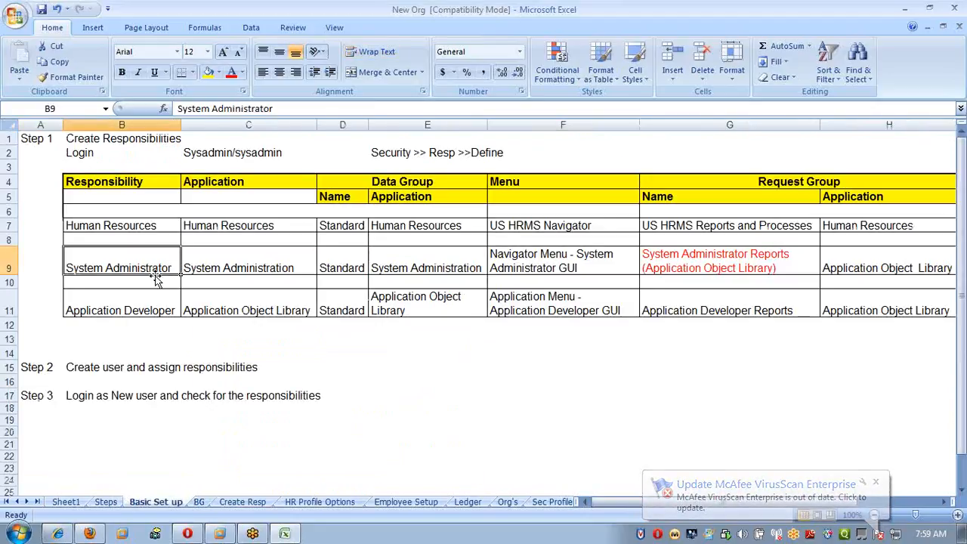
left_click(197, 366)
left_click(126, 226)
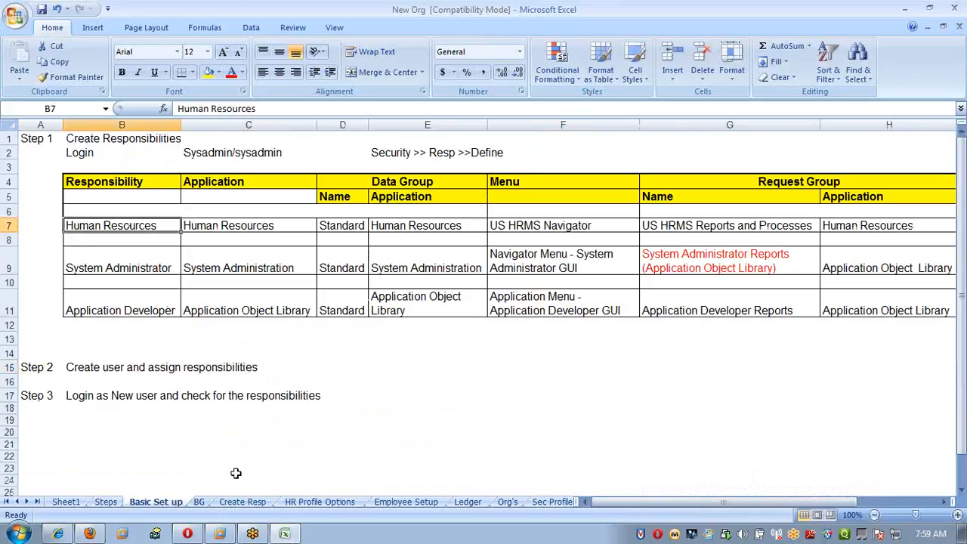
left_click(201, 501)
left_click(156, 502)
left_click(141, 262)
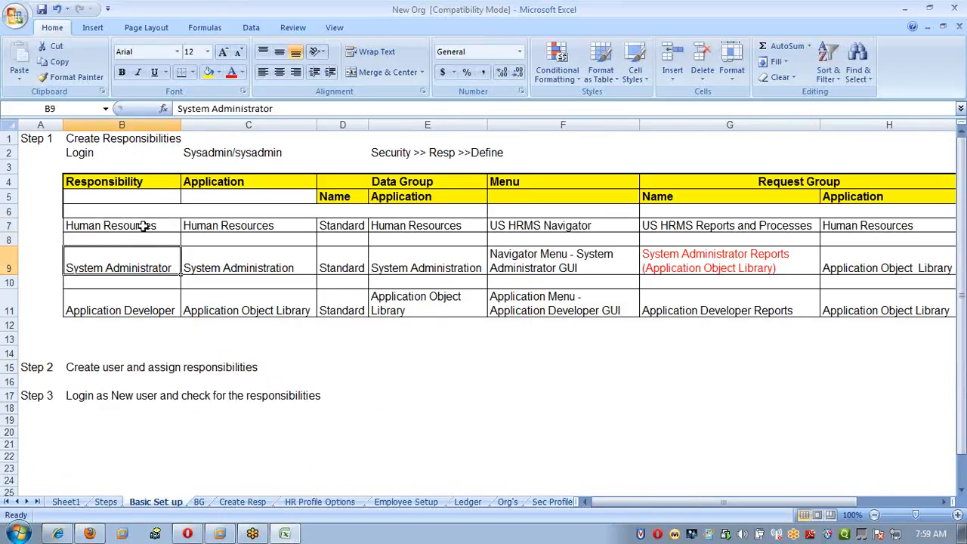
left_click(143, 226)
left_click(144, 257)
left_click(143, 227)
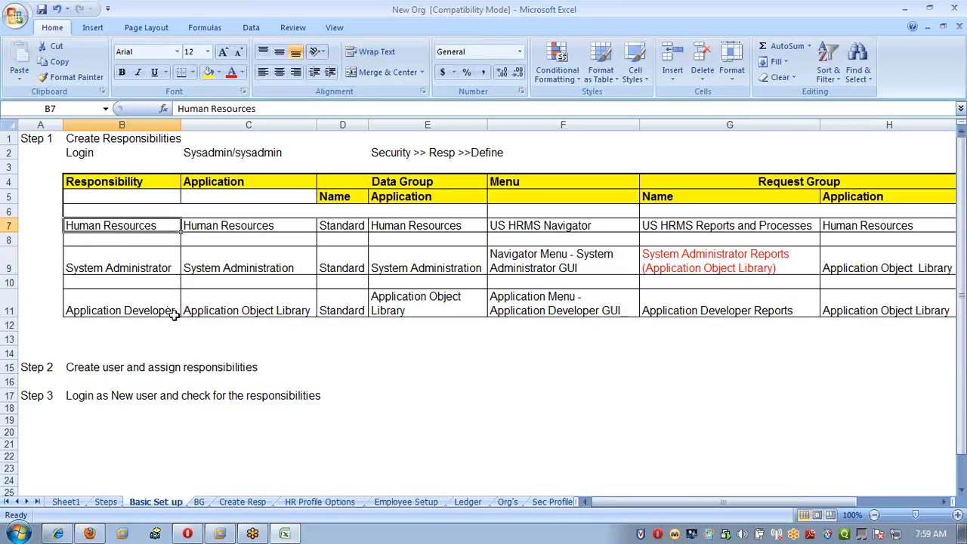
Examine the responsibilities to create on the Create Resp sheet, focusing on the Receivables, GL, Payables and Order Management rows.
left_click(203, 502)
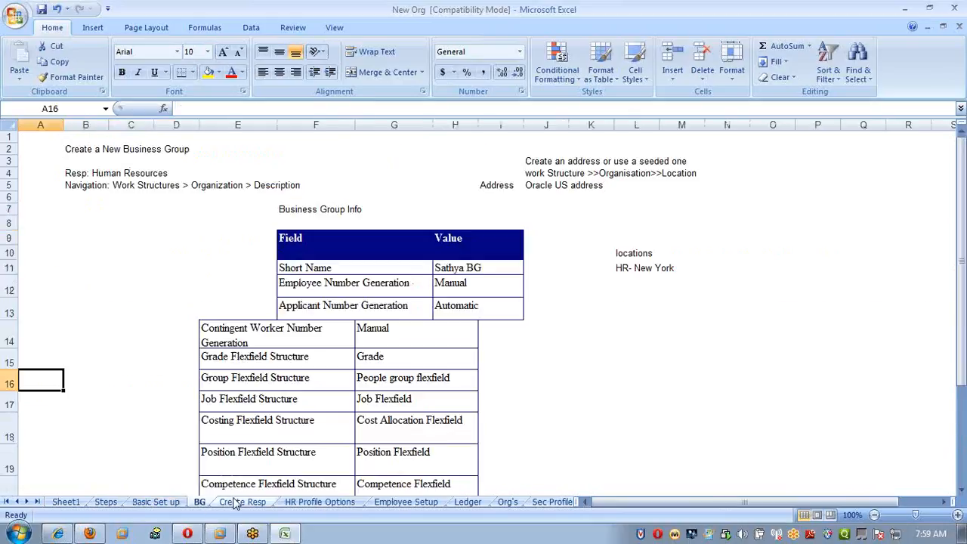
left_click(242, 501)
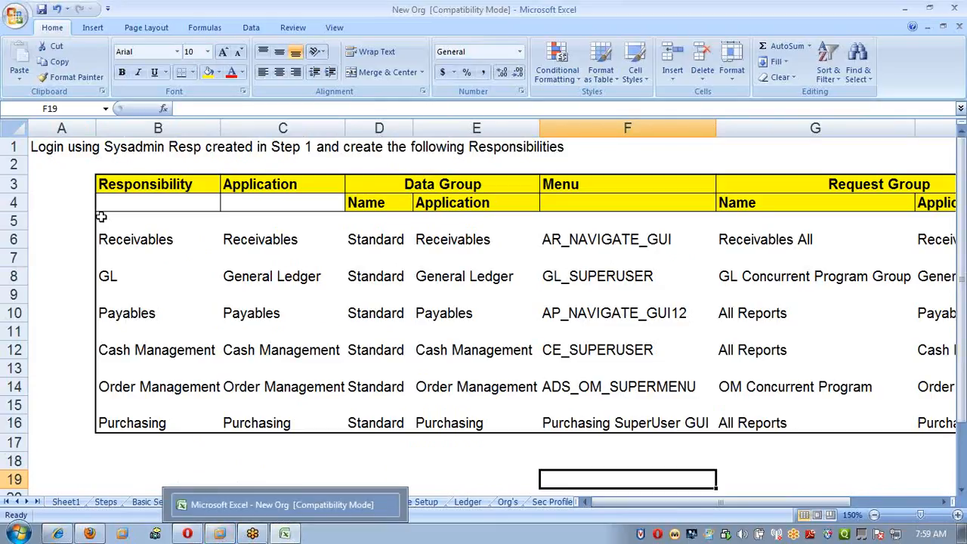
left_click(161, 239)
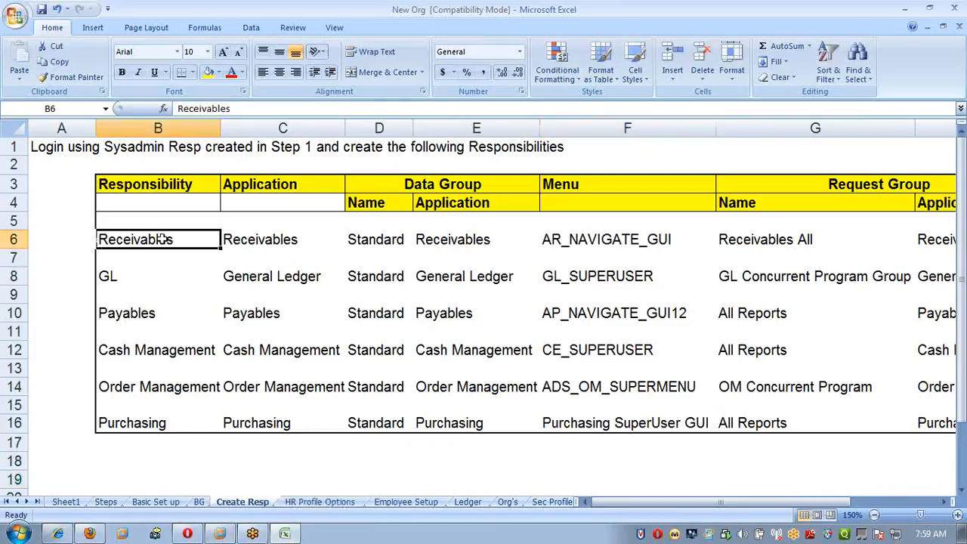
left_click(162, 319)
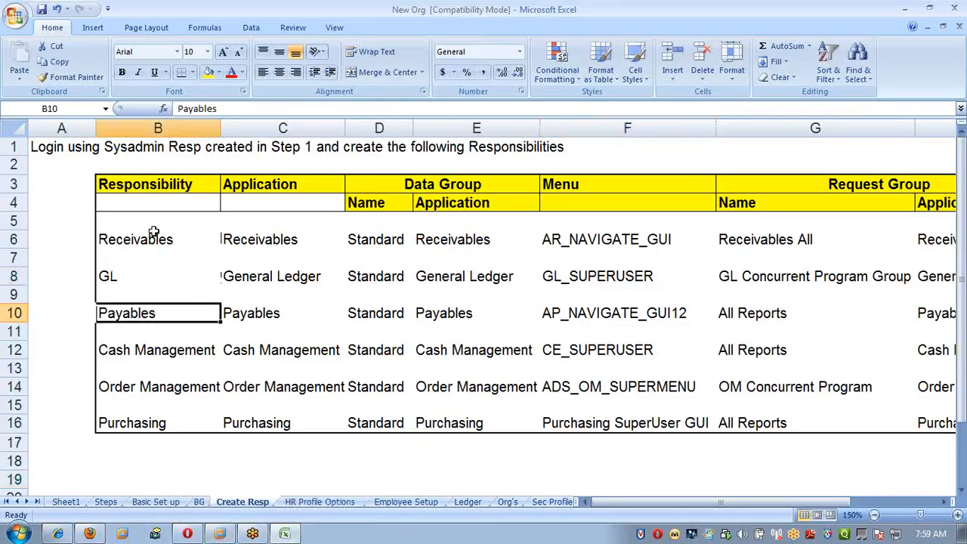
left_click_drag(151, 231, 288, 311)
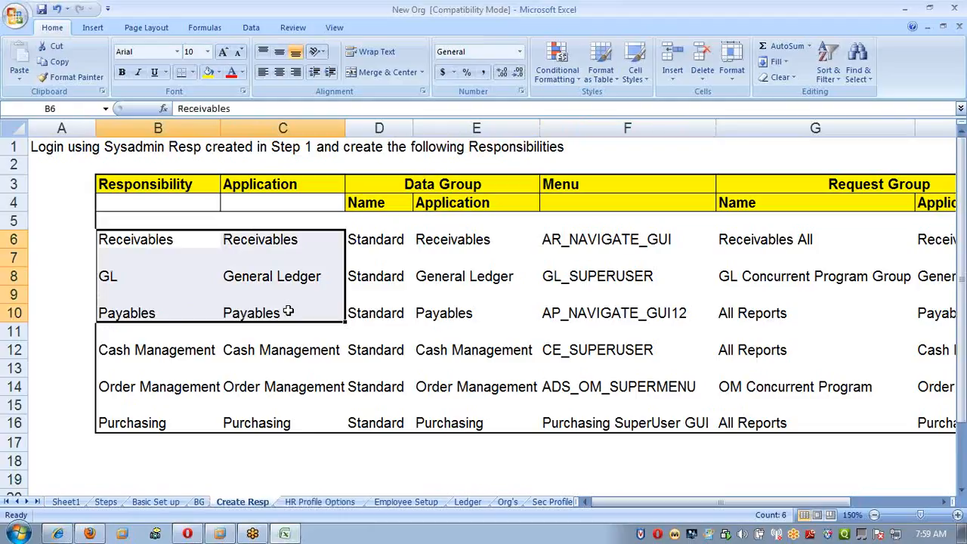
left_click(194, 388)
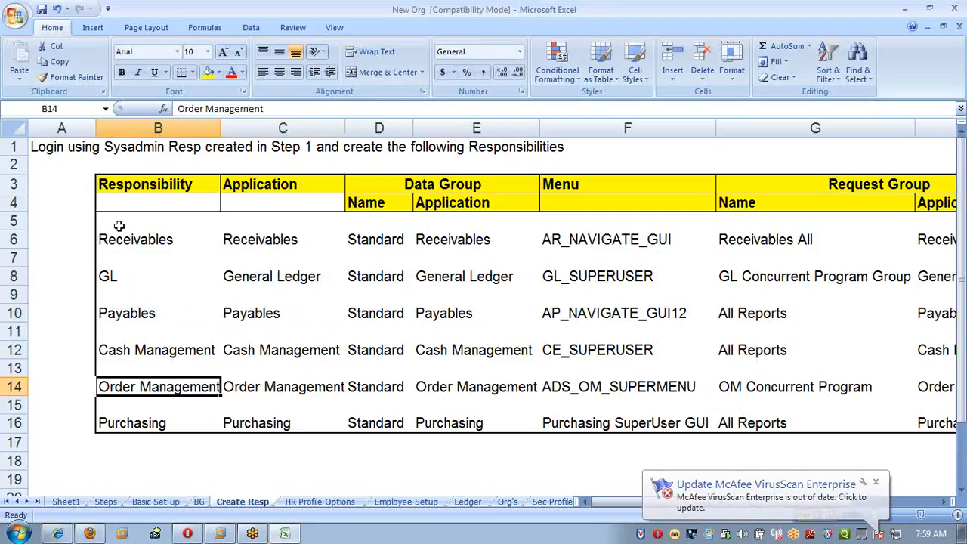
left_click_drag(118, 224, 507, 317)
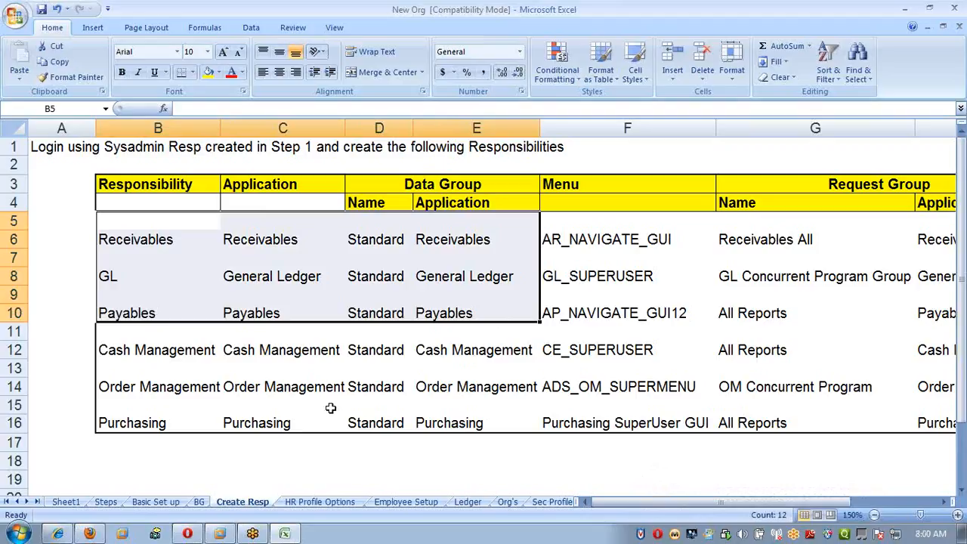
left_click(150, 240)
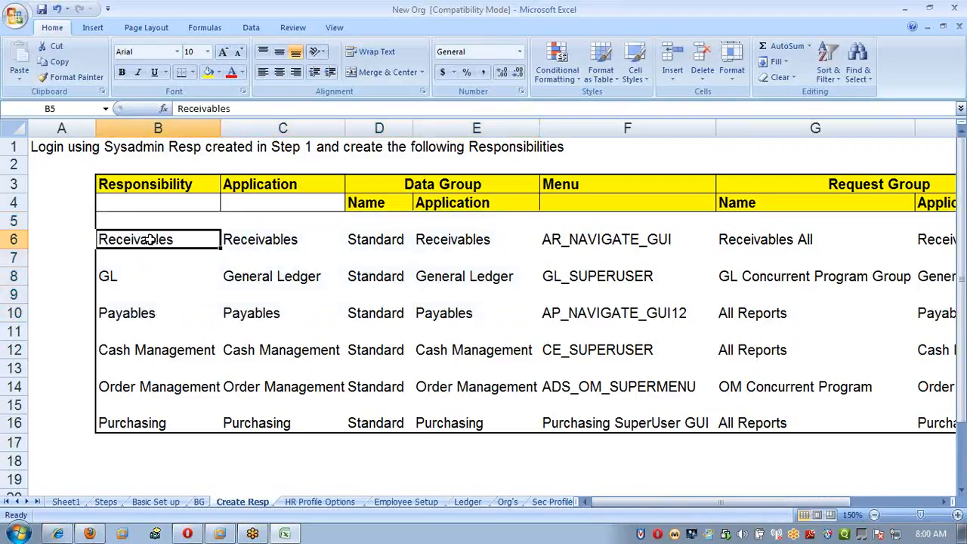
left_click(151, 277)
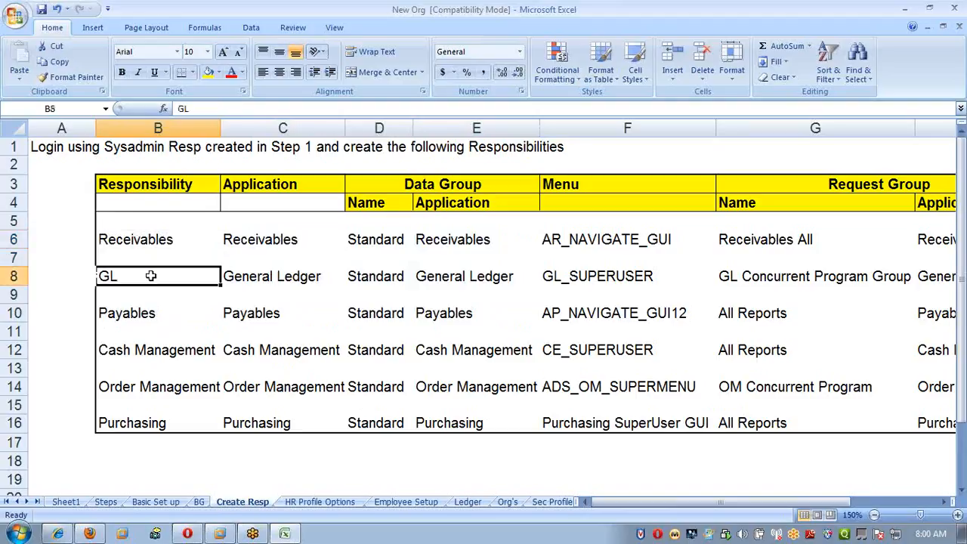
left_click(168, 316)
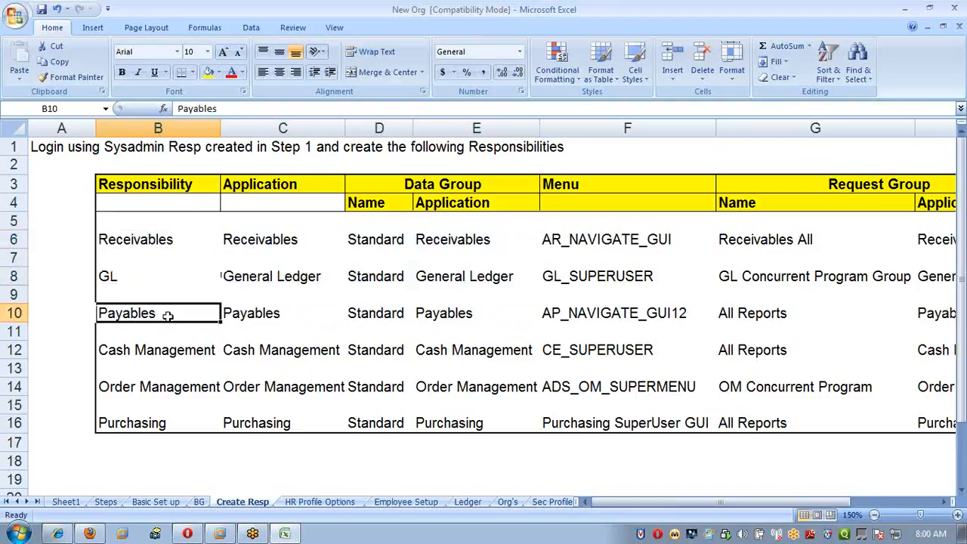
left_click(162, 284)
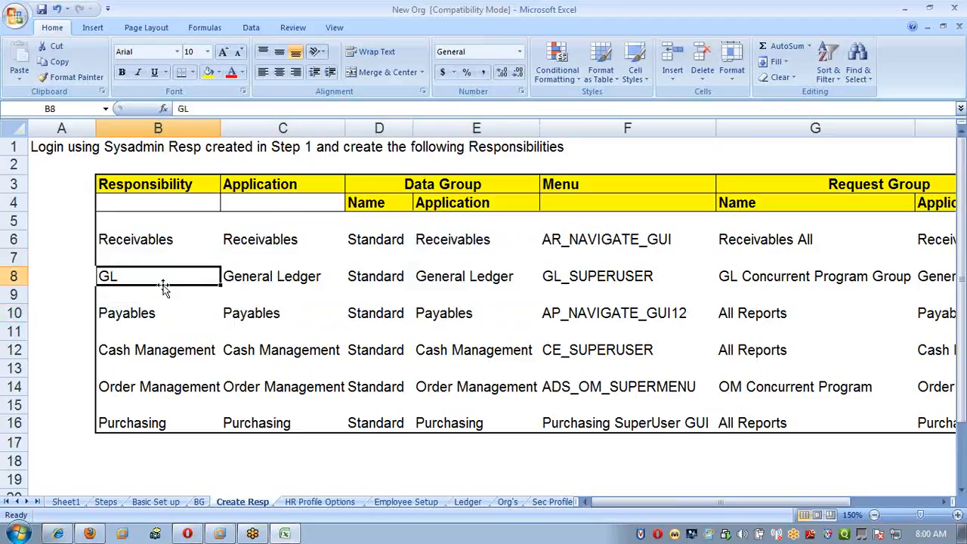
Switch to Oracle Applications, close the Organization form and change the responsibility to SATHYA_SYSADMIN.
mouse_move(229, 529)
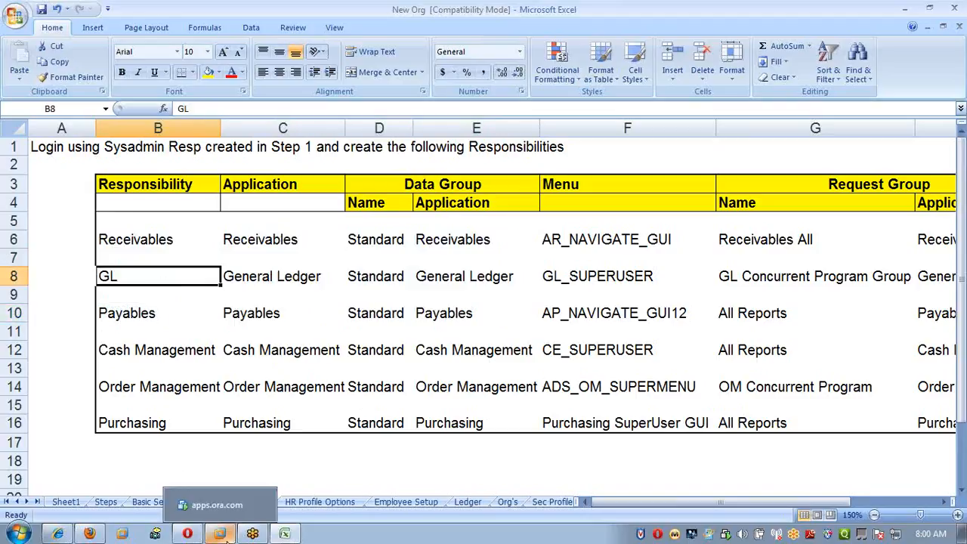
left_click(229, 511)
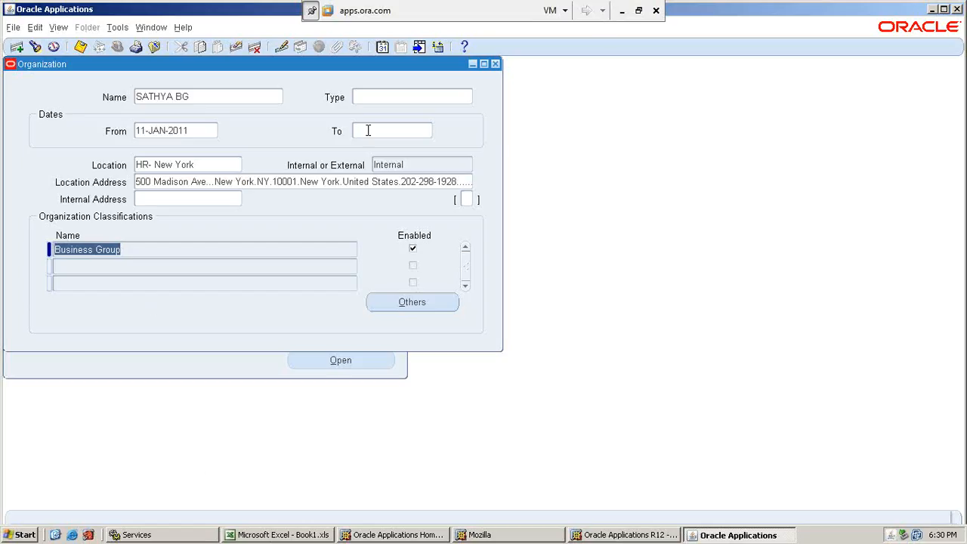
left_click(496, 64)
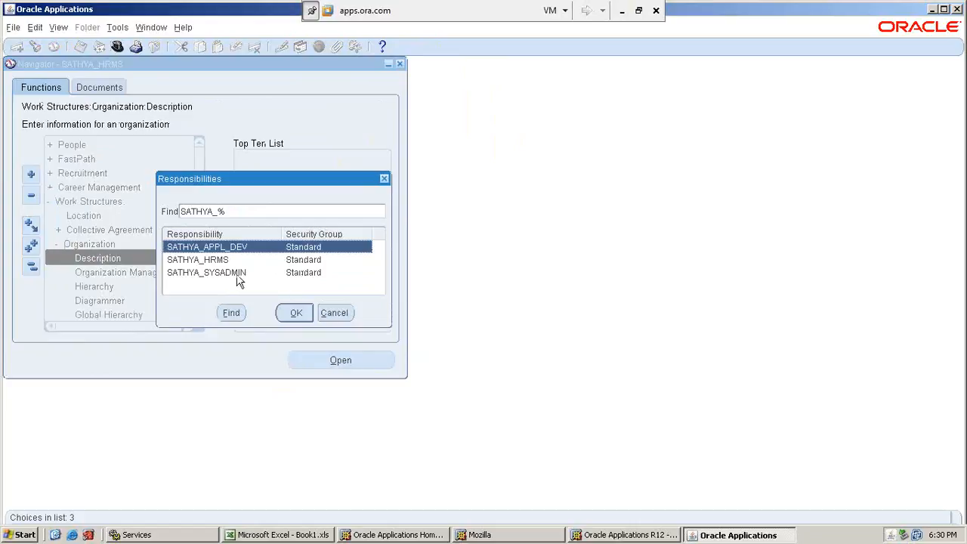
left_click(234, 276)
double_click(234, 277)
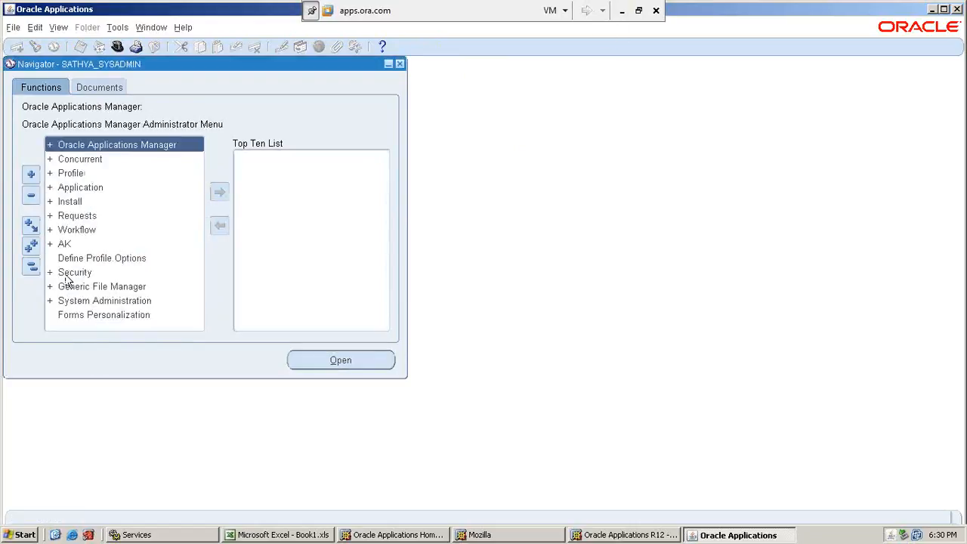
Open the form for defining responsibilities under Security, Responsibility.
double_click(61, 277)
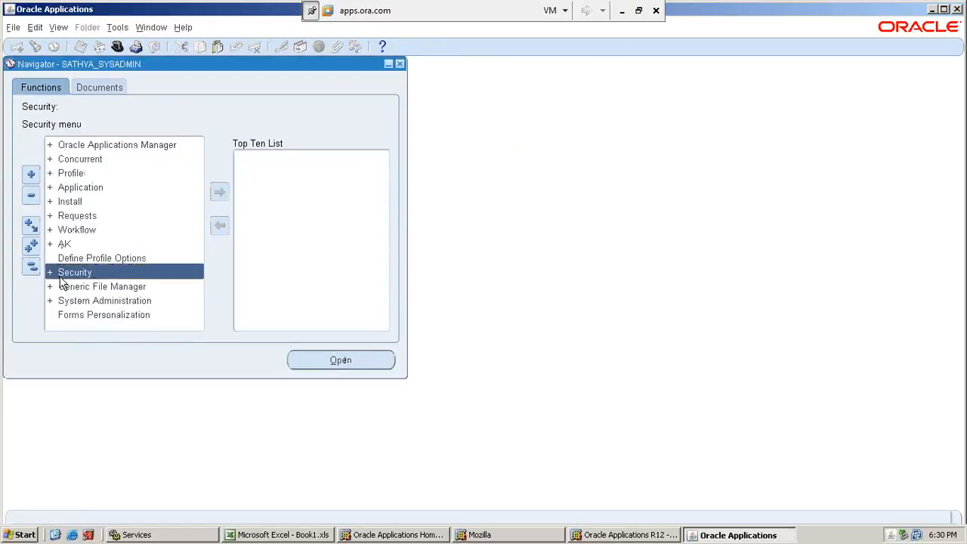
key("Down")
key("Return")
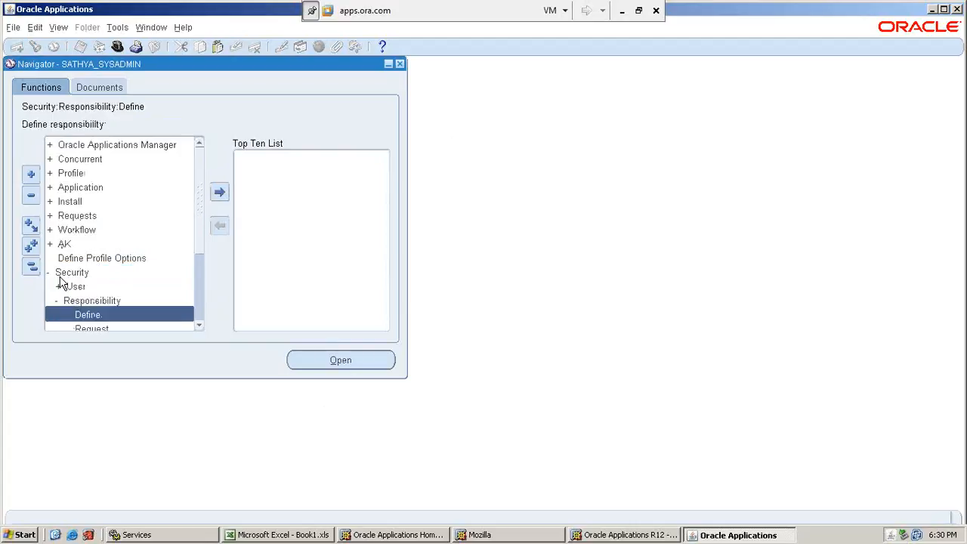
key("Return")
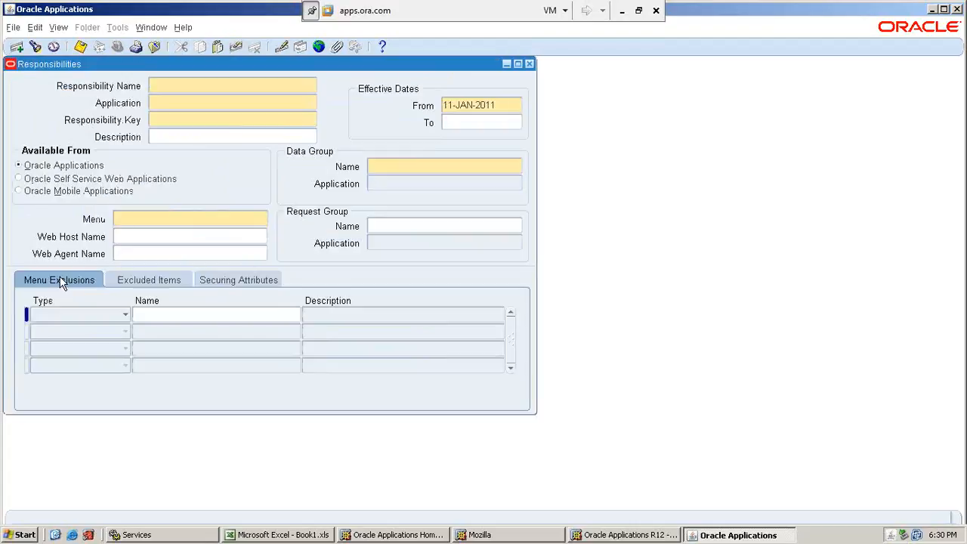
Enter a new responsibility named SATHYA_AP with the Payables application and the responsibility key SATHYA_AP.
type("SATHYA_AP")
left_click(297, 100)
type("payabl")
key("Tab")
type("SATHYA_AP")
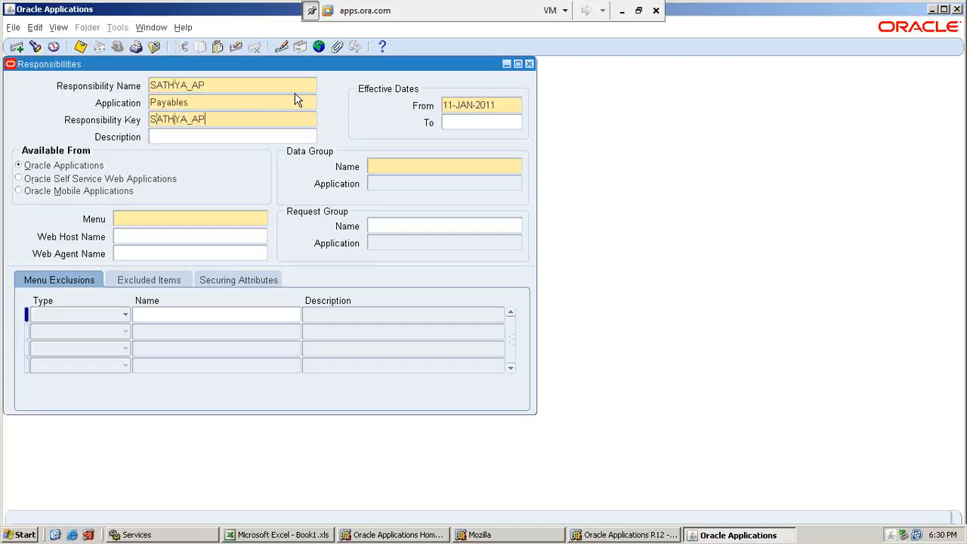
key("Tab")
Set the responsibility's data group to Standard with Payables as its application.
left_click(414, 167)
type("stand")
key("Tab")
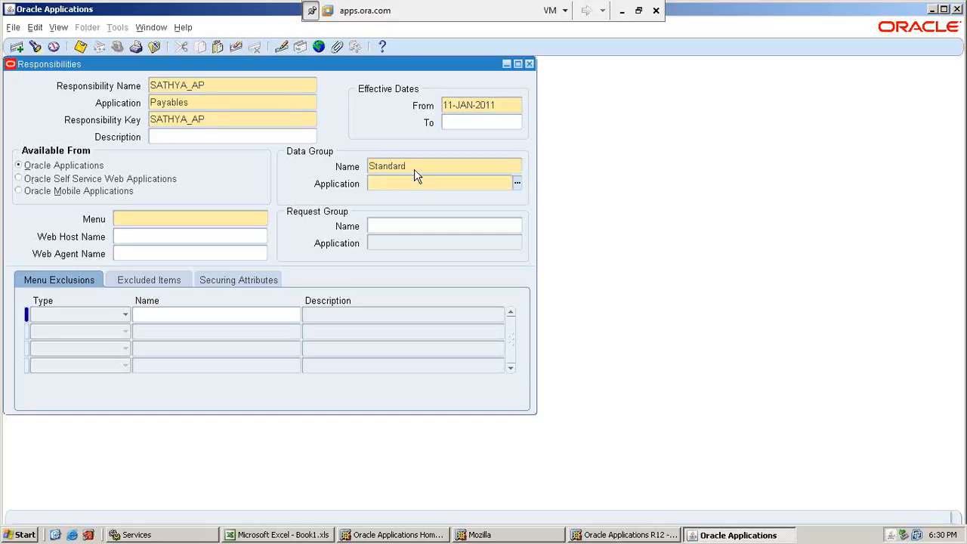
type("pay")
key("Tab")
Switch to the Excel workbook and look up the menu for the Payables row on the Create Resp sheet.
left_click(623, 11)
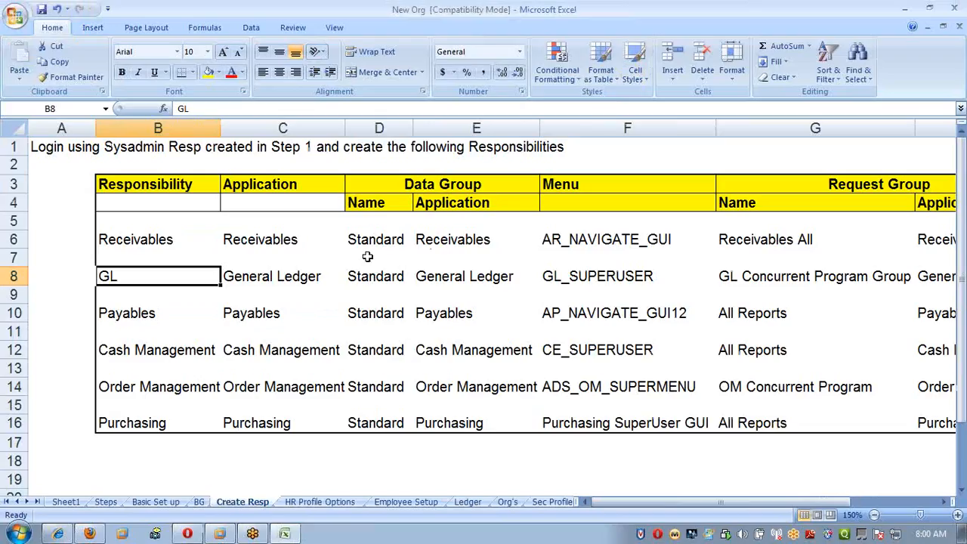
left_click(261, 315)
key("Right")
key("Right")
key("Right")
key("Right")
key("Right")
key("Right")
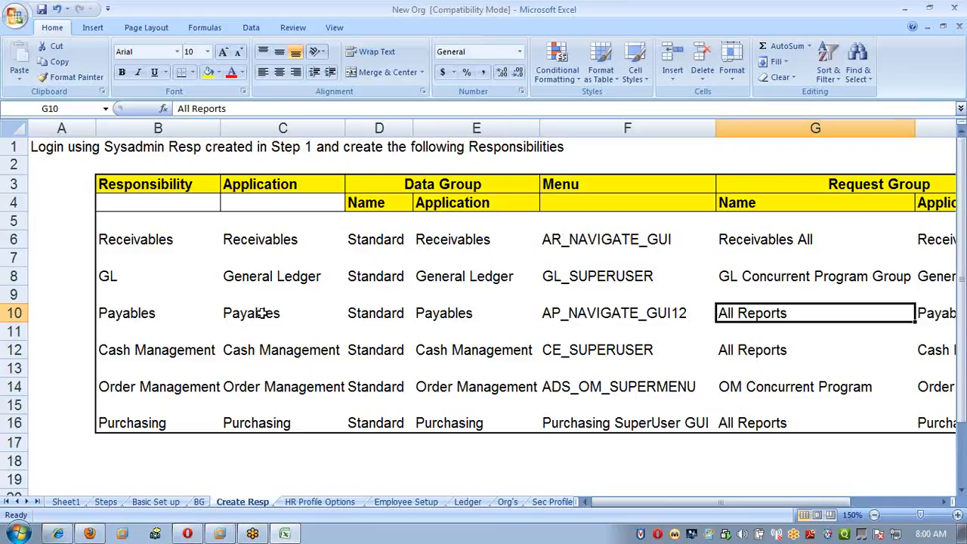
key("Left")
key("Left")
key("Left")
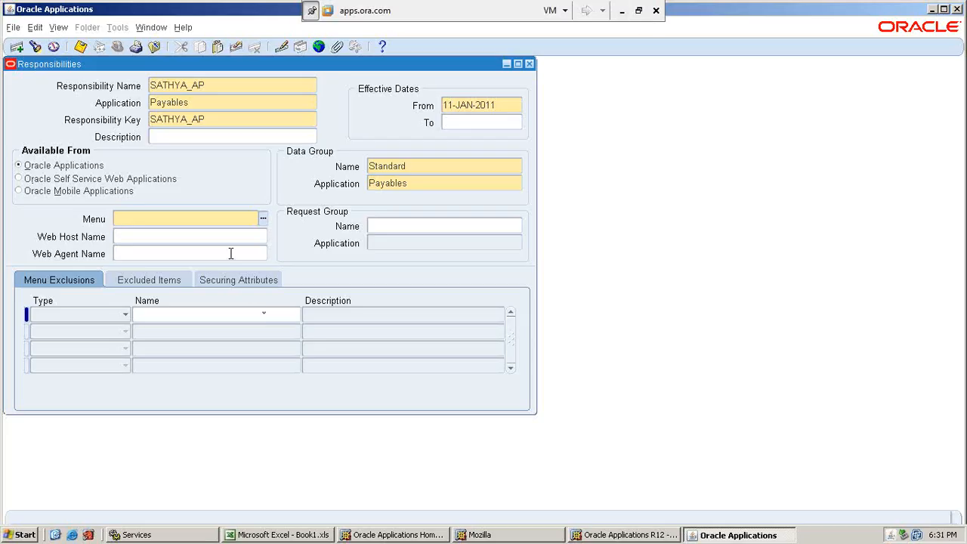
Return to Oracle Applications and set the SATHYA_AP responsibility's menu to AP_NAVIGATE_GUI12.
type("AP_NAVIG")
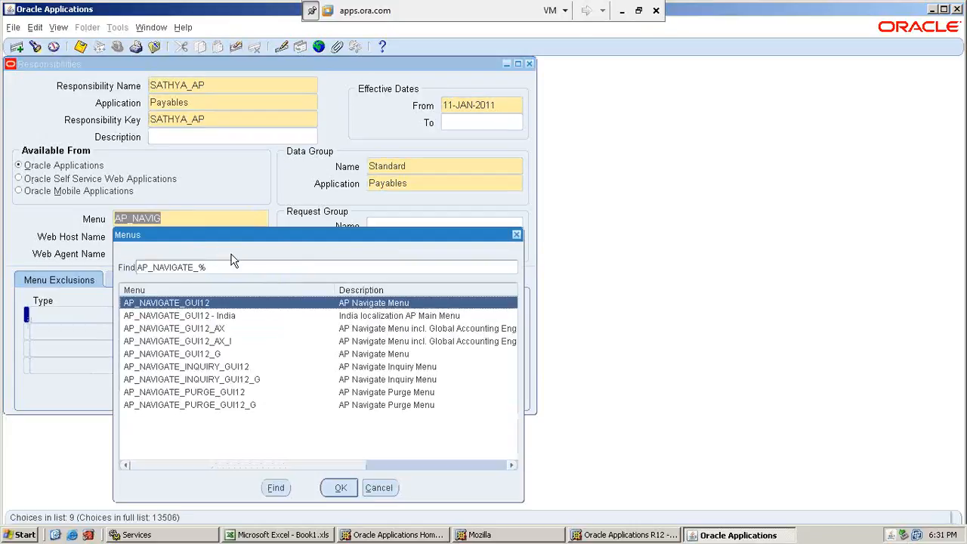
key("Down")
key("Down")
key("Down")
key("Up")
key("Up")
key("Up")
key("Down")
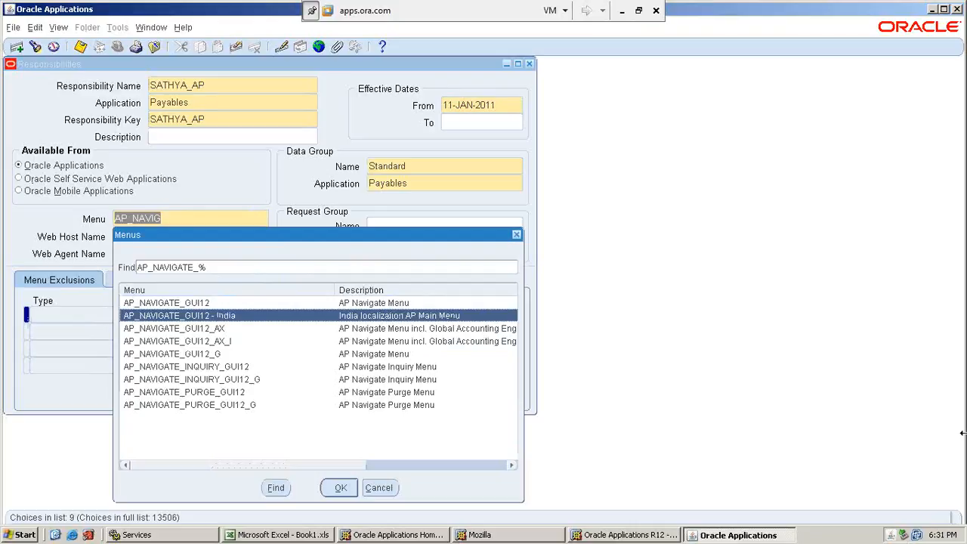
key("Up")
key("Return")
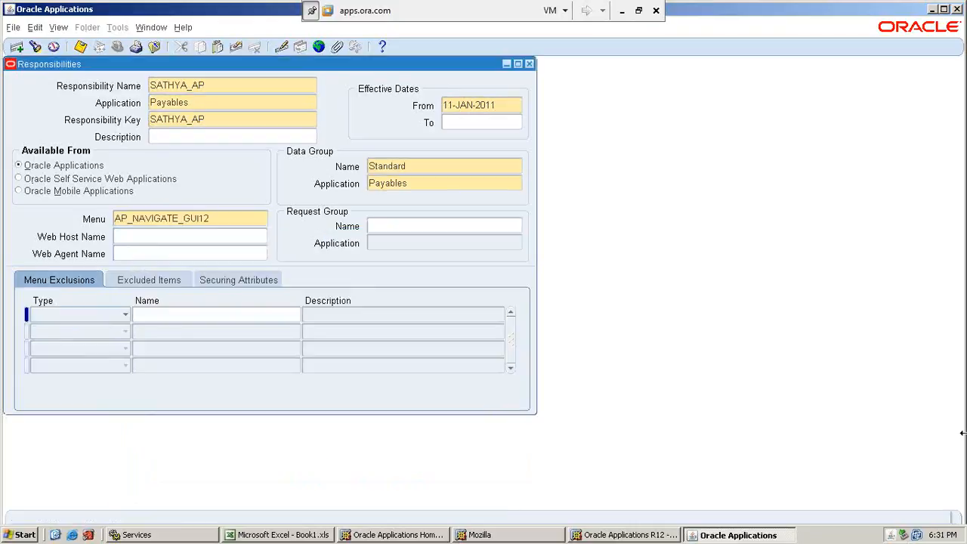
Switch to the Excel workbook and look up the request group name and application for the Payables row.
left_click(483, 226)
left_click(621, 11)
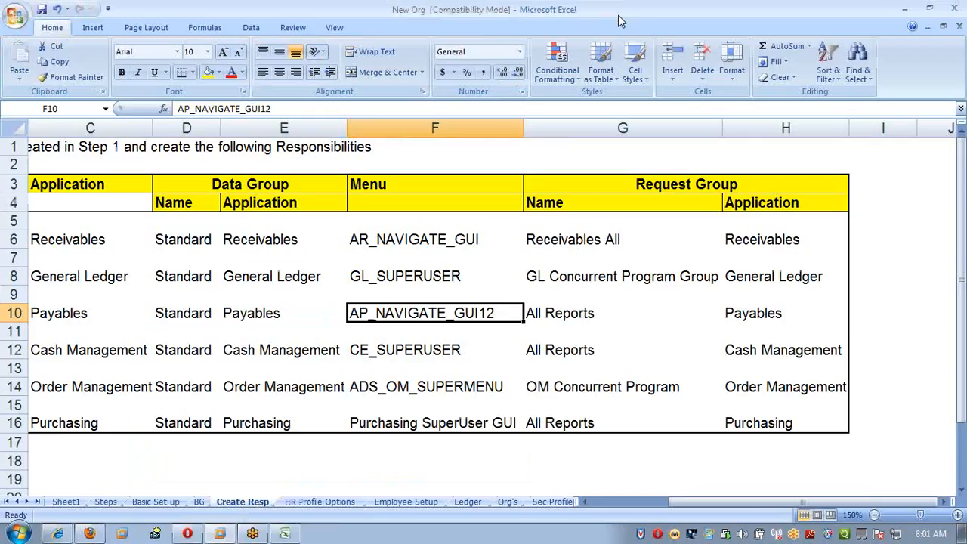
left_click(582, 313)
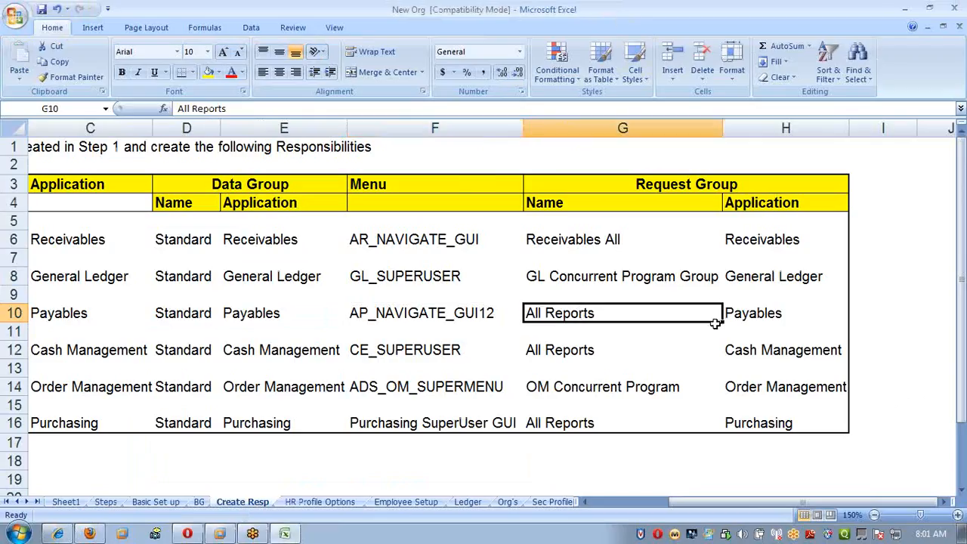
left_click(758, 320)
Return to Oracle Applications, set the SATHYA_AP request group to All Reports for Payables, and save the responsibility.
key("alt+Tab")
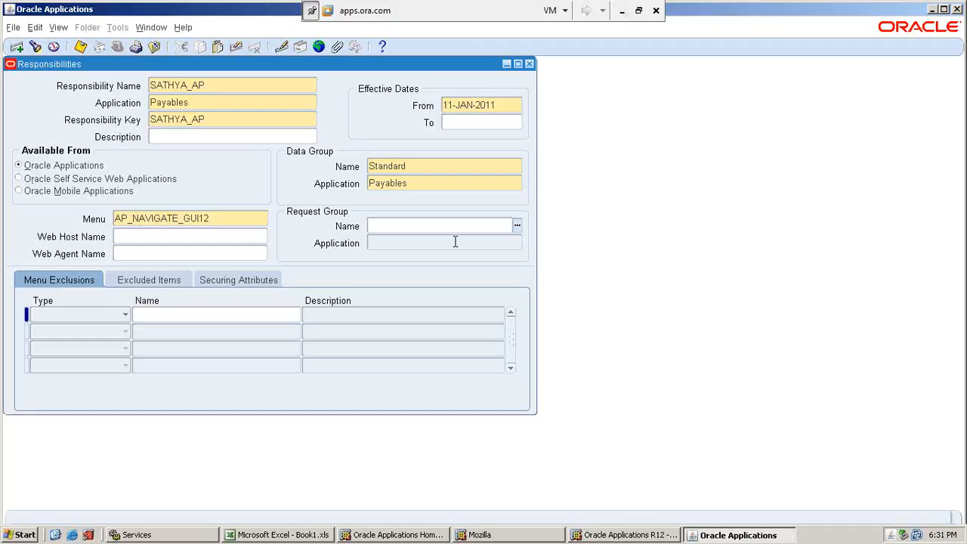
type("all.reports")
key("Tab")
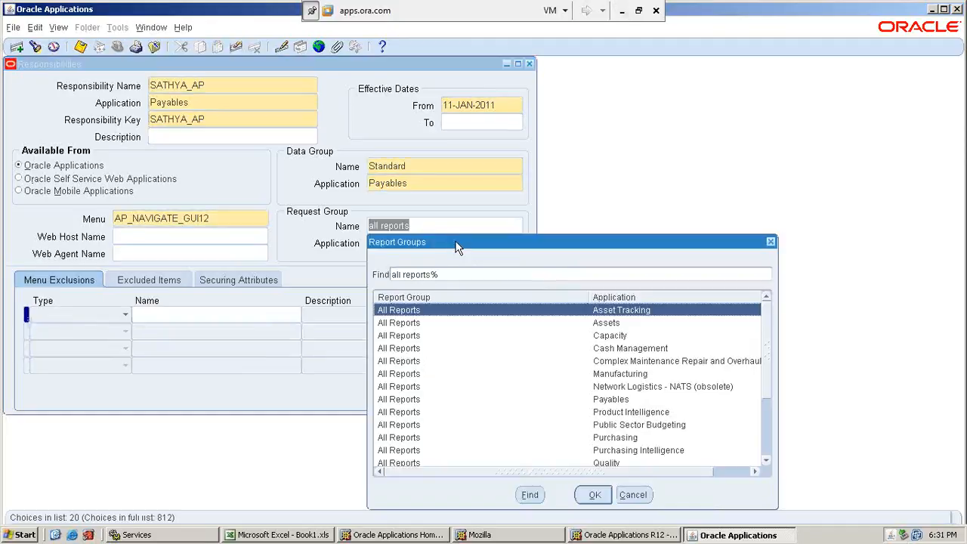
key("Down")
key("Down")
key("Down")
key("Down")
key("Down")
key("Down")
key("Down")
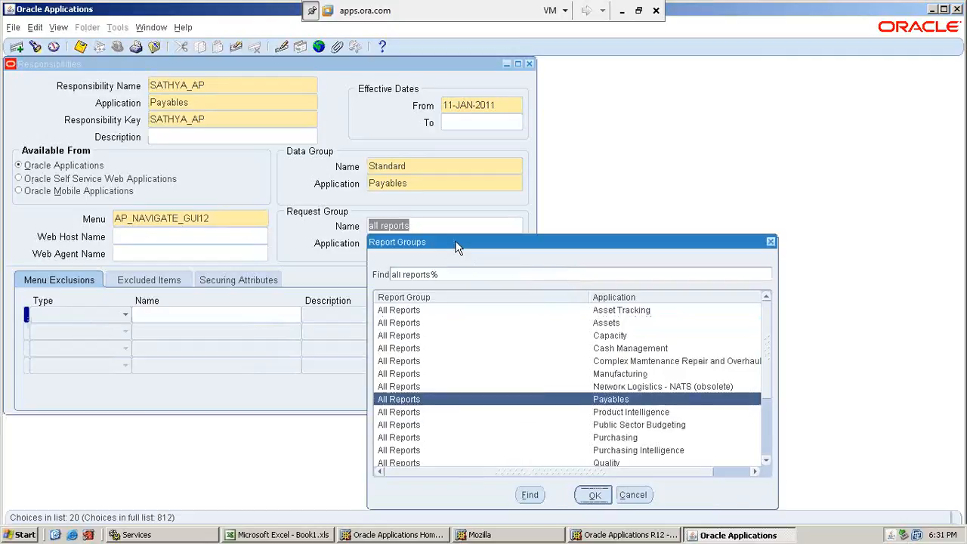
key("Return")
left_click(441, 242)
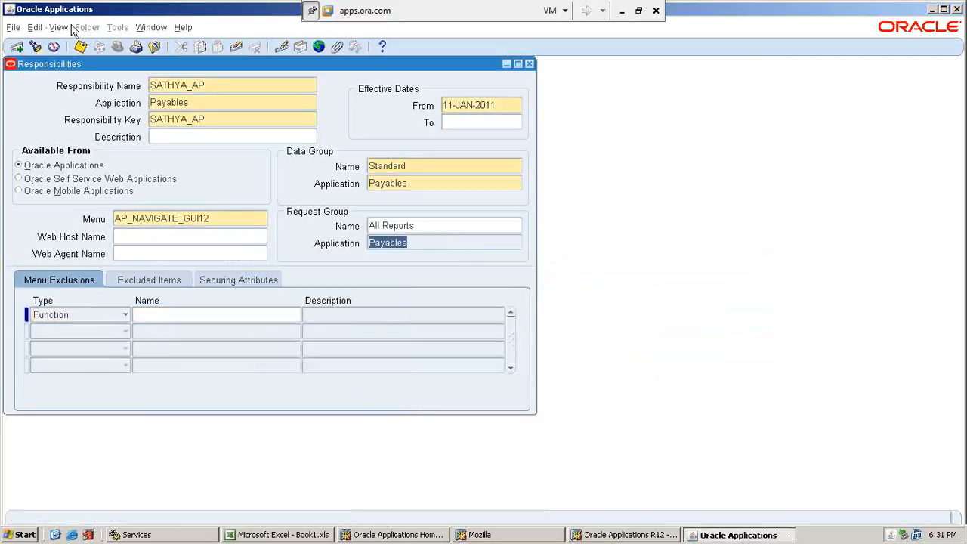
left_click(81, 48)
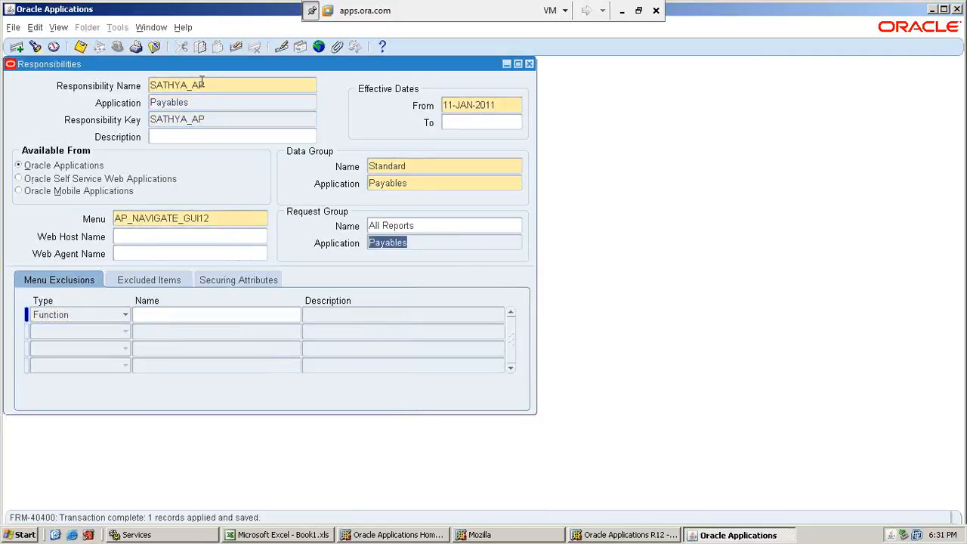
left_click(226, 84)
type("SA")
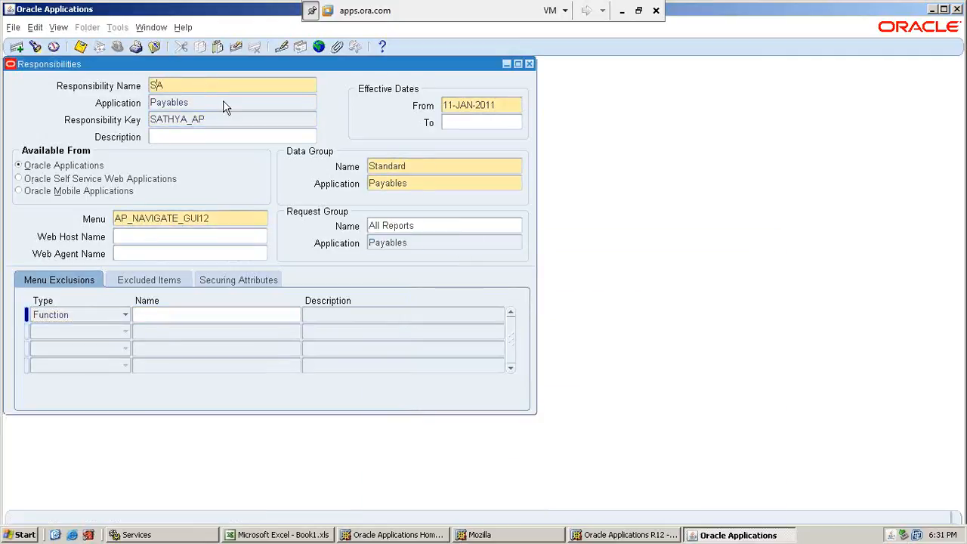
left_click(526, 65)
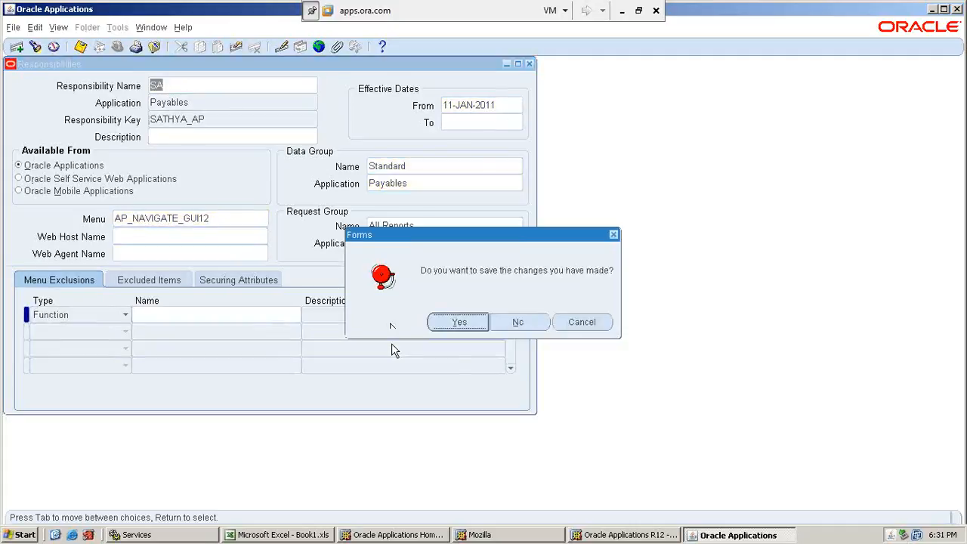
left_click(527, 325)
key("Return")
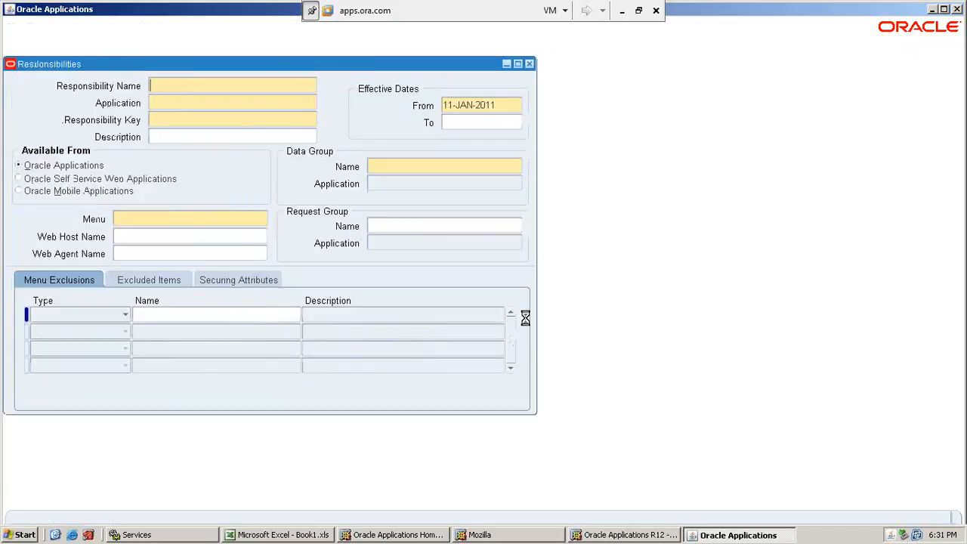
Query the existing responsibilities whose name matches SATHYA%.
key("F11")
type("SATHYA%")
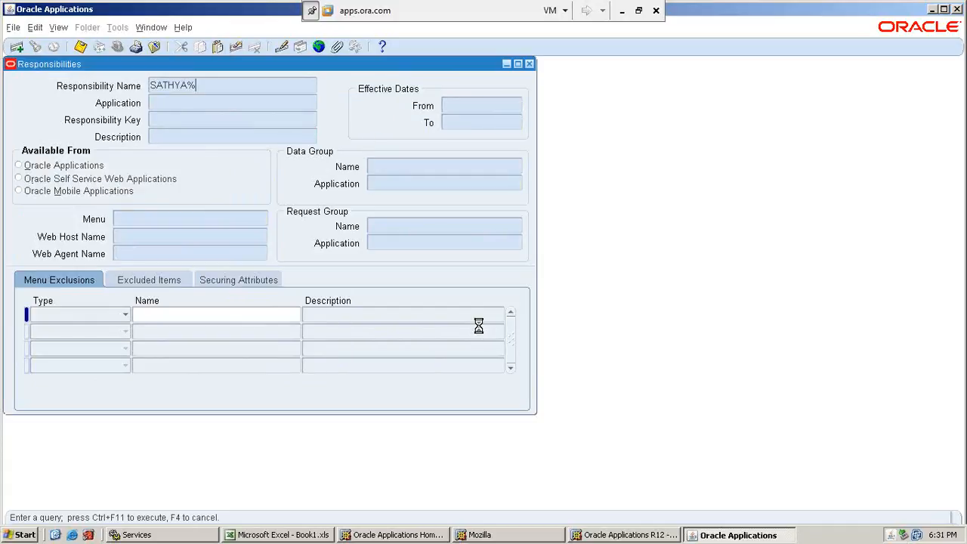
key("ctrl+F11")
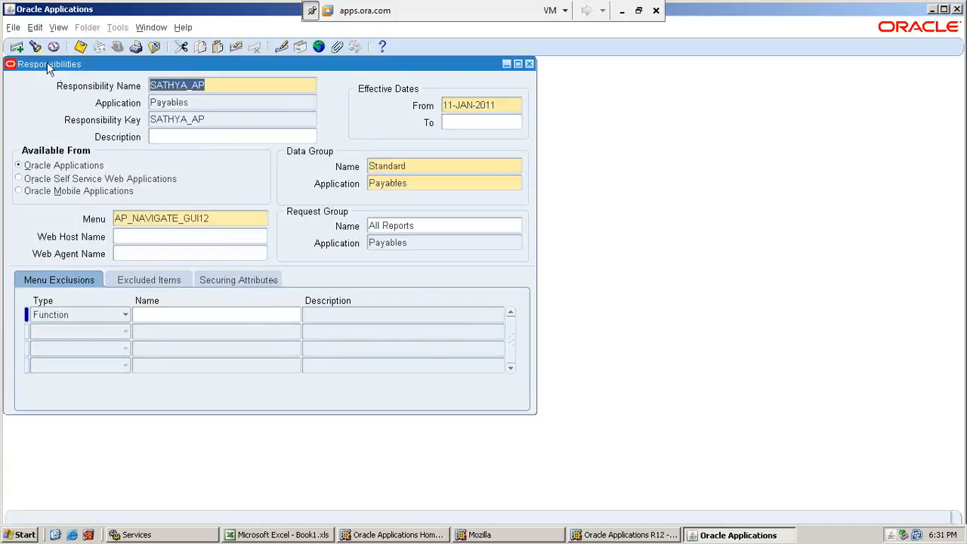
Enter a new responsibility named SATHYA_AR with the Receivables application and the responsibility key SATHYA_AR.
left_click(17, 47)
type("SAT")
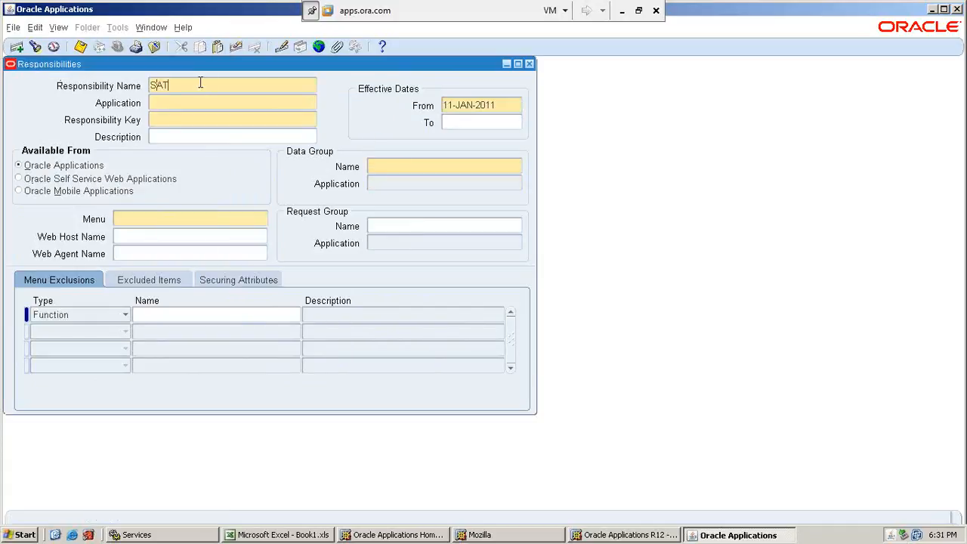
type("HYA_AP")
key("Tab")
type("recei")
key("Tab")
type("STH")
key("BackSpace")
key("BackSpace")
type("ATHYA_AR")
Set the SATHYA_AR data group to Standard with Receivables as its application.
left_click(400, 166)
type("stand")
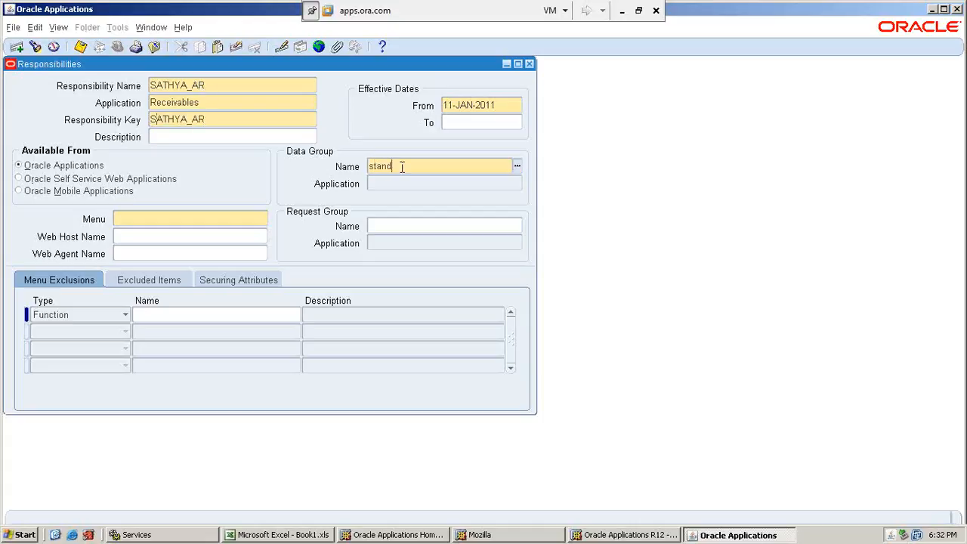
key("Tab")
type("recei")
key("Tab")
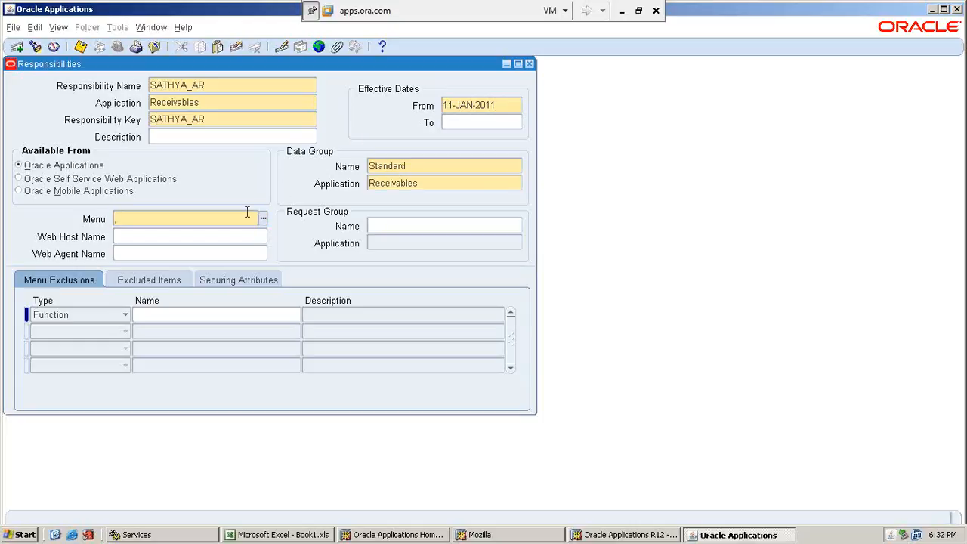
Switch to the Excel workbook and look up the menu and request group in the Receivables row.
left_click(620, 11)
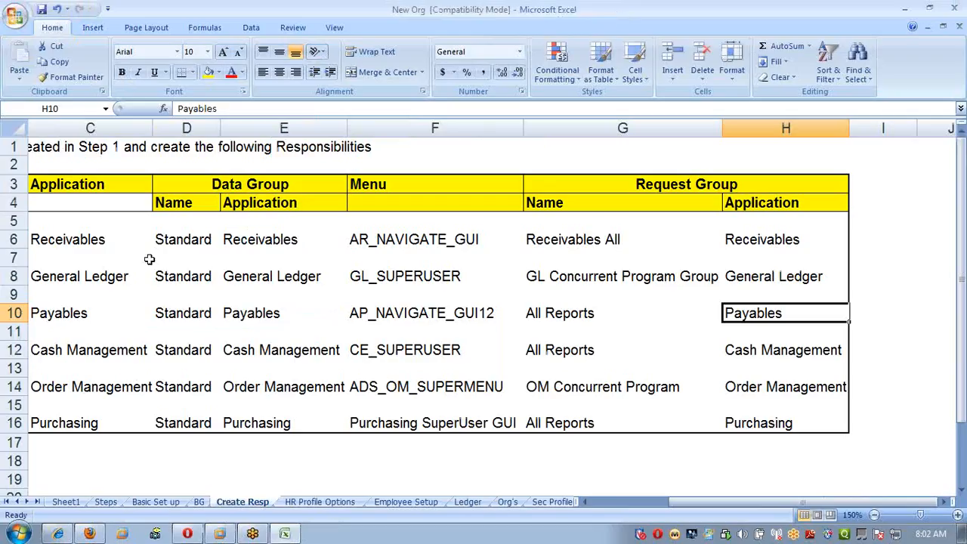
left_click(83, 239)
key("Right")
key("Right")
key("Right")
key("Right")
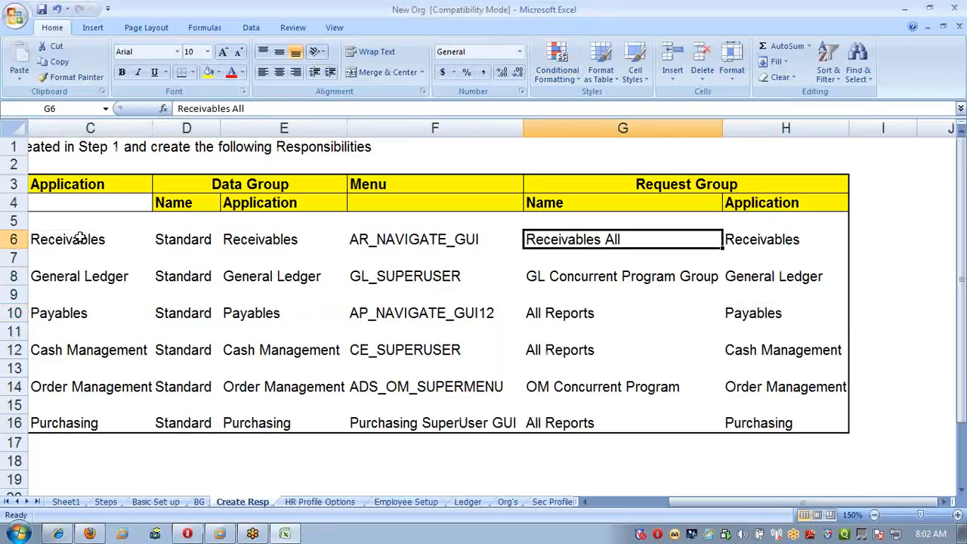
Return to Oracle Applications and set the SATHYA_AR responsibility's menu to AR_NAVIGATE_GUI.
key("alt+Tab")
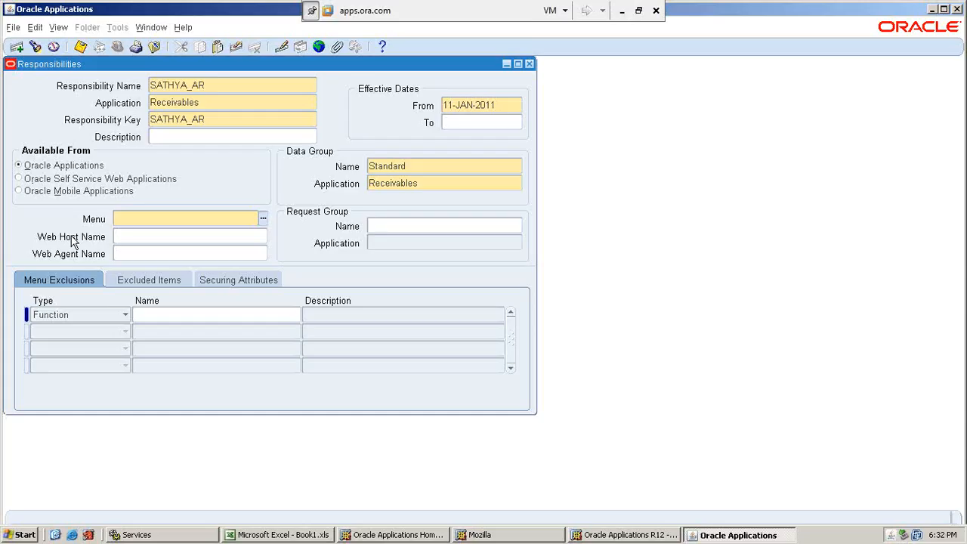
type("AR_NAVIGATE_GUI")
key("Tab")
Switch to the Excel workbook and check the request group name and application for the Receivables row.
left_click(398, 226)
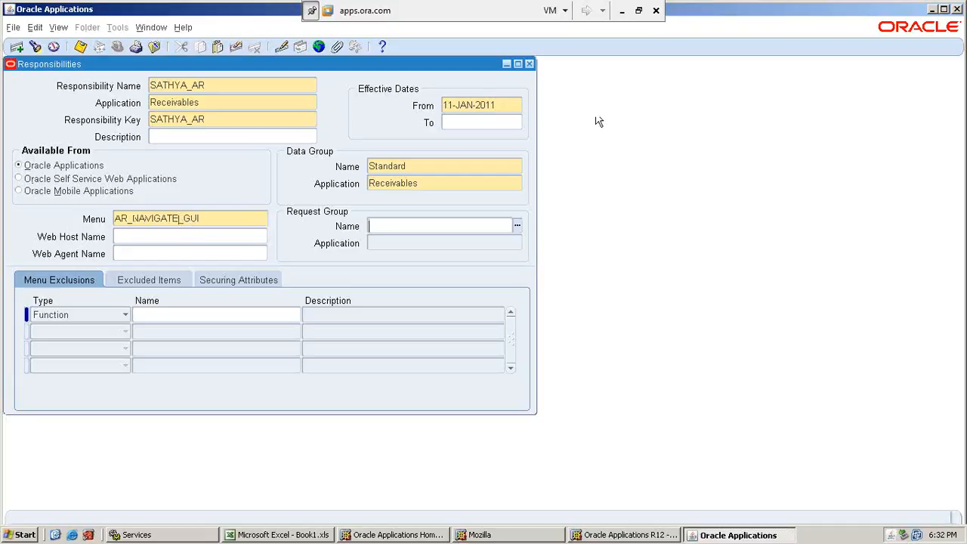
left_click(622, 11)
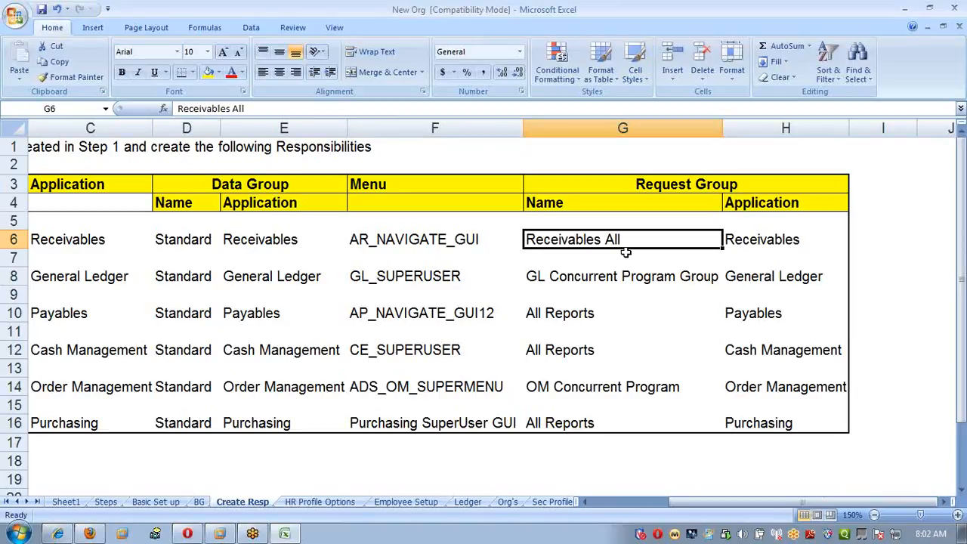
left_click(781, 240)
Return to Oracle Applications, set the SATHYA_AR request group to Receivables All, and save the responsibility.
key("alt+Tab")
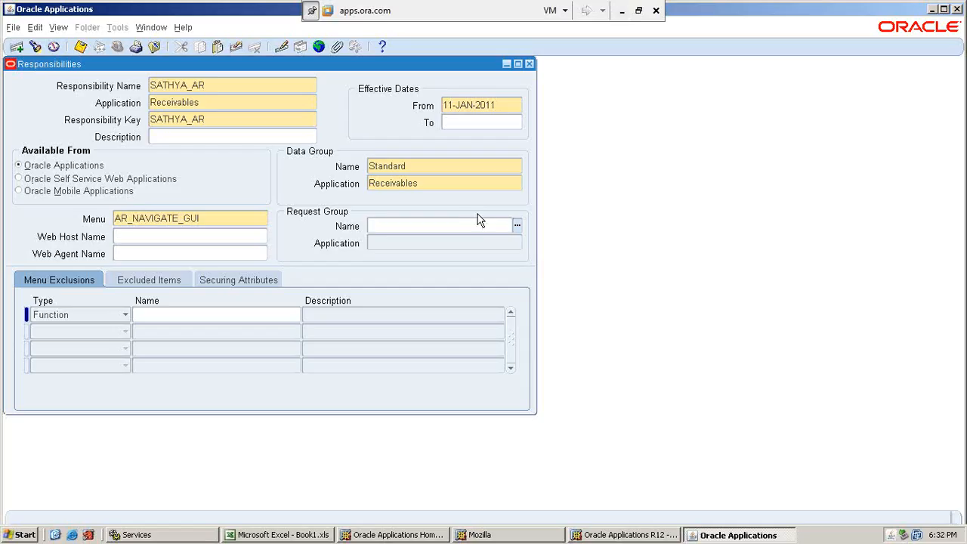
type("receiva")
key("Tab")
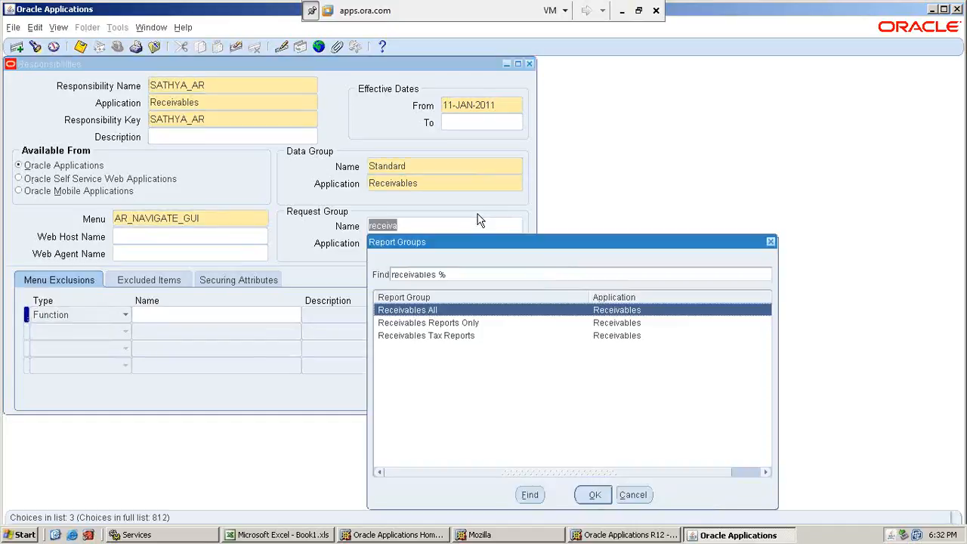
key("Down")
key("Down")
key("Up")
key("Up")
key("Return")
left_click(460, 242)
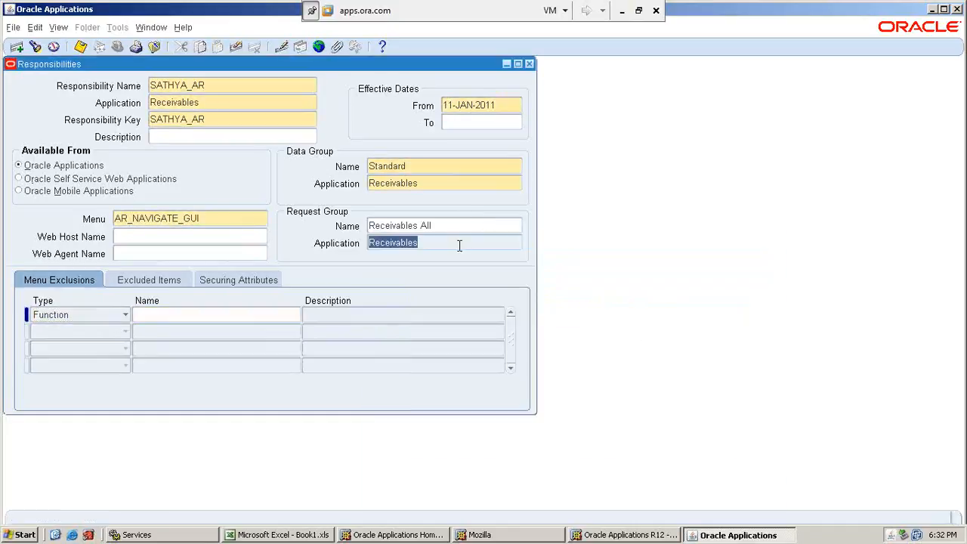
left_click(81, 47)
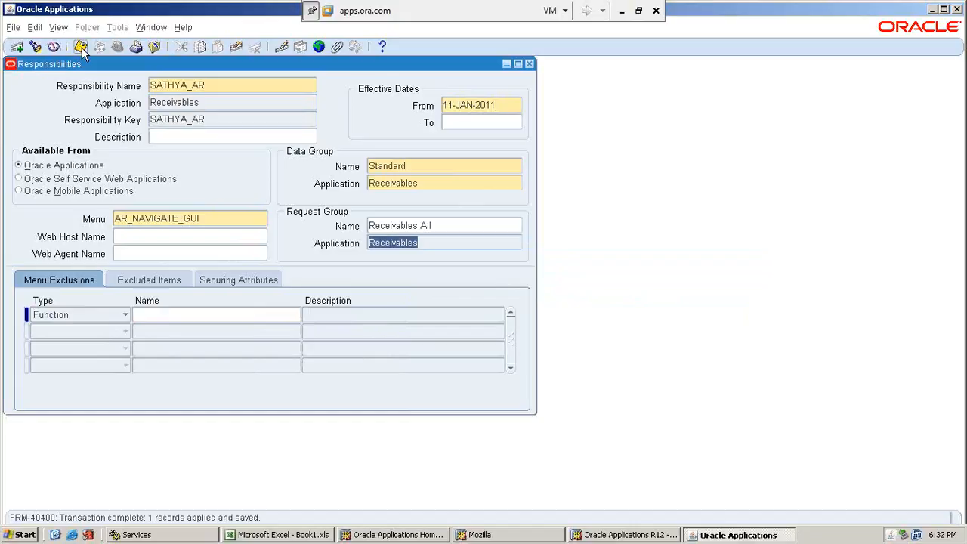
Enter a new responsibility named SATHYA_GL with the General Ledger application and the responsibility key SATHYA_GL.
double_click(174, 88)
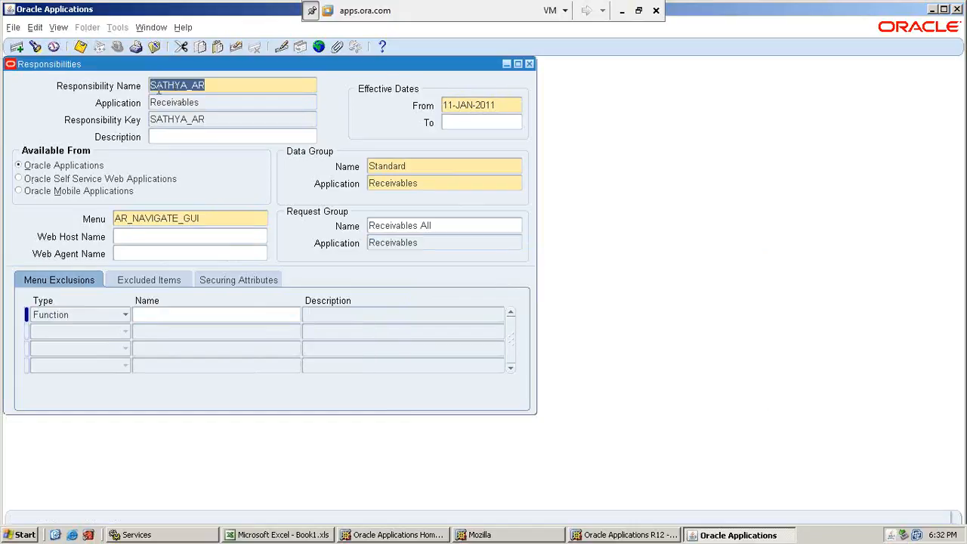
left_click(17, 47)
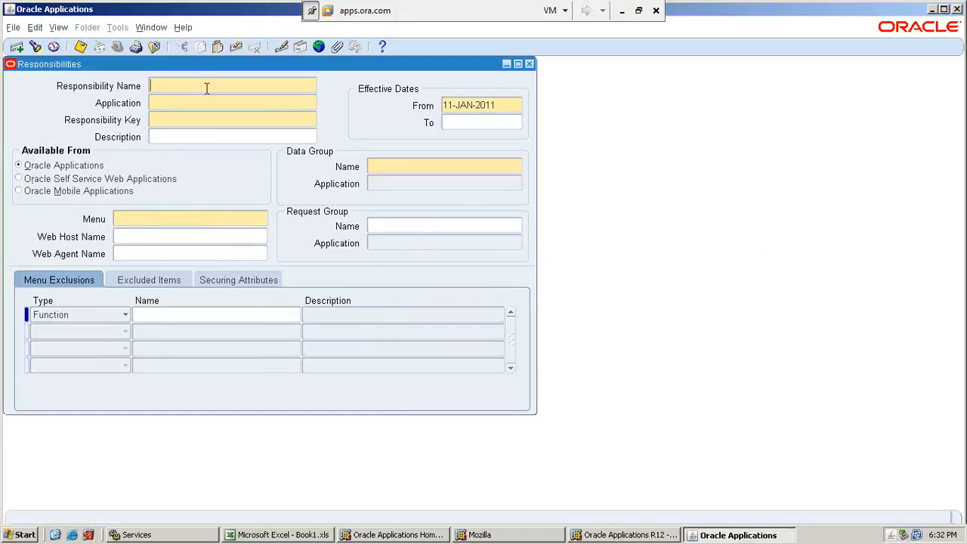
type("SATHYA_GL")
key("Tab")
type("Generel ")
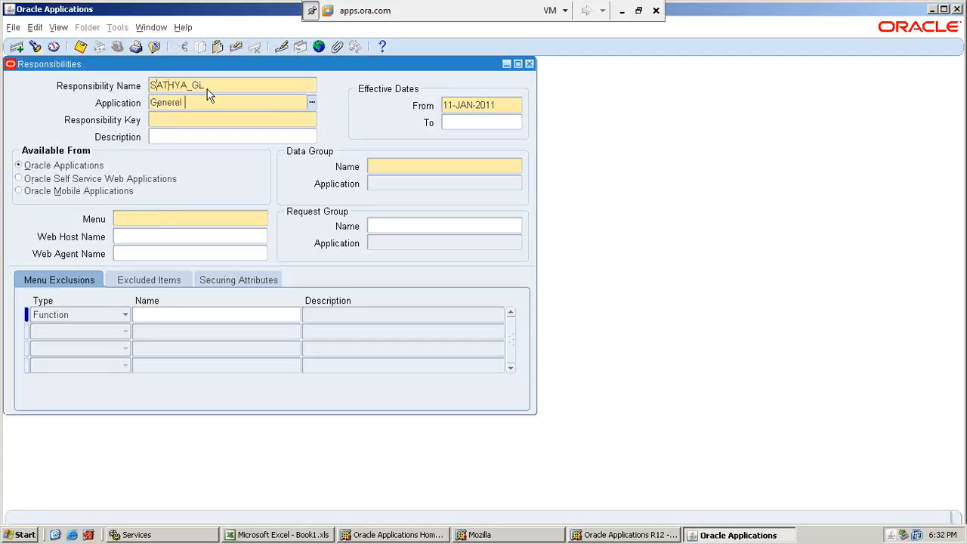
type("Ledger")
key("Tab")
type("SATHYA")
type("+G")
key("BackSpace")
key("BackSpace")
key("BackSpace")
type("_GL")
Set the SATHYA_GL data group to Standard with General Ledger as its application.
left_click(396, 167)
type("sta")
type("d")
key("Tab")
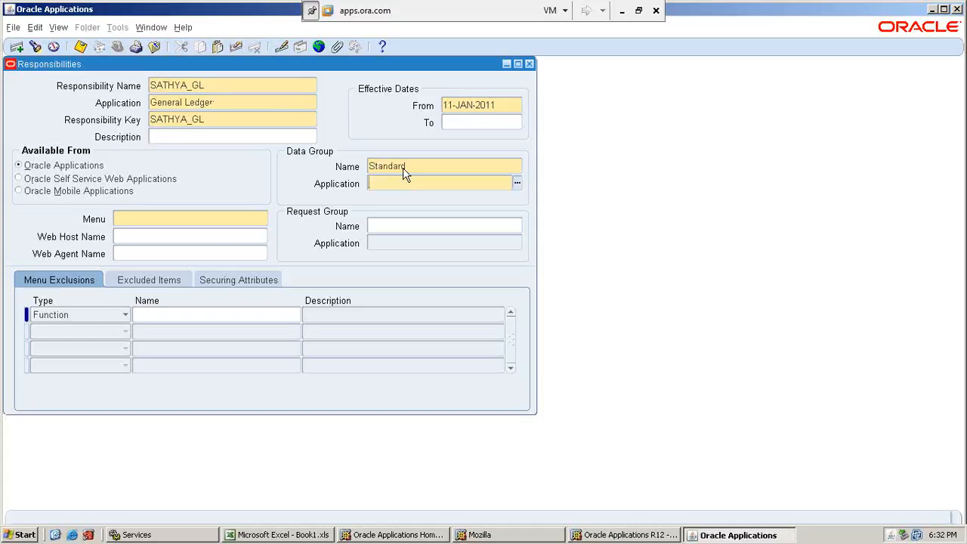
type("generalle")
key("BackSpace")
key("BackSpace")
type("led")
key("Tab")
Switch to the Excel workbook and look up the menu and request group in the General Ledger row.
left_click(622, 10)
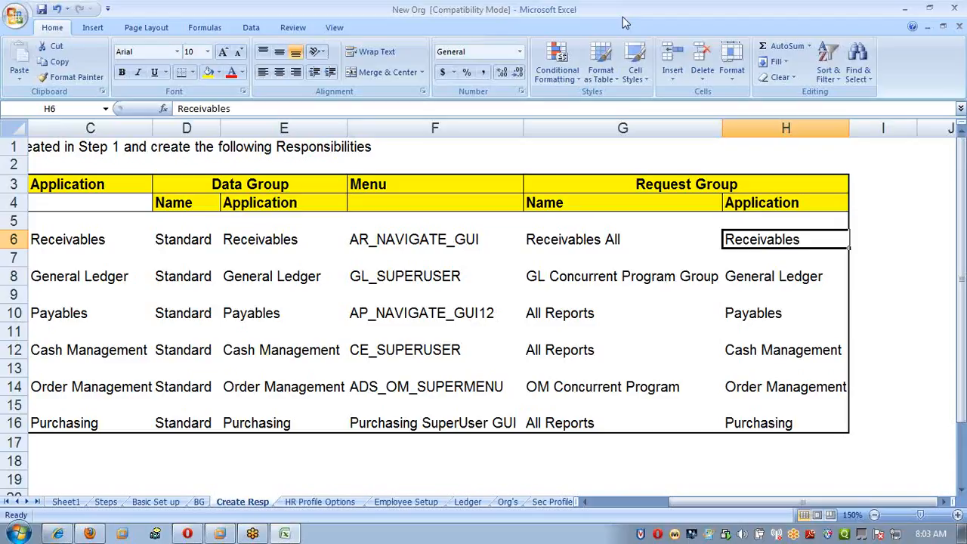
left_click(650, 277)
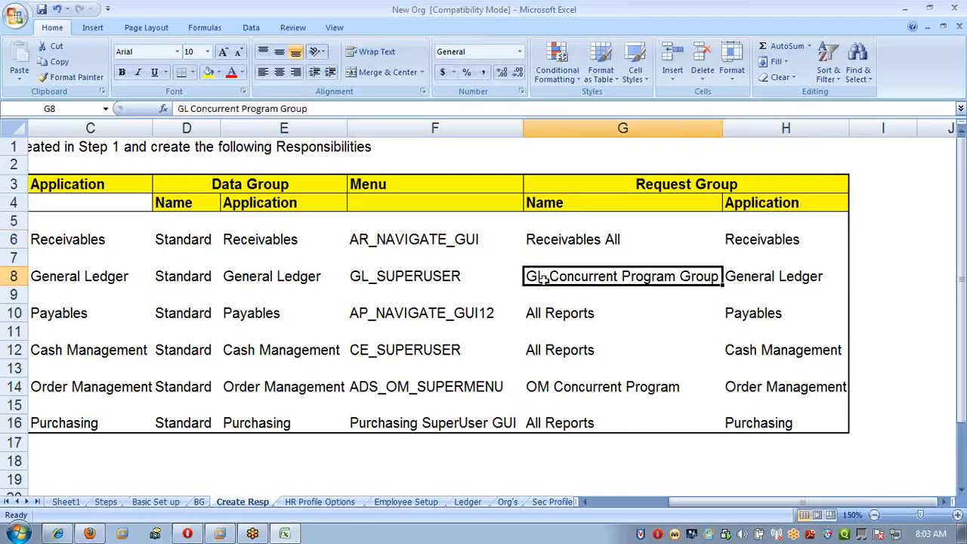
left_click(410, 279)
left_click(622, 290)
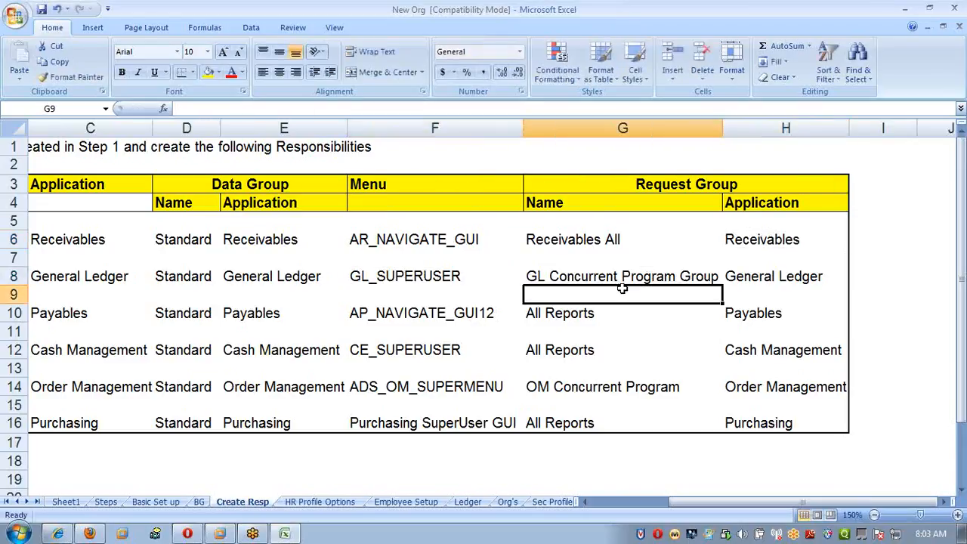
Return to Oracle Applications and set the SATHYA_GL responsibility's menu to GL_SUPERUSER.
key("alt+Tab")
type("G")
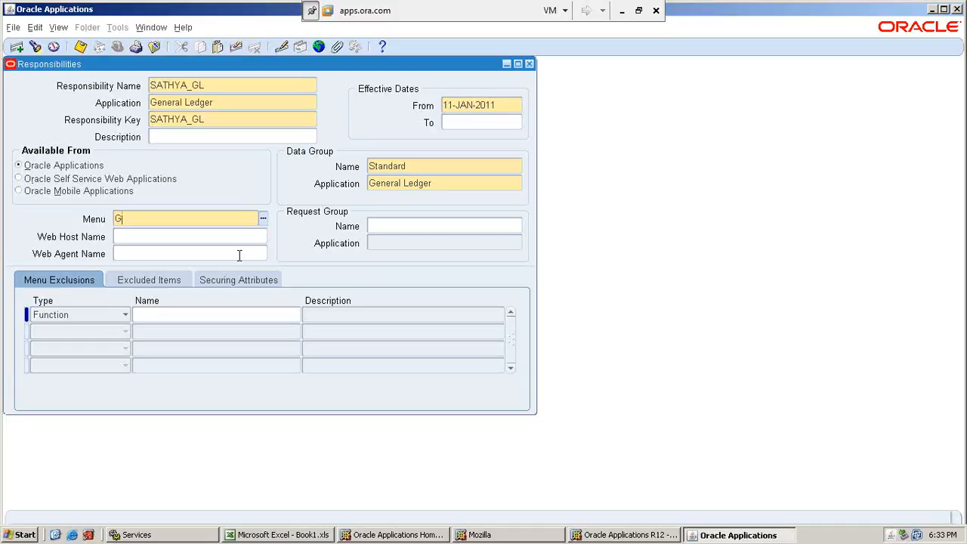
type("L_SUPER")
key("Tab")
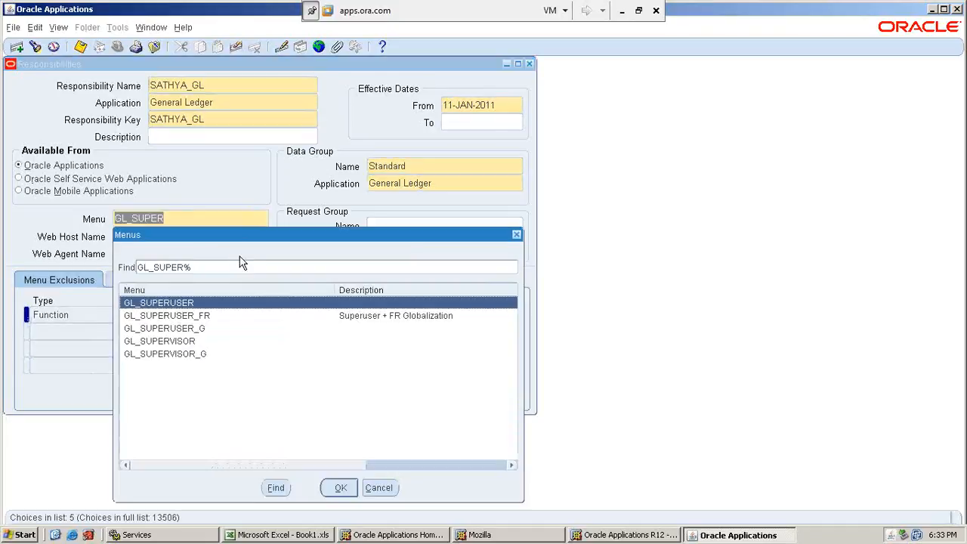
key("Down")
key("Down")
key("Down")
key("Up")
key("Up")
key("Up")
key("Down")
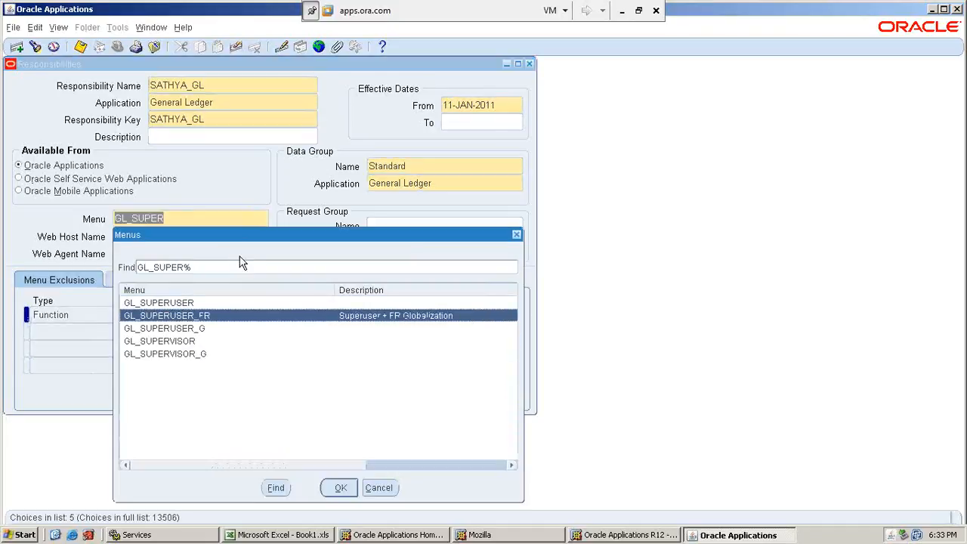
key("Up")
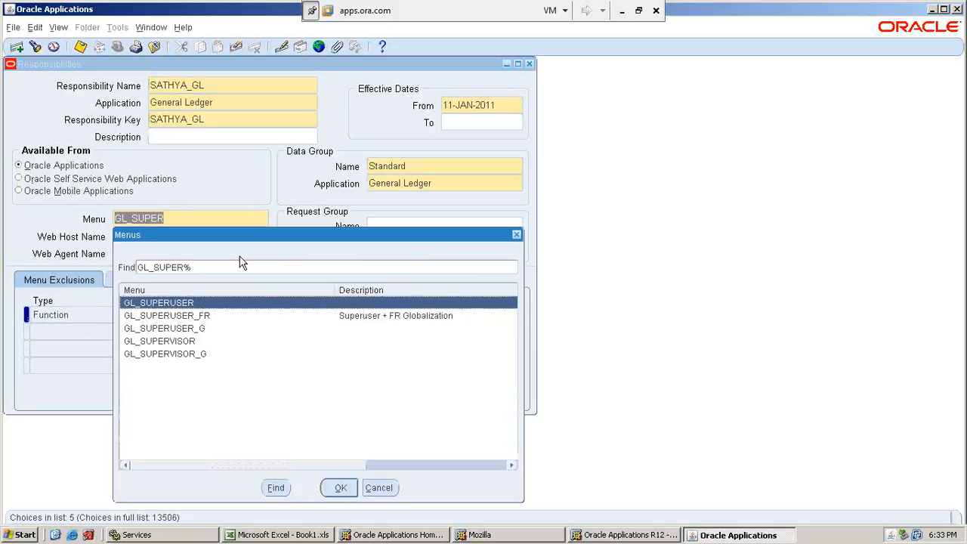
key("Return")
left_click(378, 229)
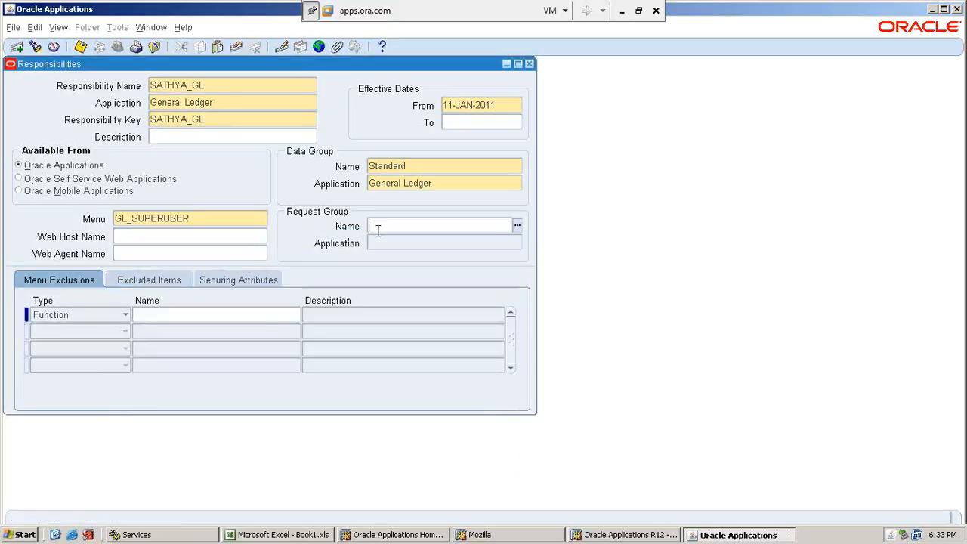
Set the SATHYA_GL responsibility's request group to GL Concurrent Program Group and save the record.
type("GL Comb")
type("urren")
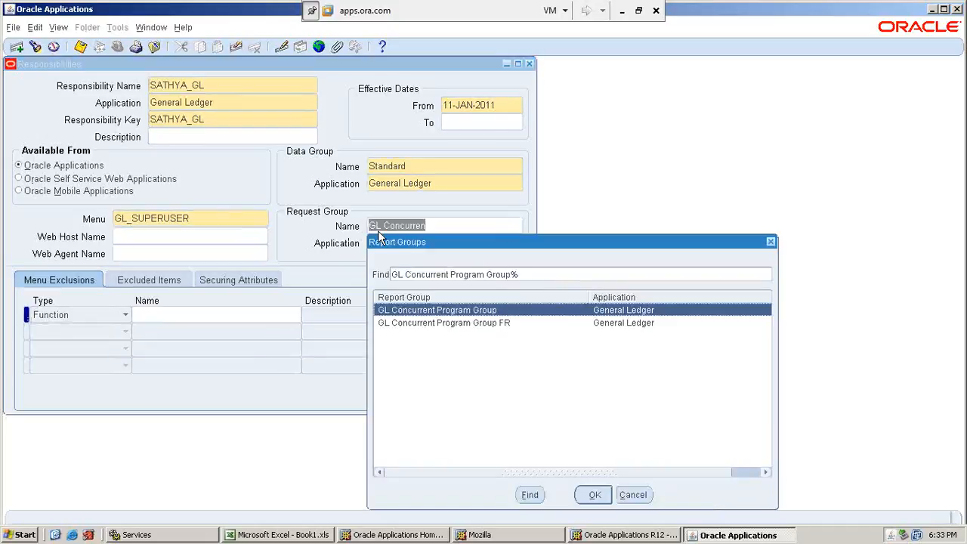
key("Tab")
key("Return")
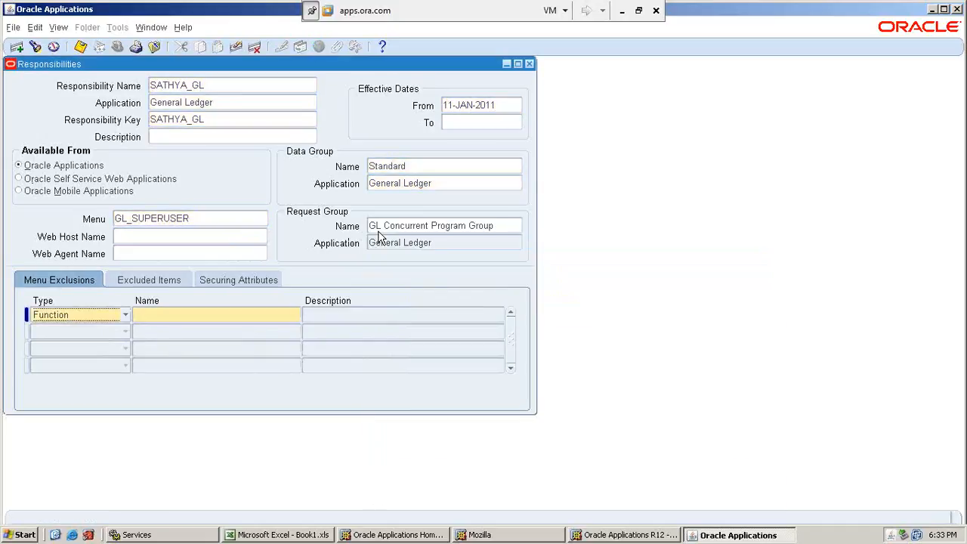
left_click(81, 47)
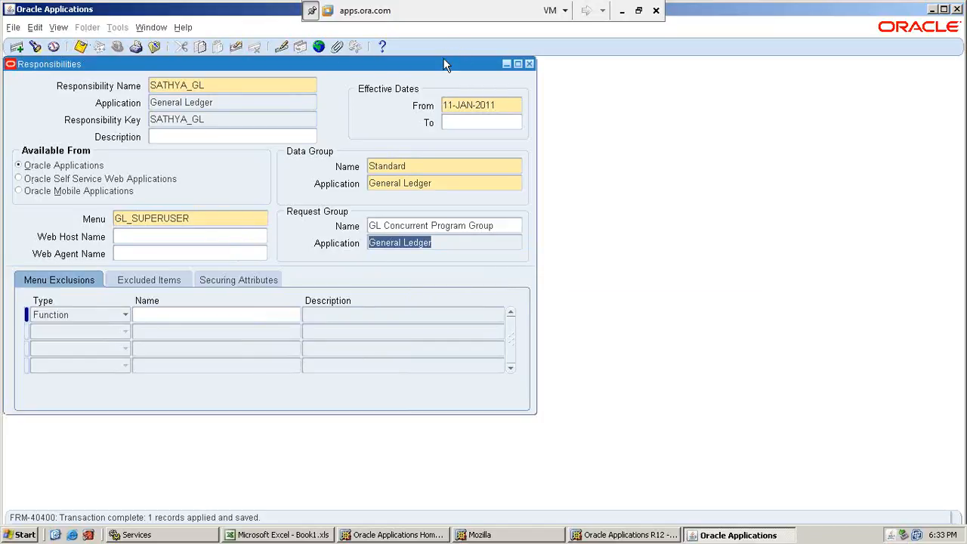
Switch to the Excel workbook and review the Create Resp sheet's application rows and the instruction below the table.
left_click(622, 10)
left_click_drag(88, 239, 79, 322)
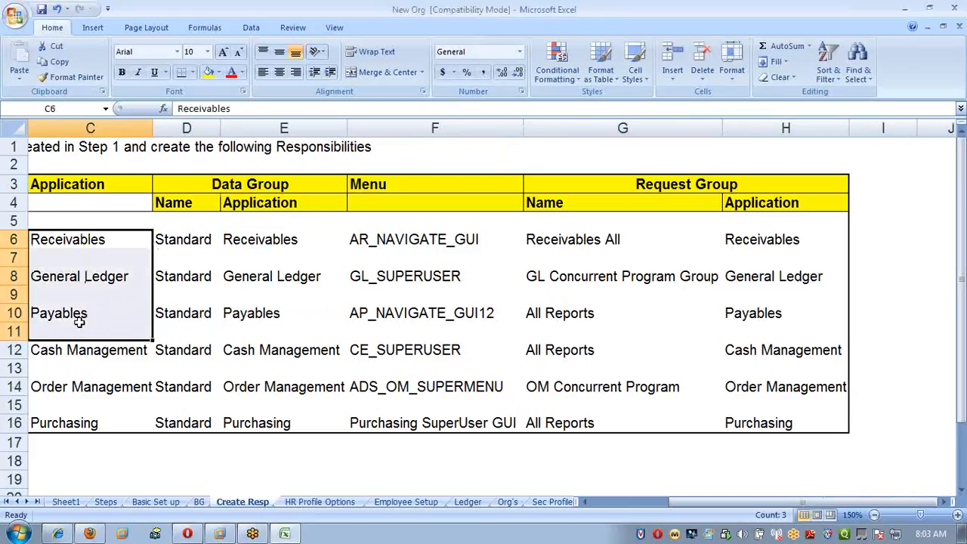
key("Left")
key("Left")
key("Right")
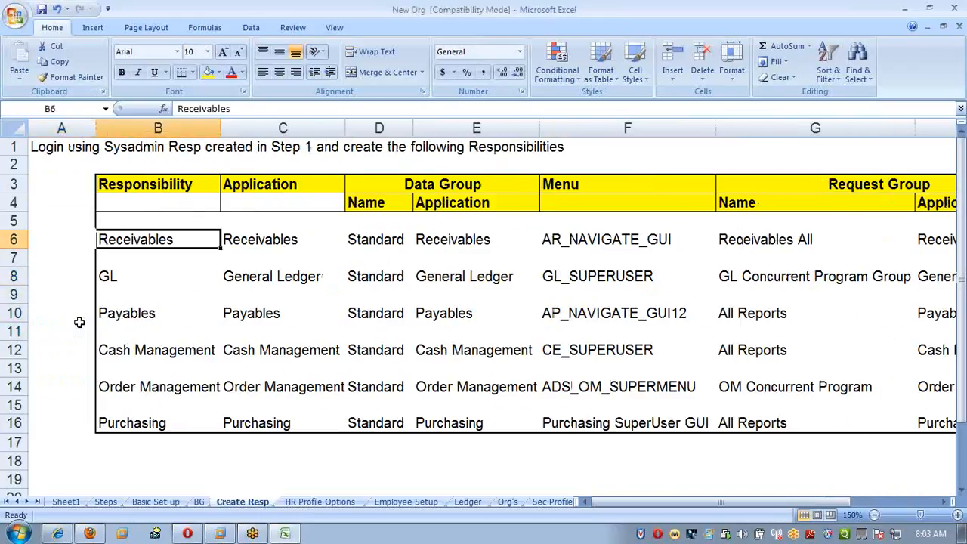
scroll(151, 321, "down", 5)
left_click_drag(132, 236, 492, 317)
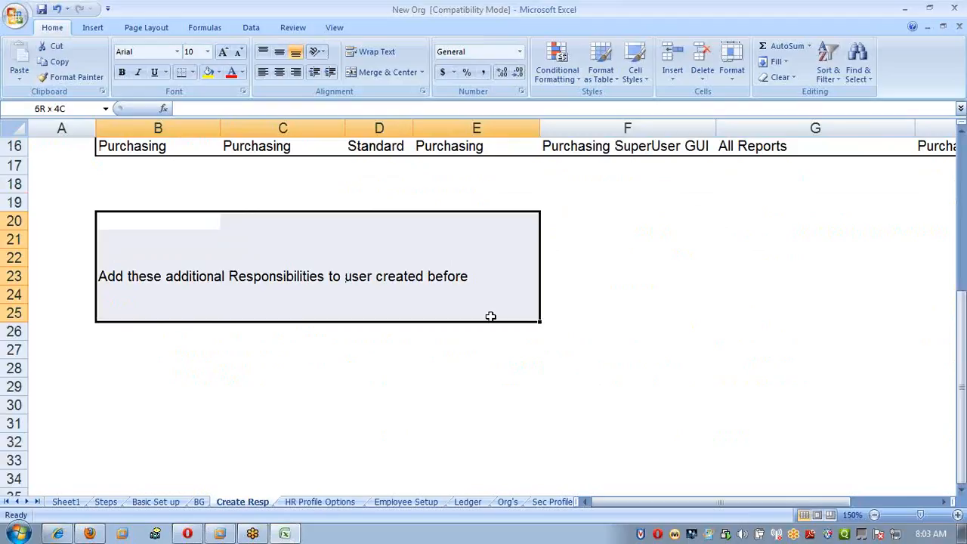
left_click(492, 316)
left_click(405, 294)
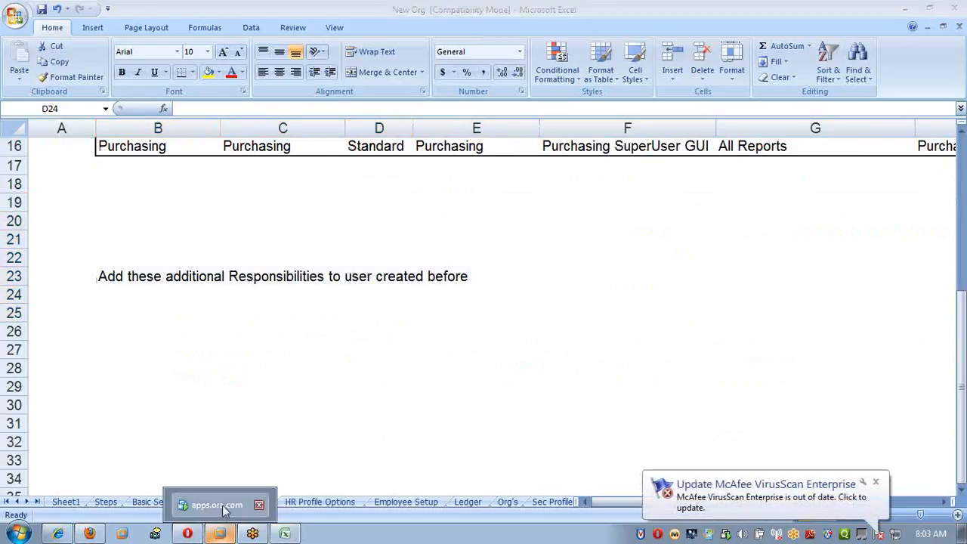
Return to Oracle Applications, close the Responsibilities form and open the form for defining users under Security.
left_click(221, 534)
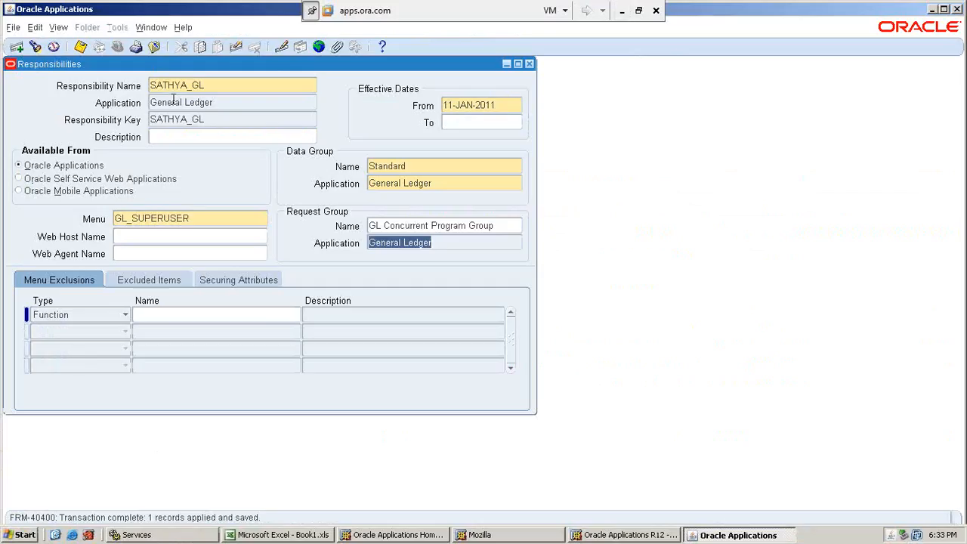
left_click(530, 65)
left_click(76, 287)
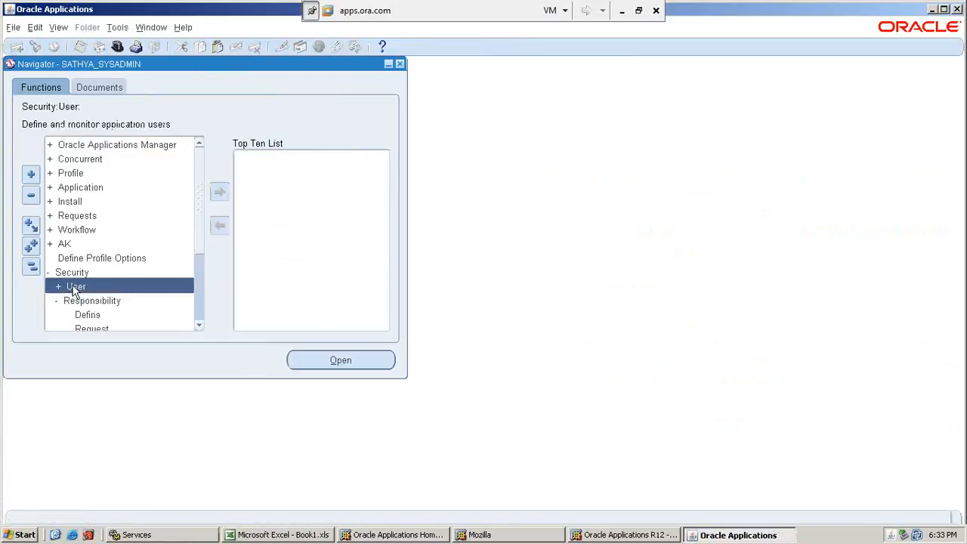
double_click(76, 287)
double_click(75, 296)
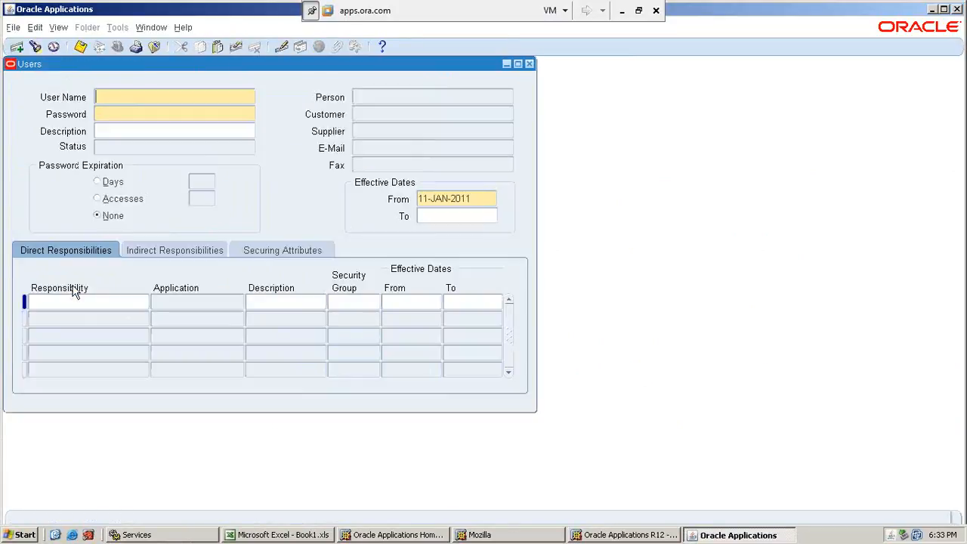
Query the Users form for the user name SATHYA.
key("F11")
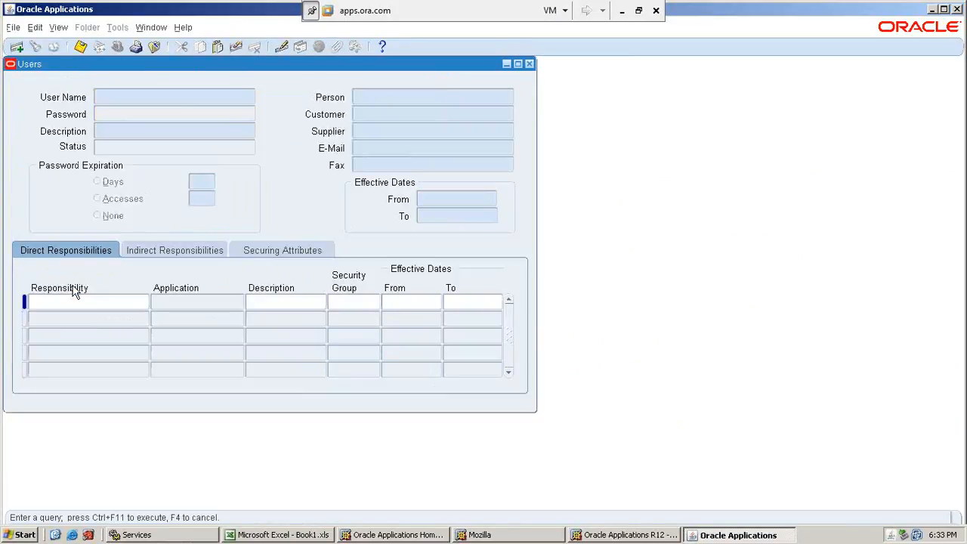
type("SATHYA")
key("ctrl+F11")
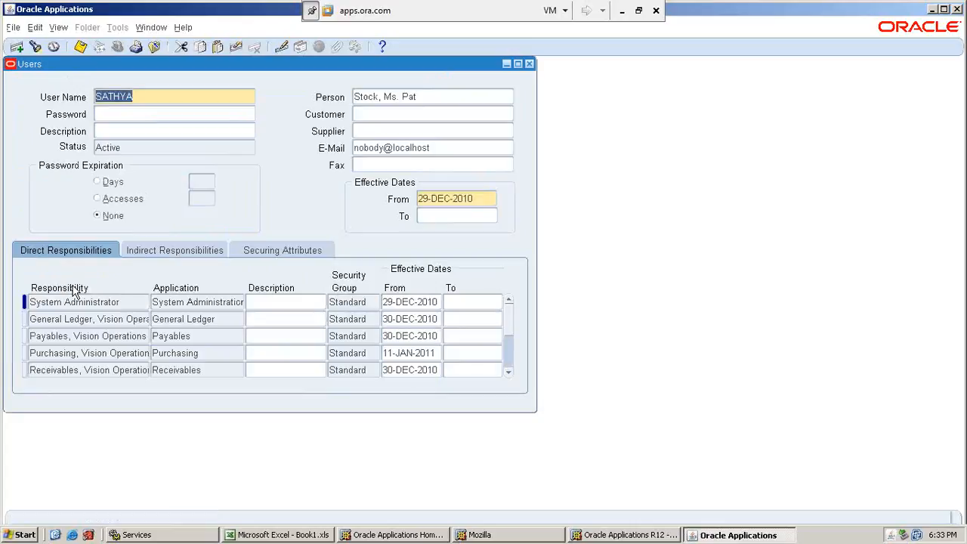
Query the Users form for the SATHYA_NEW user with the pattern SATHYA%NEW%.
key("F11")
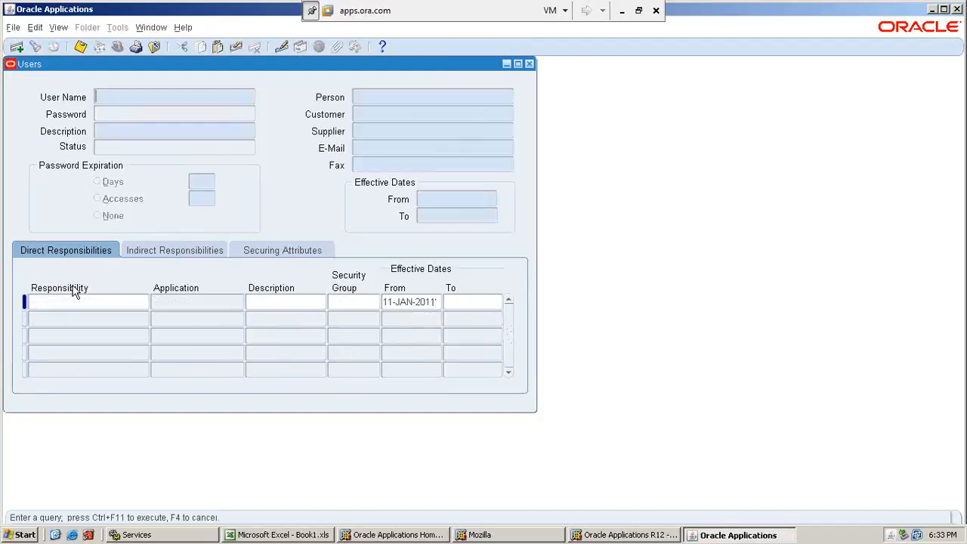
type("SATHYA%NEW%")
key("ctrl+F11")
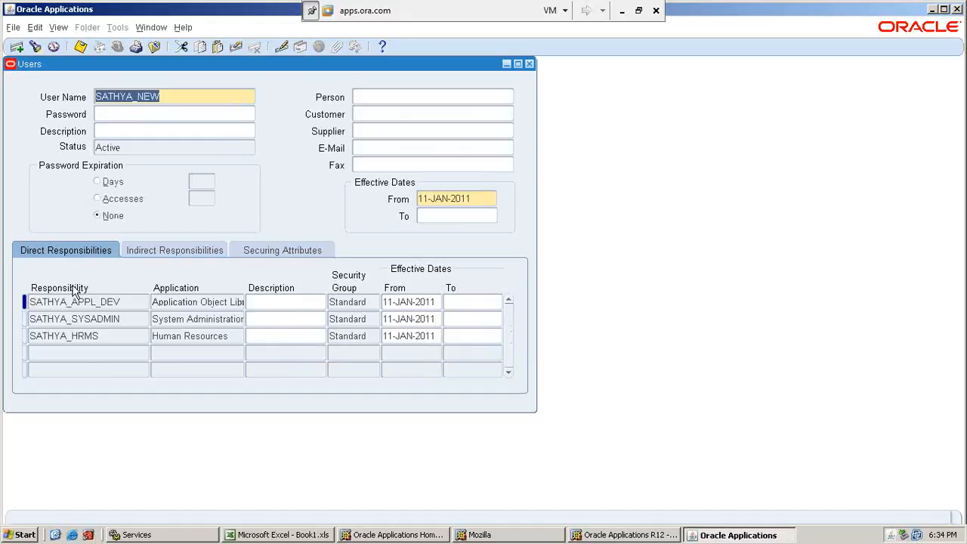
Add the SATHYA_AP responsibility to the SATHYA_NEW user's direct responsibilities.
left_click(102, 349)
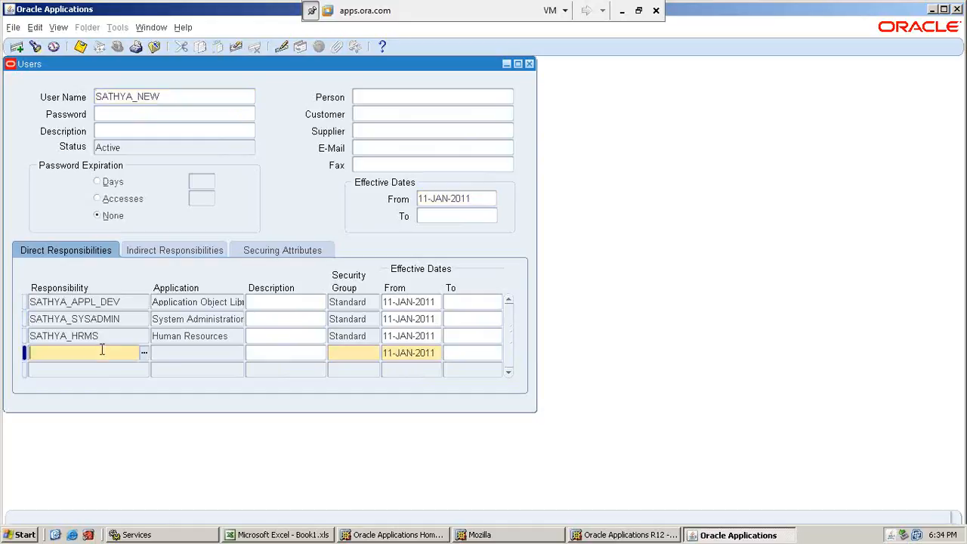
type("SATHY")
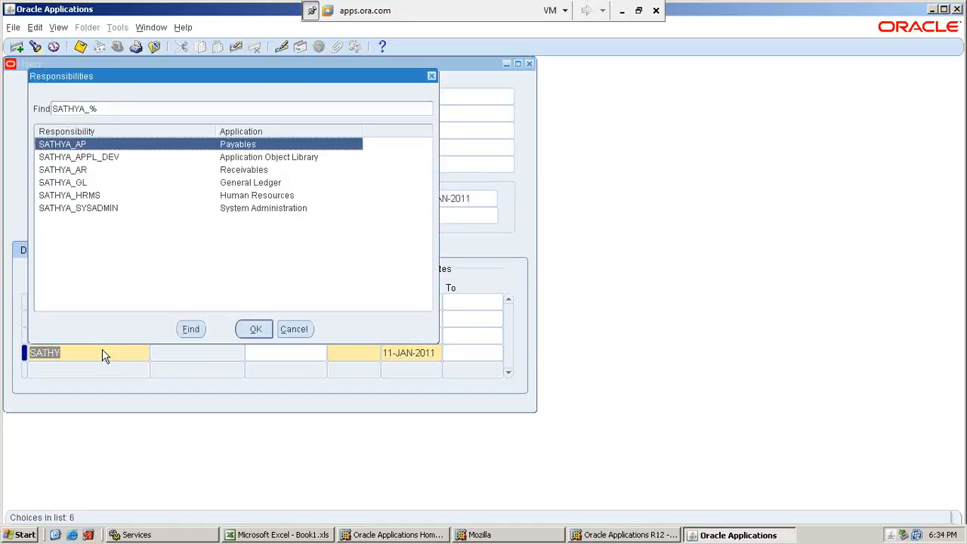
key("Return")
Add the SATHYA_AR responsibility in the next row of the SATHYA_NEW user's direct responsibilities.
key("Down")
type("SATH")
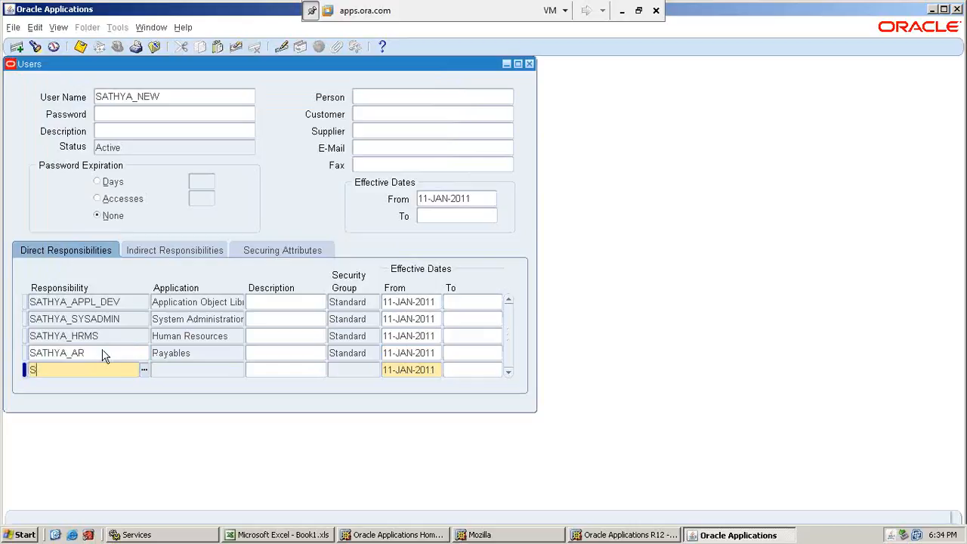
type("Y")
key("Tab")
key("Down")
key("Down")
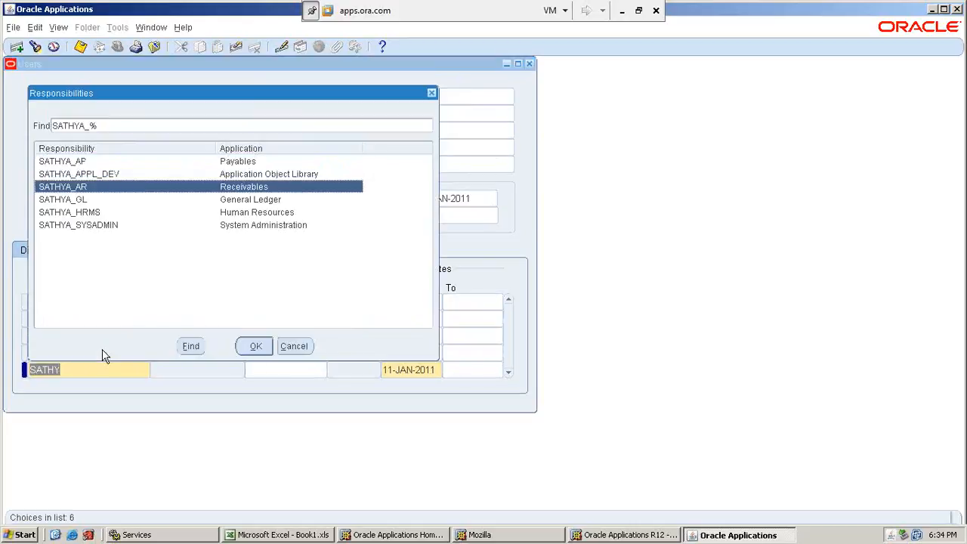
key("Return")
Add the SATHYA_GL responsibility below SATHYA_AR for the SATHYA_NEW user.
key("Down")
type("SATH")
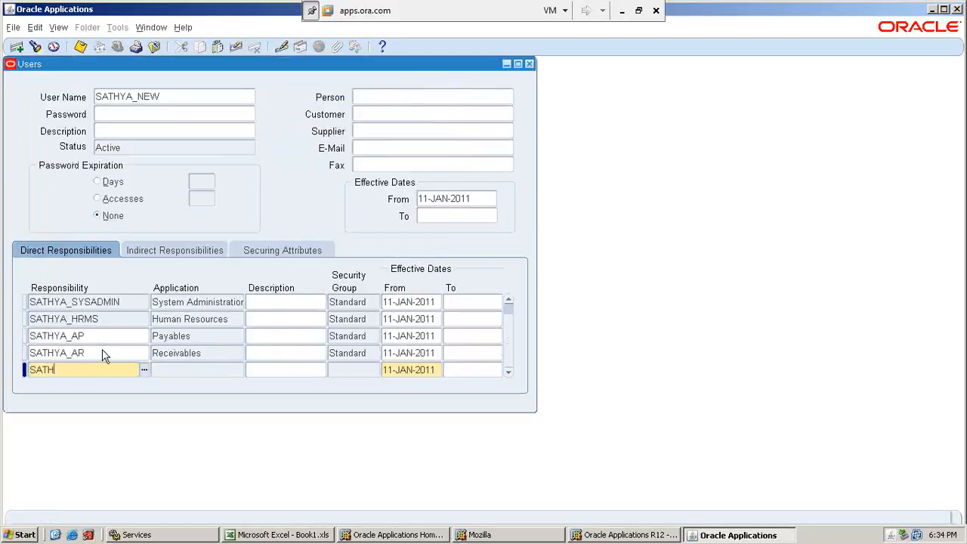
key("Tab")
key("Down")
key("Down")
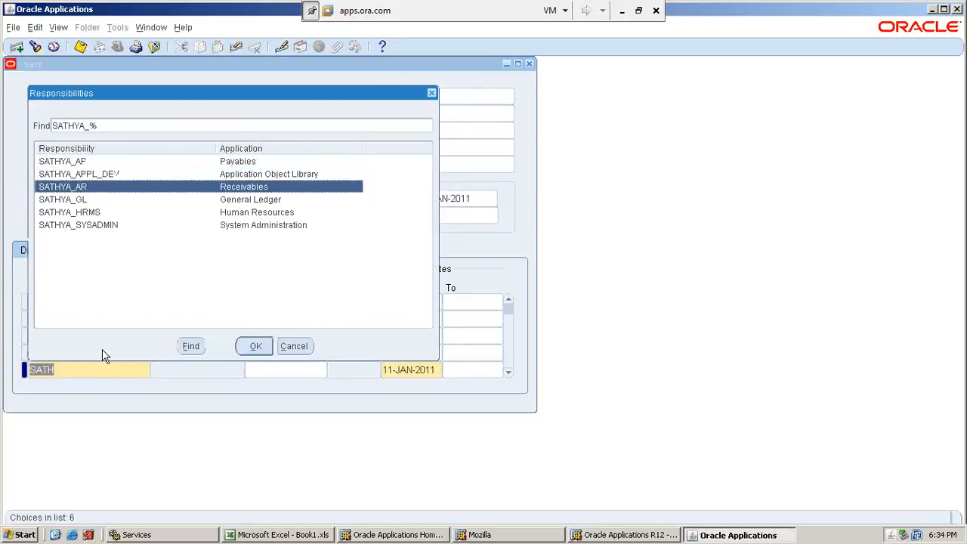
key("Down")
key("Return")
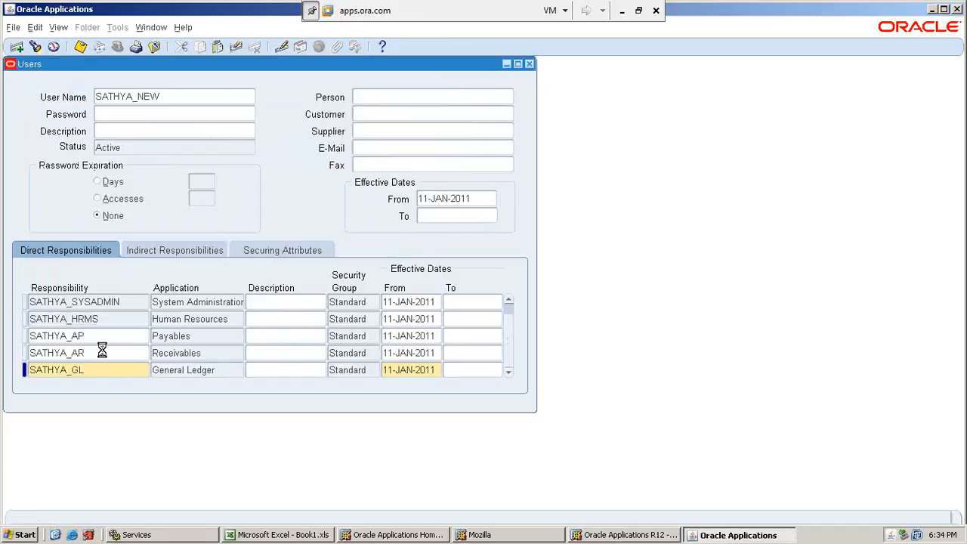
Save the SATHYA_NEW user's responsibilities and, after closing the Users form, display the list of responsibilities available for switching.
left_click(78, 48)
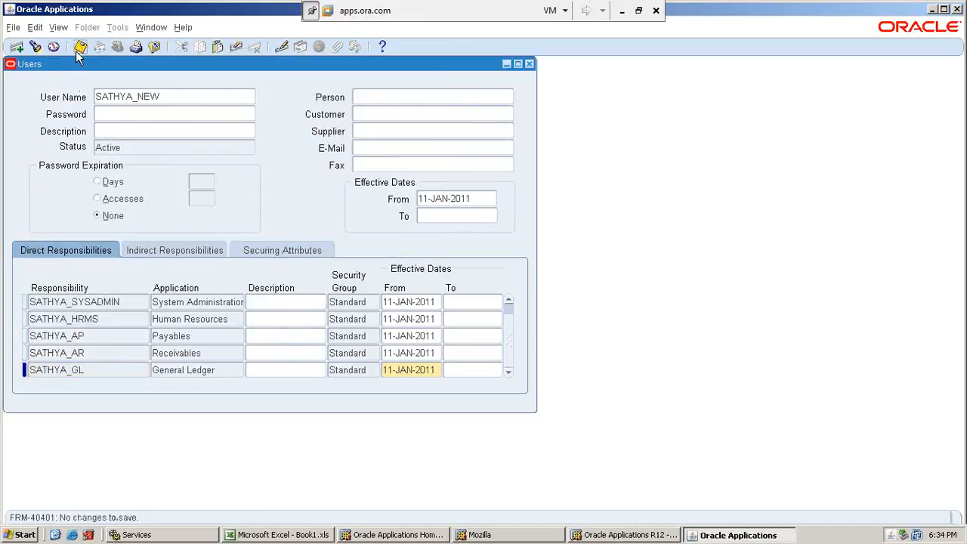
left_click(529, 64)
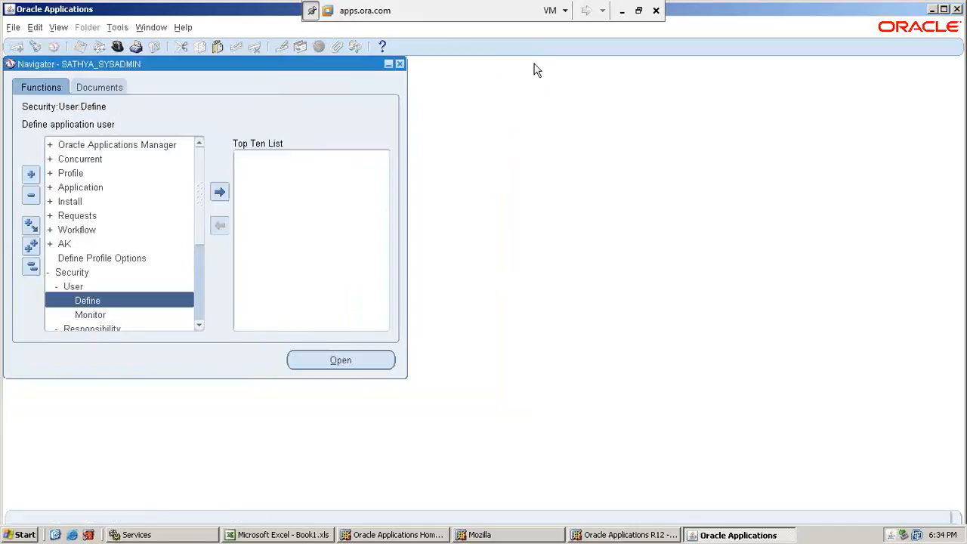
left_click(117, 46)
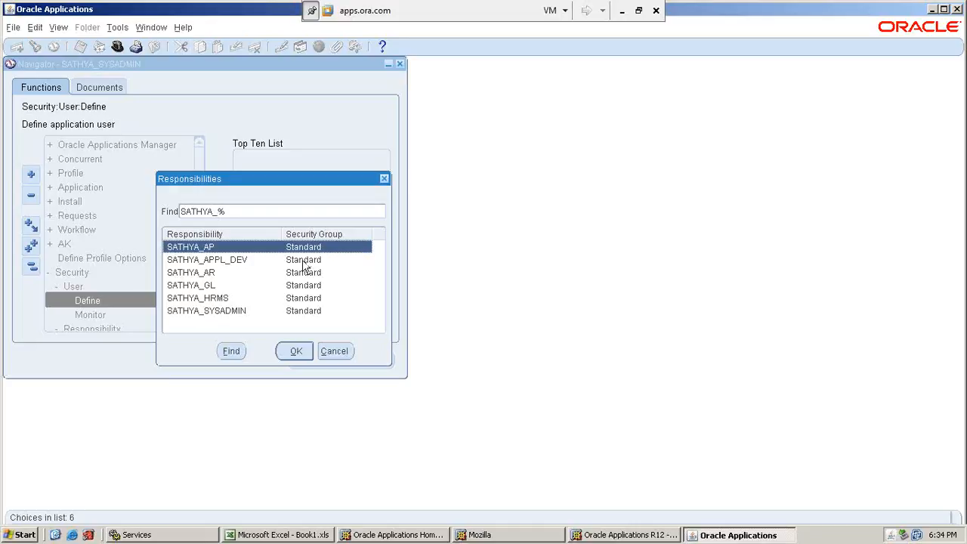
Switch to the Excel workbook and review the responsibilities table from the beginning of the Create Resp sheet.
left_click(623, 12)
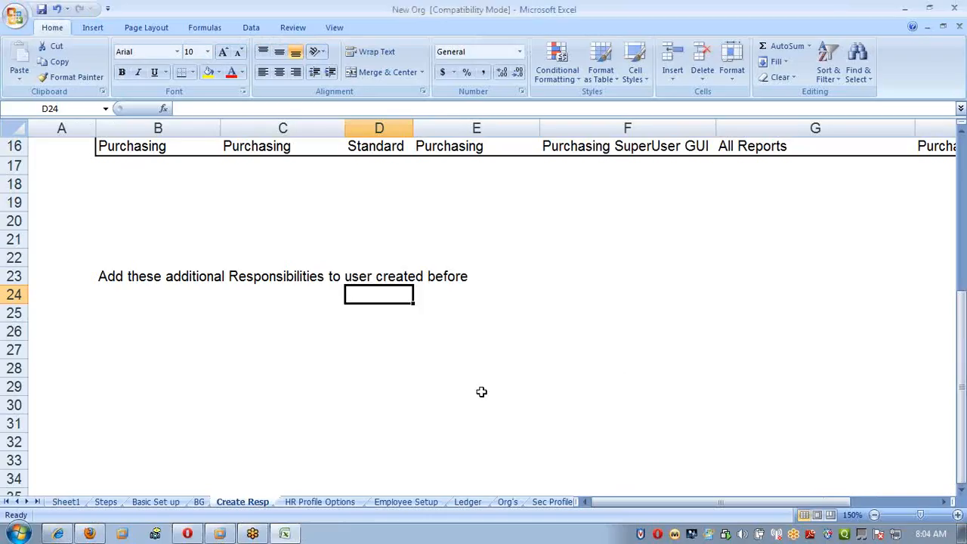
key("ctrl+Home")
key("Right")
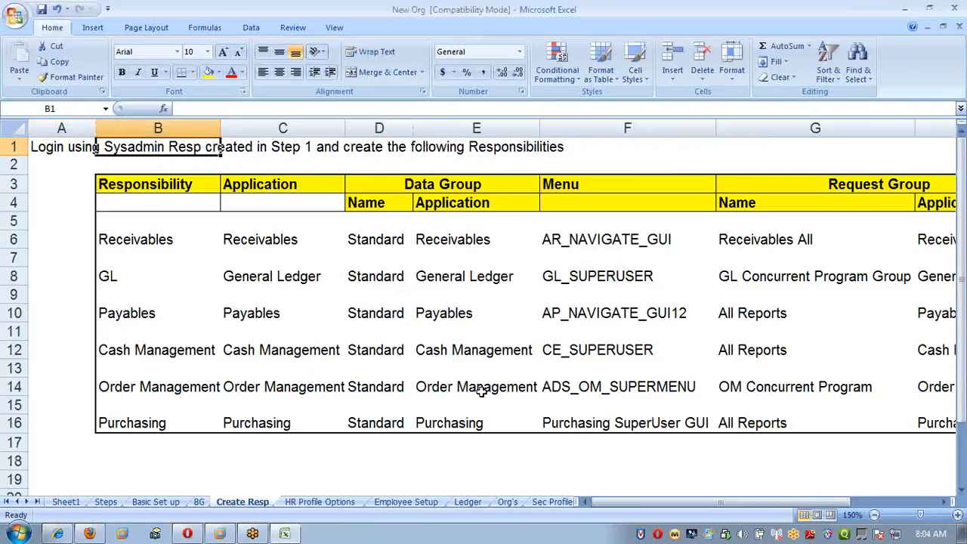
left_click(956, 40)
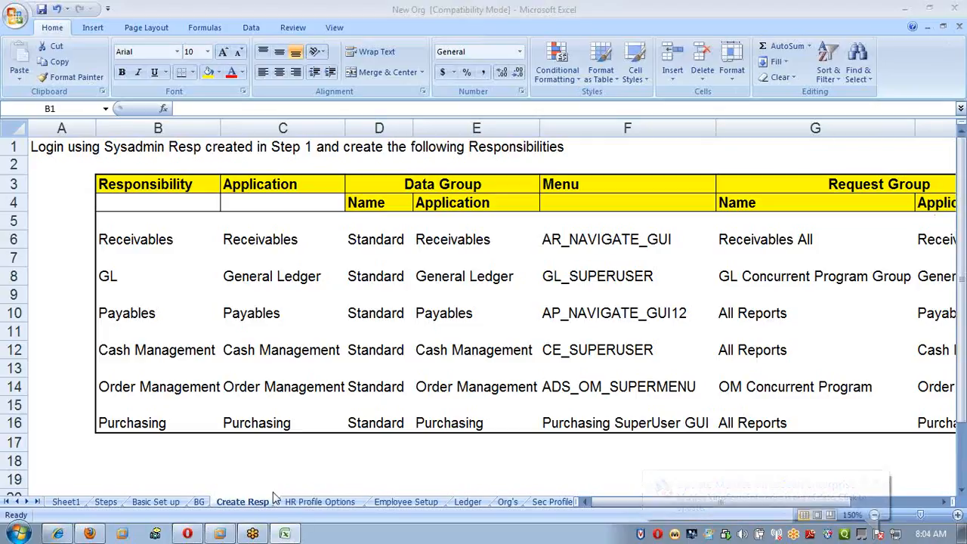
left_click(156, 502)
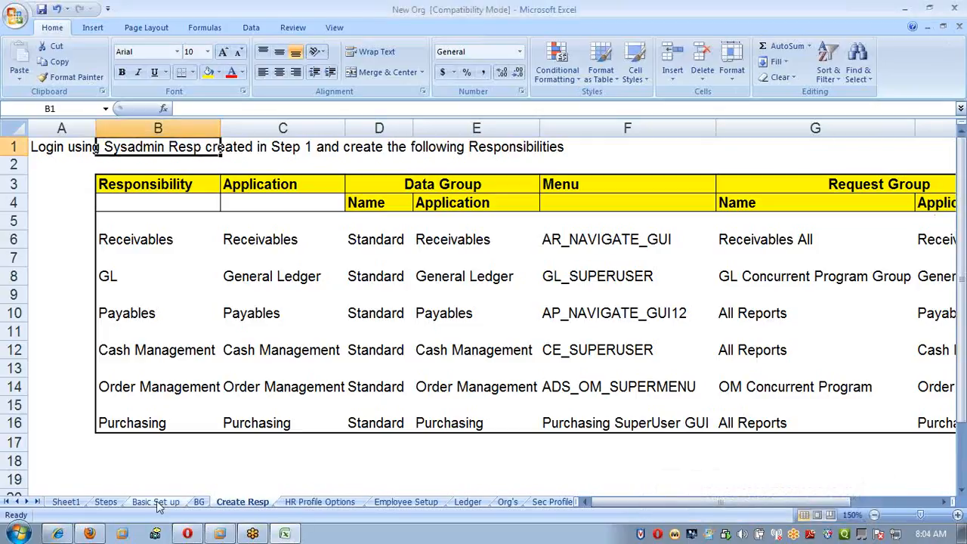
left_click(50, 349)
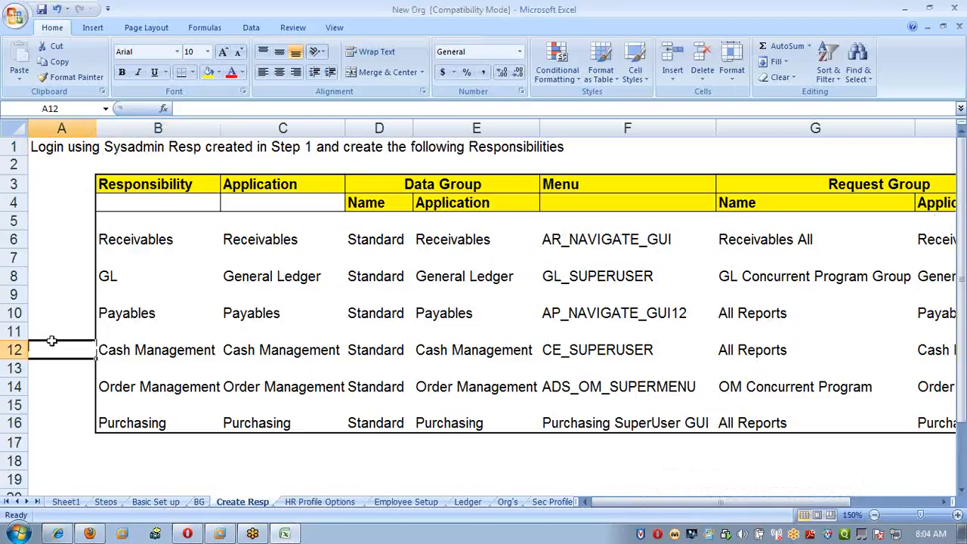
Open the Basic Set up sheet and review its Human Resources and System Administrator responsibilities and the Step 2 user instruction.
left_click(137, 504)
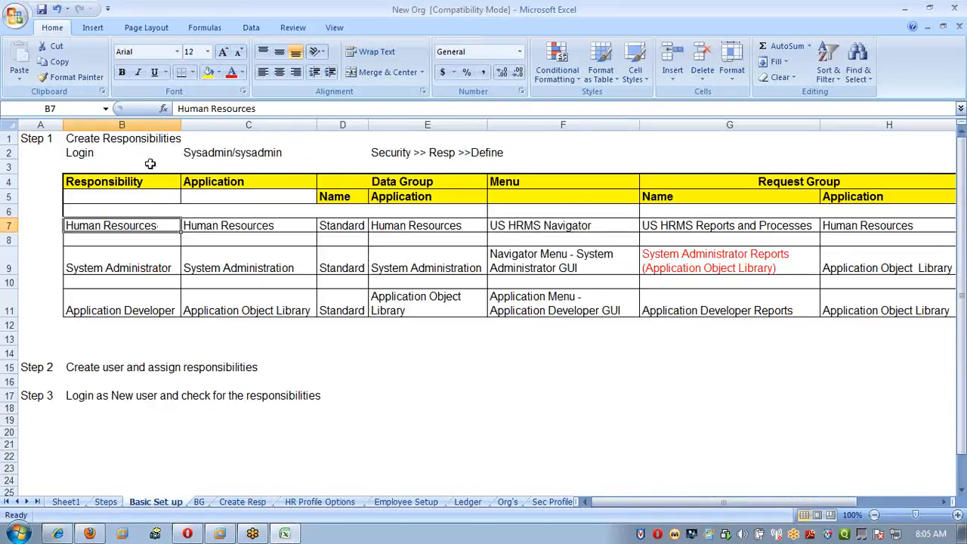
left_click(110, 265)
left_click(205, 368)
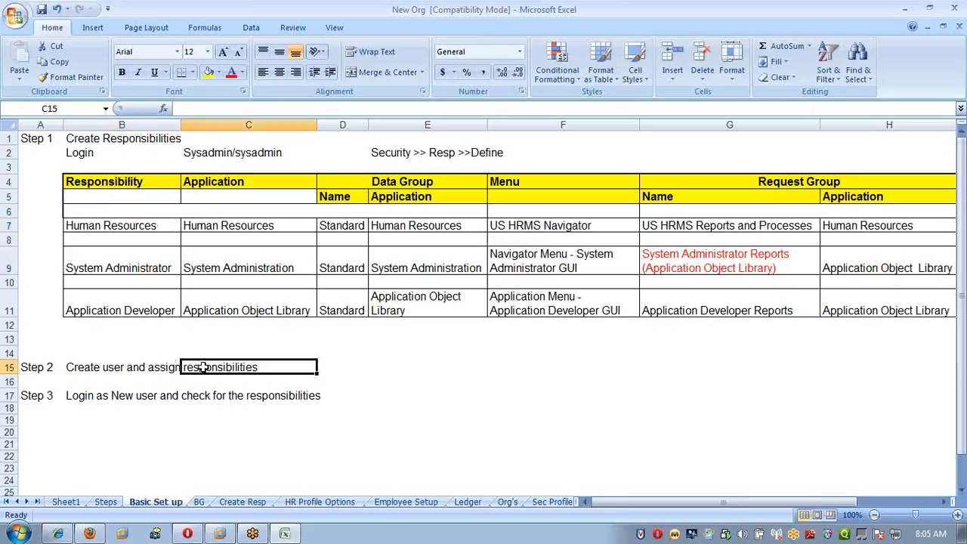
left_click(115, 370)
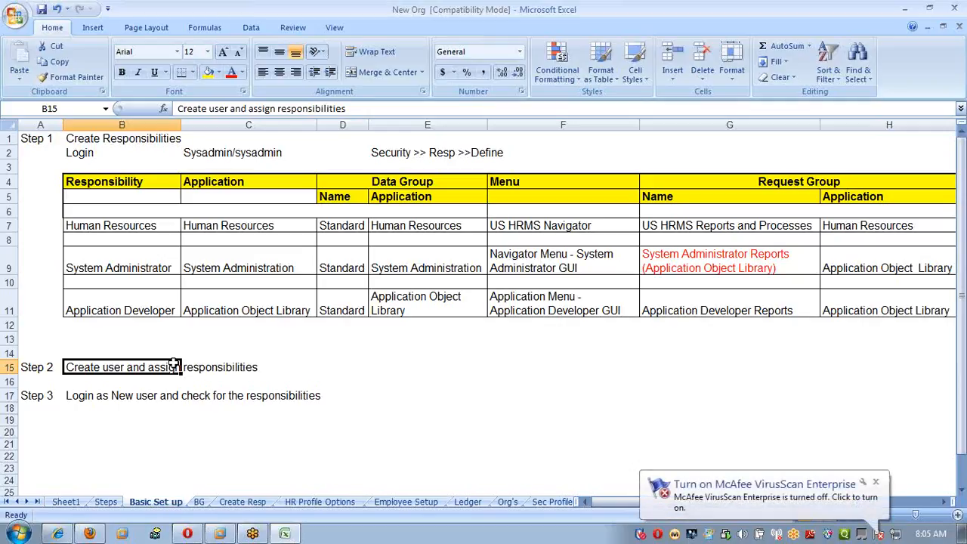
left_click(102, 227)
left_click(108, 270)
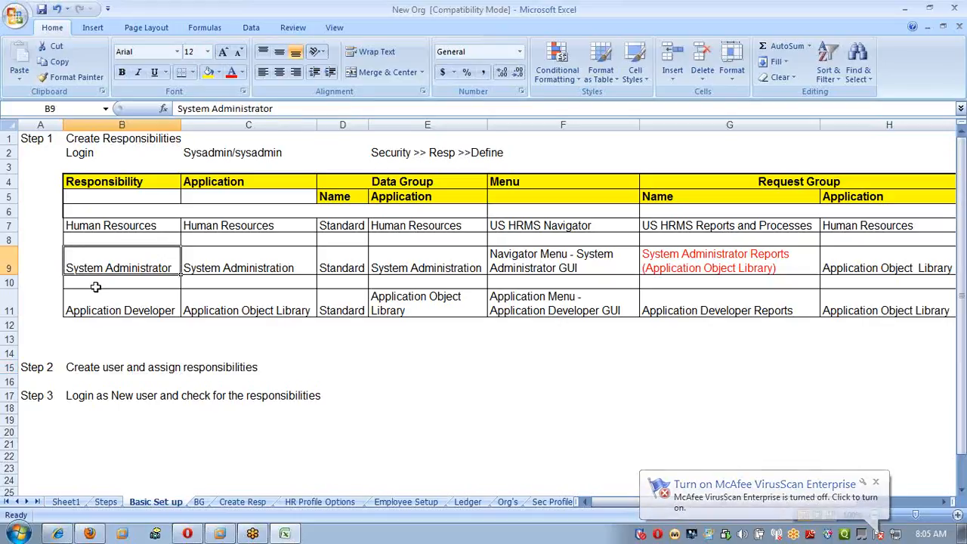
left_click(114, 226)
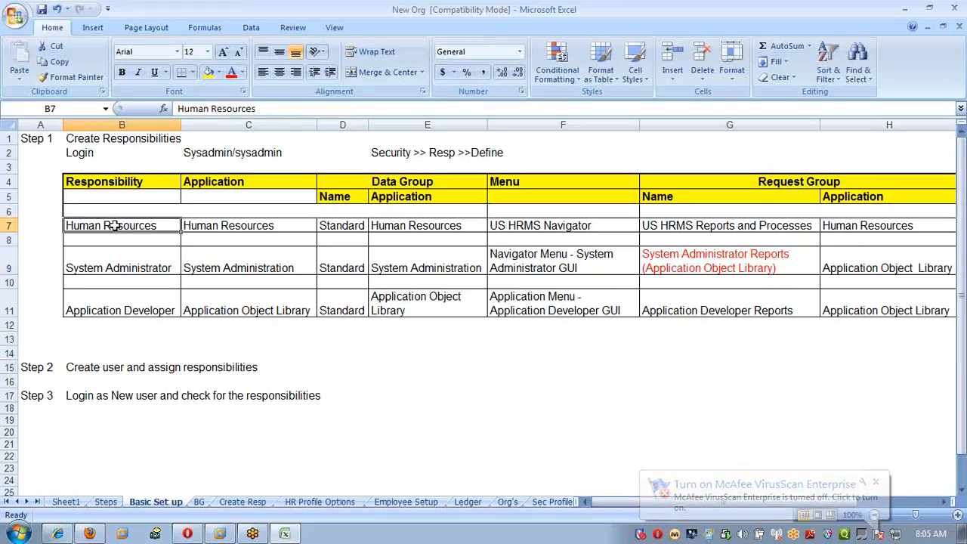
left_click(125, 257)
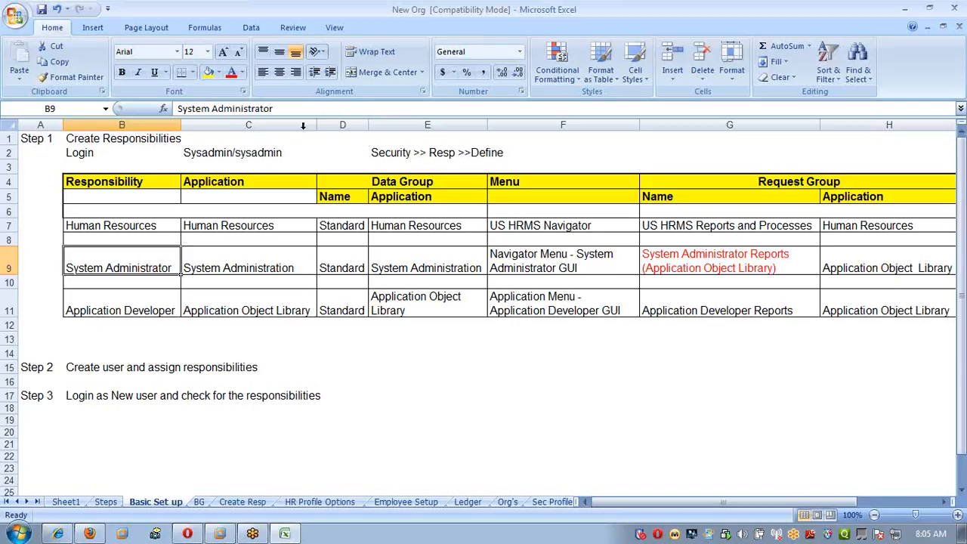
Review the Human Resources and System Administrator responsibilities and the Step 2 and Step 3 instructions on the Basic Set up sheet.
left_click(155, 225)
left_click(155, 266)
left_click(141, 224)
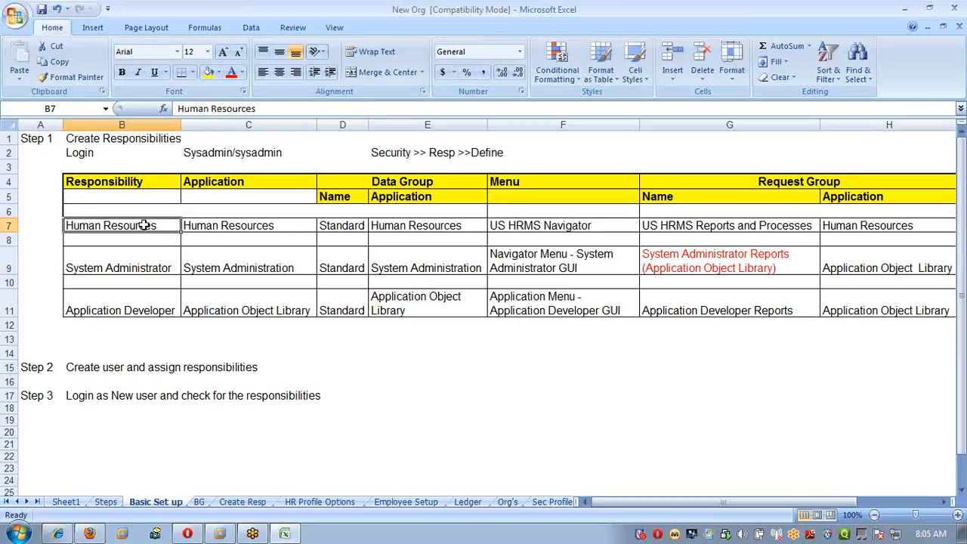
left_click(150, 266)
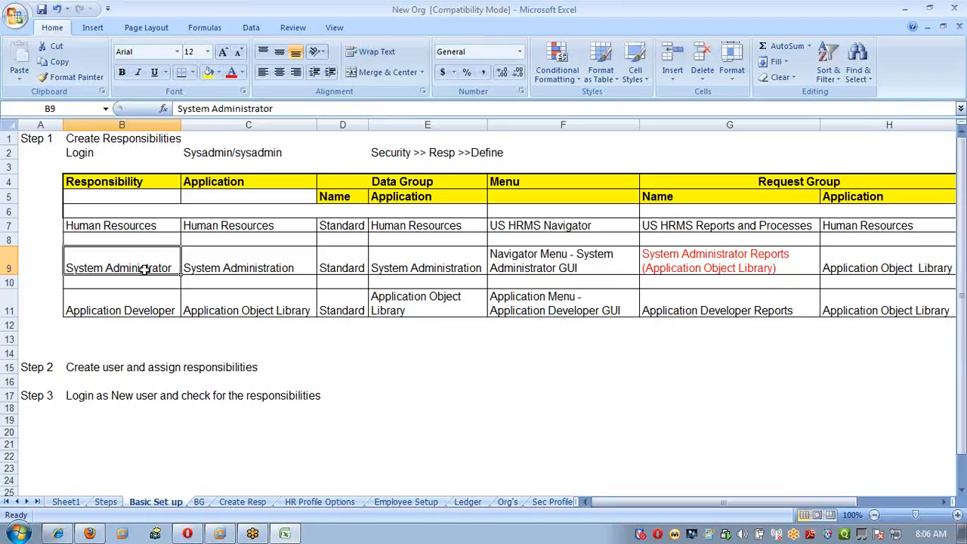
left_click(149, 227)
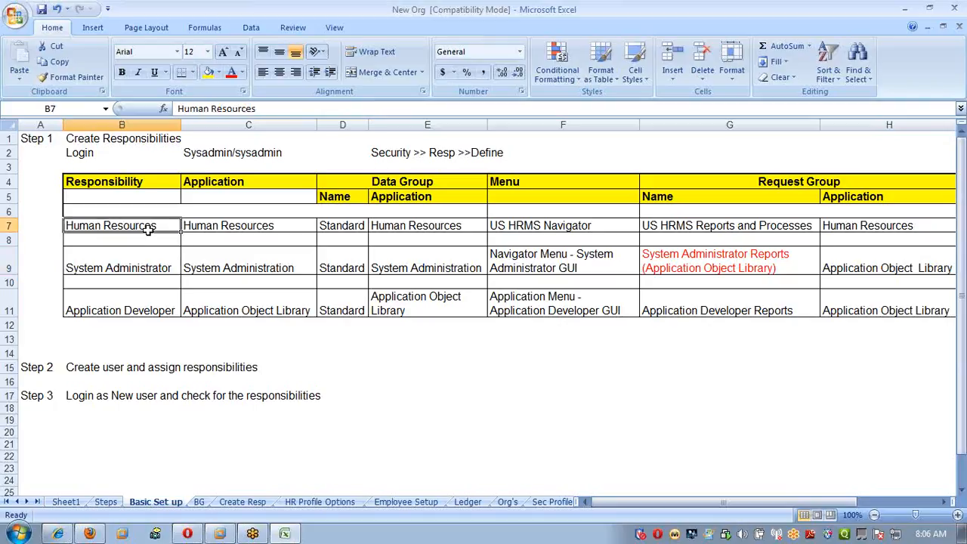
left_click(153, 271)
left_click(162, 264)
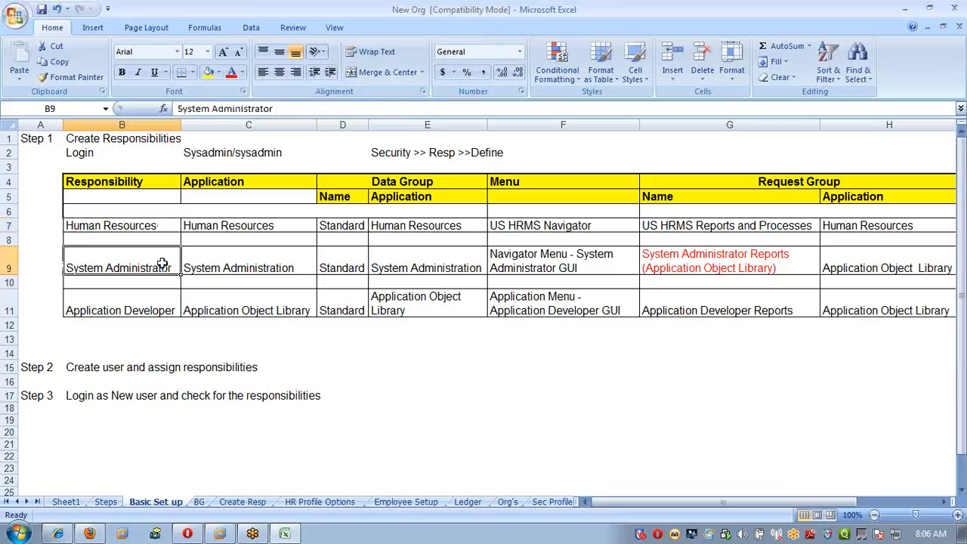
left_click(208, 391)
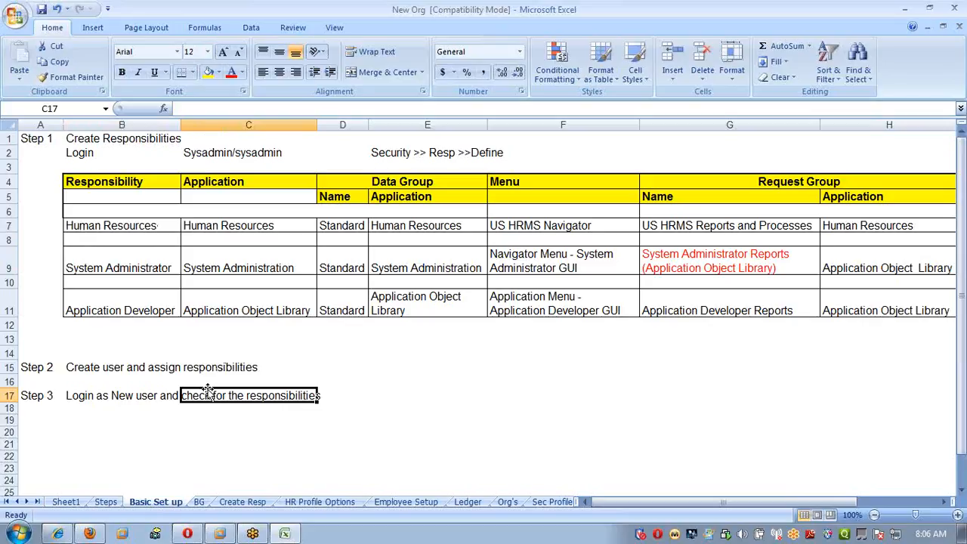
left_click(137, 256)
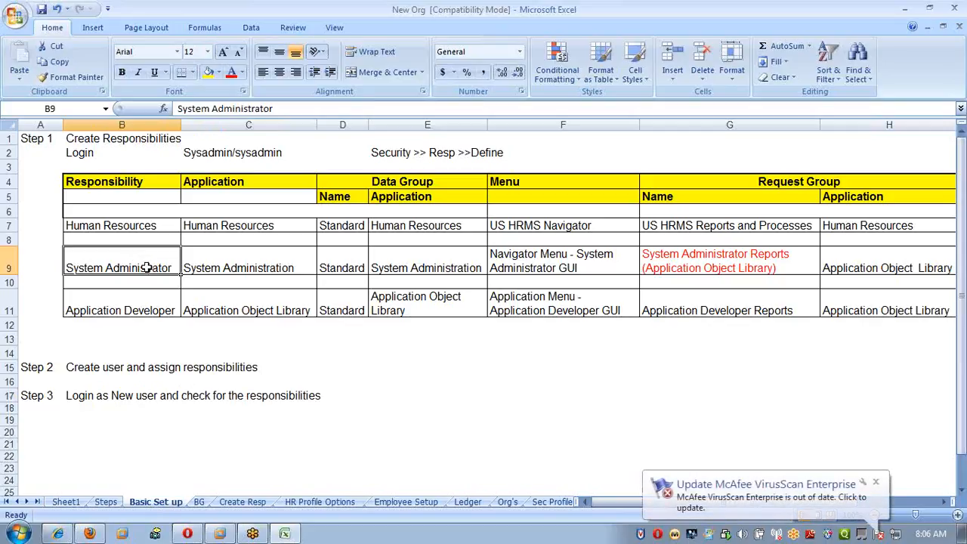
left_click(218, 153)
left_click(143, 227)
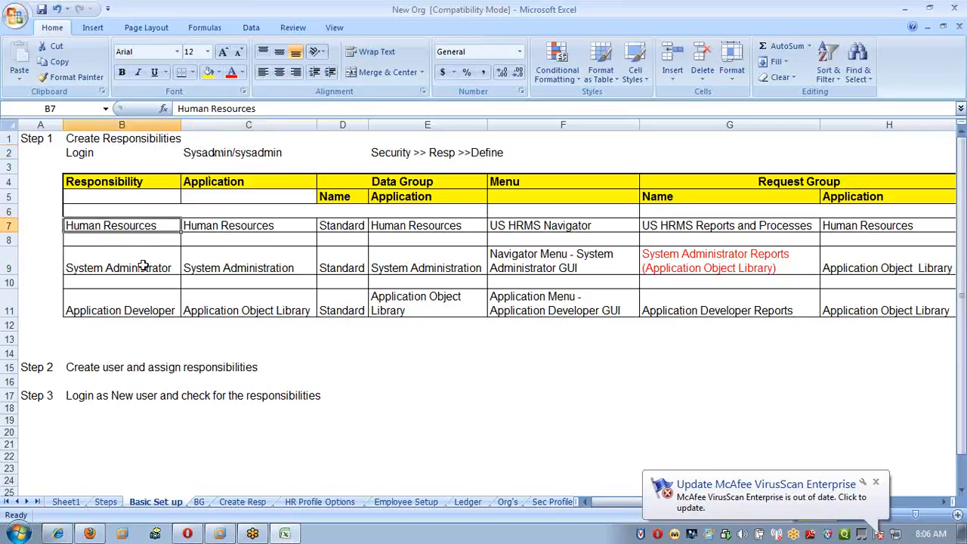
left_click(144, 266)
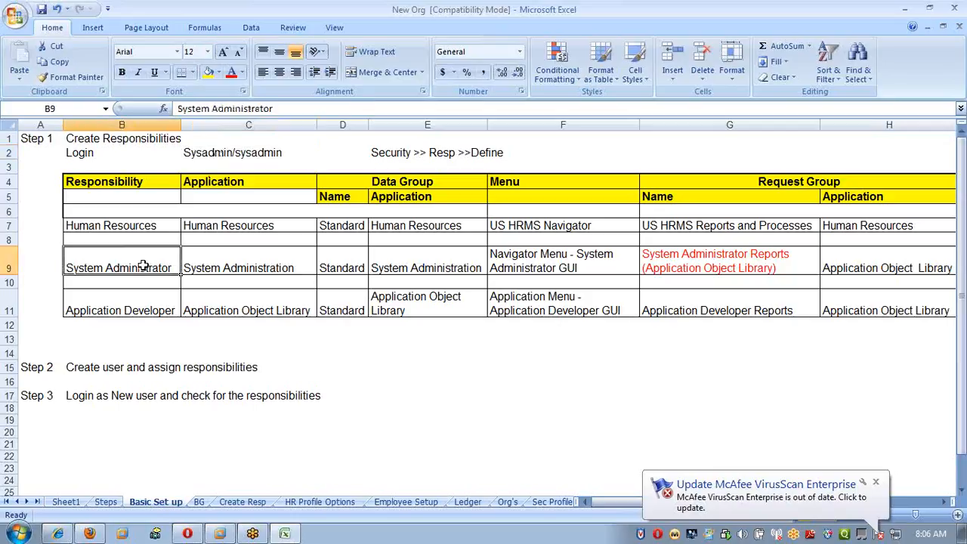
left_click(143, 367)
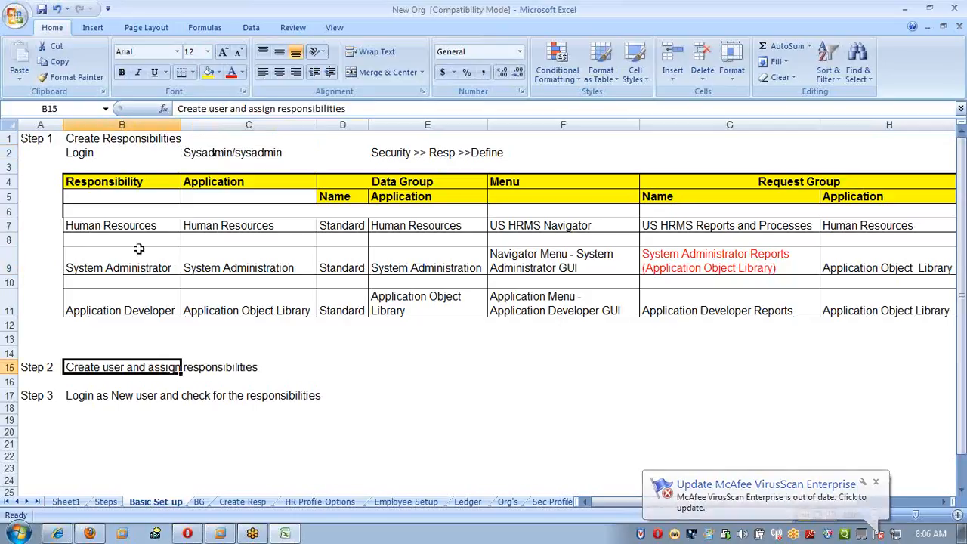
Review the new business group details on the BG sheet and return to the Create Resp sheet.
left_click(198, 502)
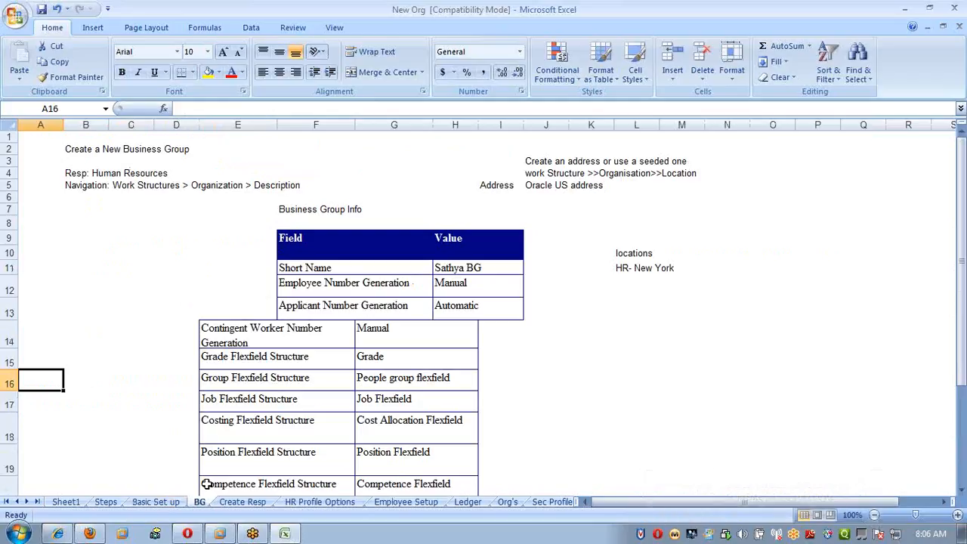
left_click(242, 502)
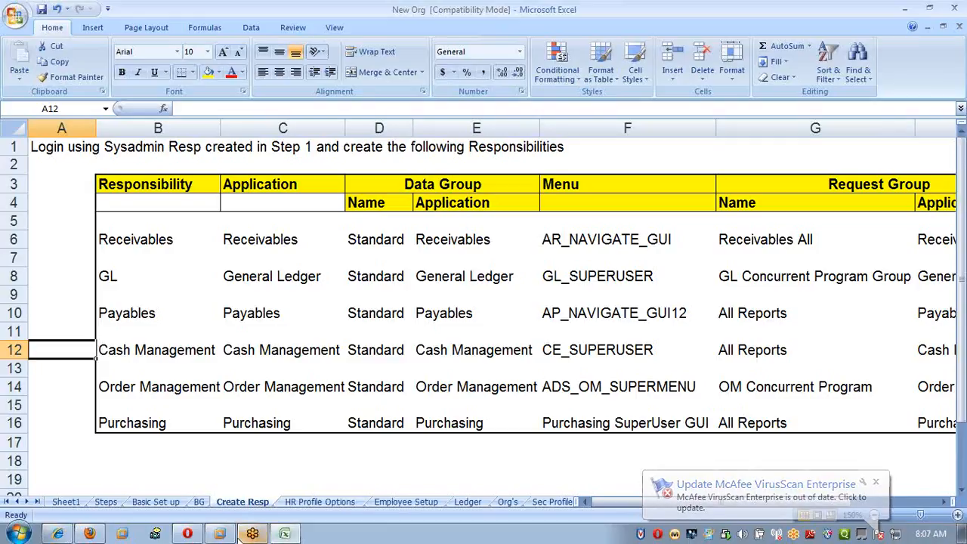
Switch to Oracle Applications, dismiss the responsibilities list and select the Define function for Security Responsibility in the Navigator.
left_click(231, 514)
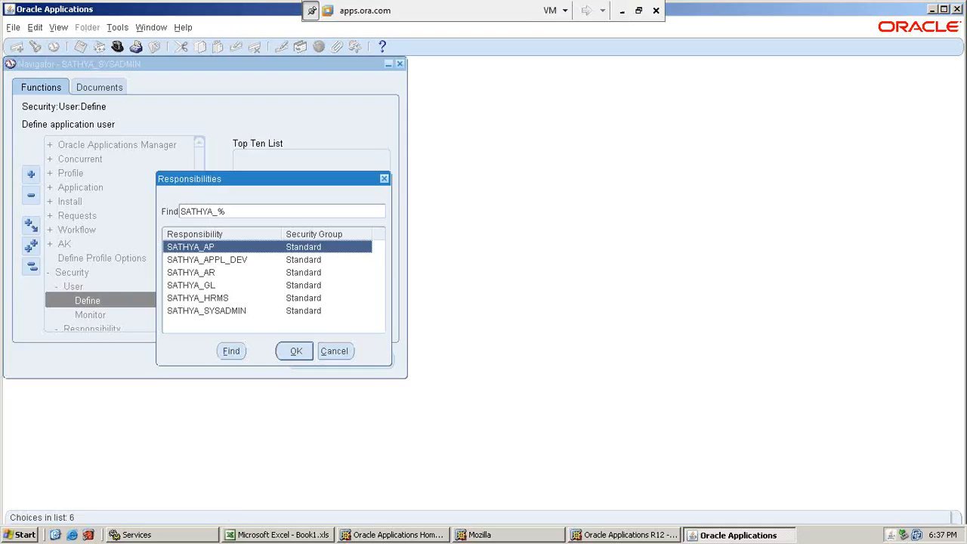
left_click(335, 351)
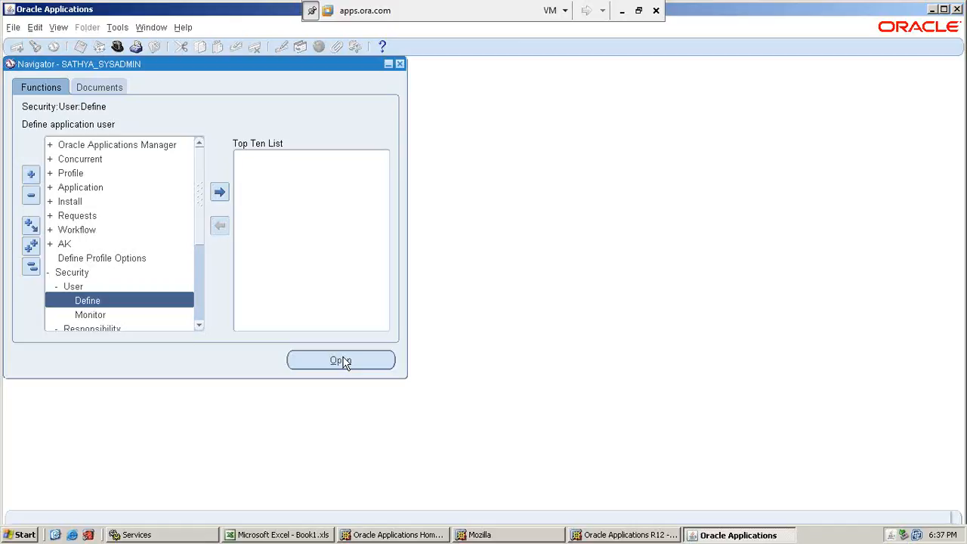
left_click(199, 326)
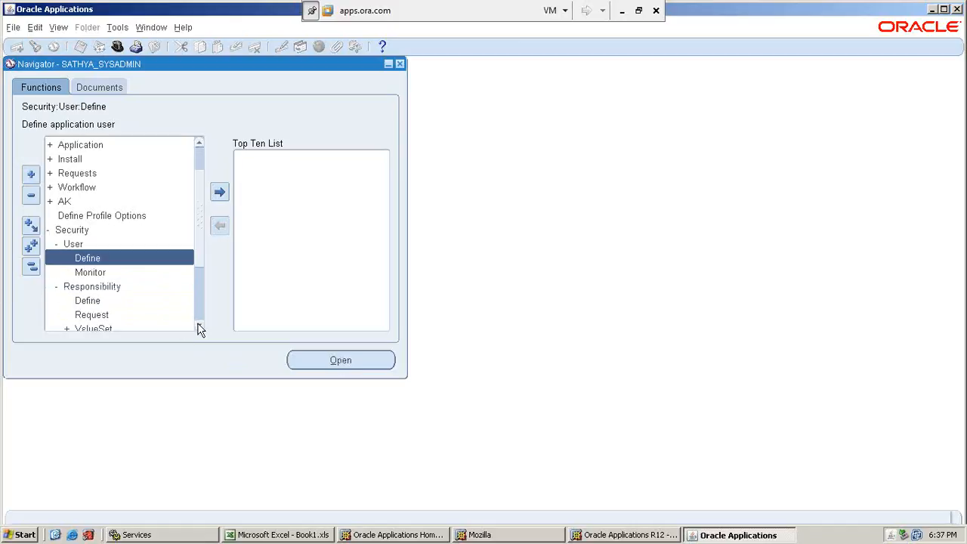
left_click(108, 302)
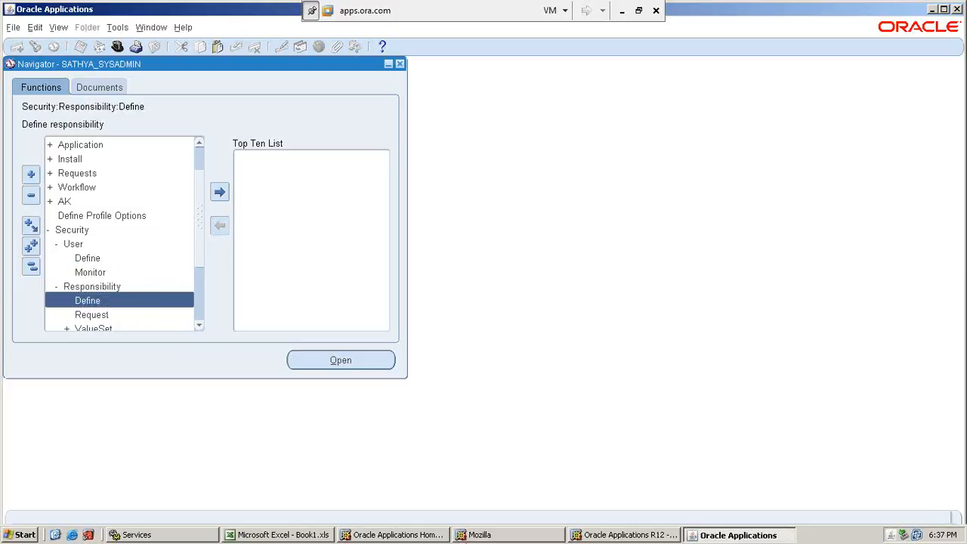
Switch to the Oracle Applications Home Page in Mozilla and view the responsibilities listed for the SATHYA_NEW user.
left_click(393, 535)
scroll(639, 302, "up", 8)
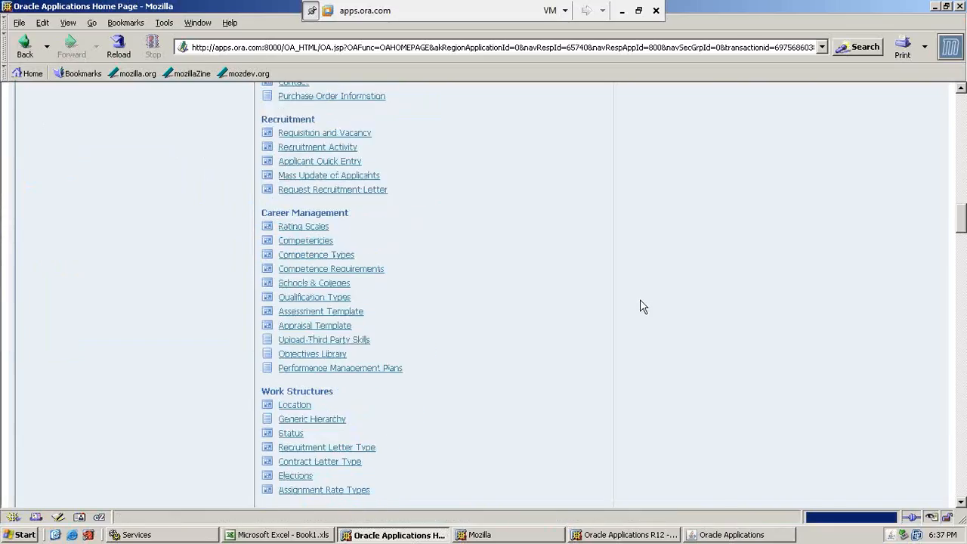
scroll(641, 300, "up", 20)
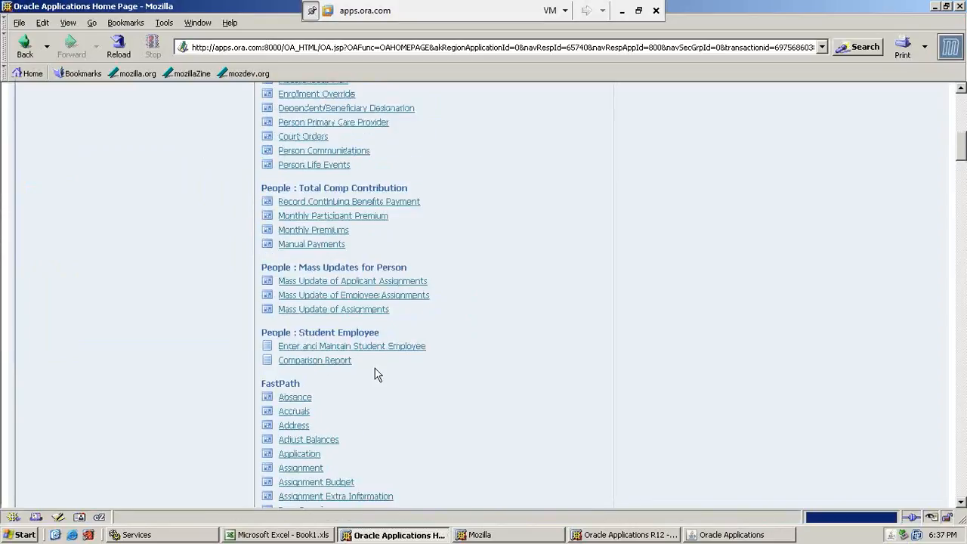
scroll(555, 302, "up", 8)
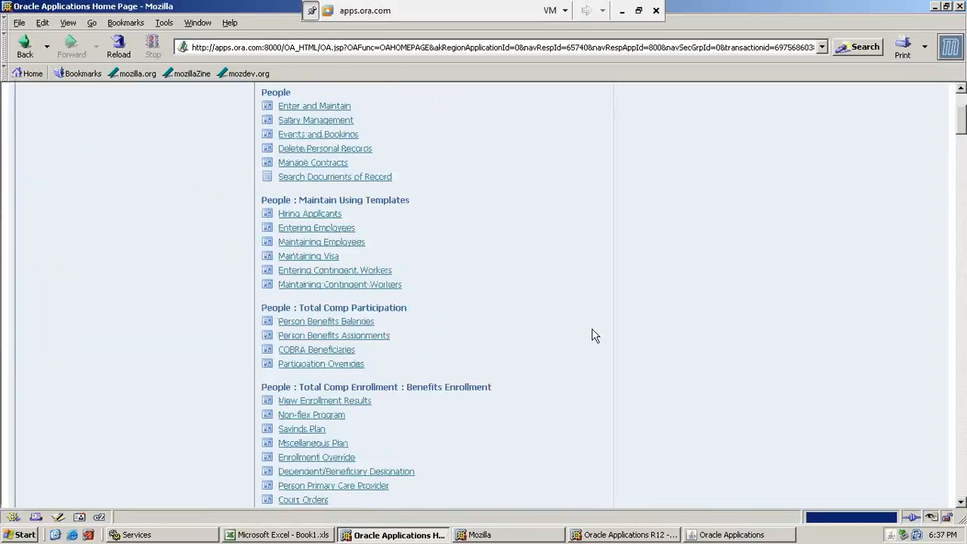
scroll(594, 335, "up", 4)
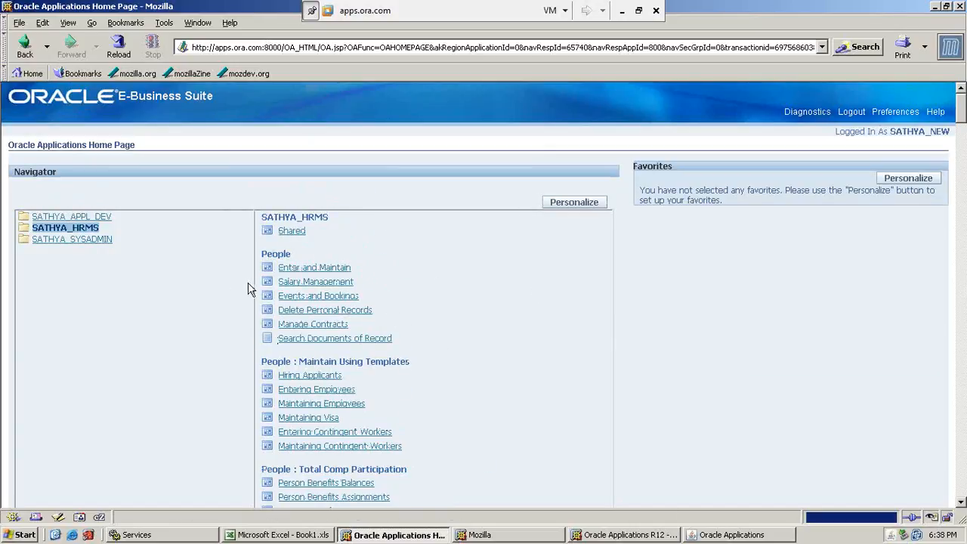
Return to the Excel workbook and review the Cash Management, Order Management and Purchasing responsibilities on the Create Resp sheet.
left_click(620, 11)
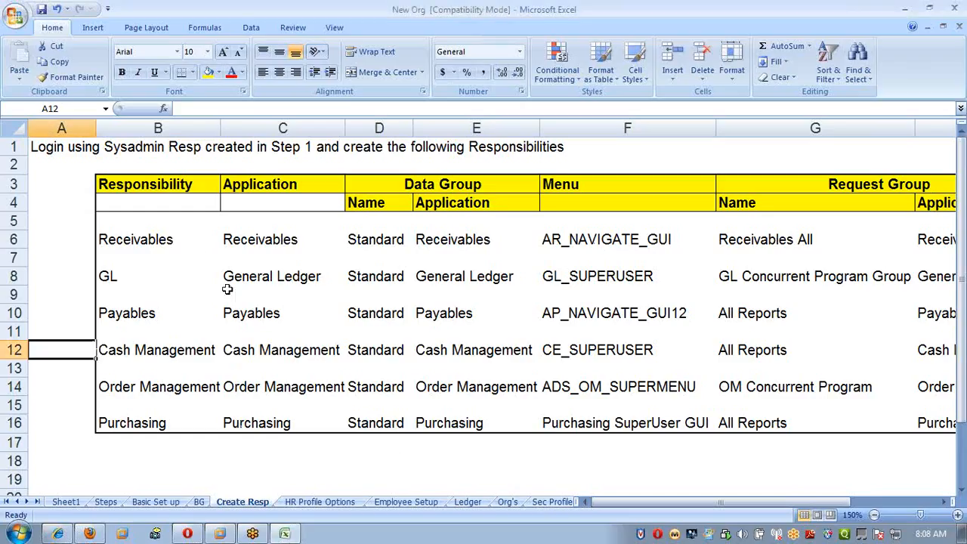
left_click_drag(183, 352, 186, 476)
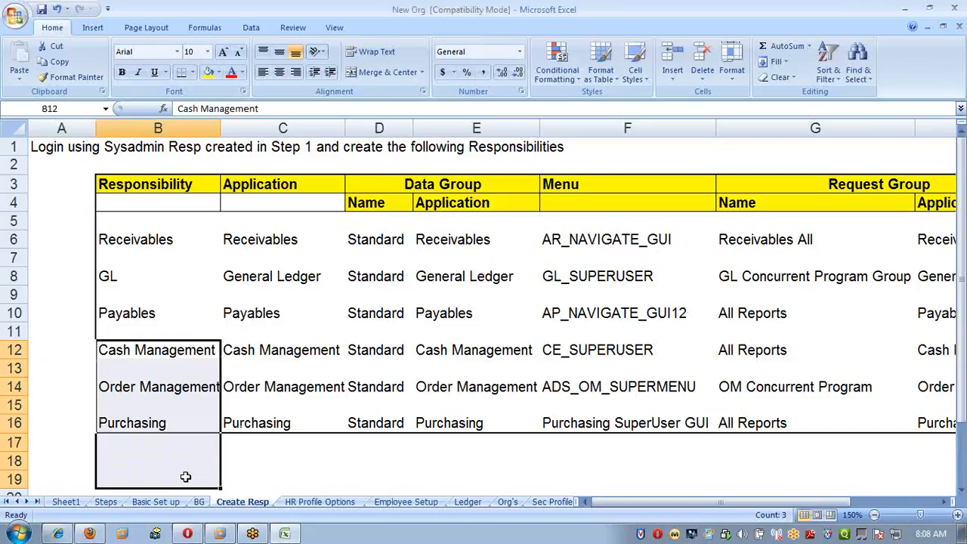
left_click(492, 455)
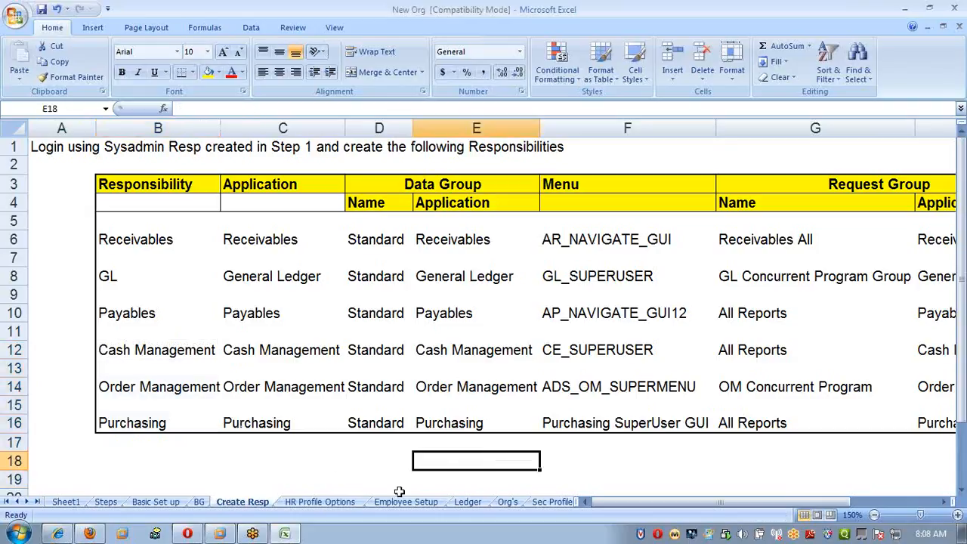
On the HR Profile Options sheet, enter user1, user2 and user3 in cells L9 to L11.
left_click(325, 503)
scroll(494, 427, "up", 2)
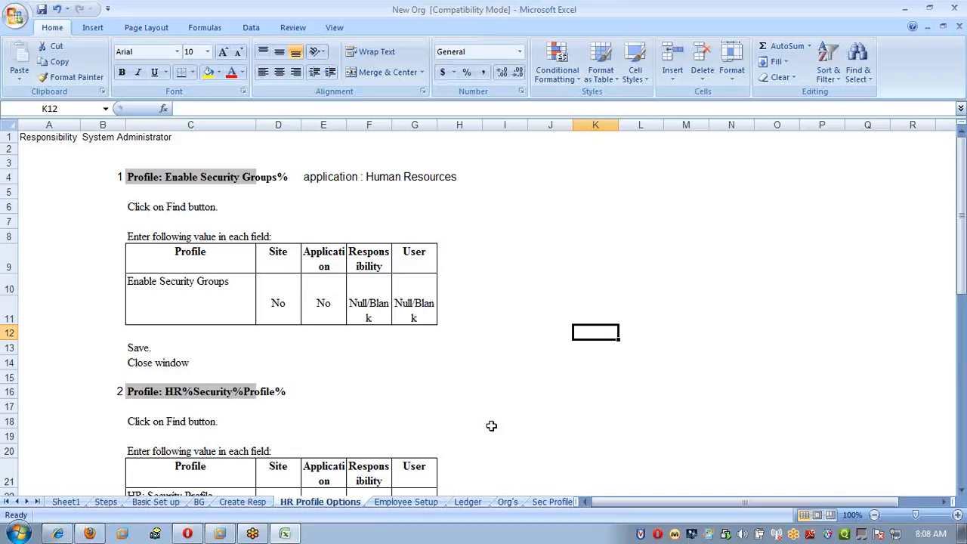
left_click(643, 247)
type("user")
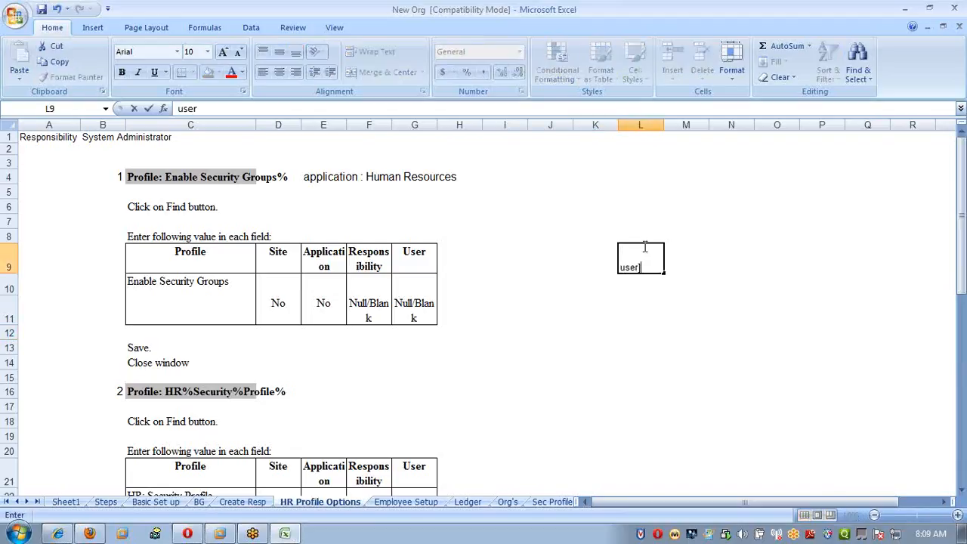
key("BackSpace")
type("1")
key("Return")
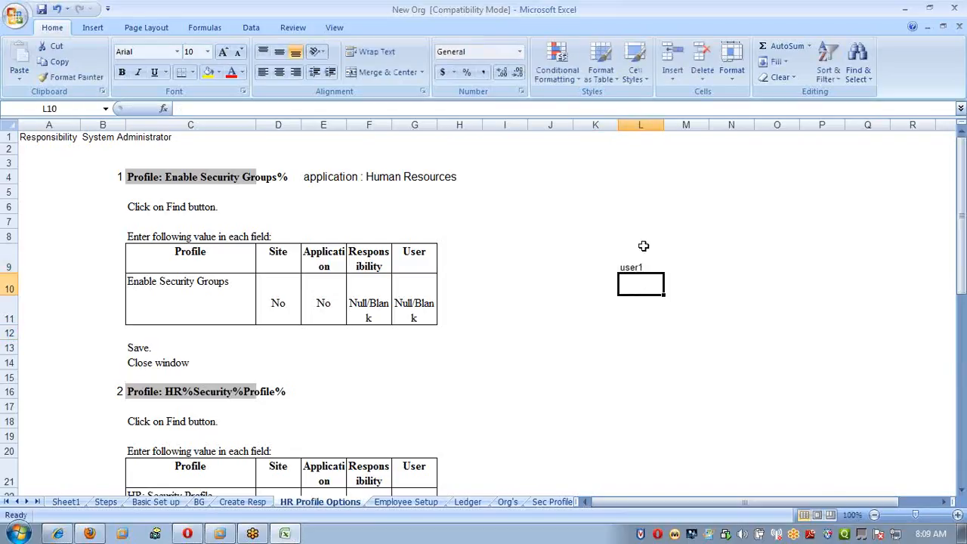
type("user2")
key("Return")
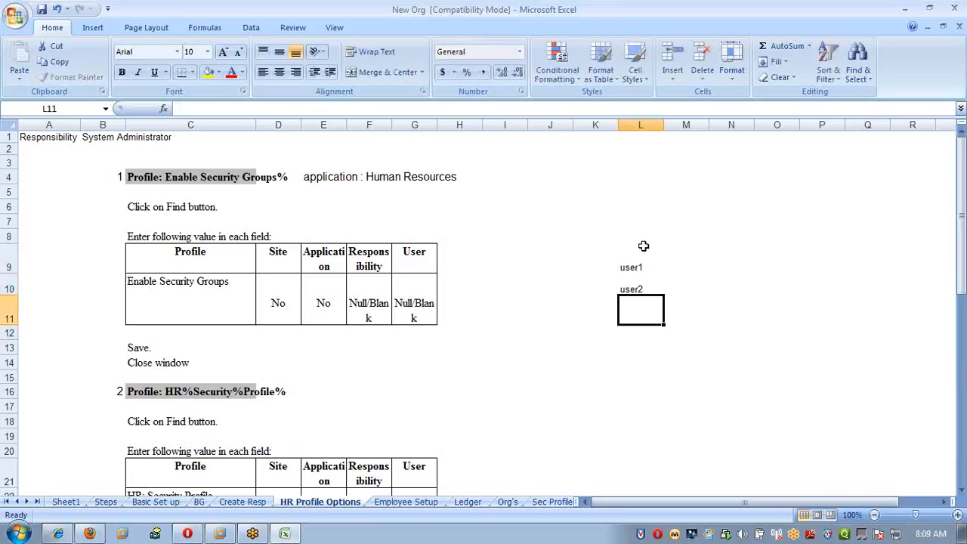
type("user3")
key("Return")
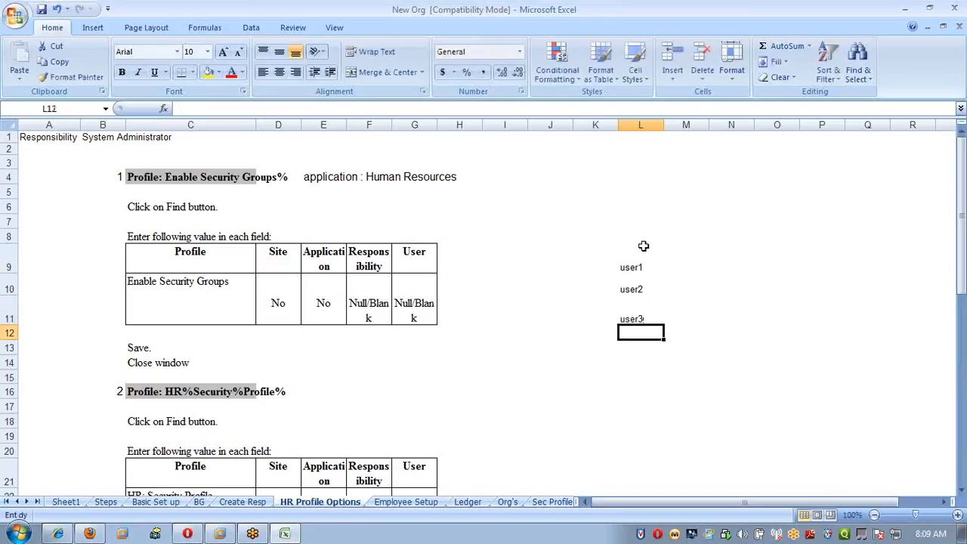
Enter Payables in cell M8 and the heading Resp in cell M7 above it.
key("Up")
key("Up")
key("Up")
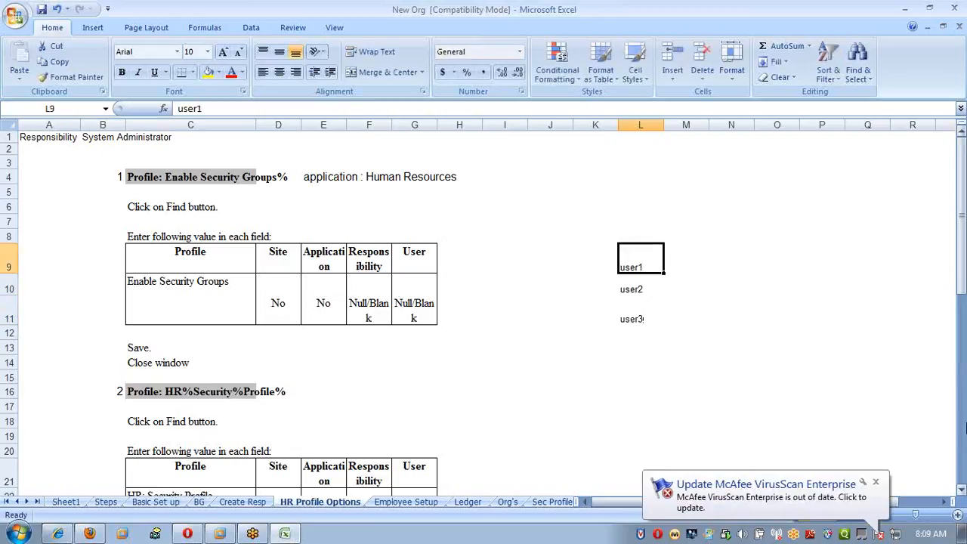
key("shift+Down")
key("shift+Down")
key("Up")
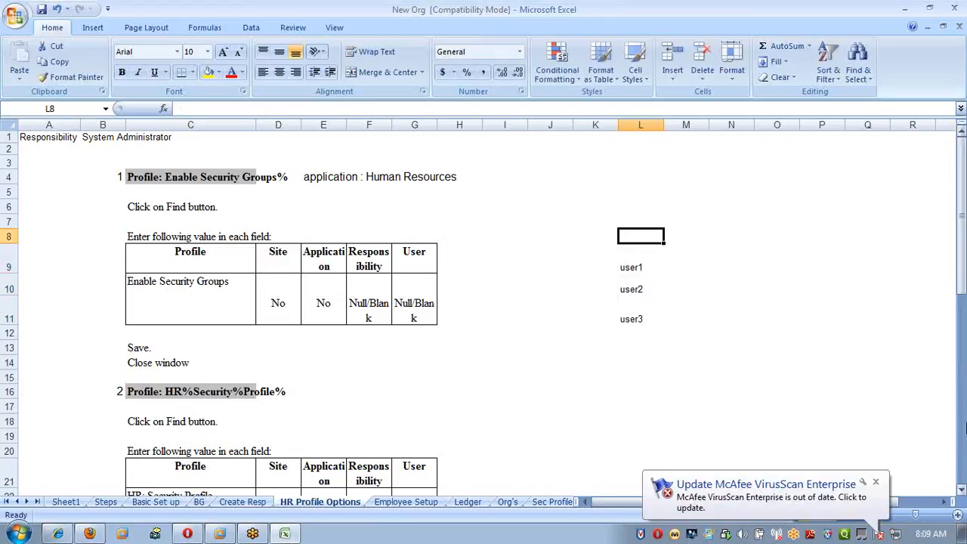
key("Right")
type("Payables")
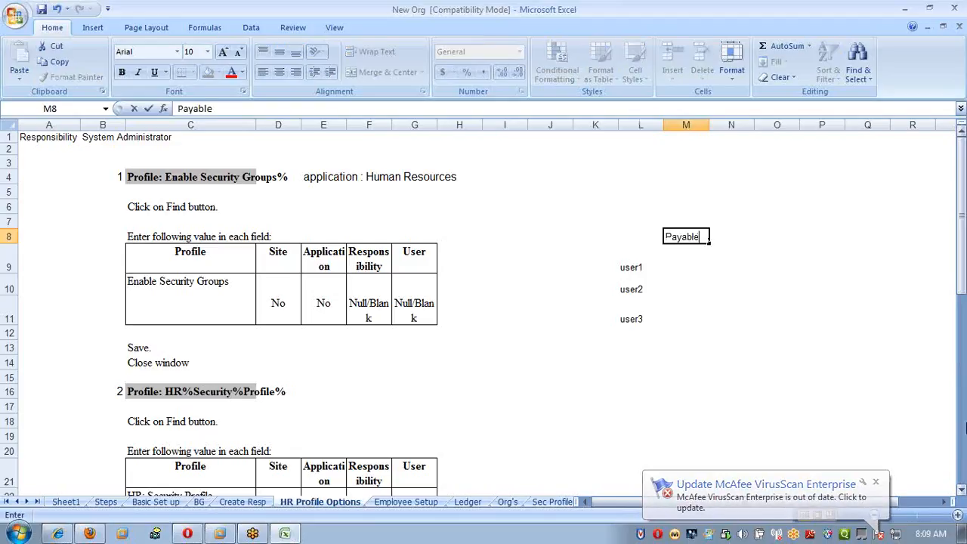
key("Return")
key("Up")
key("Up")
type("Resp")
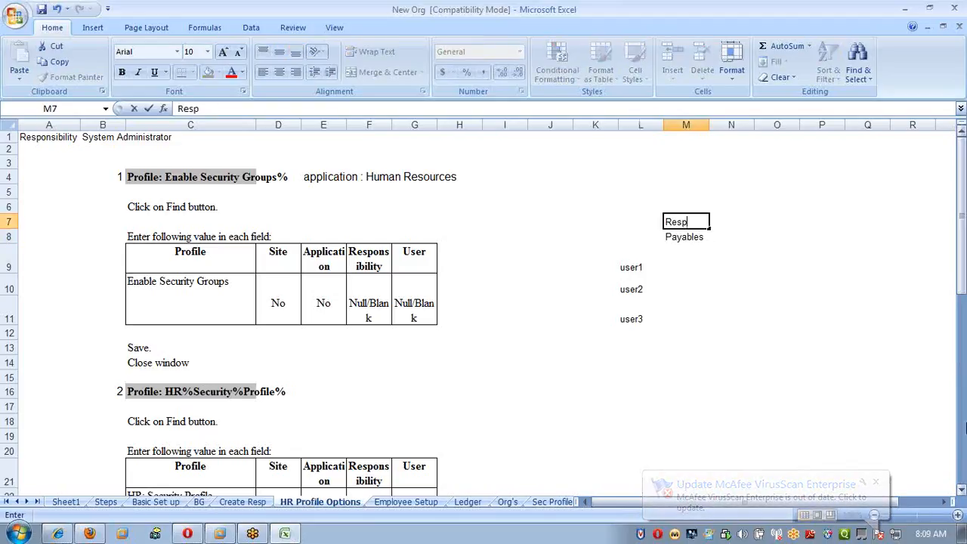
key("Return")
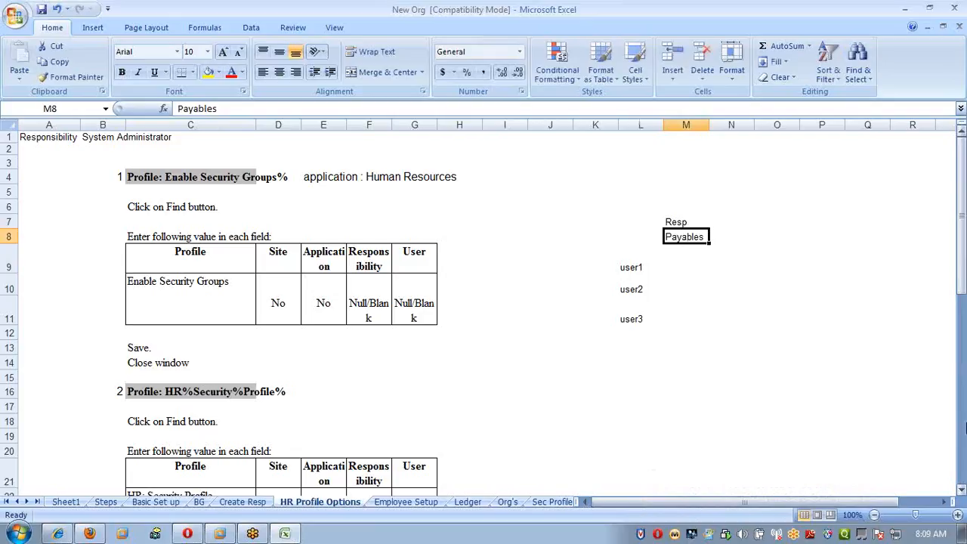
key("Down")
key("Down")
key("Down")
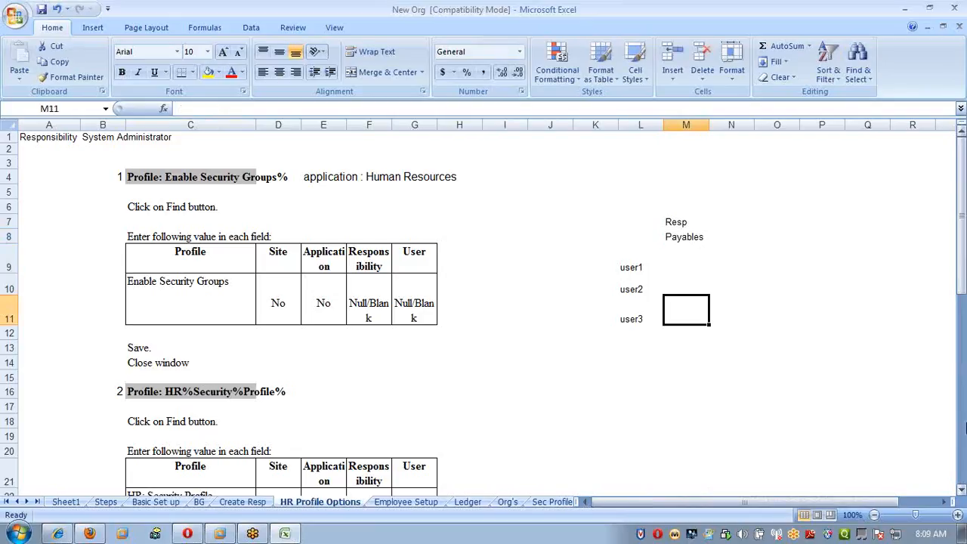
key("Up")
key("Up")
key("Left")
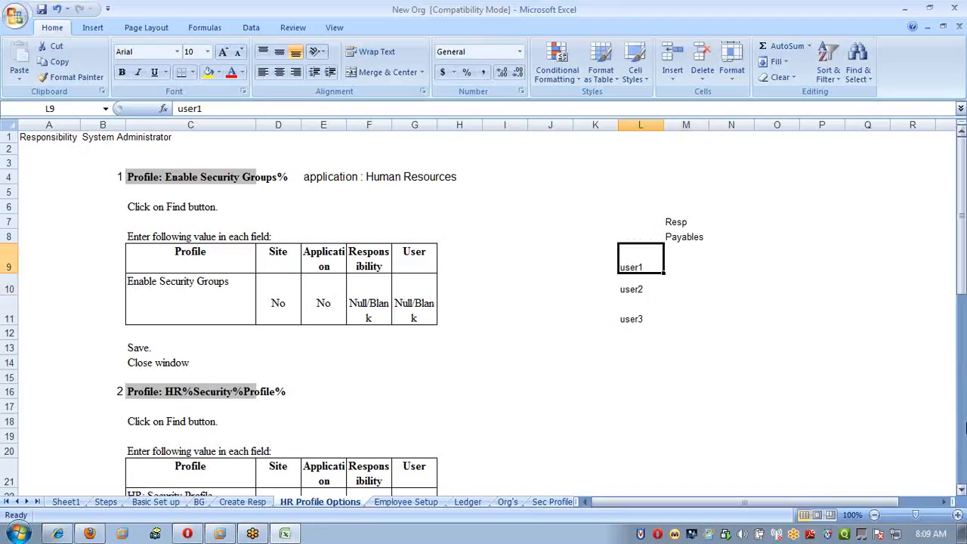
key("Down")
key("Down")
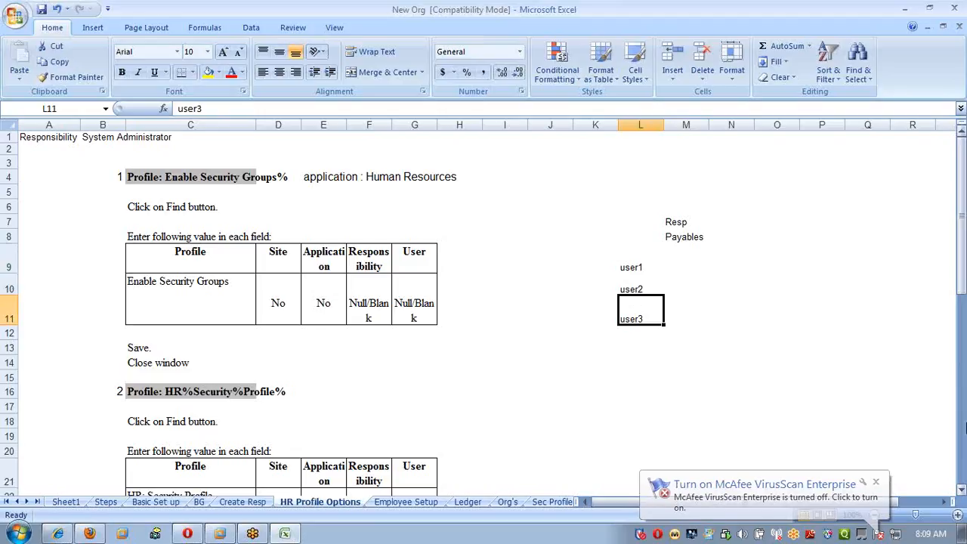
Enter Batches in cell M11 beside user3.
key("Right")
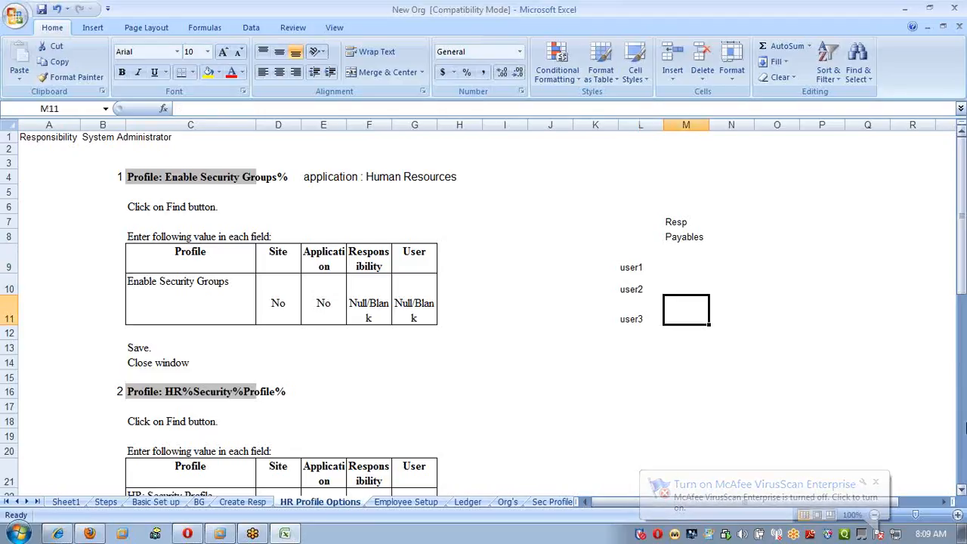
type("Bathces")
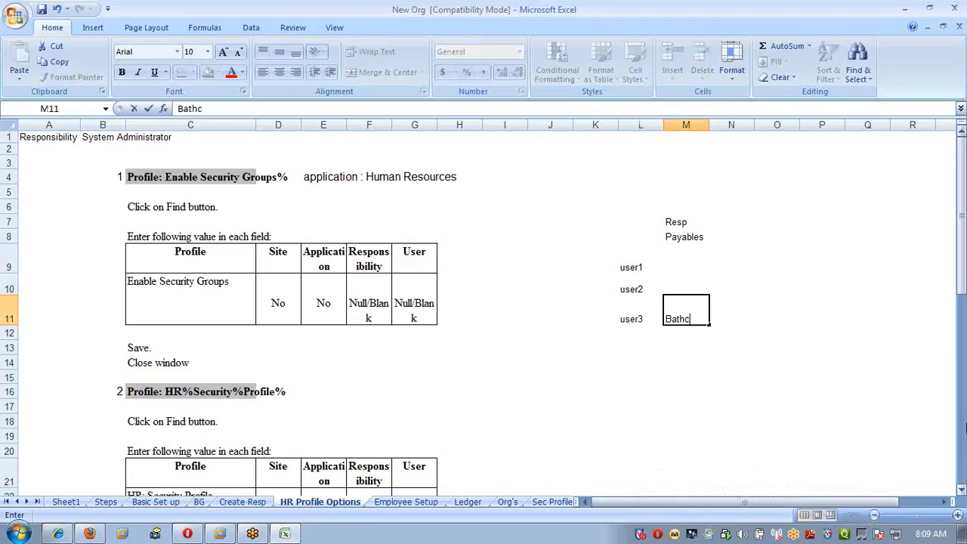
key("BackSpace")
key("BackSpace")
key("BackSpace")
key("BackSpace")
type("ce")
type("hes")
key("Return")
Enter Ind in cells M9 and M10 for user1 and user2.
key("Up")
key("Up")
key("Up")
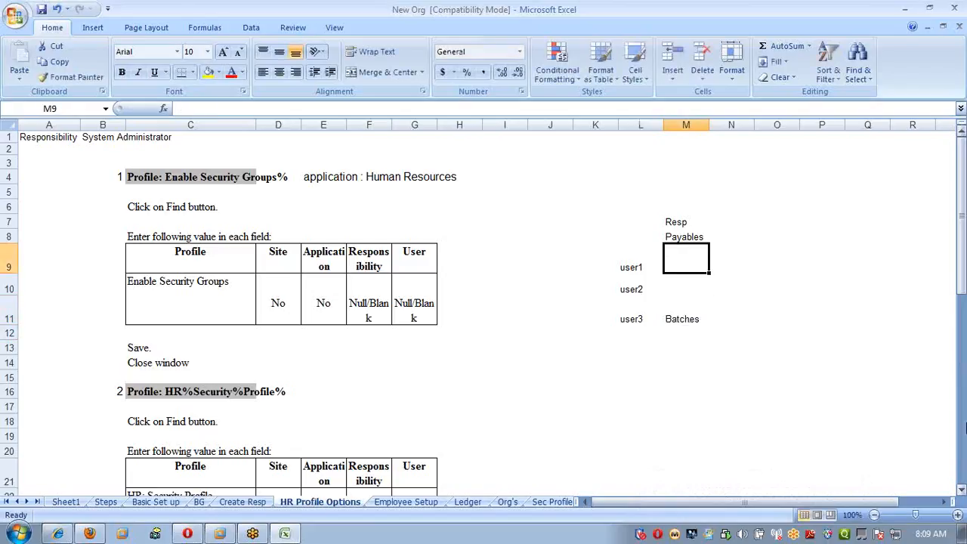
type("Ind")
key("Return")
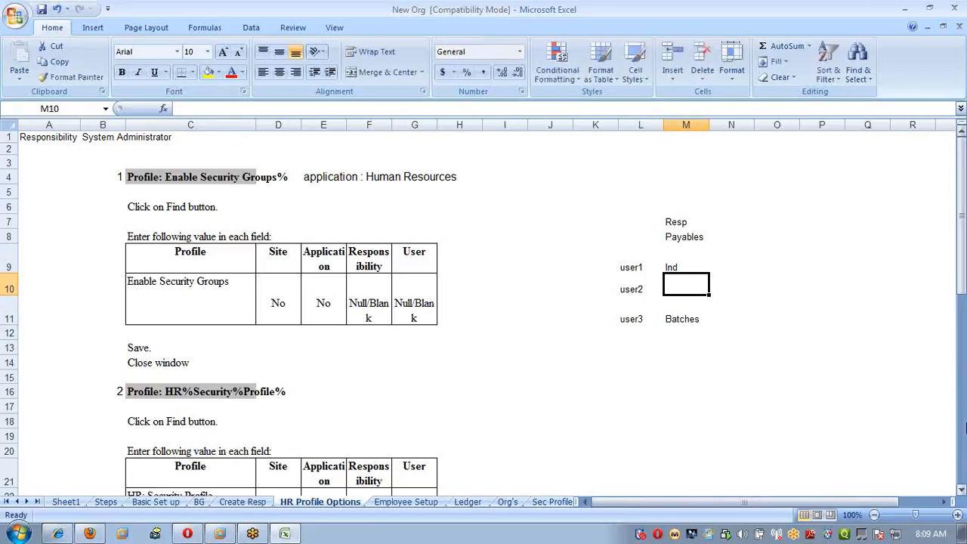
type("Ind")
key("Return")
Review the Payables values assigned to user1, user2 and user3 in the example table.
key("Up")
key("Up")
key("Down")
key("Down")
key("Left")
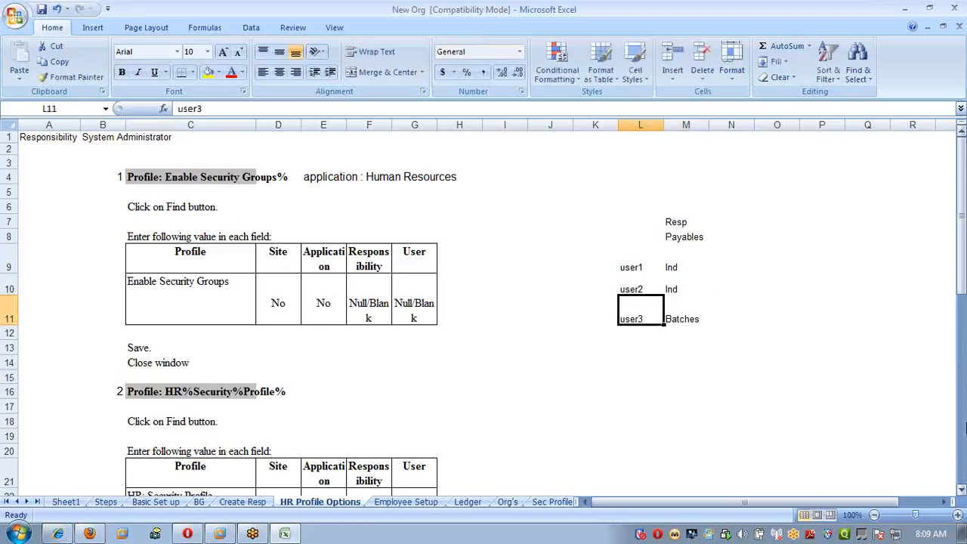
key("Right")
key("Up")
key("Up")
key("Down")
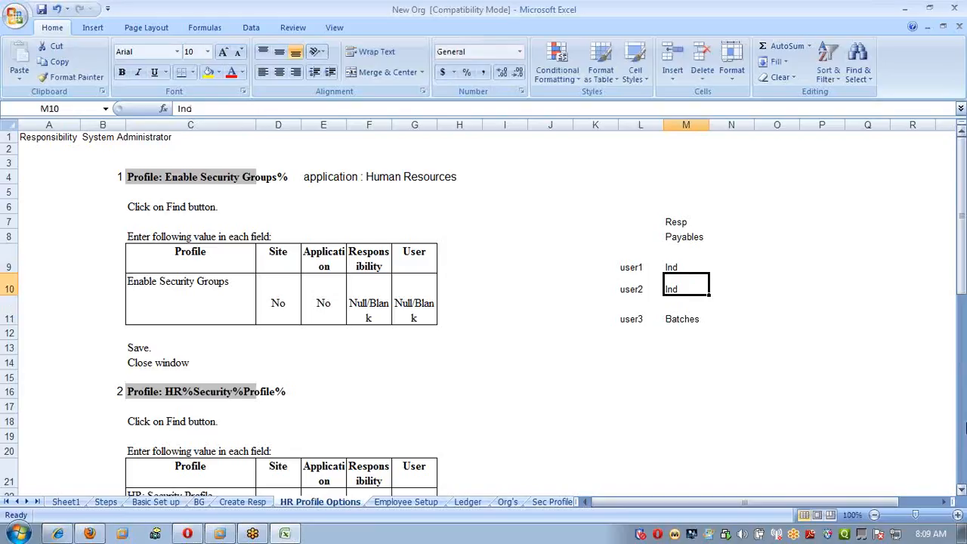
key("Up")
Enter the example profile name AP%Inv%batch as a heading in cell O7.
key("Right")
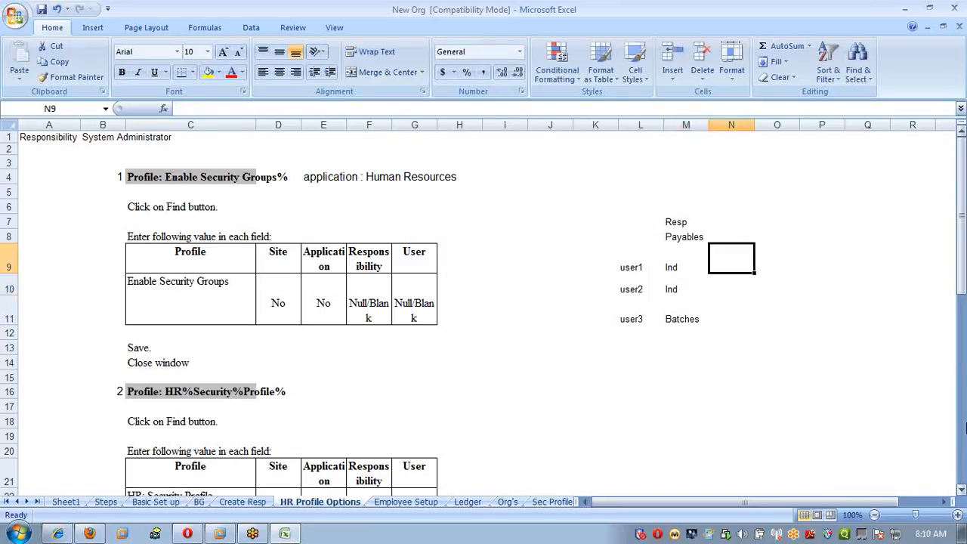
key("Right")
key("Up")
key("Up")
type("AP")
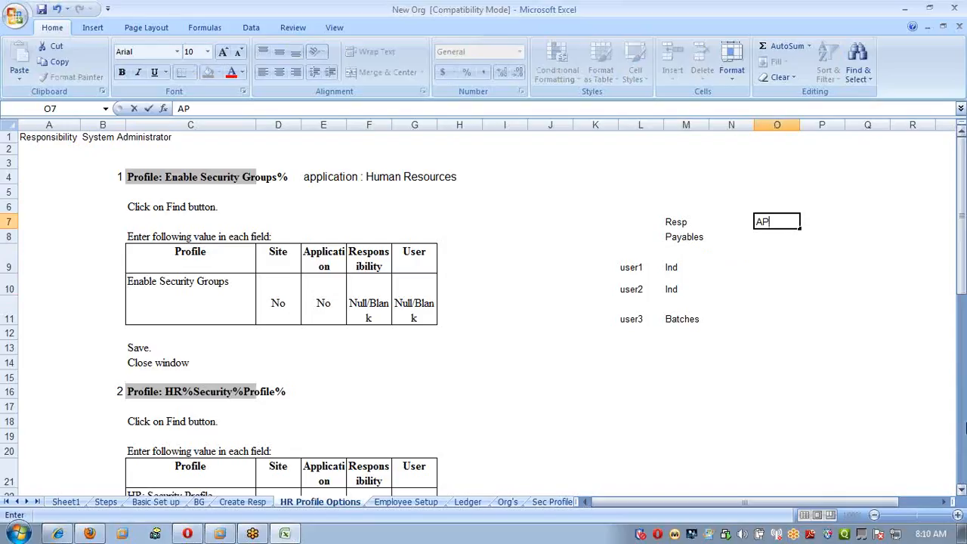
type("%Inv%batc")
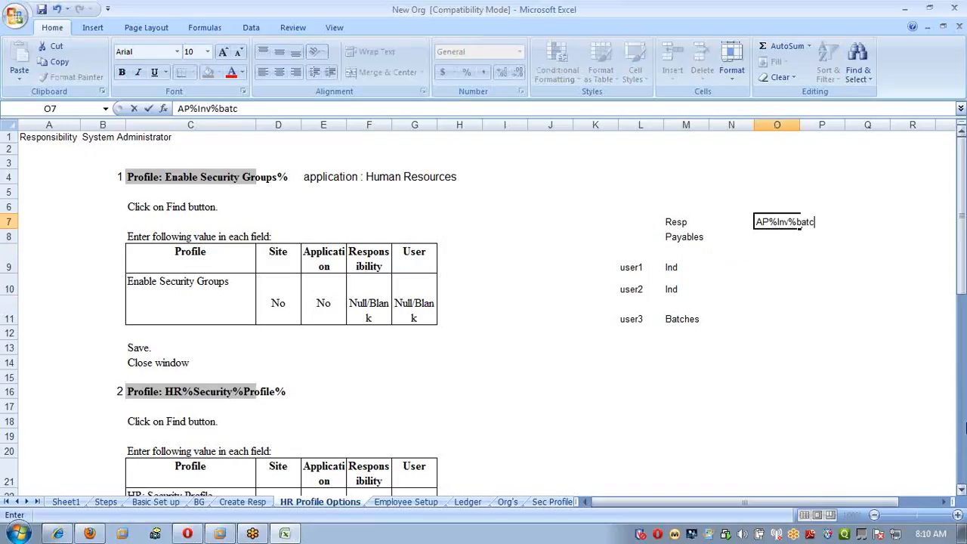
type("h")
key("Return")
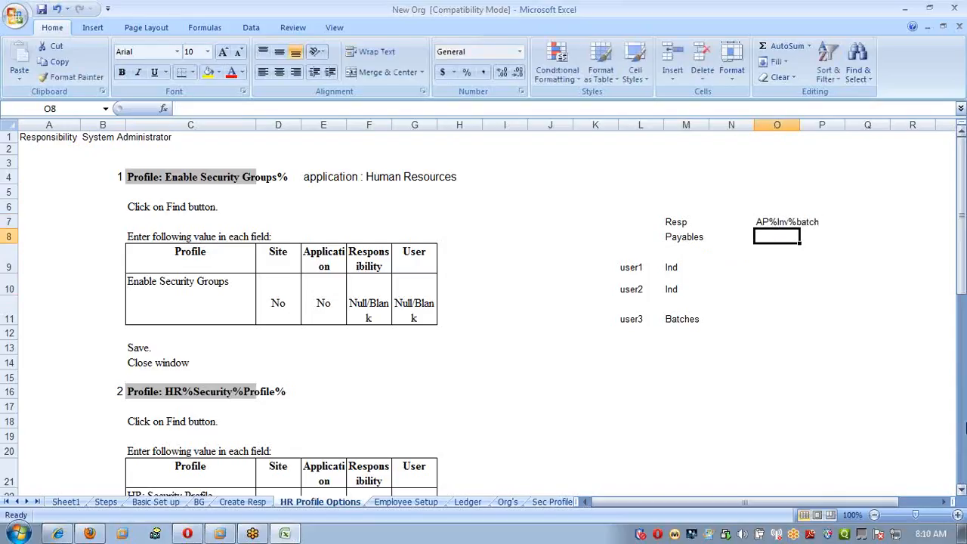
Enter yes in cell O11 for user3 under the AP%Inv%batch heading.
key("Up")
key("Down")
key("Up")
key("Down")
key("Down")
key("Down")
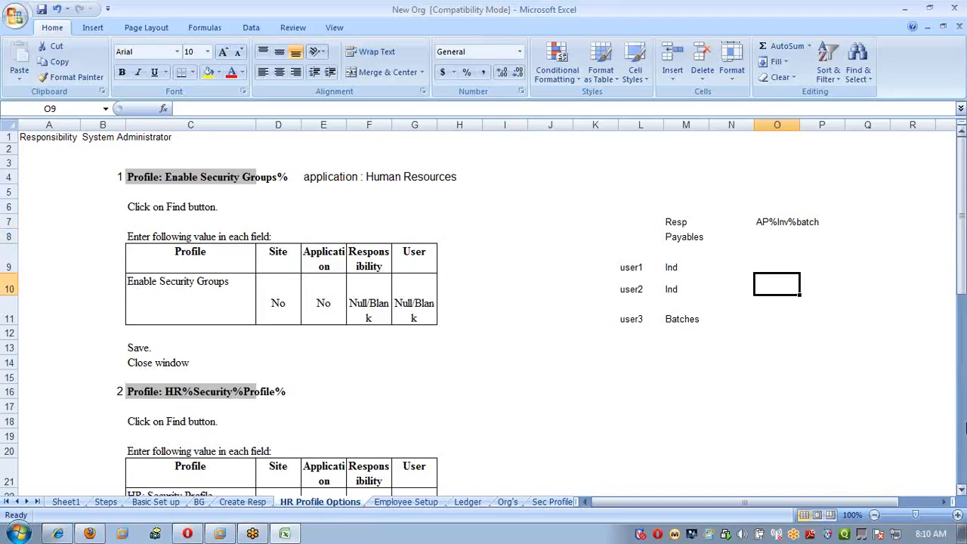
key("Down")
type("yes")
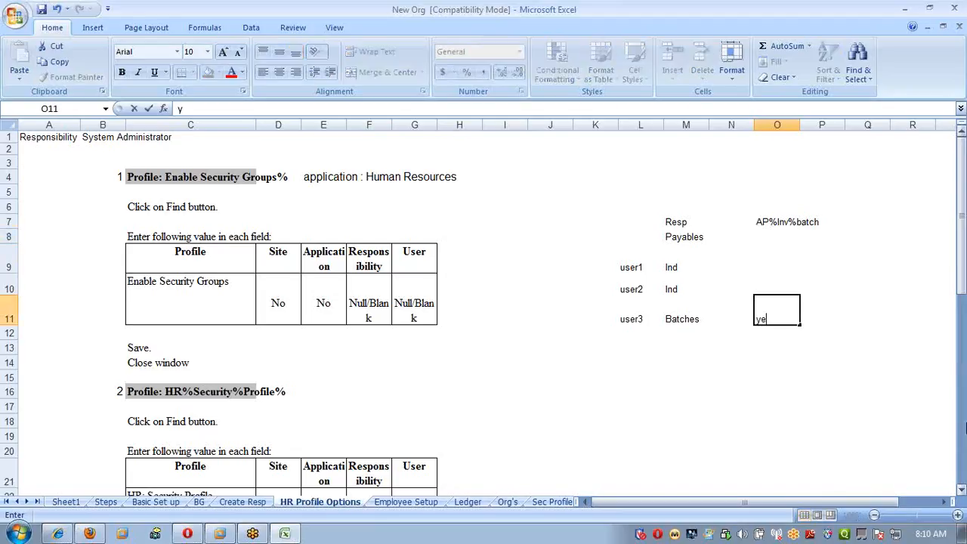
key("Return")
Enter No in cells O9 and O10 for user1 and user2.
key("Up")
key("Up")
key("Up")
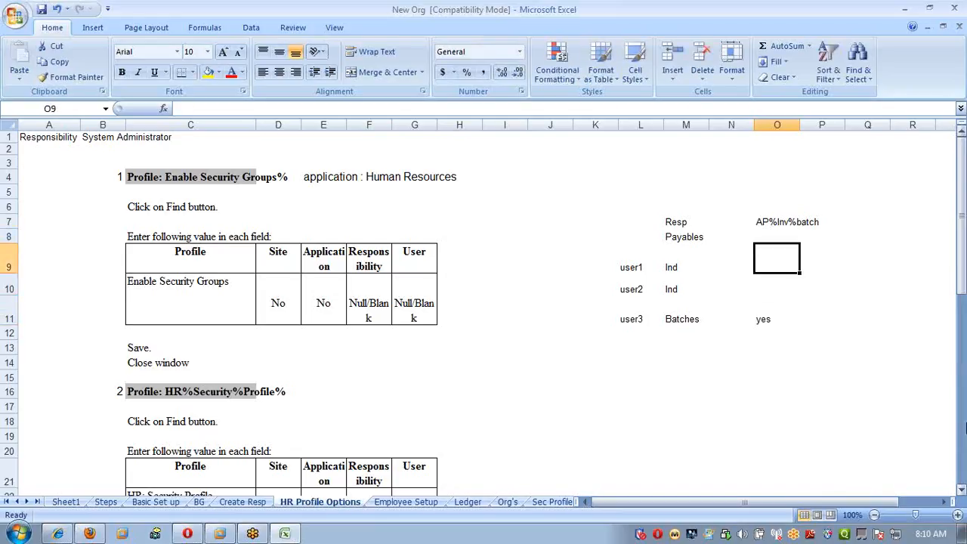
type("jn")
type("No")
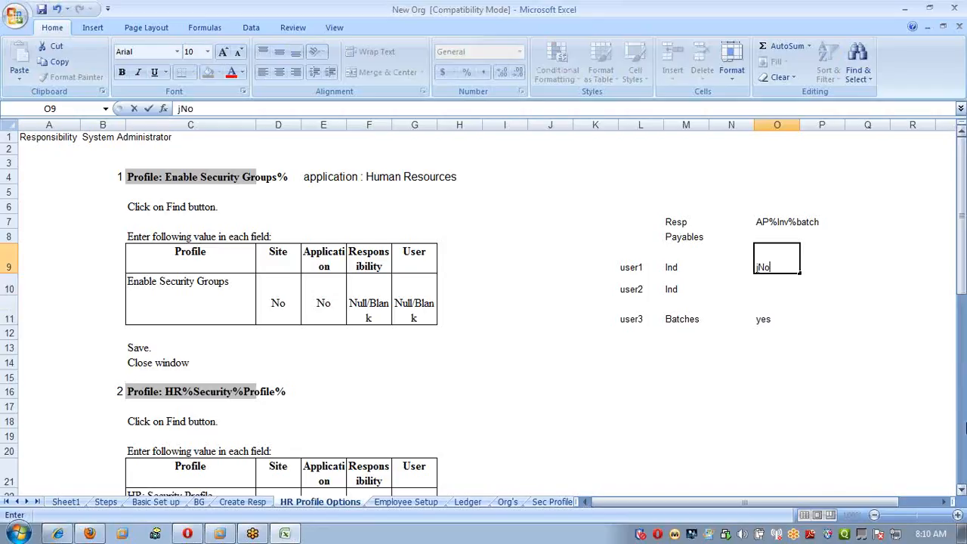
key("Return")
type("No")
key("Return")
key("Up")
key("Up")
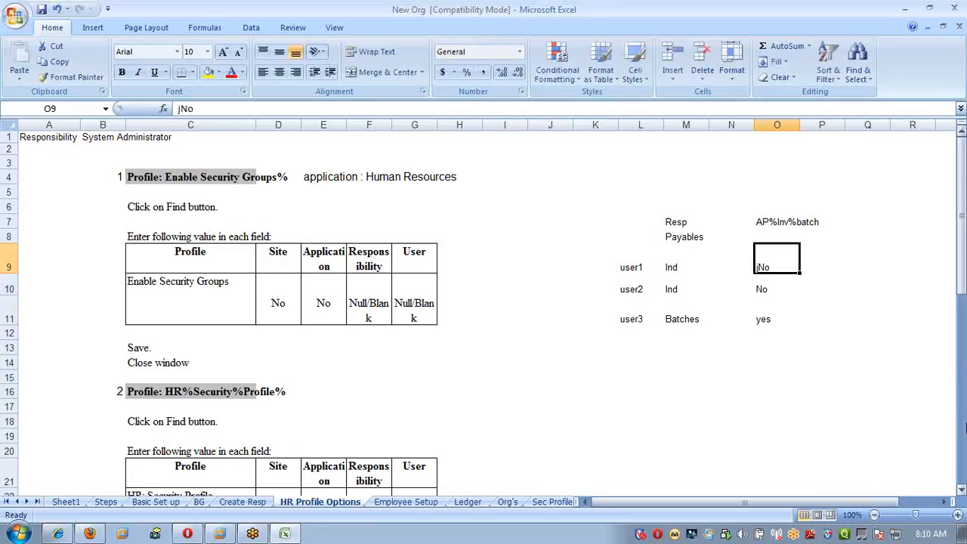
type("No")
key("Return")
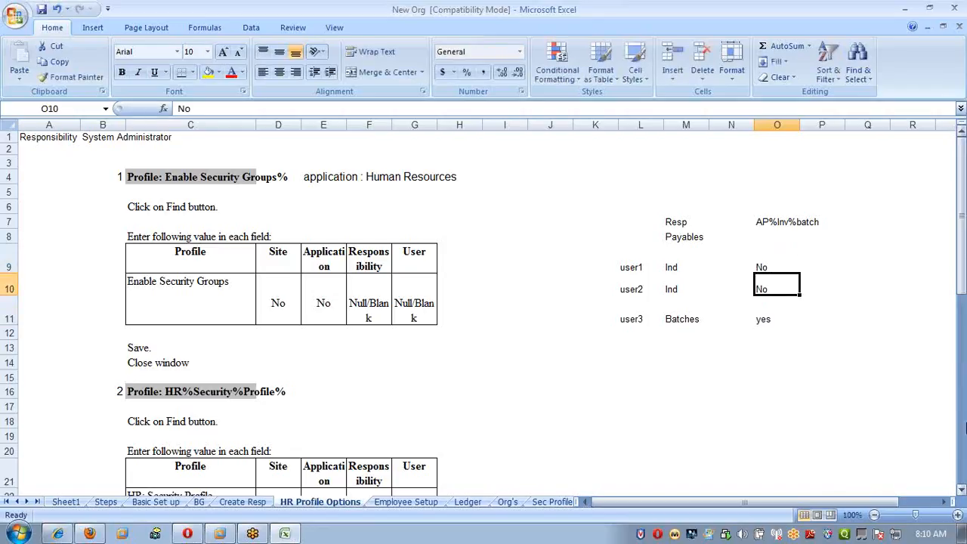
key("Up")
key("Up")
Clear the whole users and responsibilities example from the range L7:P13.
key("Up")
key("Down")
key("Down")
key("Down")
key("Up")
key("Up")
key("Up")
key("Left")
key("Left")
key("Left")
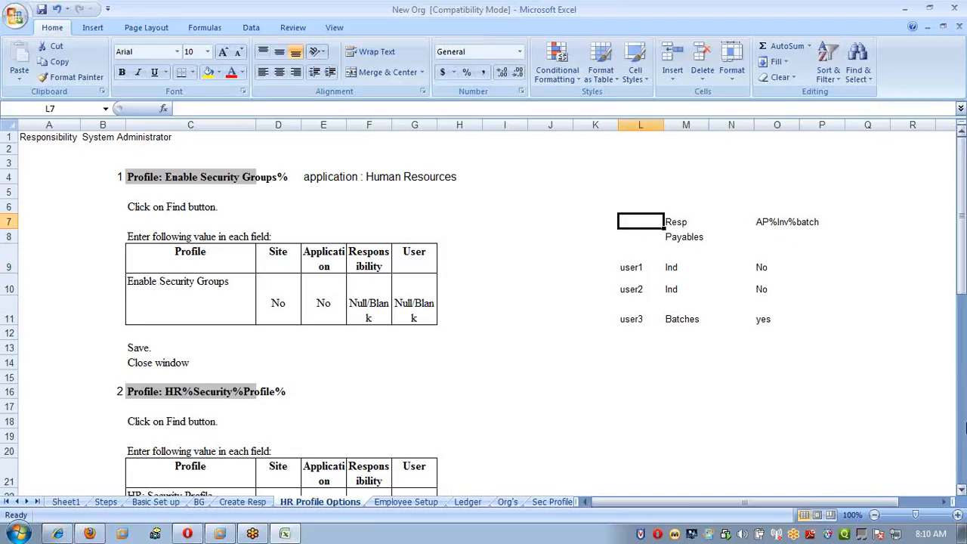
key("shift+Down")
key("shift+Down")
key("shift+Down")
key("shift+Down")
key("shift+Down")
key("shift+Down")
key("shift+Right")
key("shift+Right")
key("shift+Right")
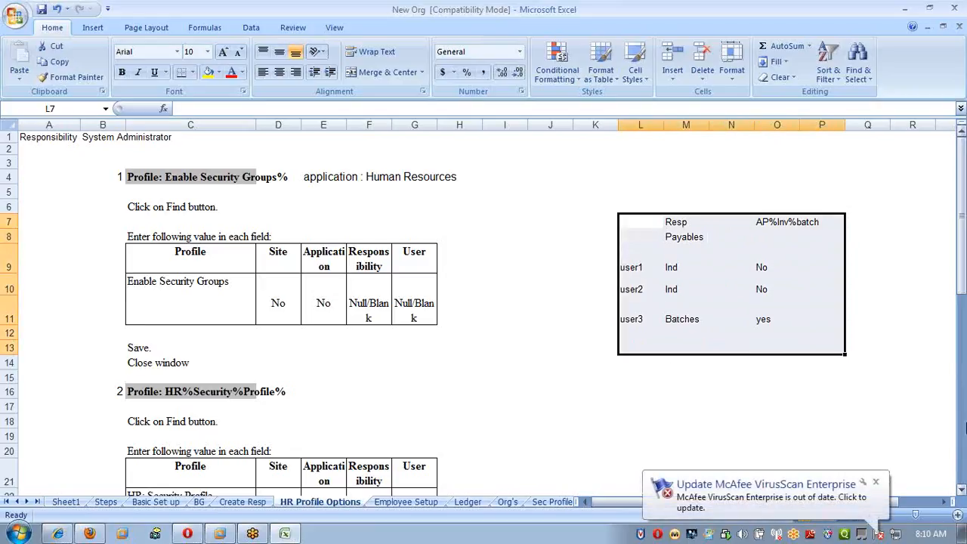
key("Delete")
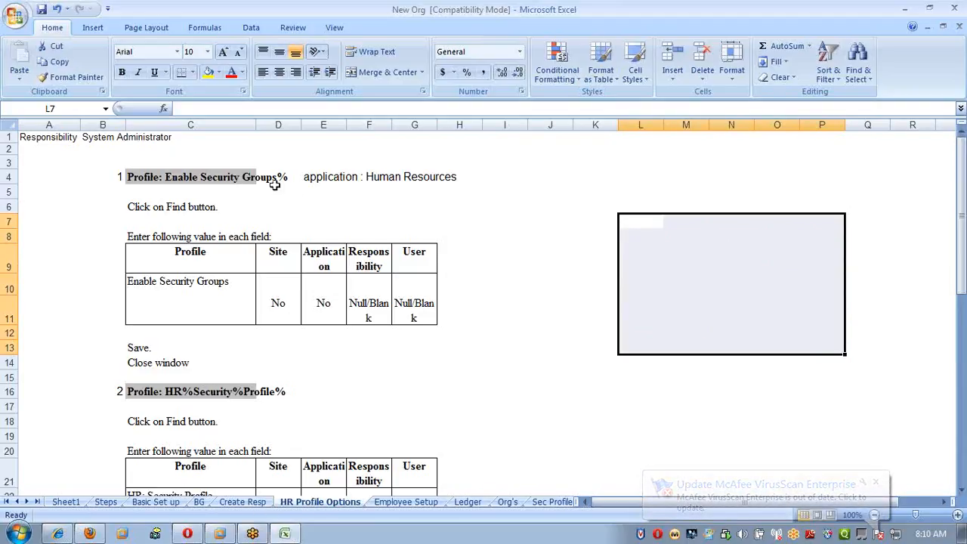
Review the Enable Security Groups, HR Security Profile and HR Business Group profile instructions on the HR Profile Options sheet.
left_click(457, 192)
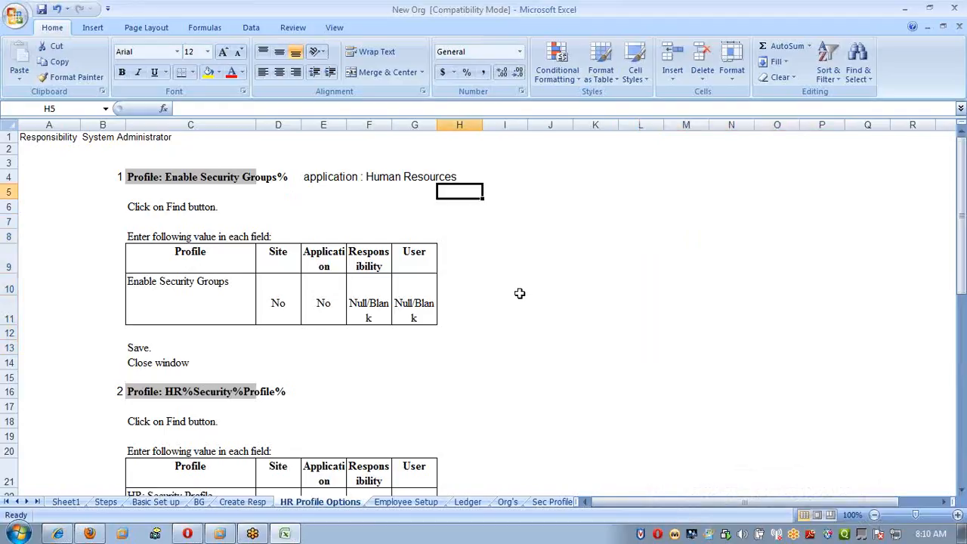
scroll(521, 293, "down", 8)
scroll(516, 297, "up", 4)
scroll(516, 296, "up", 4)
left_click(204, 176)
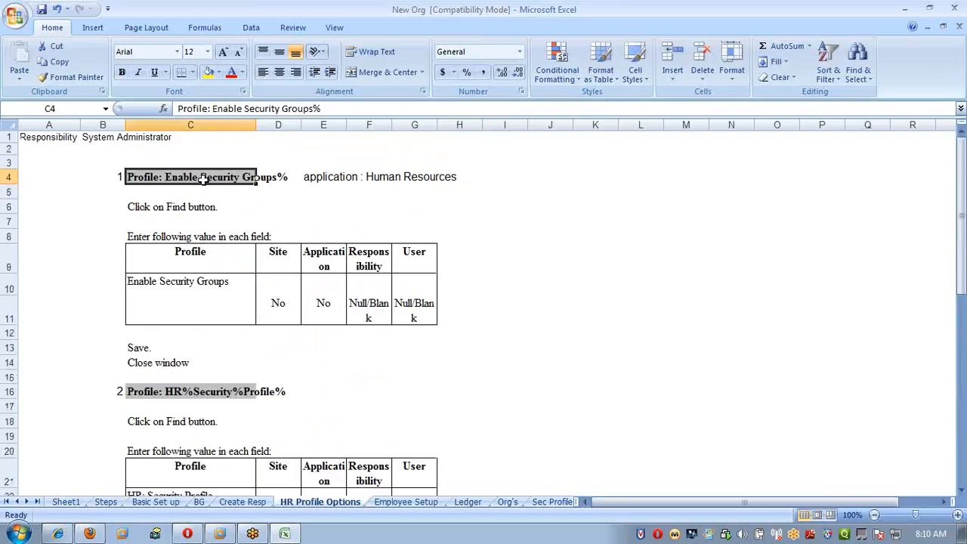
left_click(211, 391)
scroll(420, 415, "down", 4)
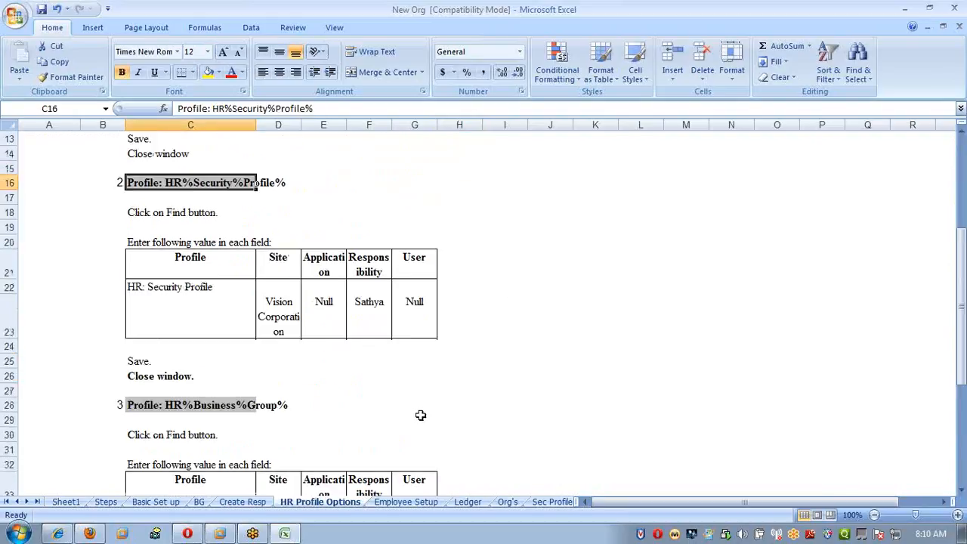
left_click(212, 405)
scroll(490, 312, "up", 4)
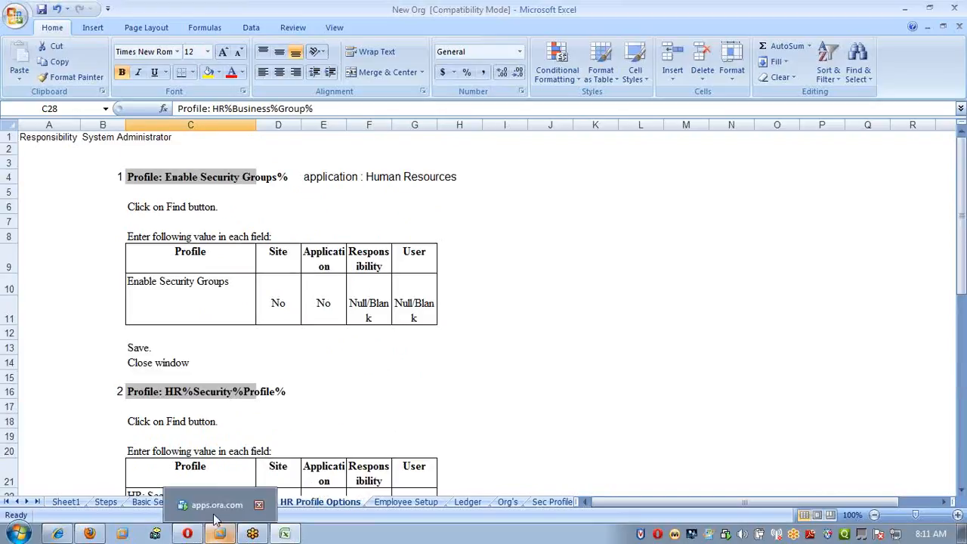
Switch to the apps.ora.com session and change the Oracle Applications Navigator to the SATHYA_SYSADMIN responsibility.
left_click(215, 519)
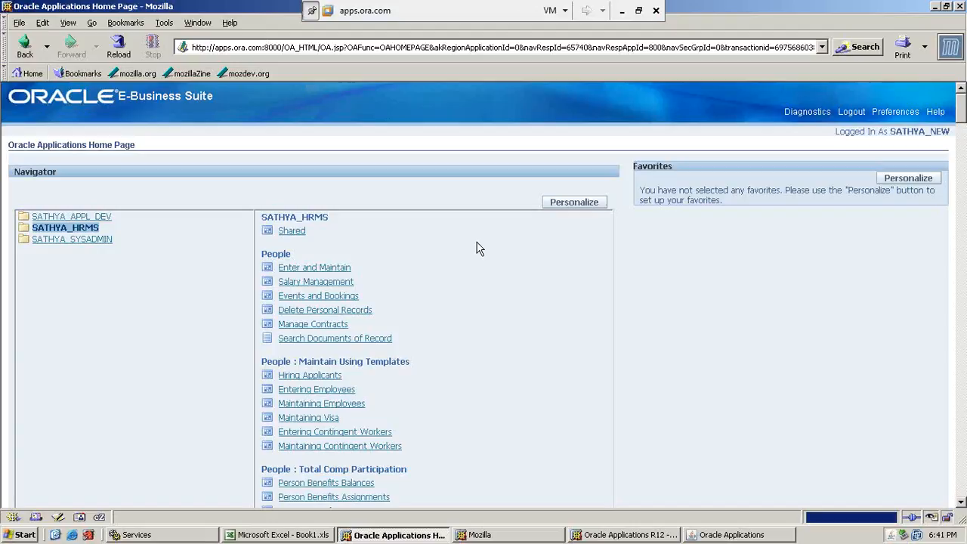
left_click(97, 241)
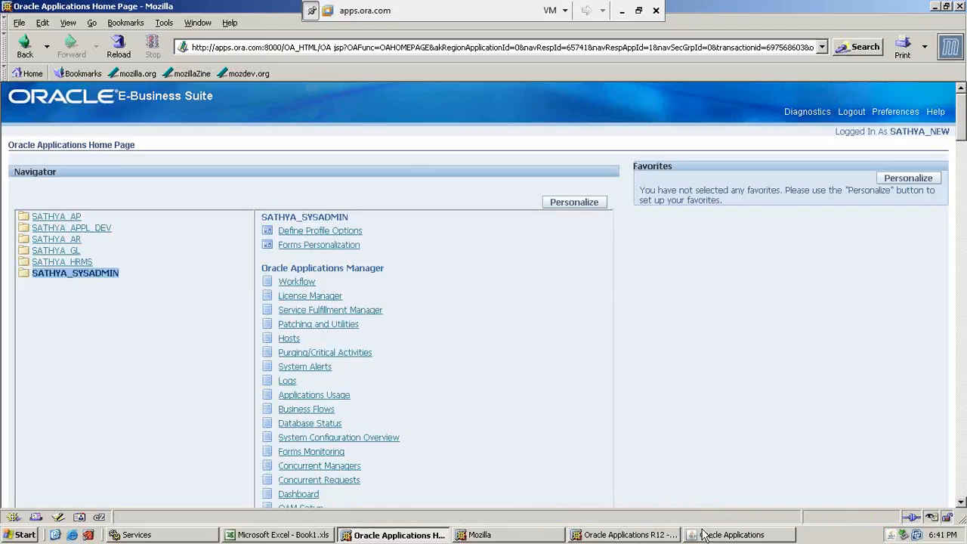
left_click(744, 535)
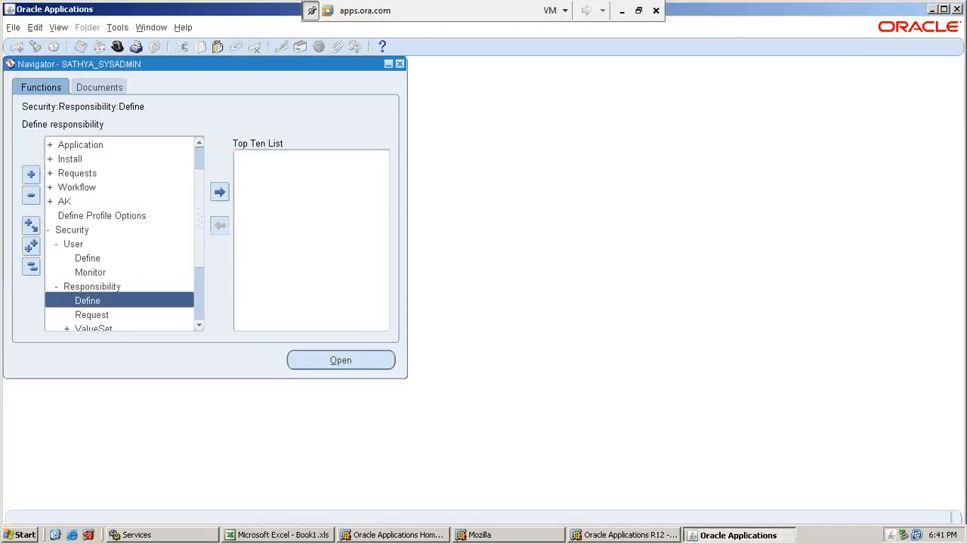
left_click(117, 46)
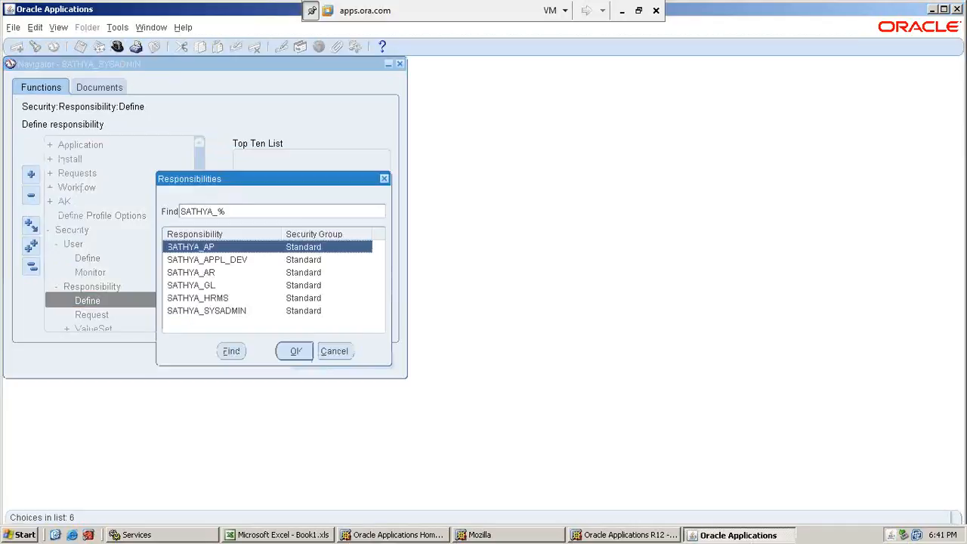
double_click(239, 310)
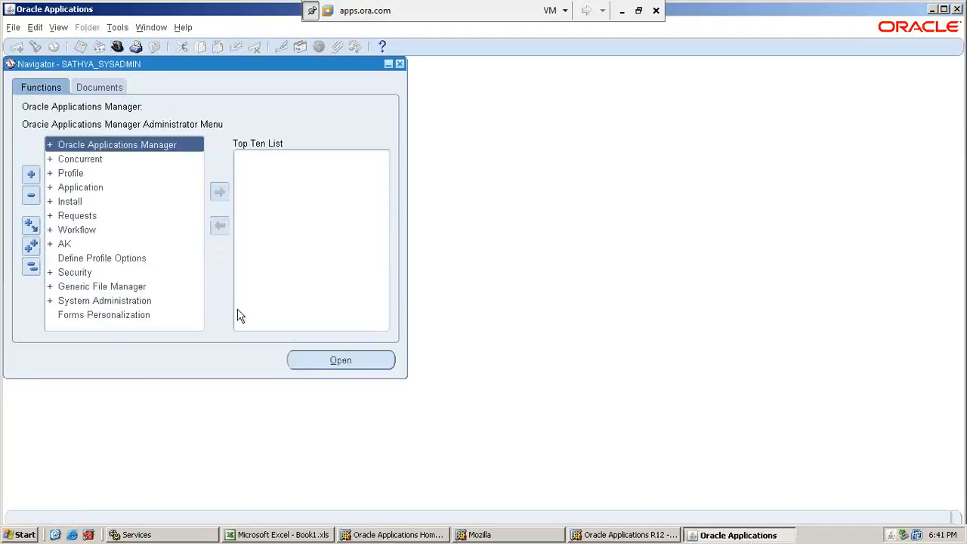
Open the System Profile Values form from the Navigator's Profile functions.
key("Down")
key("Down")
key("Down")
key("Return")
key("Up")
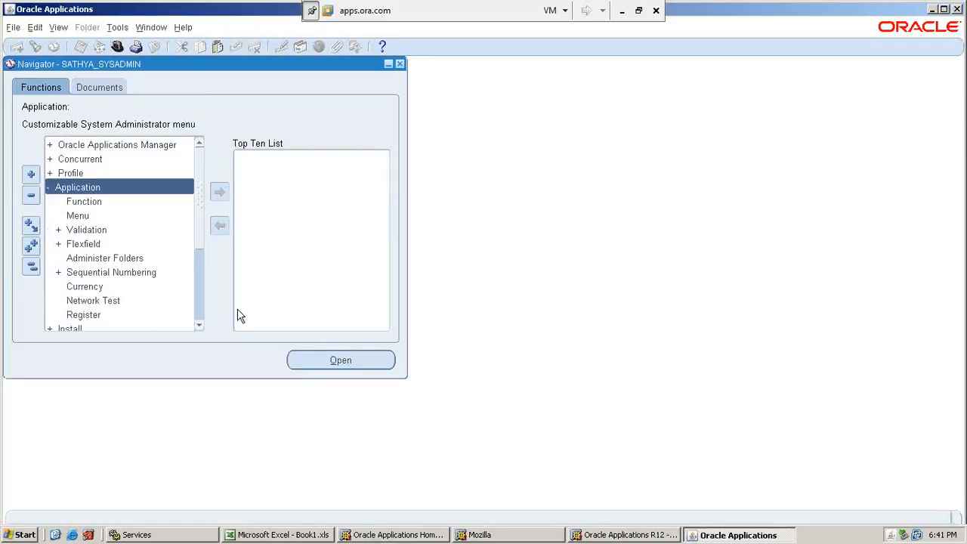
key("Up")
key("Return")
key("Return")
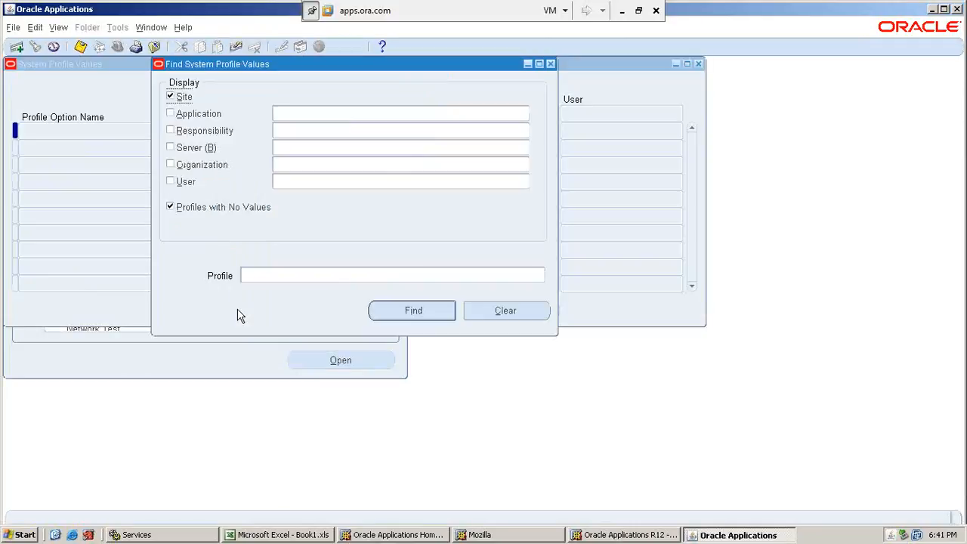
Set the profile search criteria to the Human Resources application and the SATHYA_HRMS responsibility.
left_click(324, 113)
type("Human Res")
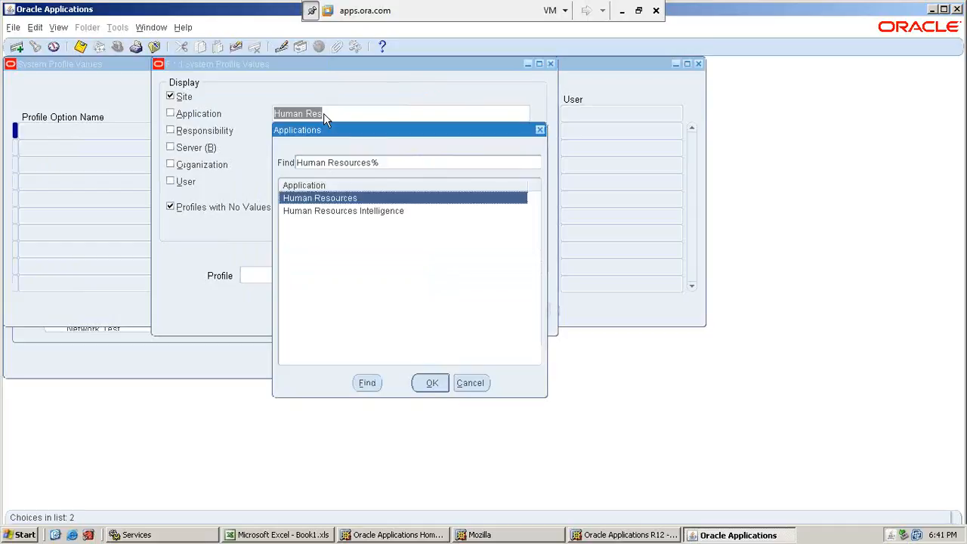
key("Return")
left_click(325, 132)
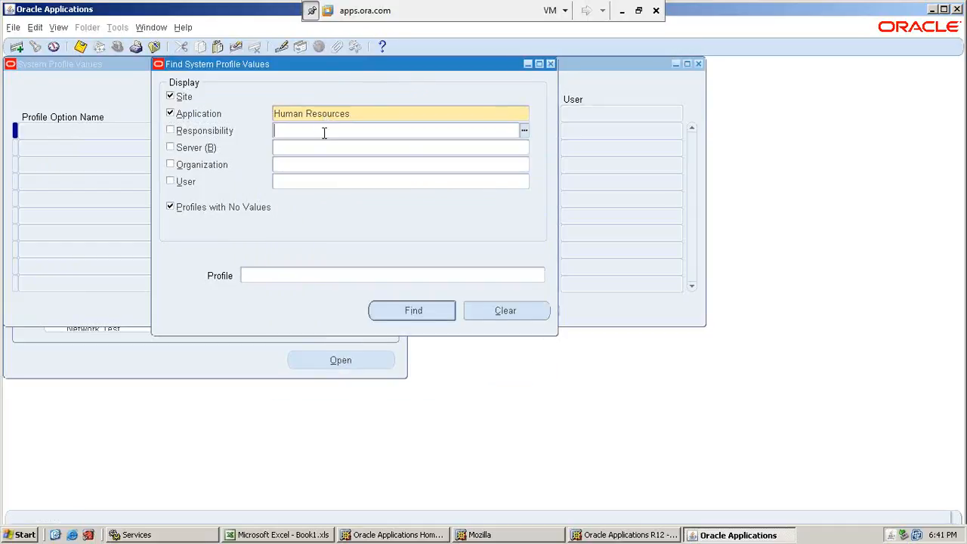
type("SATHYA")
key("Tab")
key("Down")
key("Down")
key("Down")
key("Down")
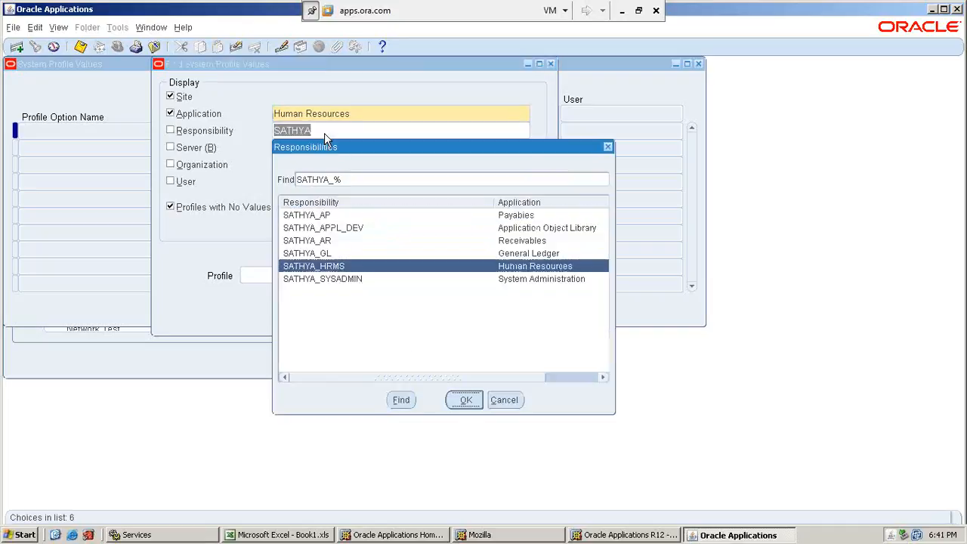
key("Return")
Add the user SATHYA_NEW to the profile search criteria.
left_click(324, 180)
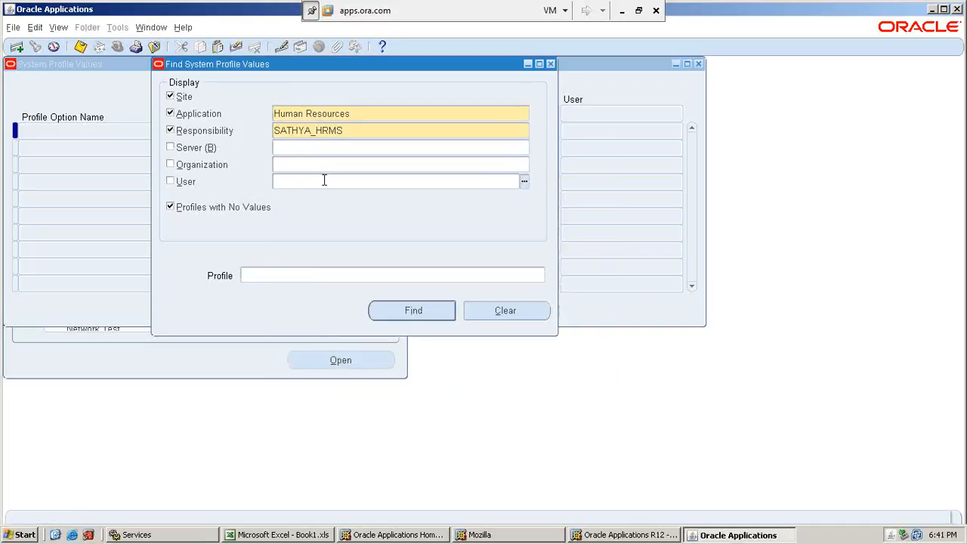
type("SATHYA")
key("Tab")
key("Down")
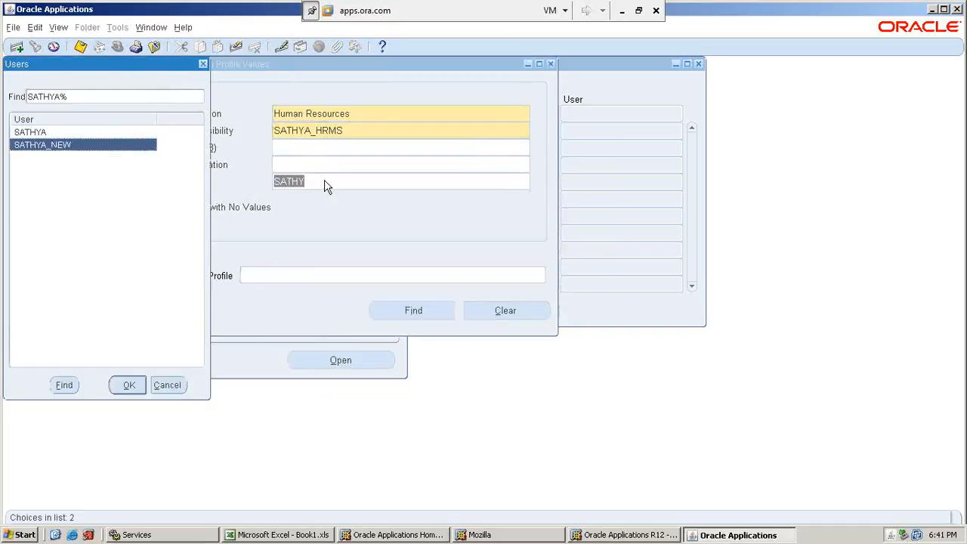
key("Return")
Check the Enable Security Groups profile name on the HR Profile Options sheet of the New Org workbook.
left_click(323, 275)
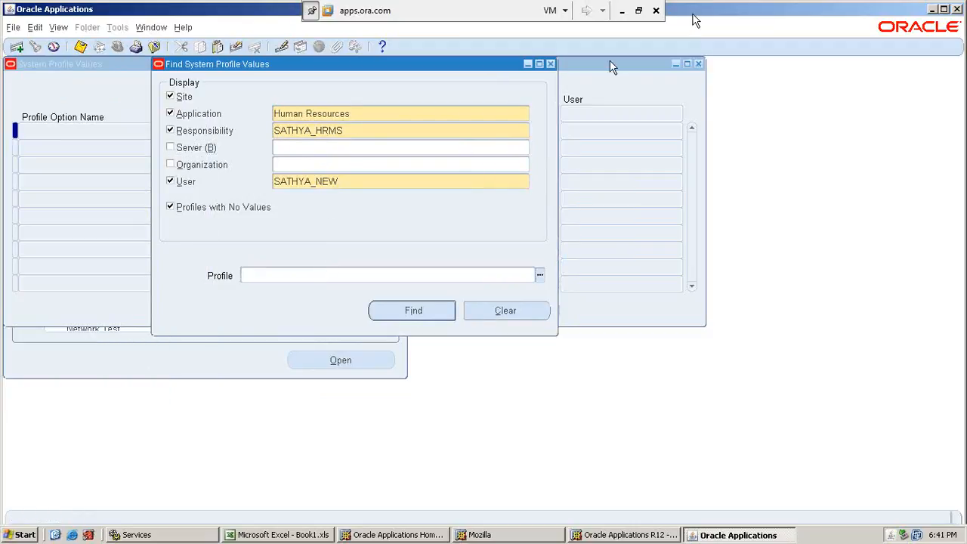
left_click(622, 11)
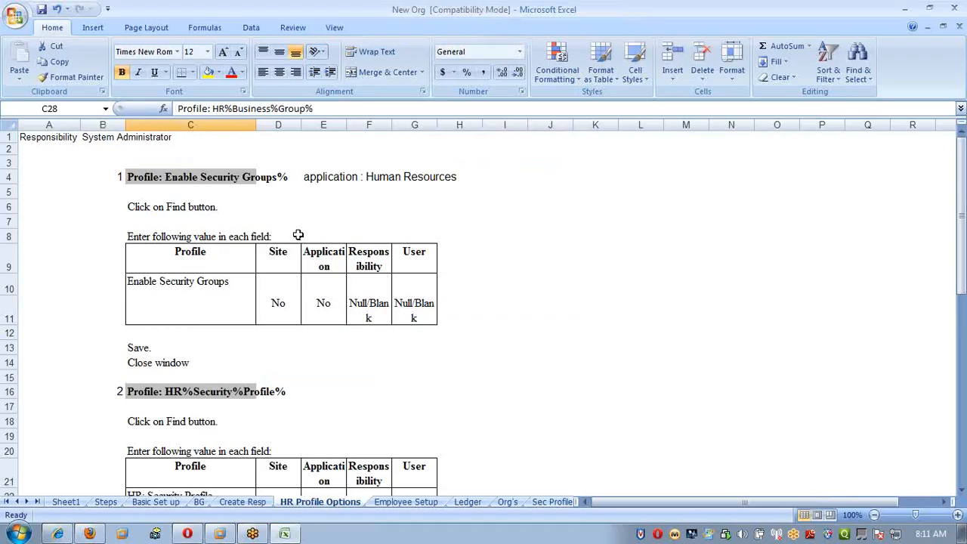
left_click(202, 177)
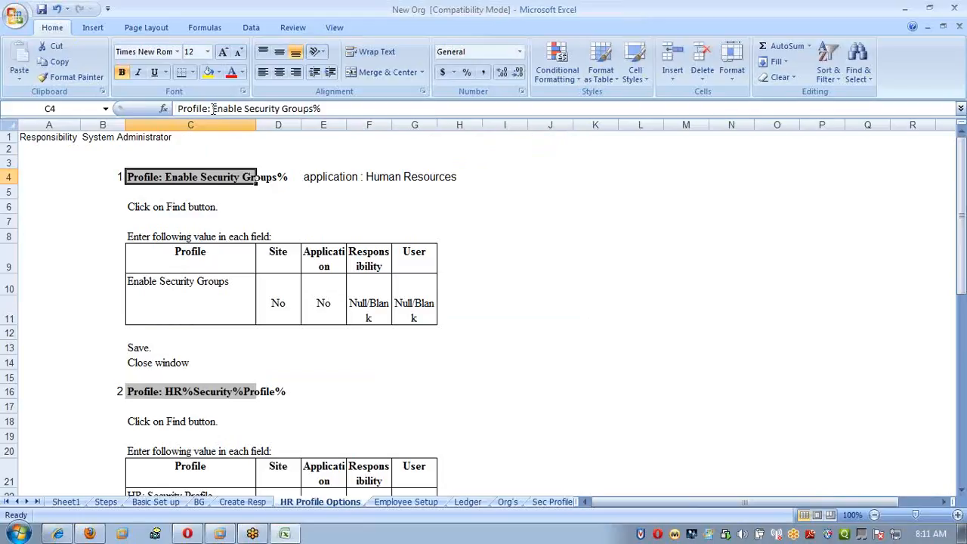
left_click_drag(213, 108, 317, 108)
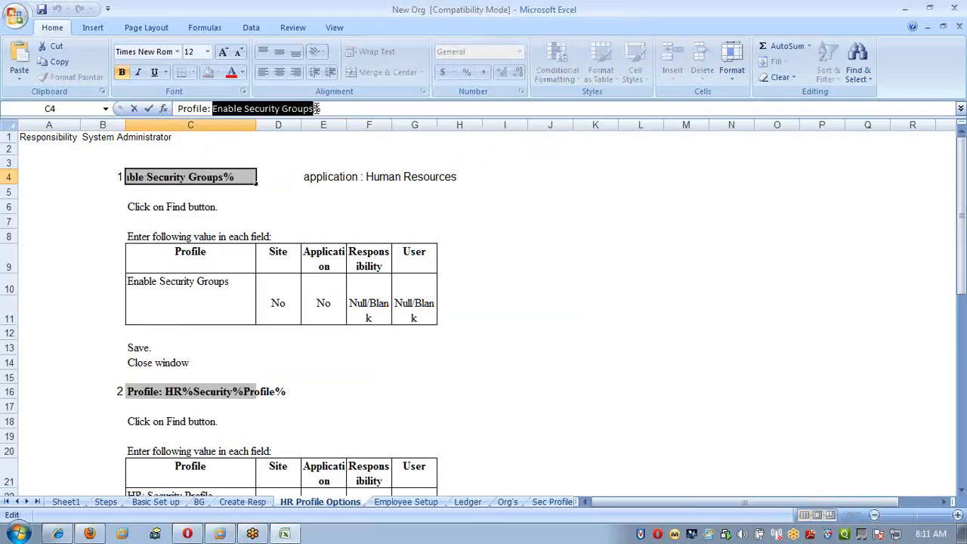
left_click(287, 234)
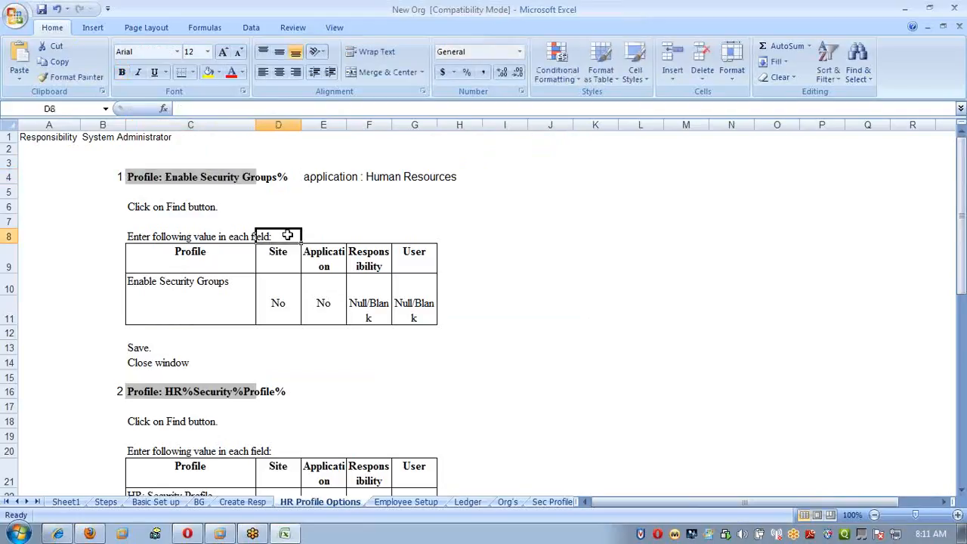
left_click(905, 7)
Switch back to the apps.ora.com session and find the system profile values matching %Enable%Securi%Grou%.
key("alt+Tab")
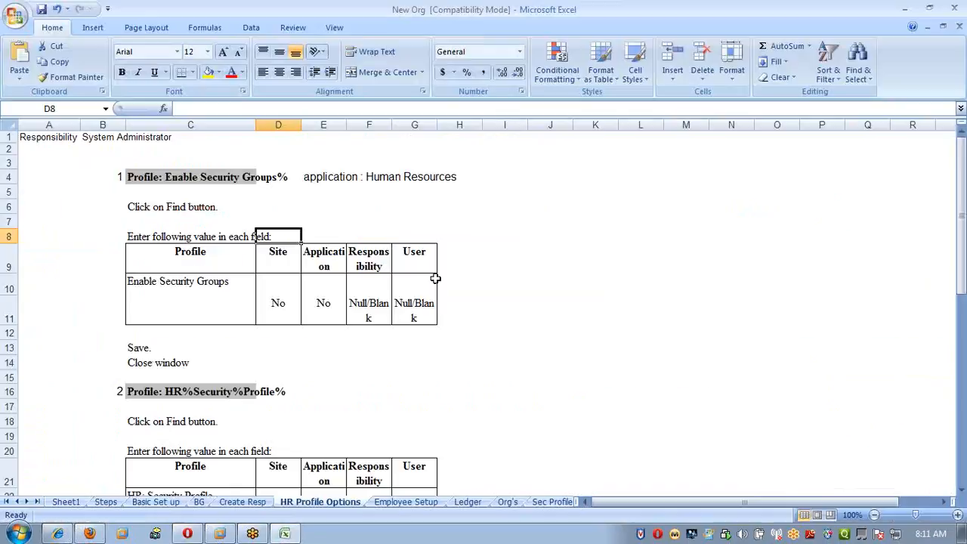
mouse_move(228, 529)
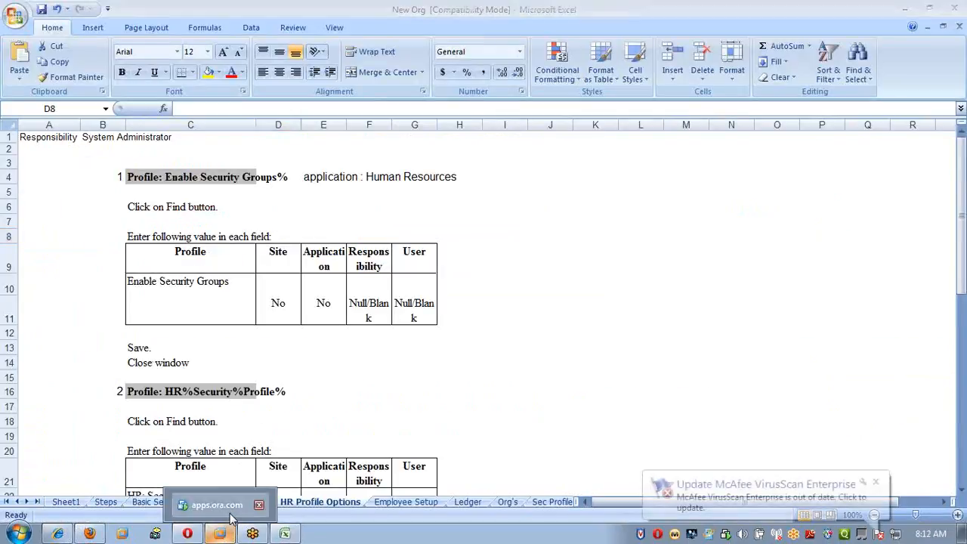
left_click(217, 504)
type("%Enabl")
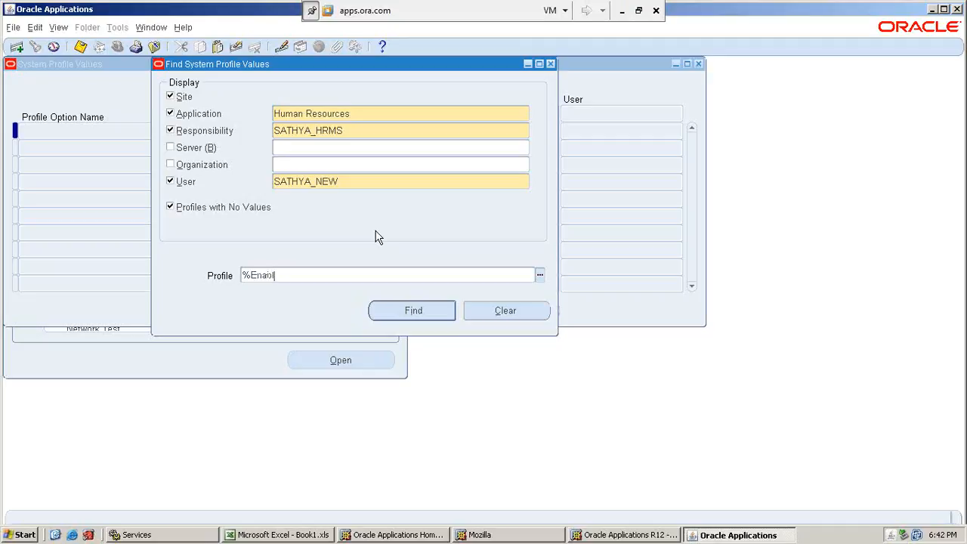
type("e%Sec")
type("uri%Gr")
type("oup%")
key("Return")
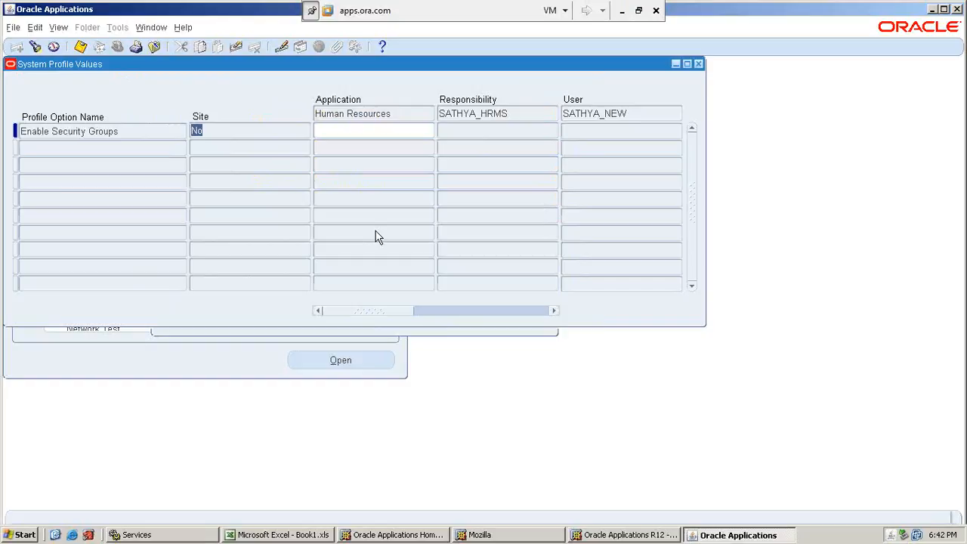
key("Tab")
key("Tab")
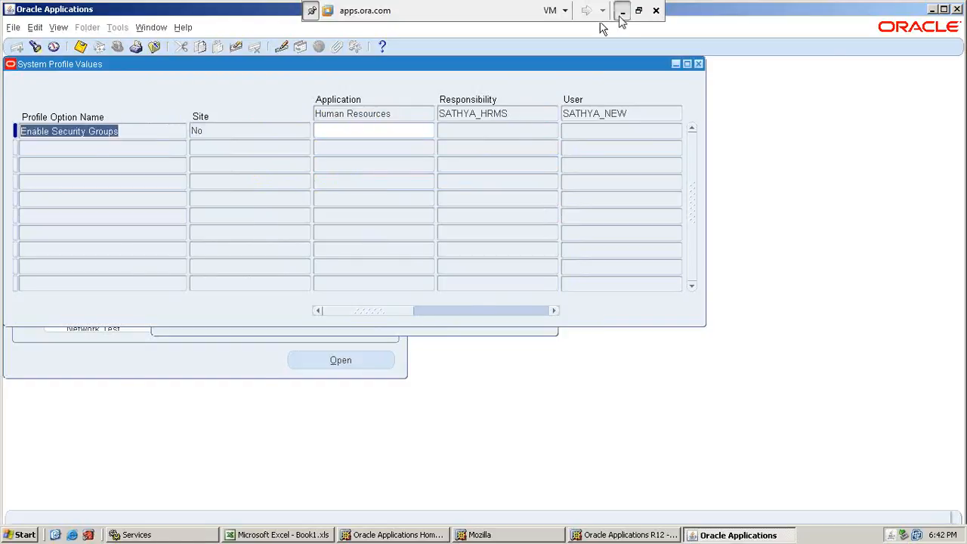
Check the values required for Enable Security Groups and the HR Security Profile search name on the HR Profile Options sheet.
left_click(621, 10)
left_click(378, 322)
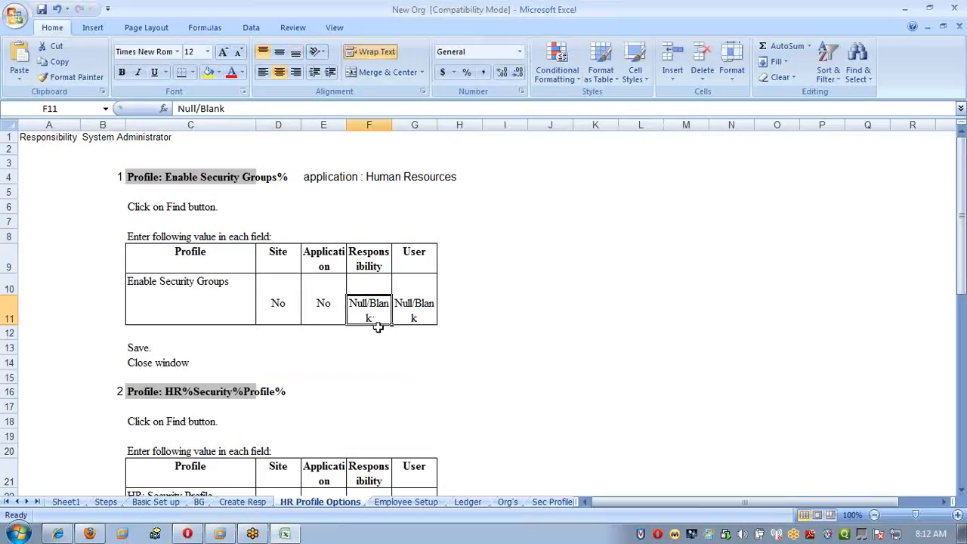
left_click(419, 306)
left_click(364, 310)
left_click(425, 315)
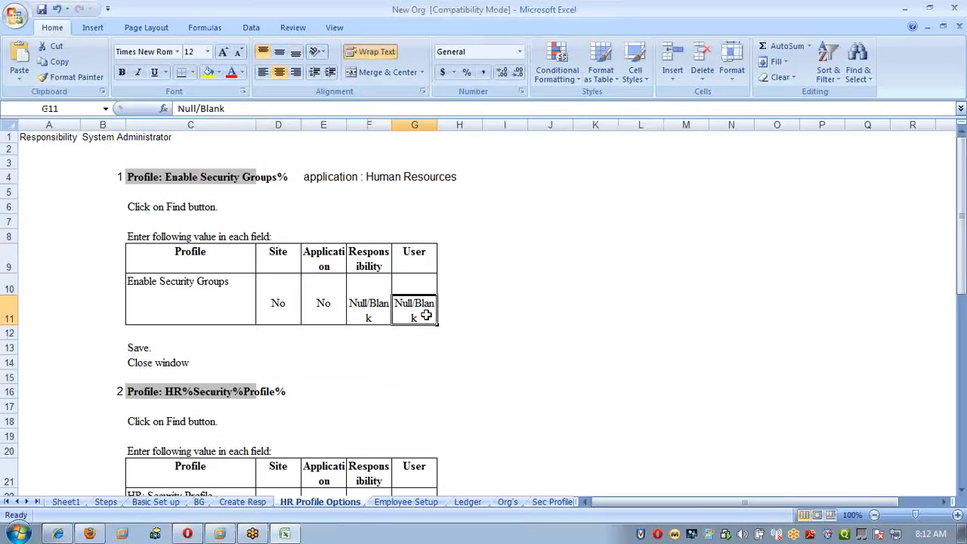
left_click(325, 311)
left_click(398, 315)
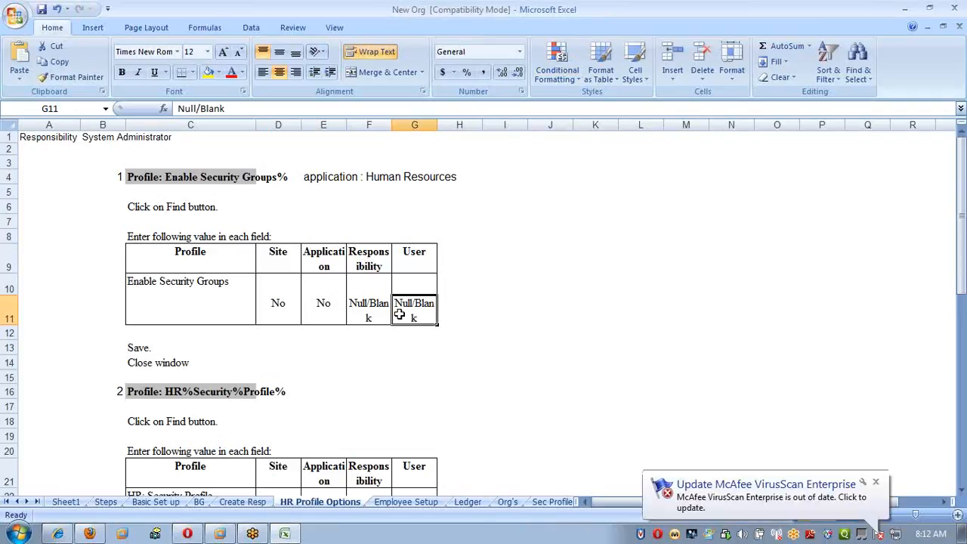
scroll(398, 315, "down", 3)
left_click(210, 254)
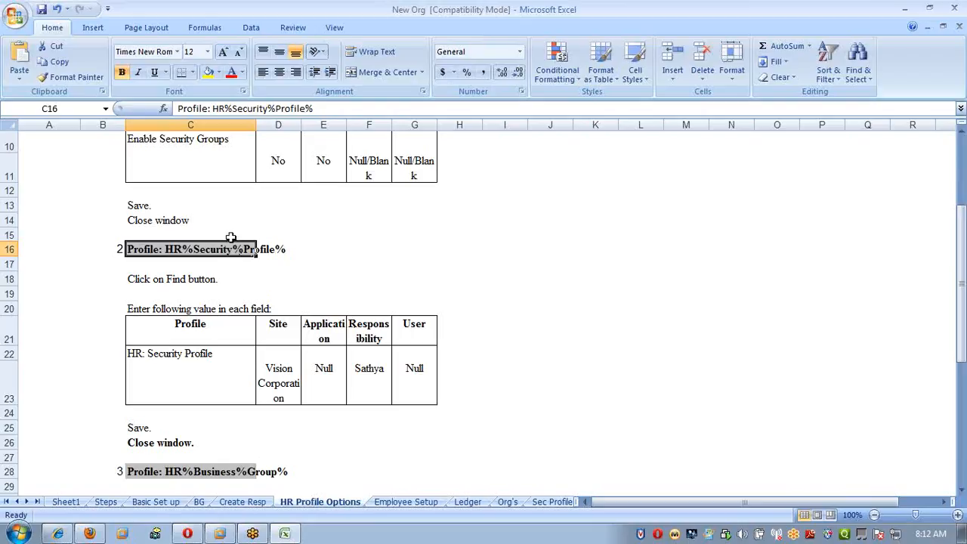
Return to Oracle Applications, reopen the Find System Profile Values window and search for the profile %HR%Security%Pro%.
key("alt+Tab")
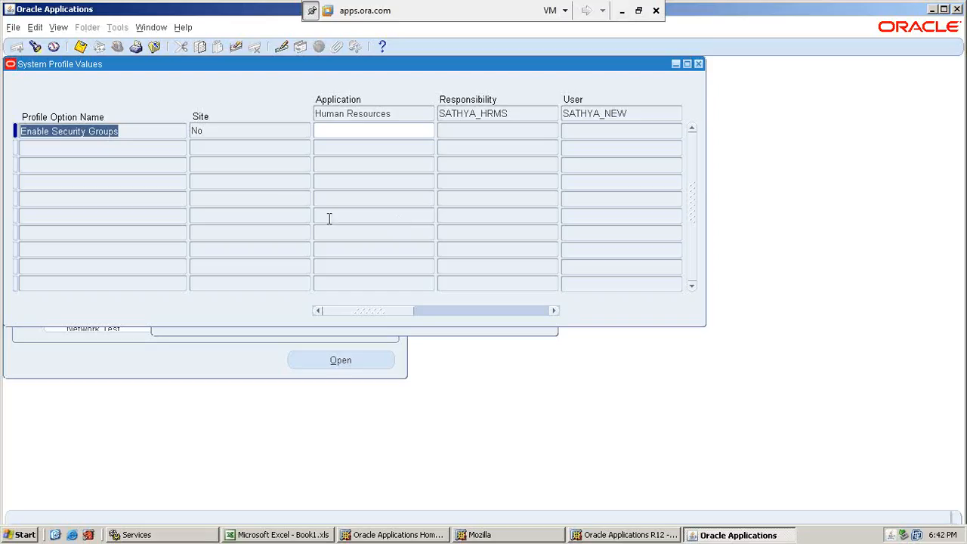
left_click(148, 29)
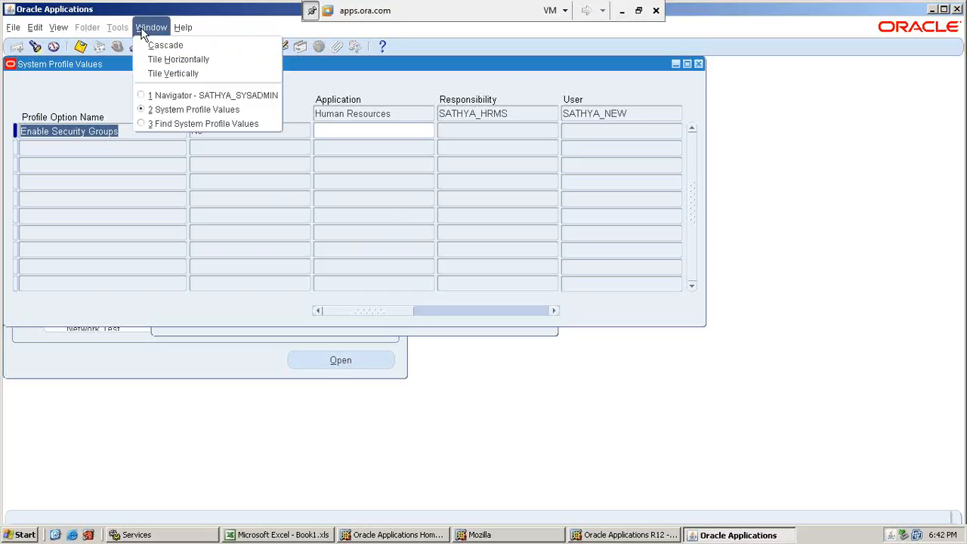
left_click(169, 125)
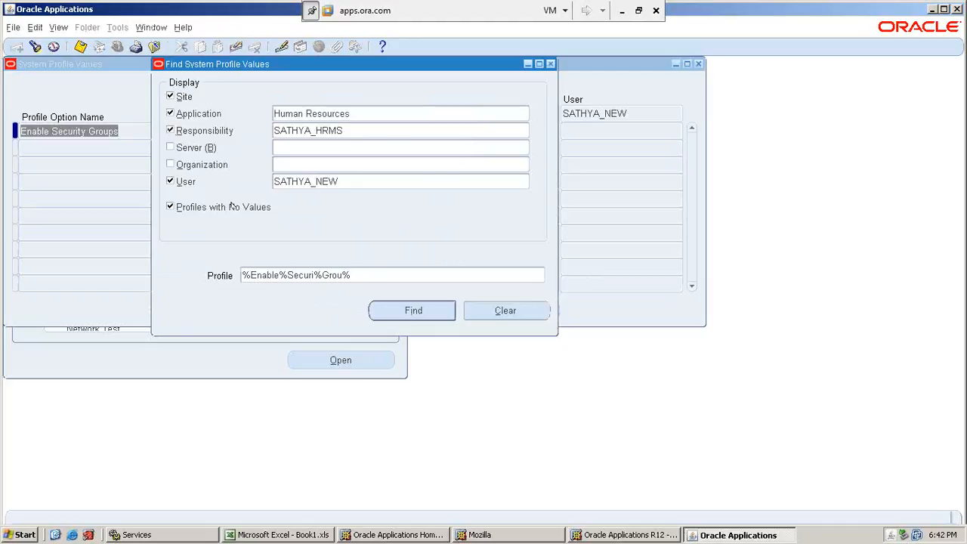
left_click(247, 274)
type("%HR")
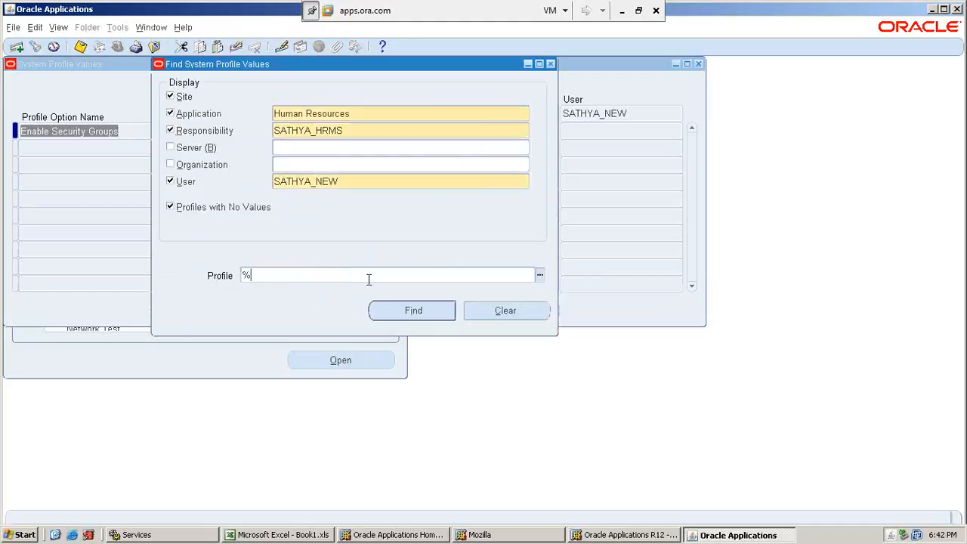
type("%Security%")
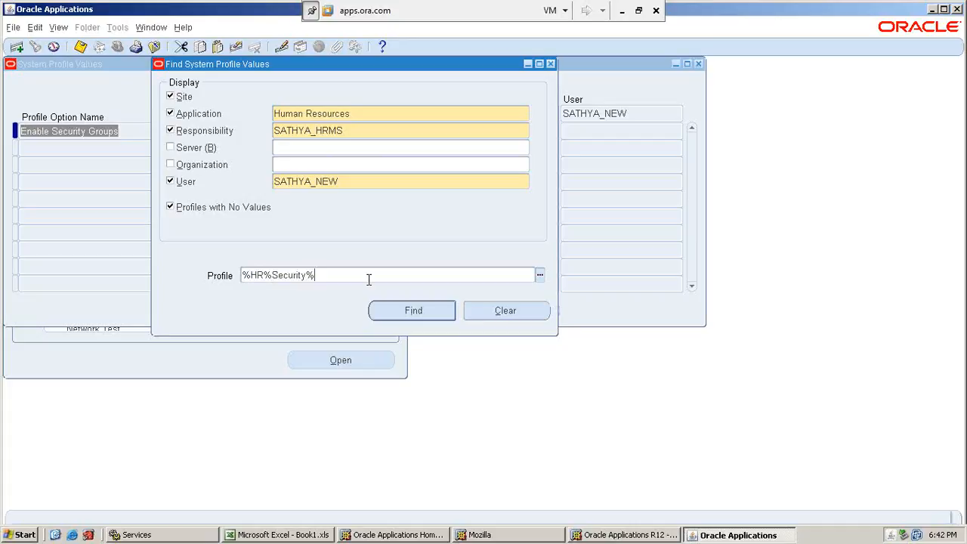
type("Pro%")
key("Return")
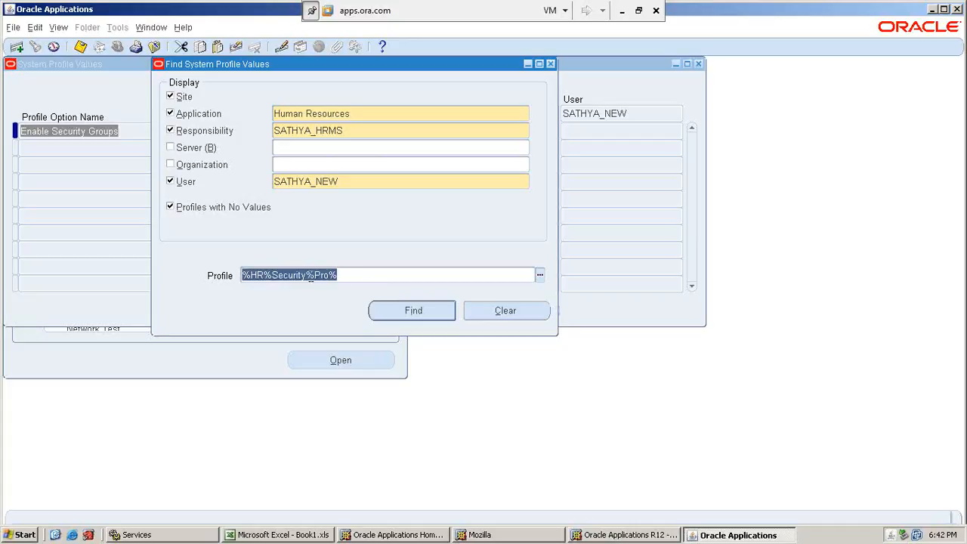
Broaden the HR security profile filter by trimming its ending and run the search again.
left_click(343, 277)
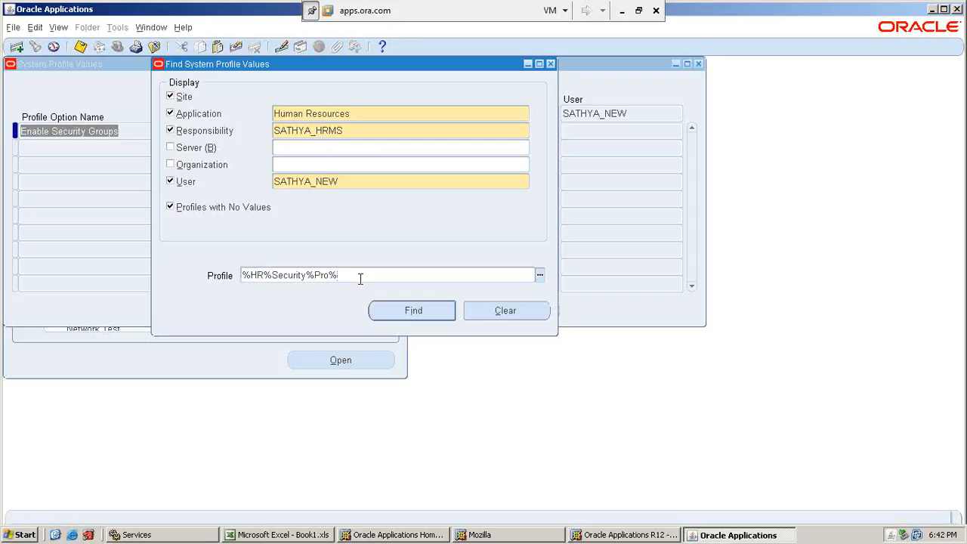
key("BackSpace")
key("BackSpace")
key("BackSpace")
key("Return")
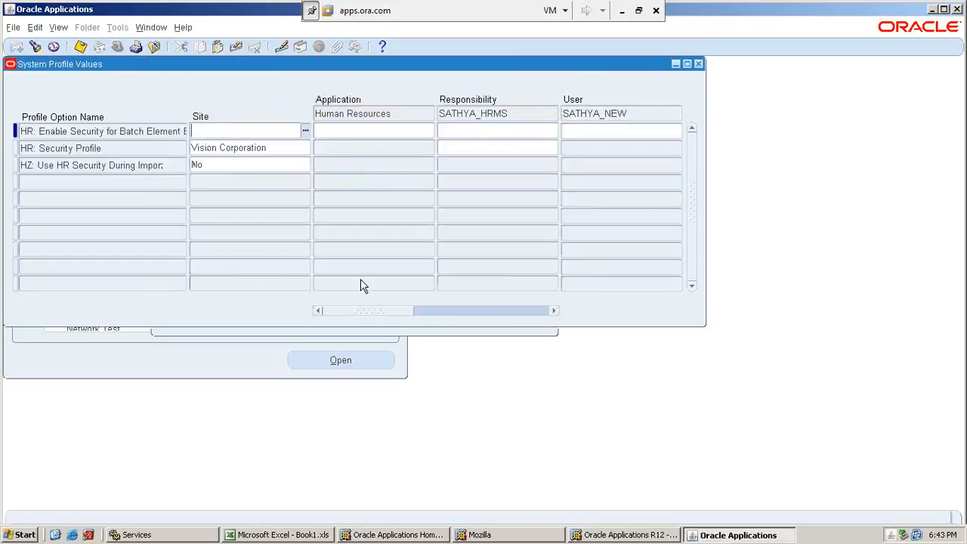
Set the HR: Security Profile option to SATHYA BG at responsibility level for SATHYA_HRMS.
left_click(128, 148)
key("Tab")
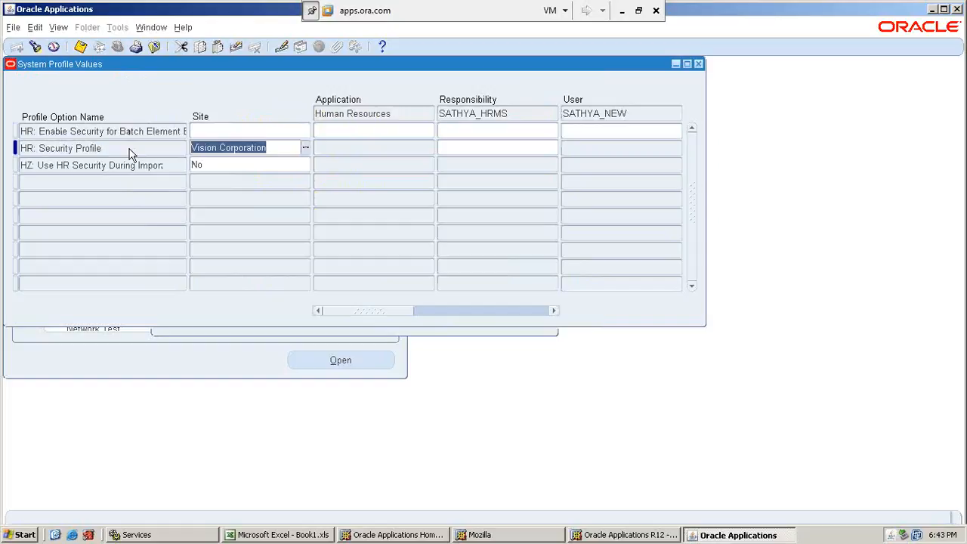
key("Tab")
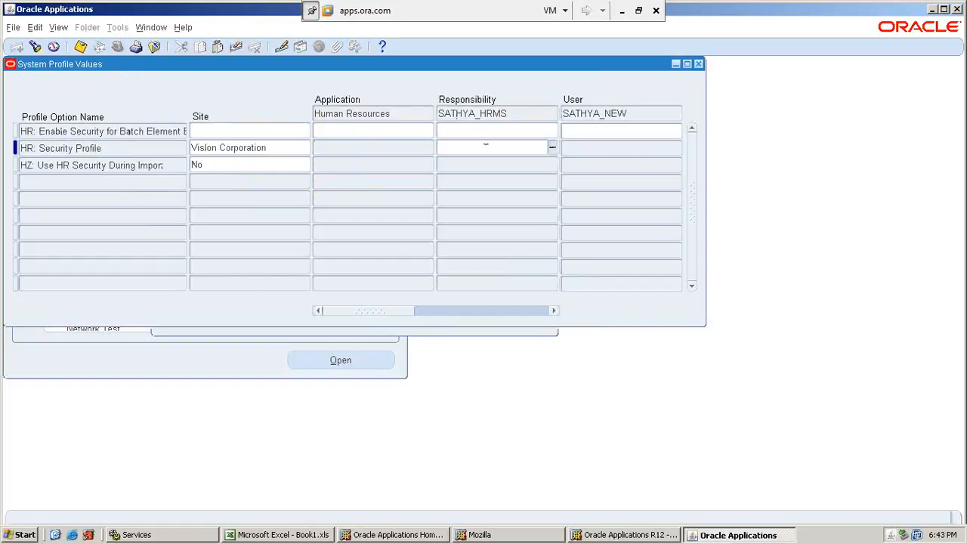
type("SATH")
key("Tab")
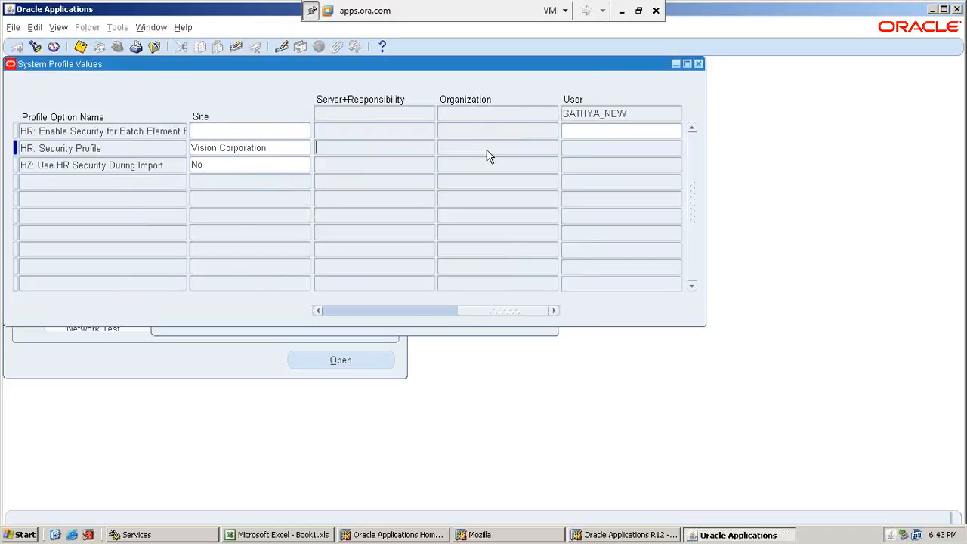
key("shift+Tab")
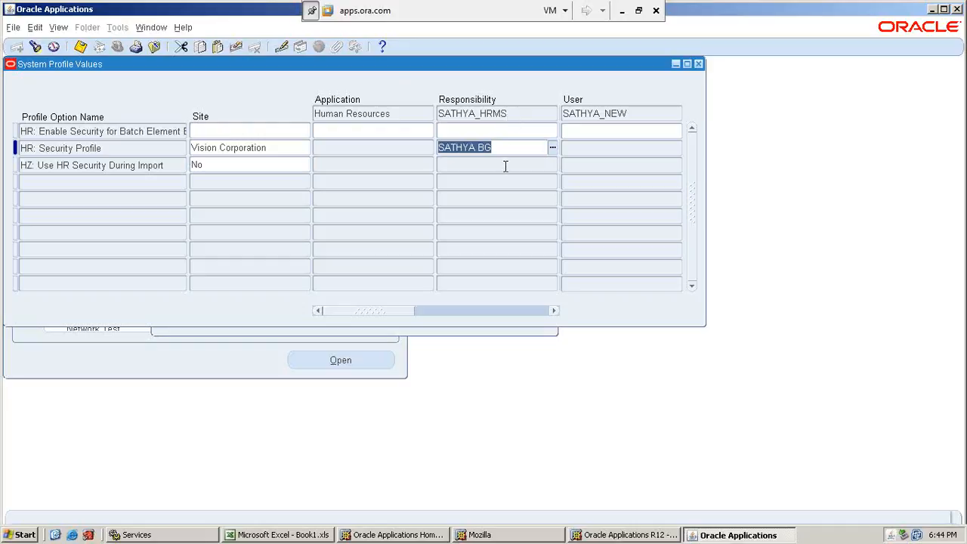
Save the HR: Security Profile value and search the system profile values again for HR profiles containing Business.
left_click(81, 48)
left_click(151, 29)
left_click(189, 121)
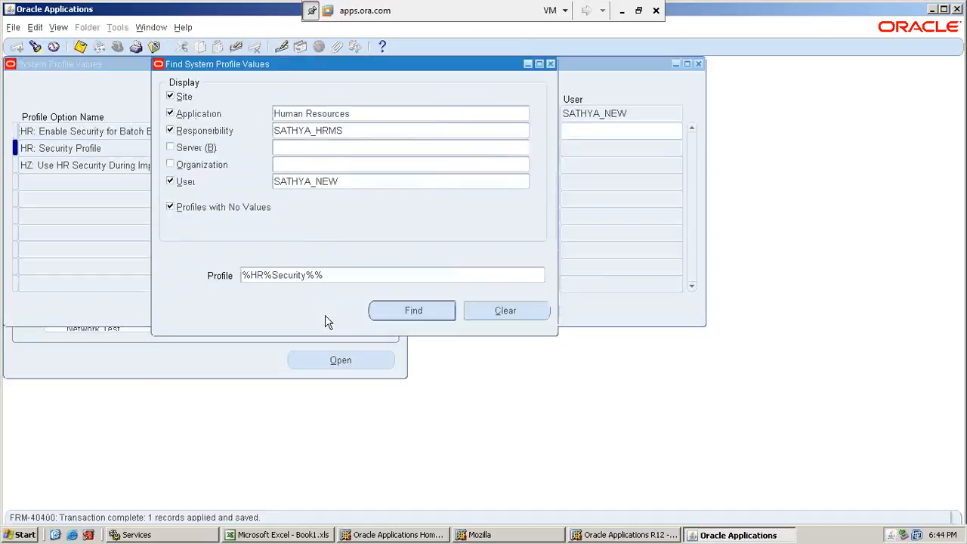
double_click(289, 275)
left_click(324, 275)
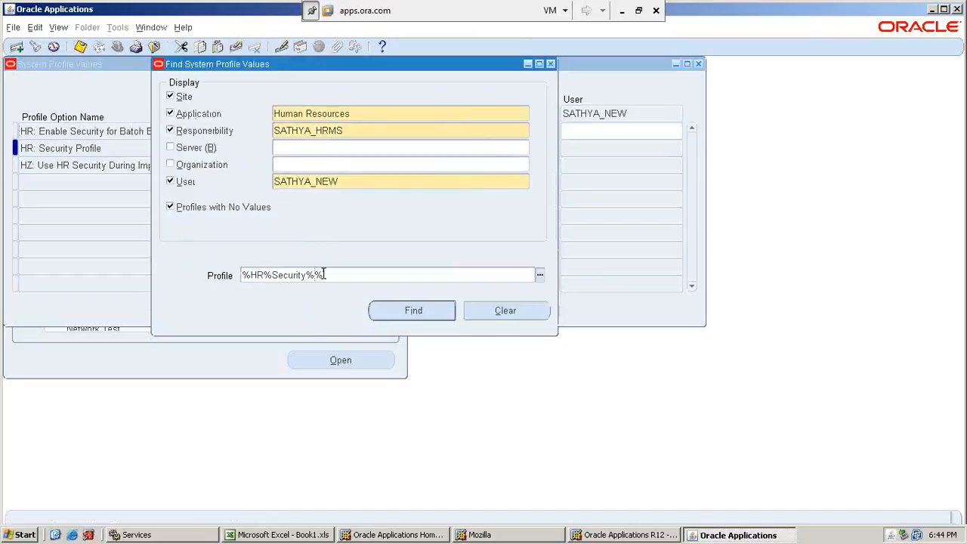
key("BackSpace")
key("BackSpace")
key("BackSpace")
key("BackSpace")
key("BackSpace")
key("BackSpace")
key("BackSpace")
key("BackSpace")
type("Busins")
key("Return")
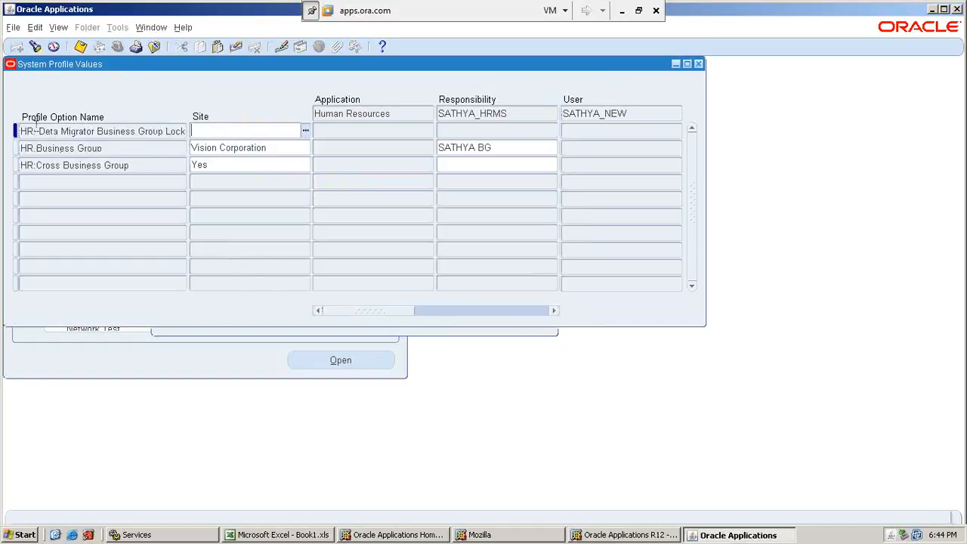
Check the HR:Business Group value at responsibility level for SATHYA_HRMS and switch to the New Org workbook in Excel.
left_click(55, 149)
left_click_drag(27, 149, 403, 148)
left_click(516, 148)
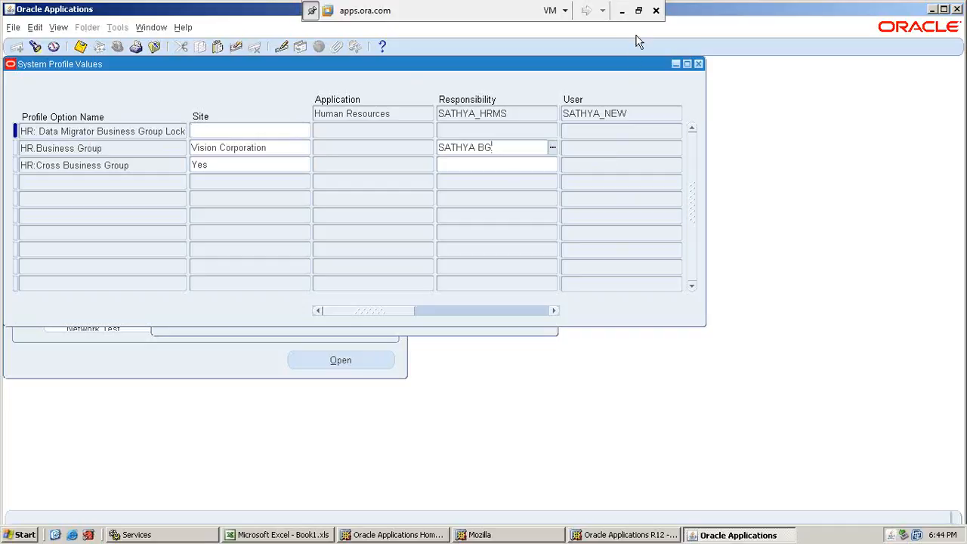
left_click(622, 10)
Enter the scratch notes Explicit in cell M8 and impl in cell M9 of the HR Profile Options sheet.
left_click(686, 328)
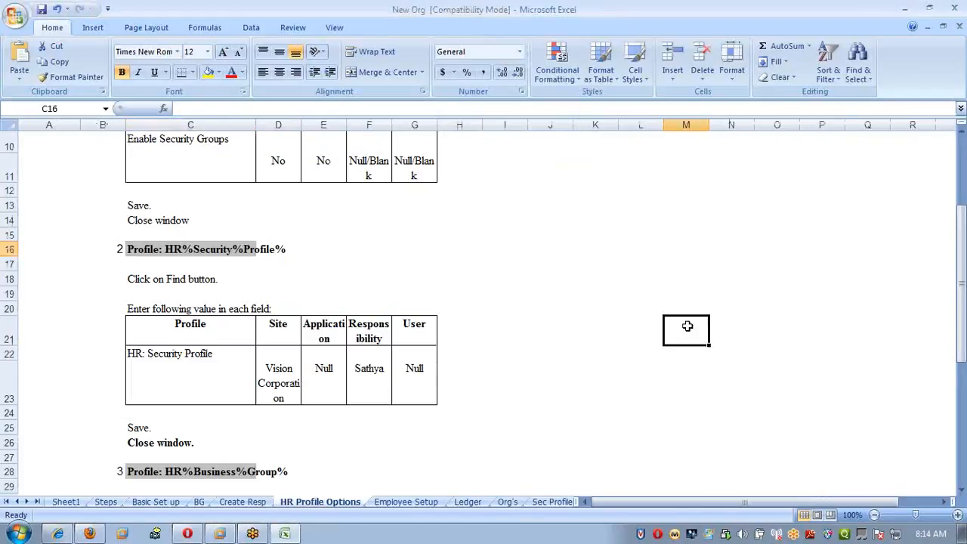
scroll(686, 328, "up", 3)
left_click(683, 240)
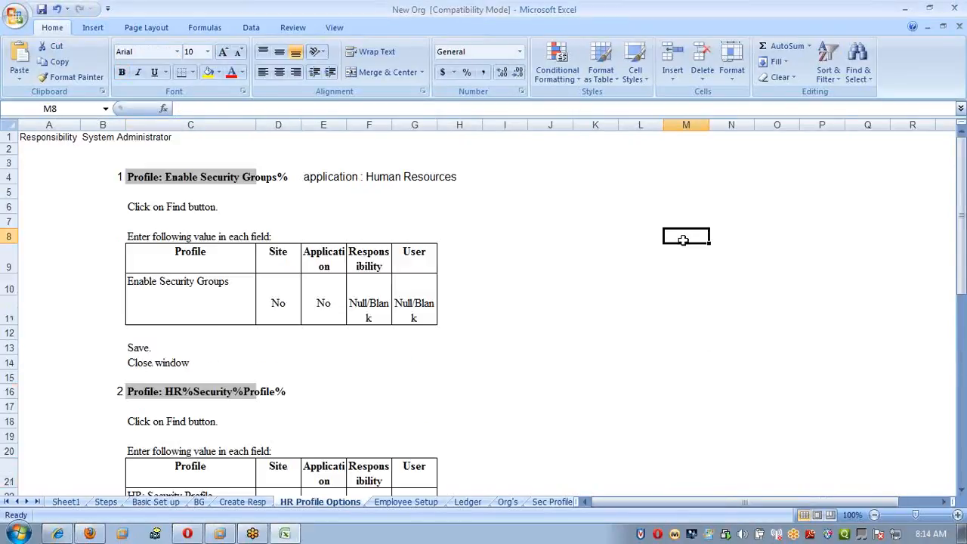
type("Explicit")
key("Return")
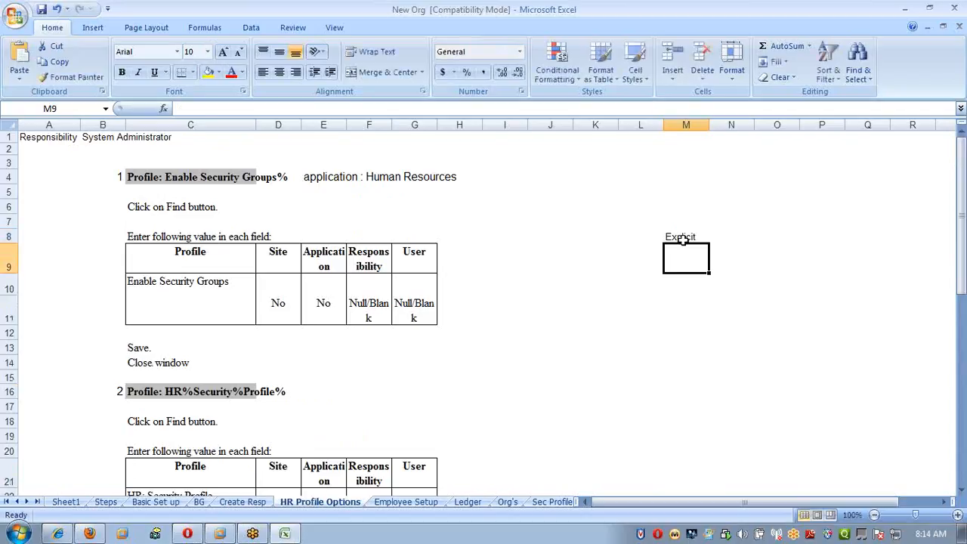
type("Impl")
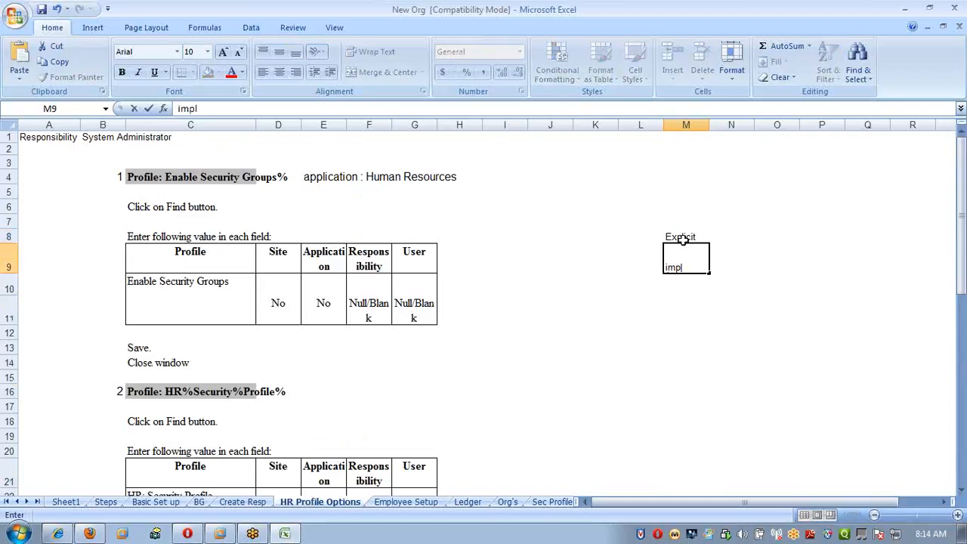
key("Return")
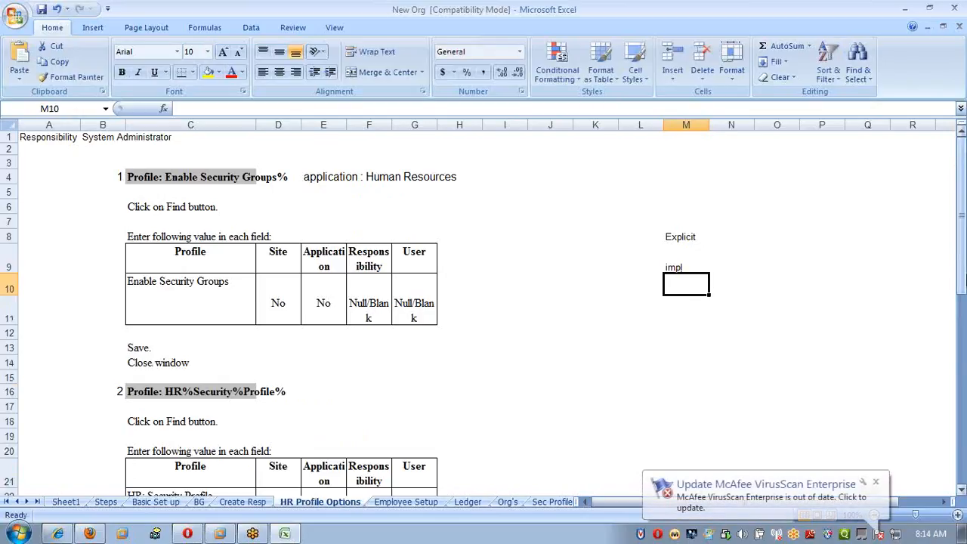
Describe the impl note as system generated in cell N9.
key("Up")
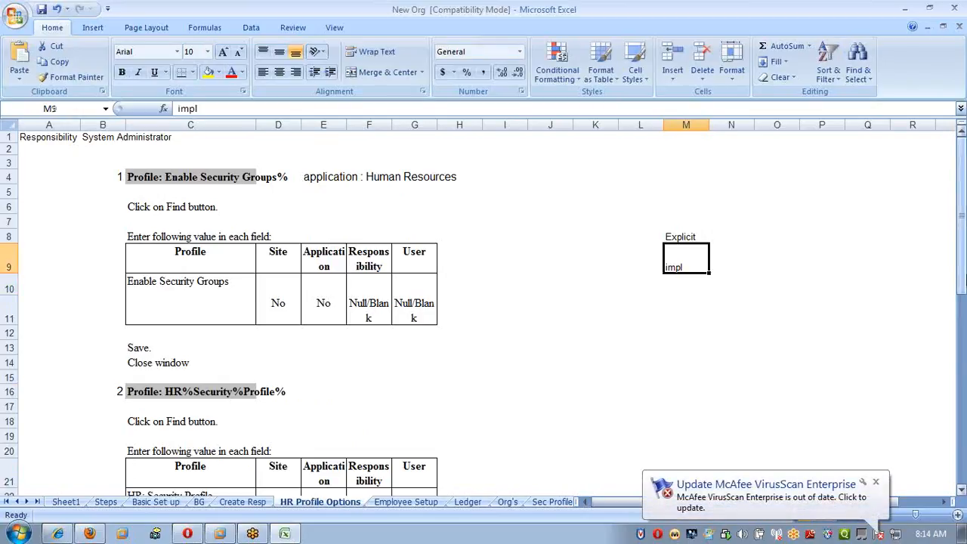
key("Right")
type("system ge")
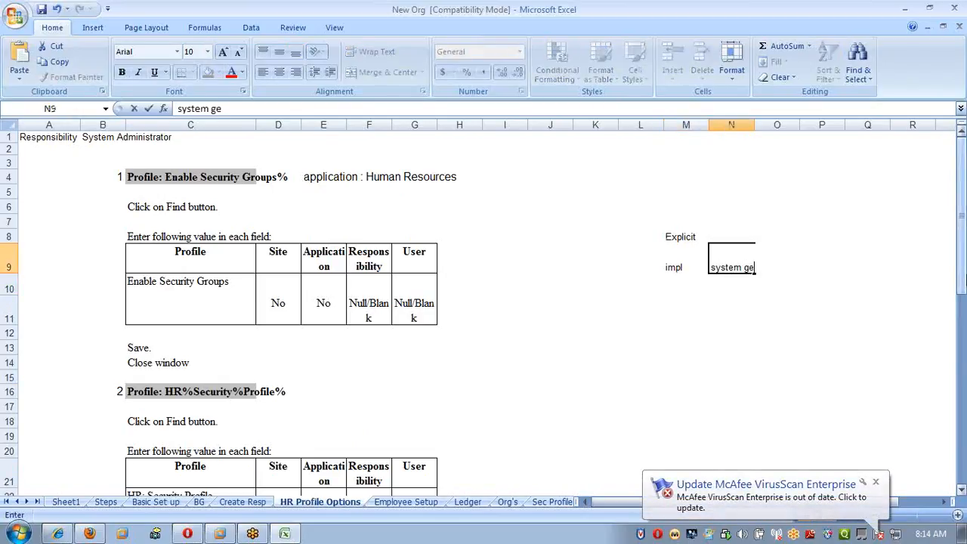
type("nerated")
key("Return")
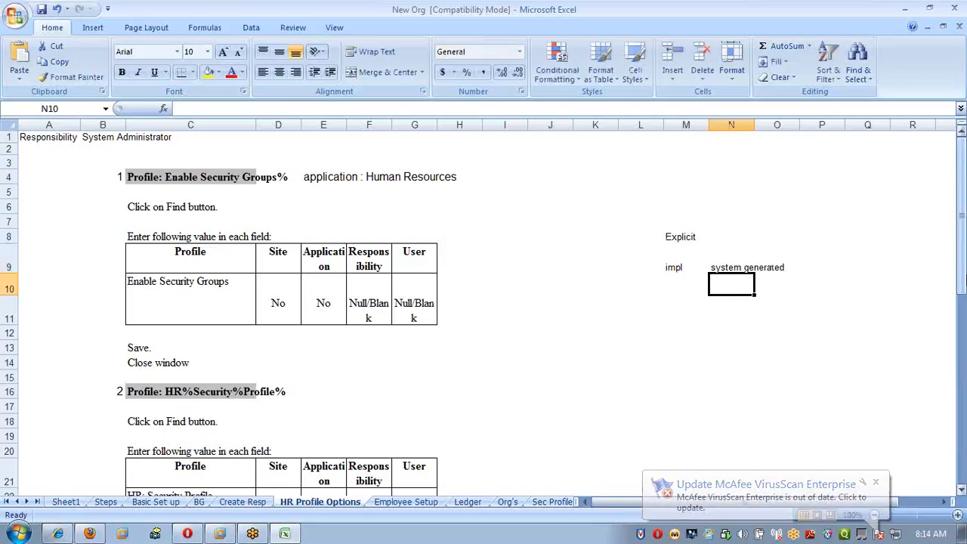
Describe the Explicit note as user entered in cell N8.
key("Up")
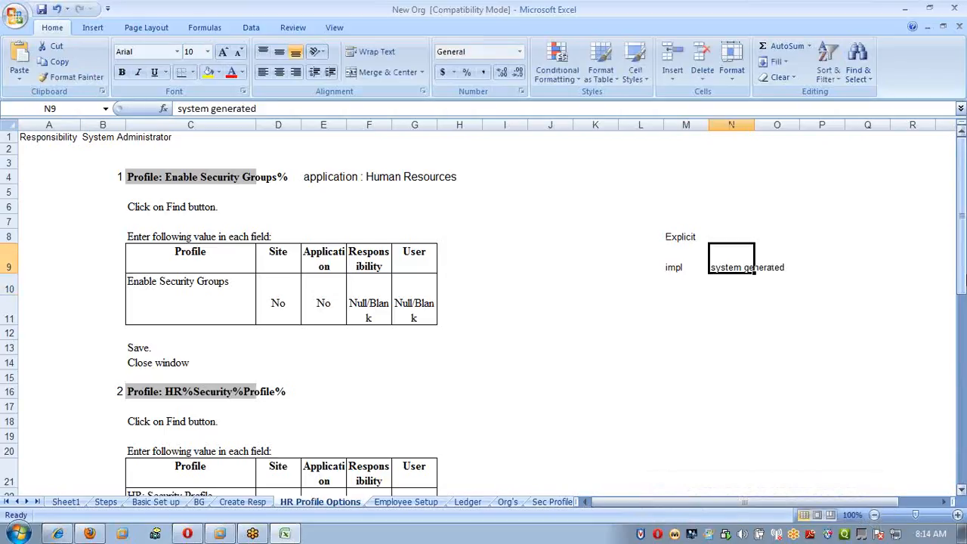
key("Up")
key("Left")
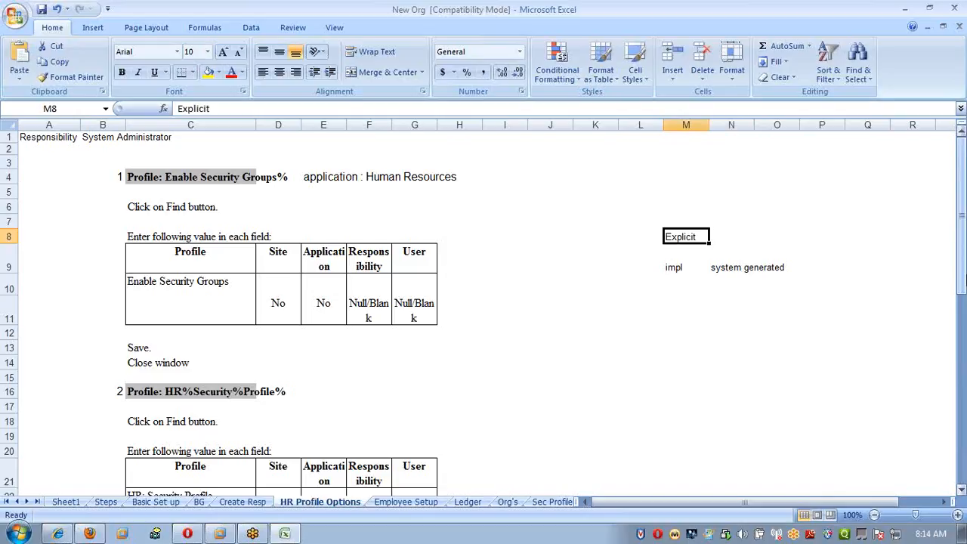
key("Right")
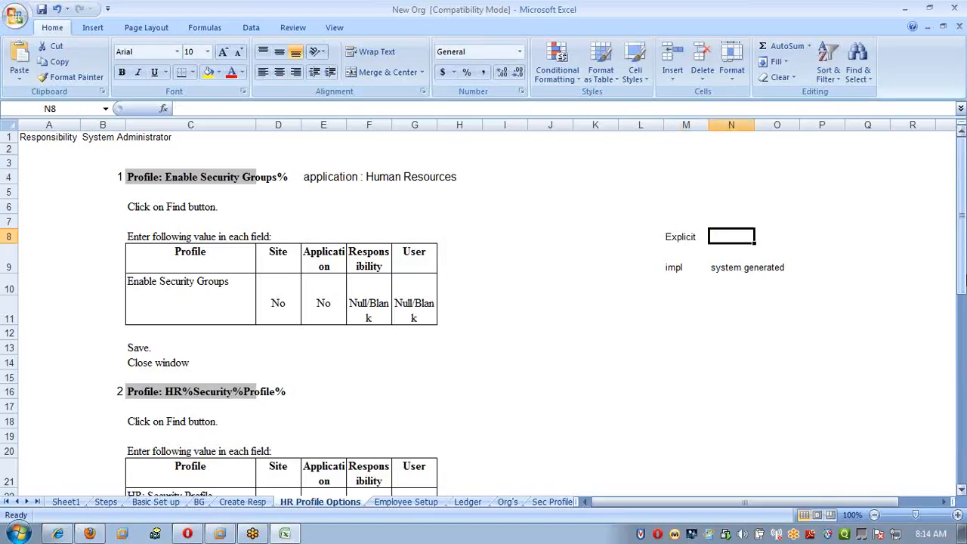
type("user entered")
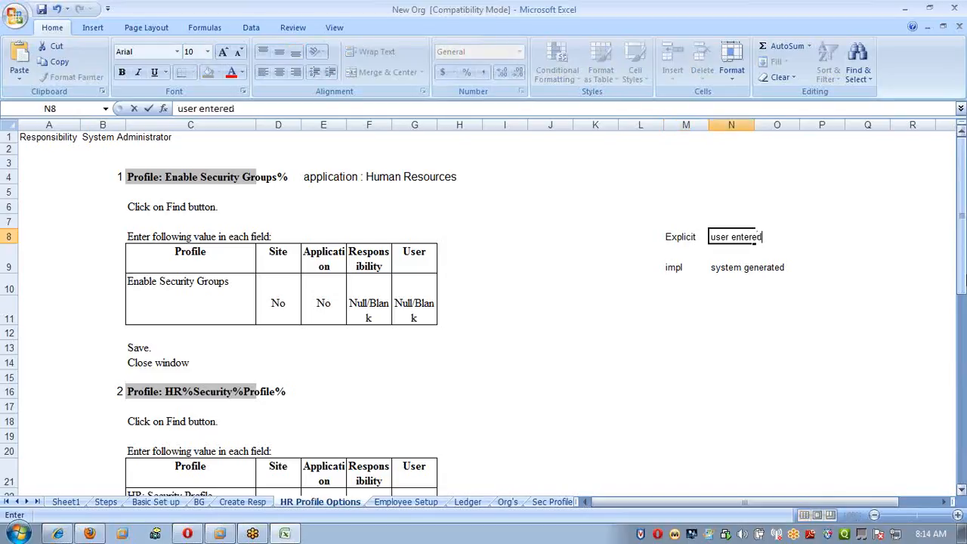
key("Return")
key("Up")
key("Left")
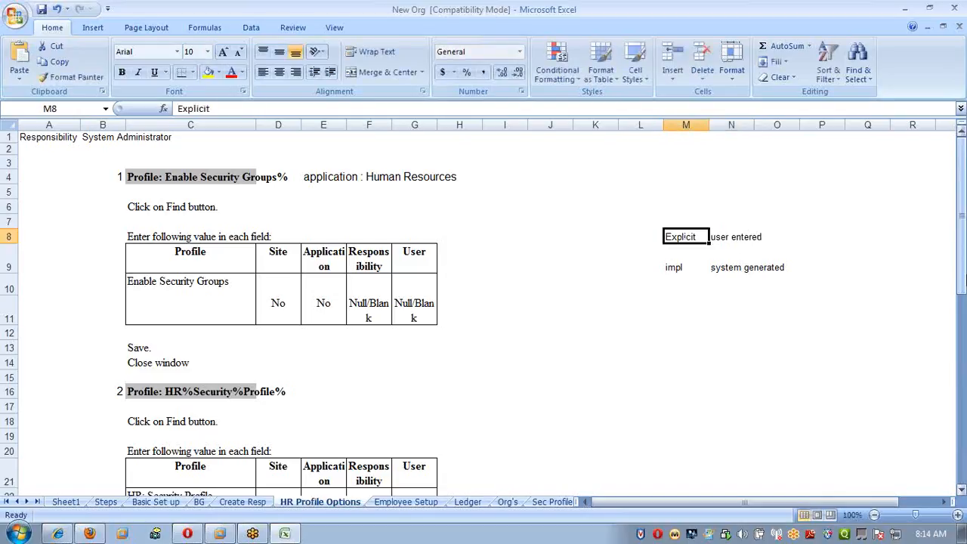
Add the note Implicit Profile in cell E29, below the Profile: HR%Business%Group% heading.
key("Down")
key("Down")
key("Down")
key("Down")
key("Down")
key("Down")
key("Down")
key("Down")
key("Down")
key("Down")
key("Down")
key("Down")
key("Down")
key("Down")
key("Down")
key("Down")
key("Down")
key("Down")
key("Down")
key("Down")
key("Down")
key("Left")
key("Left")
key("Left")
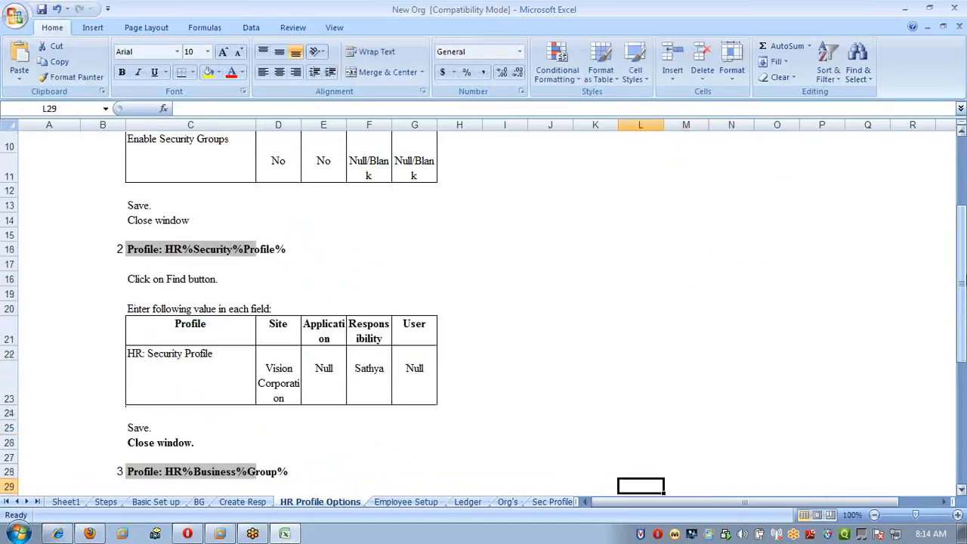
key("Left")
key("Left")
key("Left")
key("Left")
key("Left")
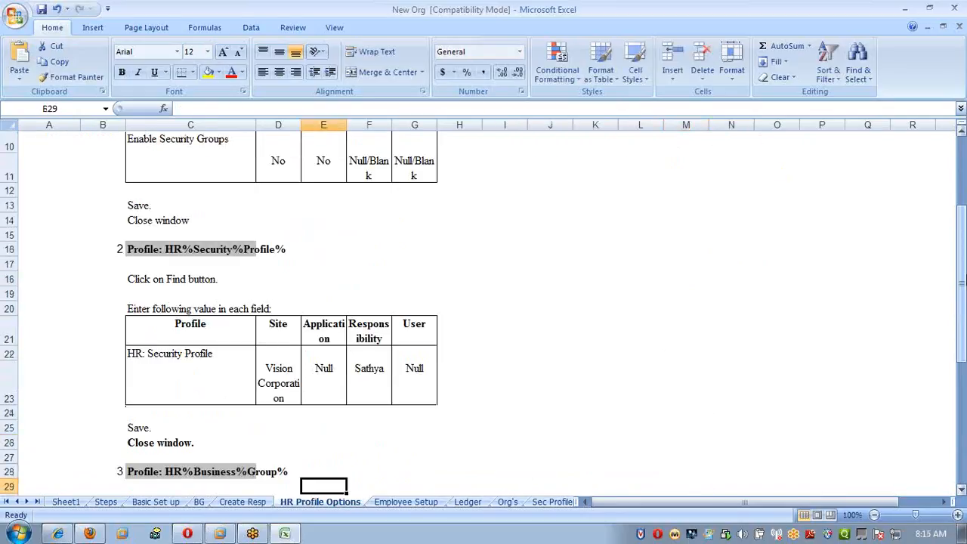
type("Implicit")
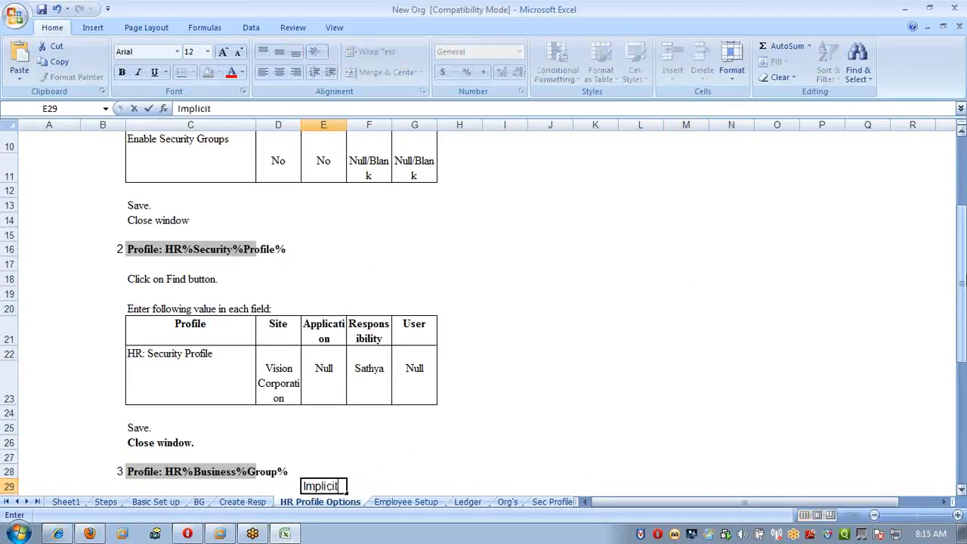
key("Return")
key("Up")
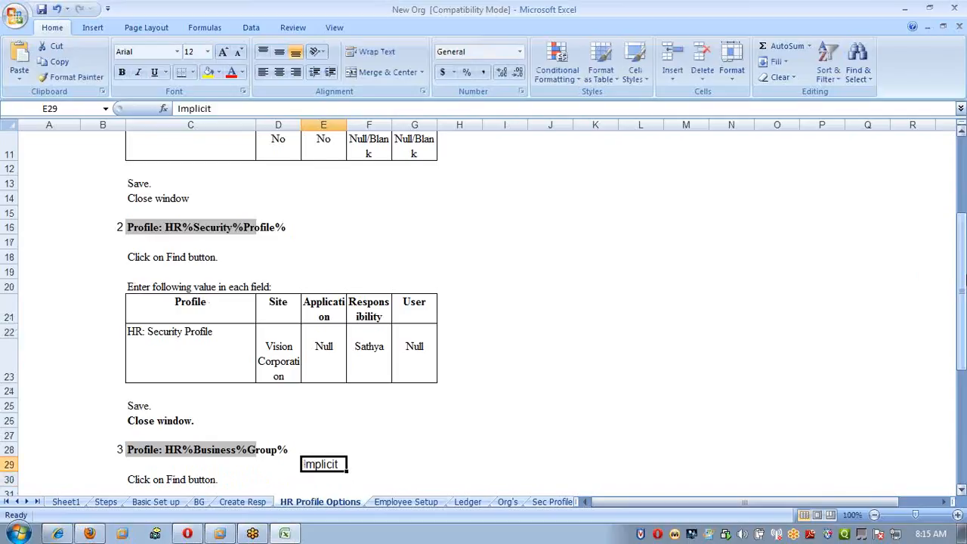
key("F2")
type("Profi")
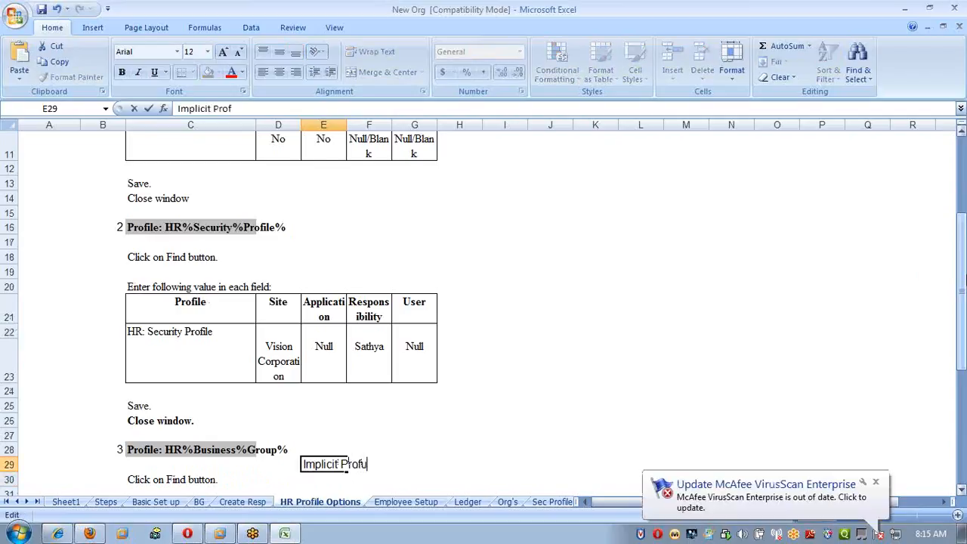
key("BackSpace")
type("ile")
key("Return")
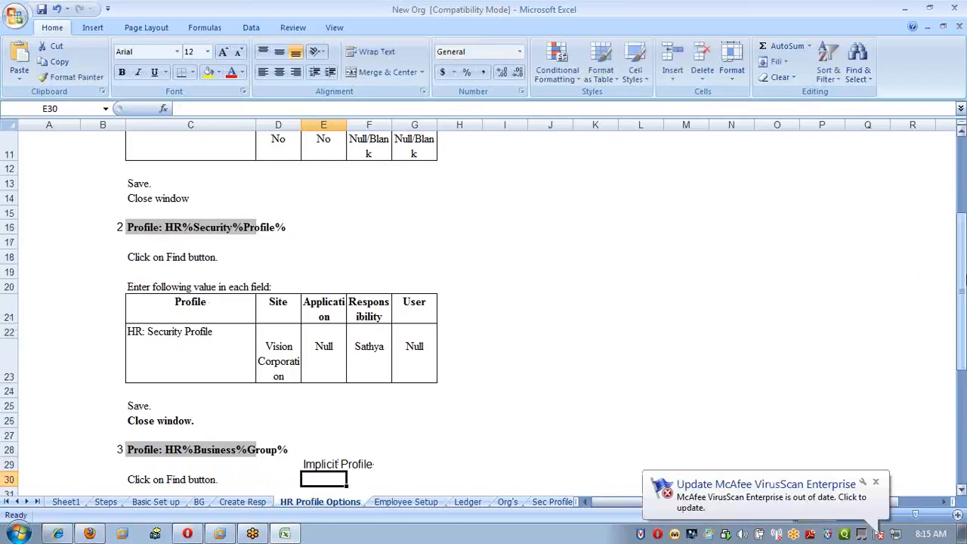
Delete the scratch notes on explicit and implicit profiles from the range L5:Q12.
scroll(881, 257, "up", 4)
left_click_drag(647, 189, 864, 328)
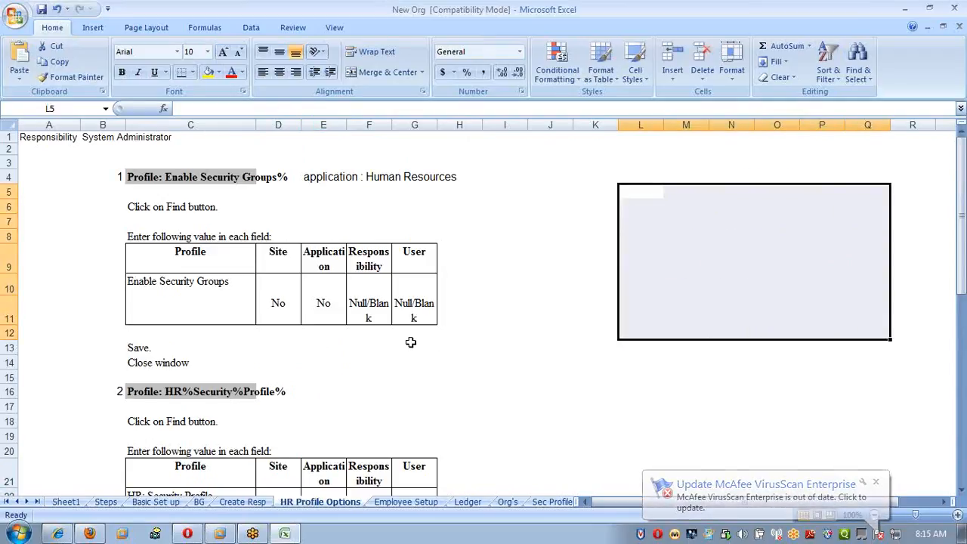
Change the Responsibility value of the HR: Business Group profile in cell F35 to Sathya BG.
scroll(411, 342, "down", 4)
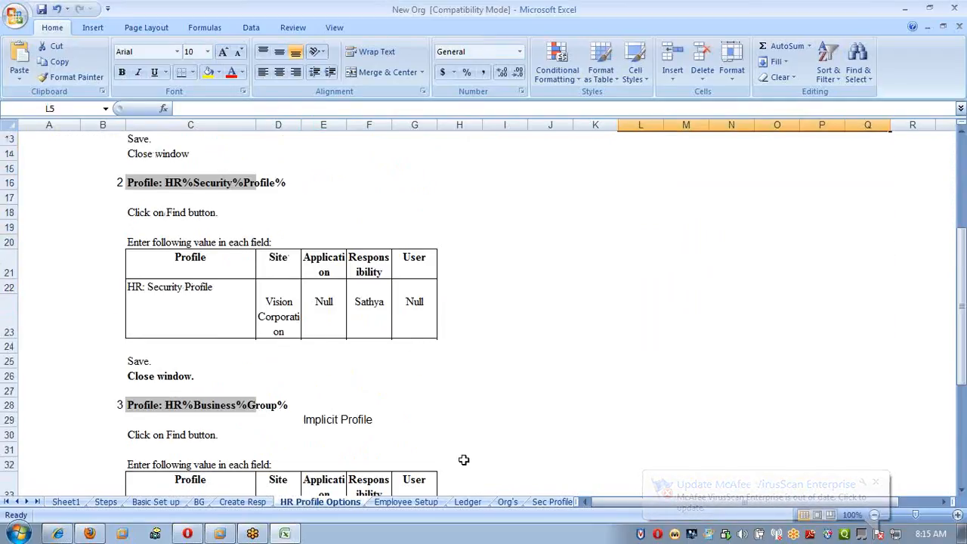
scroll(464, 460, "down", 2)
left_click(352, 331)
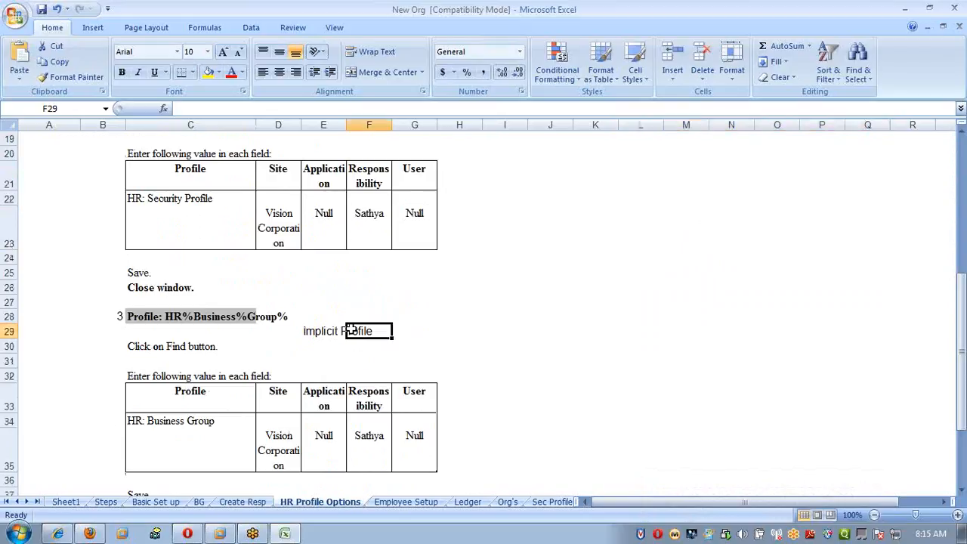
left_click(369, 436)
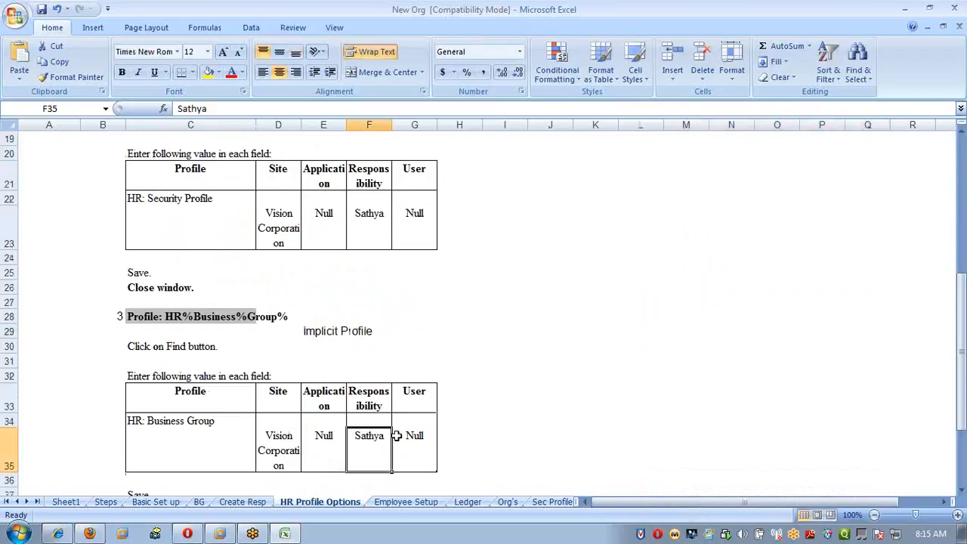
key("F2")
type("BG")
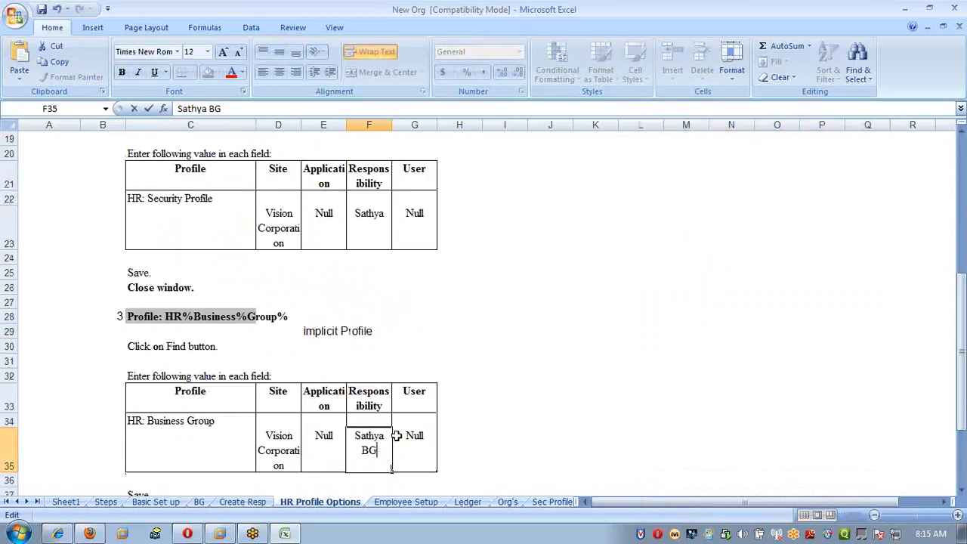
key("Return")
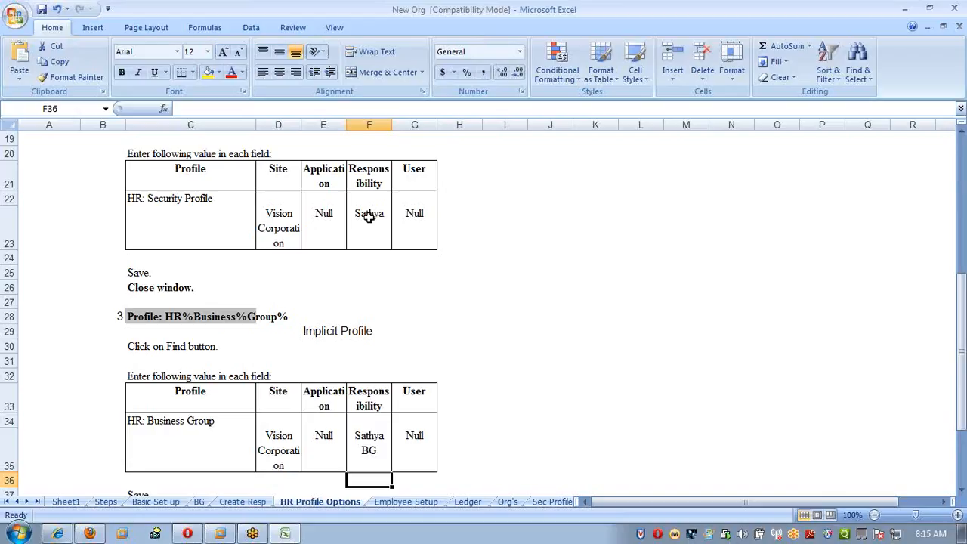
scroll(480, 383, "up", 4)
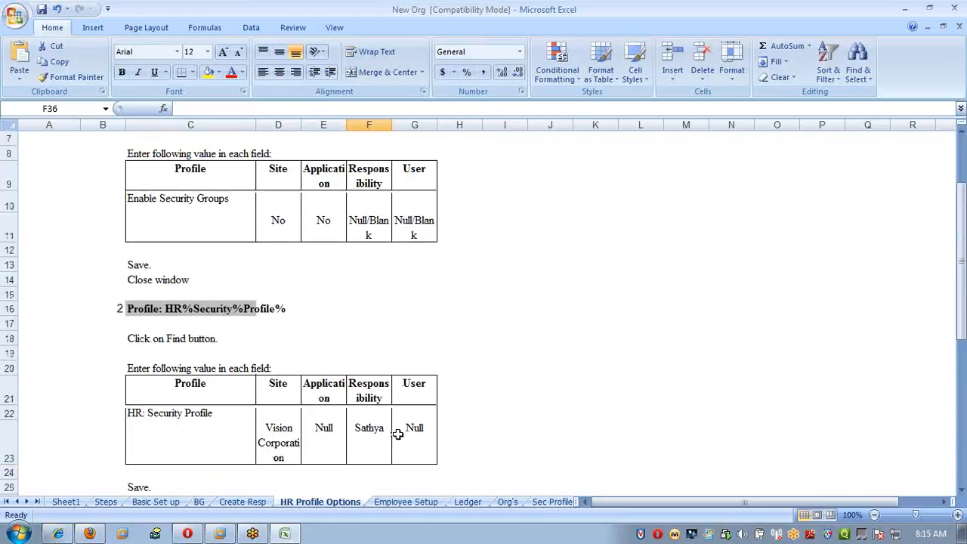
scroll(506, 419, "down", 4)
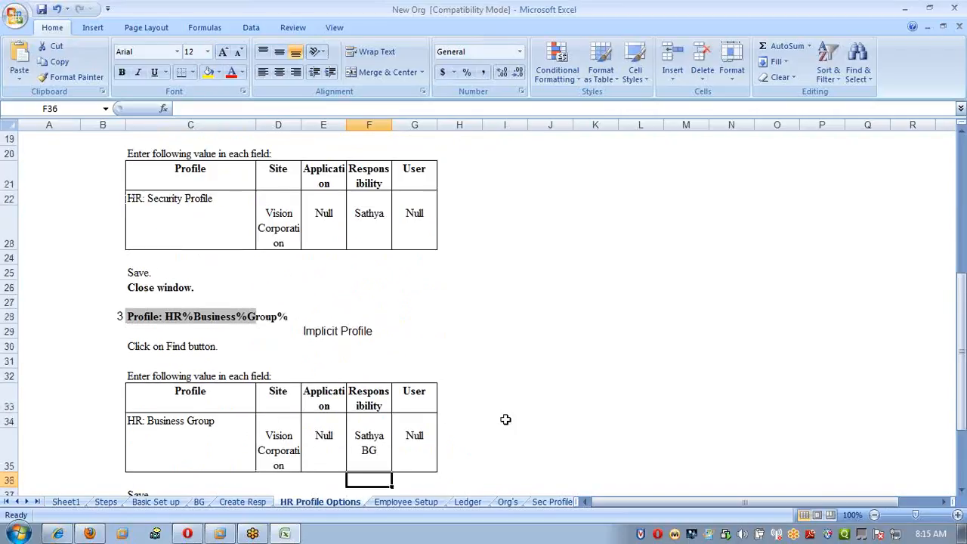
scroll(506, 420, "up", 6)
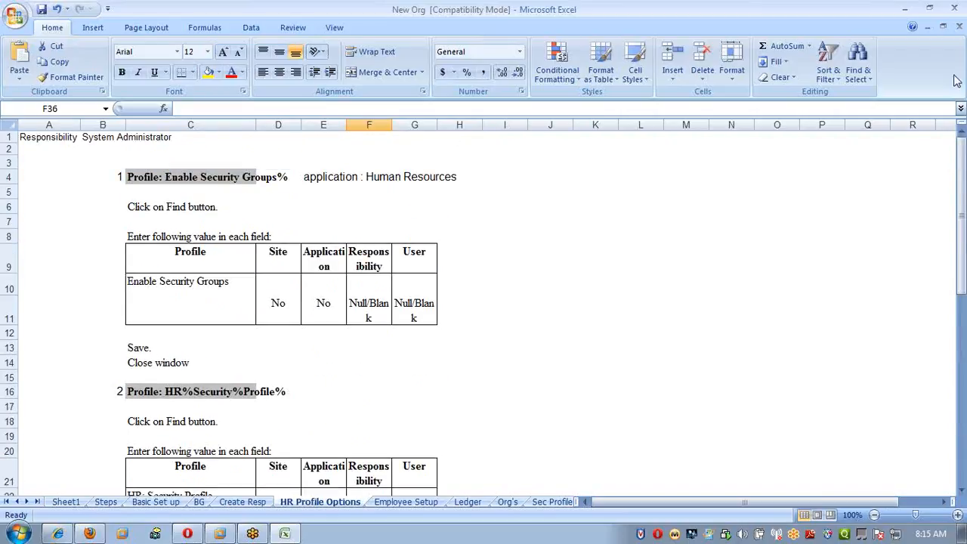
left_click(954, 36)
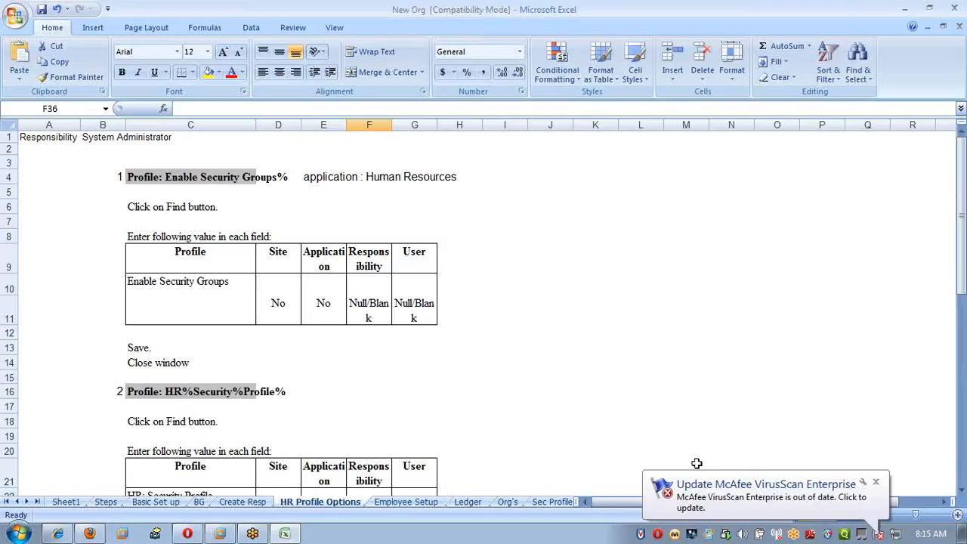
left_click(55, 140)
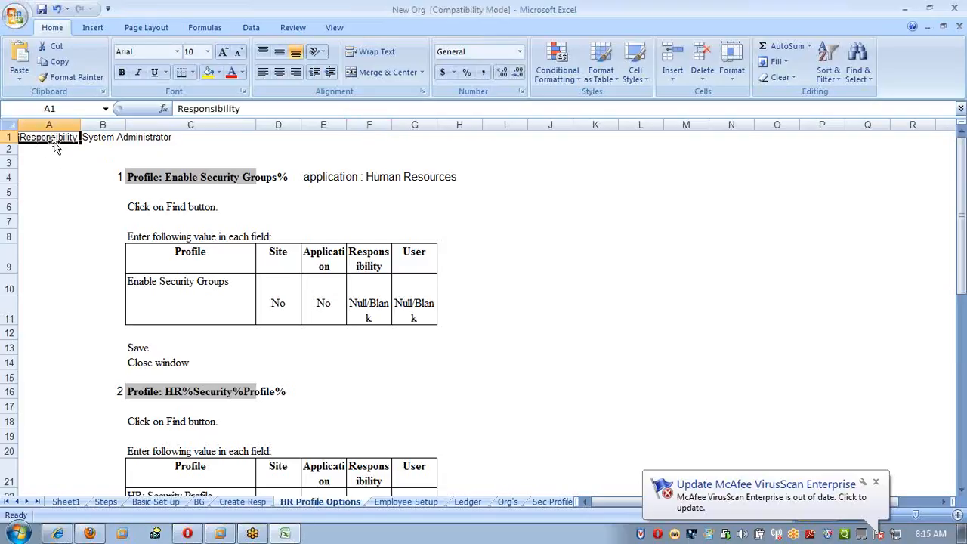
Switch to Oracle Applications and save the system profile values with SATHYA BG as the HR:Business Group value for SATHYA_HRMS.
left_click(55, 170)
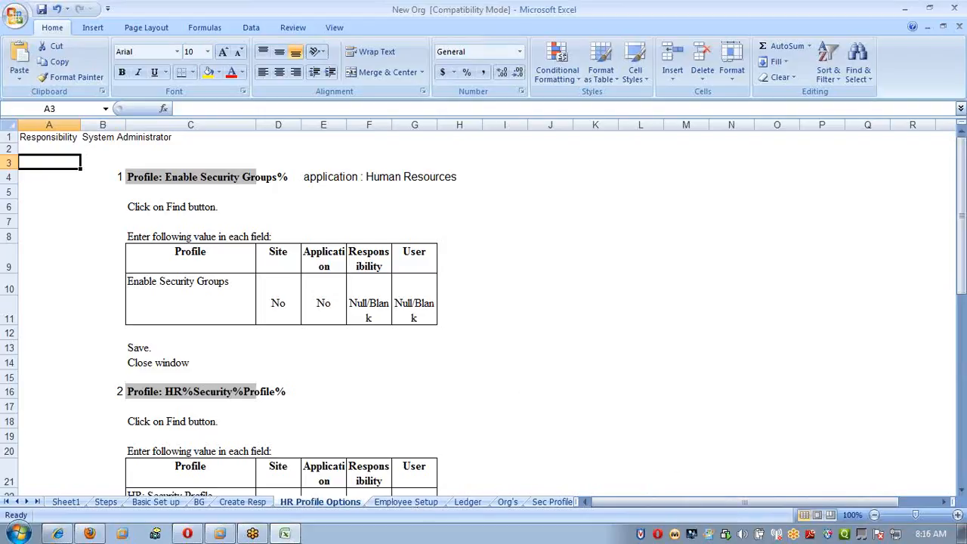
mouse_move(220, 534)
left_click(217, 505)
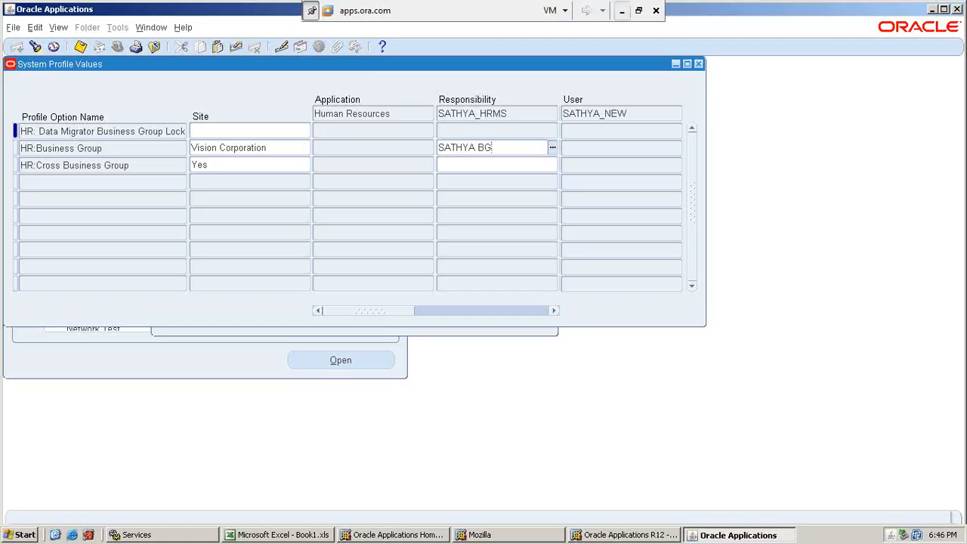
left_click(239, 146)
left_click(505, 146)
left_click(80, 47)
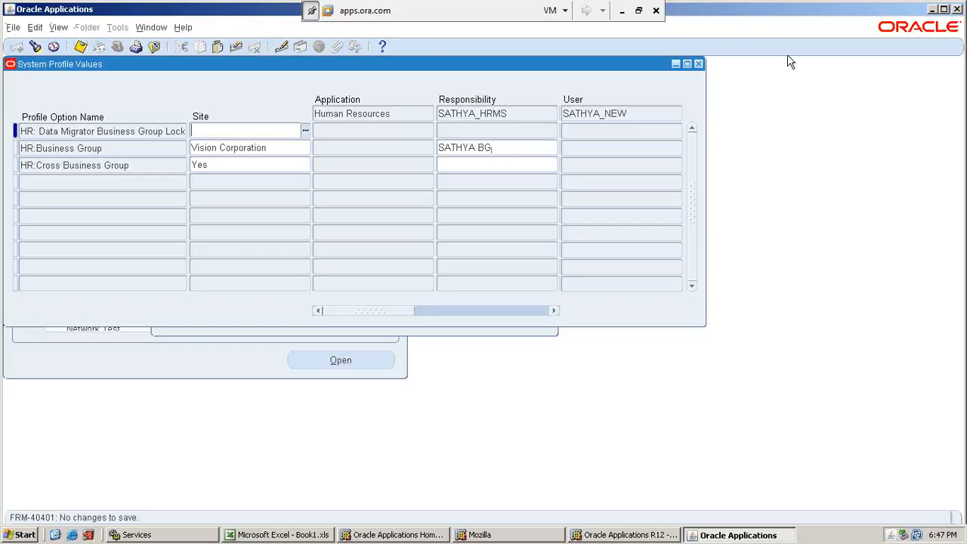
Check the employee creation instructions on the Employee Setup sheet of the New Org workbook, returning to Oracle Applications.
left_click(622, 11)
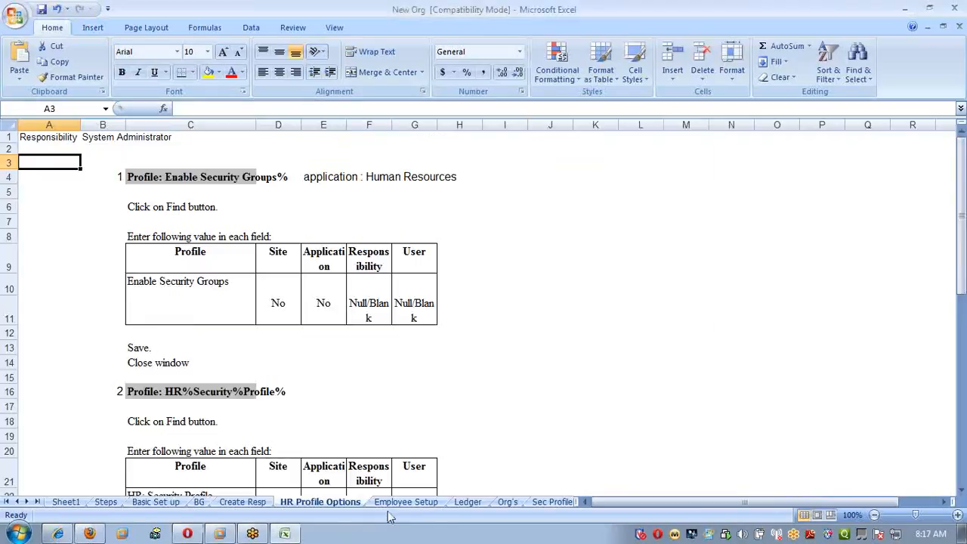
left_click(412, 503)
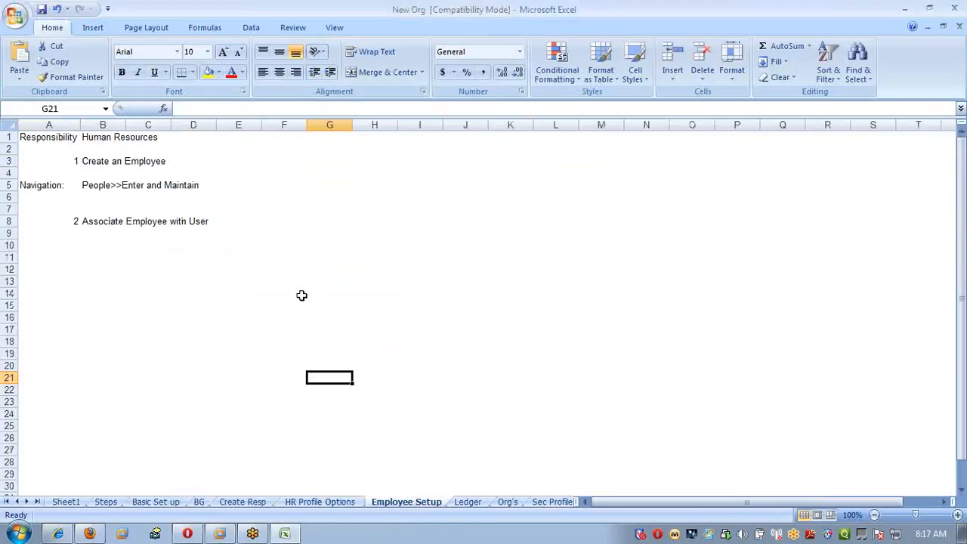
mouse_move(220, 523)
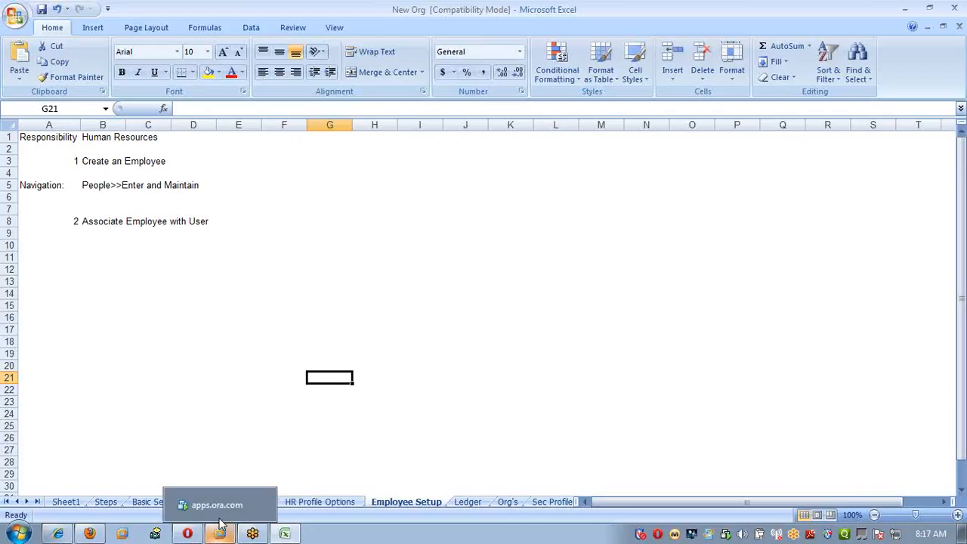
left_click(217, 505)
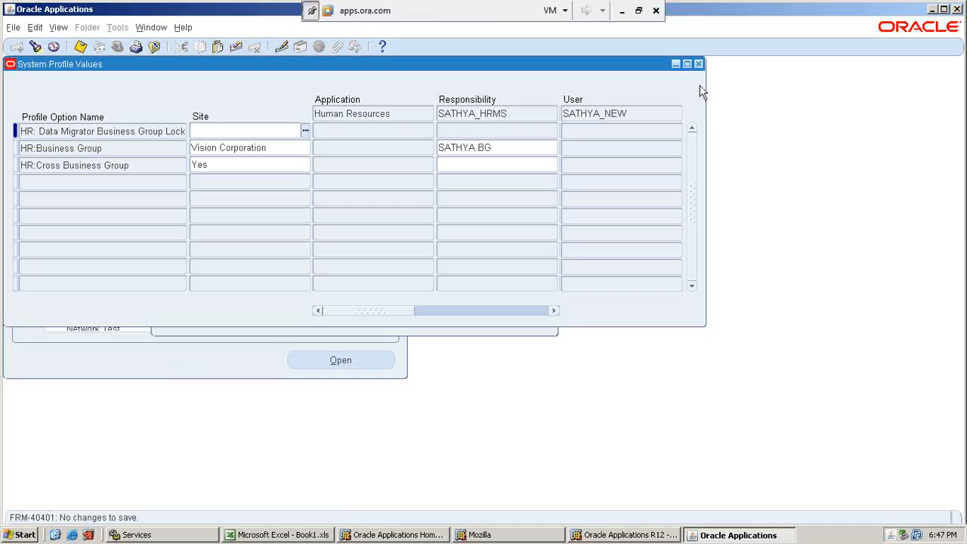
Close the System Profile Values form, switch to the SATHYA_HRMS responsibility and start a new record in the People form.
left_click(698, 64)
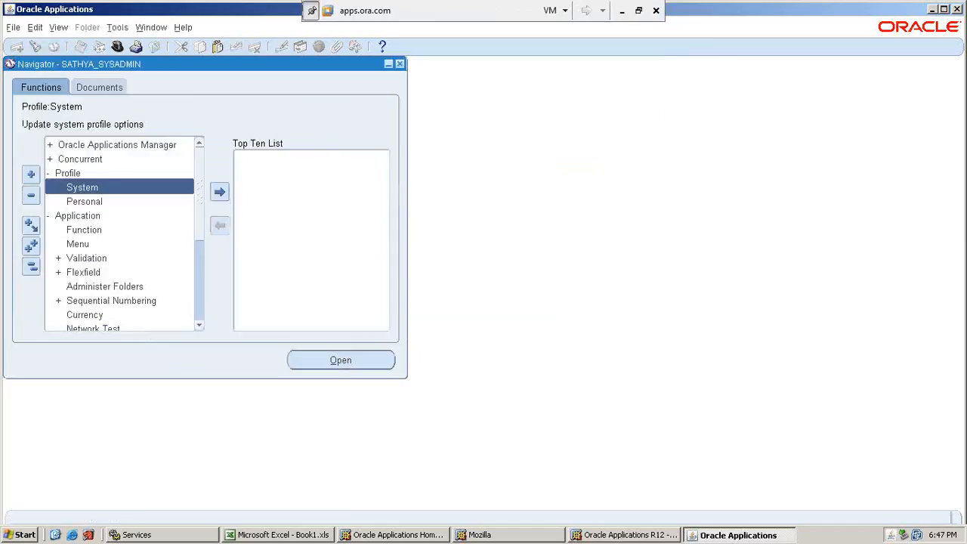
left_click(117, 47)
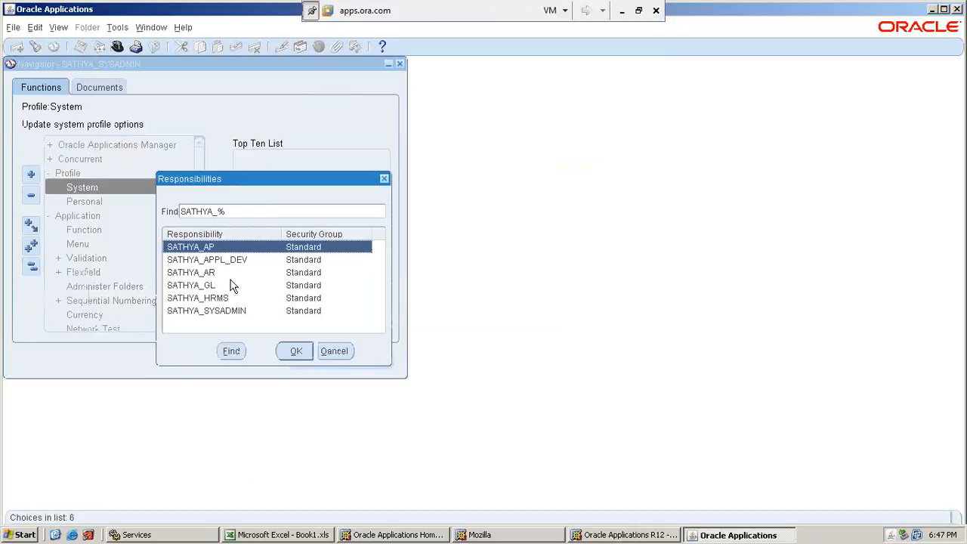
left_click(224, 299)
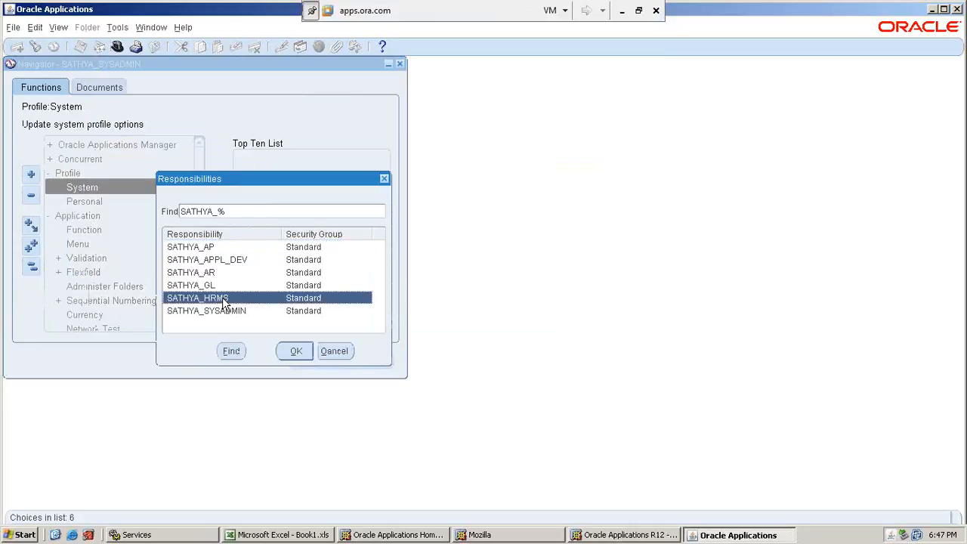
double_click(225, 299)
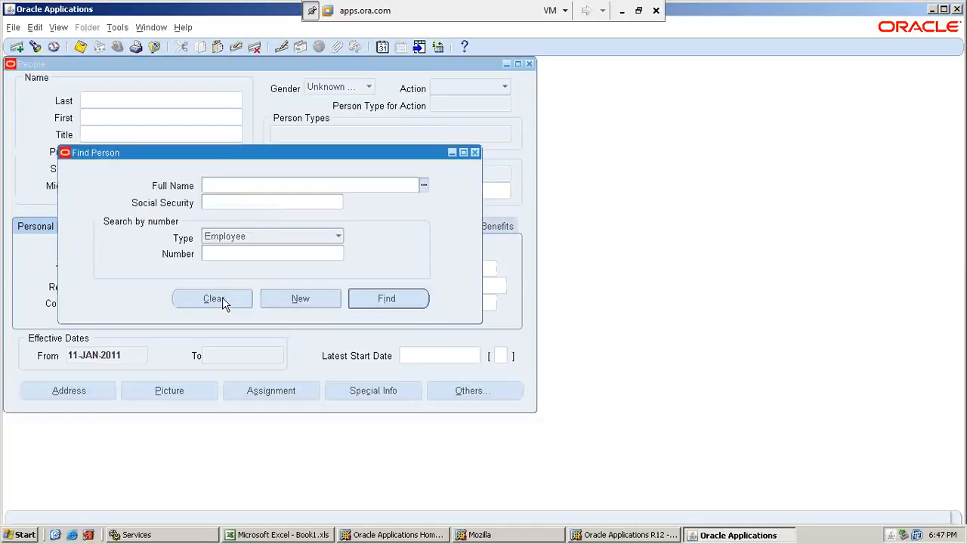
left_click(272, 304)
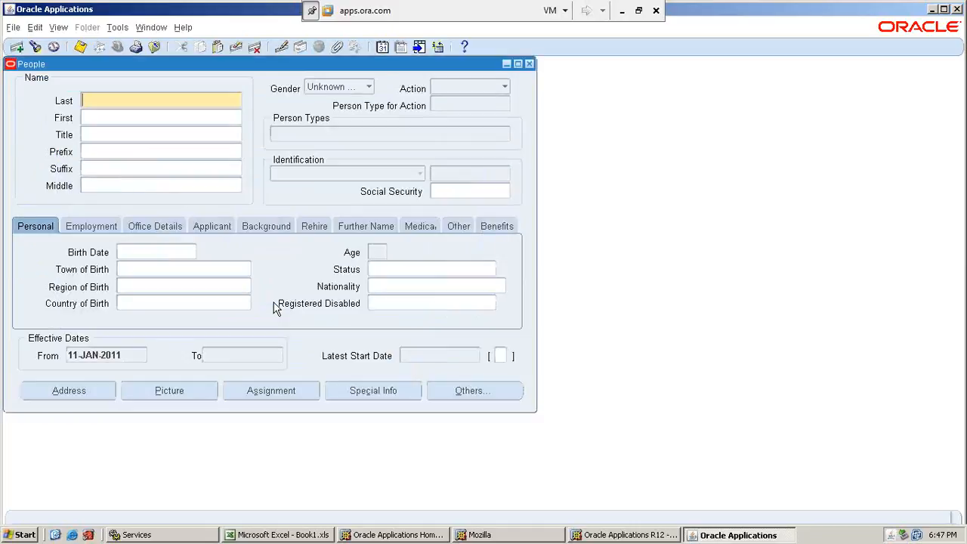
Enter the employee's last and first names, set the gender to Male and the action to Create Employment.
type("SATHYA_ NEW")
key("Tab")
type("KUmar")
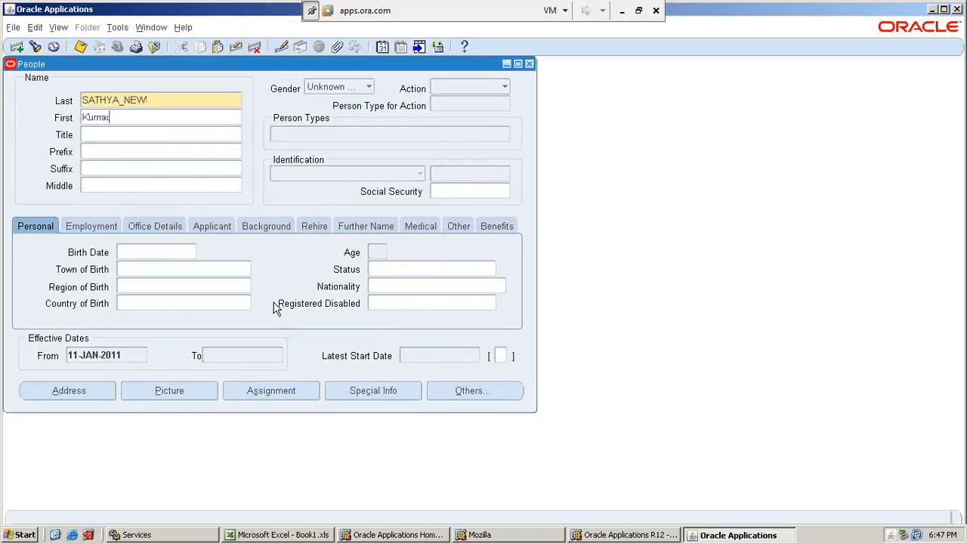
key("Tab")
left_click(370, 87)
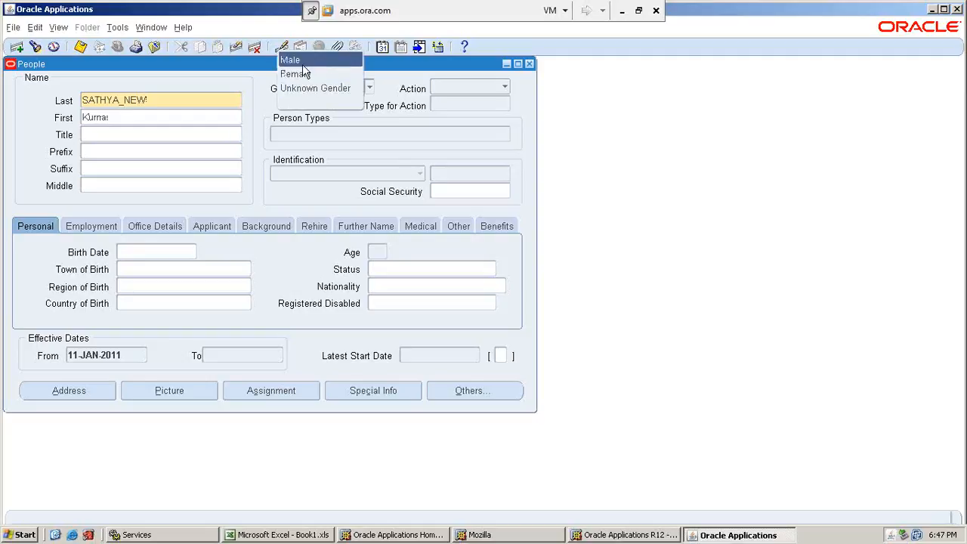
left_click(290, 60)
left_click(505, 89)
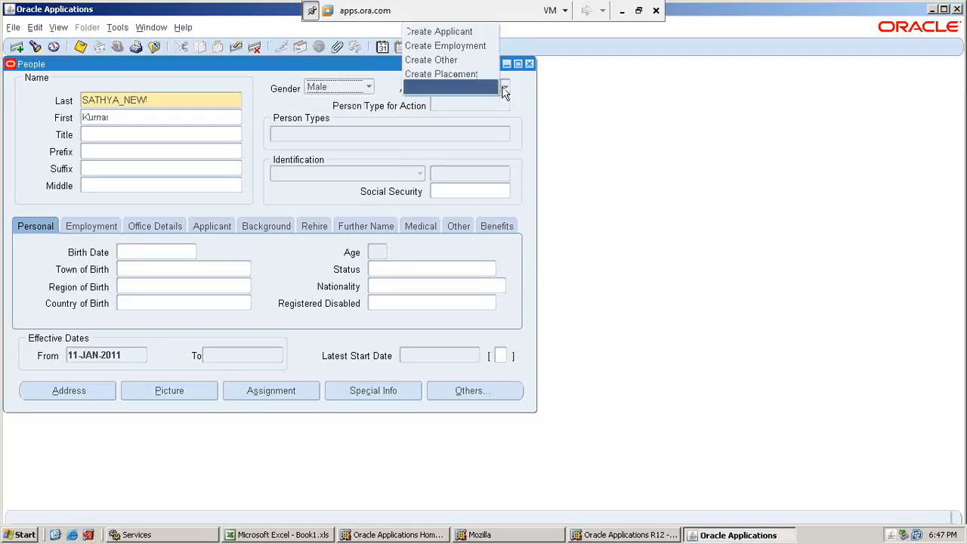
left_click(443, 47)
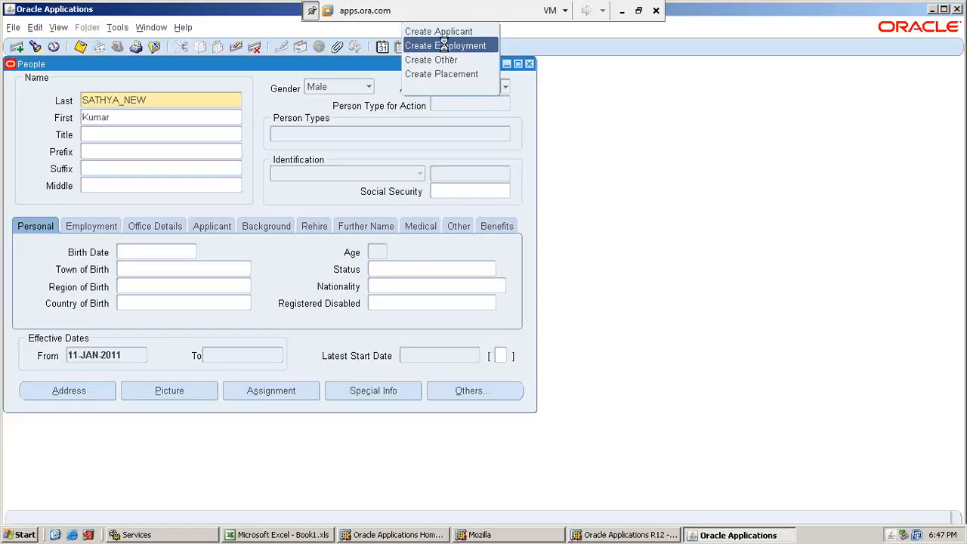
Fill in the employee's Social Security number and birth date.
left_click(465, 191)
type("12345")
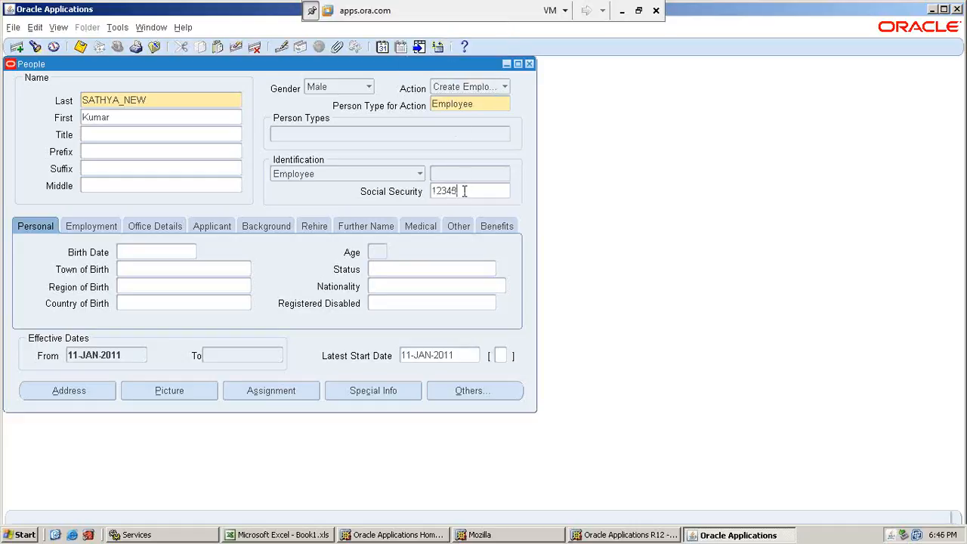
type("6789")
left_click(145, 250)
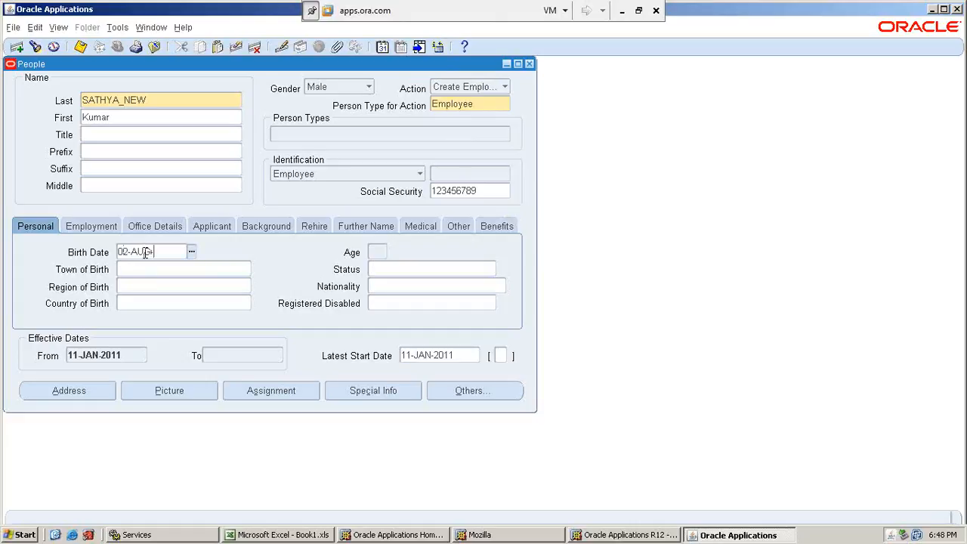
key("Tab")
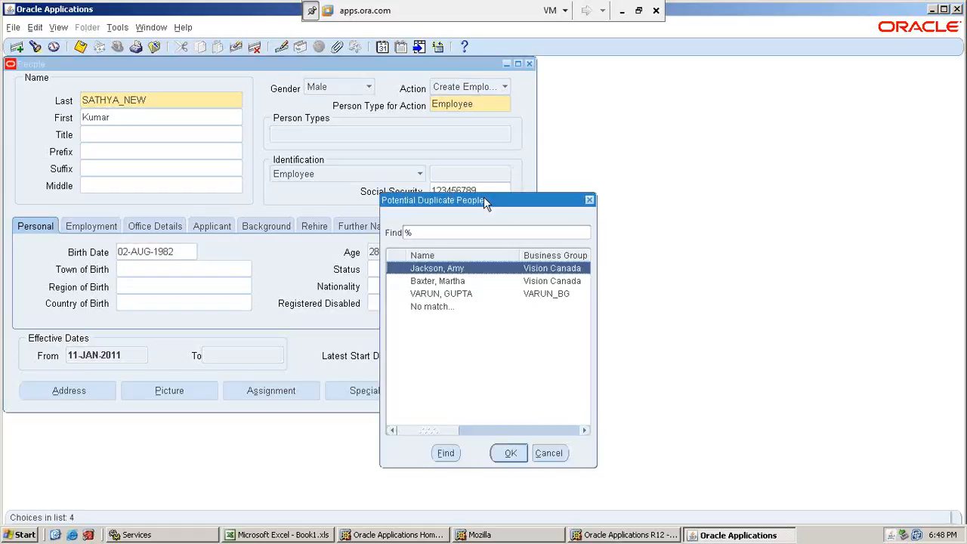
Choose No match in the Potential Duplicate People list and save the employee record.
left_click_drag(484, 196, 602, 197)
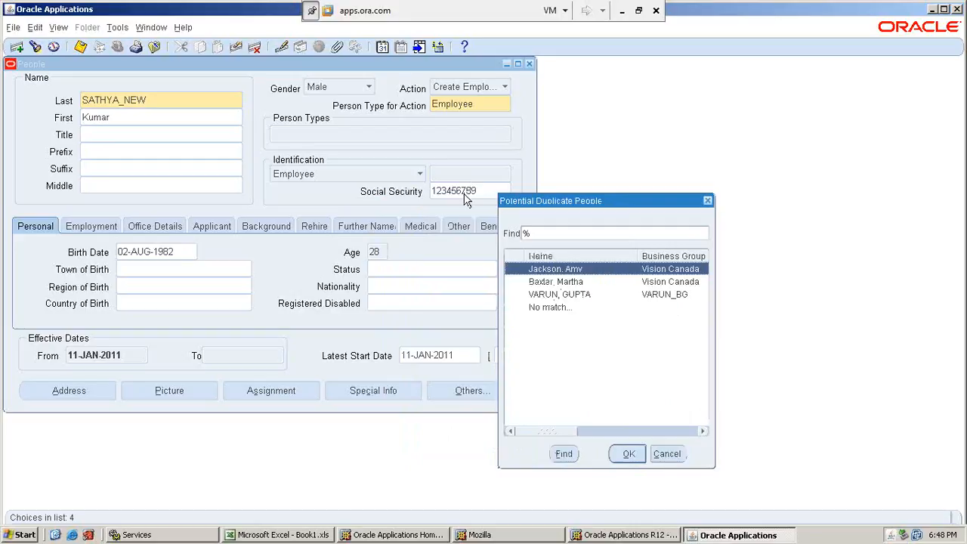
left_click(554, 307)
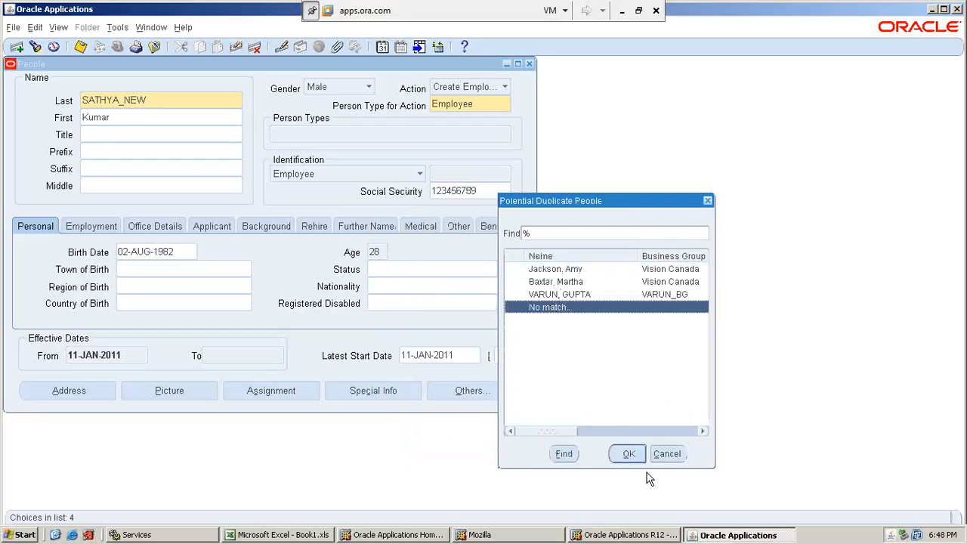
left_click(627, 454)
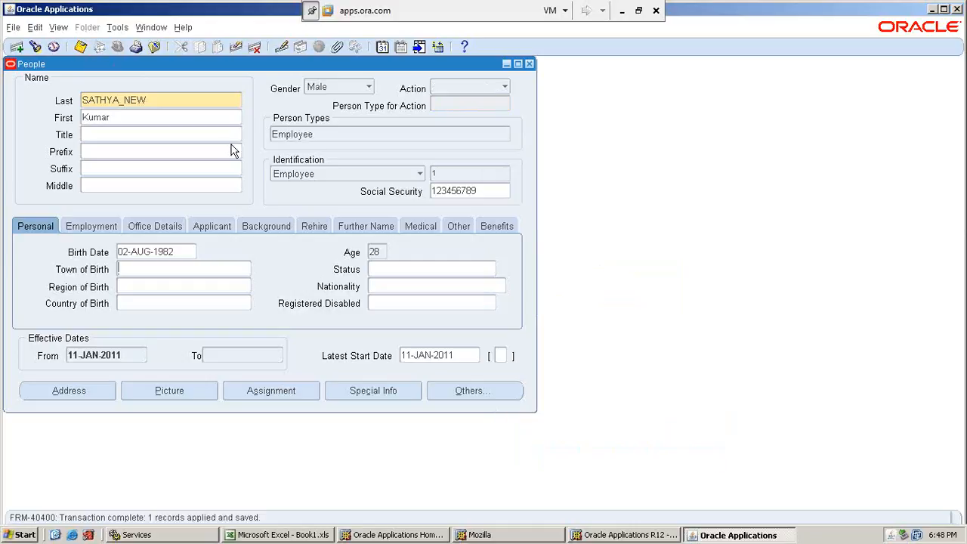
left_click(81, 47)
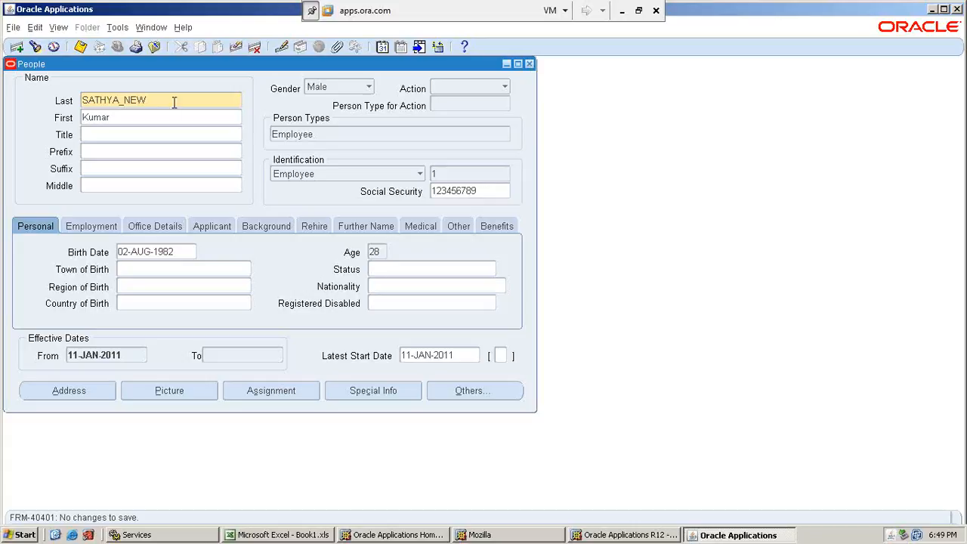
Close the People form, switch to the SATHYA_SYSADMIN responsibility and open the Users form under Security.
left_click(529, 64)
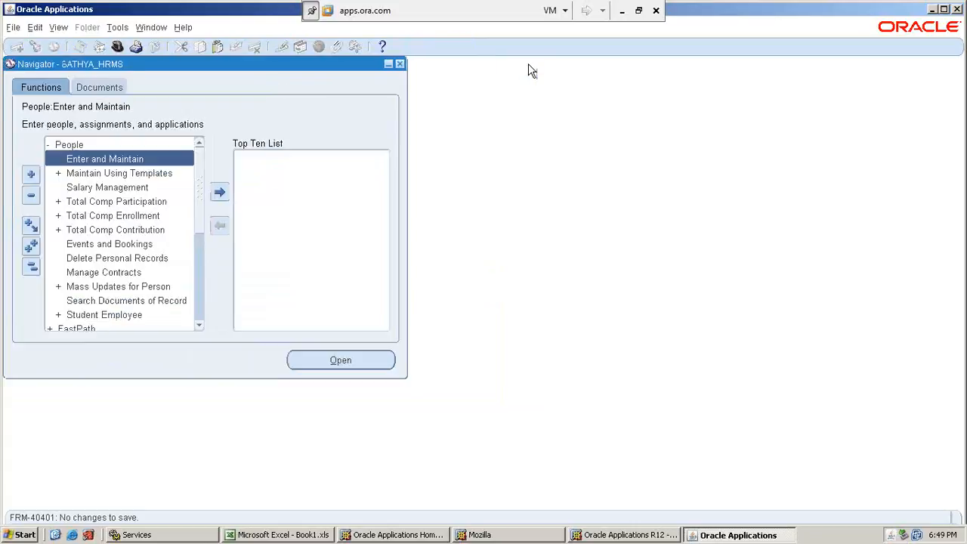
left_click(117, 46)
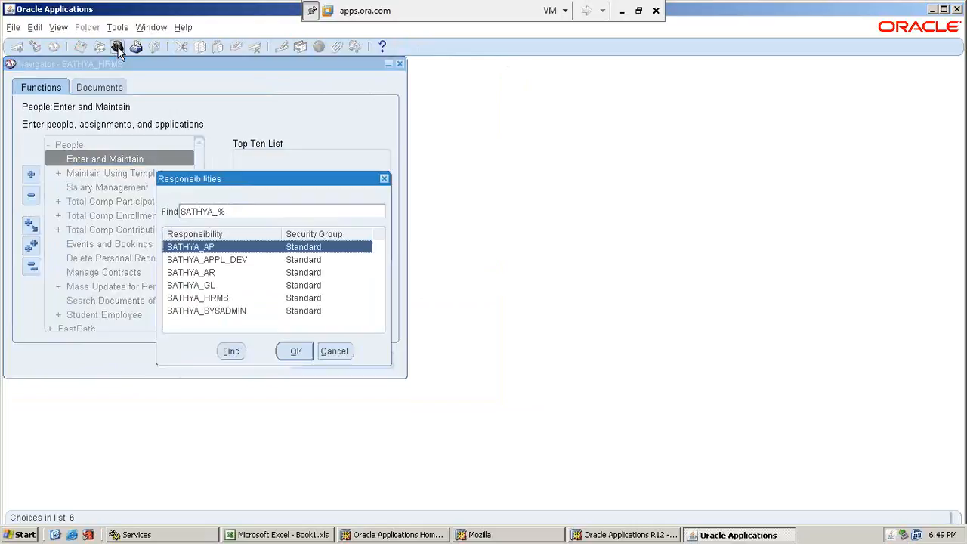
double_click(208, 310)
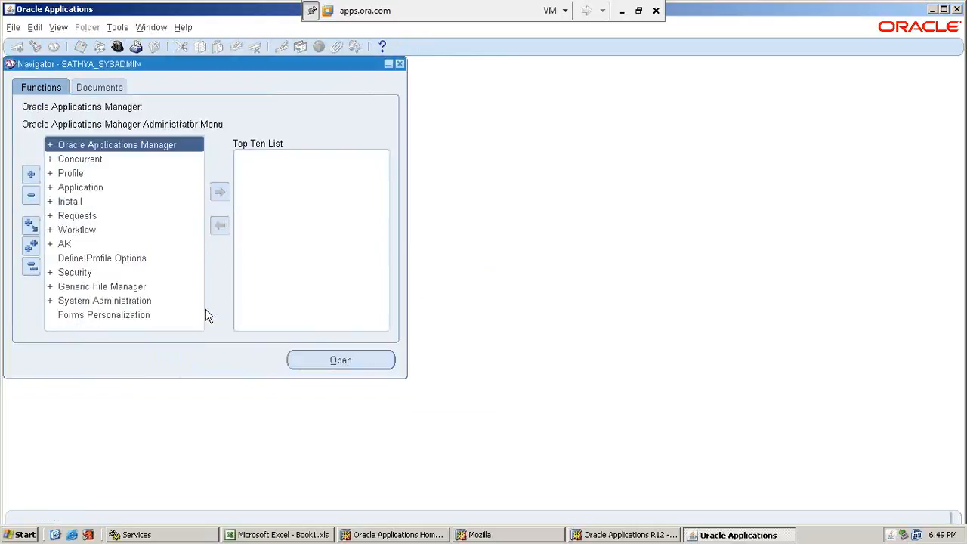
double_click(95, 274)
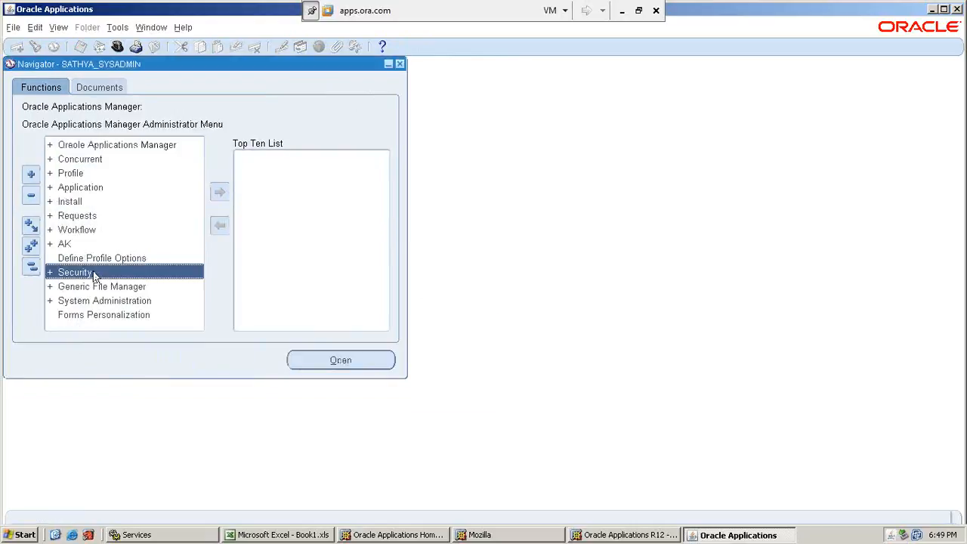
key("Return")
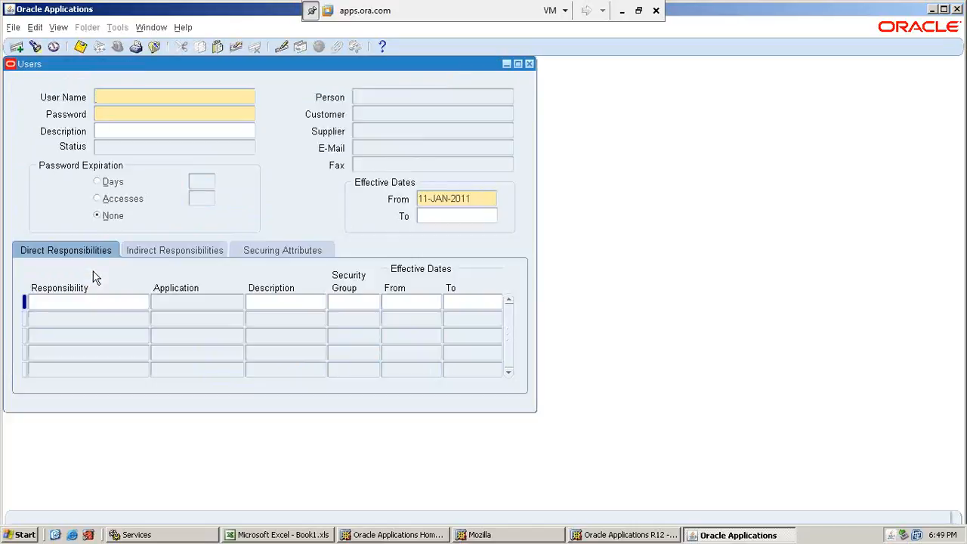
Query the Users form for the SATHYA_NEW user record.
key("F11")
type("SAT")
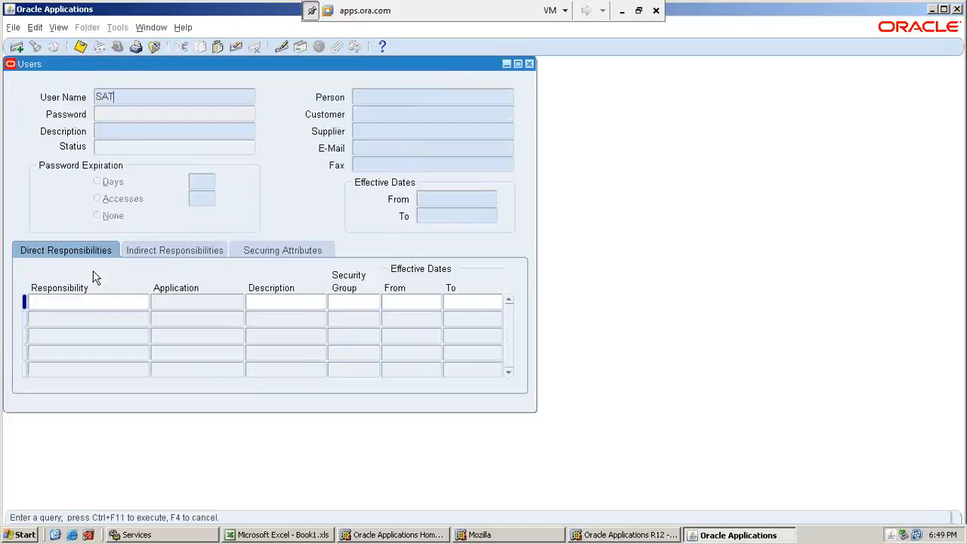
type("HY%N")
key("BackSpace")
type("NEW%")
key("ctrl+F11")
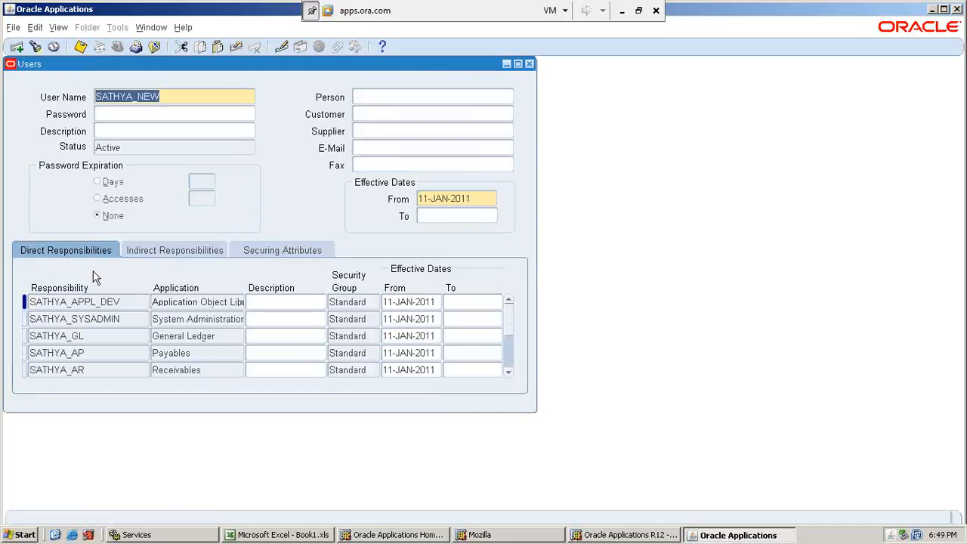
Associate the new employee with the user by looking up SATHYA% in the Person field, and save the record.
left_click(398, 98)
type("SATHYA%")
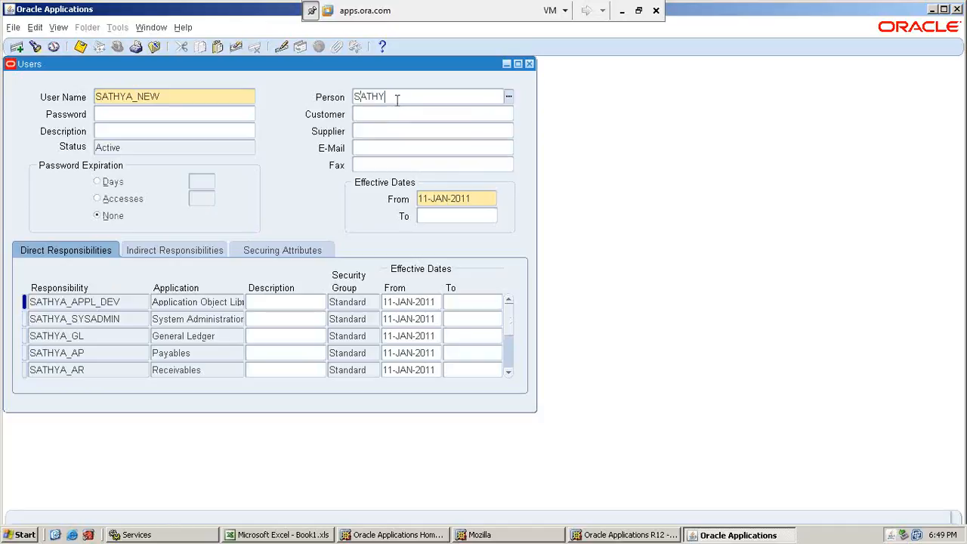
key("Tab")
key("ctrl+s")
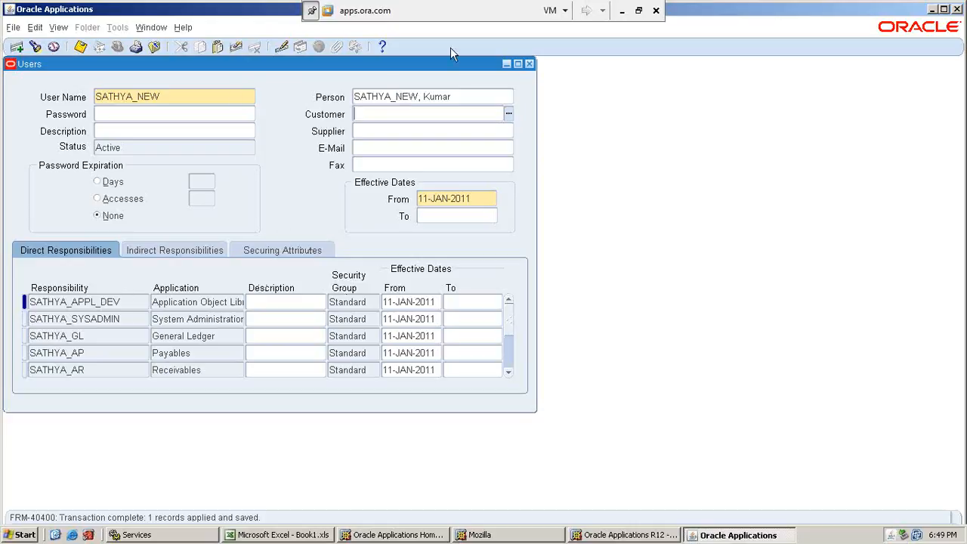
left_click(82, 49)
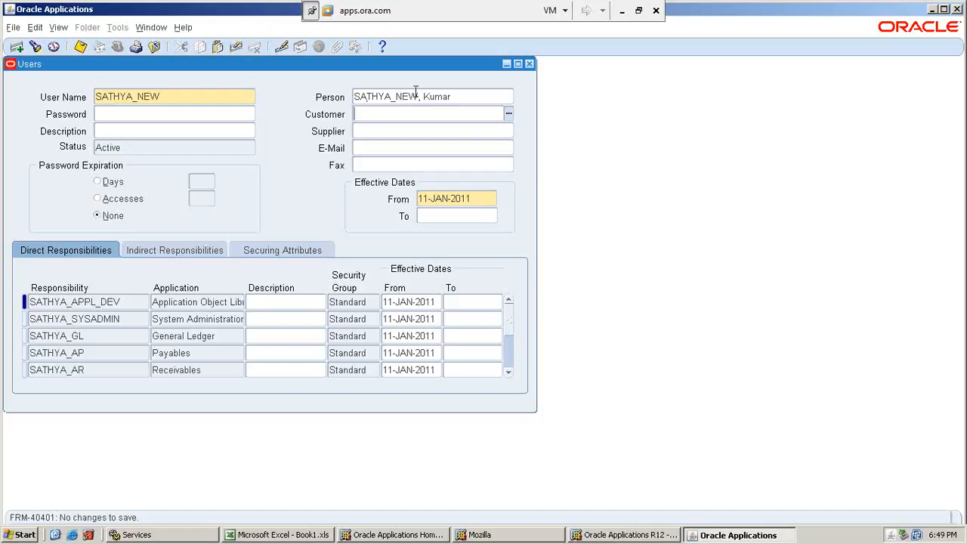
Switch back to the Employee Setup sheet in the New Org Excel workbook.
left_click(622, 10)
left_click(169, 352)
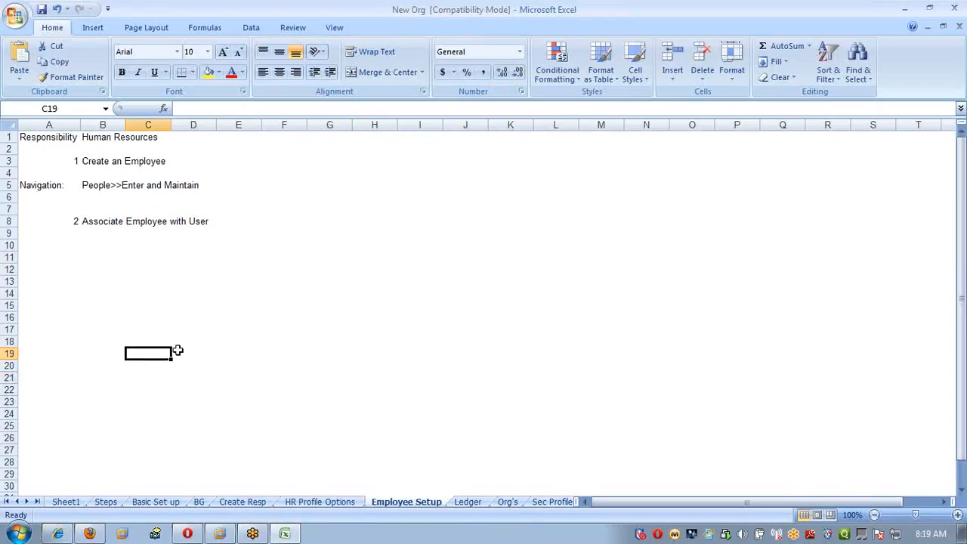
left_click(283, 315)
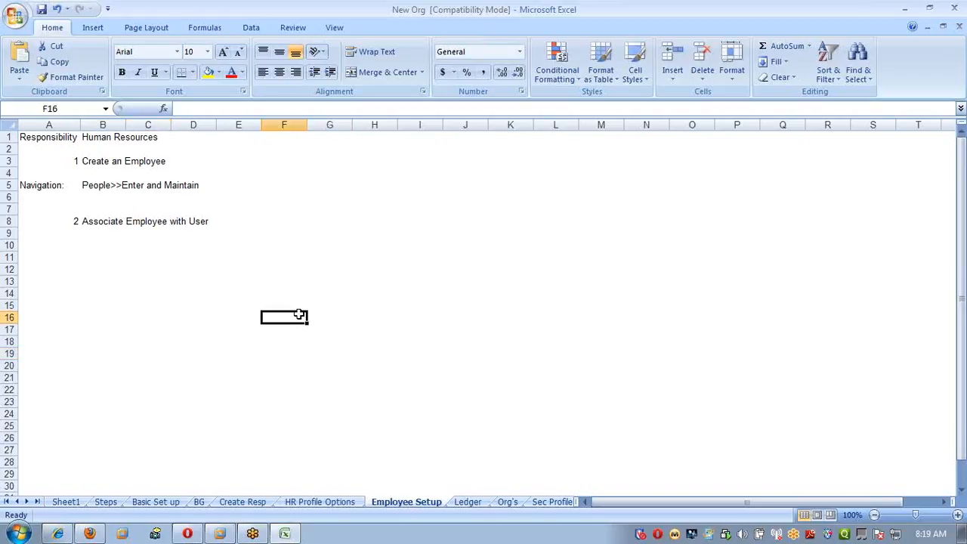
Show the start of the Ledger sheet, where the legal entity setup instructions begin.
left_click(468, 502)
scroll(213, 397, "up", 8)
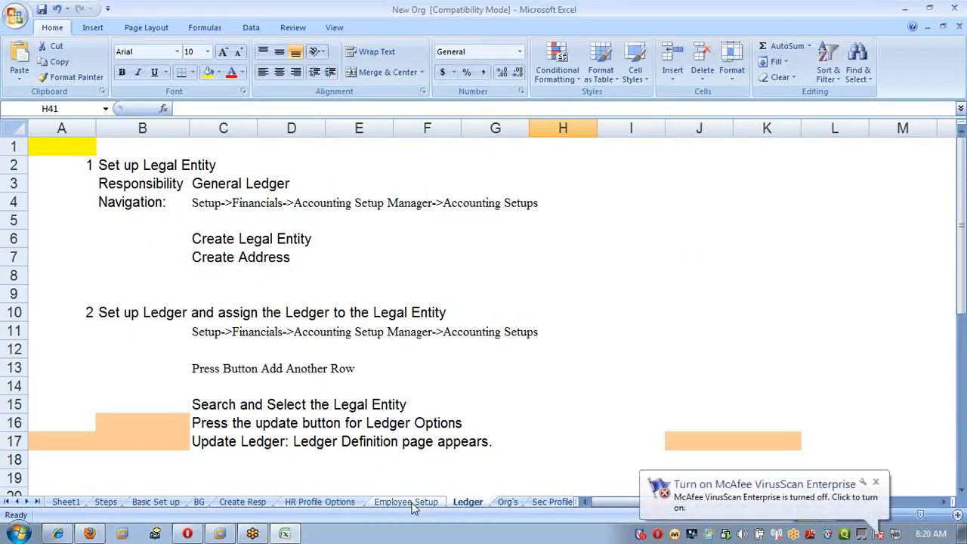
mouse_move(214, 535)
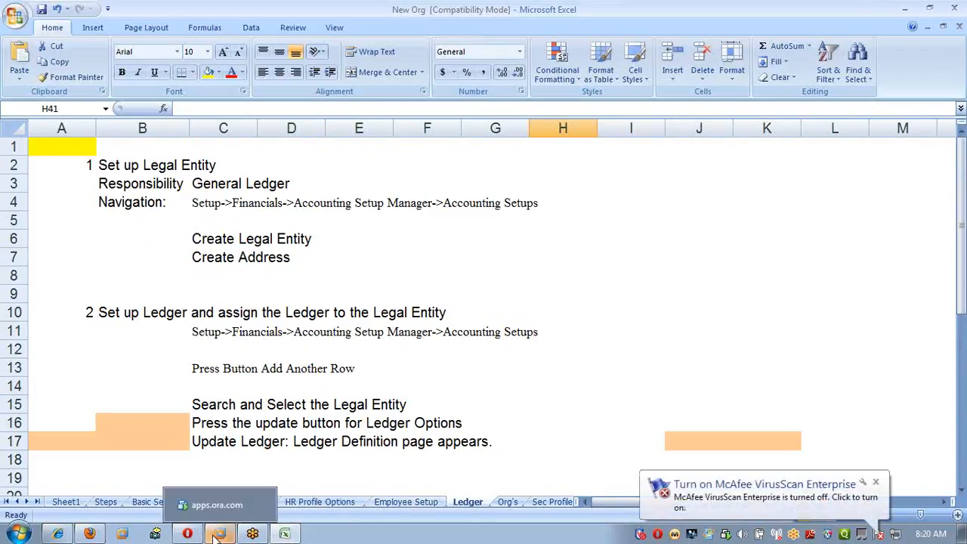
left_click(647, 314)
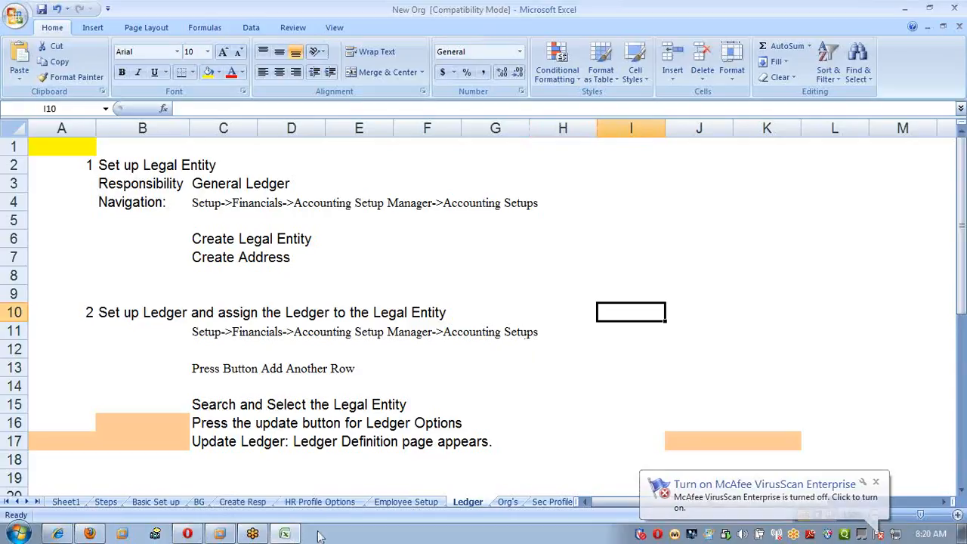
Switch to Oracle Applications to check the SATHYA_NEW user record, and return to the Excel workbook.
mouse_move(219, 534)
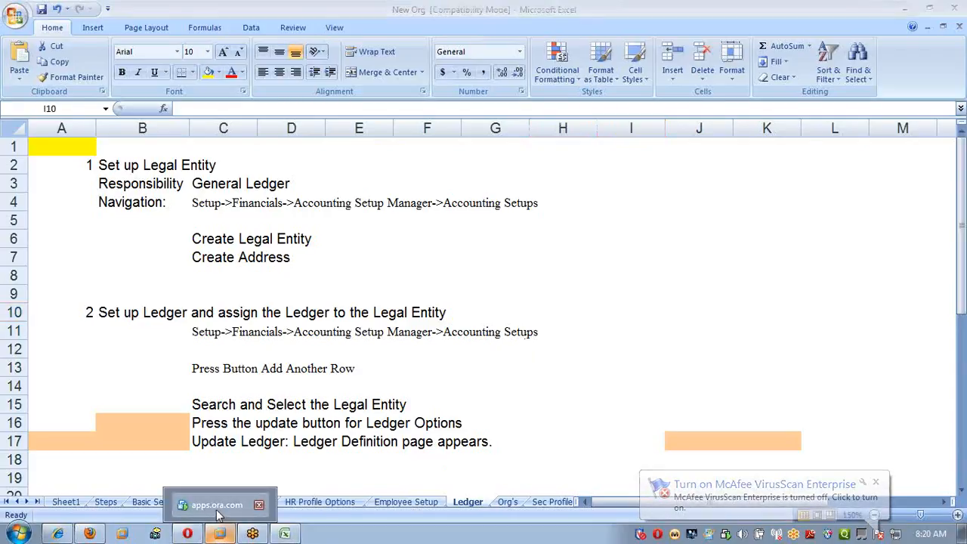
left_click(216, 516)
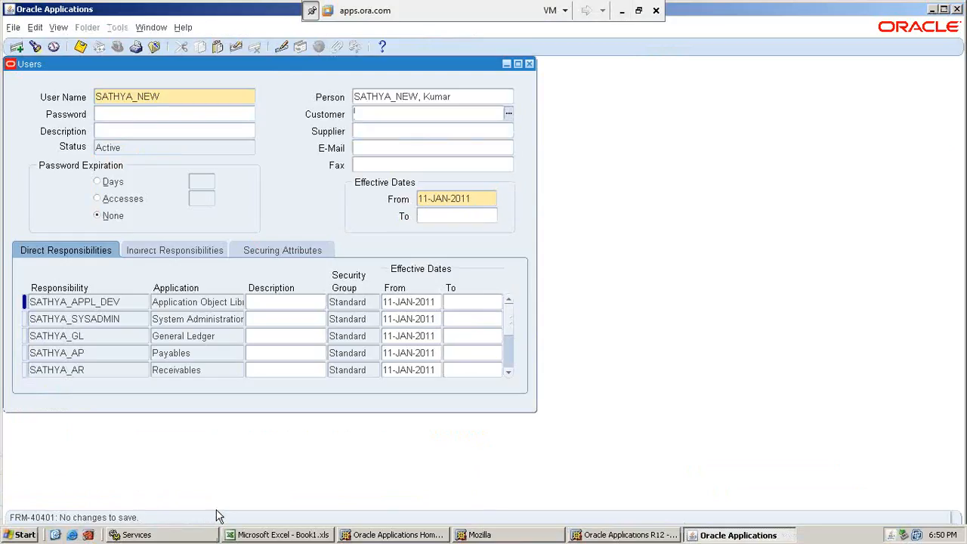
left_click(622, 10)
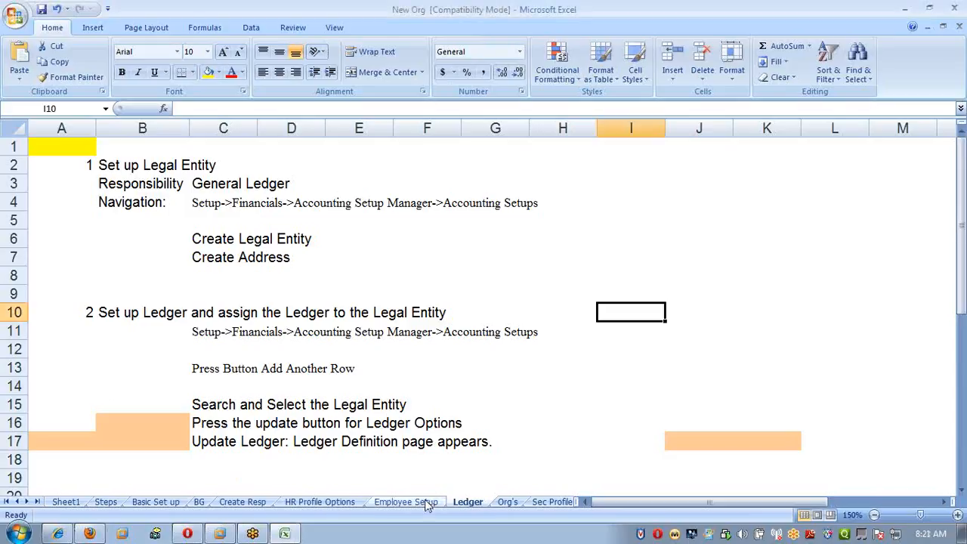
Examine the legal entity and ledger setup instructions throughout the Ledger sheet.
left_click(480, 363)
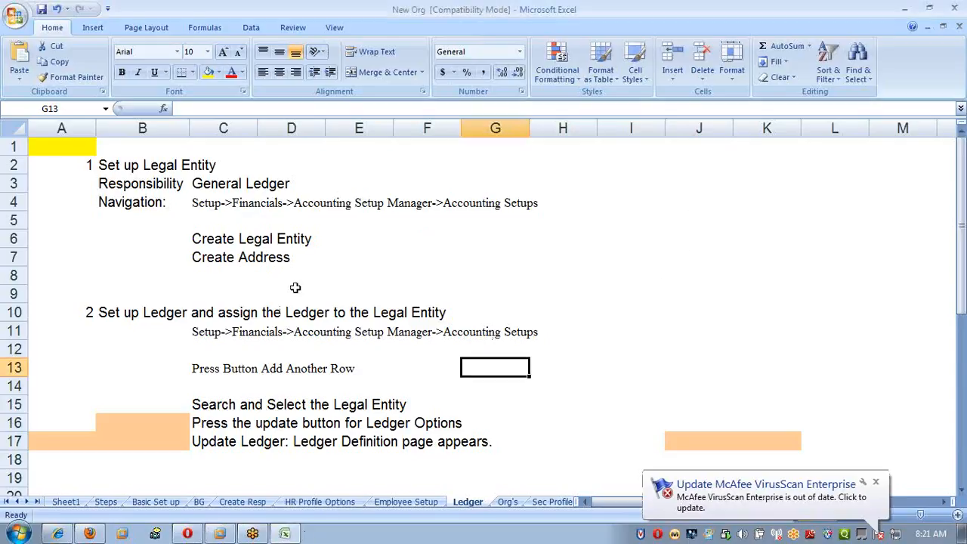
left_click(110, 151)
left_click(66, 145)
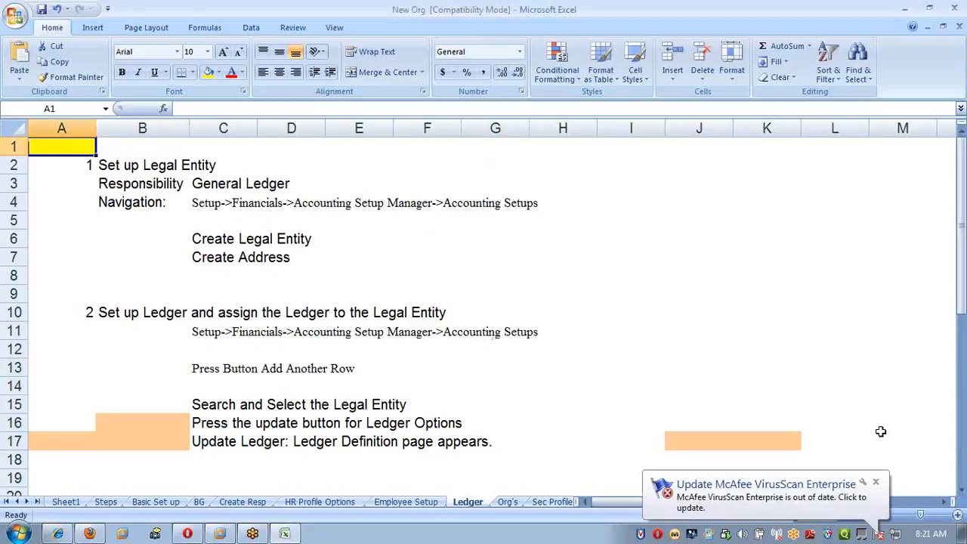
left_click(550, 220)
scroll(567, 262, "down", 5)
scroll(568, 263, "up", 5)
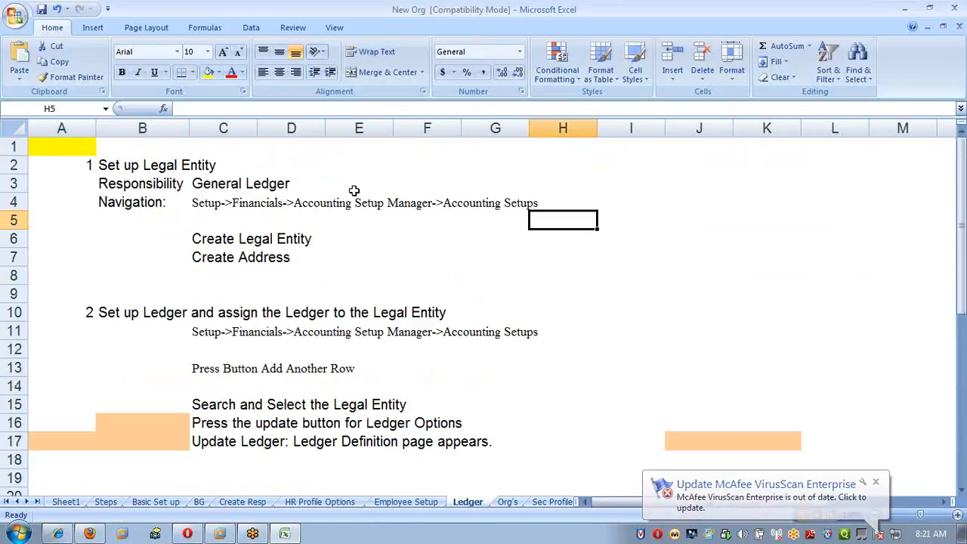
scroll(506, 302, "down", 13)
scroll(505, 302, "up", 4)
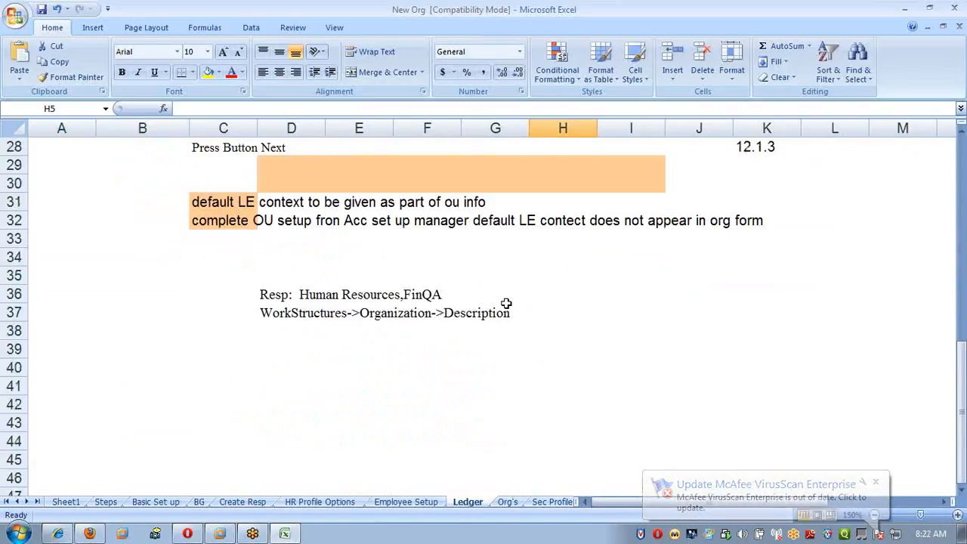
left_click(106, 386)
scroll(280, 400, "up", 9)
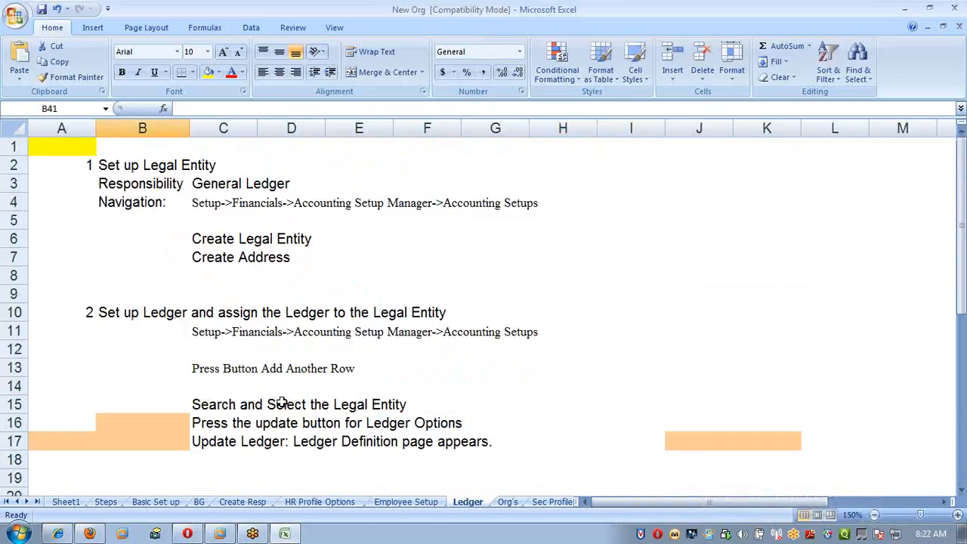
Add the note "Navigate to System administrator" in cell B10 of the Employee Setup sheet.
left_click(405, 502)
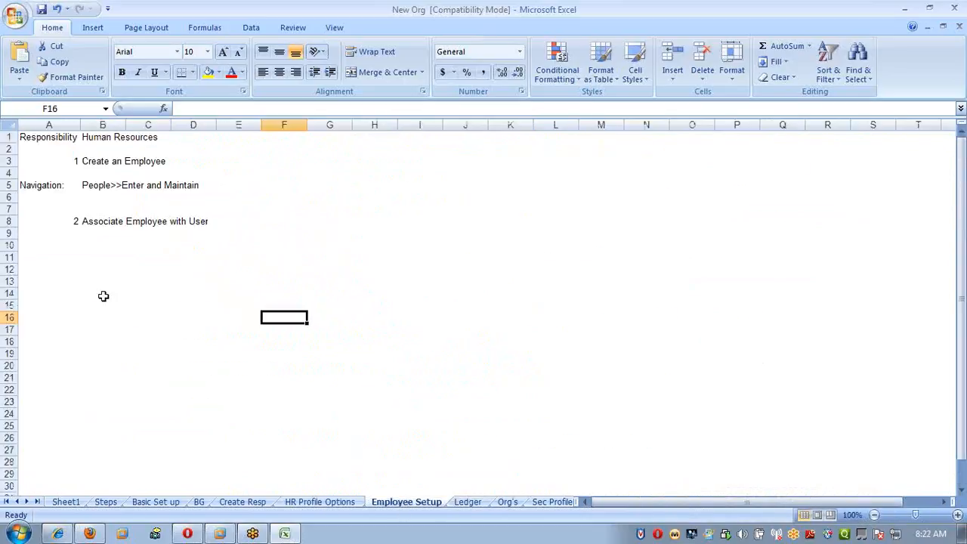
left_click(110, 202)
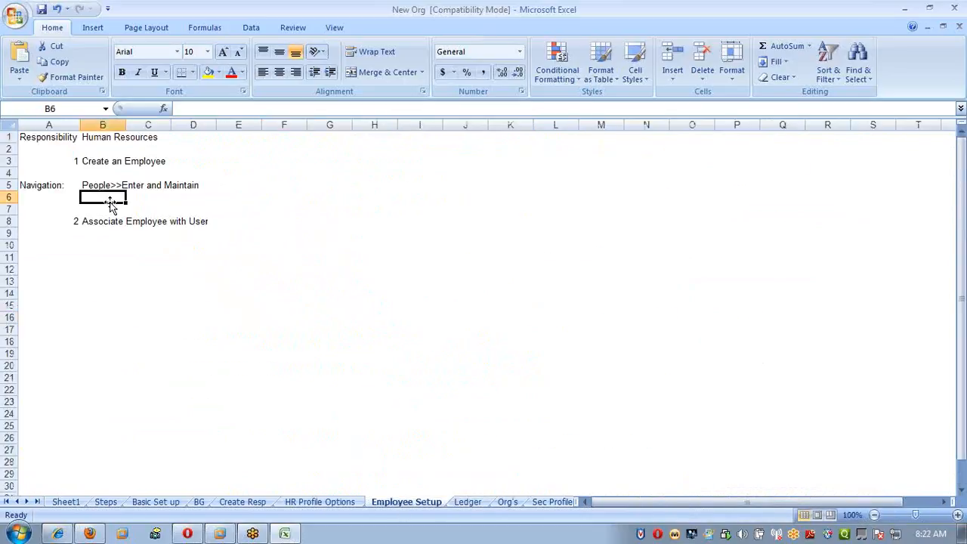
left_click(85, 251)
type("Navi")
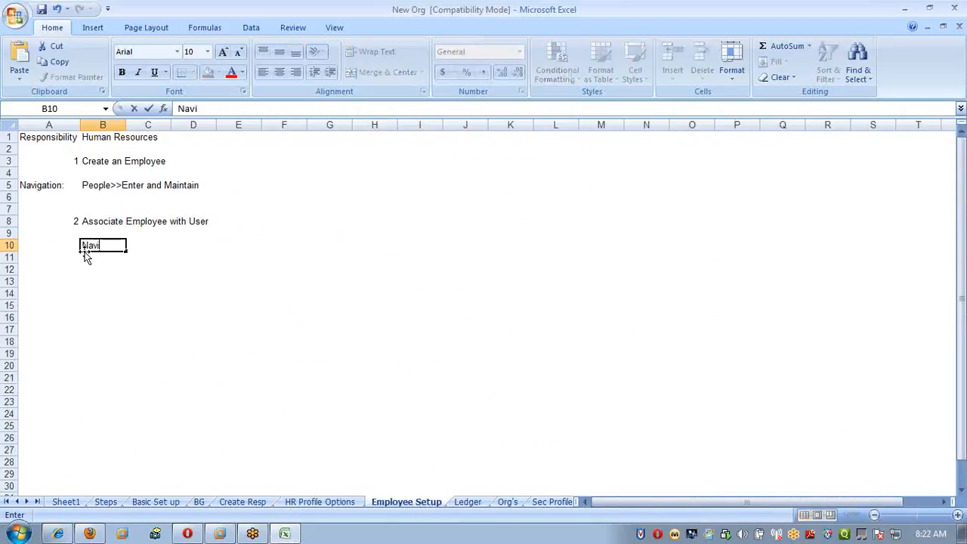
type("gate to System ad")
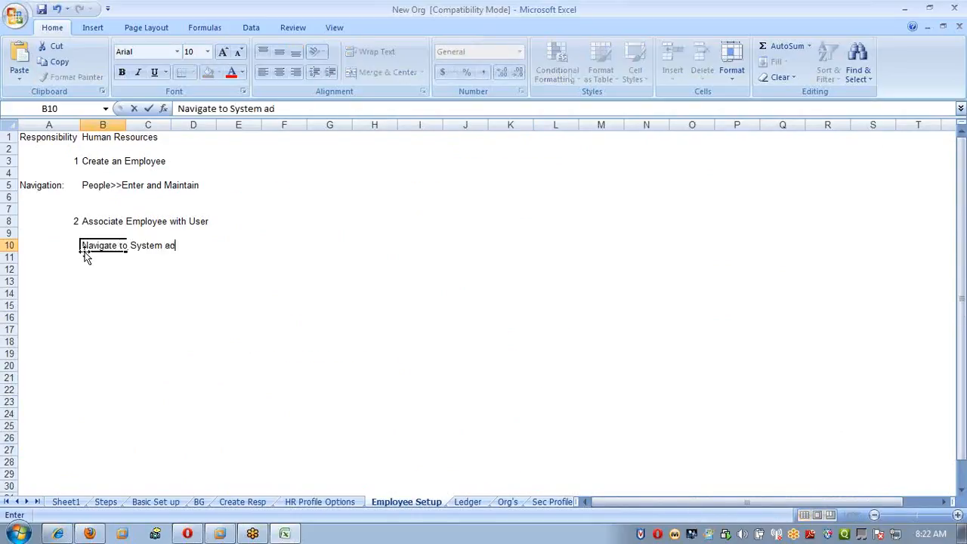
type("ministrator")
key("Return")
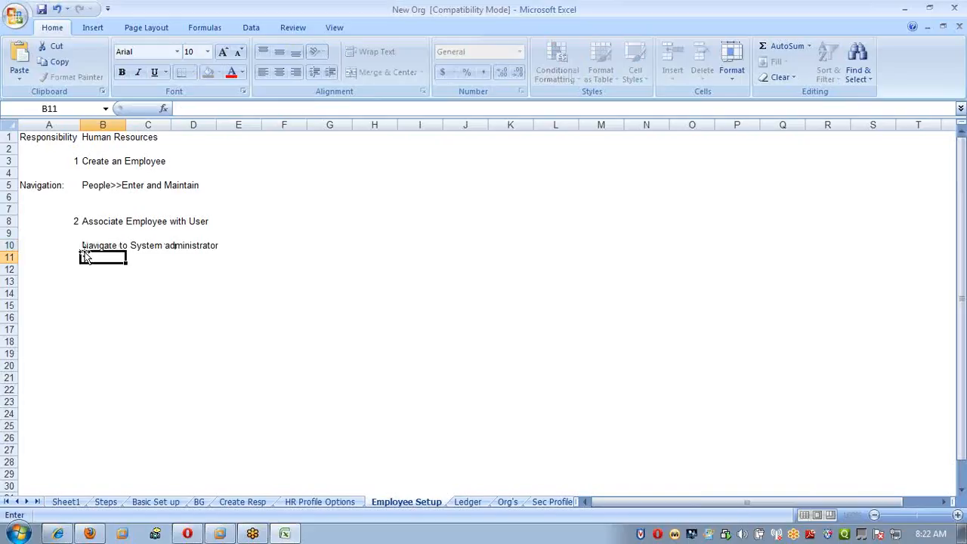
Enter "Query for your user" in cell B11, directly below the System administrator note.
type("Que")
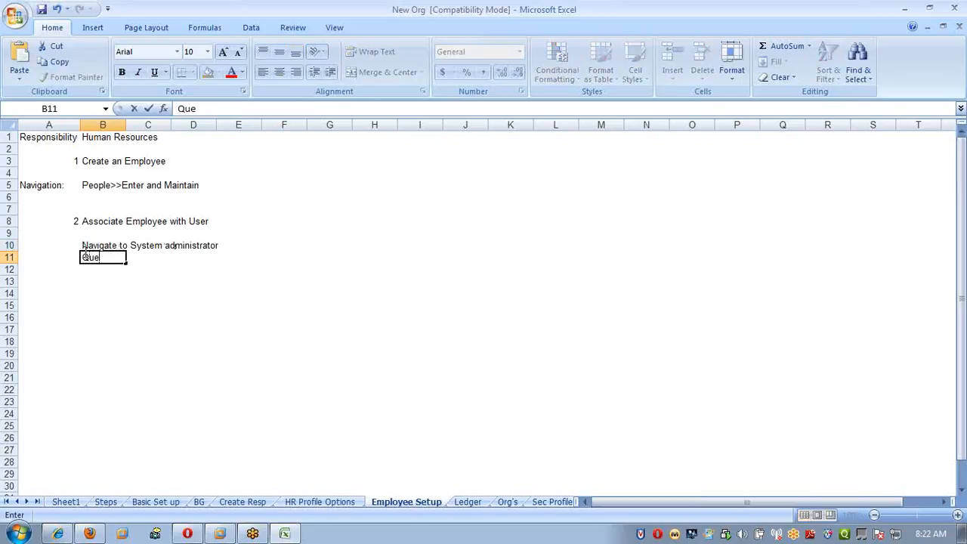
type("ry forui")
key("BackSpace")
key("BackSpace")
type("your uswer")
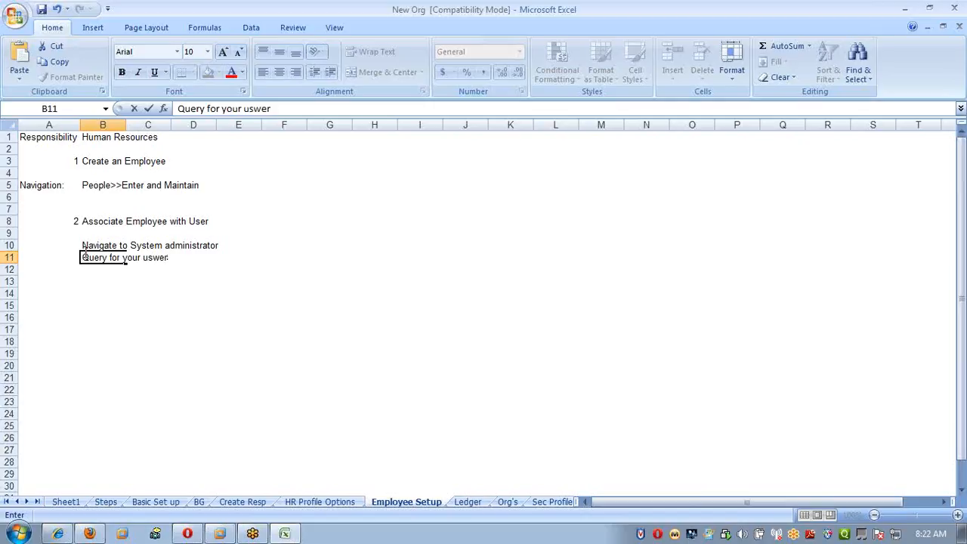
key("BackSpace")
type("e")
key("BackSpace")
key("BackSpace")
type("er")
key("Return")
key("Return")
Enter "Associate the employee created above to user" in cell B13.
type("Associate the")
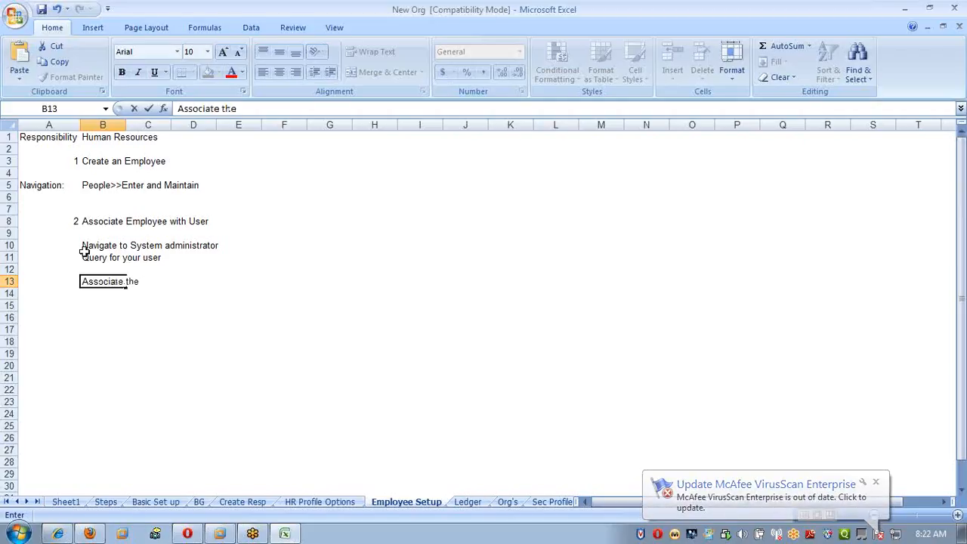
type("emp")
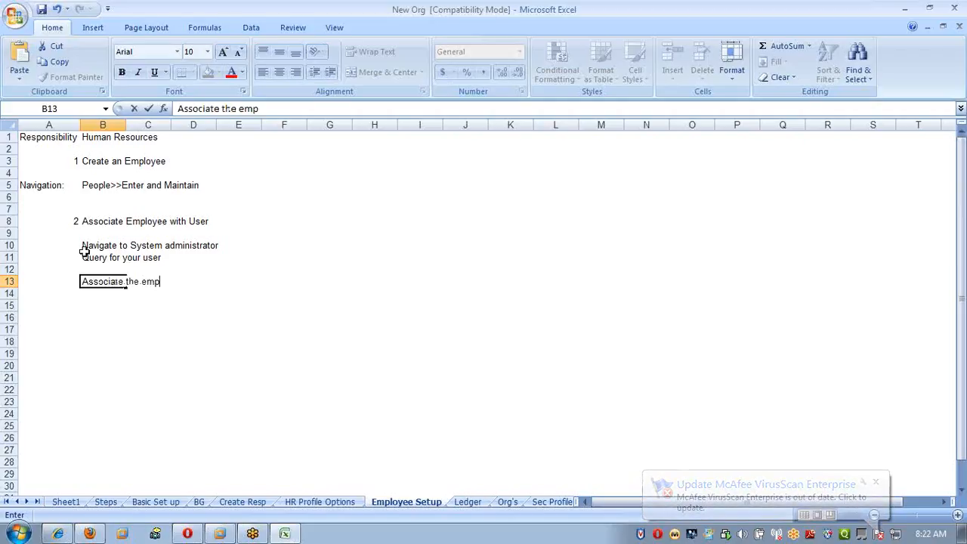
type("loyee")
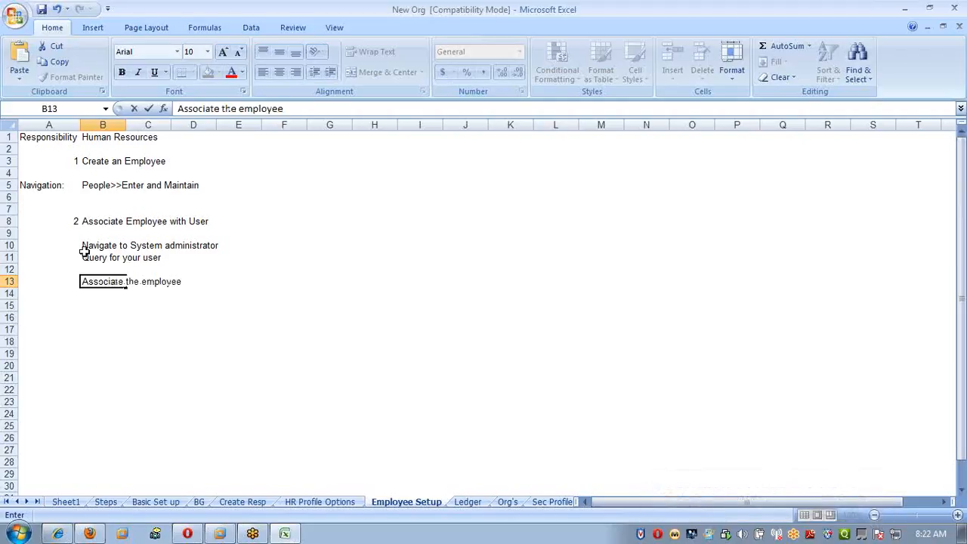
type(" created above ")
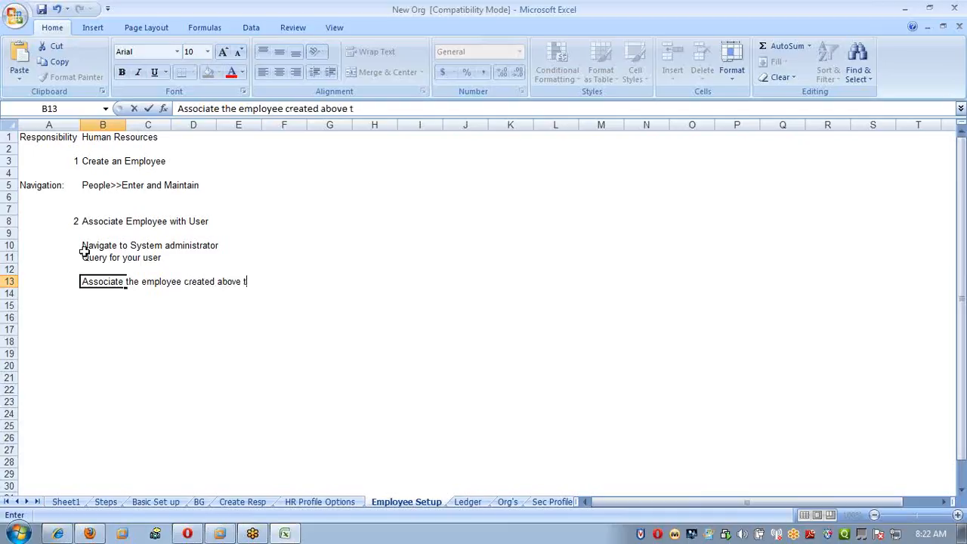
type("to user")
key("Return")
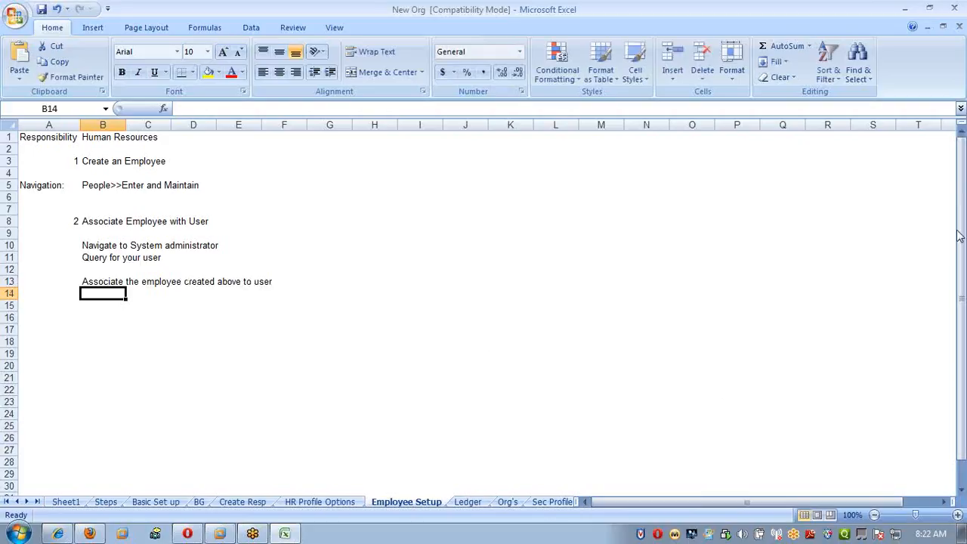
Return to the Ledger sheet and review its navigation path and remaining setup instructions.
left_click(960, 190)
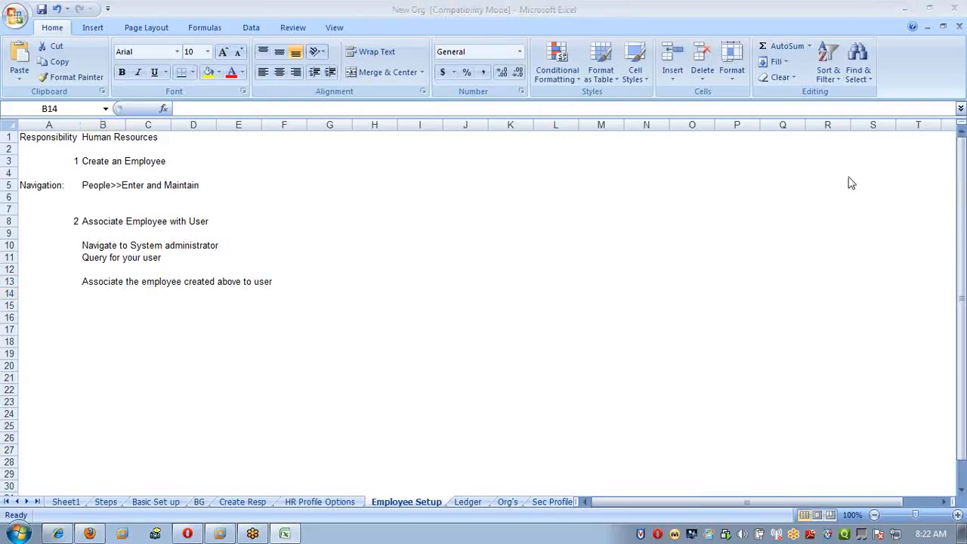
left_click(388, 263)
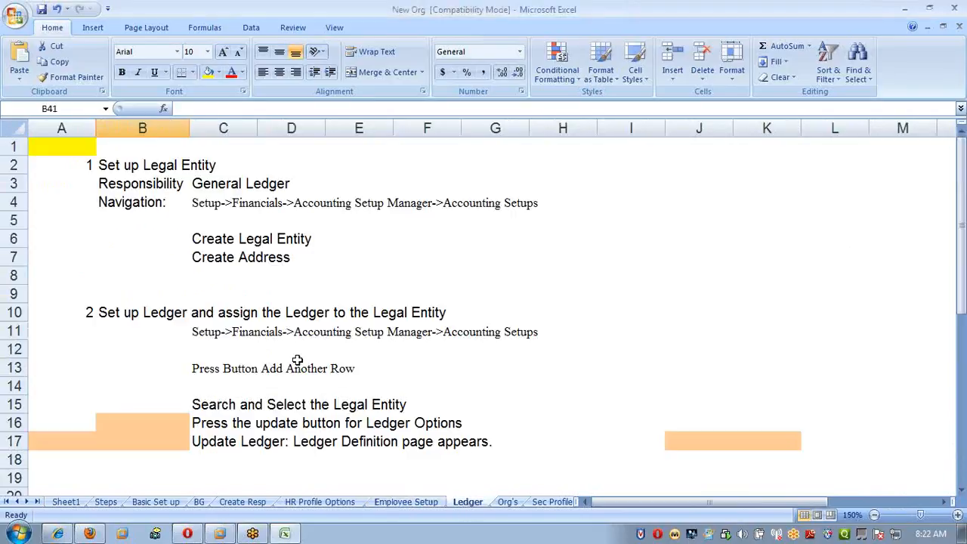
scroll(404, 386, "down", 4)
scroll(404, 386, "up", 2)
scroll(404, 385, "up", 1)
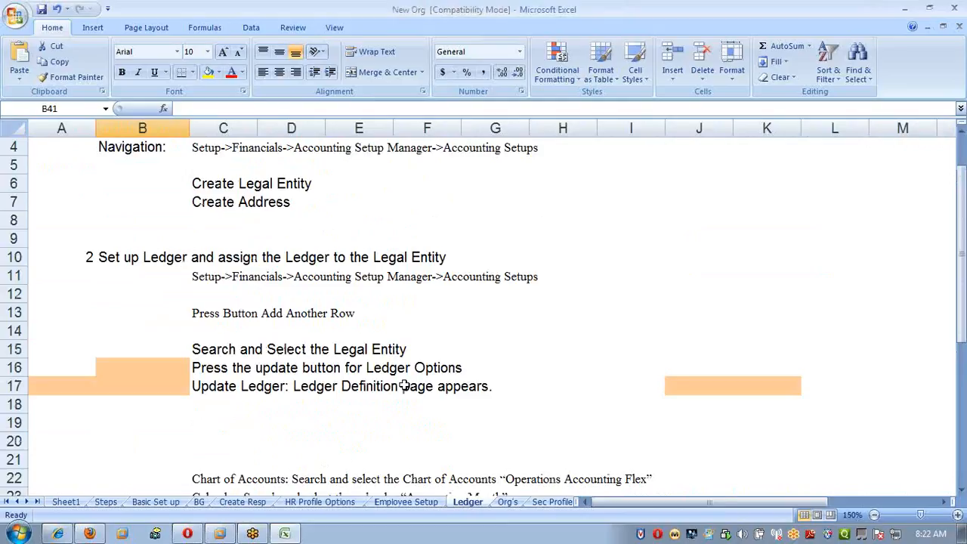
scroll(404, 385, "down", 8)
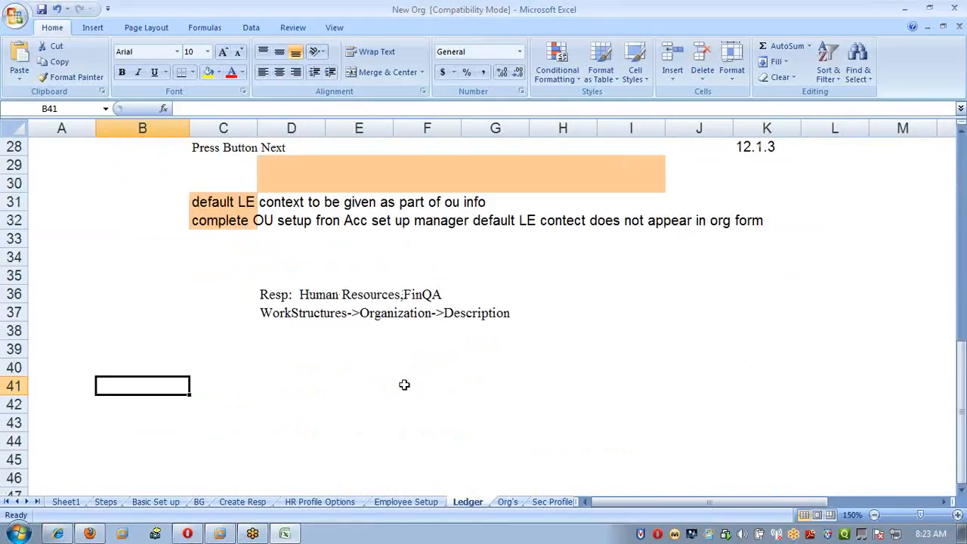
scroll(405, 386, "up", 9)
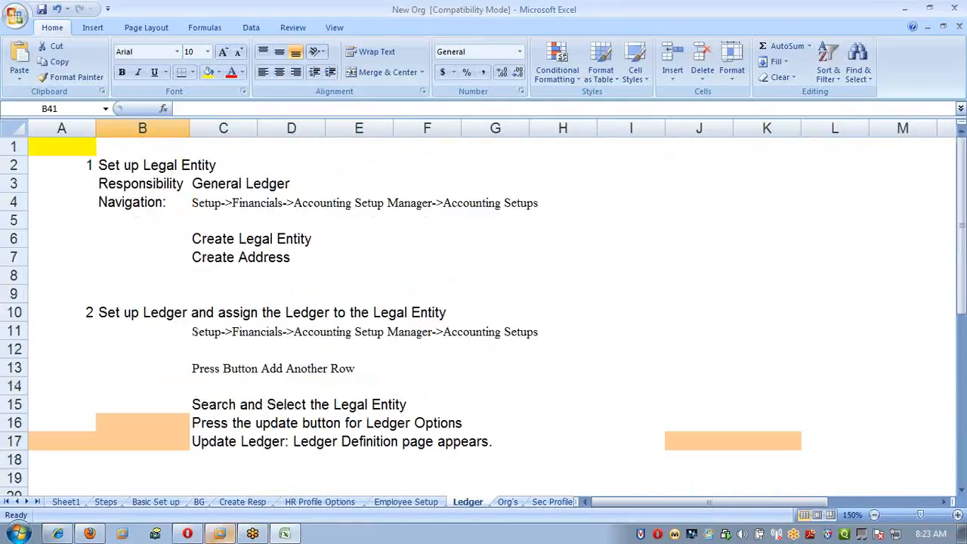
Switch to Oracle Applications, close the Users form and change to the SATHYA_GL responsibility.
mouse_move(220, 534)
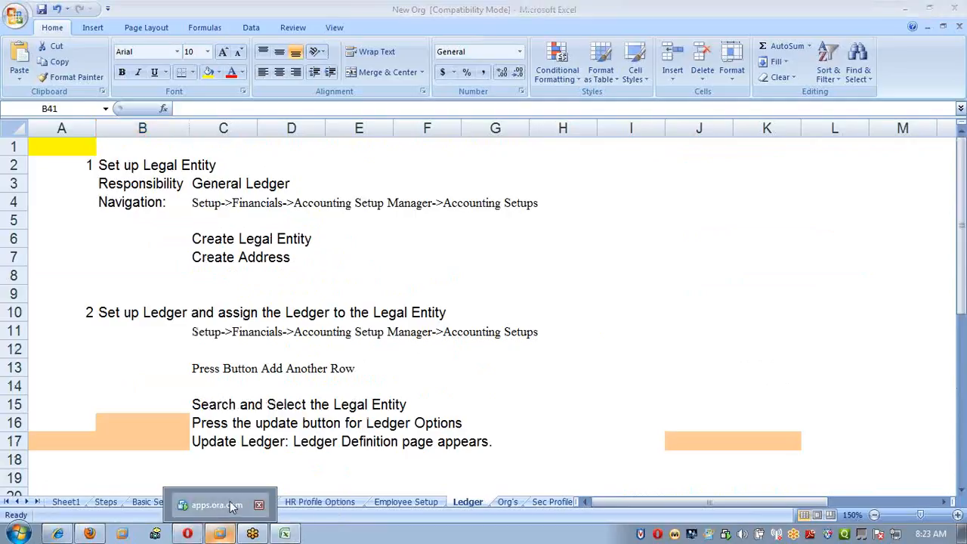
left_click(219, 505)
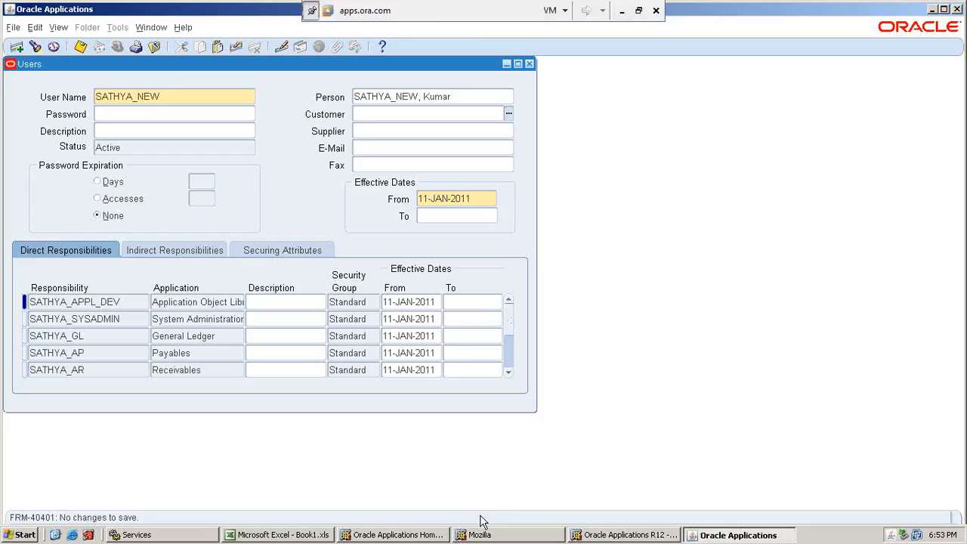
left_click(530, 65)
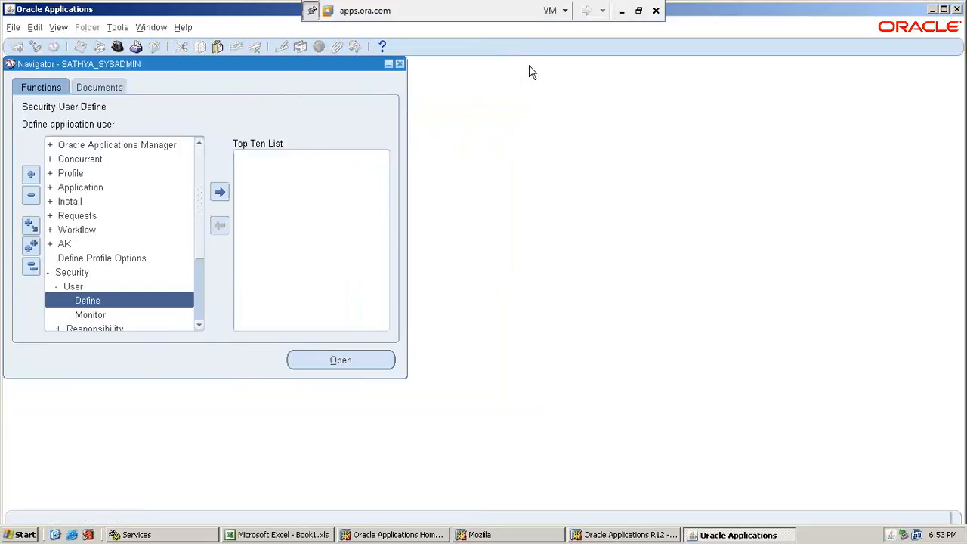
left_click(117, 47)
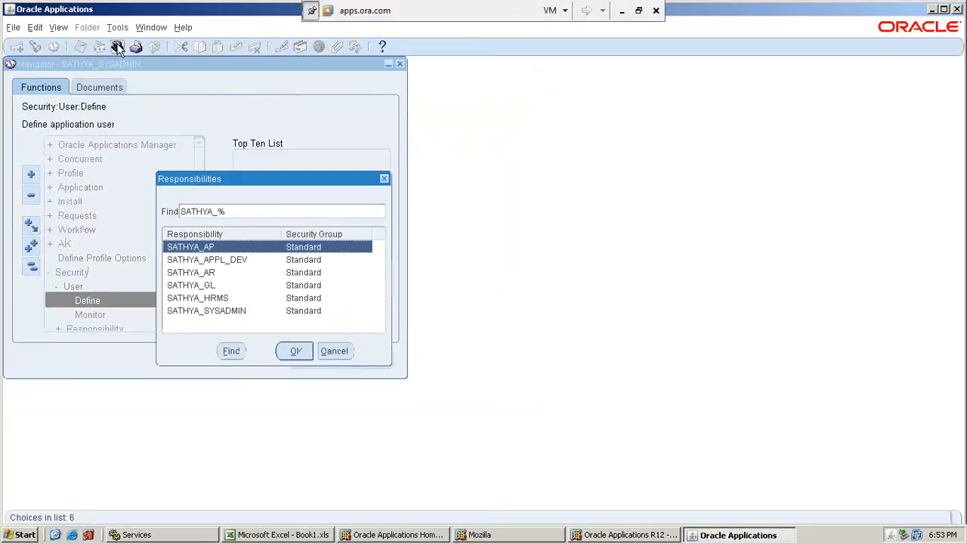
left_click(219, 287)
double_click(219, 287)
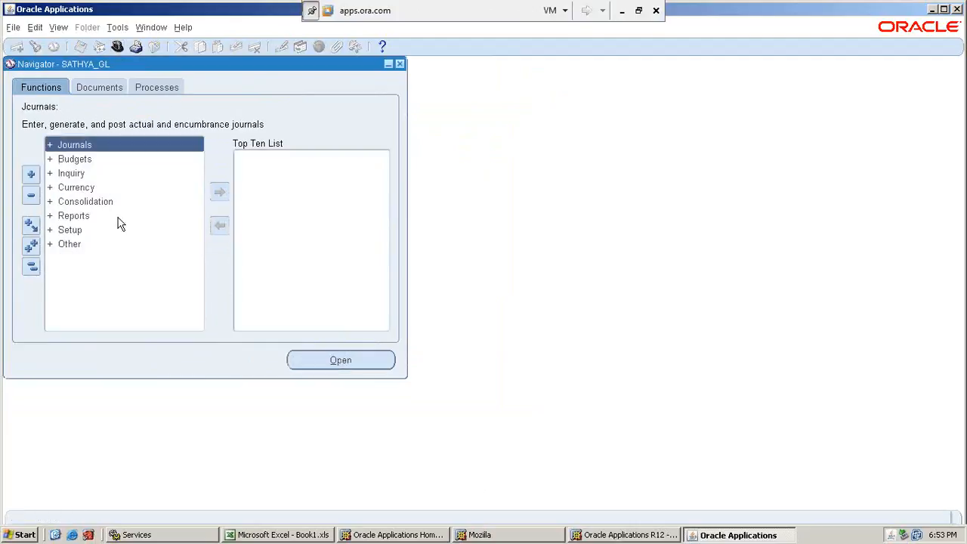
Expand Setup, Financials and Accounting Setup Manager in the navigator to reach the Accounting Setups function.
left_click(99, 231)
double_click(97, 231)
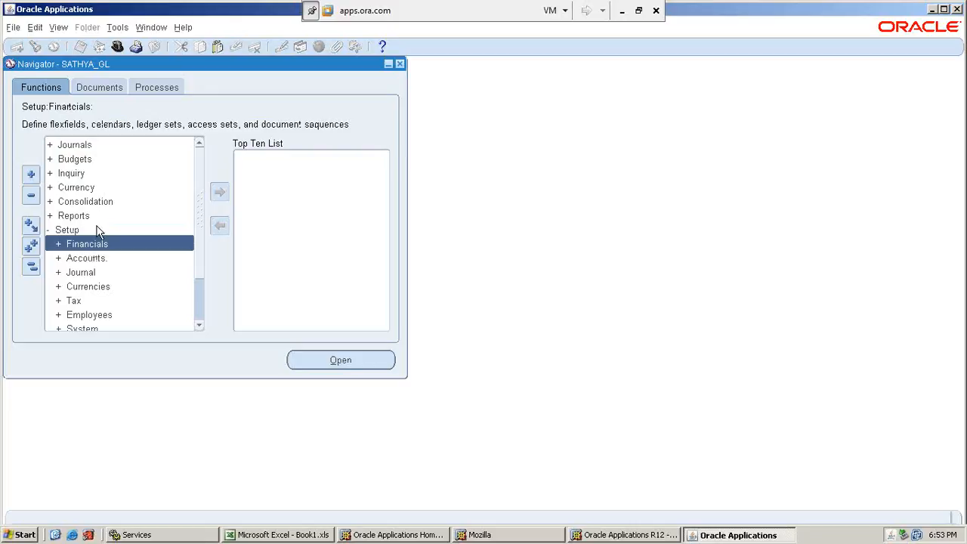
key("Return")
key("Down")
key("Down")
key("Return")
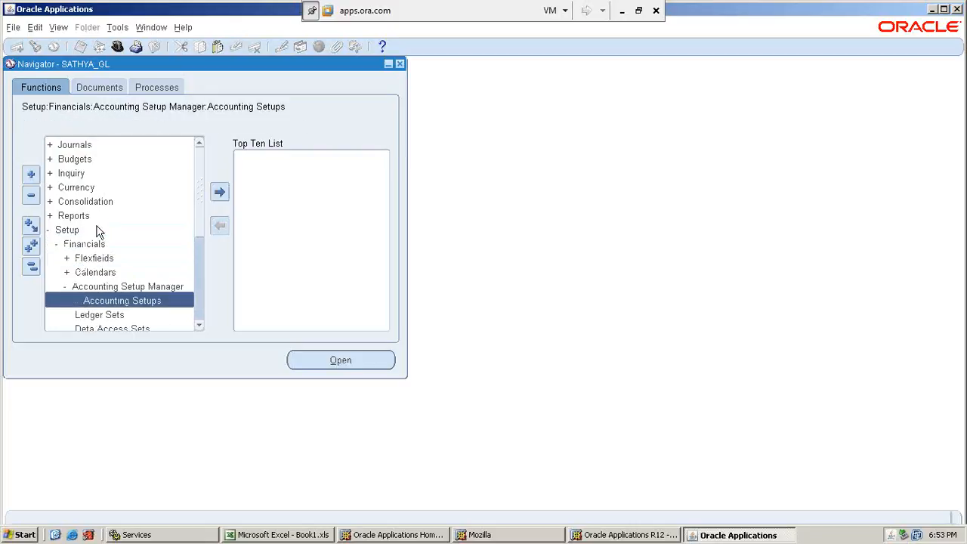
Open the Accounting Setups function and start creating a new legal entity.
key("Return")
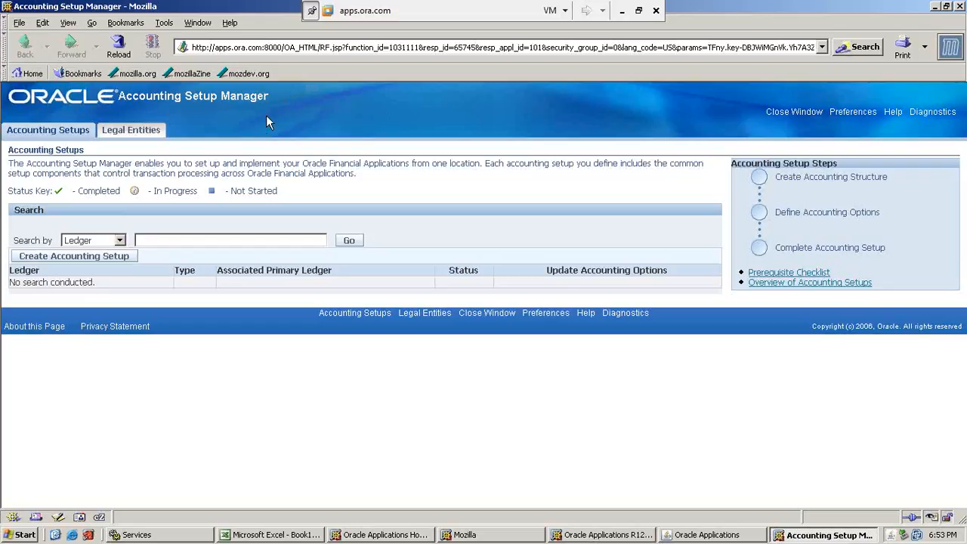
left_click(120, 131)
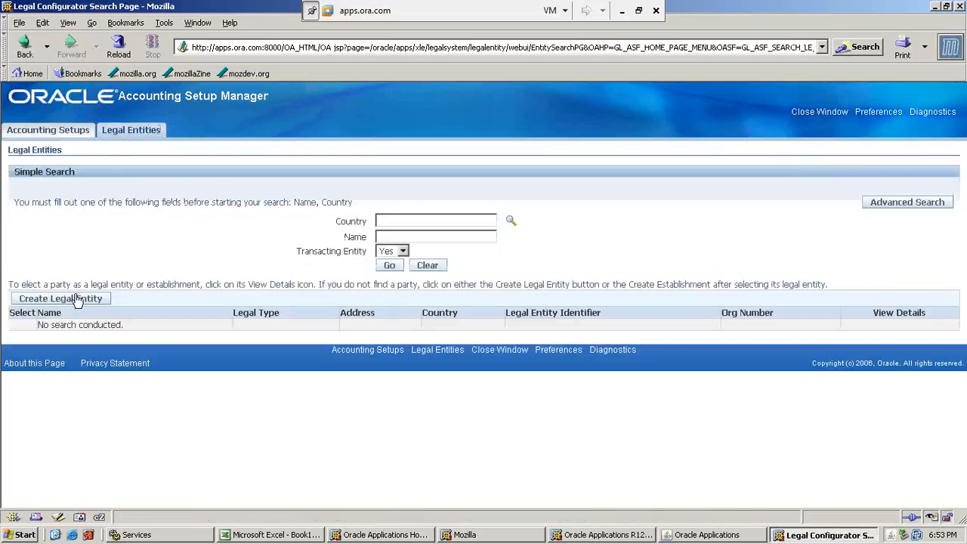
left_click(80, 301)
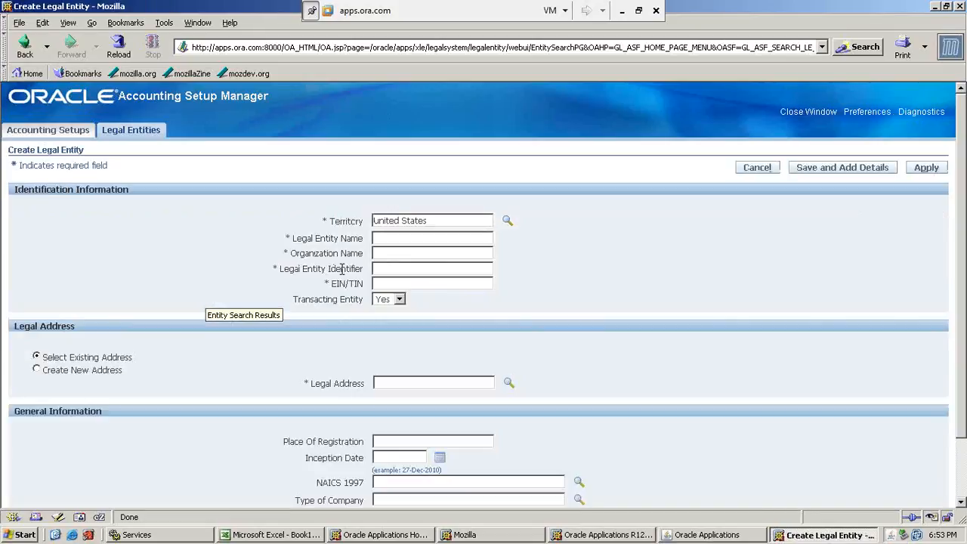
Enter SATHYA_LE as both the legal entity name and the organization name.
left_click(389, 239)
type("SATH")
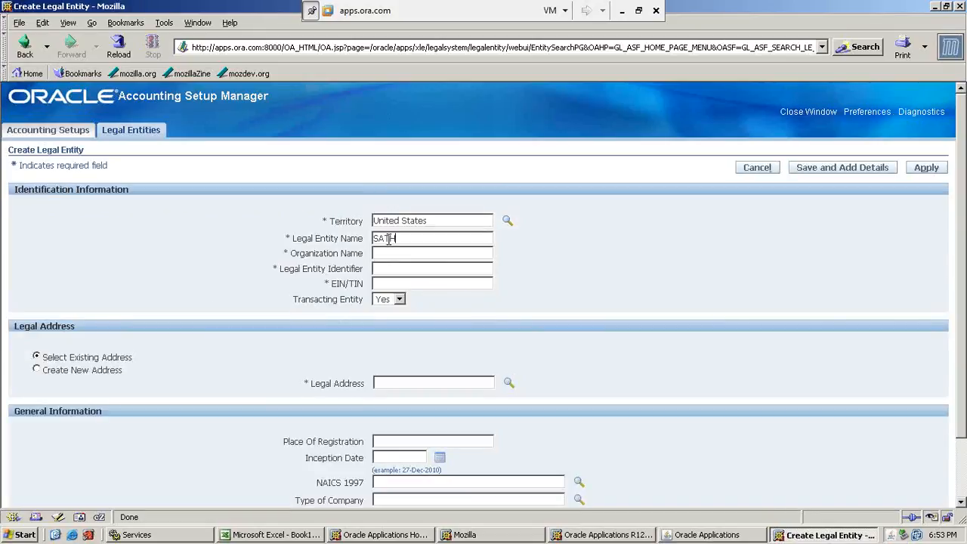
type("YA_LE")
key("Tab")
type("SATHYASATHYA")
Set the legal entity identifier to SATHYA123 and fill in the EIN/TIN number.
key("BackSpace")
key("BackSpace")
key("BackSpace")
key("BackSpace")
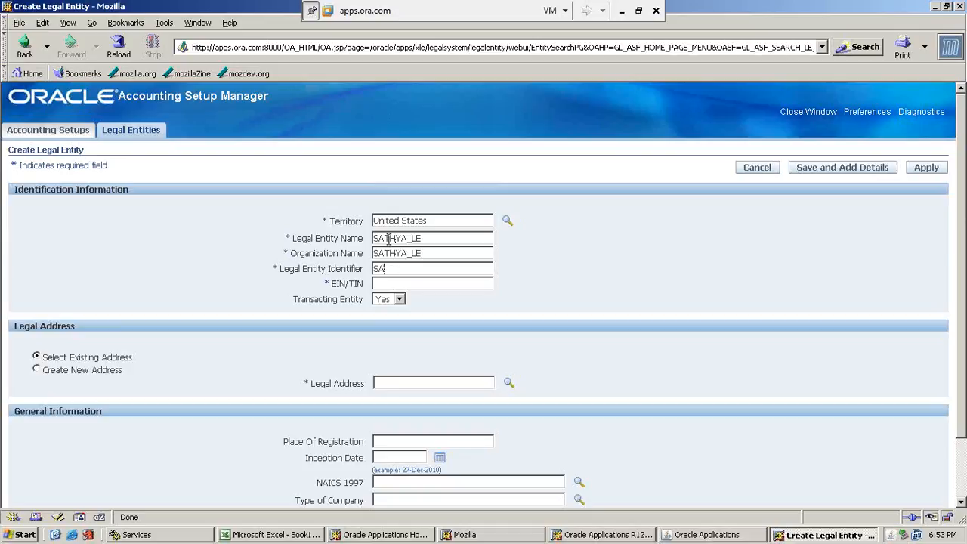
type("THA")
key("BackSpace")
type("YA123")
key("Tab")
type("12314564")
Open the legal address lookup and search the existing addresses by full address for A%.
left_click(403, 385)
left_click(510, 383)
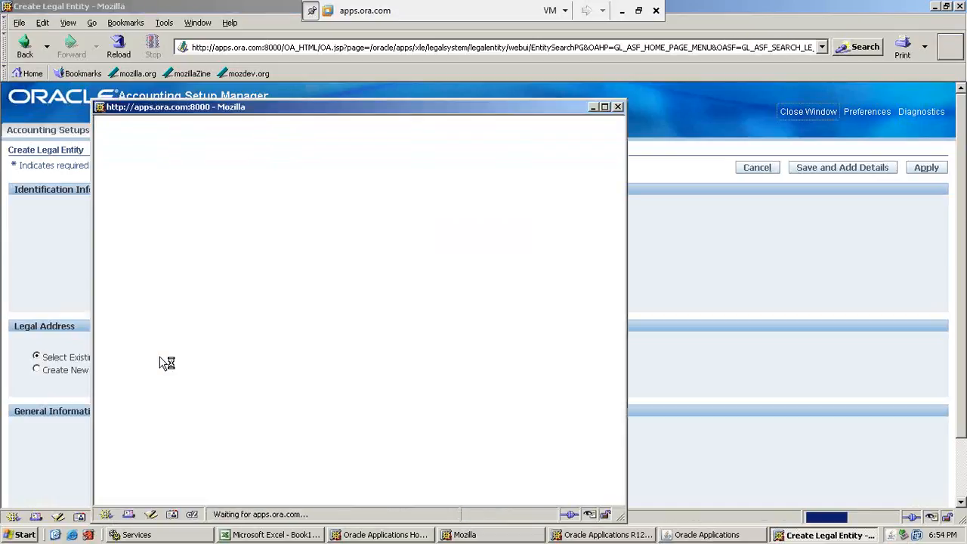
type("%")
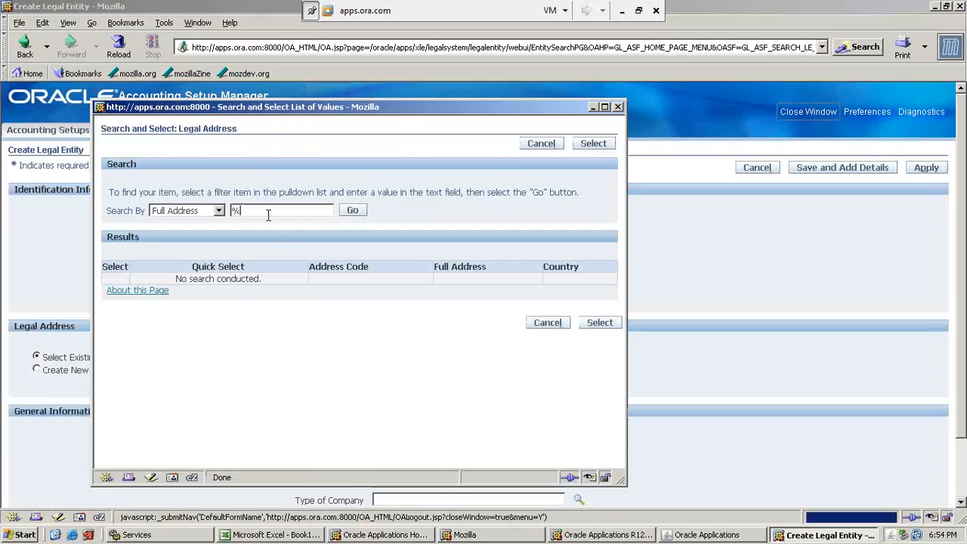
key("Return")
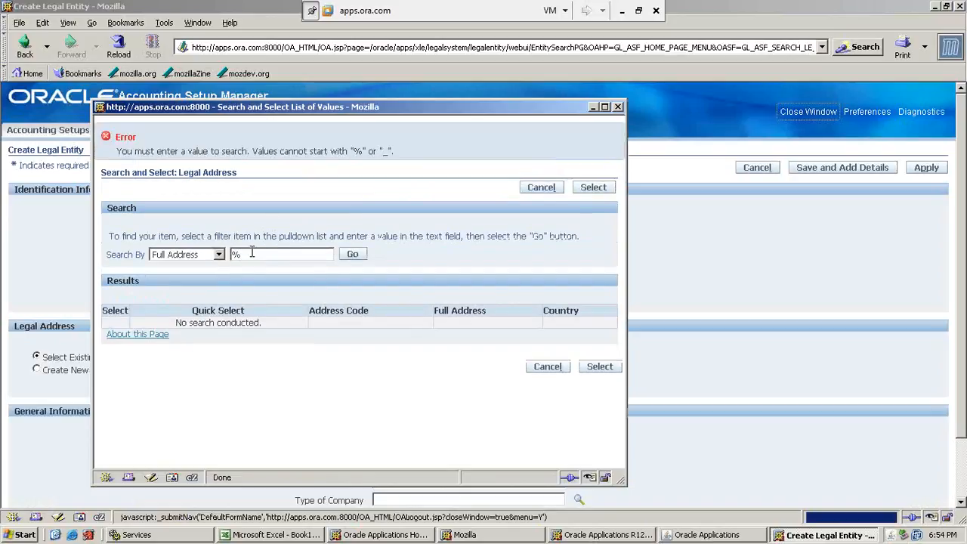
key("BackSpace")
type("A%")
key("Return")
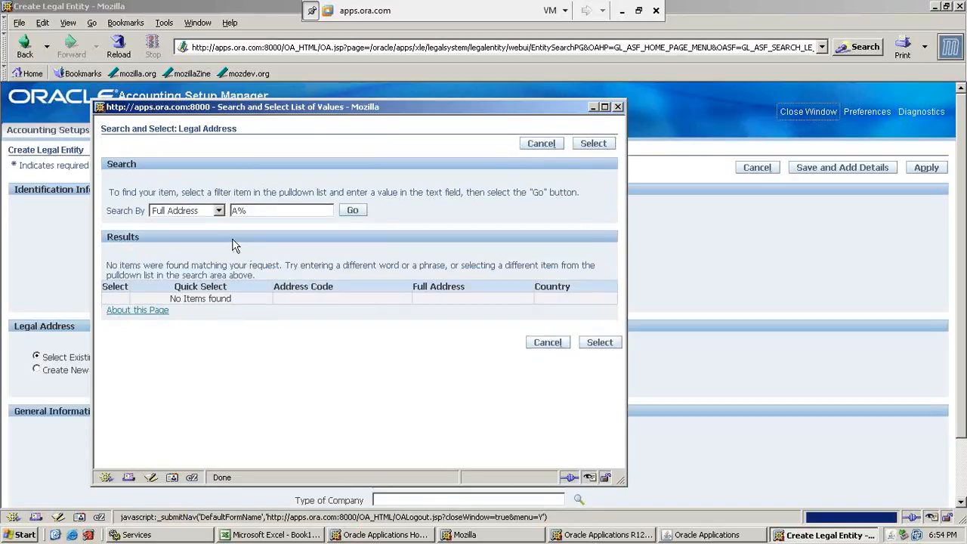
Search by Address Code, choose AD1-Vision A&D Final Assy Plant 1 as the legal address and save the legal entity.
left_click(219, 212)
left_click(185, 221)
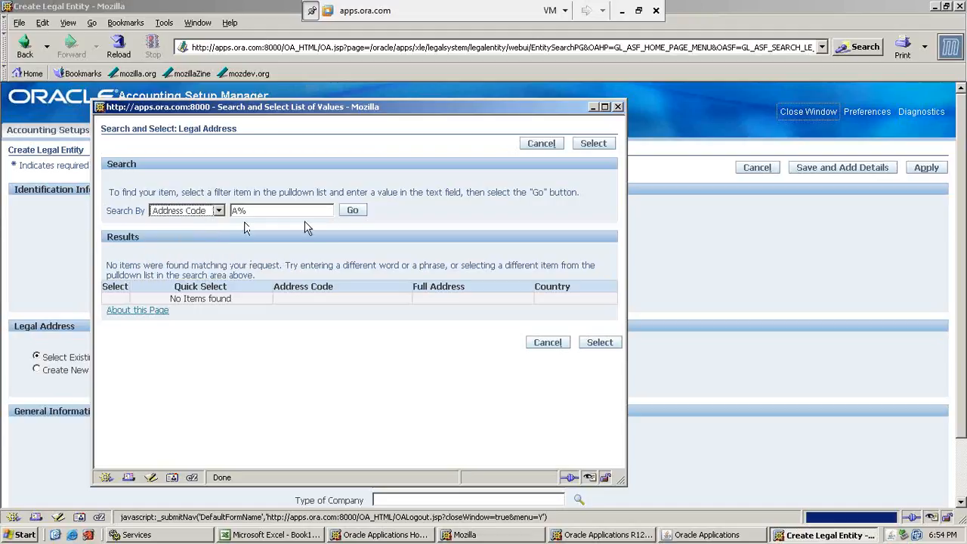
left_click(350, 213)
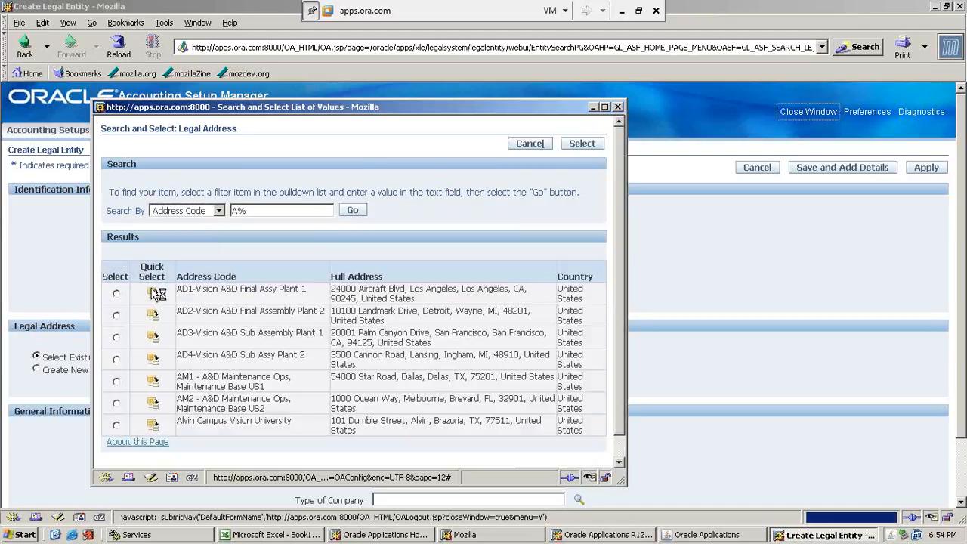
left_click(151, 289)
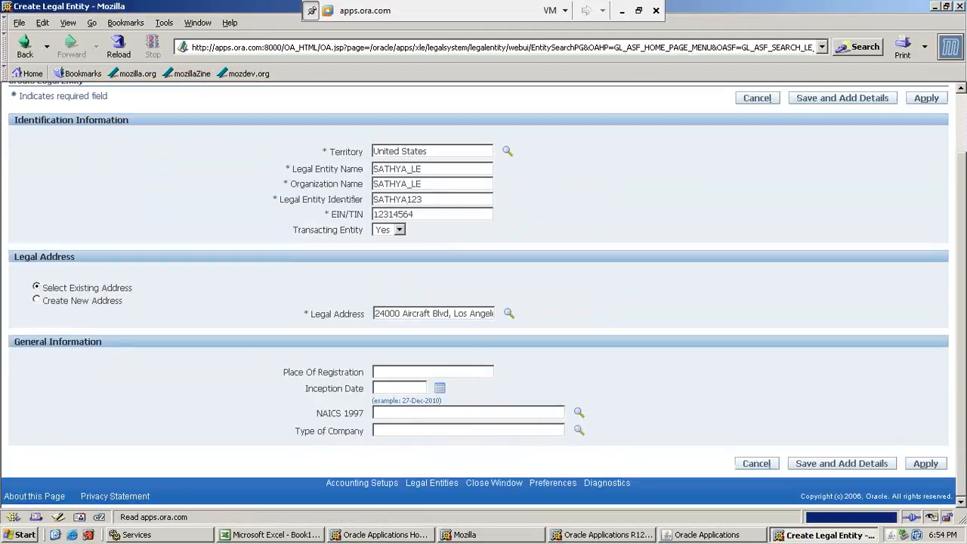
left_click(925, 463)
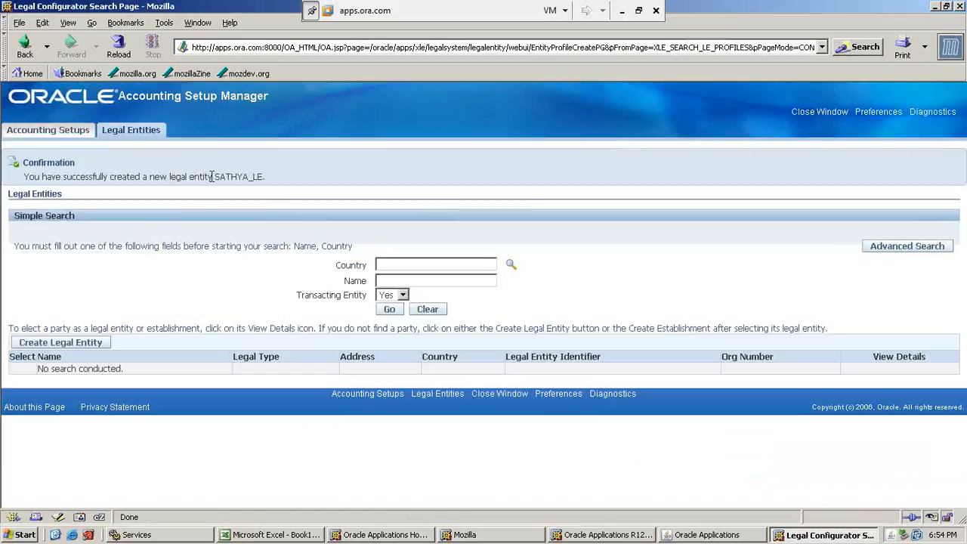
left_click_drag(216, 176, 266, 182)
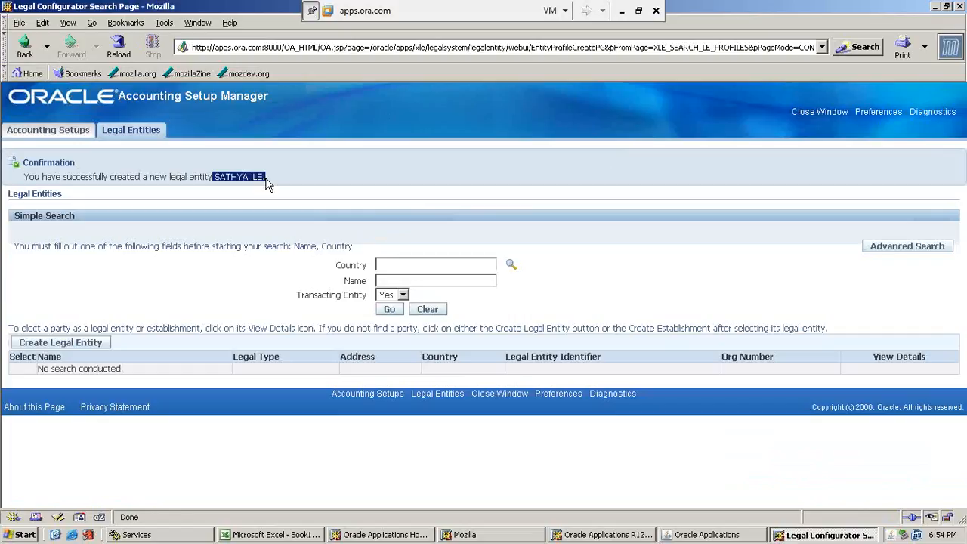
left_click(216, 177)
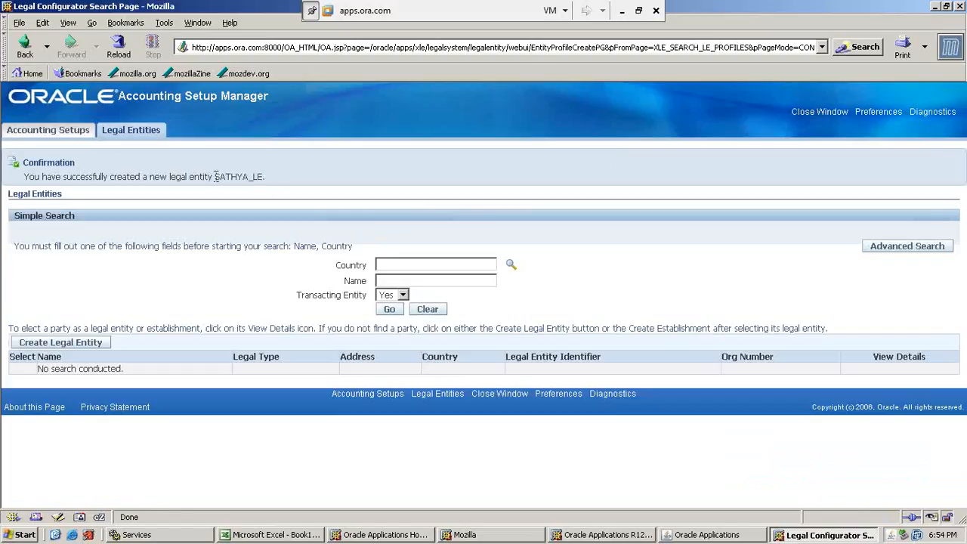
Start a new accounting setup, assign the SATHYA_LE legal entity and continue to the accounting representations.
left_click(70, 133)
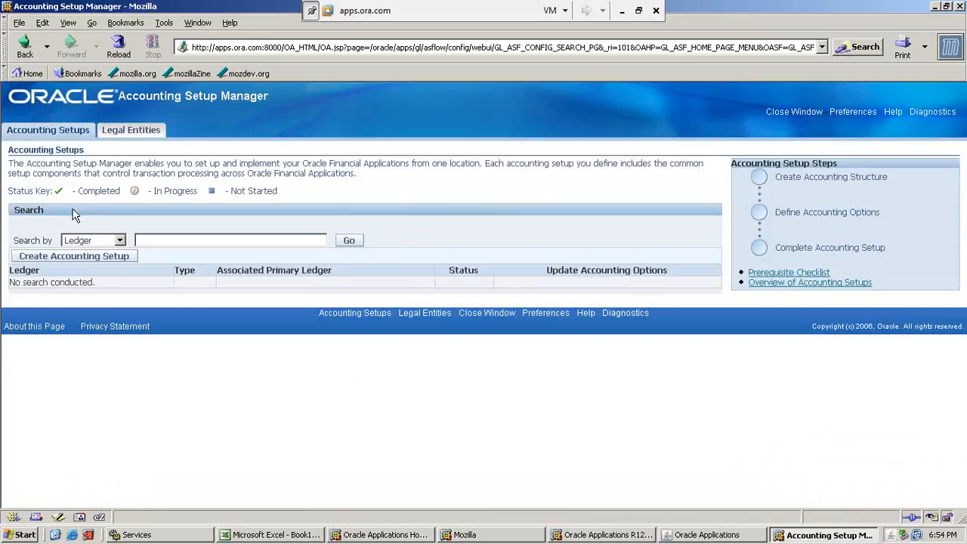
left_click(75, 257)
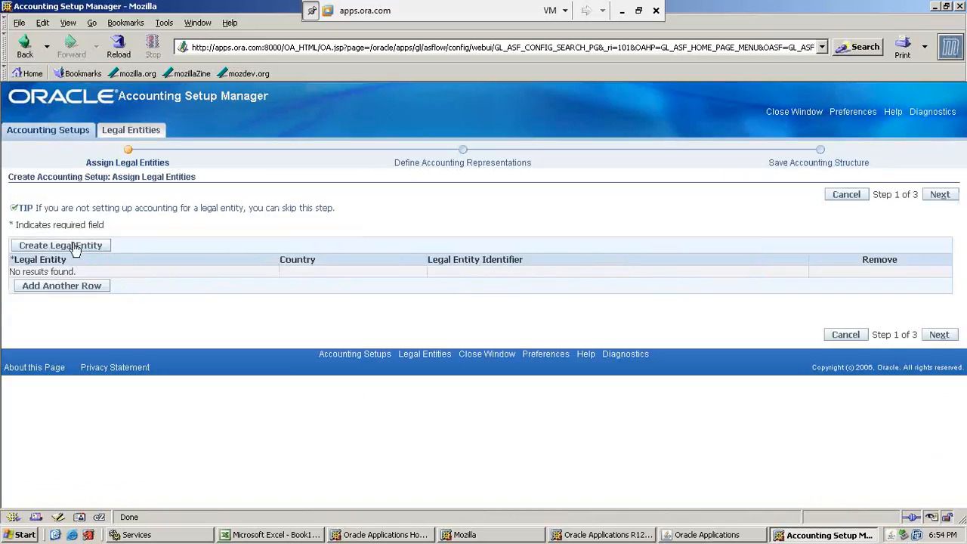
left_click(61, 286)
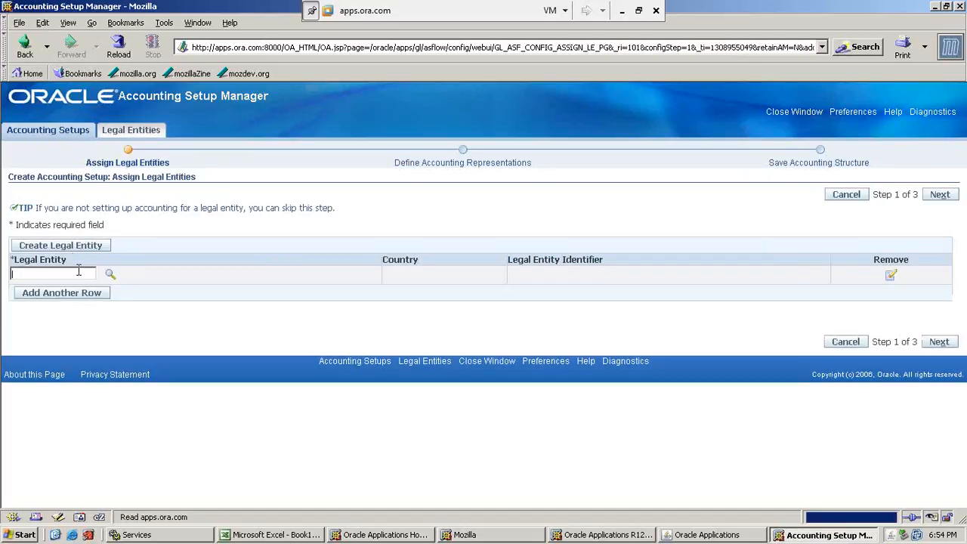
type("SATHYA")
key("Tab")
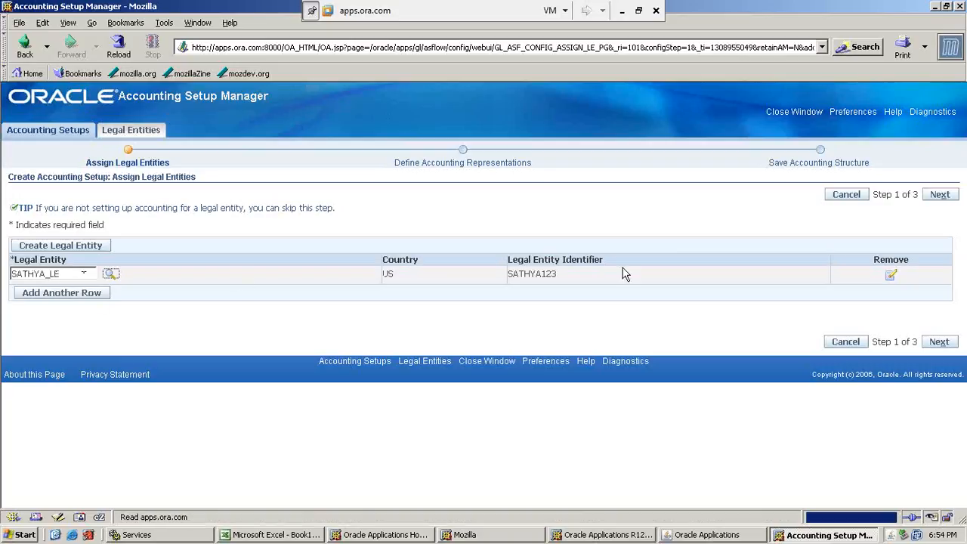
left_click(940, 195)
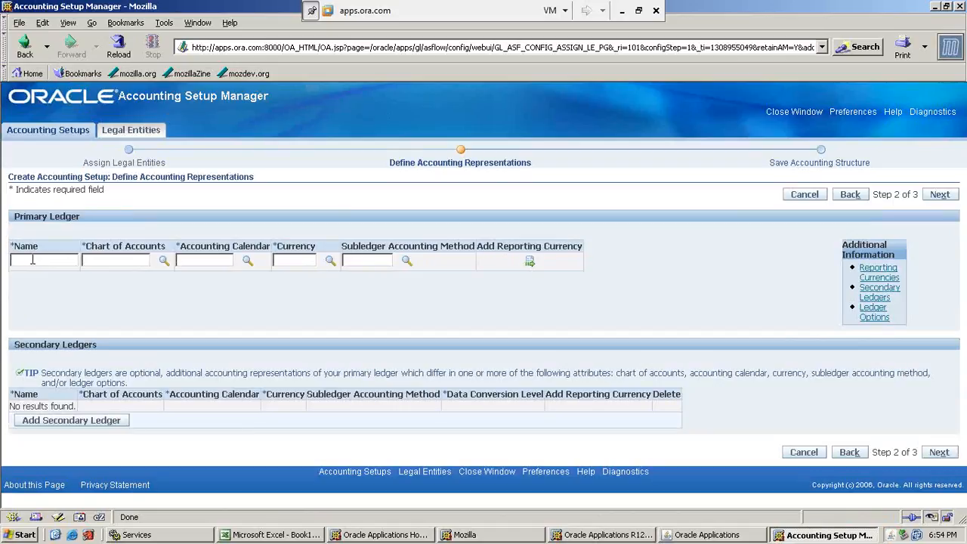
Name the primary ledger SATHYA_PL and assign the Operations Accounting Flex chart of accounts.
left_click(33, 260)
type("SATHYA_")
type("PL")
type("operations")
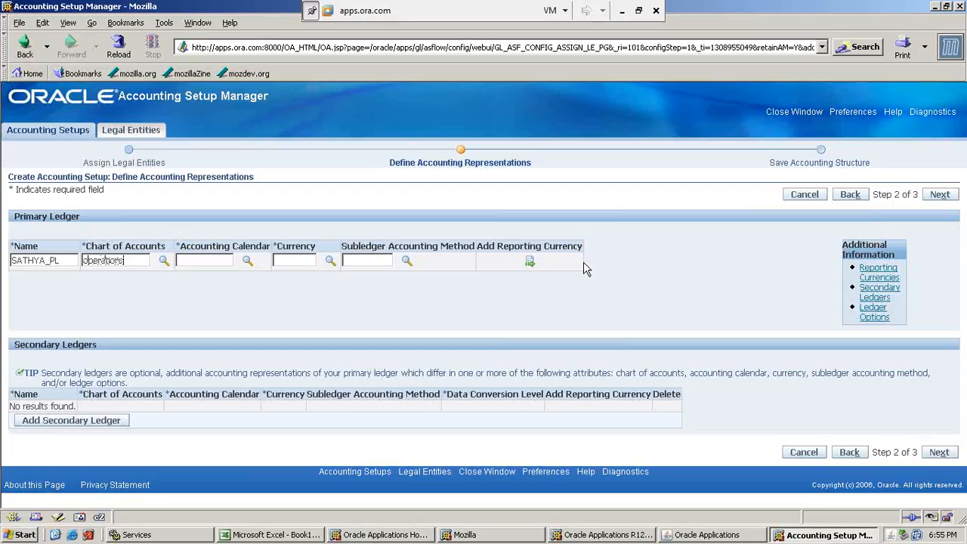
key("Tab")
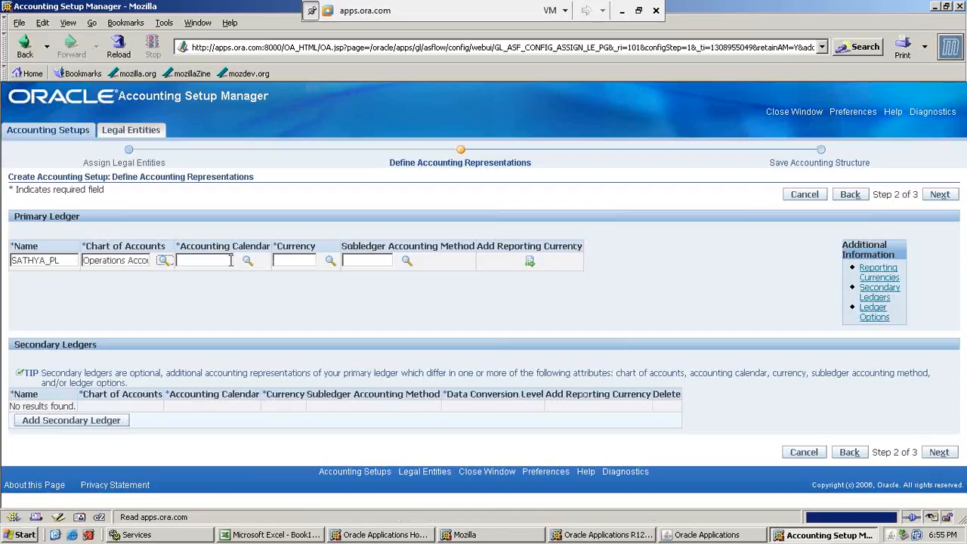
Search the accounting calendars for Acc and choose the Accounting calendar with the Month period type.
left_click(220, 261)
type("Cal")
key("Tab")
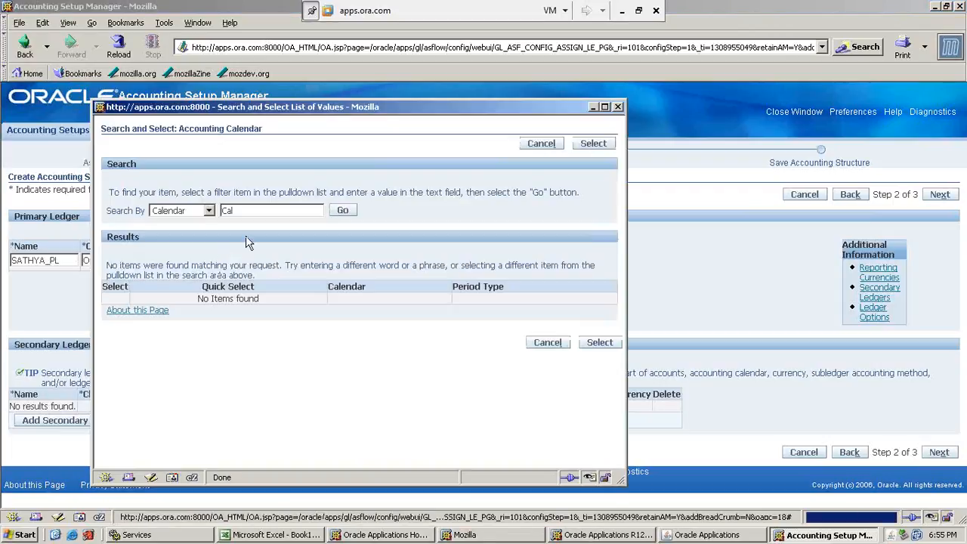
left_click_drag(247, 211, 215, 211)
type("Acc")
key("Return")
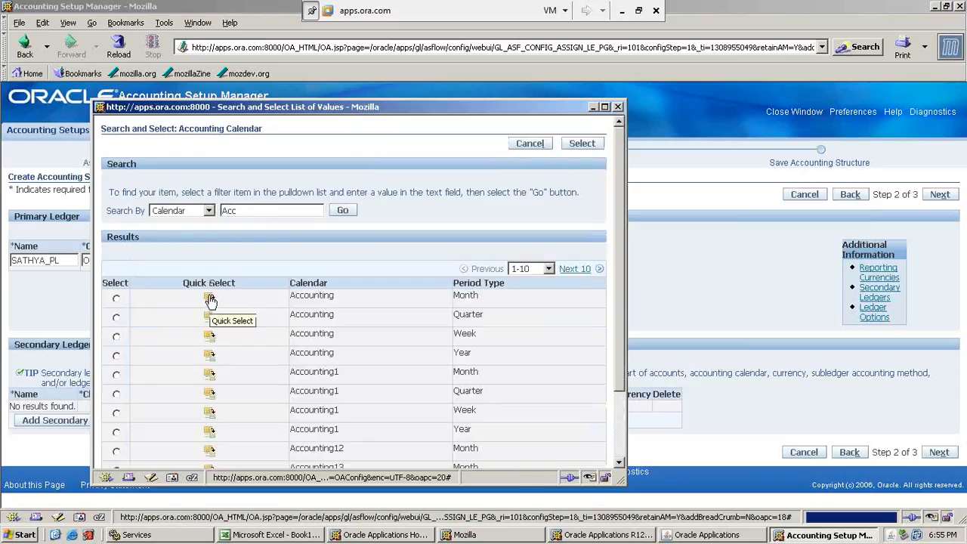
left_click(211, 303)
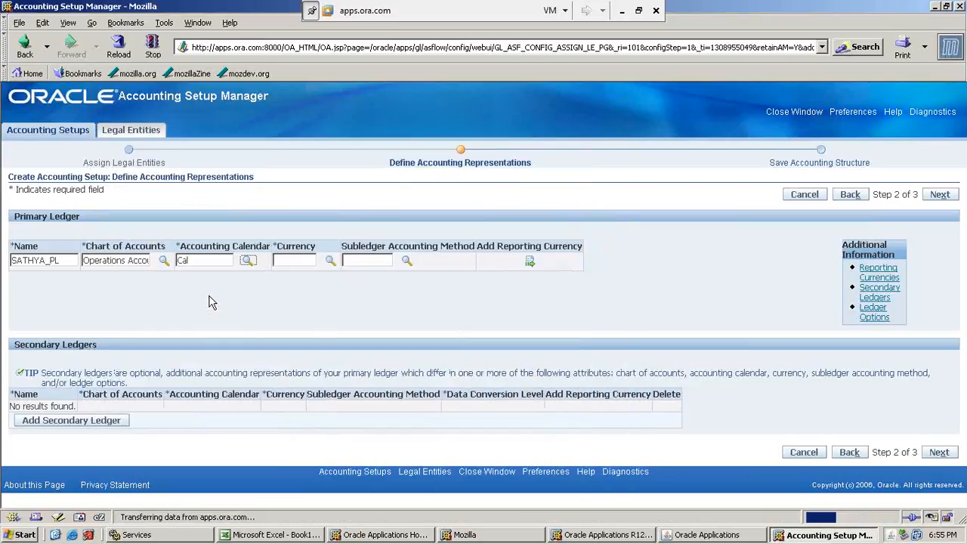
Set the primary ledger's currency to USD and its subledger accounting method to Standard Accrual.
left_click(297, 260)
type("USD")
left_click(329, 262)
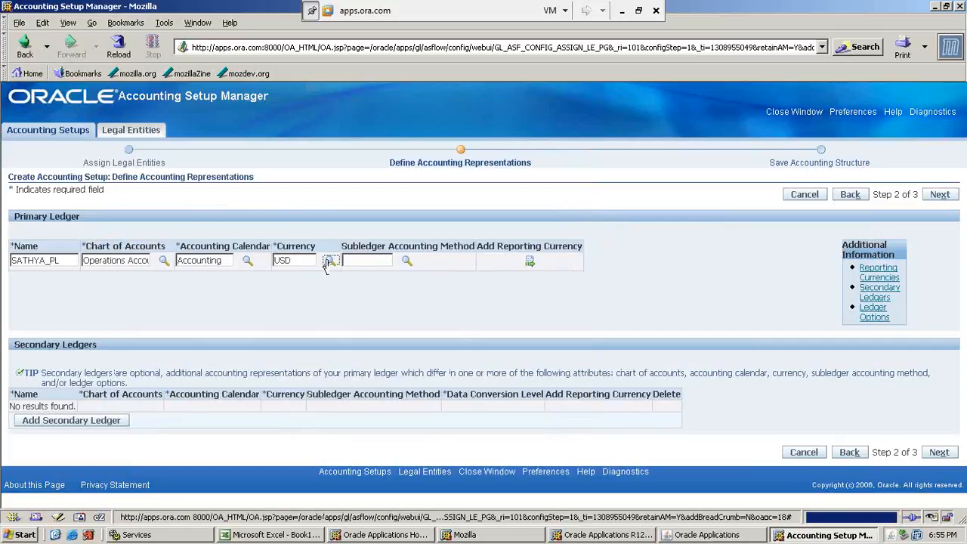
left_click(359, 260)
type("standa")
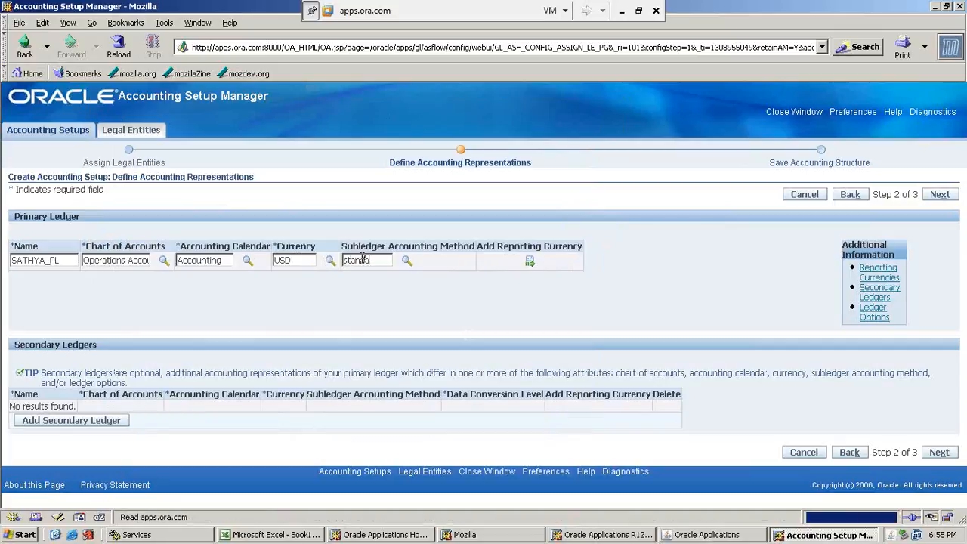
key("Tab")
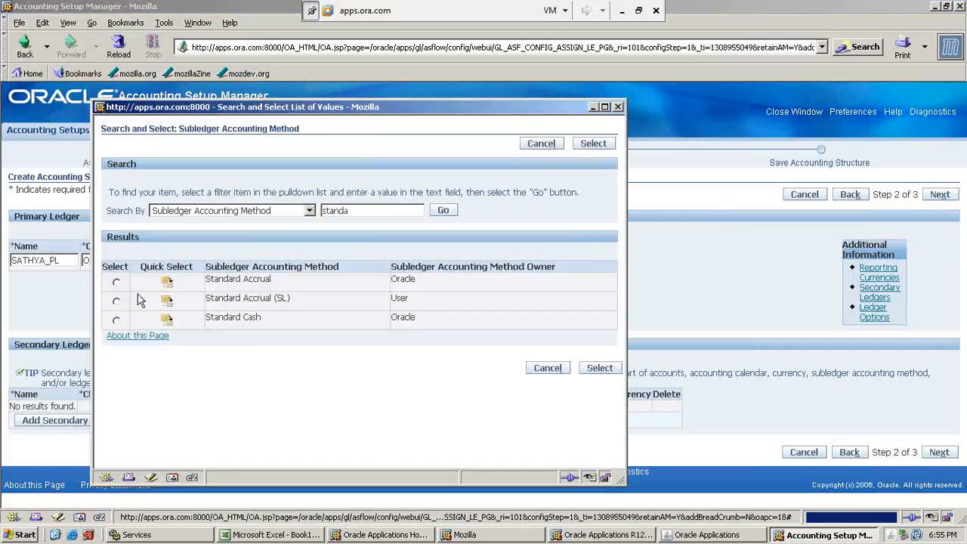
left_click(168, 282)
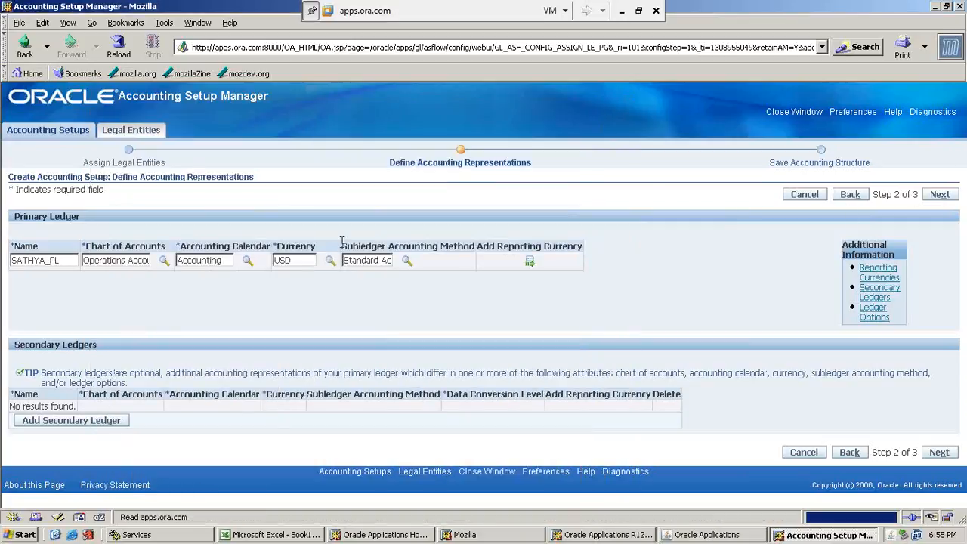
Continue to the accounting structure review and finish saving the SATHYA_PL accounting setup.
left_click_drag(342, 242, 471, 242)
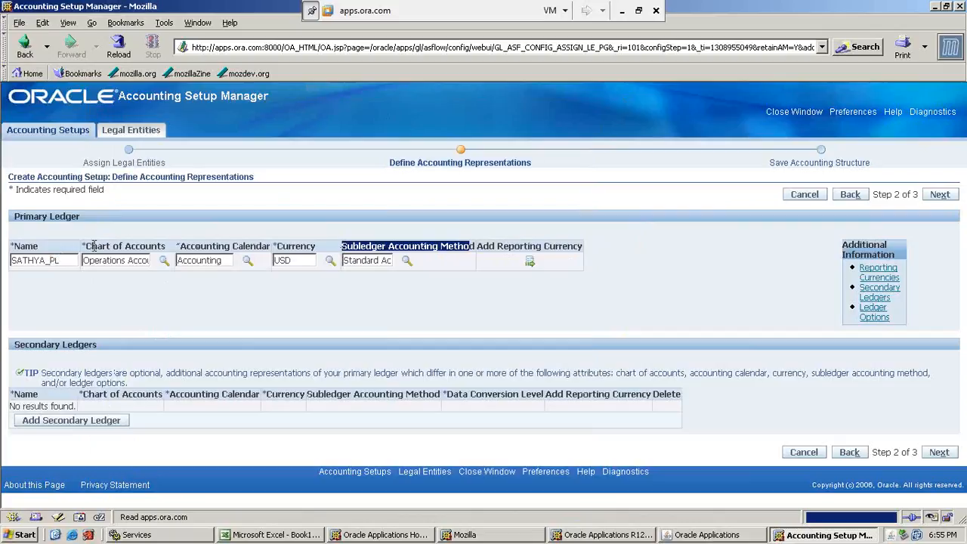
left_click_drag(86, 245, 321, 254)
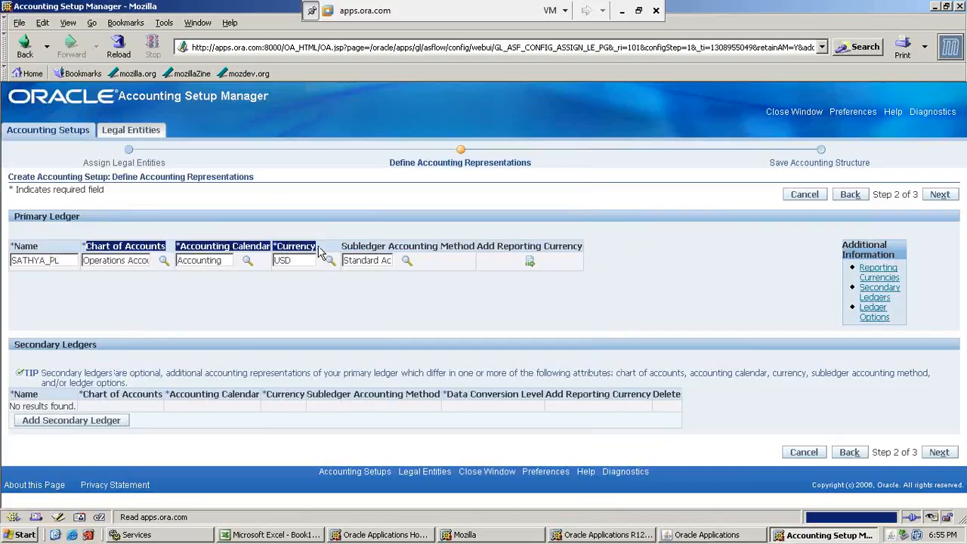
left_click(331, 303)
left_click(942, 196)
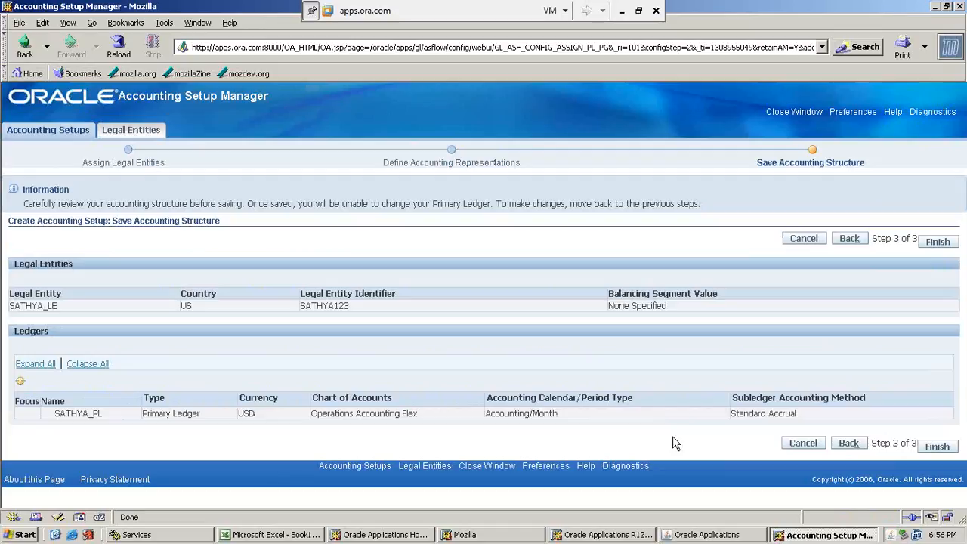
left_click(949, 246)
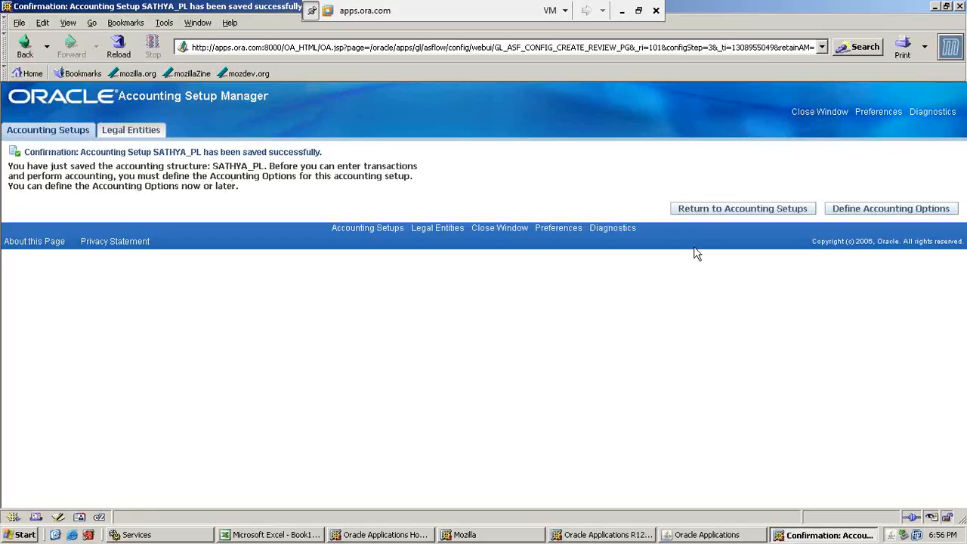
Return to the accounting setups and search the ledgers for SATHYA.
left_click(708, 210)
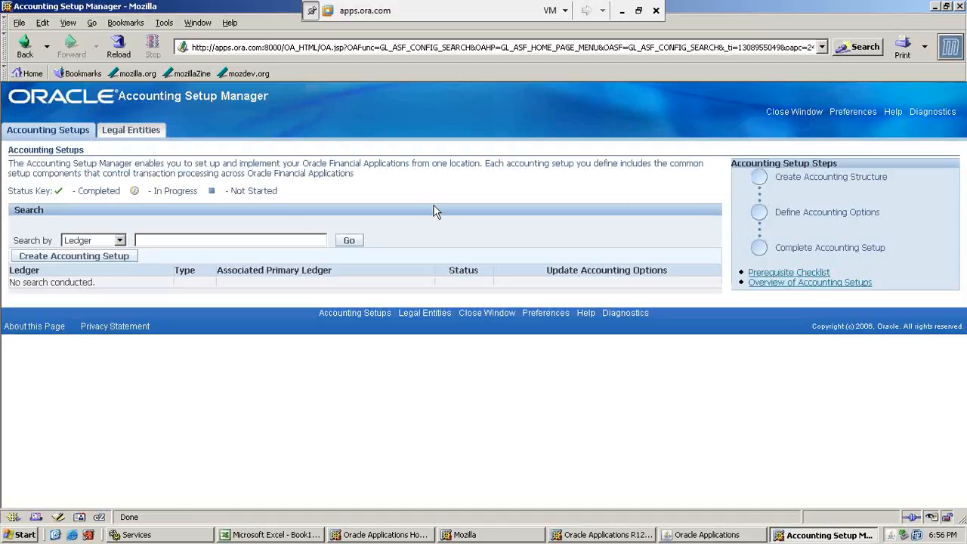
left_click(268, 238)
type("SATHYA")
left_click(353, 241)
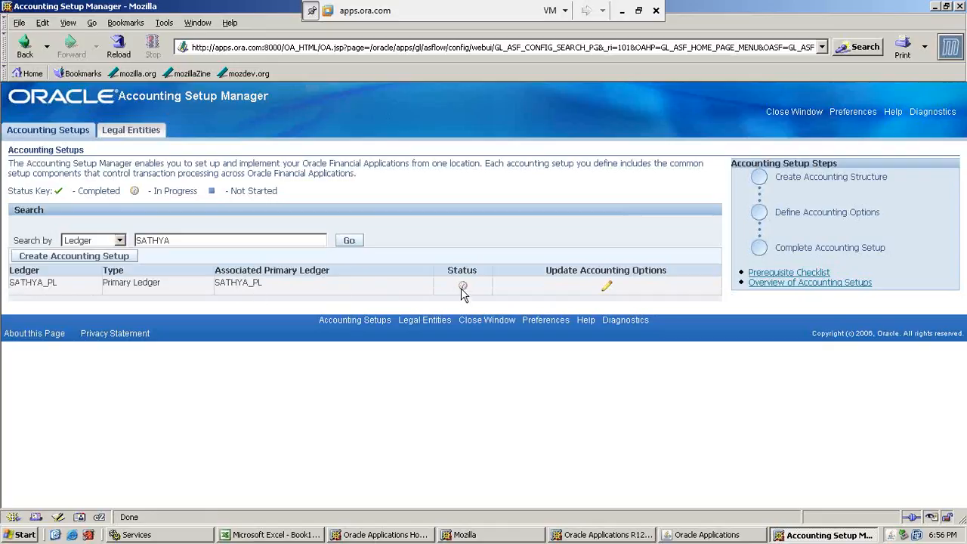
Open the accounting options of the SATHYA_PL primary ledger and start updating its Ledger Options step.
mouse_move(464, 291)
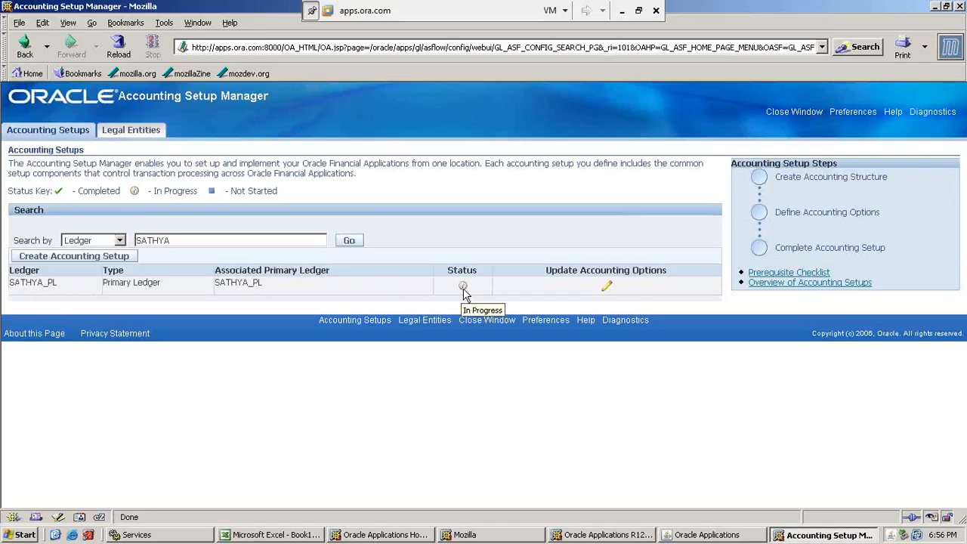
left_click(609, 288)
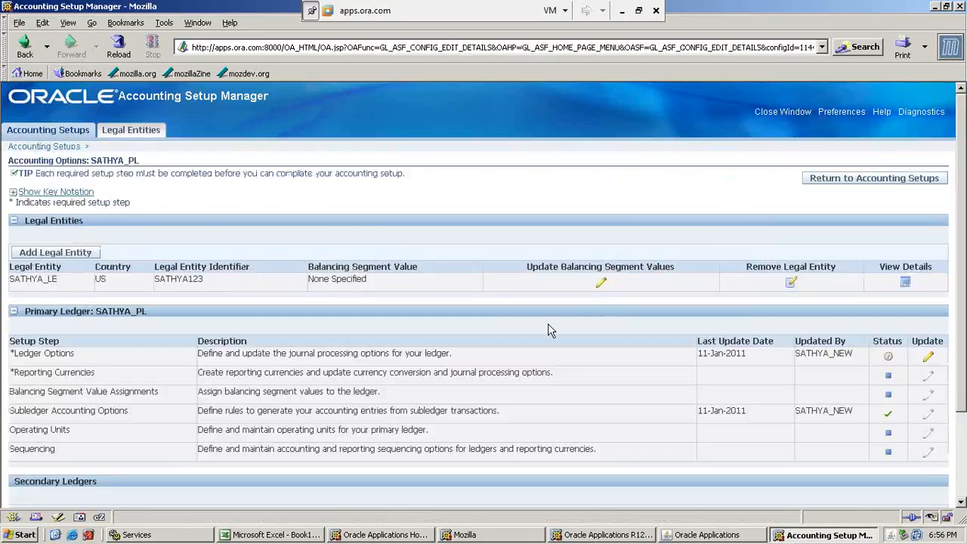
scroll(548, 329, "down", 3)
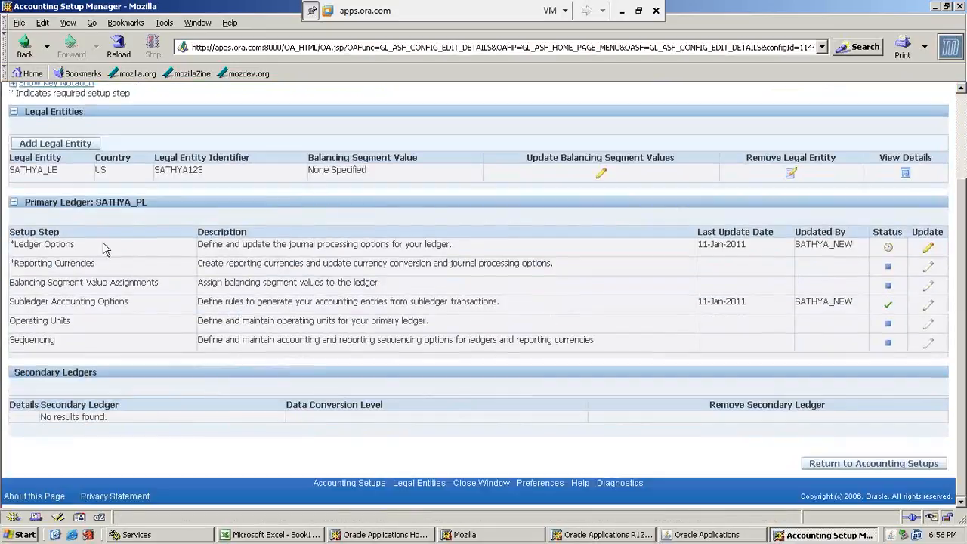
left_click_drag(198, 244, 440, 253)
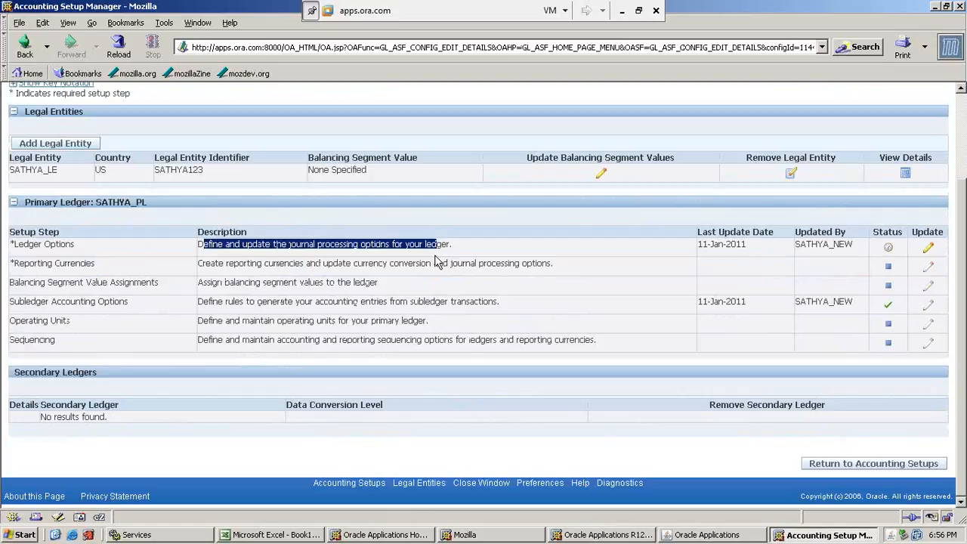
left_click(446, 243)
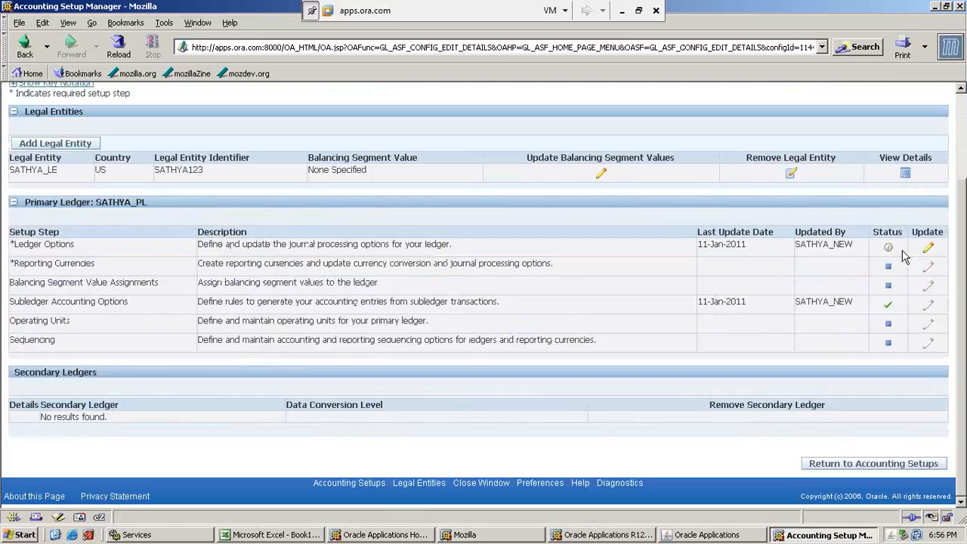
left_click(929, 252)
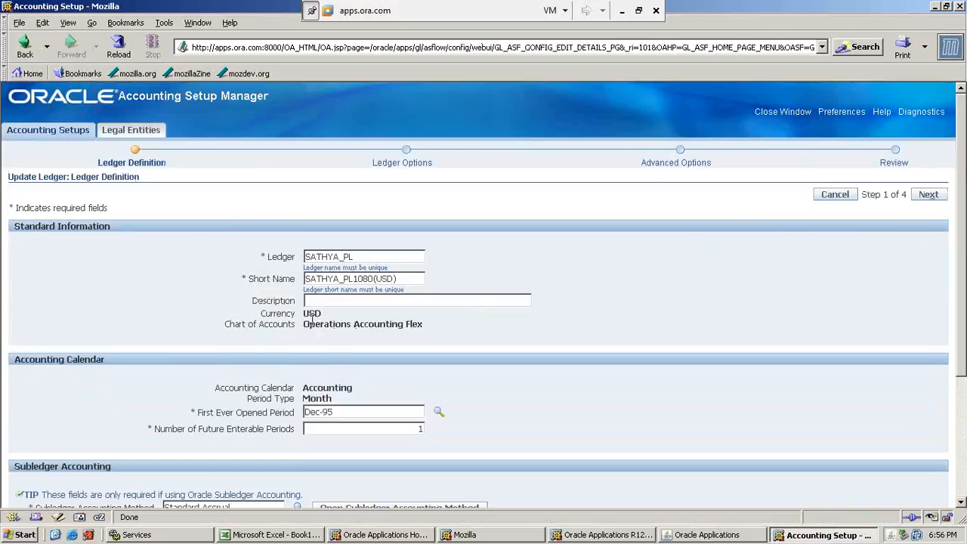
Check the currency and chart of accounts in the ledger definition, and continue to the ledger options.
left_click_drag(305, 312, 348, 325)
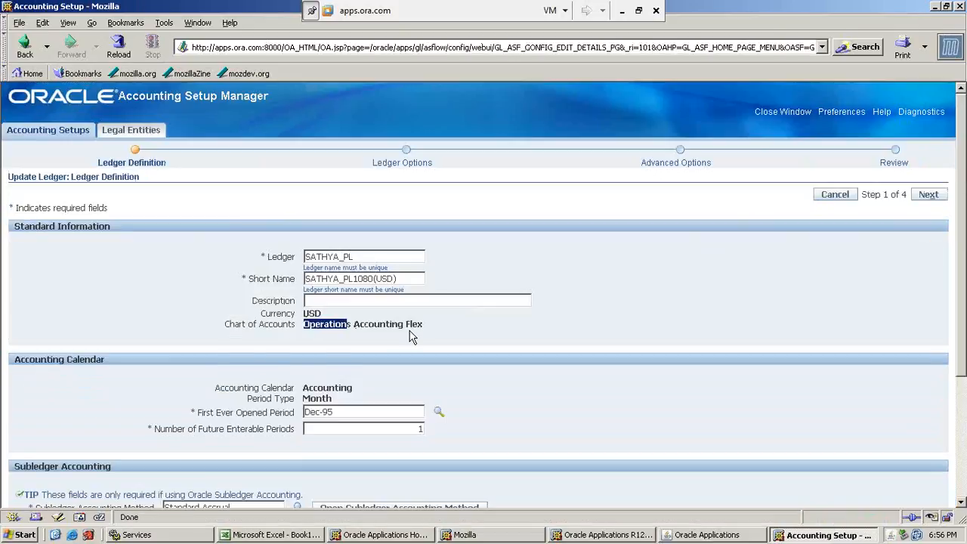
left_click(418, 364)
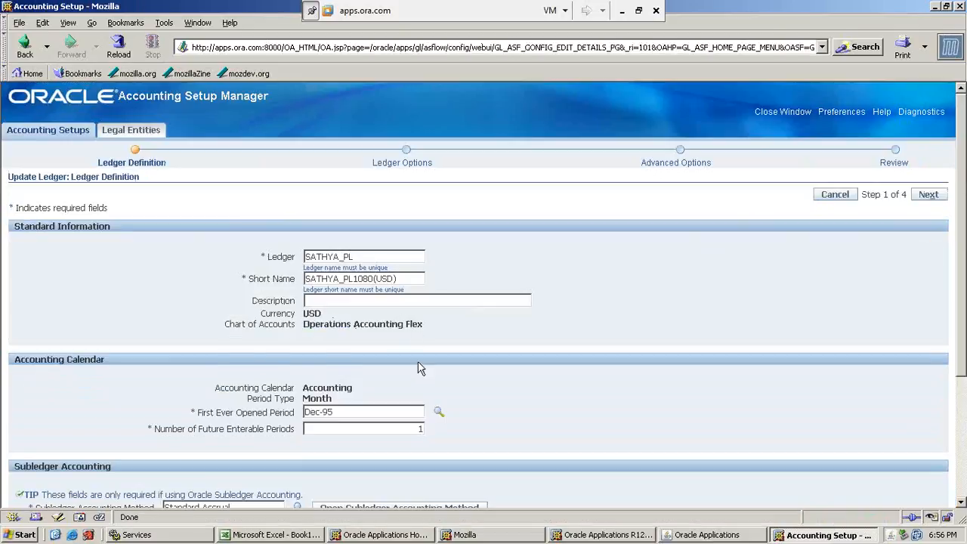
scroll(421, 369, "down", 4)
left_click(928, 476)
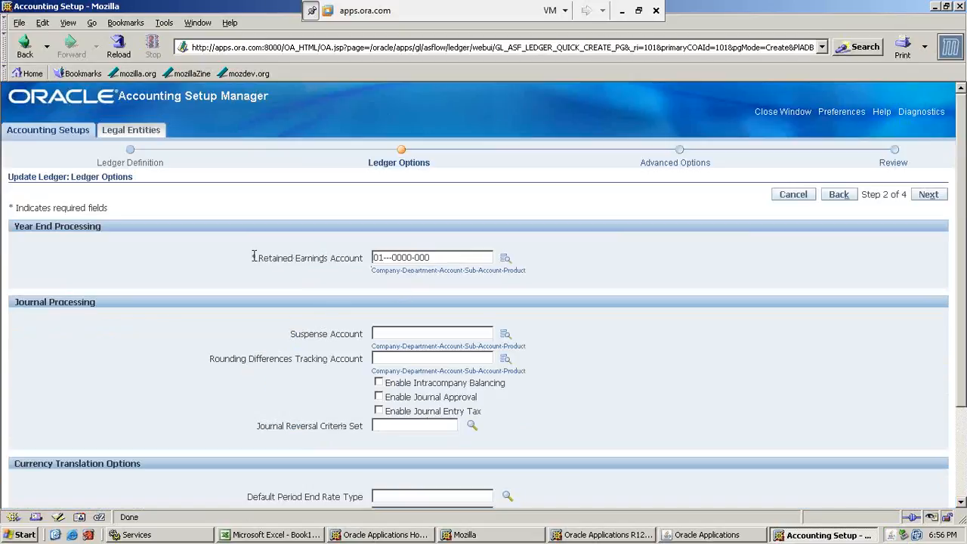
left_click_drag(254, 257, 360, 259)
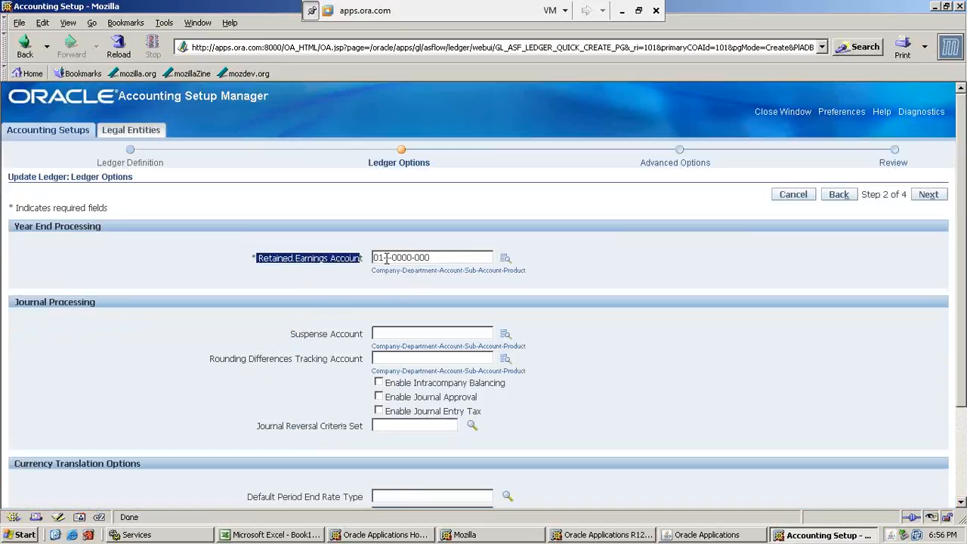
left_click(384, 259)
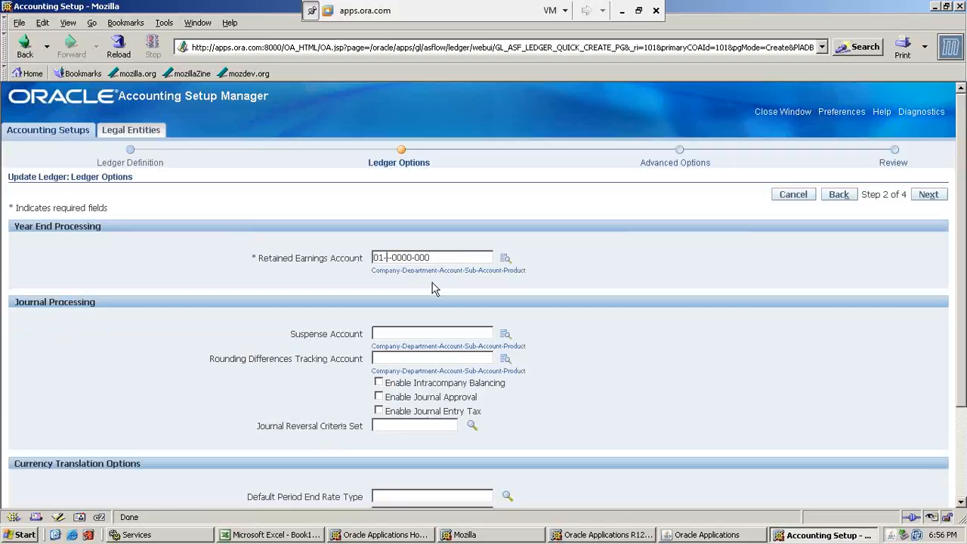
type("00")
type("0-331")
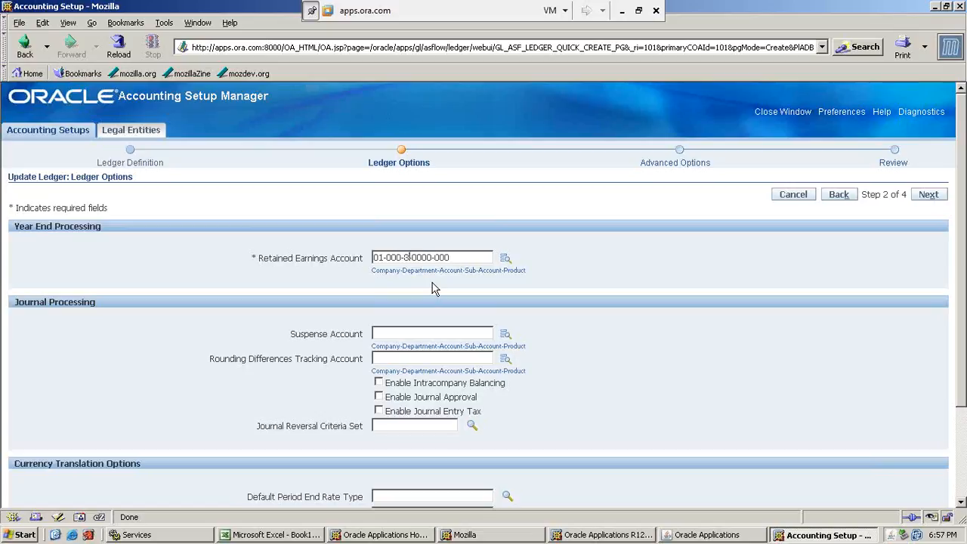
type("0")
Continue past the advanced options with nothing enabled and finish the SATHYA_PL ledger update from the review.
left_click(938, 196)
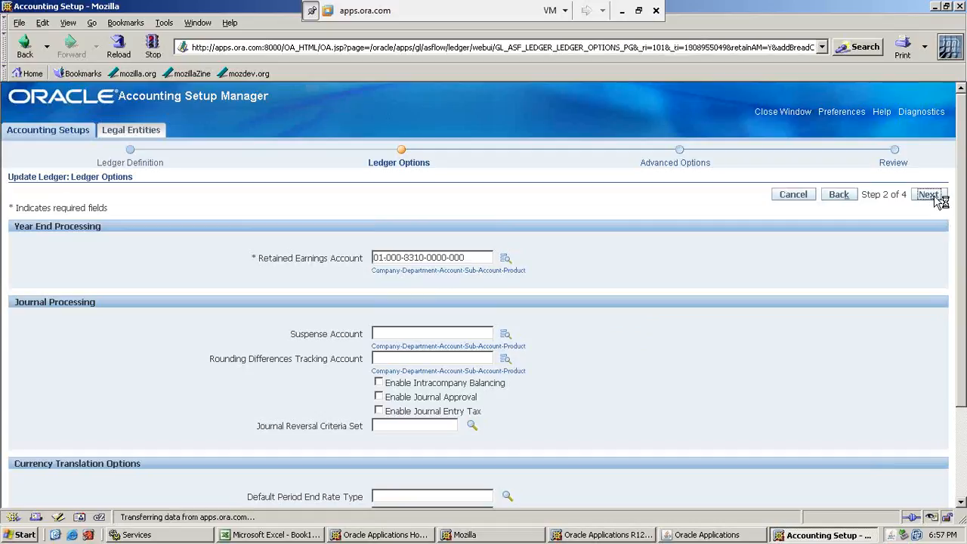
left_click(936, 199)
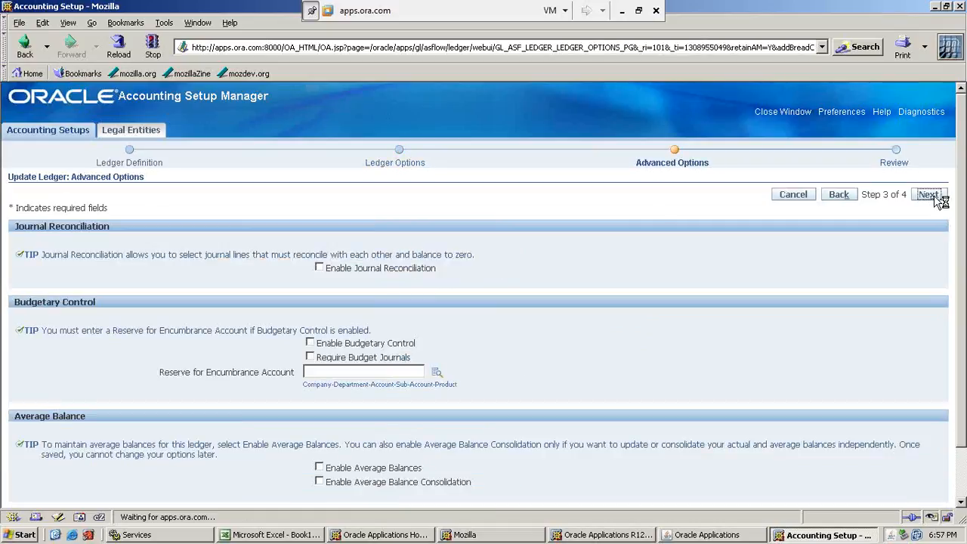
left_click(936, 199)
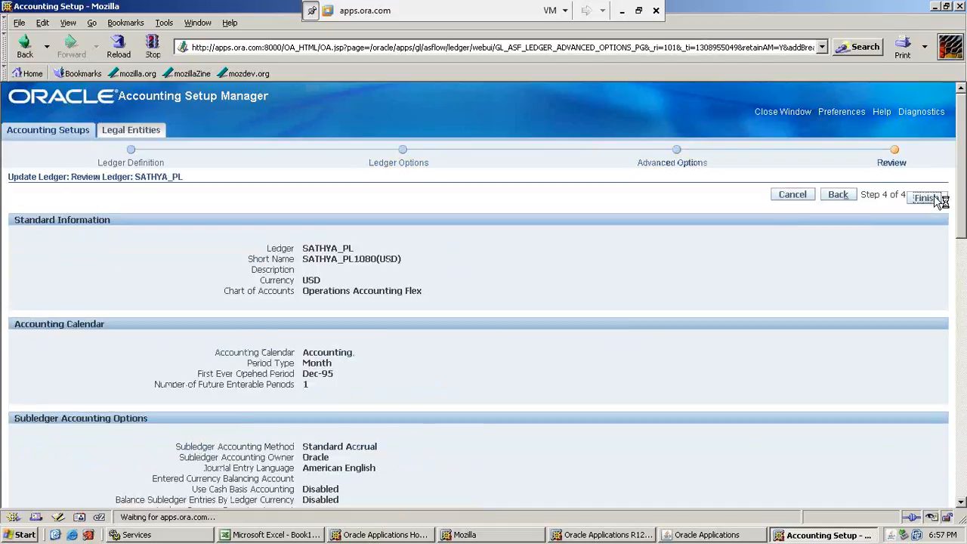
Look over the setup steps of the SATHYA_PL primary ledger and open Operating Units for updating.
scroll(936, 318, "down", 1)
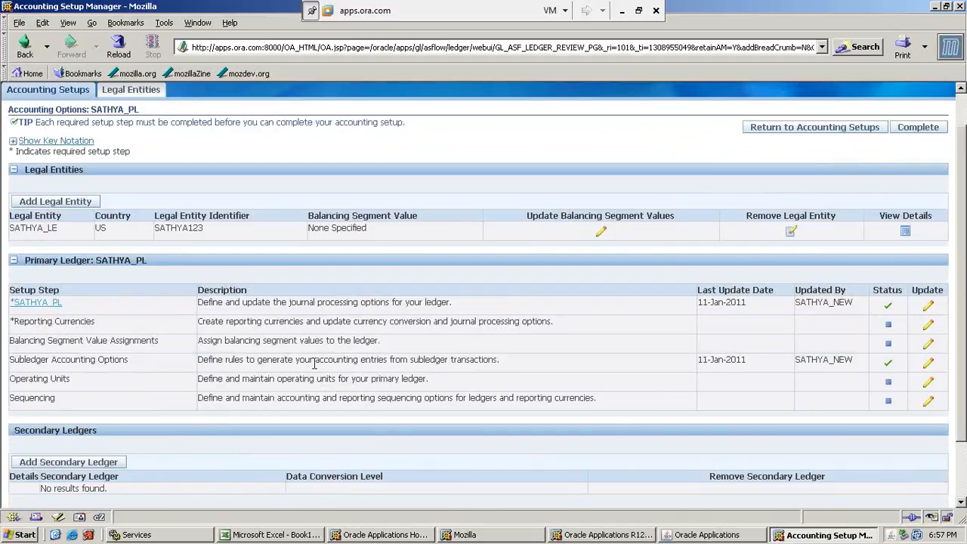
scroll(393, 364, "up", 2)
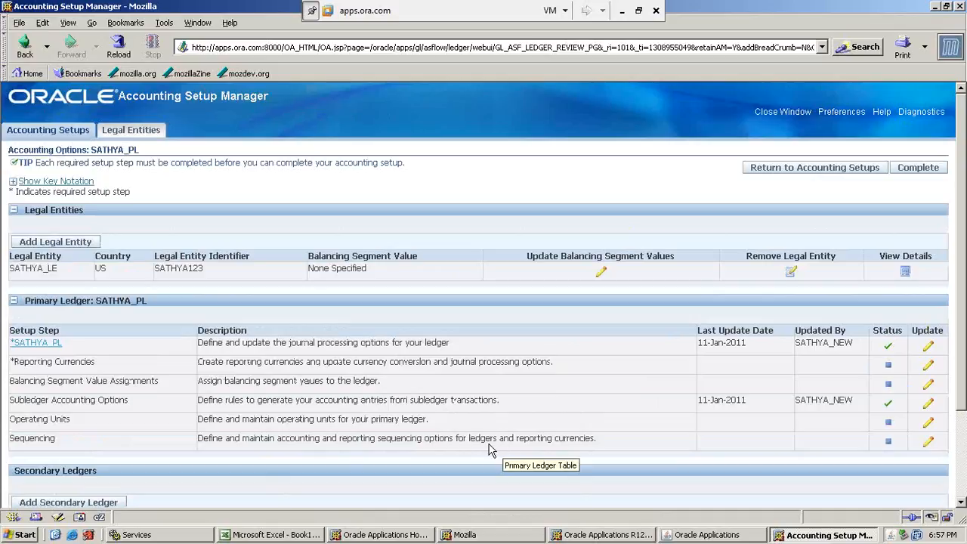
left_click_drag(12, 419, 76, 425)
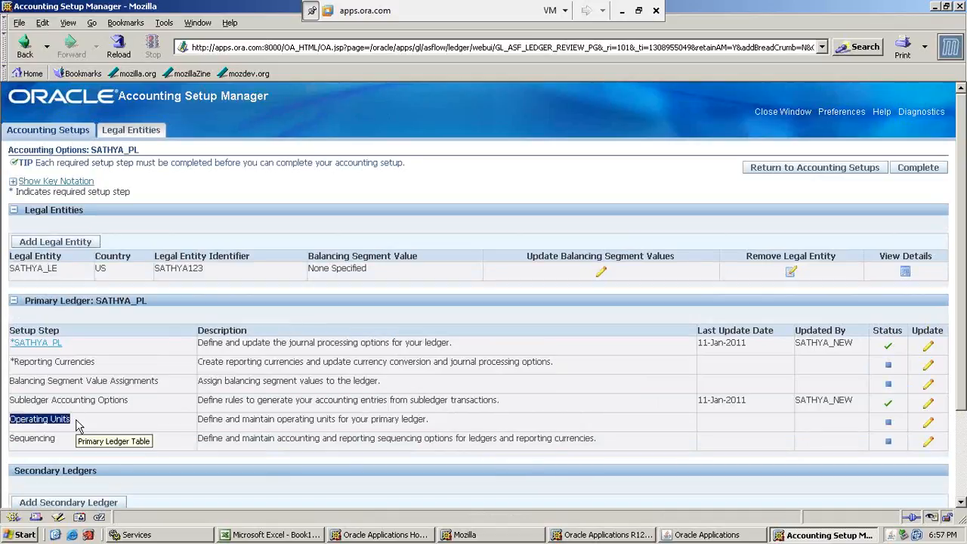
left_click_drag(255, 419, 613, 417)
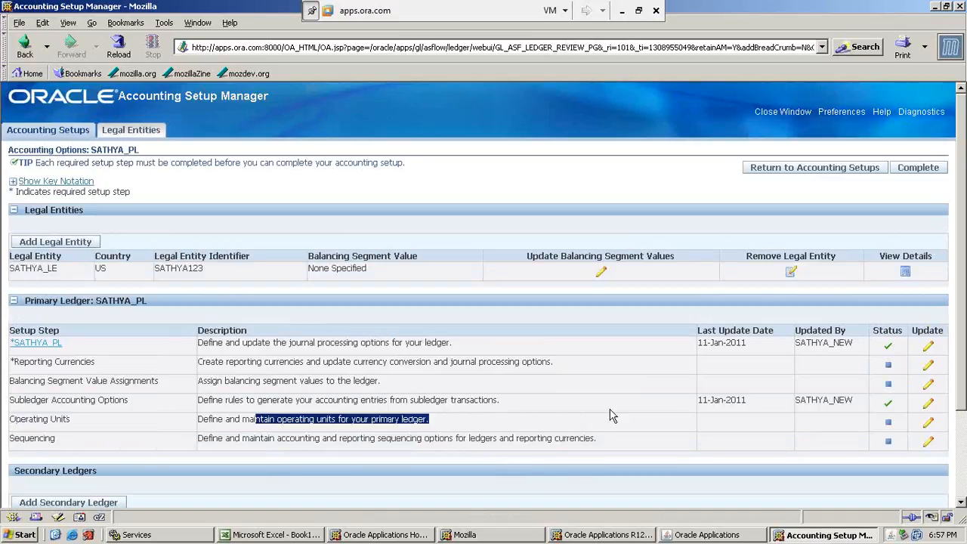
left_click(929, 429)
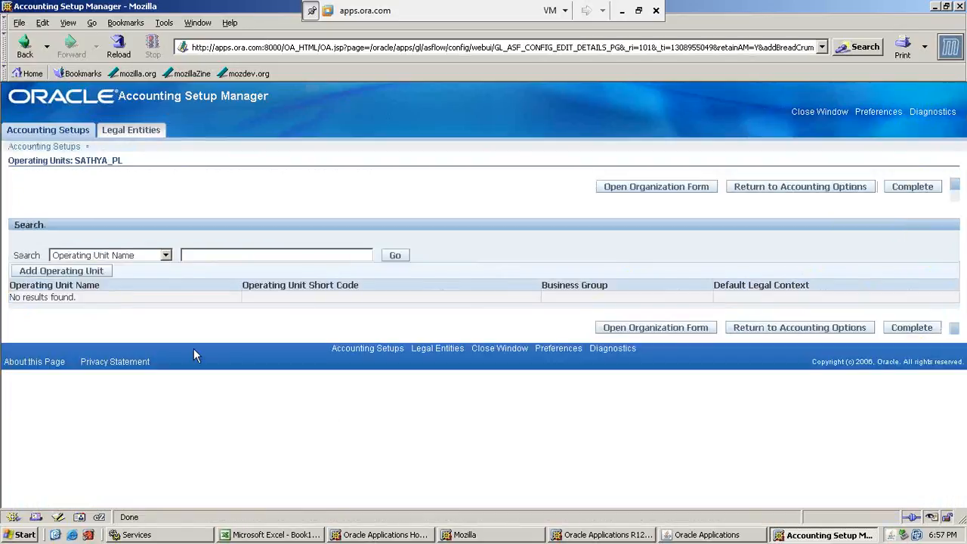
Add an operating unit with name and short code SATHYA_OU1, assigned to the business group SATHYA BG.
left_click(104, 272)
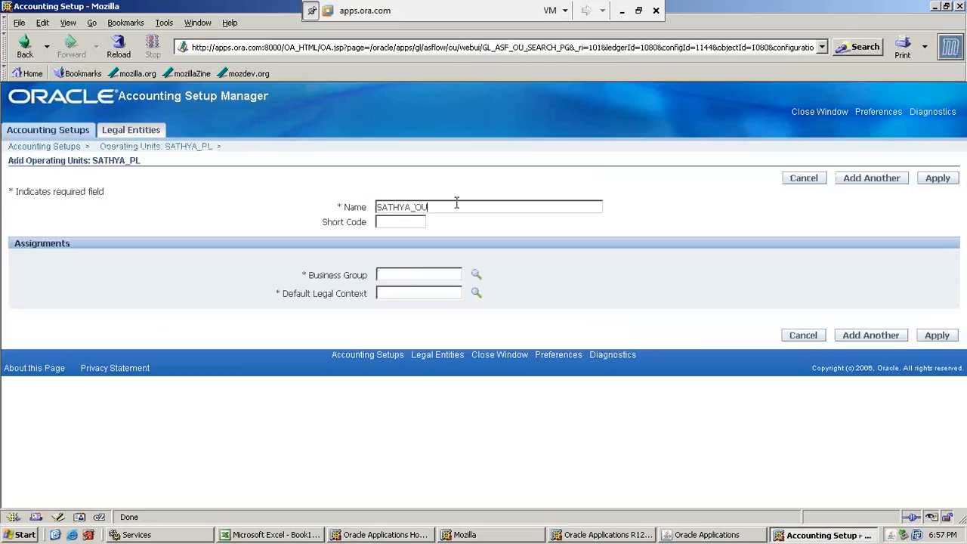
key("Tab")
type("SATHYA_OU1")
left_click(433, 269)
type("SATH")
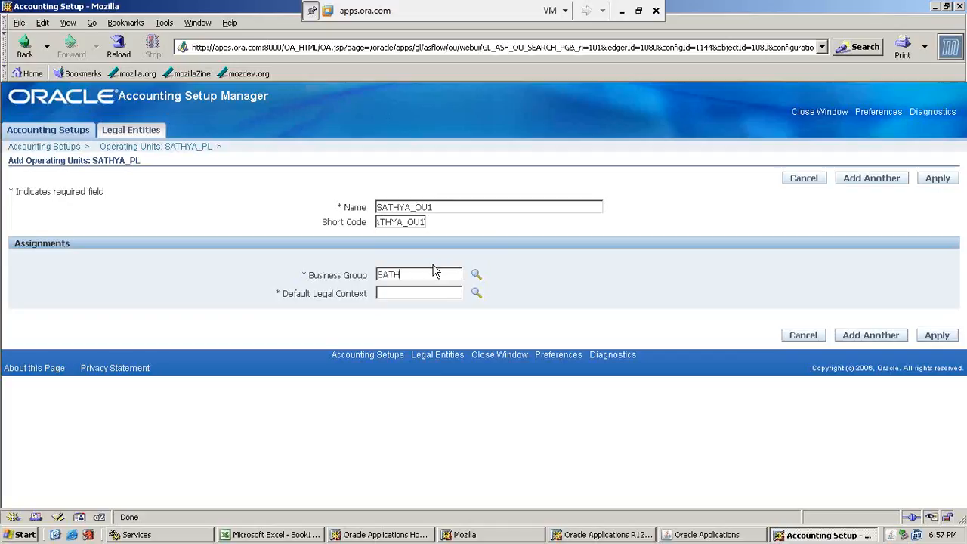
type("Y")
key("Tab")
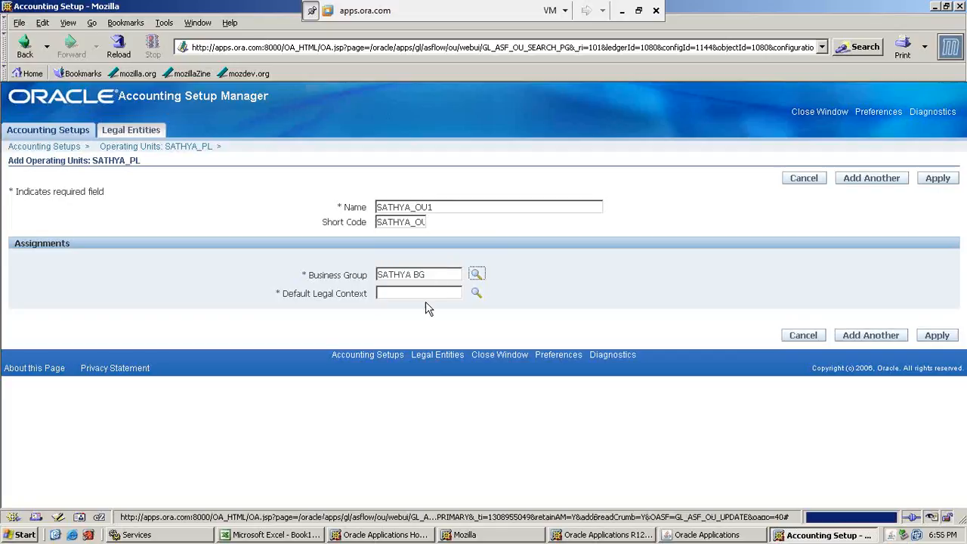
Set the operating unit's default legal context to SATHYA_LE, apply it, and mark the Operating Units step complete.
left_click(416, 295)
type("SATH")
key("Tab")
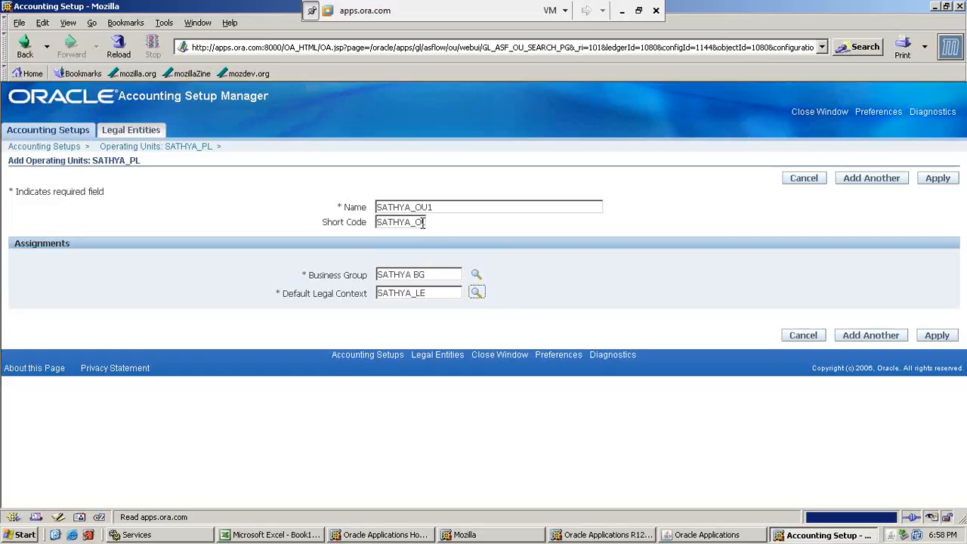
left_click(943, 337)
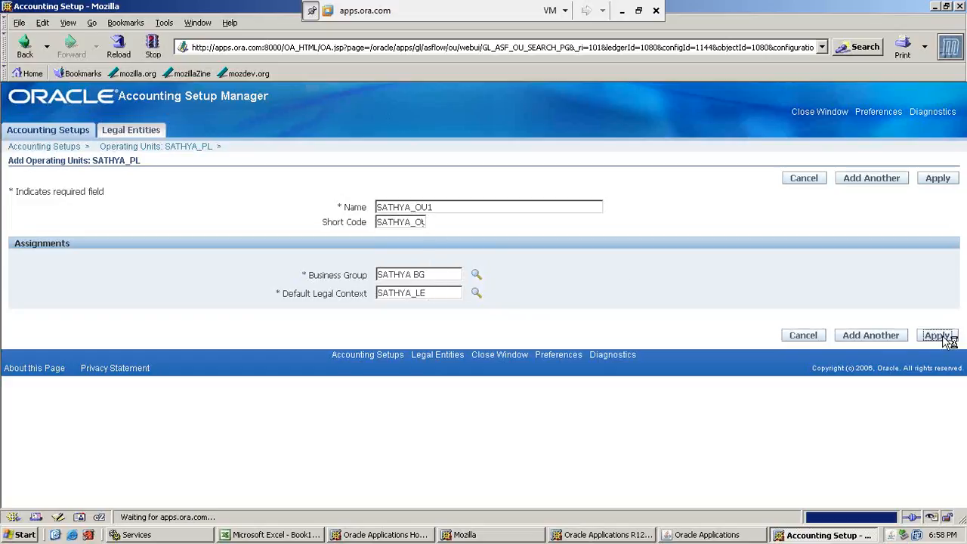
left_click(907, 333)
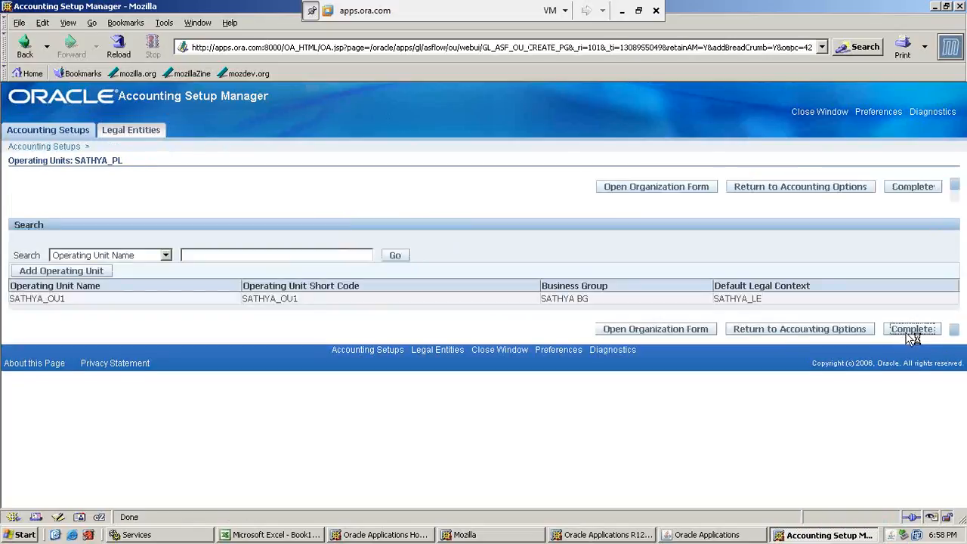
Complete the SATHYA_PL accounting setup and confirm saving its setup options.
scroll(863, 398, "down", 3)
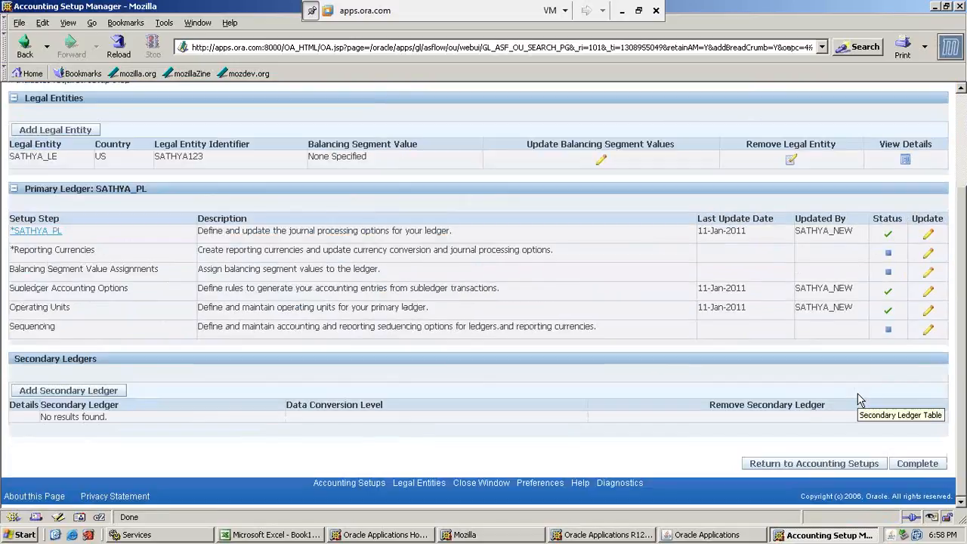
left_click(922, 463)
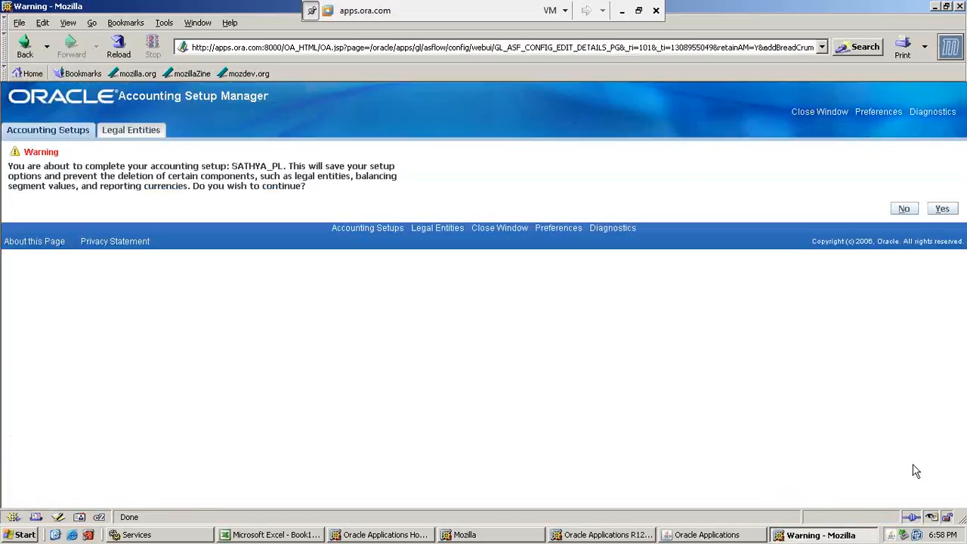
left_click_drag(84, 176, 308, 165)
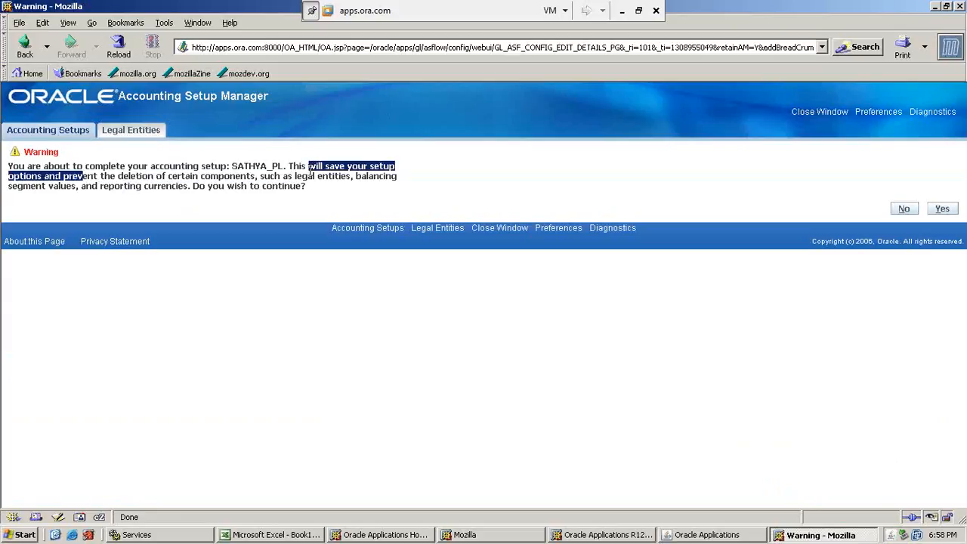
left_click(946, 212)
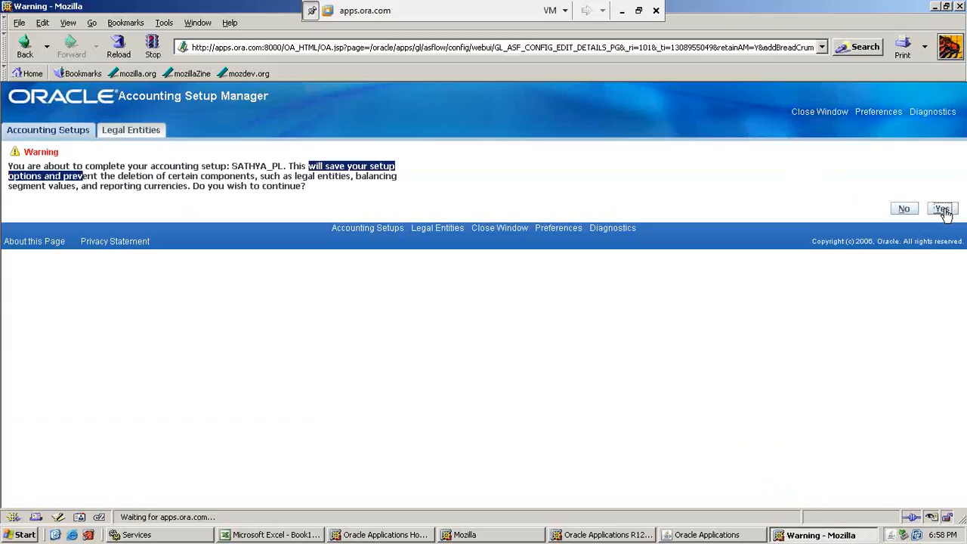
left_click(924, 211)
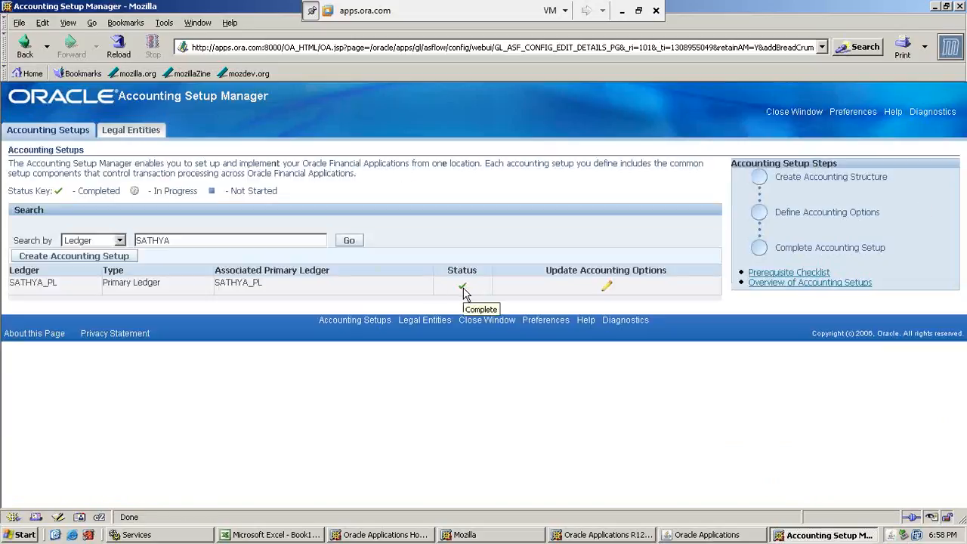
Switch to the New Org workbook in Excel and review the legal entity and ledger instructions on the Ledger sheet.
left_click(621, 12)
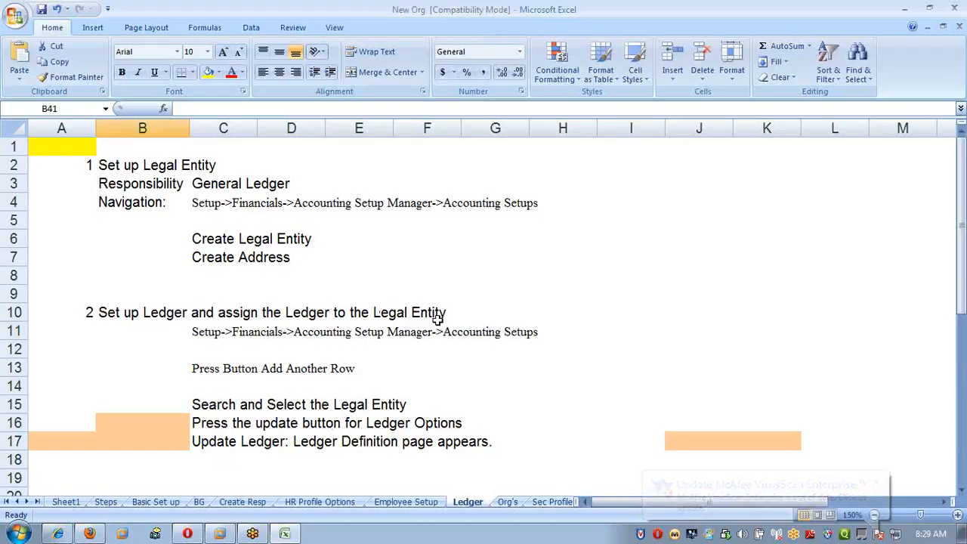
left_click(89, 168)
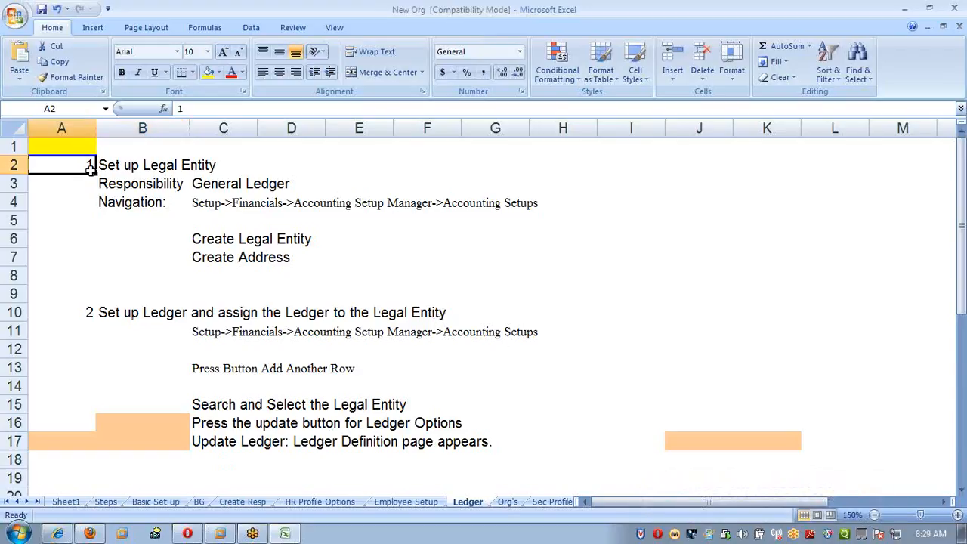
left_click(86, 308)
left_click(270, 362)
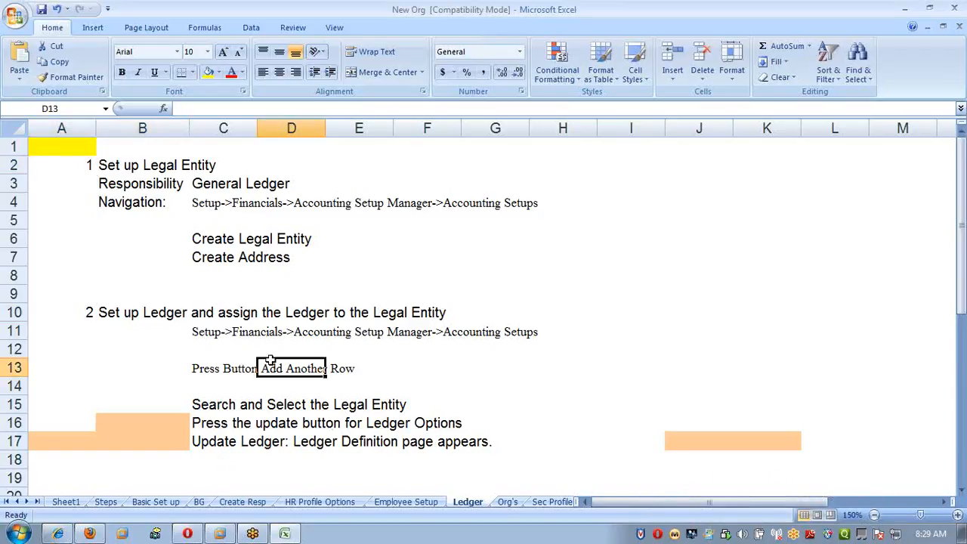
Review the Ledger sheet's instructions on ledger setup, default legal entity context and the Human Resources organization navigation.
left_click(83, 310)
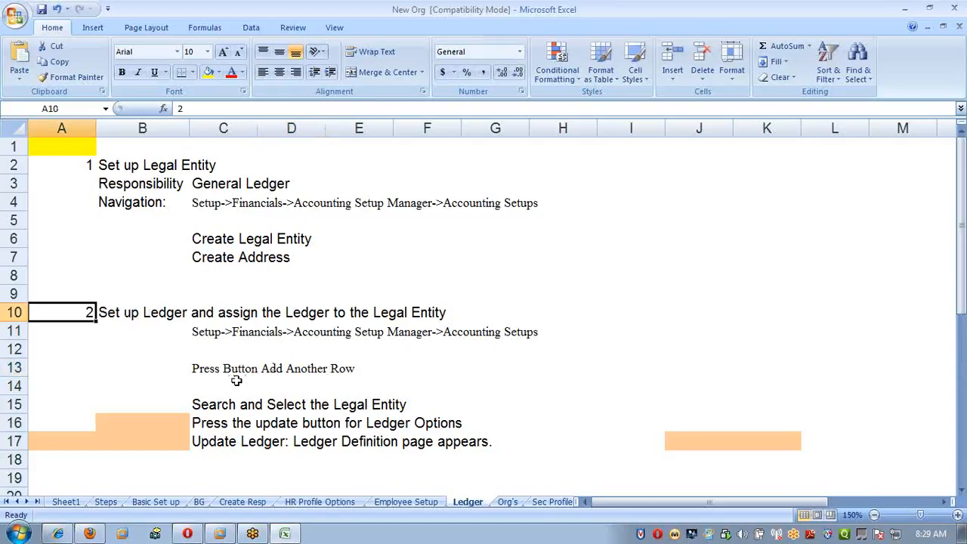
scroll(237, 380, "down", 2)
left_click_drag(200, 331, 521, 333)
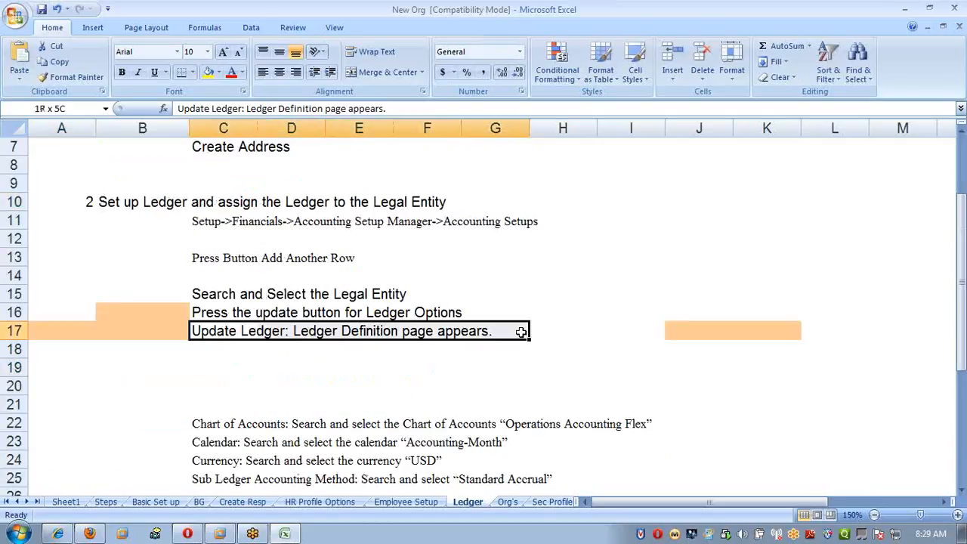
left_click(458, 386)
scroll(438, 385, "down", 6)
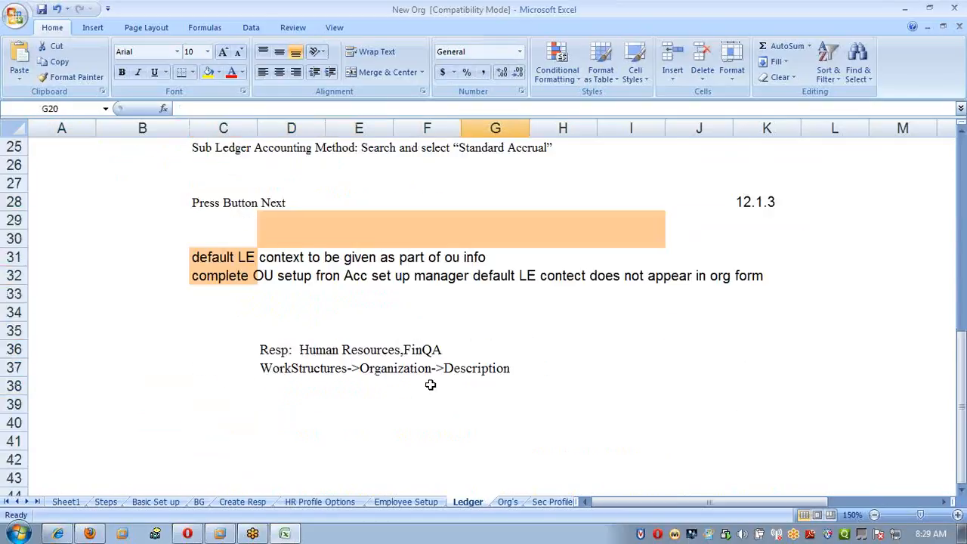
left_click_drag(172, 260, 466, 294)
left_click(555, 313)
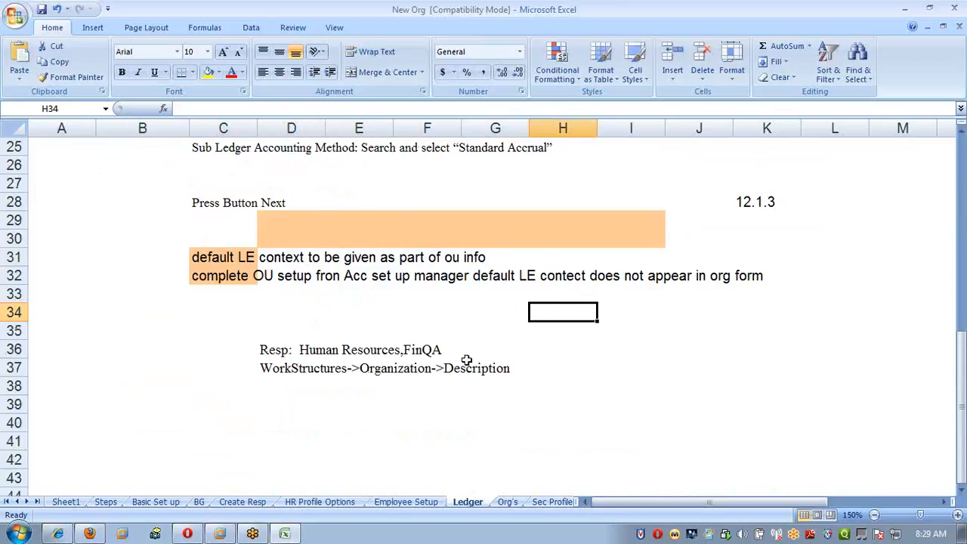
scroll(421, 384, "up", 8)
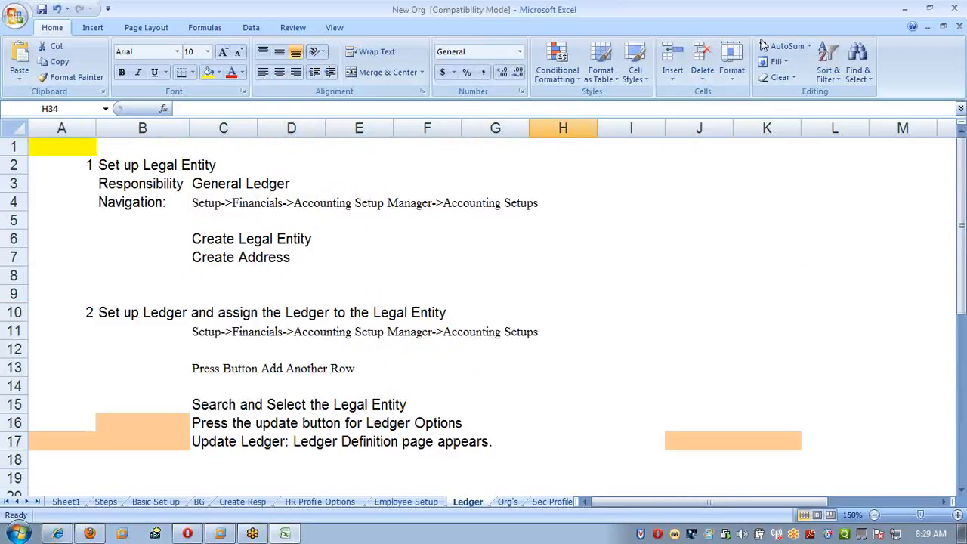
Switch to Oracle Applications on the apps.ora.com machine and change the responsibility to SATHYA_HRMS.
key("alt+Tab")
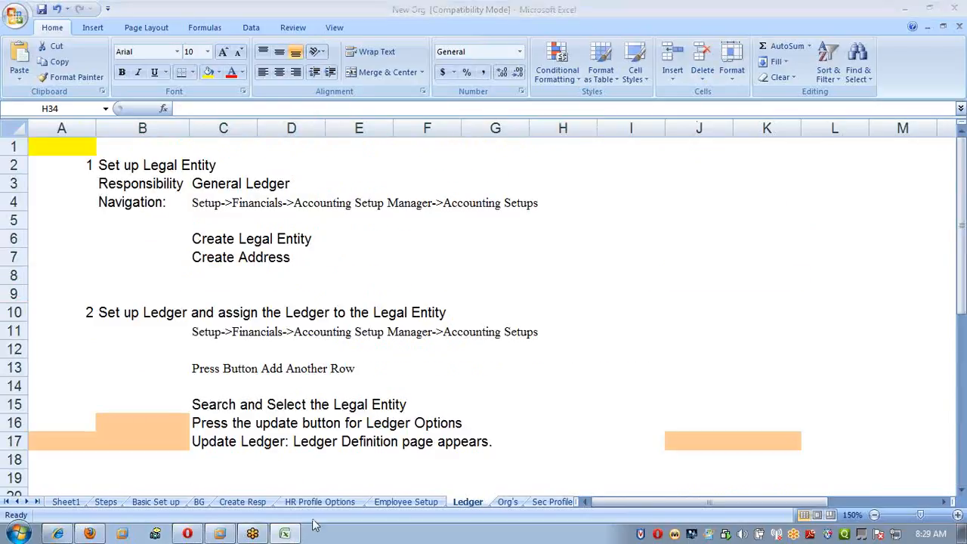
left_click(227, 520)
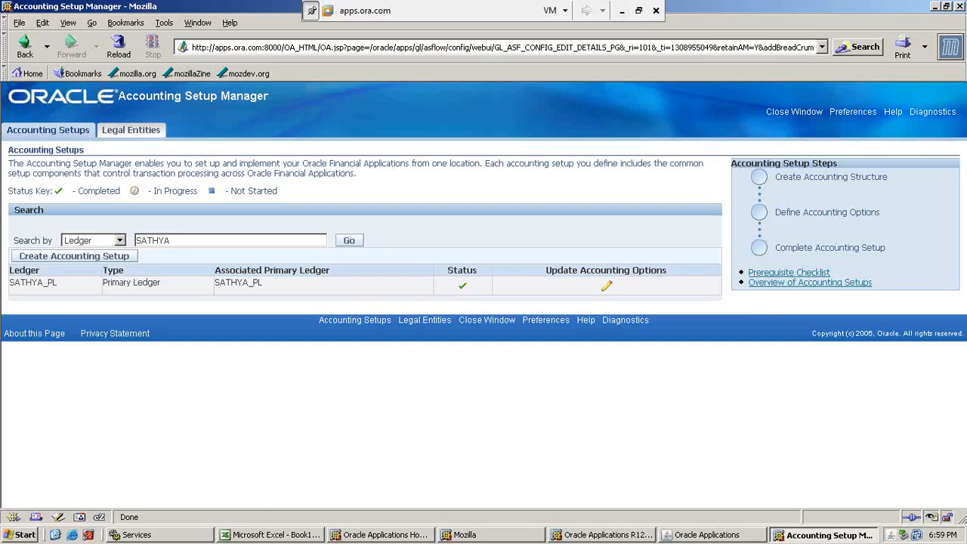
left_click(699, 535)
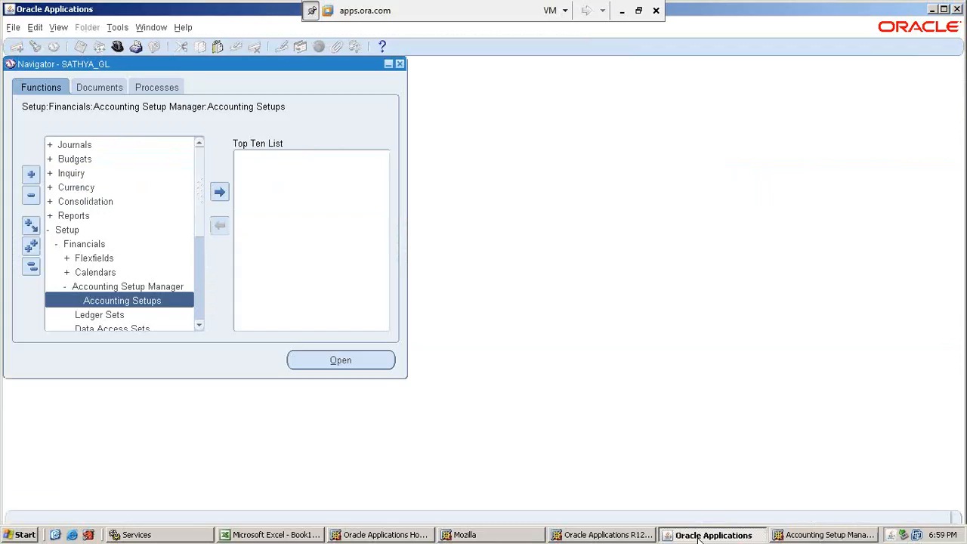
left_click(117, 46)
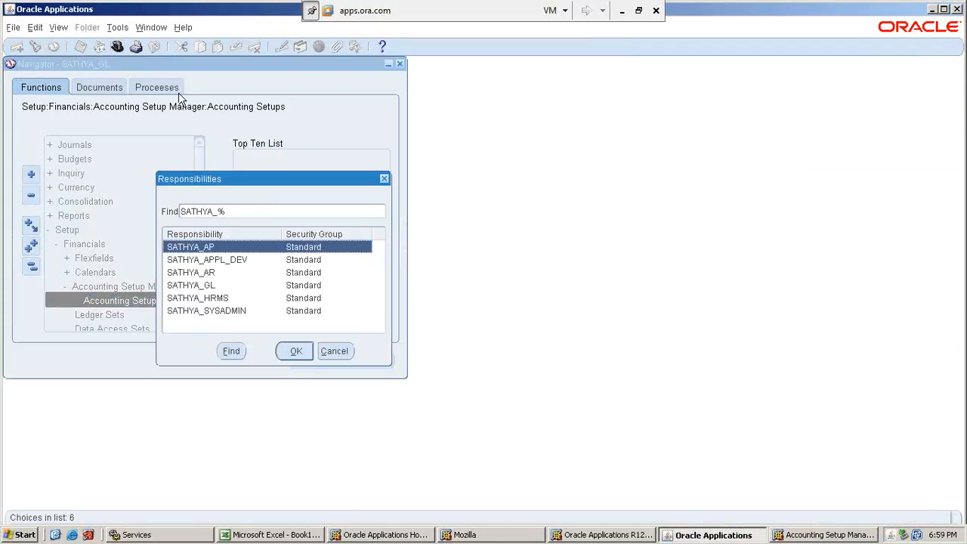
double_click(232, 300)
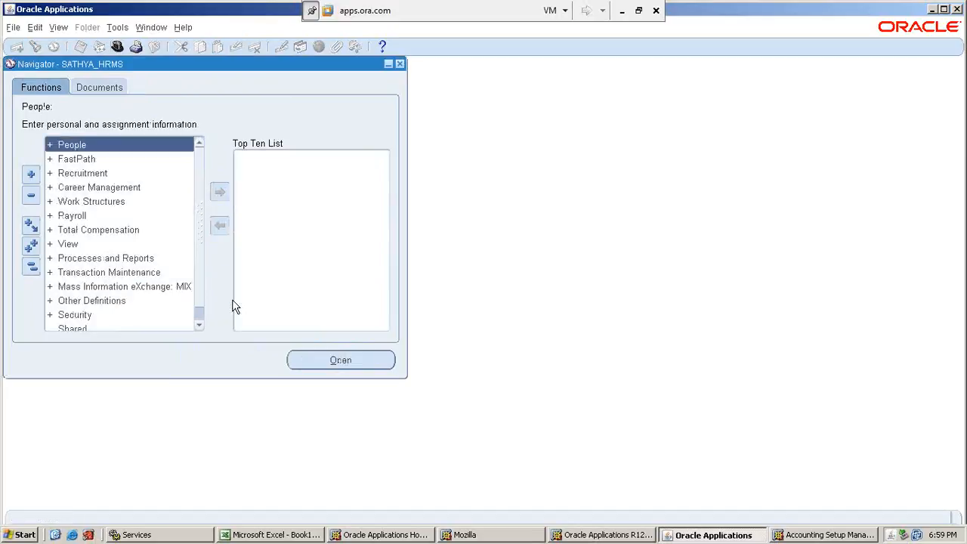
Open the organization Description form under Work Structures > Organization.
double_click(106, 202)
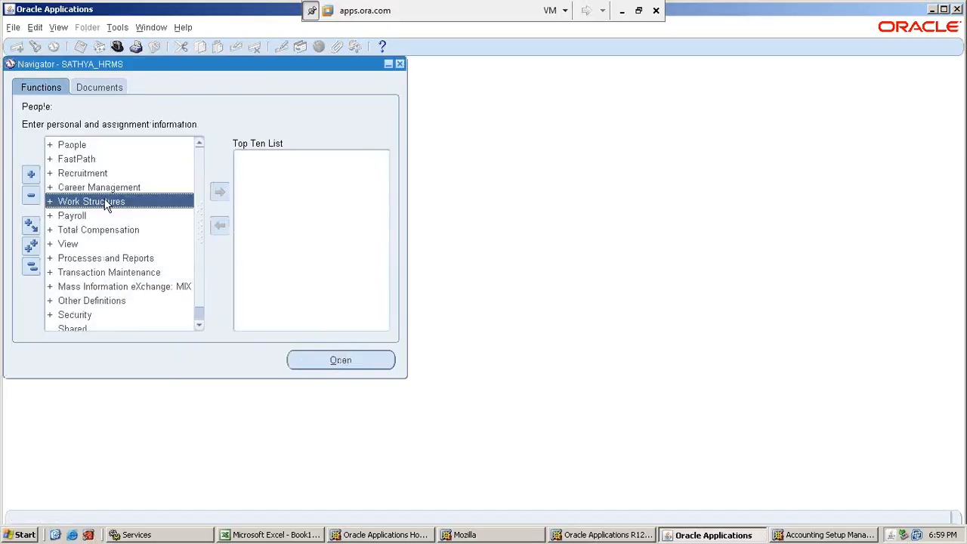
key("Down")
key("Down")
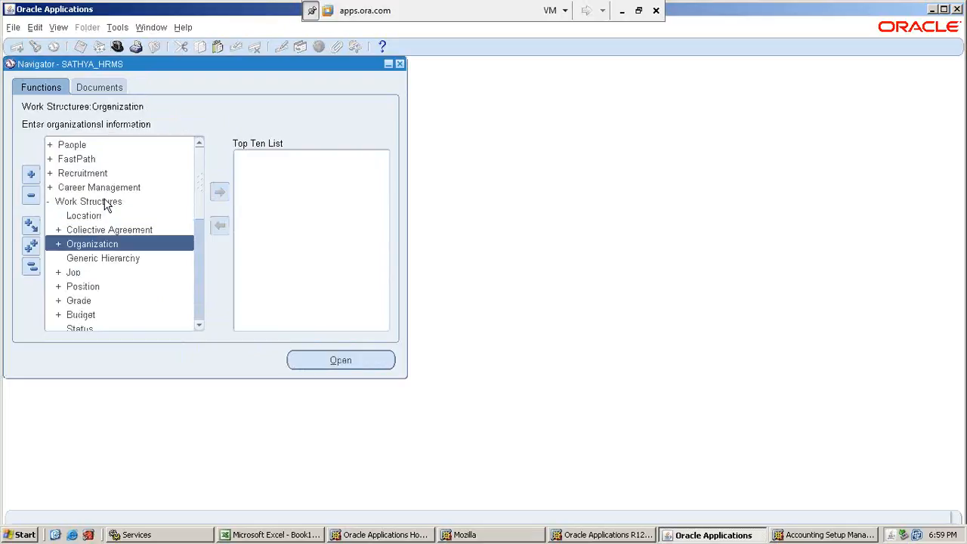
key("Return")
key("Return")
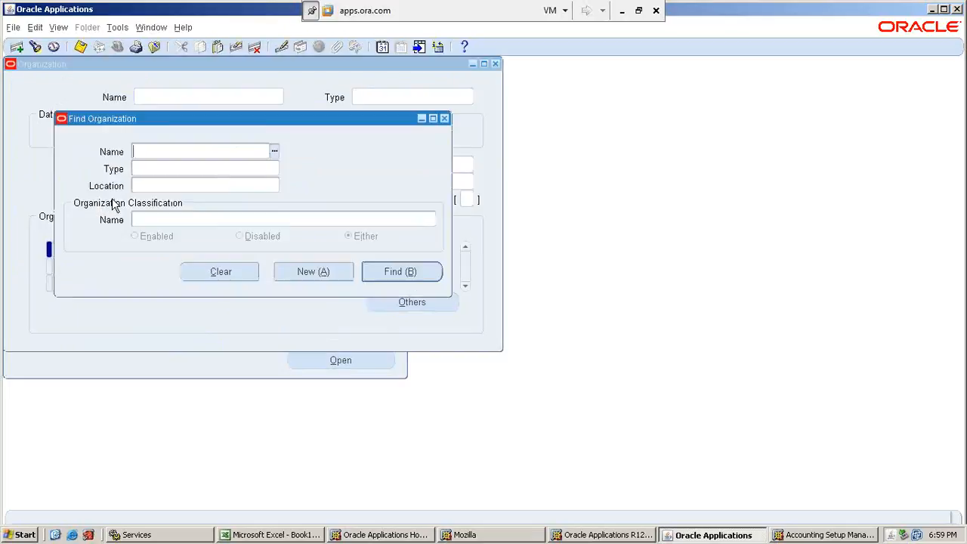
Find the organization SATHYA_OU1 by name and load its record.
type("SATHYA")
key("Tab")
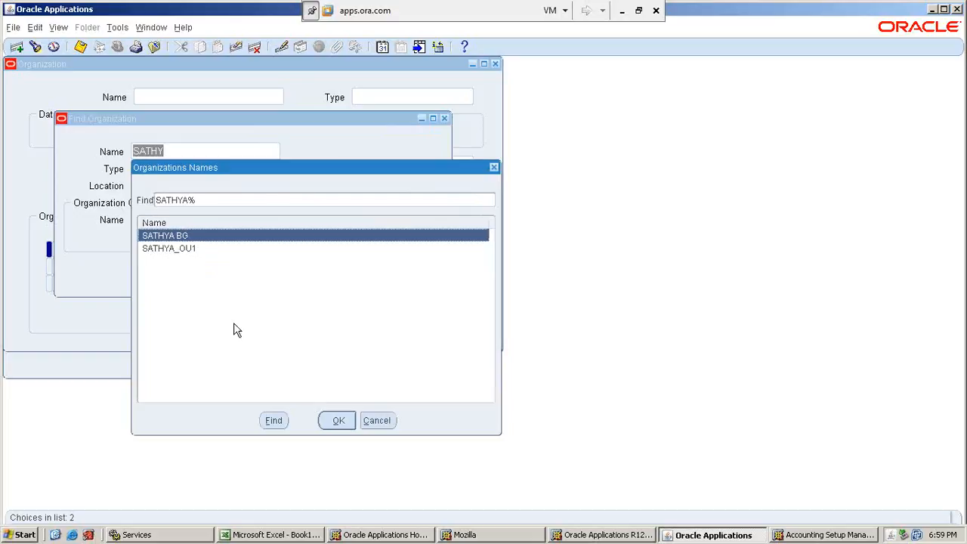
left_click(174, 249)
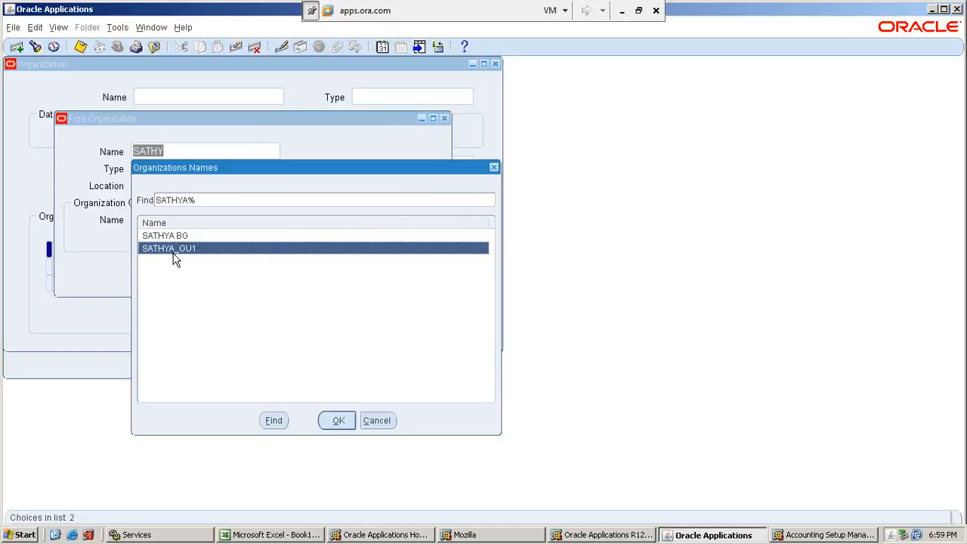
left_click(338, 420)
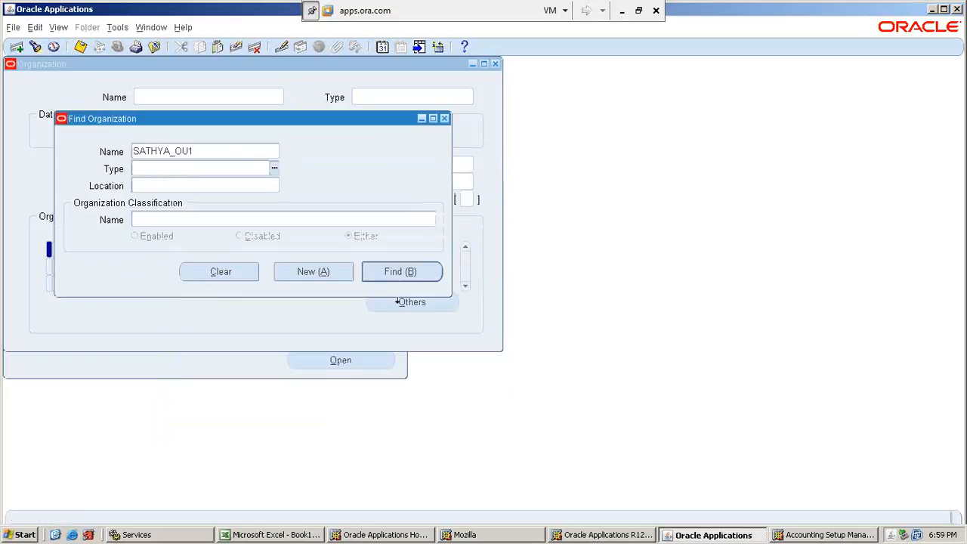
left_click(404, 272)
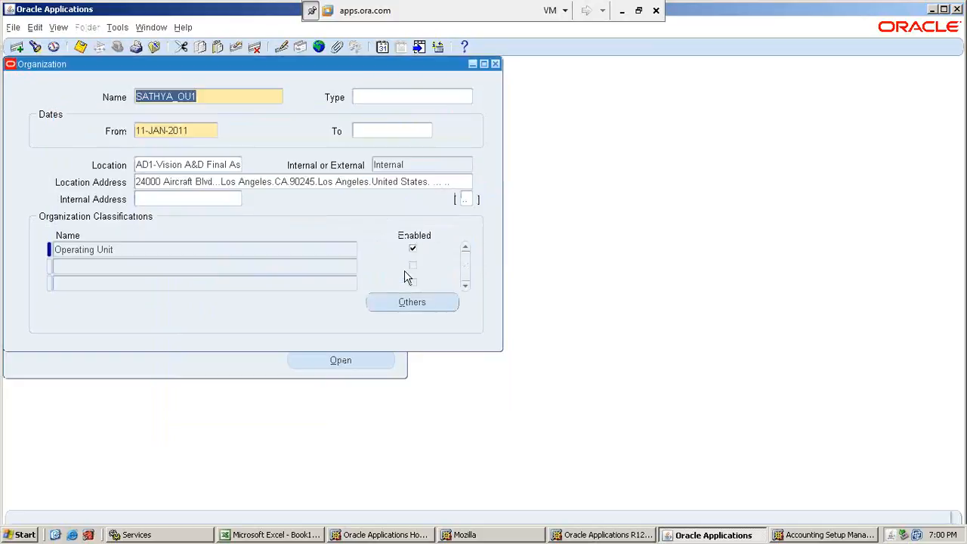
View the Operating Unit Information attached to SATHYA_OU1's Operating Unit classification.
left_click(298, 251)
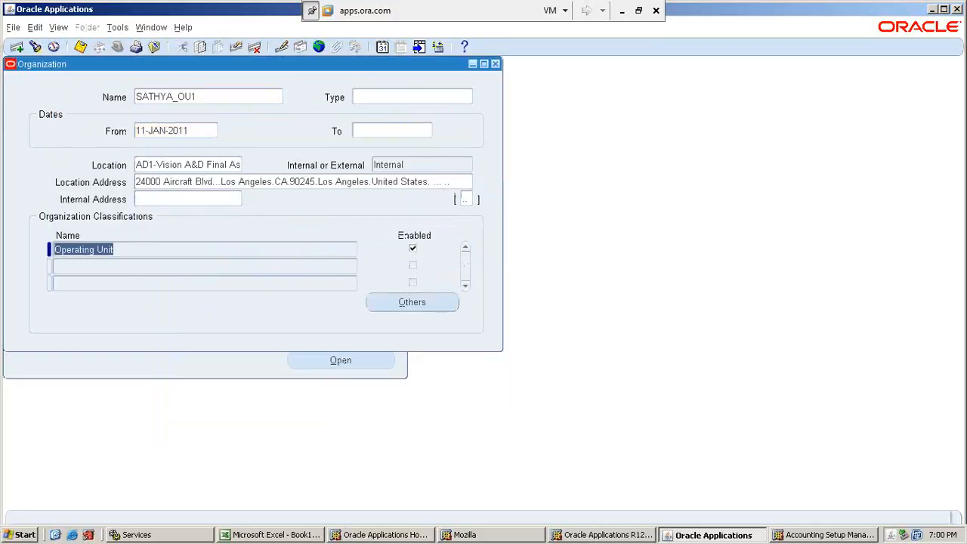
left_click(425, 305)
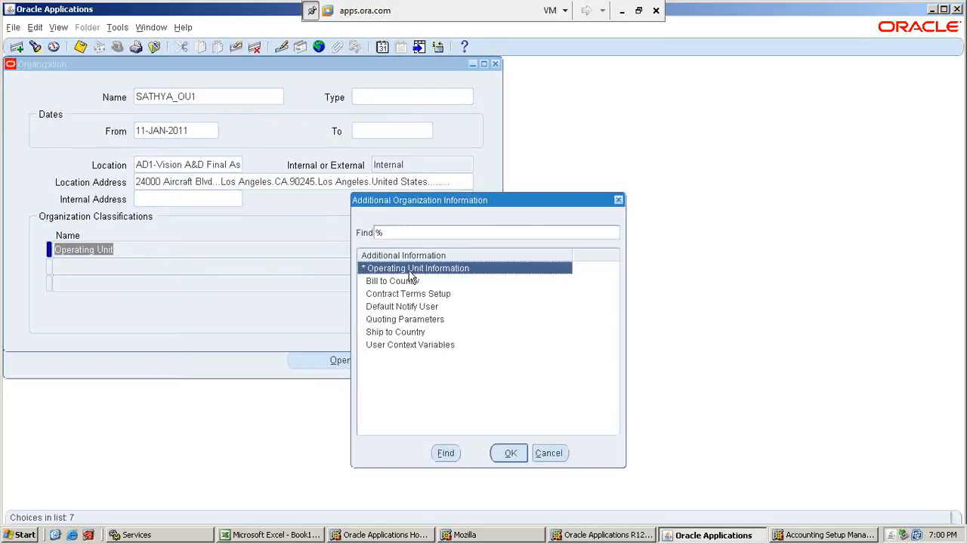
left_click(506, 454)
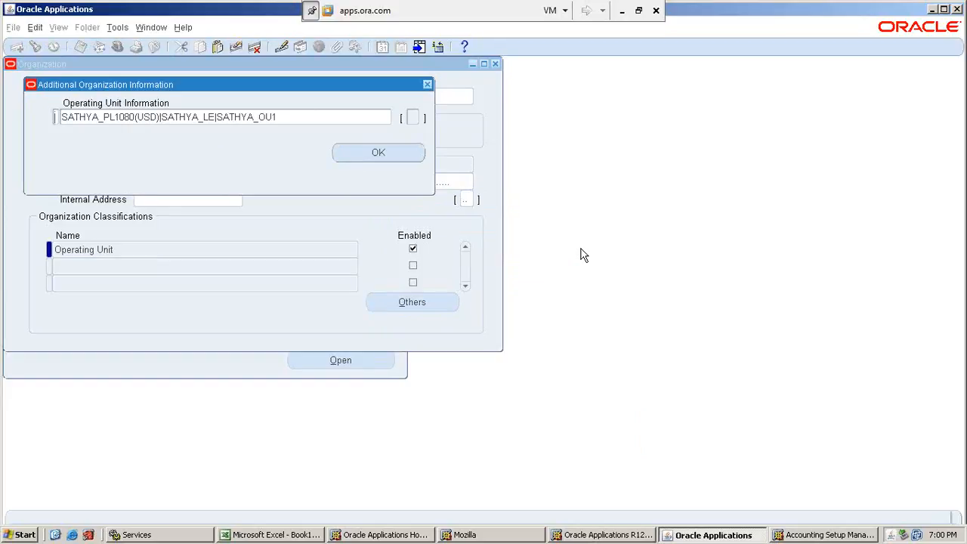
Switch to the New Org workbook in Excel and append "created" to the "Search and Select the Legal Entity" instruction in C15.
left_click(625, 18)
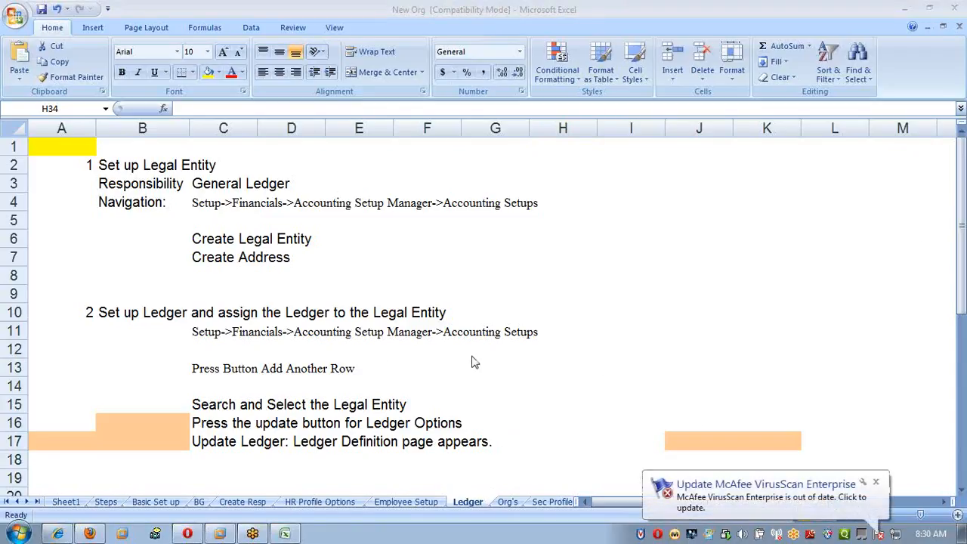
left_click(259, 378)
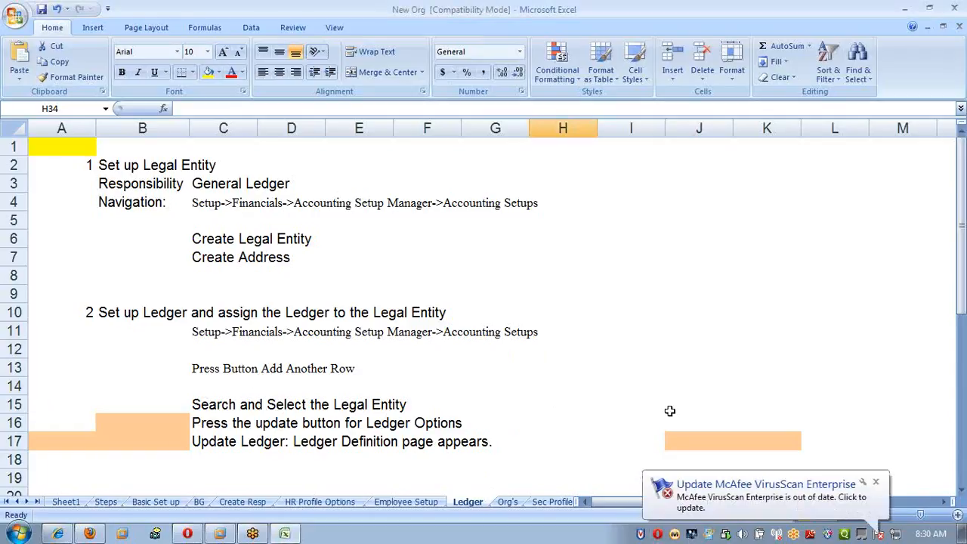
left_click(471, 393)
left_click(219, 409)
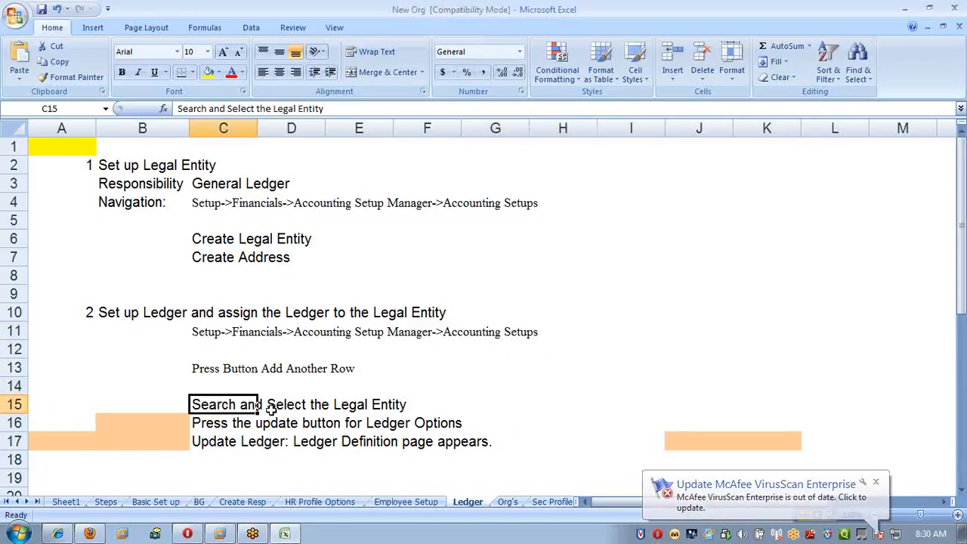
left_click(466, 406)
left_click(369, 405)
key("Left")
key("Left")
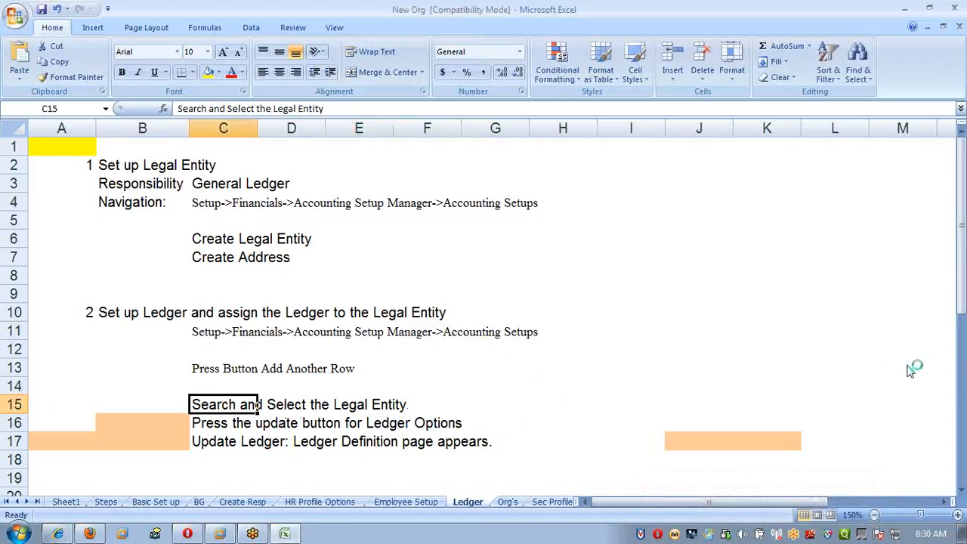
key("F2")
type("created")
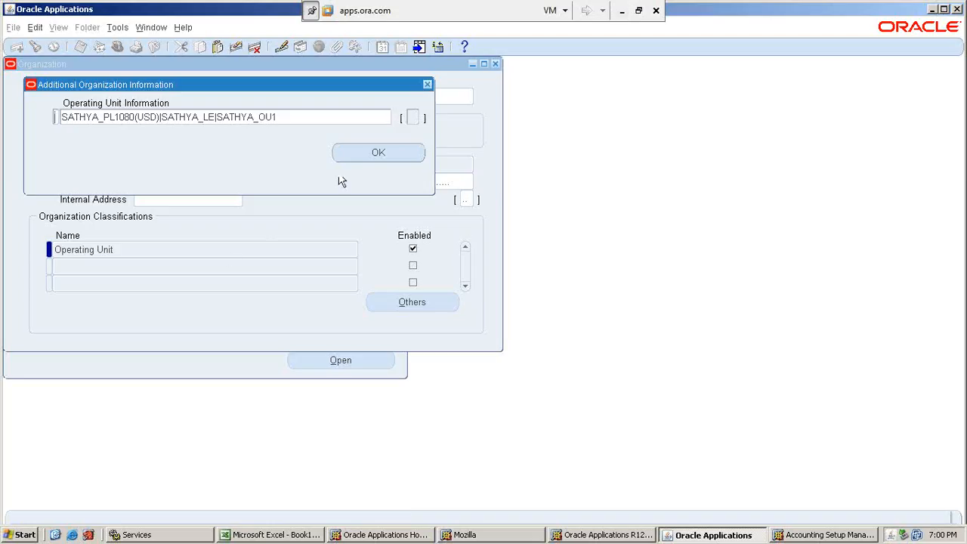
Return to Oracle Applications, close the SATHYA_OU1 organization form, and change the responsibility to SATHYA_AP.
left_click(372, 153)
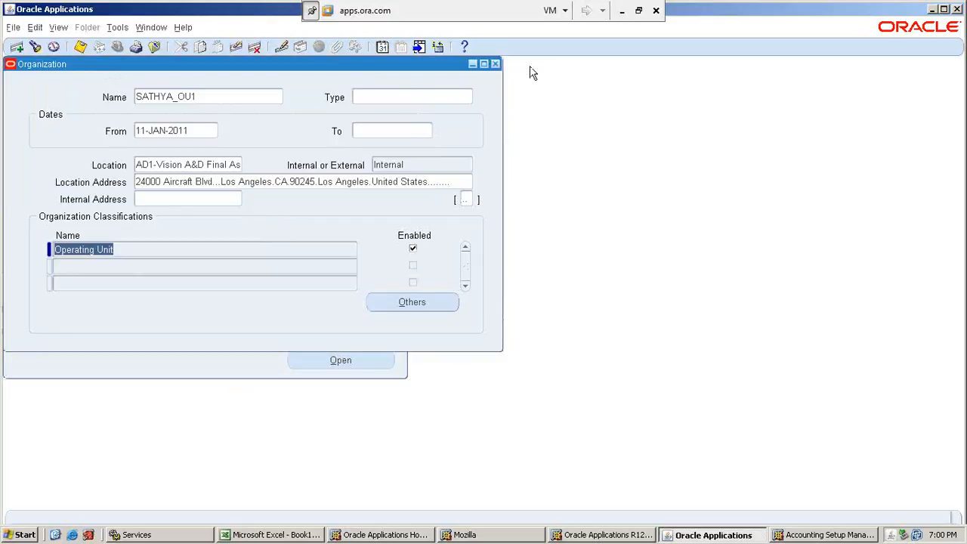
left_click(495, 63)
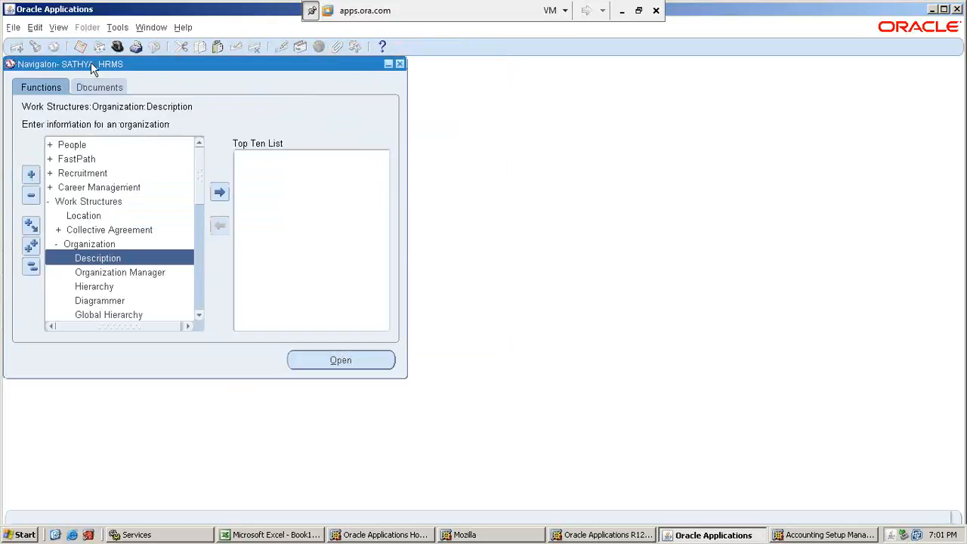
left_click(119, 46)
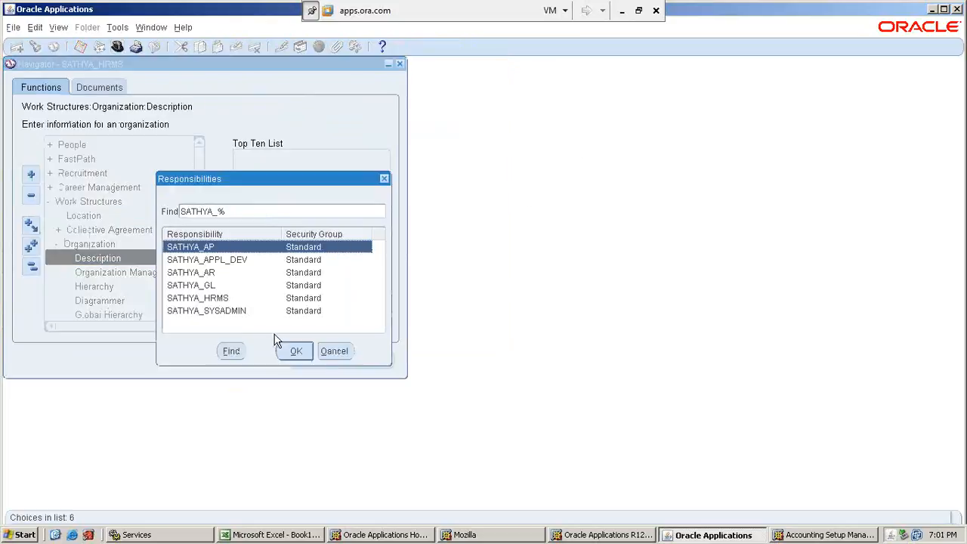
double_click(208, 244)
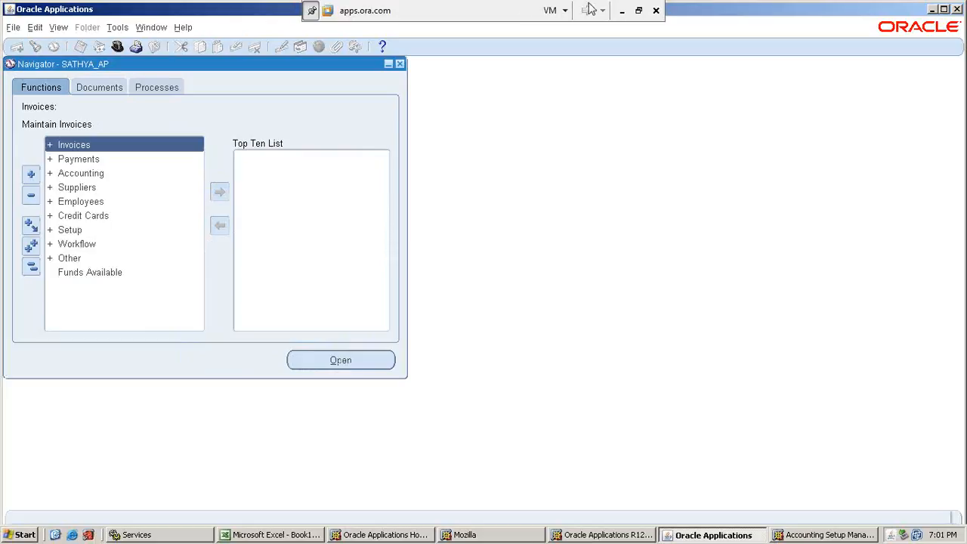
left_click(621, 10)
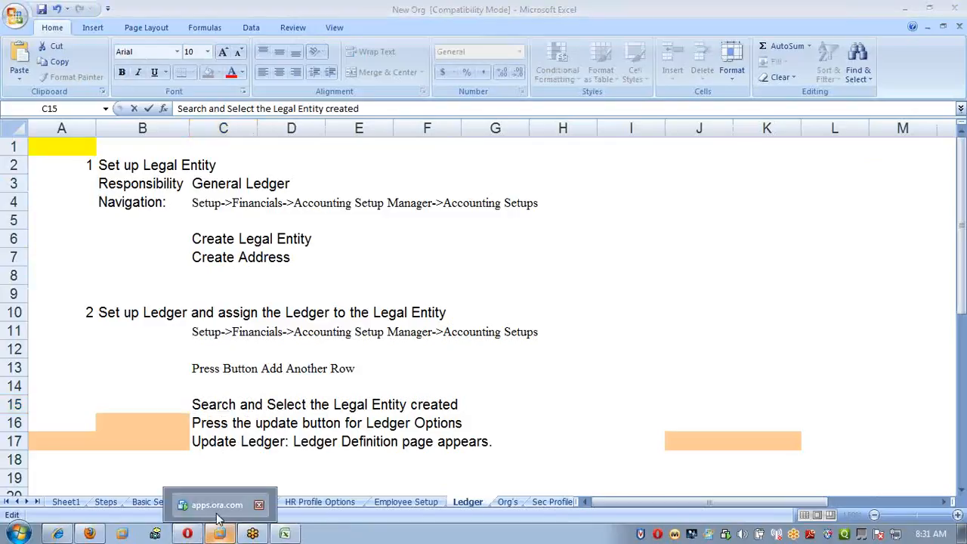
left_click(219, 523)
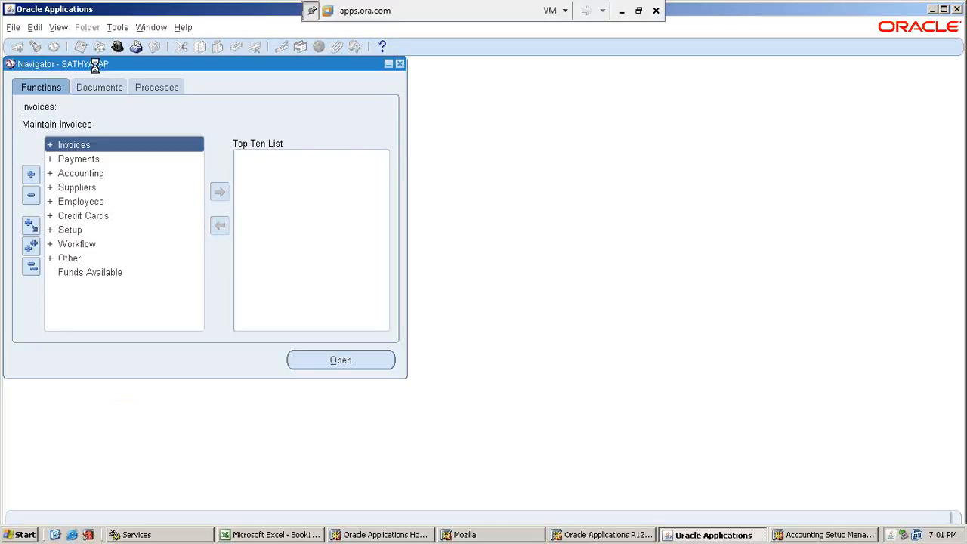
Search the form functions for %perio% and open AP Accounting Periods to show the payables periods.
key("ctrl+l")
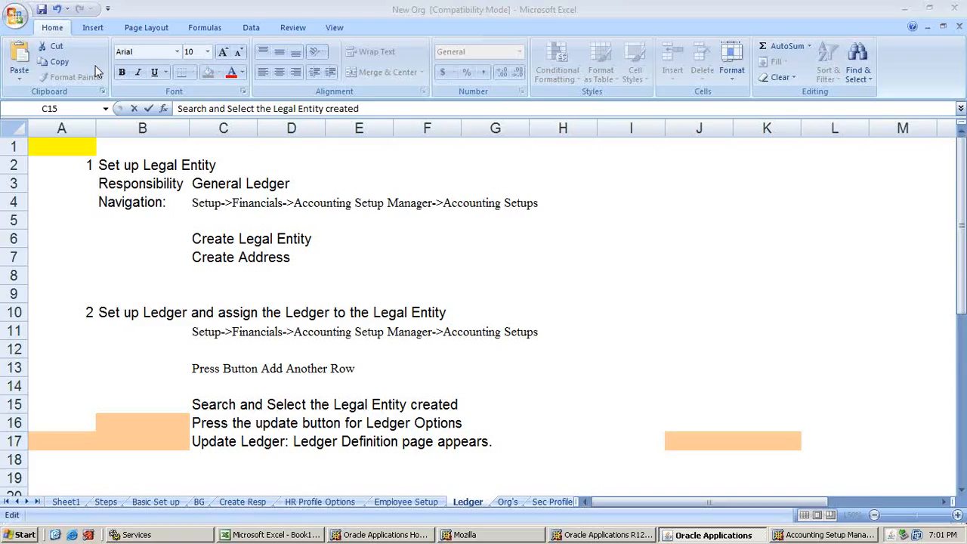
key("F1")
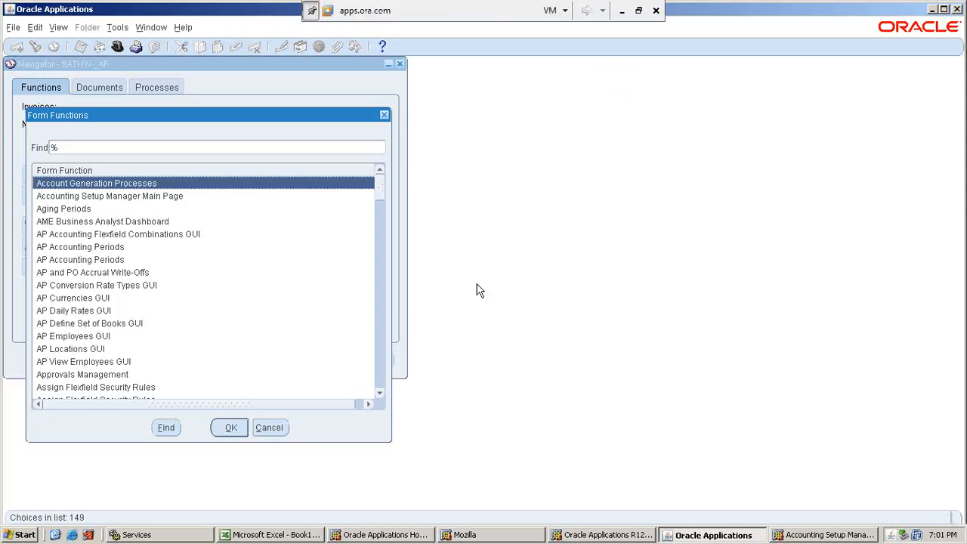
left_click(118, 145)
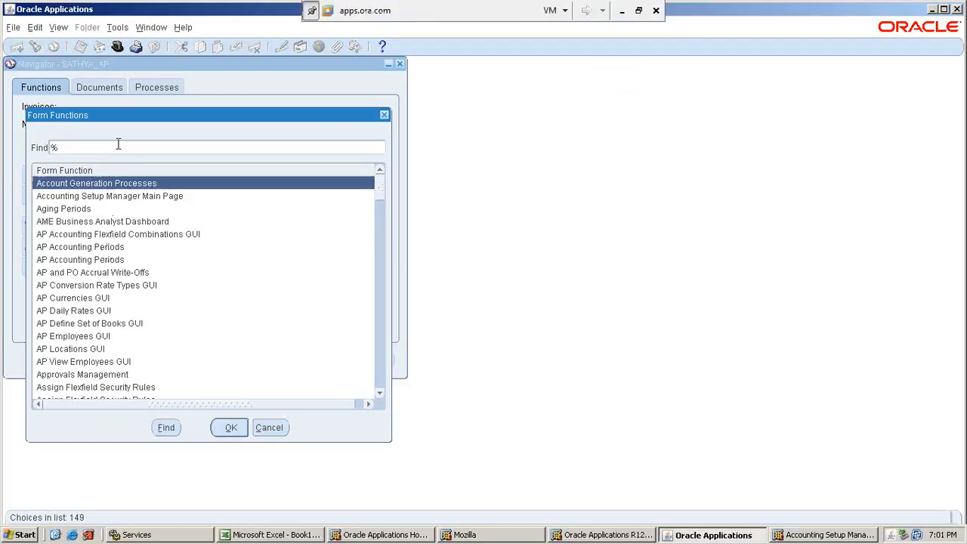
type("perio%")
key("Return")
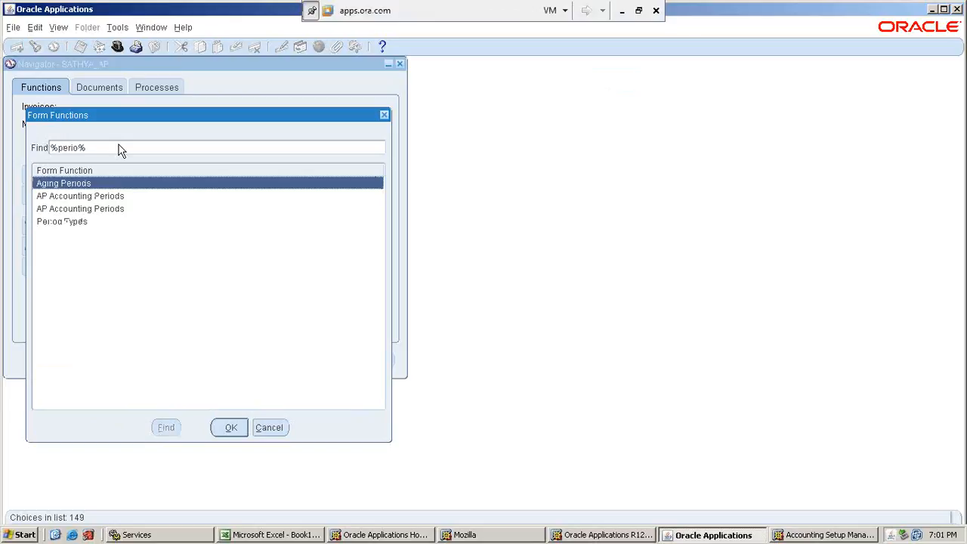
key("Down")
key("Return")
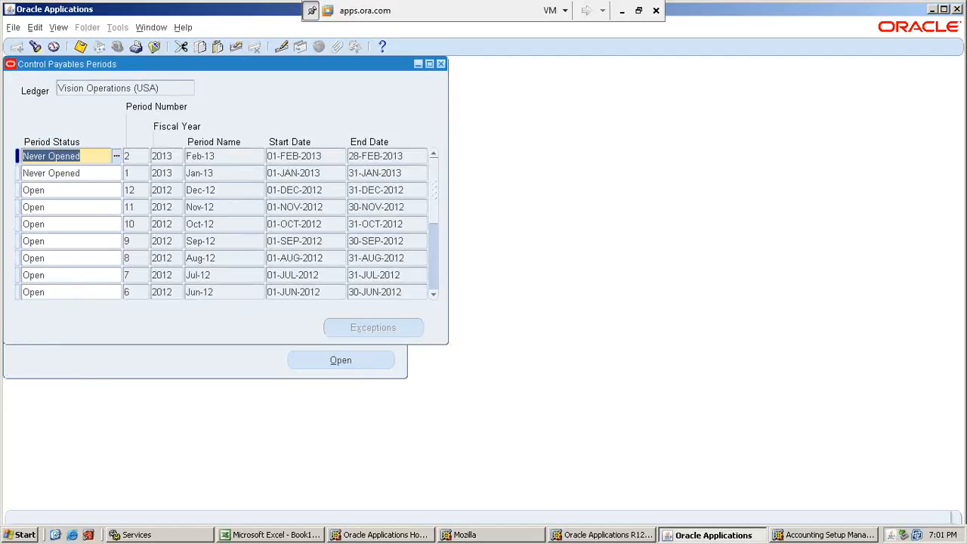
Look through the payables periods of the Vision Operations (USA) ledger, and close the Control Payables Periods form.
left_click(436, 291)
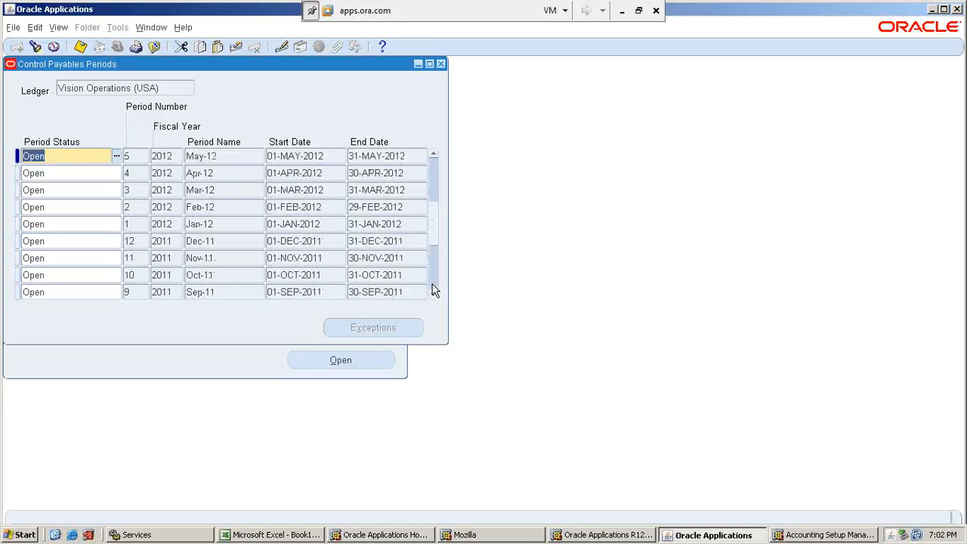
left_click(432, 178)
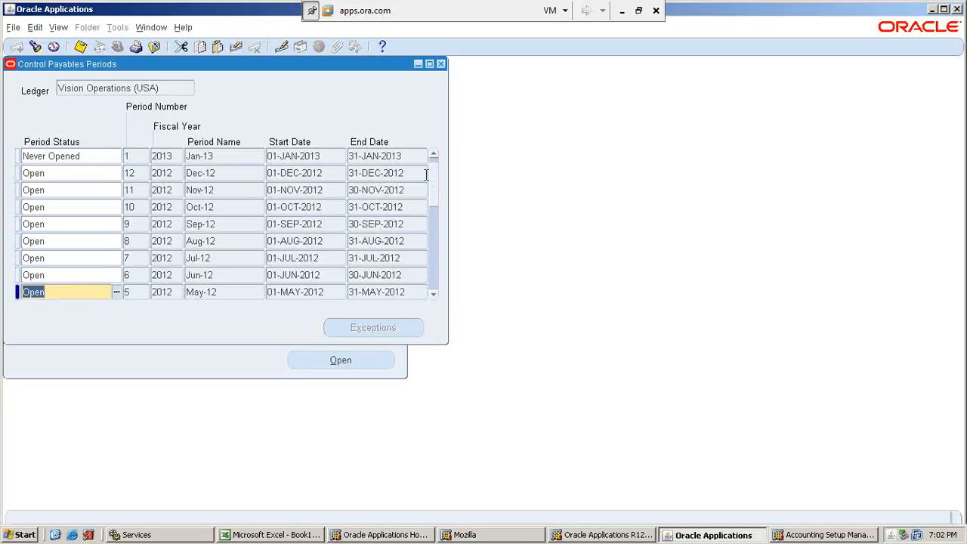
left_click(441, 65)
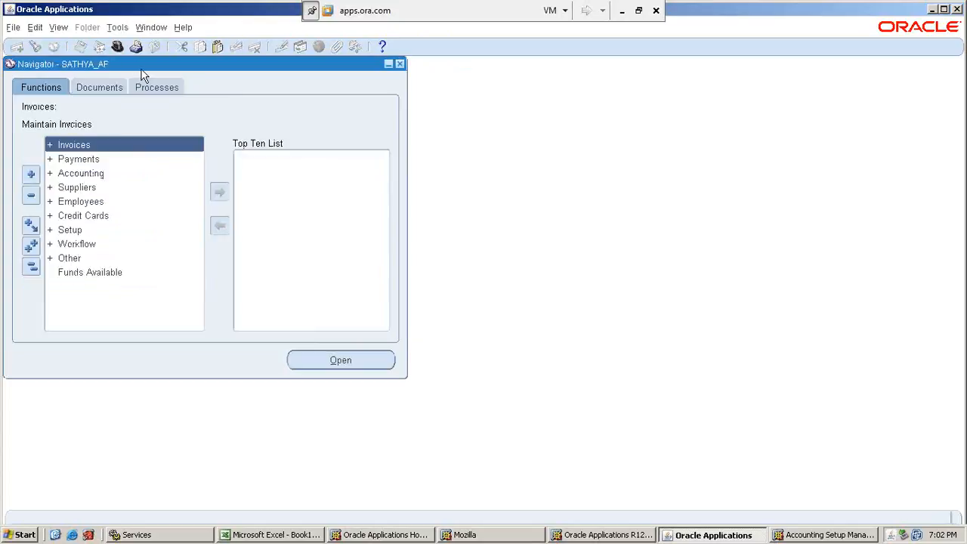
Change the responsibility to SATHYA_GL and open the Open/Close periods function under Setup.
left_click(116, 47)
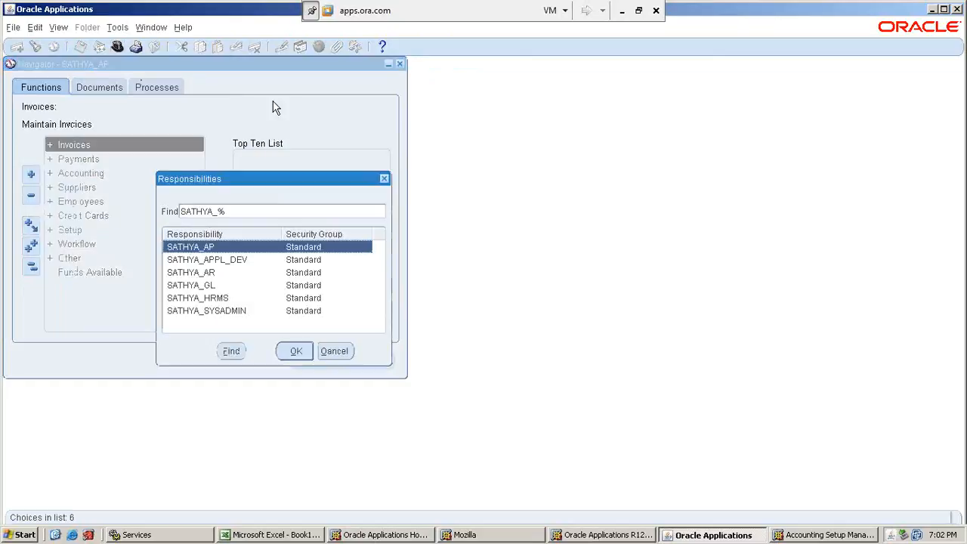
double_click(200, 284)
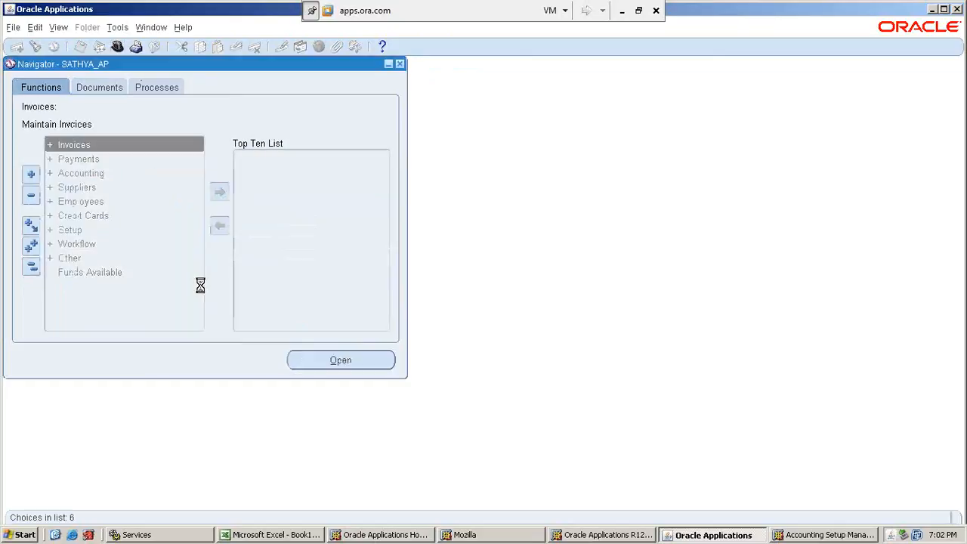
left_click(71, 244)
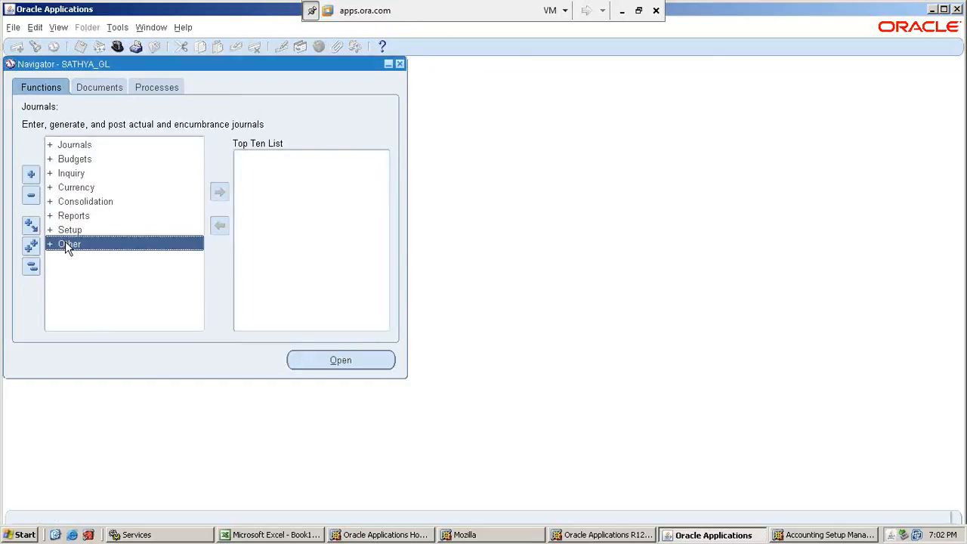
left_click(65, 234)
double_click(65, 234)
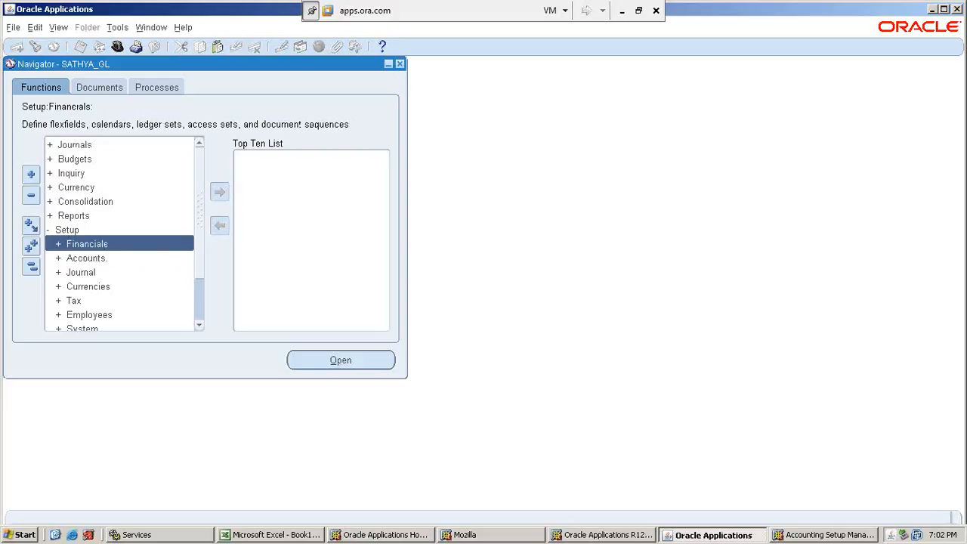
left_click(199, 326)
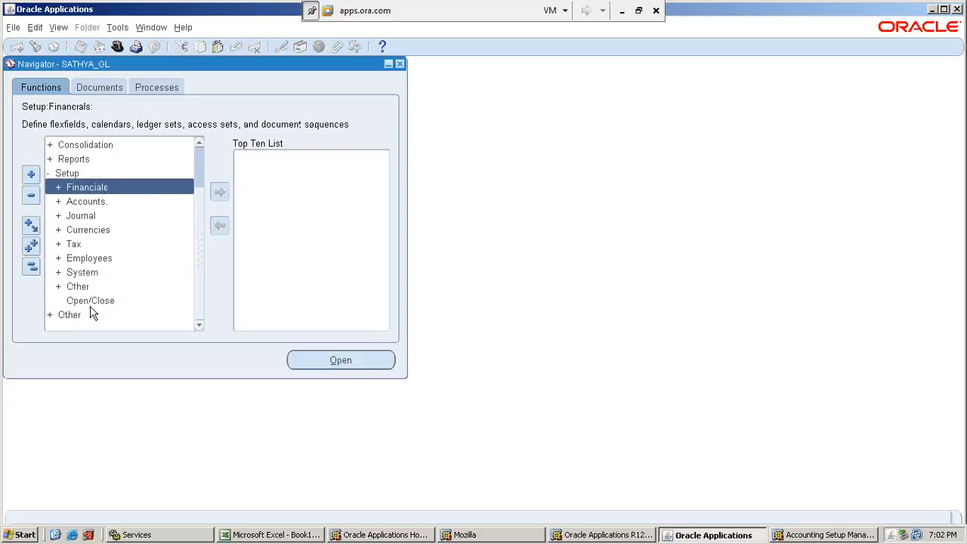
left_click(96, 300)
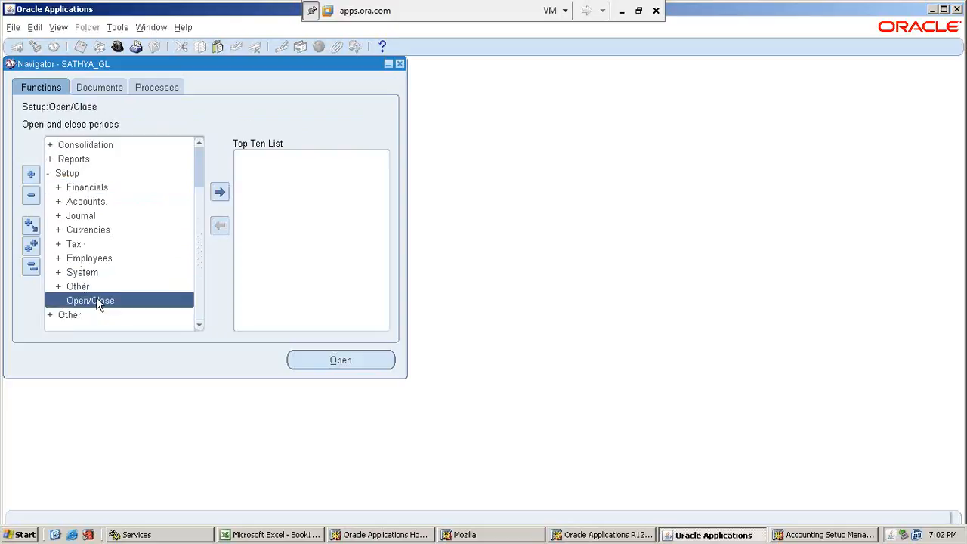
double_click(96, 300)
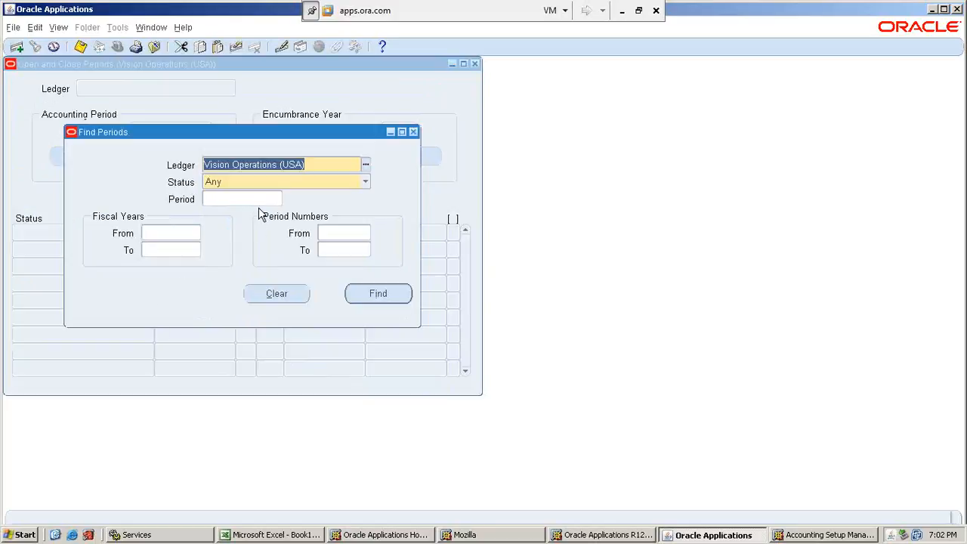
Find the Oct-12 accounting period of the Vision Operations (USA) ledger, keeping the status criterion at Any.
left_click(250, 200)
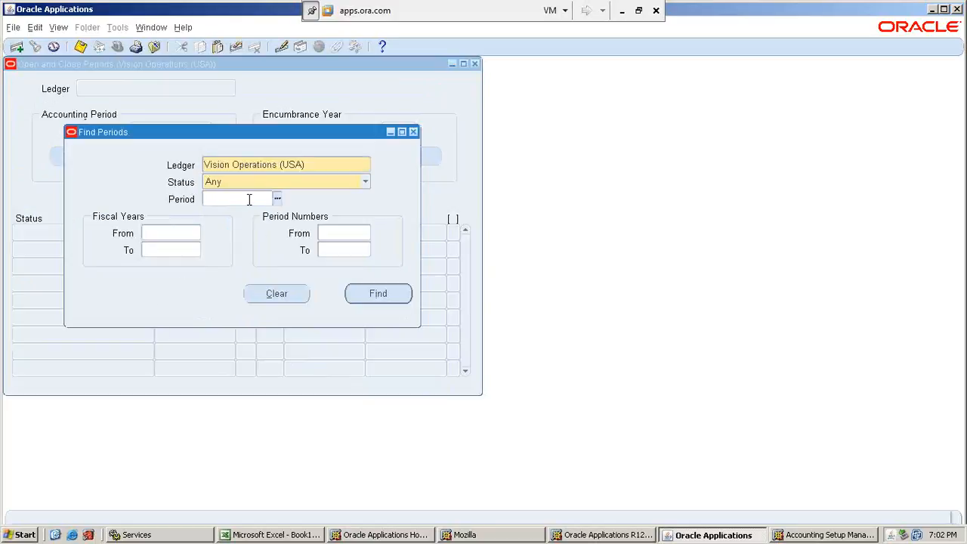
type("2010")
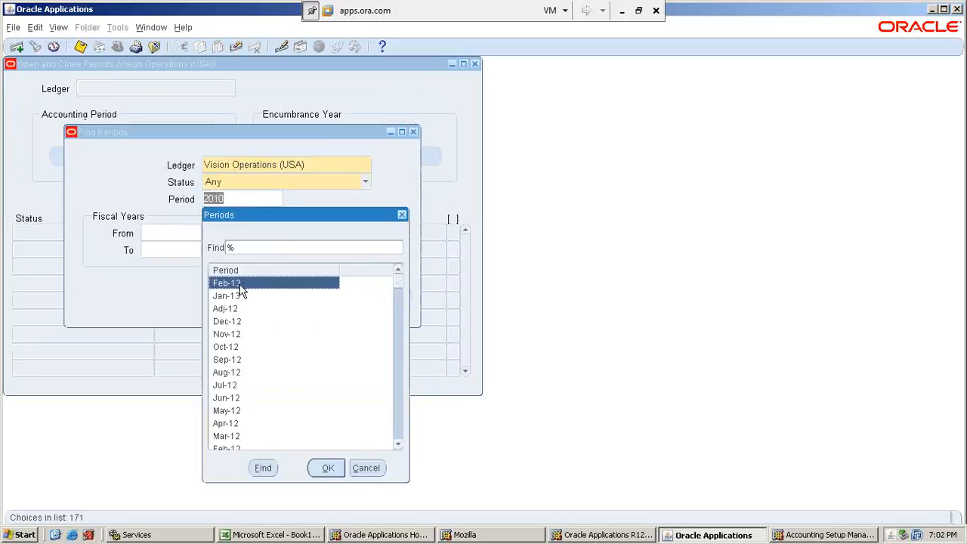
left_click(233, 349)
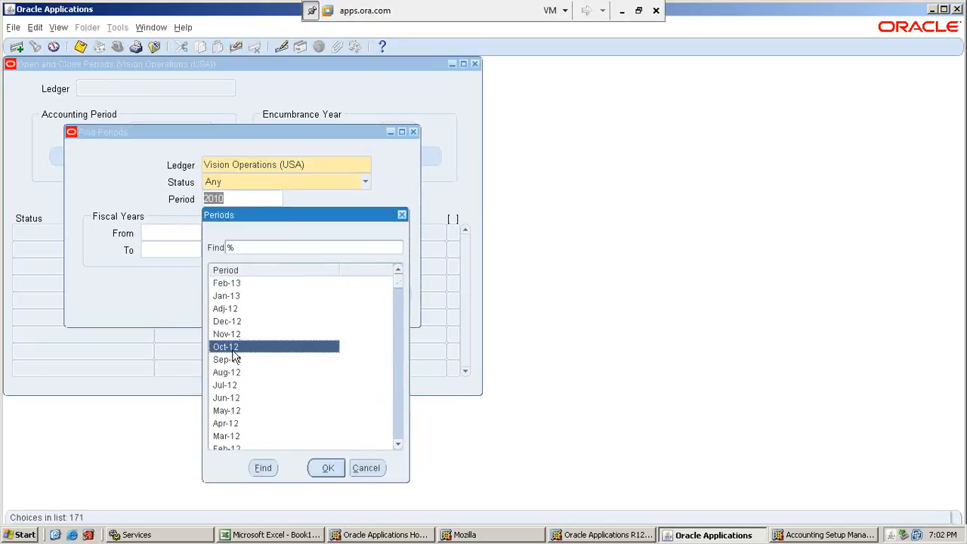
left_click(322, 469)
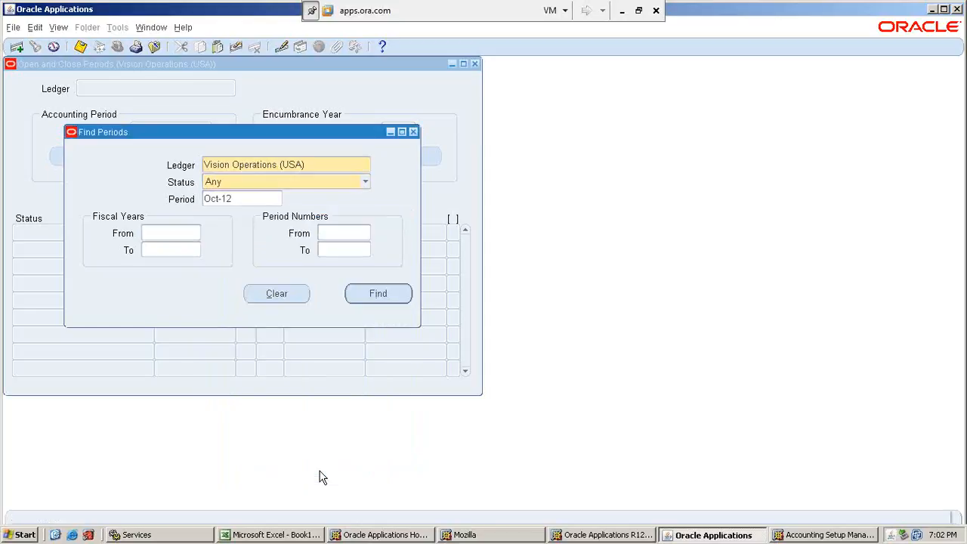
left_click(370, 296)
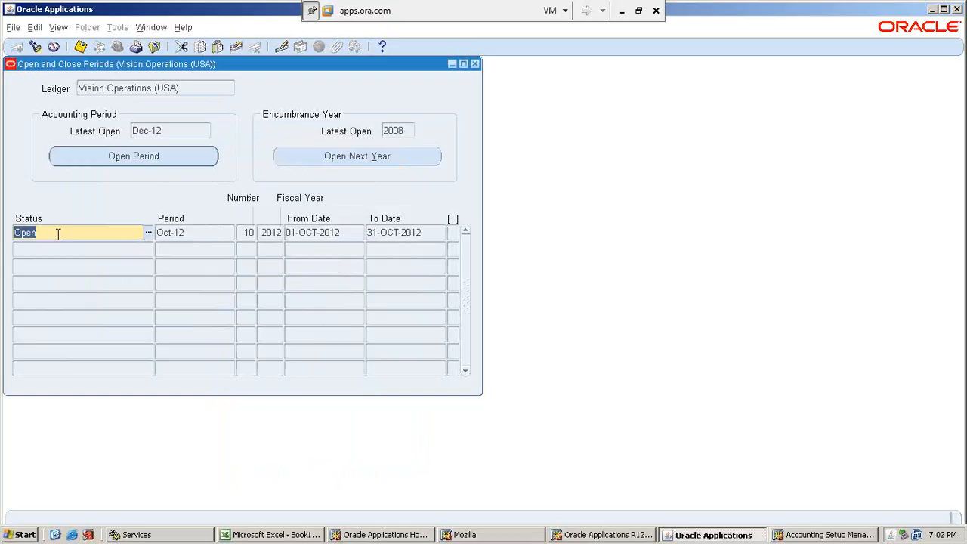
View the statuses available for the Oct-12 period without choosing one, and close the Open and Close Periods form.
left_click(148, 233)
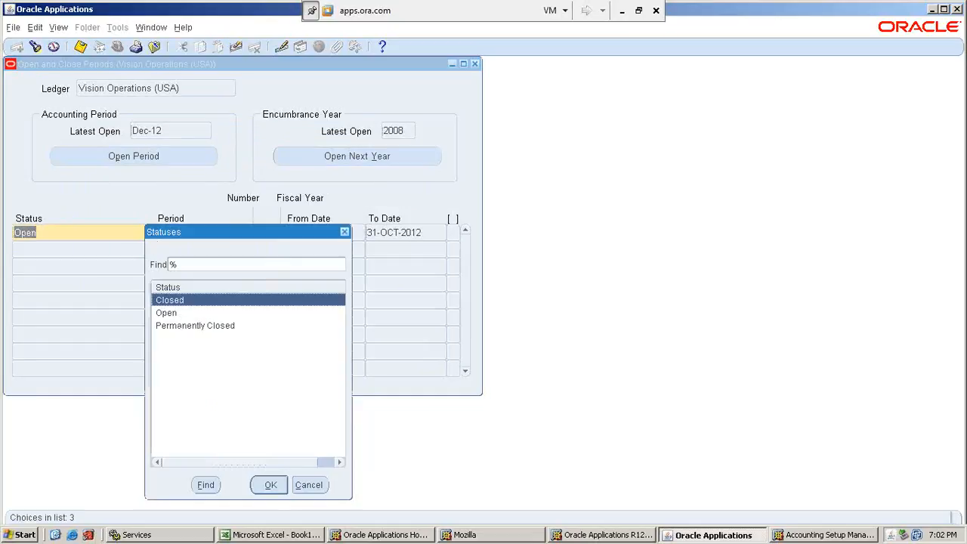
left_click(309, 485)
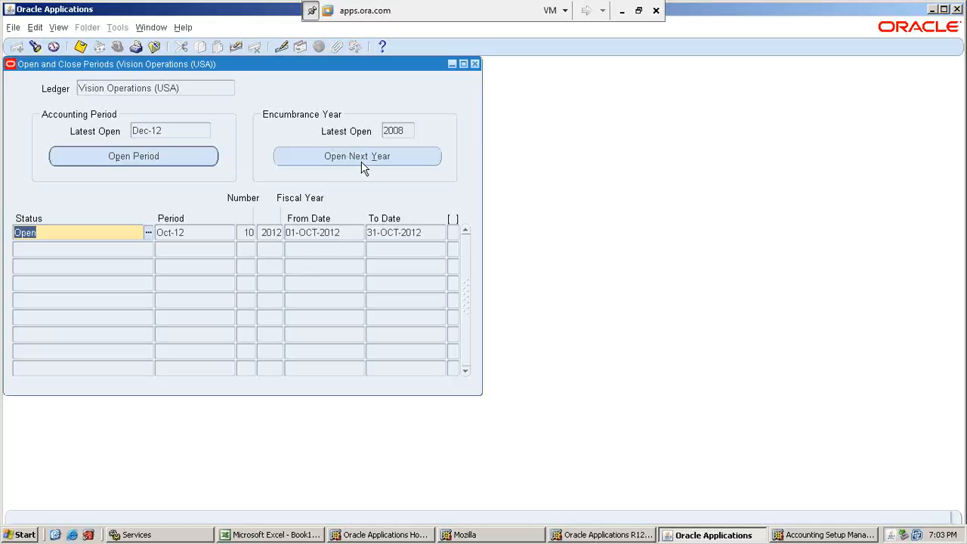
left_click(475, 64)
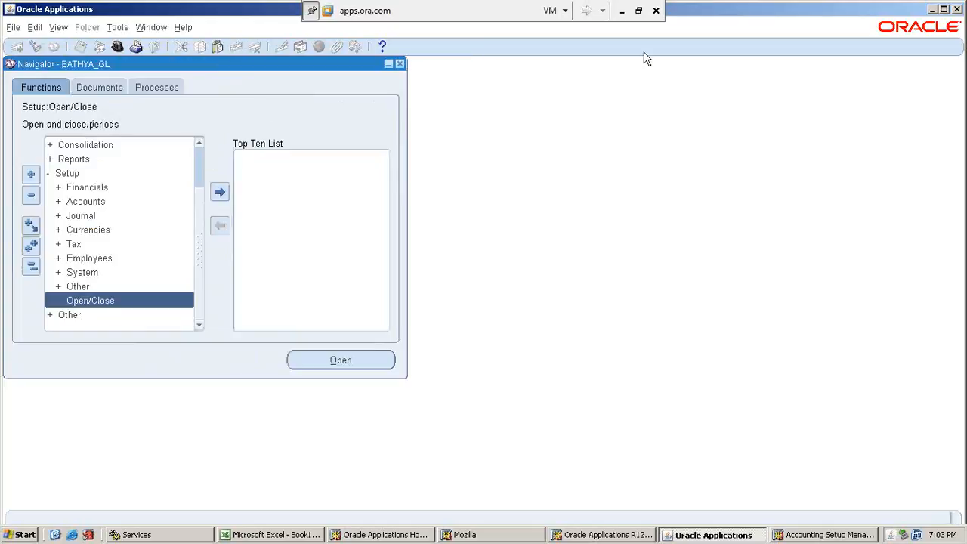
Switch to the New Org workbook in Excel and commit the pending edit in C15 of the Ledger sheet.
left_click(622, 12)
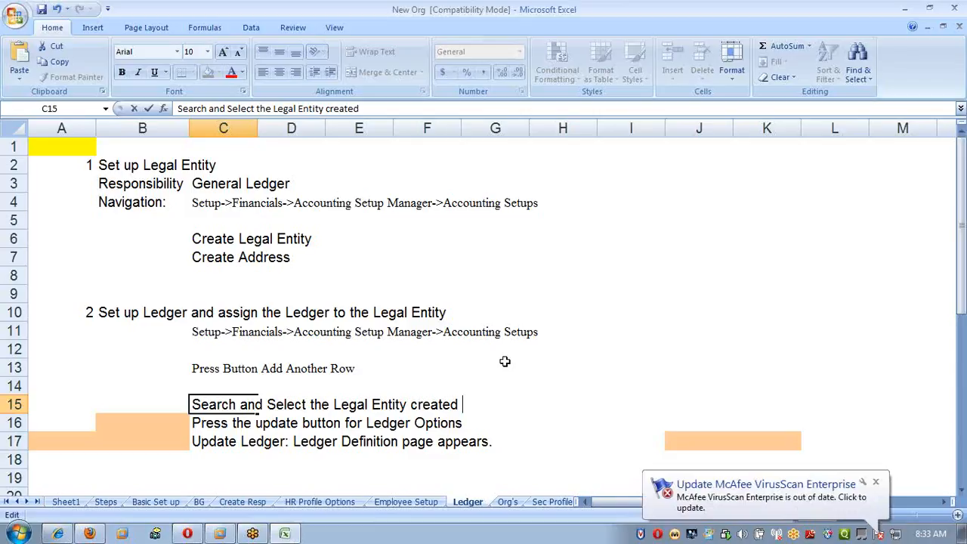
key("Return")
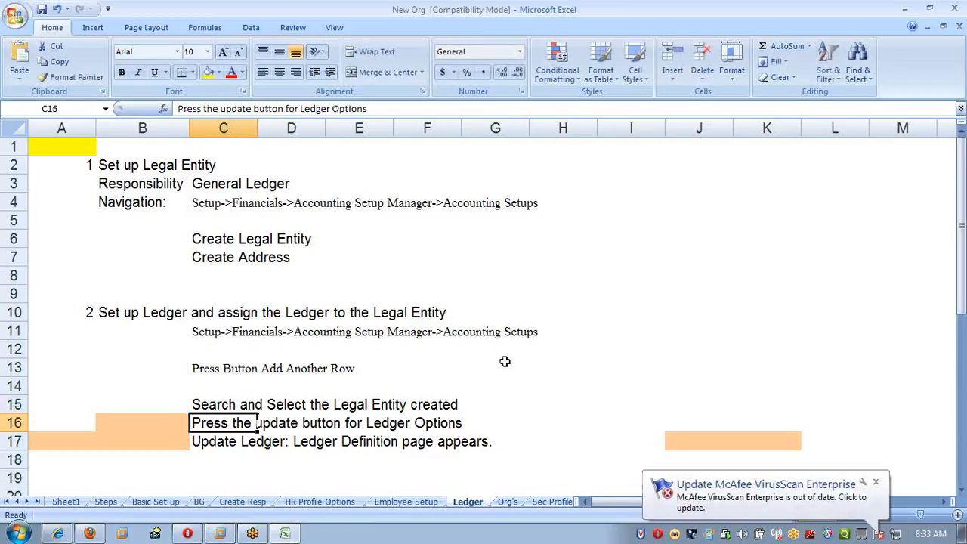
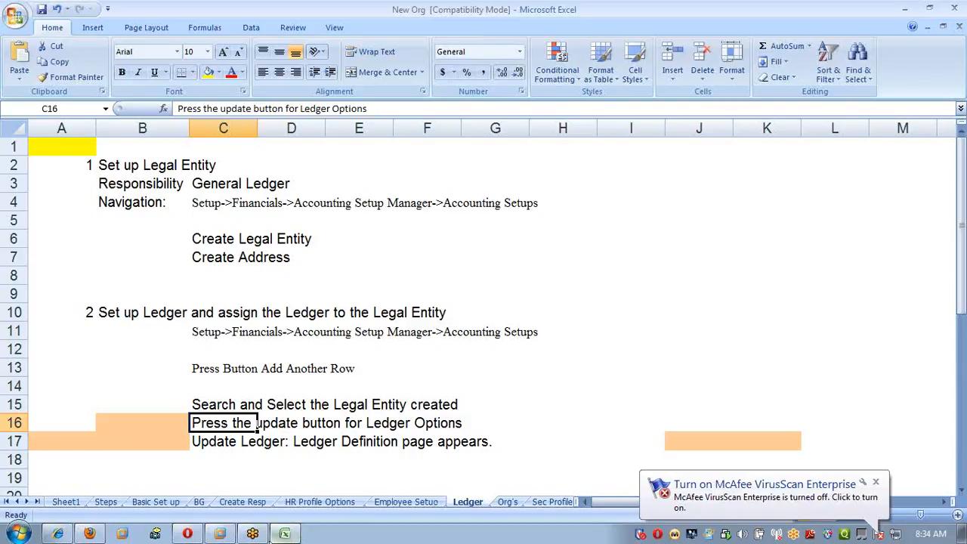
Switch to the Oracle Applications session and close the blank Mozilla window, the SATHYA_GL Navigator and the Accounting Setup Manager.
left_click(224, 536)
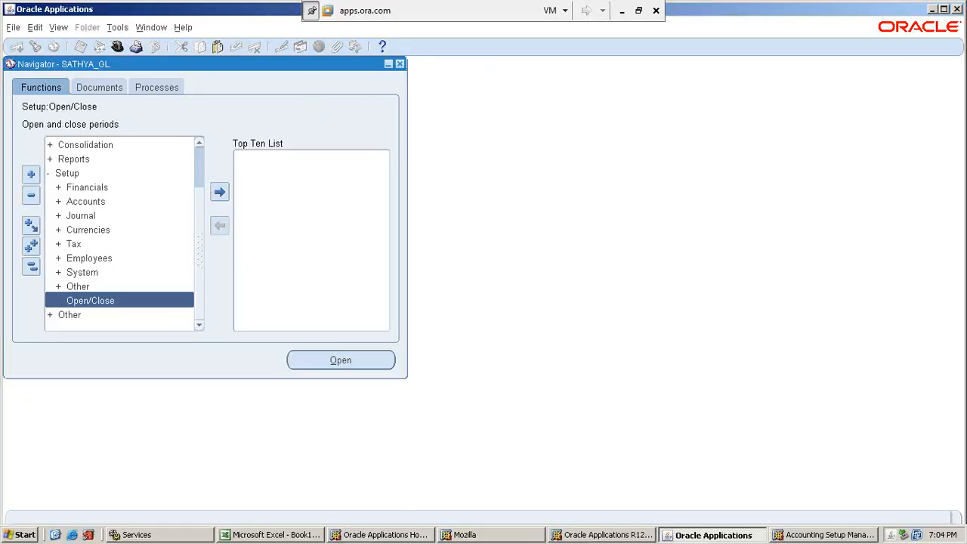
left_click(524, 535)
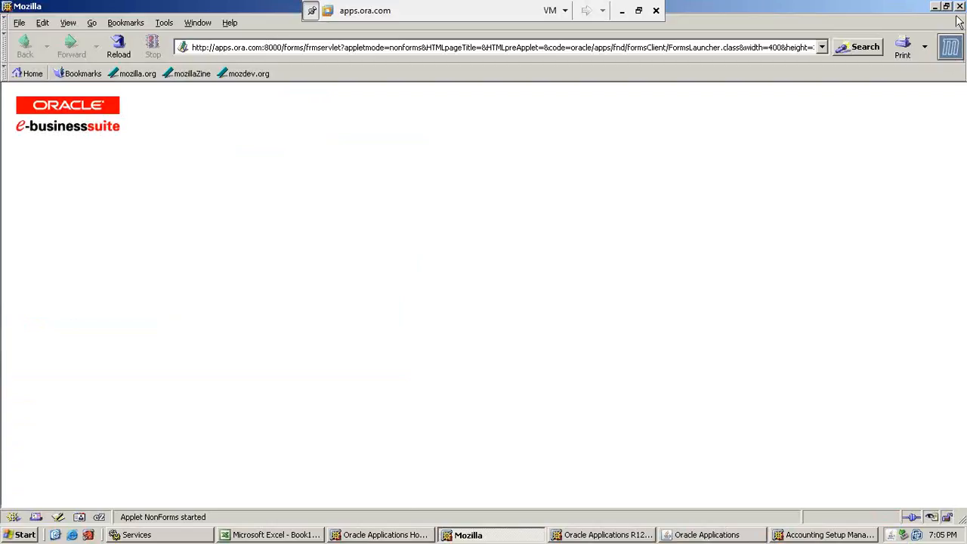
left_click(961, 6)
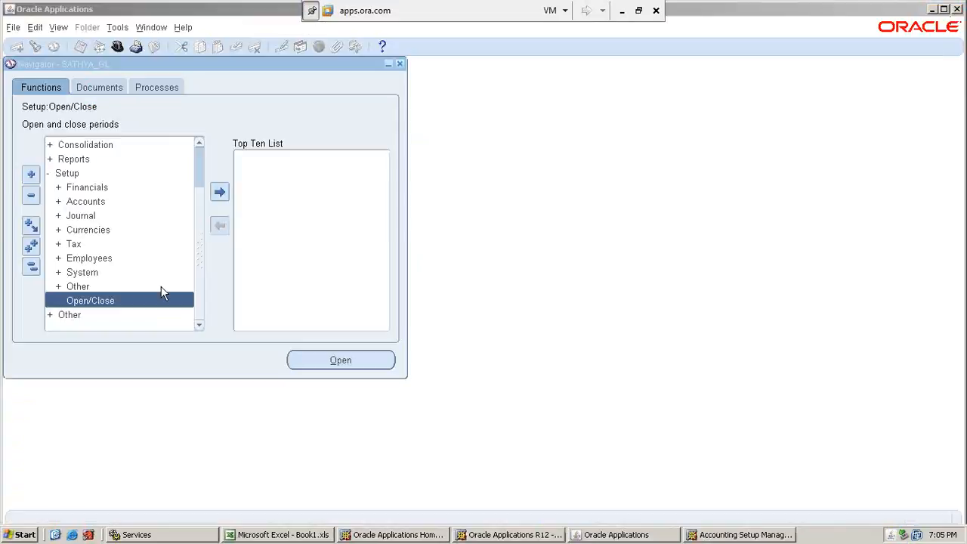
left_click(400, 63)
left_click(469, 310)
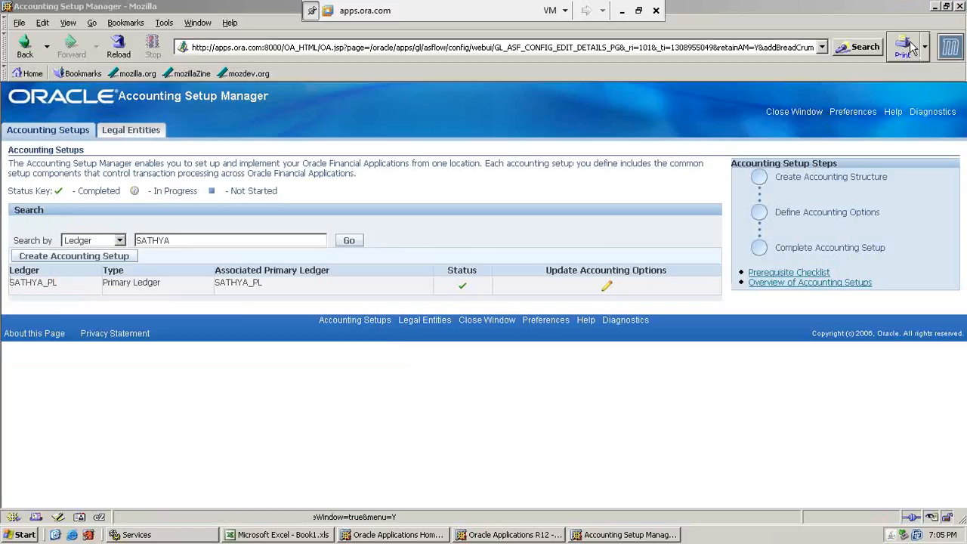
left_click(962, 7)
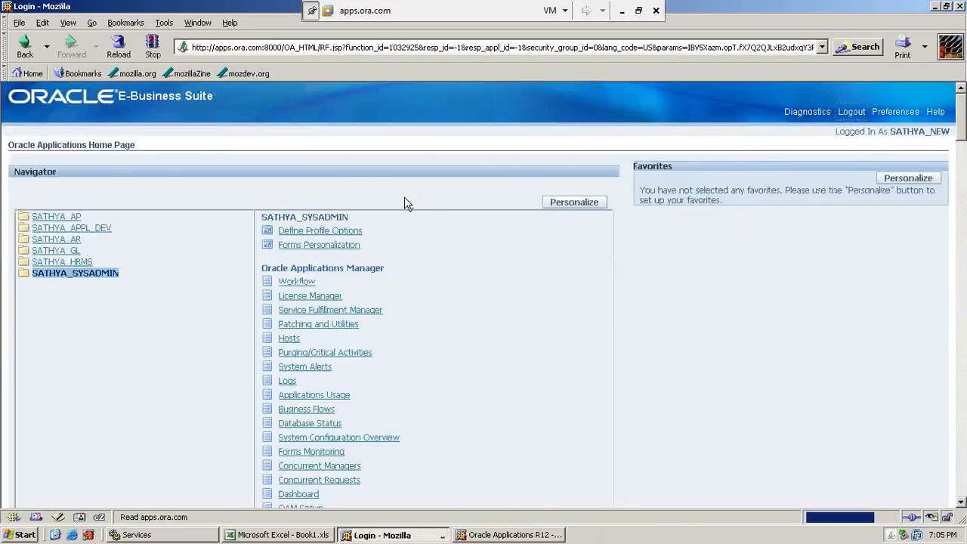
Log out of the current account and log in with the other account's user name and password.
type("sathya")
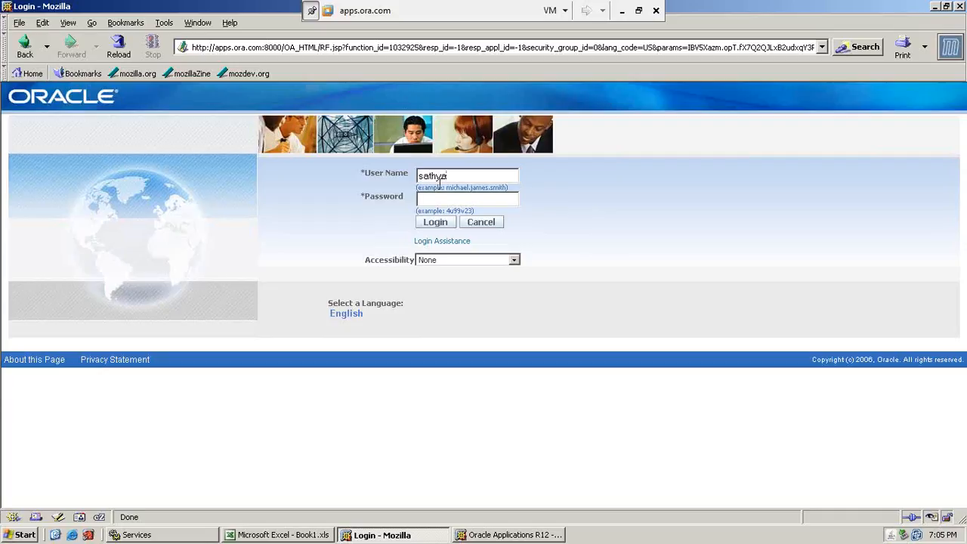
key("Tab")
type("welcome")
left_click(448, 224)
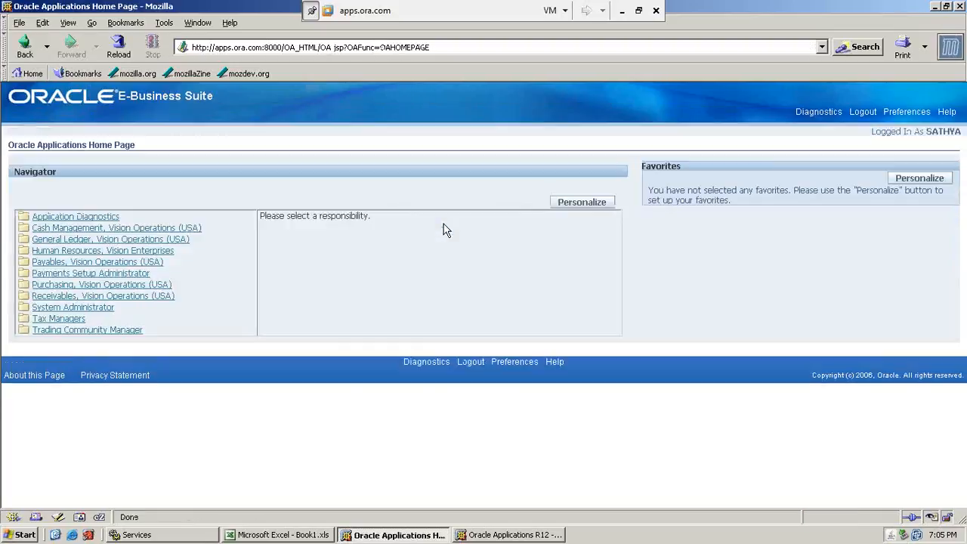
Open the invoice entry form under Payables, Vision Operations (USA) and examine the operating unit of the new invoice.
left_click(78, 263)
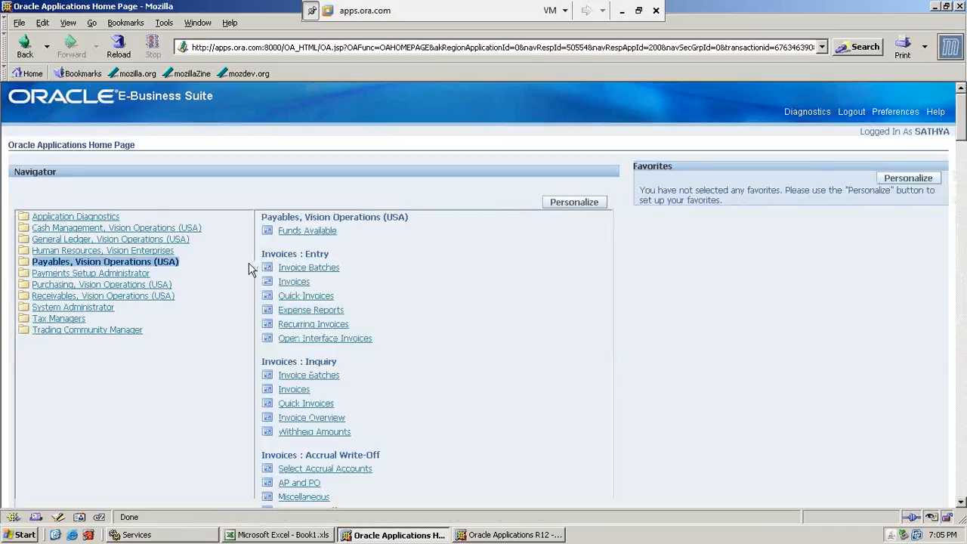
left_click(307, 282)
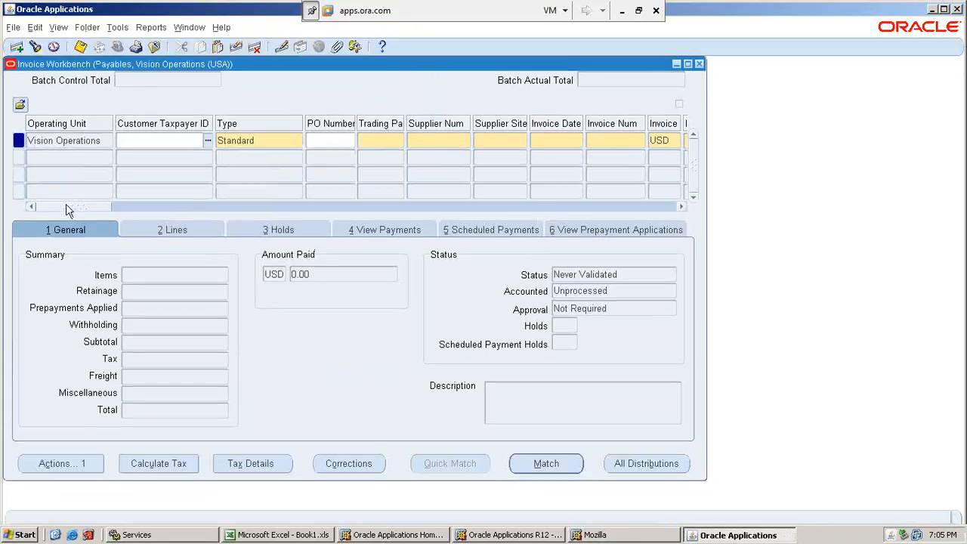
mouse_move(70, 208)
left_mouse_down()
mouse_move(117, 217)
mouse_move(68, 212)
left_mouse_up()
left_click(95, 144)
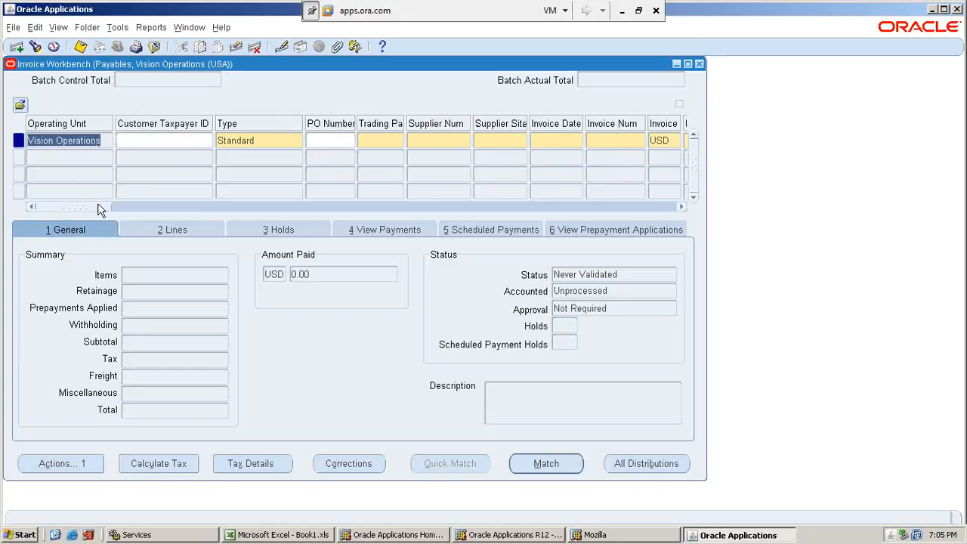
left_click_drag(98, 211, 65, 210)
Set the invoice's trading partner to the Alliance supplier by looking it up with its first letters.
left_click(384, 140)
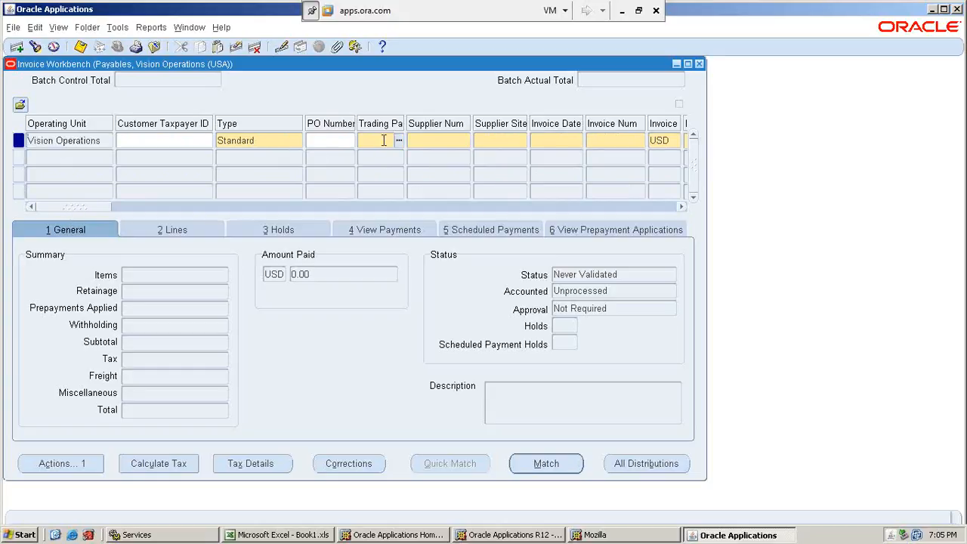
type("aa")
key("Tab")
type("a")
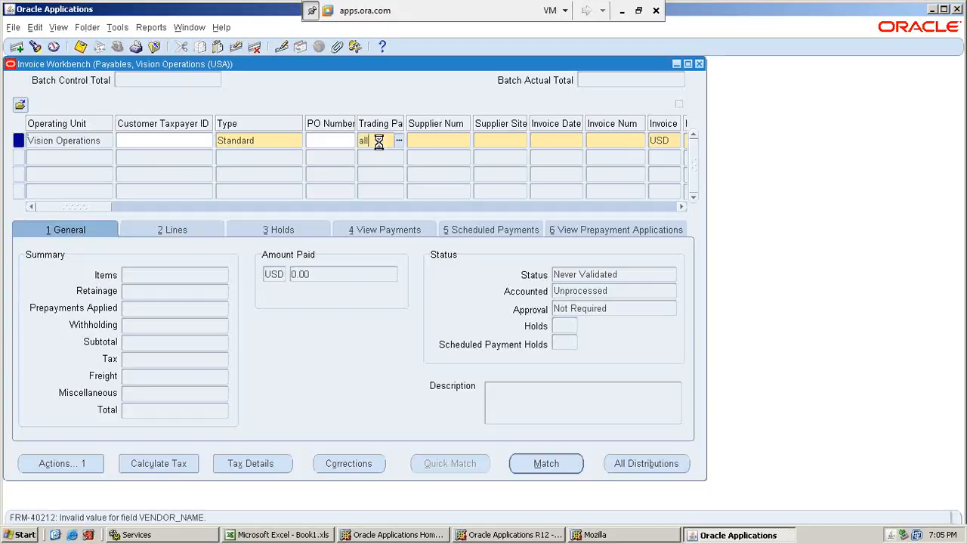
type("lli")
key("Tab")
key("Return")
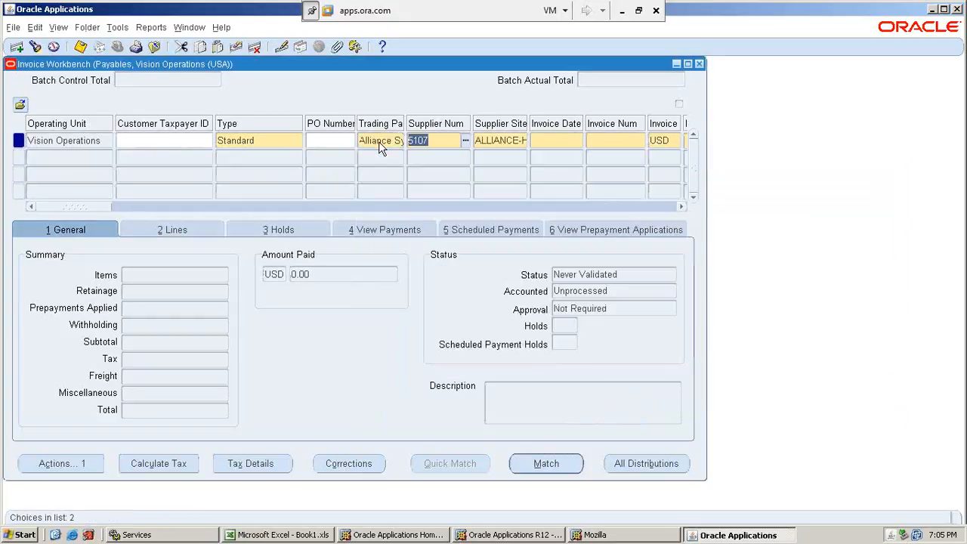
Accept 11-JAN-2011 as invoice date and number, then enter 10000 as the invoice amount and as the Item line amount.
key("Tab")
key("Tab")
key("Tab")
key("Tab")
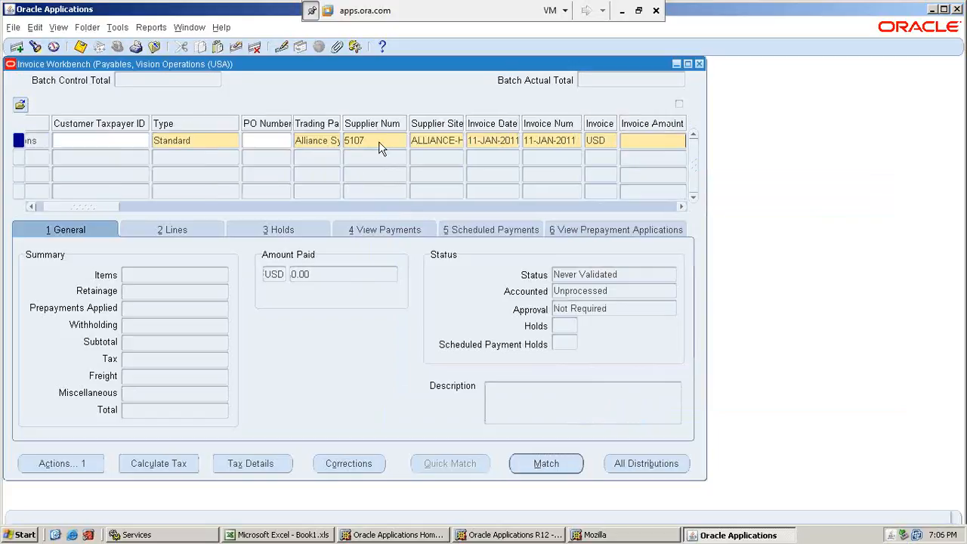
type("10000")
left_click(170, 231)
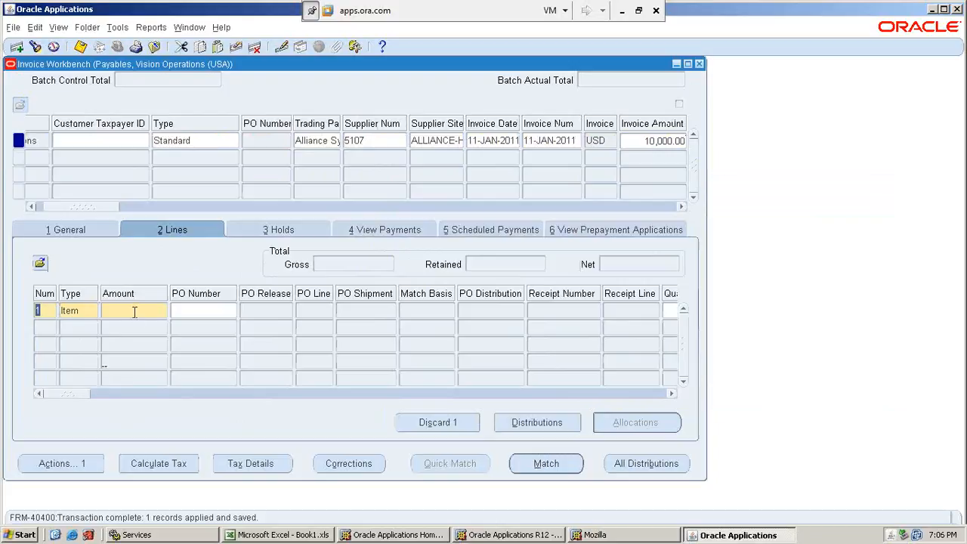
type("10000")
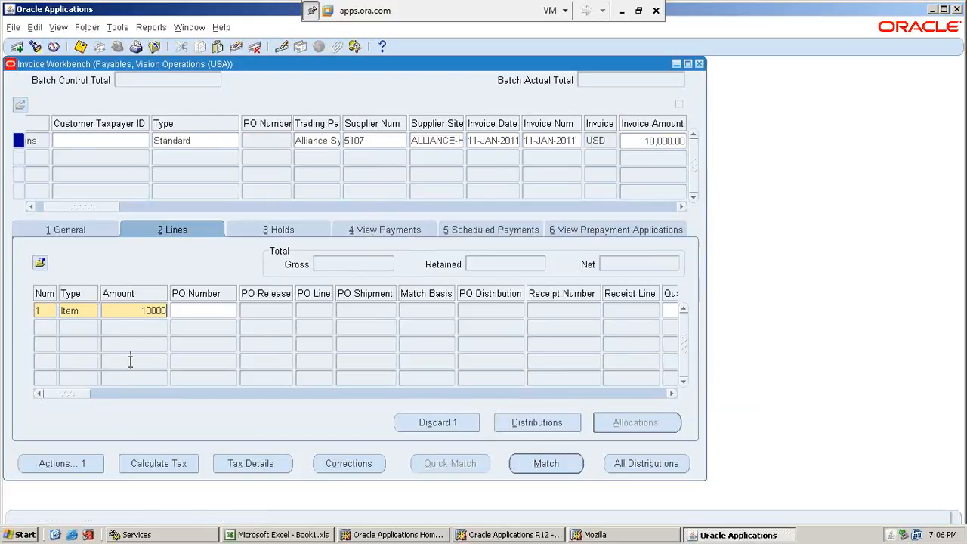
Examine the Tax Classification Code field of the Item line and close the Invoice Workbench.
left_click_drag(59, 394, 296, 418)
left_click_drag(324, 419, 364, 422)
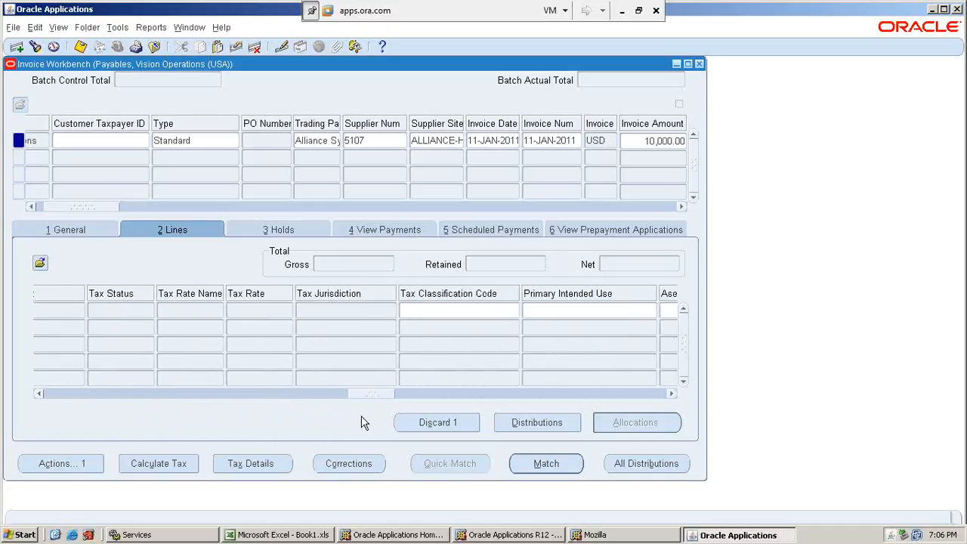
left_click(424, 312)
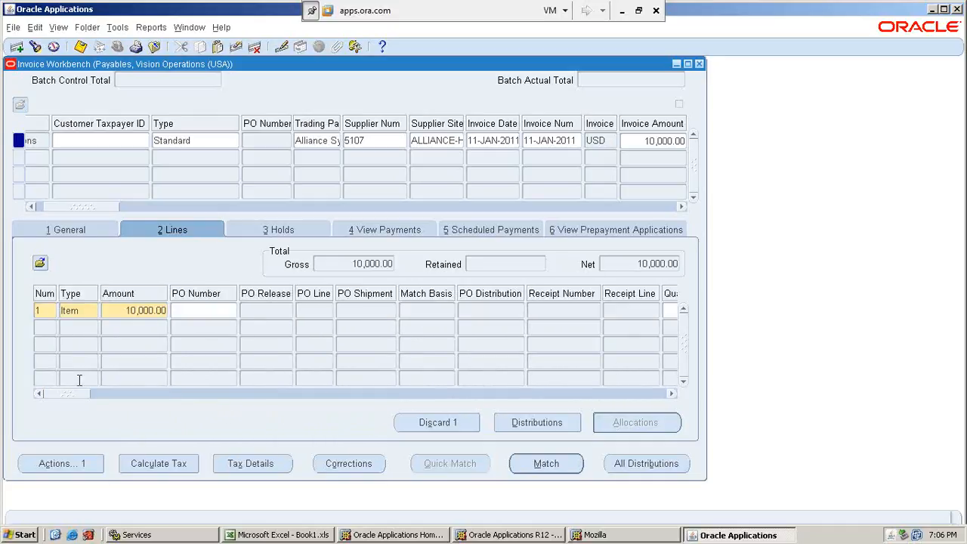
left_click_drag(62, 394, 367, 393)
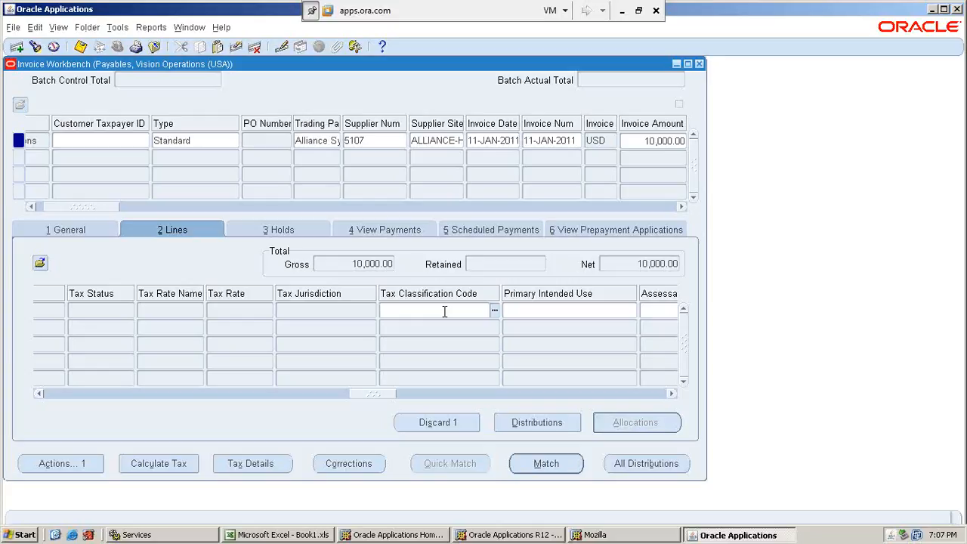
left_click(700, 64)
left_click(520, 317)
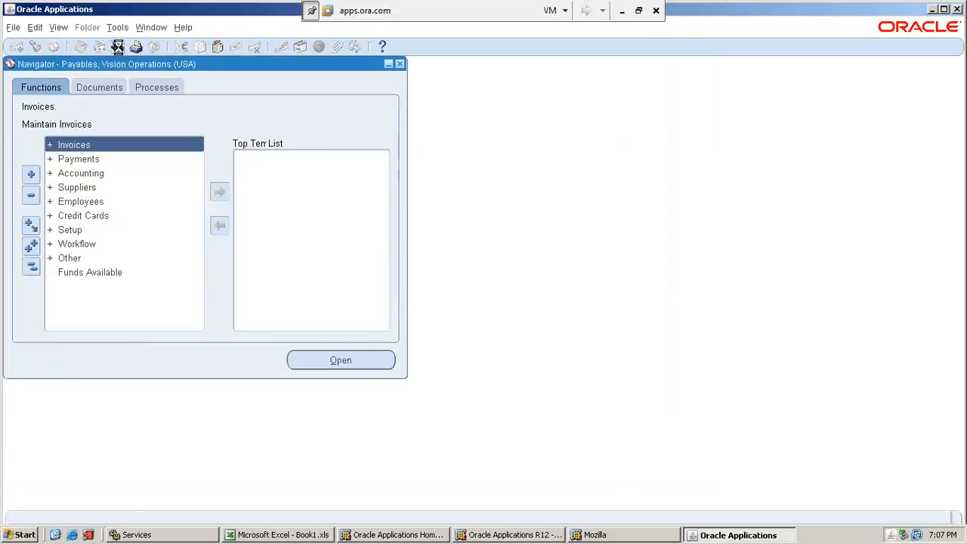
Change the responsibility to Tax Managers and open the Tax Rules function under Tax Configuration.
left_click(117, 47)
left_click(145, 326)
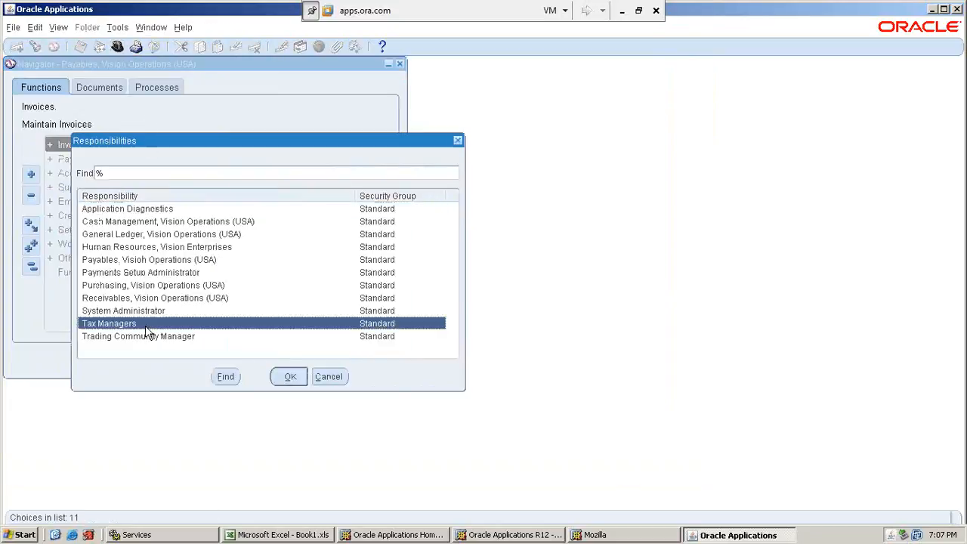
key("Return")
key("Down")
key("Return")
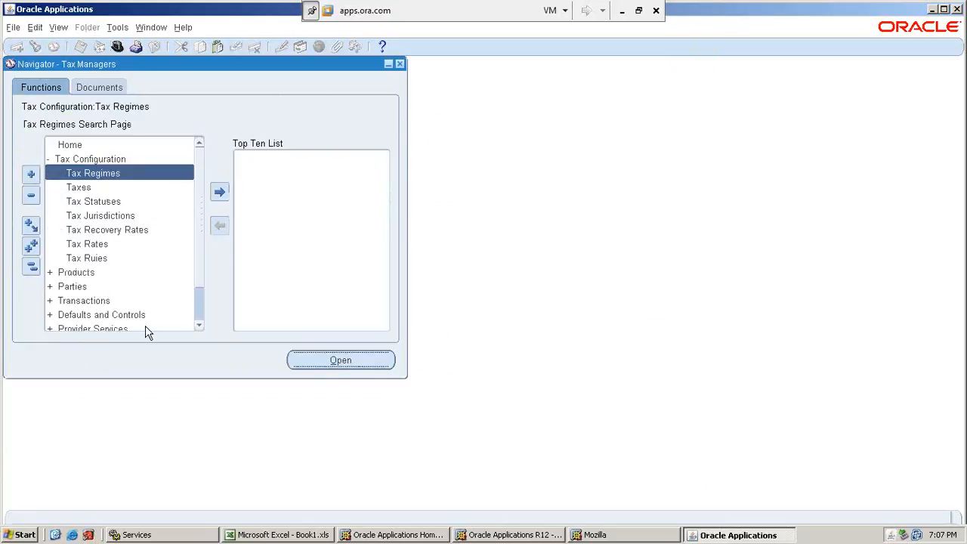
key("Down")
key("Down")
key("Down")
key("Down")
key("Down")
key("Down")
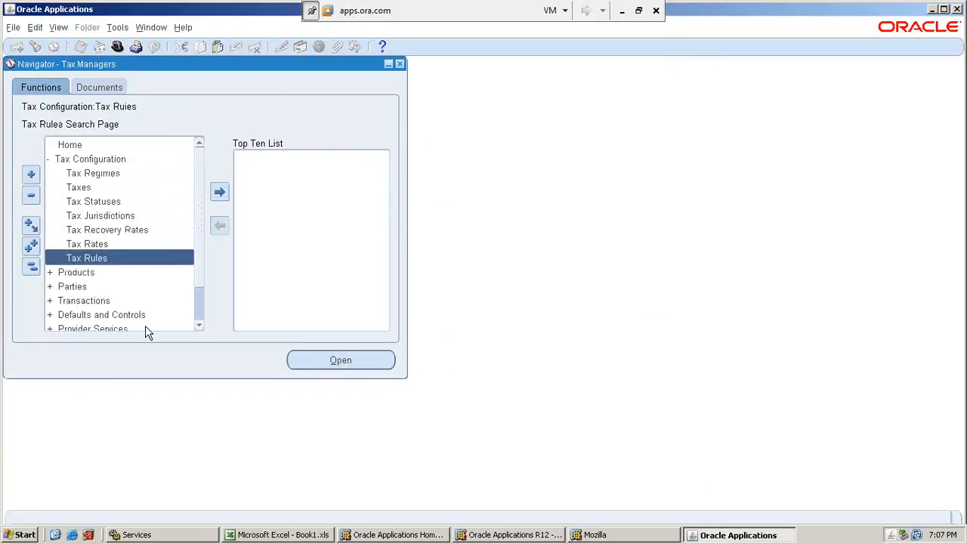
key("Return")
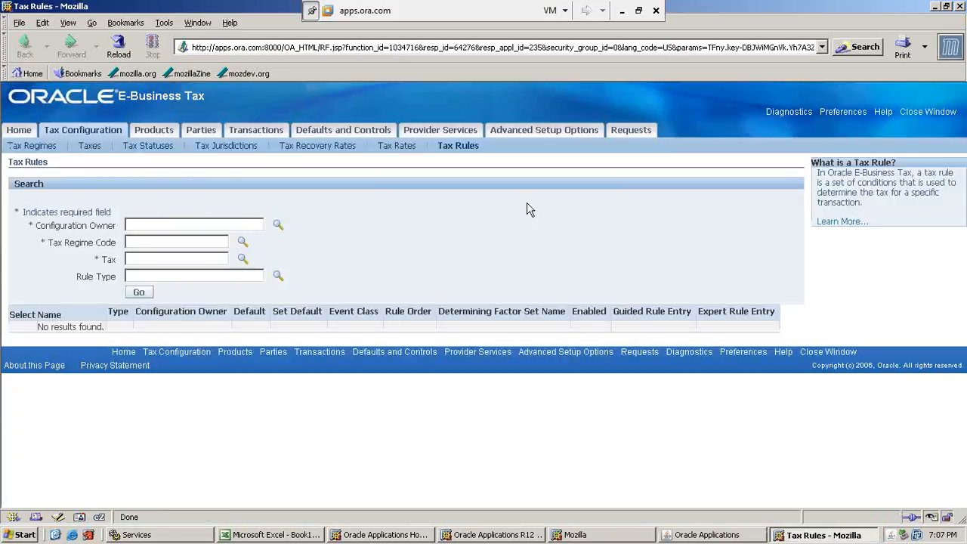
Set the tax rule search to Global Configuration Owner and the tax regime code AFSAR_VAT_REGIME.
left_click(187, 225)
type("globa")
key("Tab")
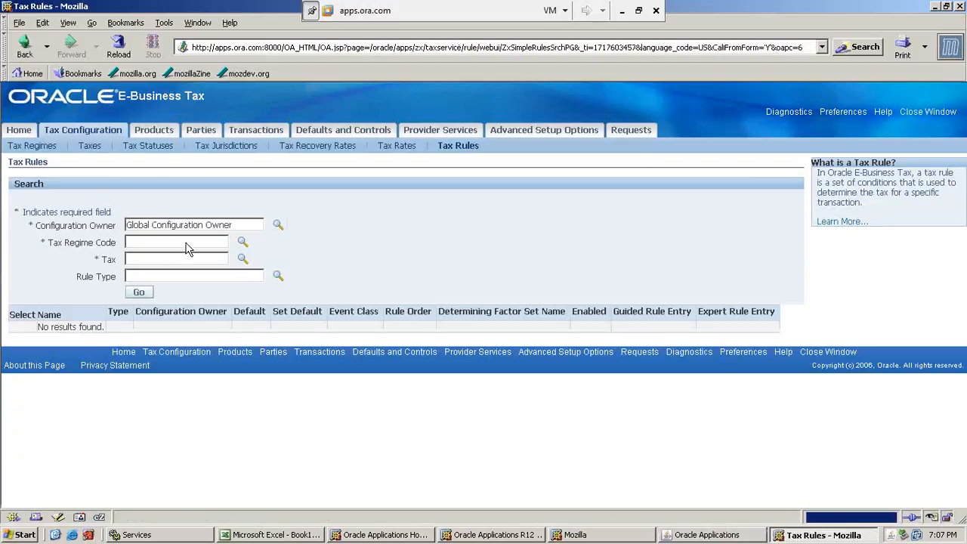
left_click(169, 242)
type("aha")
key("Tab")
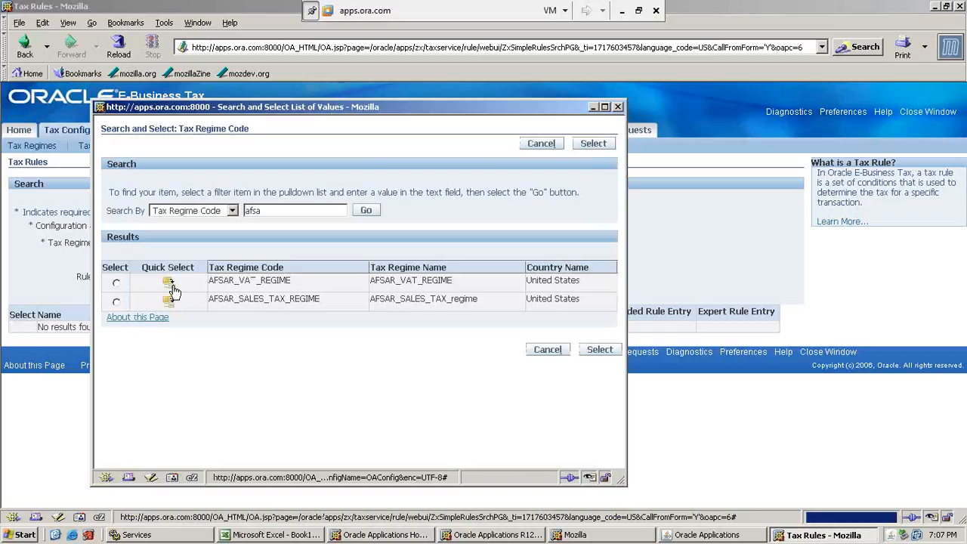
left_click(170, 287)
Set the tax to AFSAR_VAT and run the tax rule search.
left_click(159, 261)
type("a")
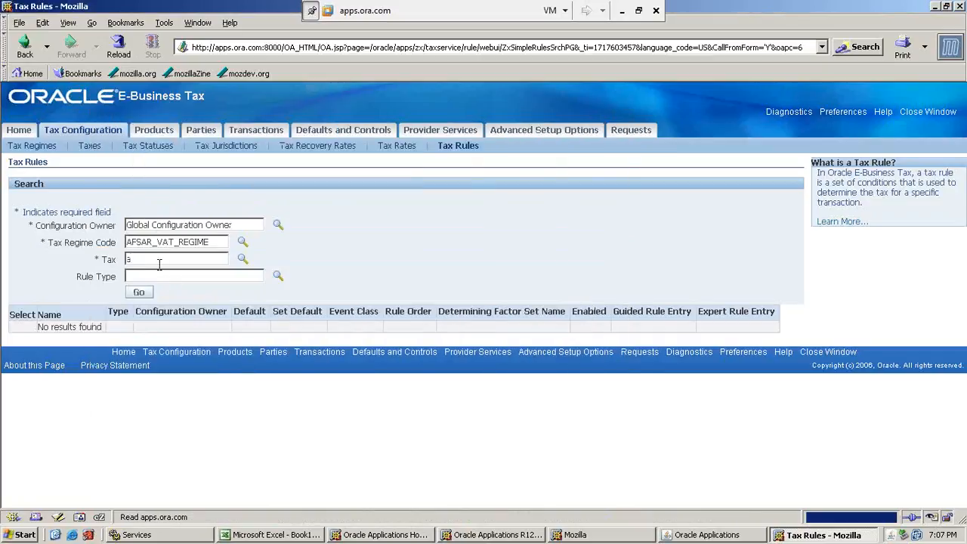
type("fs")
key("Tab")
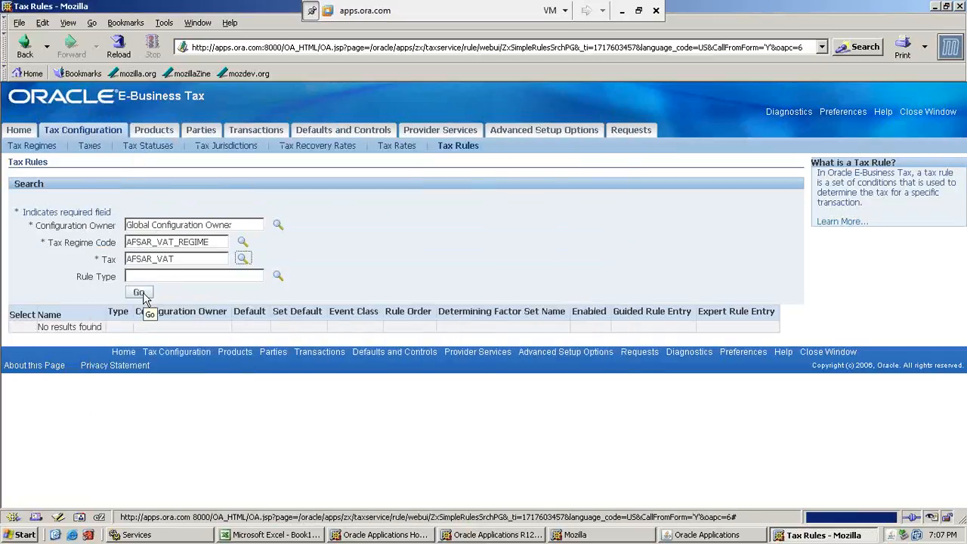
left_click(139, 293)
Examine the default values of the tax rule types, highlighting the one for Determine Tax Applicability.
scroll(412, 352, "down", 3)
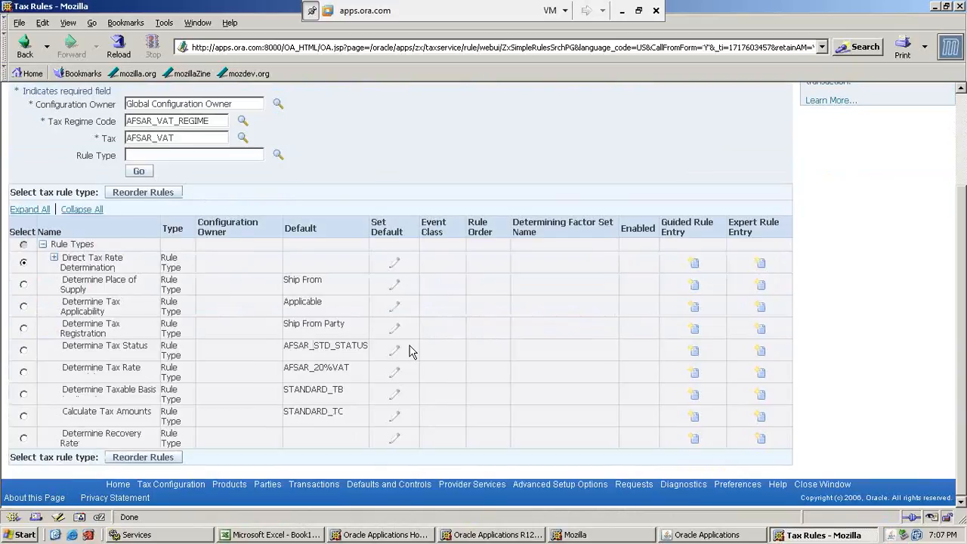
mouse_move(298, 300)
left_mouse_down()
mouse_move(340, 310)
mouse_move(299, 302)
left_mouse_up()
left_click(302, 303)
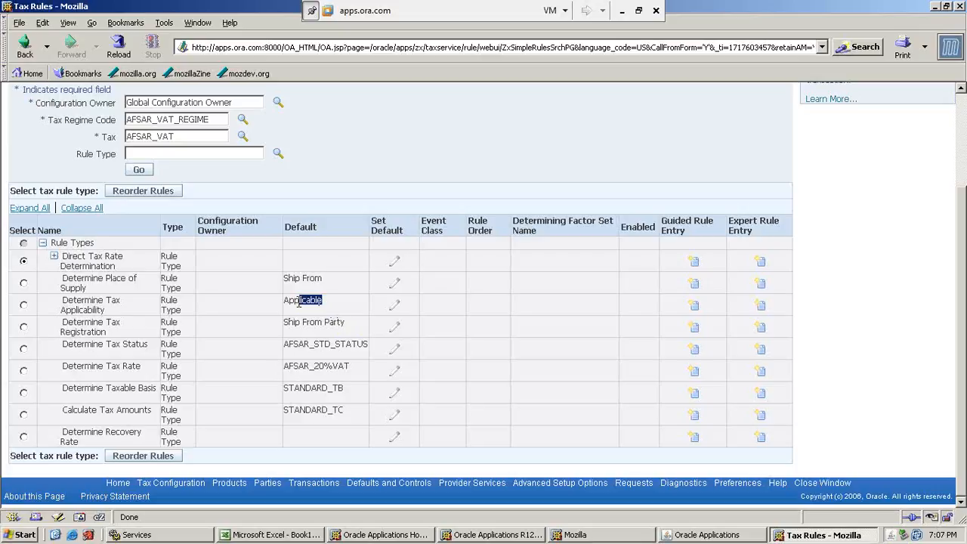
left_click(288, 303)
left_click_drag(286, 303, 321, 297)
Switch to Book1.xls in Excel and enter Regime in G24 and LE in I24 of Sheet5.
left_click(313, 535)
left_click(475, 355)
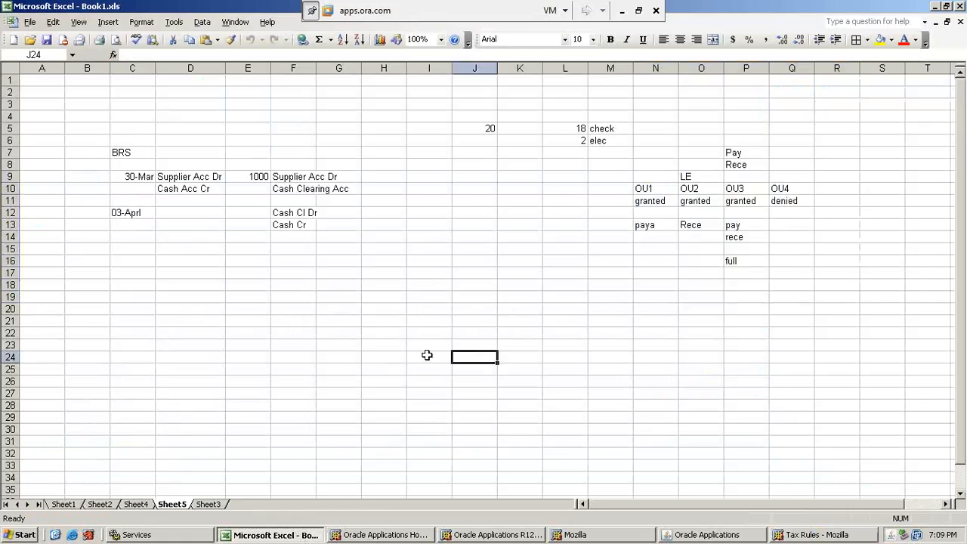
scroll(428, 354, "down", 5)
left_click(334, 178)
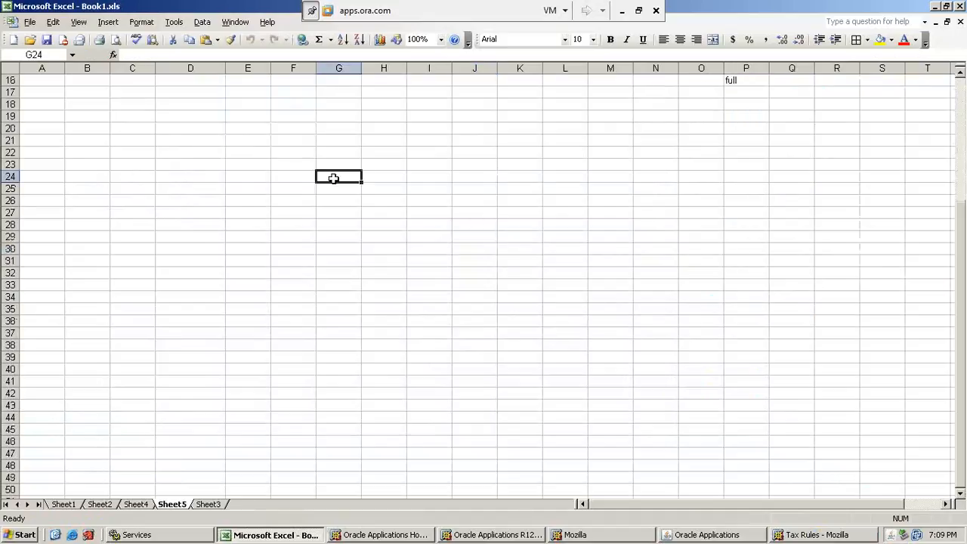
type("Regime")
key("Return")
left_click(333, 178)
key("Right")
key("Right")
type("LE")
key("Return")
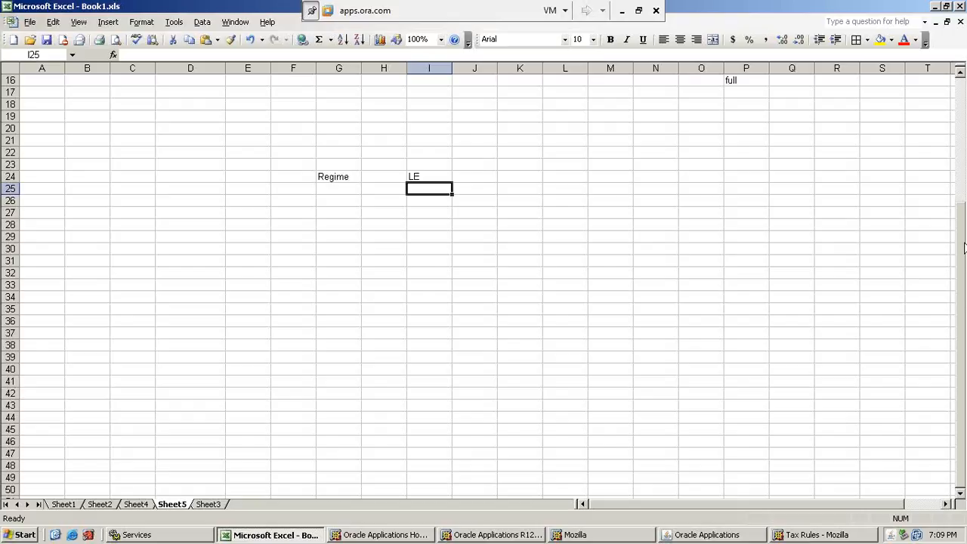
Enter Vision Oper in cell H26, between and below the Regime and LE entries.
key("Up")
key("Left")
key("Left")
key("Right")
key("Right")
key("Down")
key("Down")
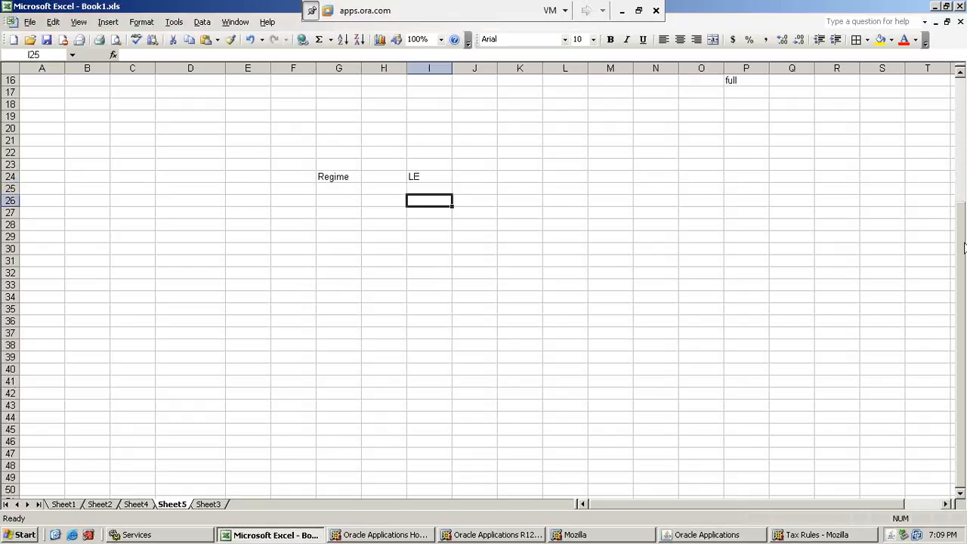
key("Left")
type("Visiomn p")
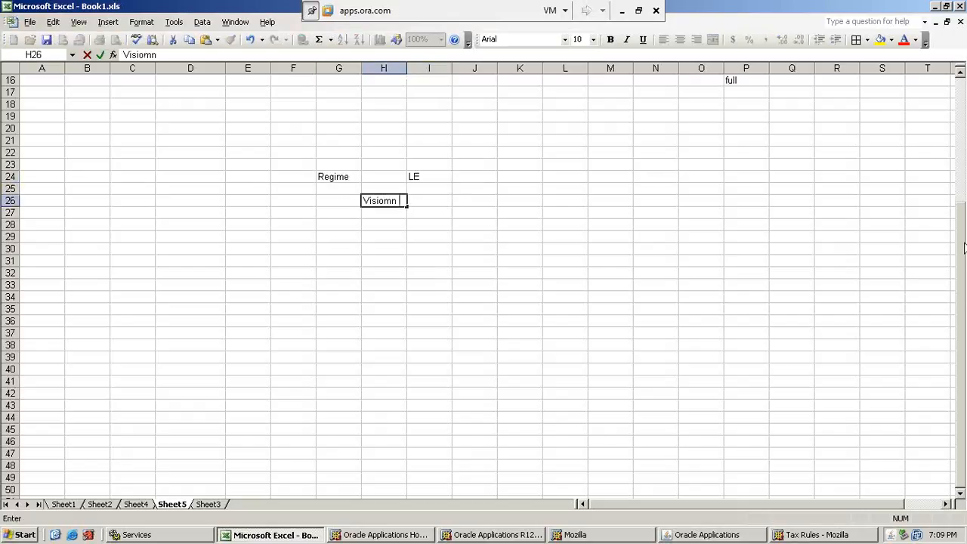
key("BackSpace")
key("BackSpace")
key("BackSpace")
key("BackSpace")
key("BackSpace")
type("on Oper")
key("Return")
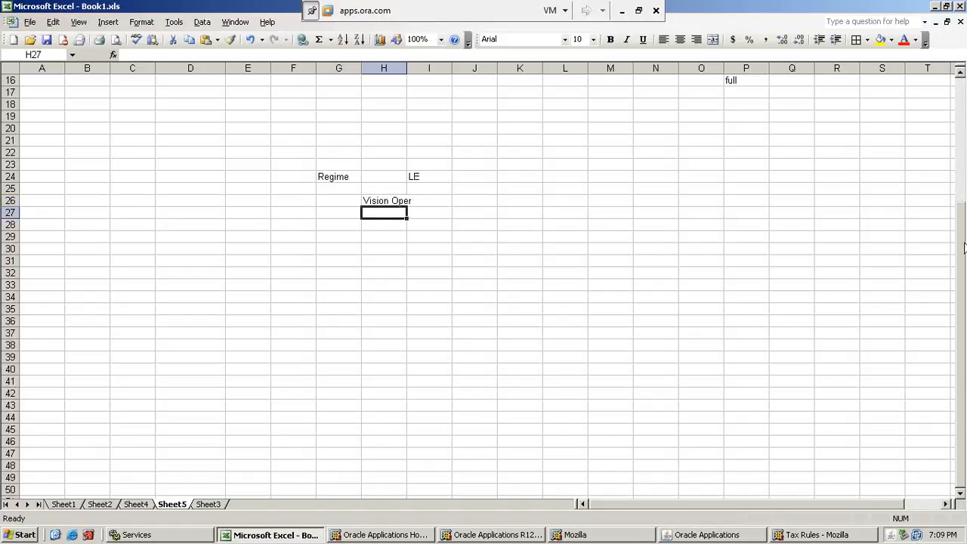
AutoFit the width of column H to the Vision Oper entry.
key("Up")
key("alt+o")
key("c")
key("a")
Label the Regime row by entering Vat in cell E24.
key("Up")
key("Up")
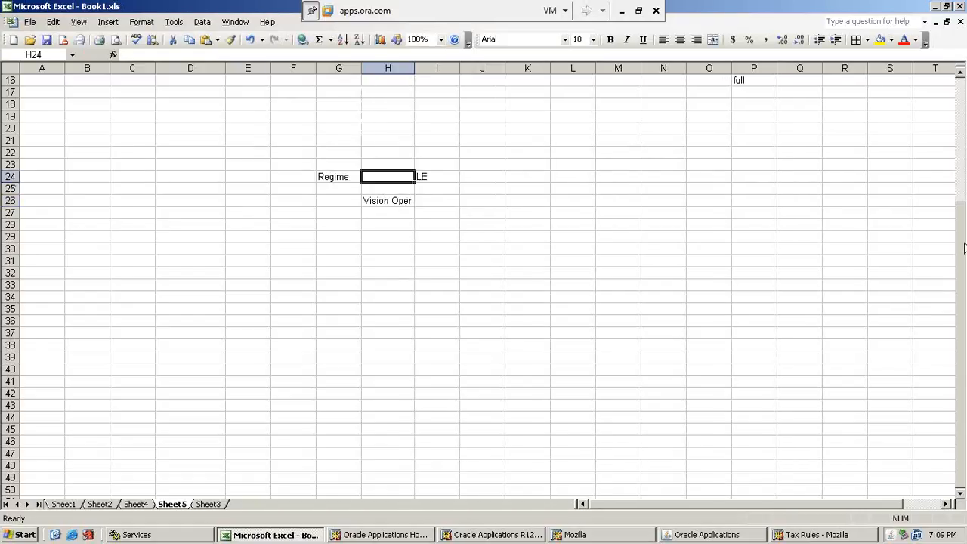
key("Left")
key("Left")
key("Left")
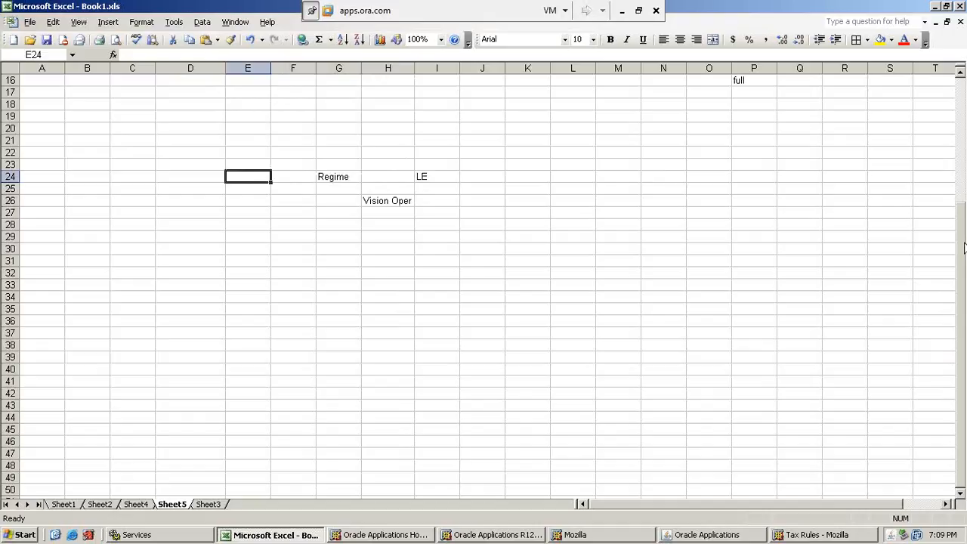
type("VAR")
key("Return")
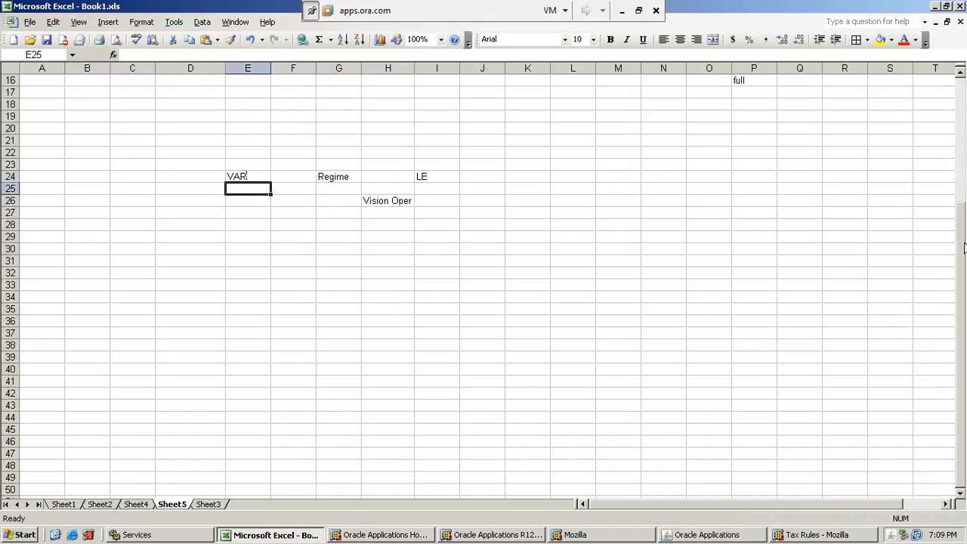
key("Up")
key("Up")
key("Down")
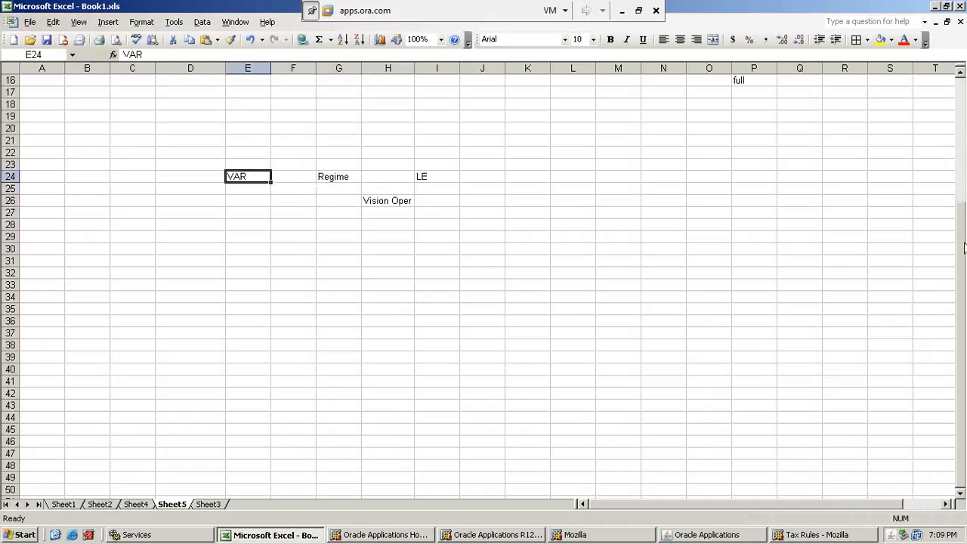
type("VAt")
key("Return")
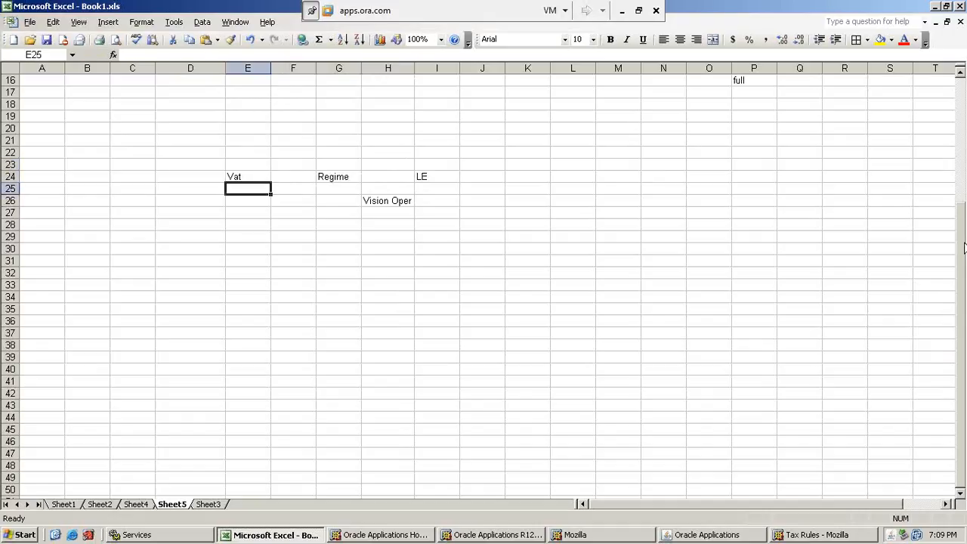
Enter LE in cell I23, directly above the existing LE entry.
key("Up")
key("Up")
key("Right")
key("Right")
key("Right")
key("Right")
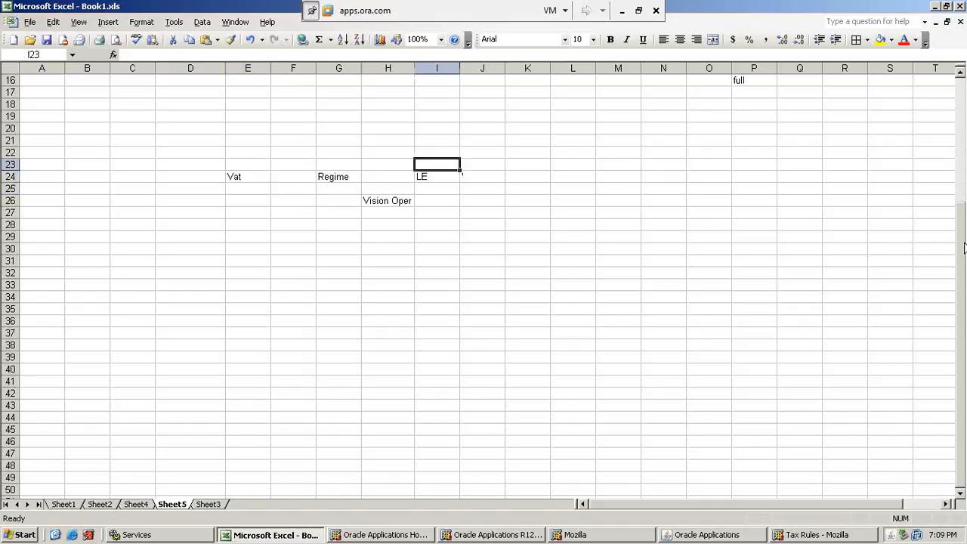
type("LE")
key("Return")
Copy the Regime entry from G24 into G23.
key("Left")
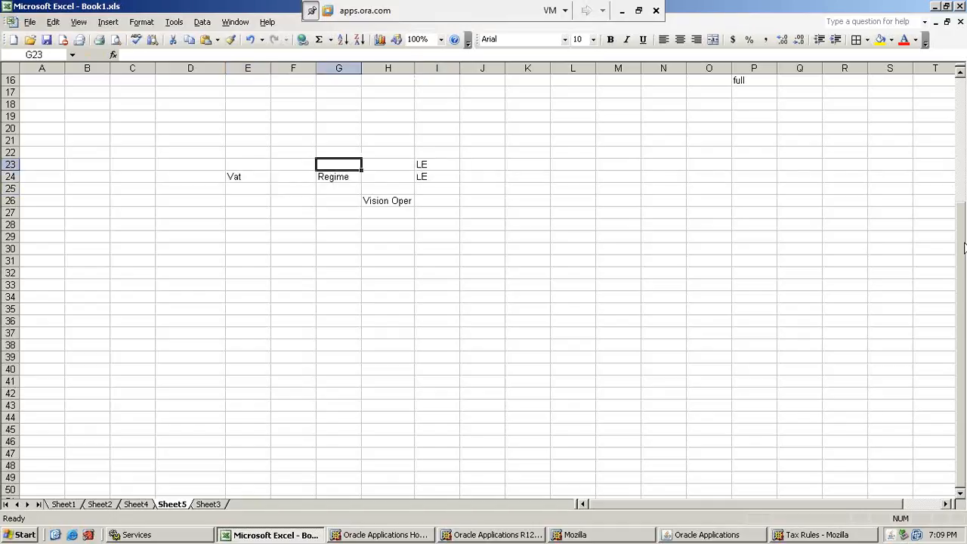
key("ctrl+c")
key("Escape")
key("Down")
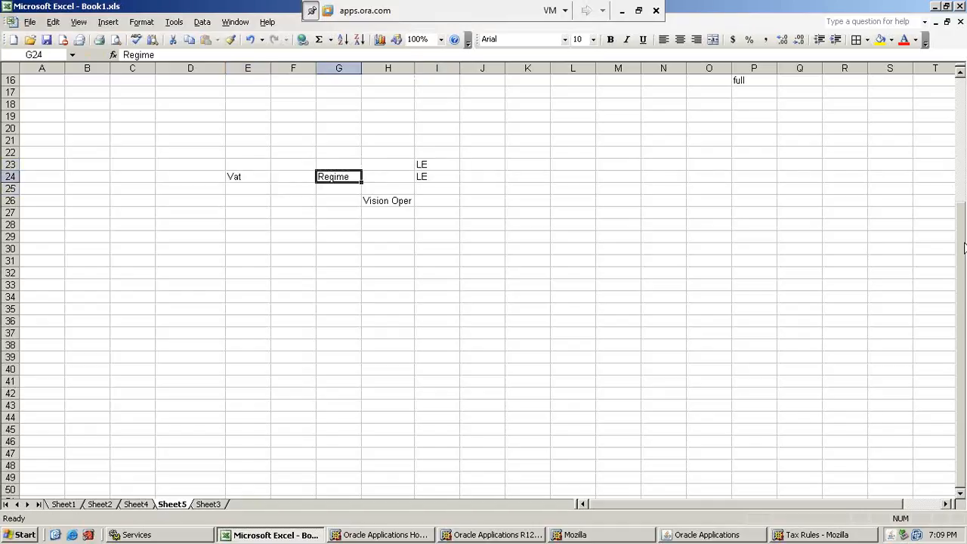
key("ctrl+c")
key("Up")
key("Return")
Label the new upper row by entering SALES in cell E23.
key("Left")
key("Left")
type("SAL")
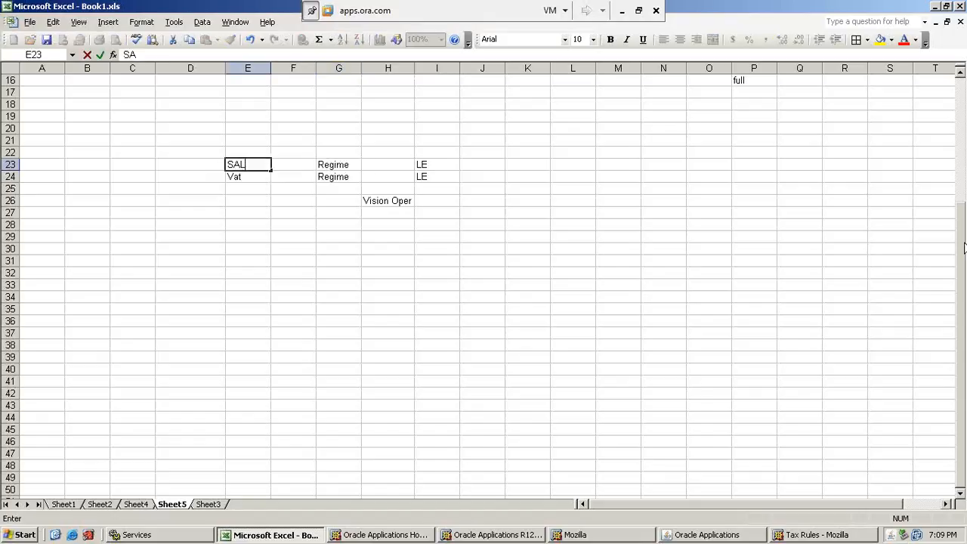
type("ES")
key("Return")
Examine how the Vision Oper entry relates to the Regime and LE entries in rows 23 and 24.
key("Down")
key("Right")
key("Right")
key("Right")
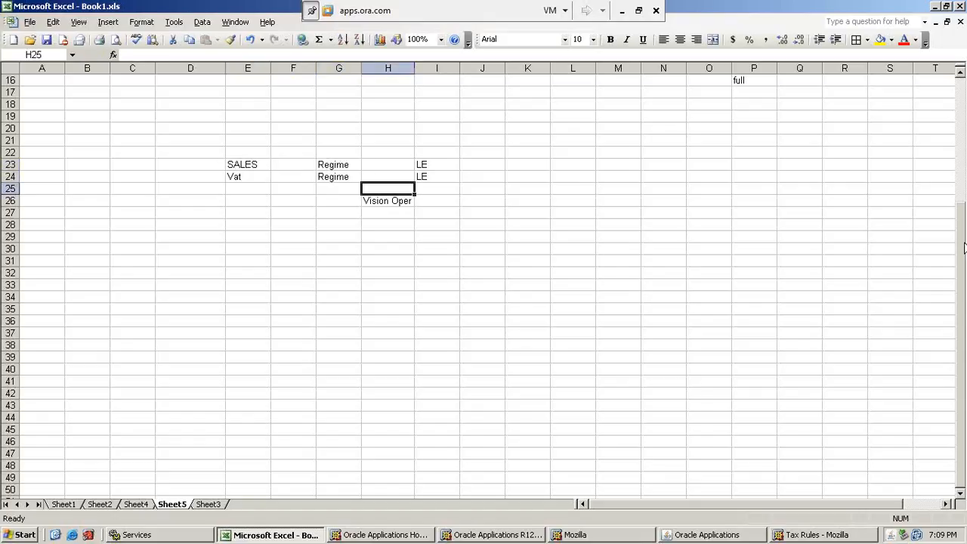
key("Down")
key("Up")
key("Up")
key("Right")
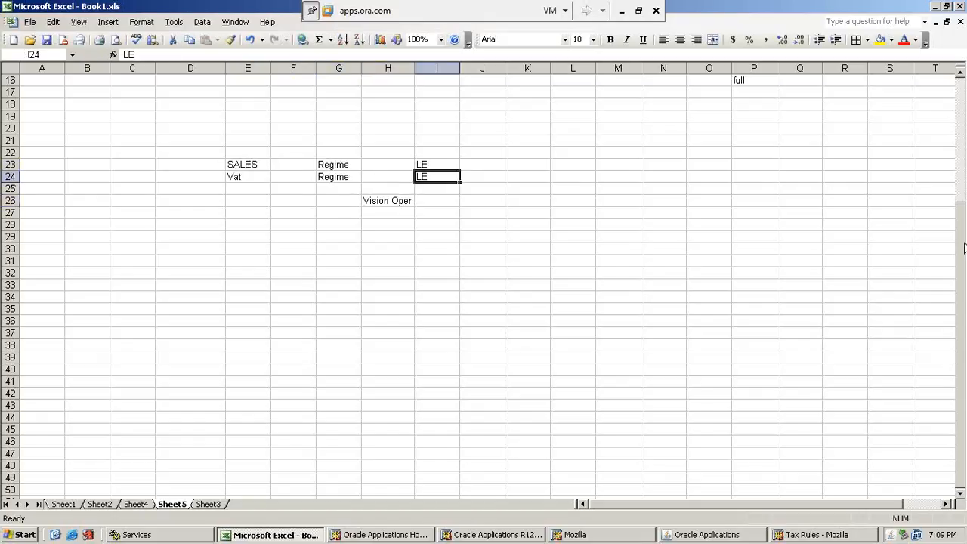
key("Down")
key("Left")
key("Left")
Compare the SALES and Vat tax labels in E23 and E24.
key("Left")
key("Up")
key("Up")
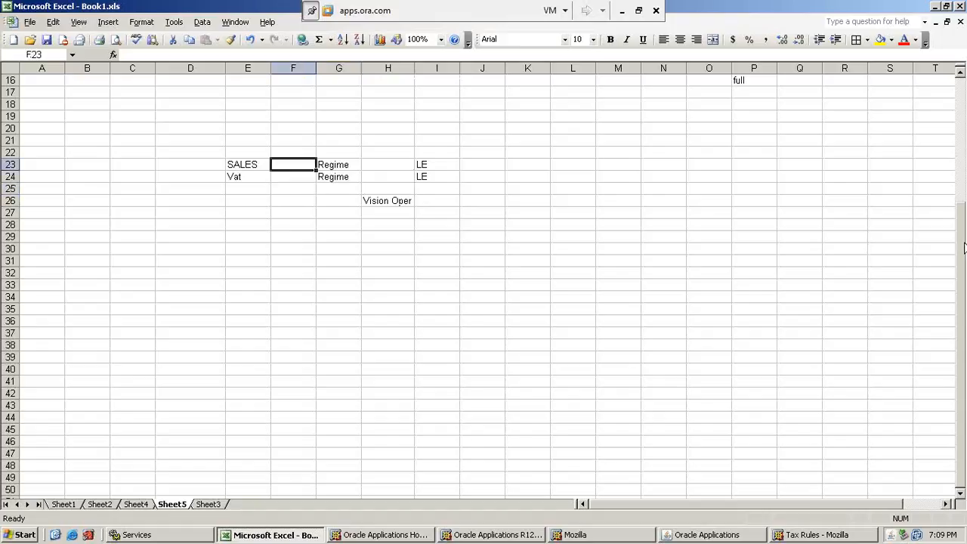
key("Left")
key("shift+Down")
key("shift+Down")
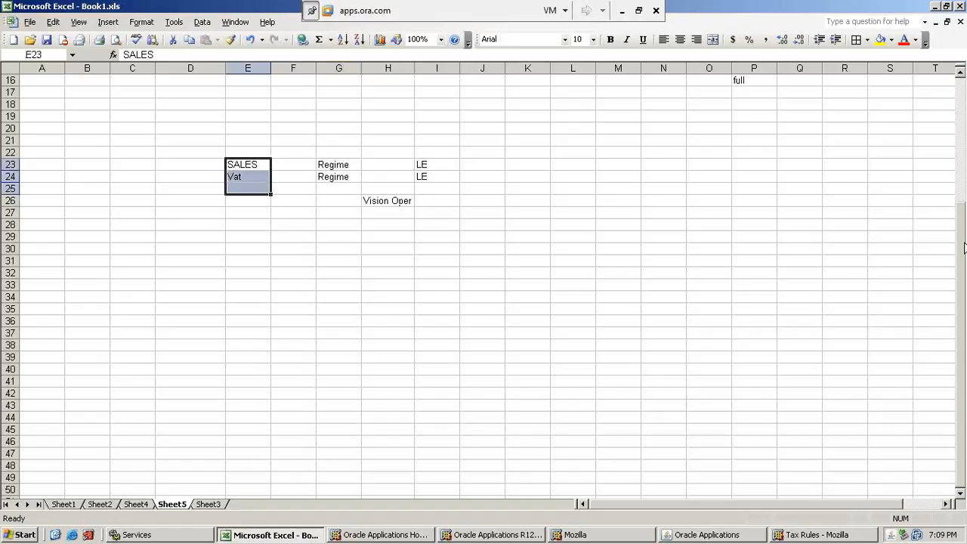
key("Down")
key("Up")
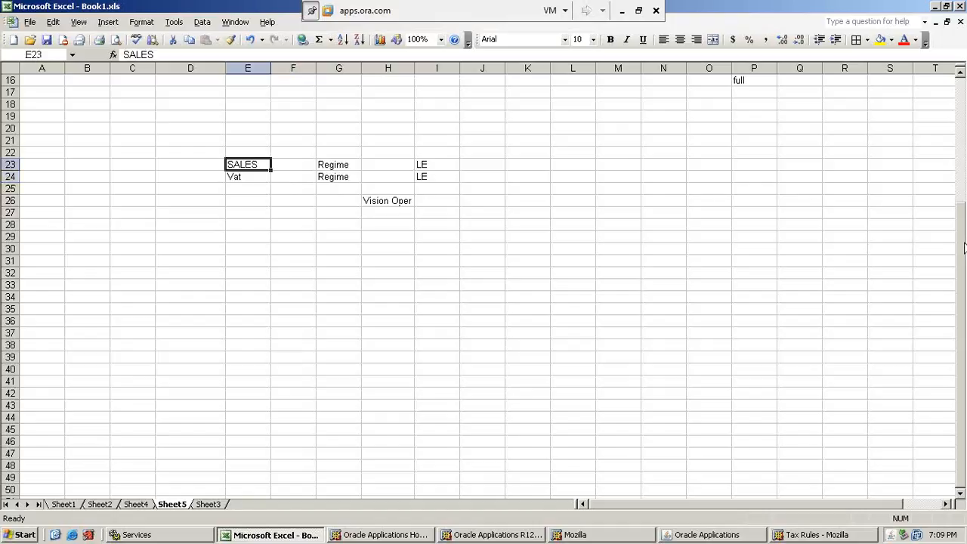
key("Down")
key("Up")
key("Down")
key("Up")
key("Down")
key("Down")
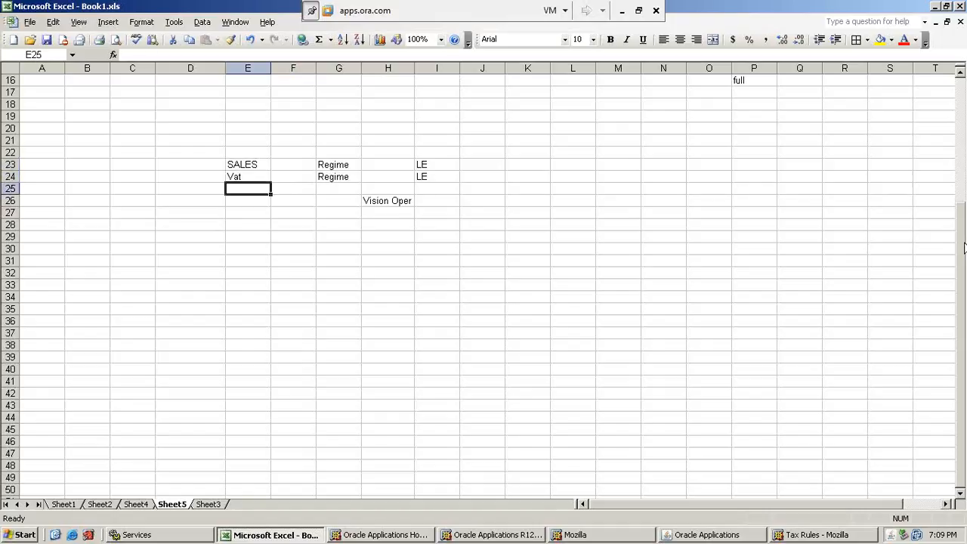
key("Up")
key("Up")
key("Up")
key("Down")
key("Up")
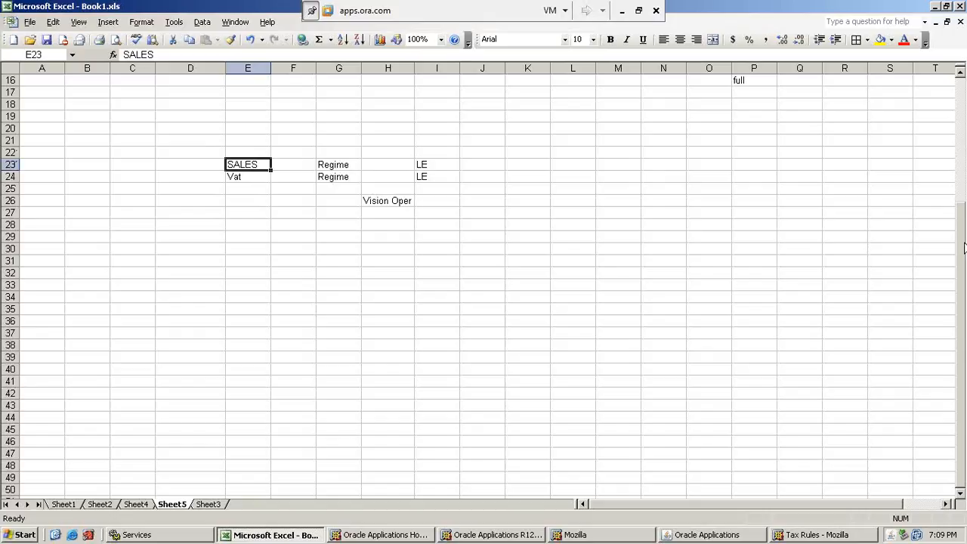
key("Down")
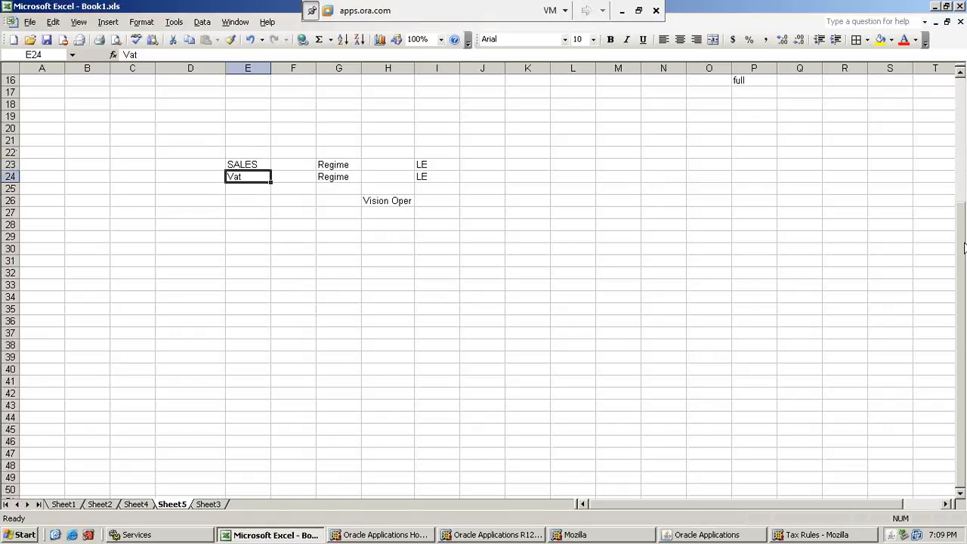
Trace the SALES and Vat rows across to their LE entries and down to Vision Oper.
key("Up")
key("Up")
key("Right")
key("Right")
key("Right")
key("Right")
key("Down")
key("Down")
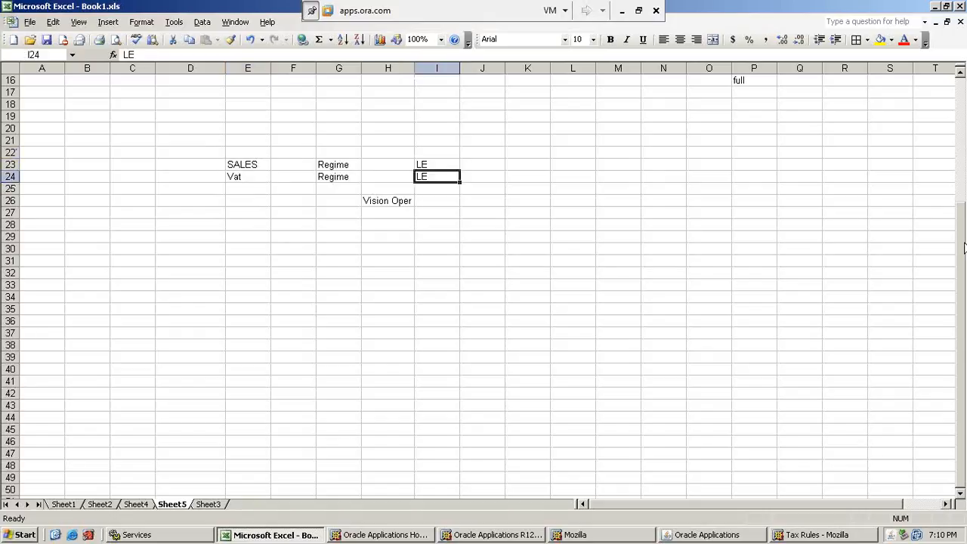
key("Down")
key("Left")
key("Up")
key("Up")
key("Left")
key("Left")
key("Left")
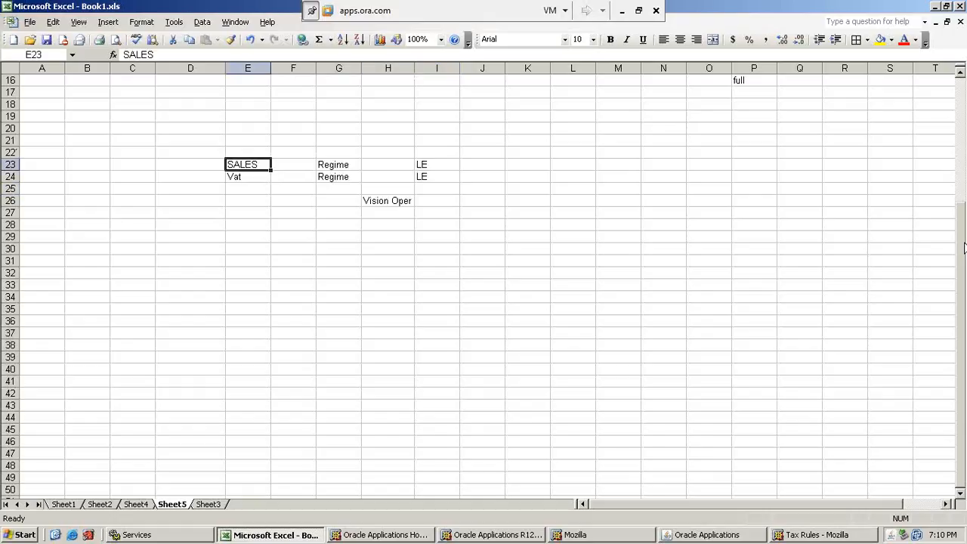
key("Right")
key("Right")
key("Right")
key("Right")
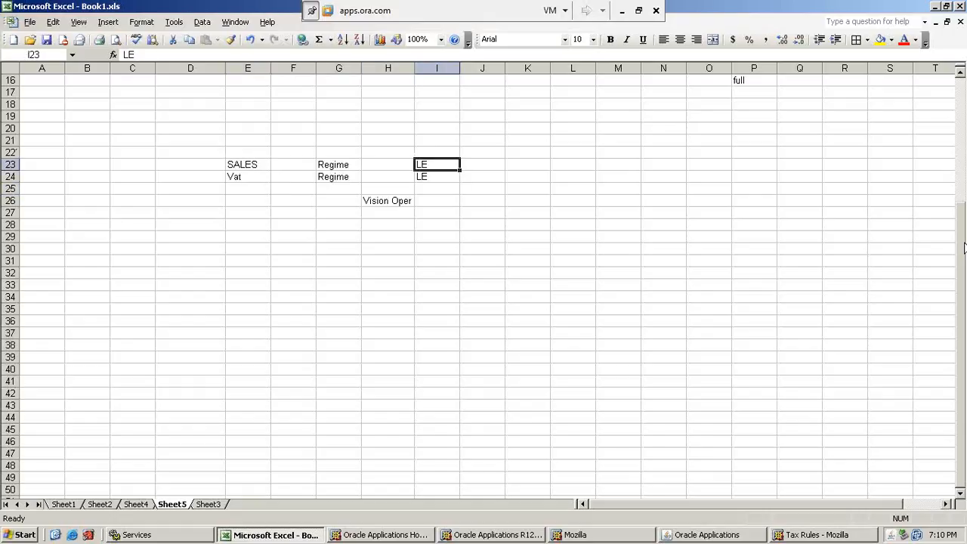
key("Down")
key("Down")
key("Down")
key("Left")
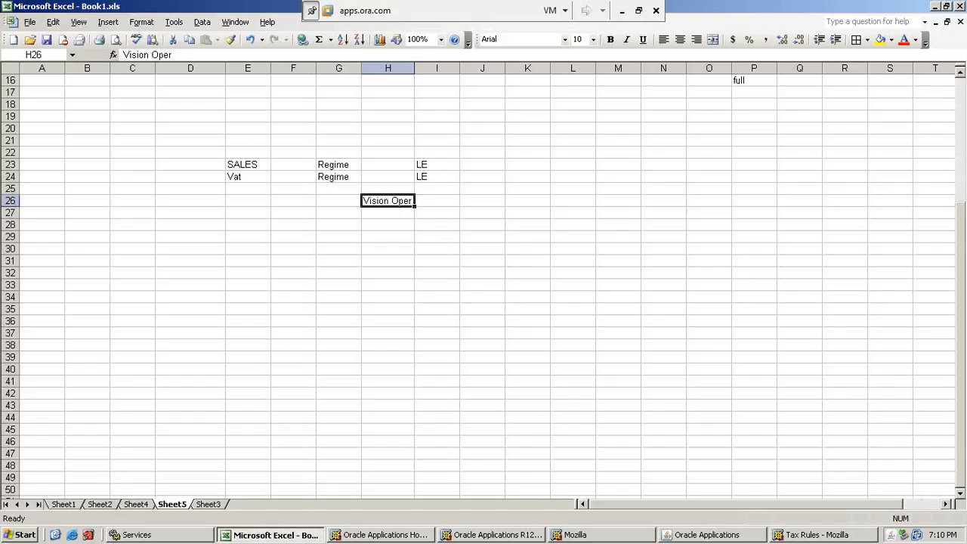
Review the whole SALES and Vat block in E23:J25, matching each Regime and LE pair with Vision Oper.
left_click(243, 164)
left_click_drag(243, 164, 477, 188)
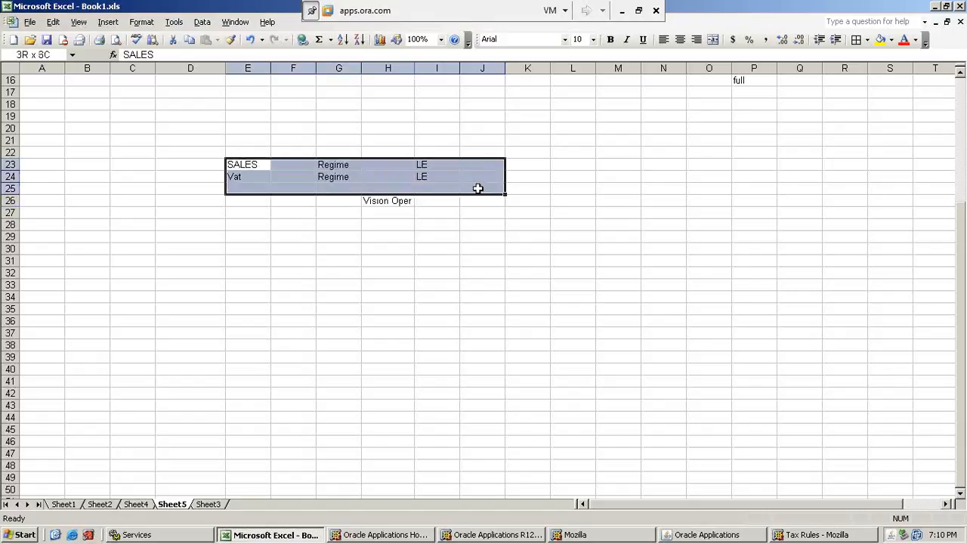
left_click(302, 188)
left_click(237, 166)
left_click(347, 164)
left_click(388, 164)
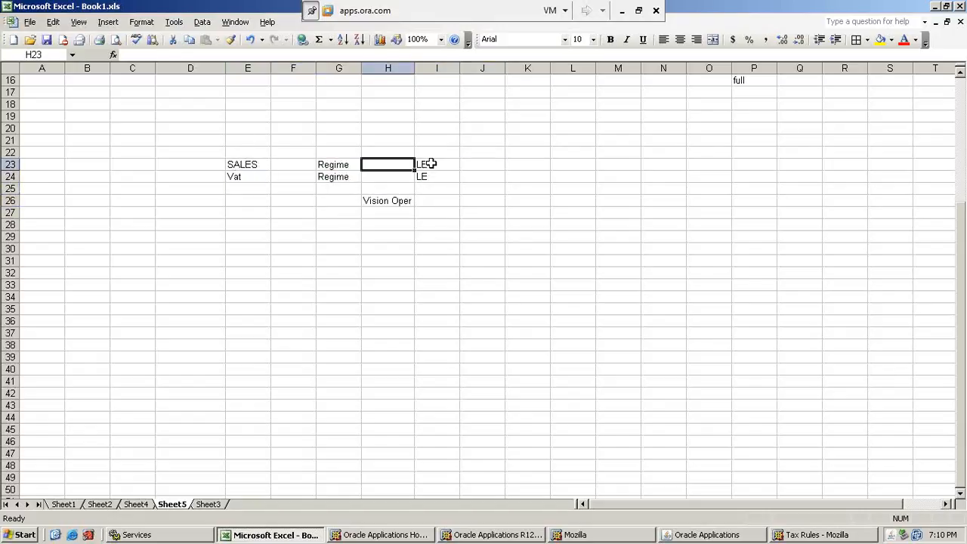
left_click(432, 164)
left_click(336, 165)
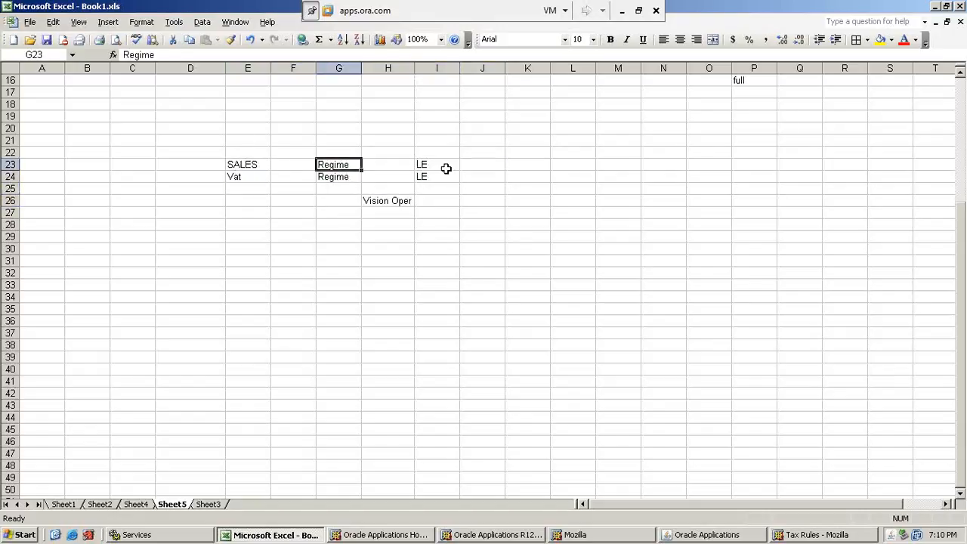
left_click(446, 167)
left_click(381, 203)
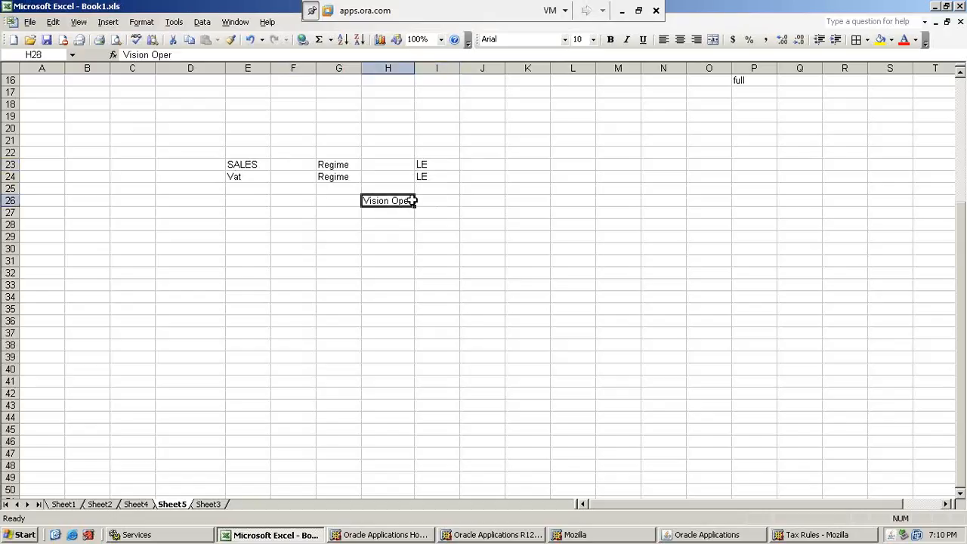
left_click(434, 166)
left_click(405, 200)
left_click(424, 164)
left_click(427, 175)
left_click(447, 208)
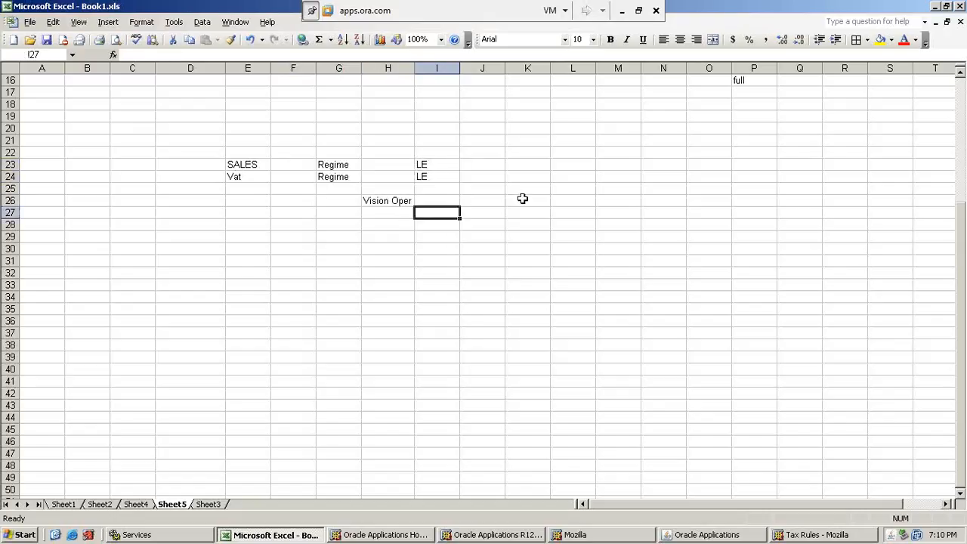
left_click(345, 202)
left_click(393, 201)
left_click(431, 202)
double_click(495, 202)
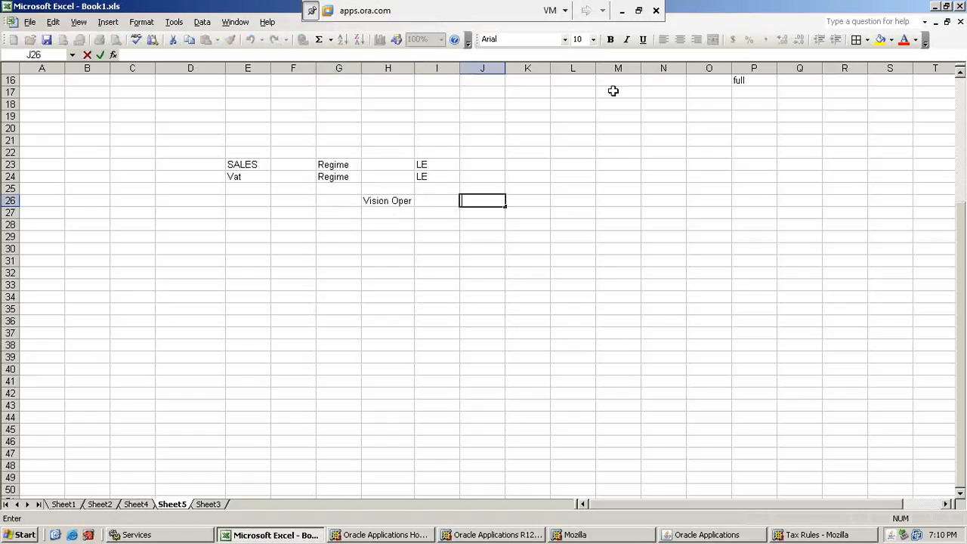
left_click(623, 12)
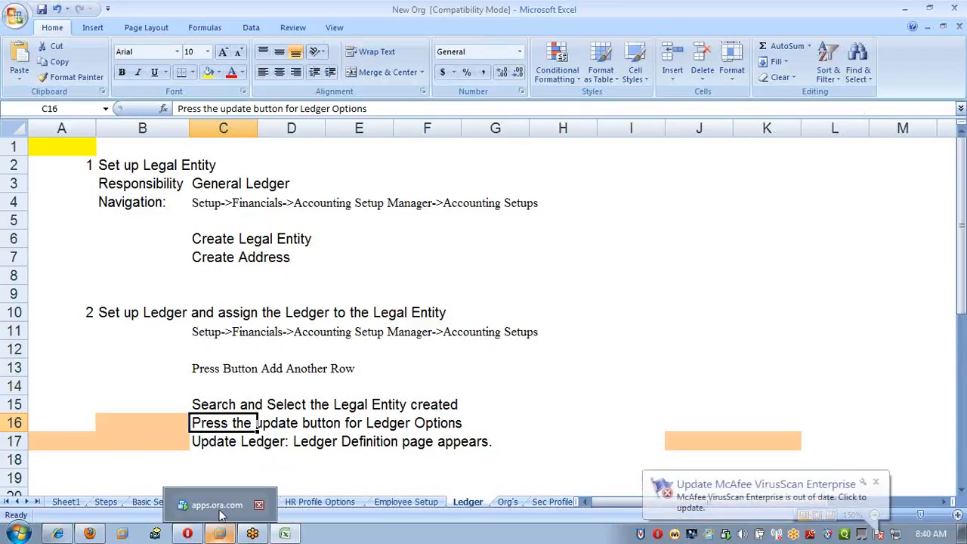
left_click(221, 506)
left_click(377, 344)
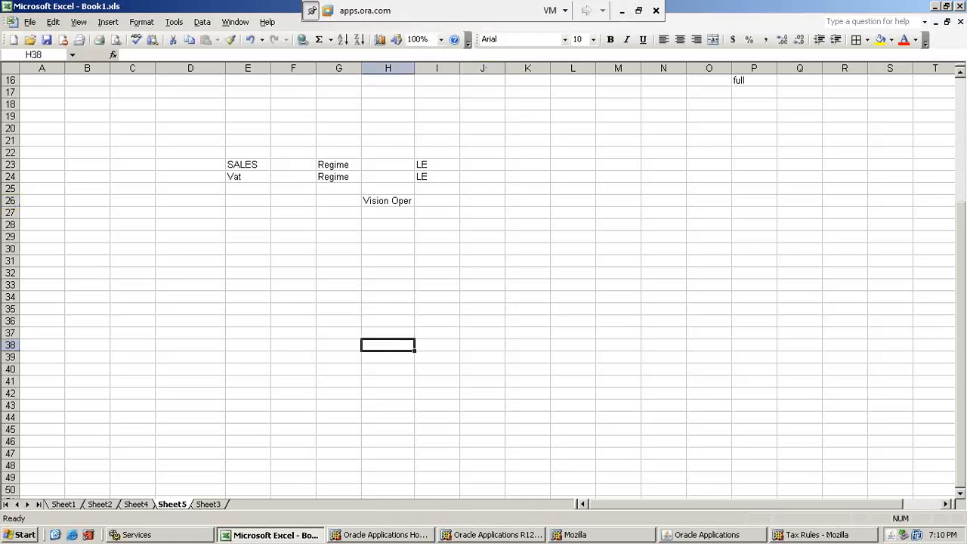
Switch to Oracle Applications and change the responsibility to Payables, Vision Operations (USA).
left_click(724, 536)
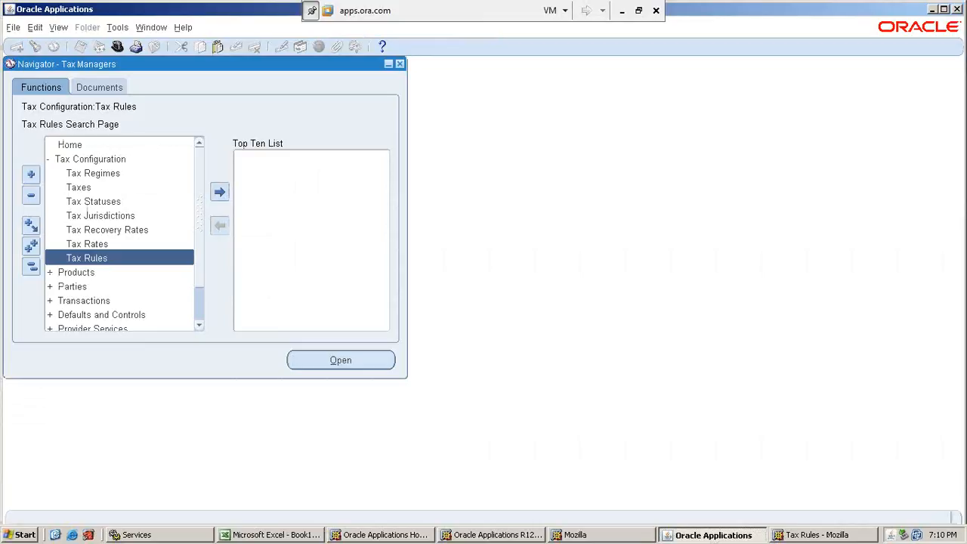
left_click(118, 47)
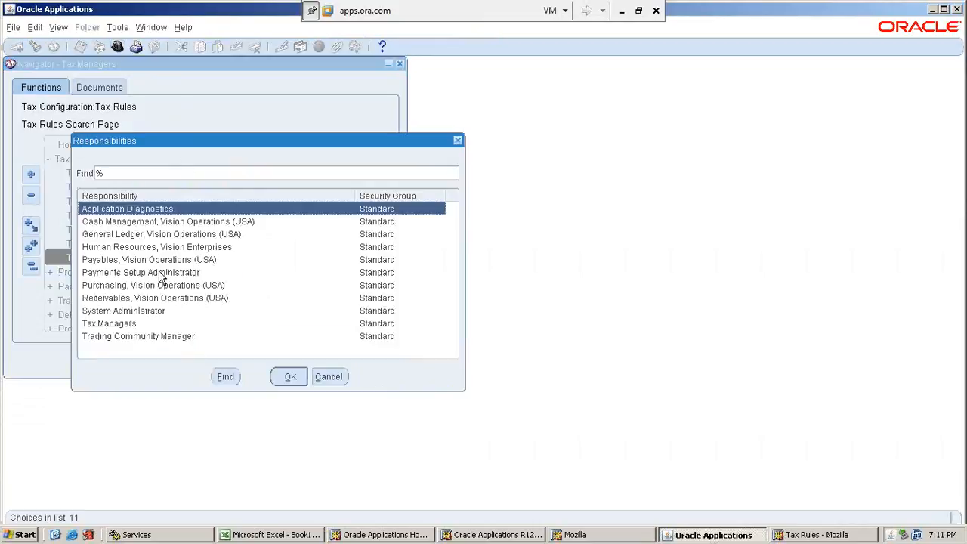
double_click(189, 260)
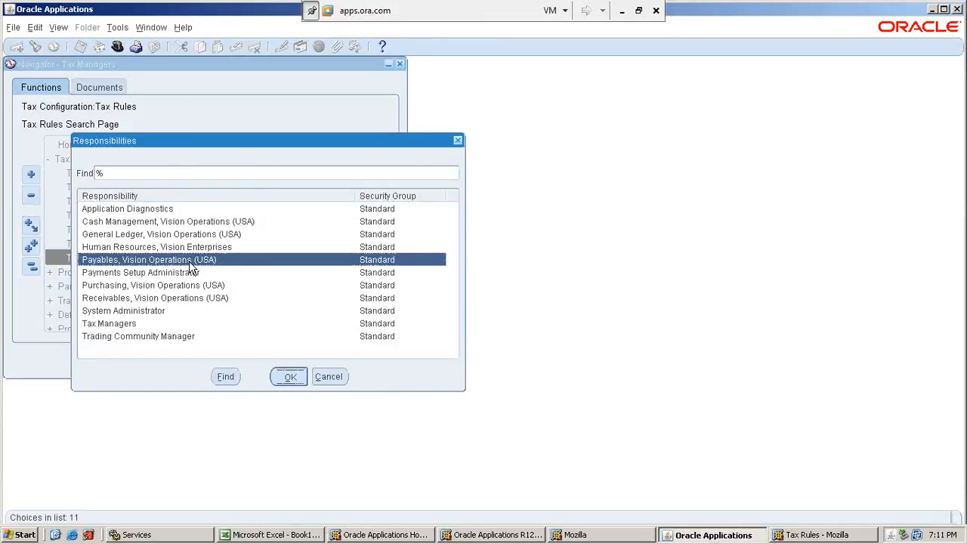
Confirm the Payables, Vision Operations (USA) responsibility and open the Invoice Workbench from the invoice entry functions.
key("Return")
key("Return")
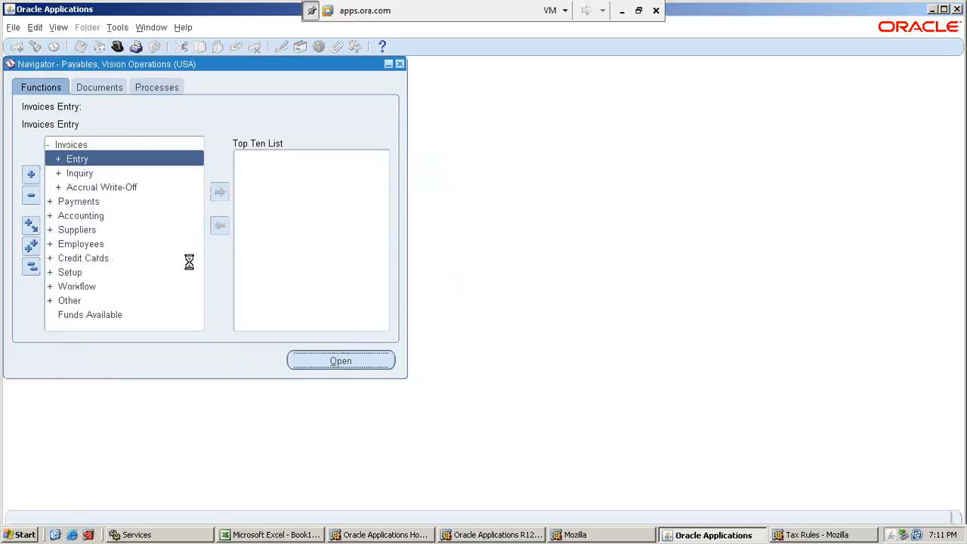
key("Down")
key("Return")
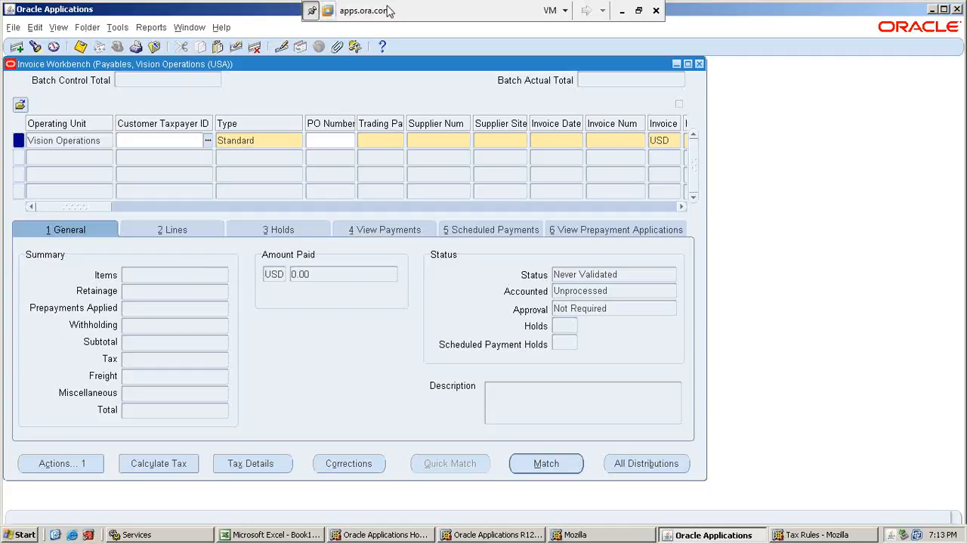
left_click(622, 10)
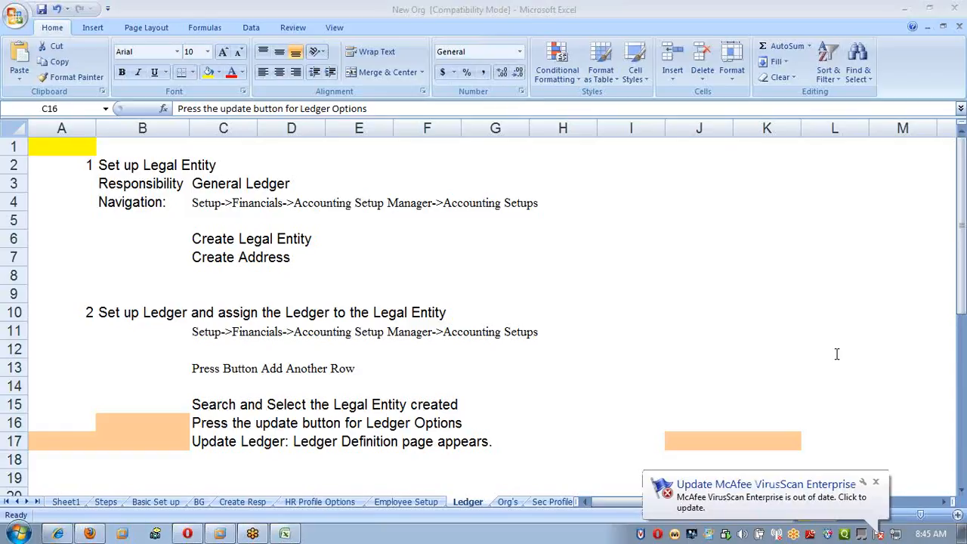
left_click(221, 534)
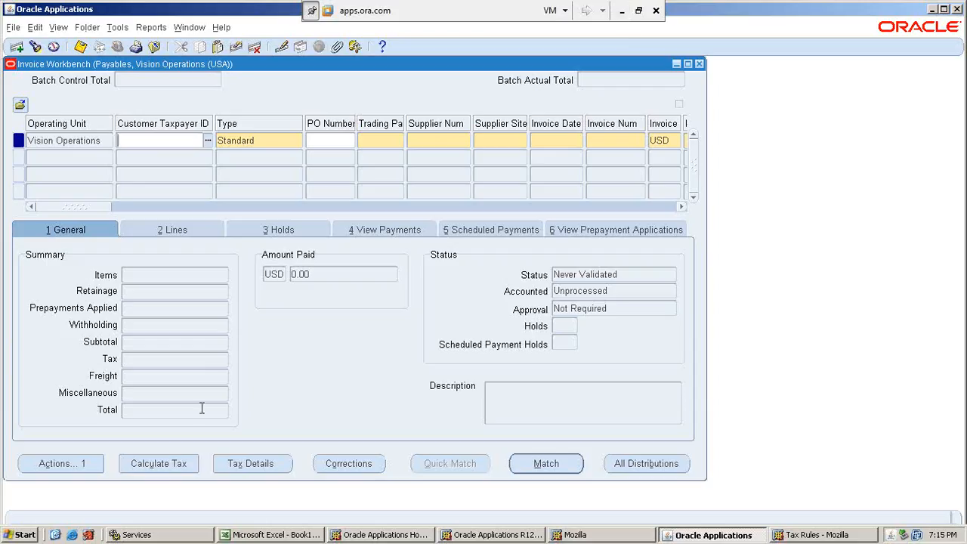
Close the Invoice Workbench and change the responsibility to General Ledger, Vision Operations (USA).
left_click(701, 63)
left_click(125, 46)
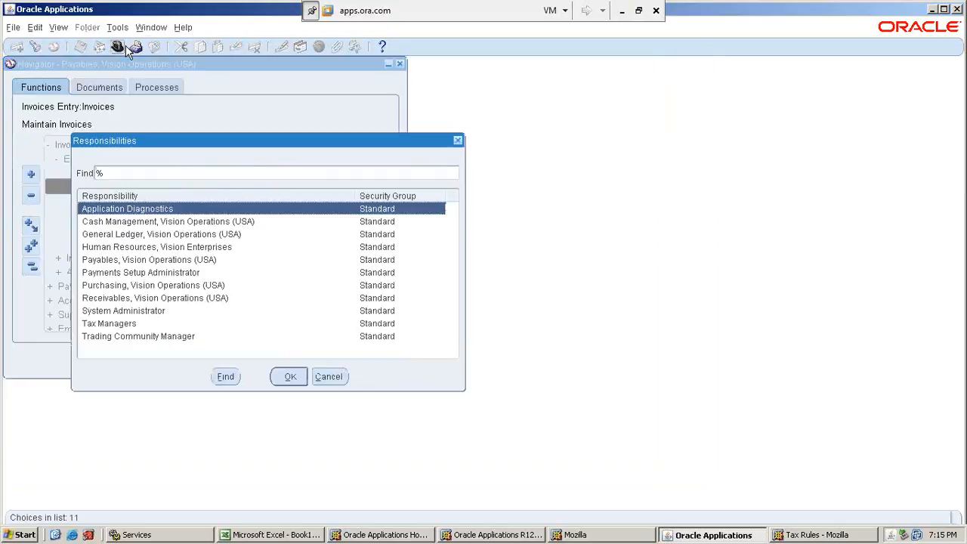
key("g")
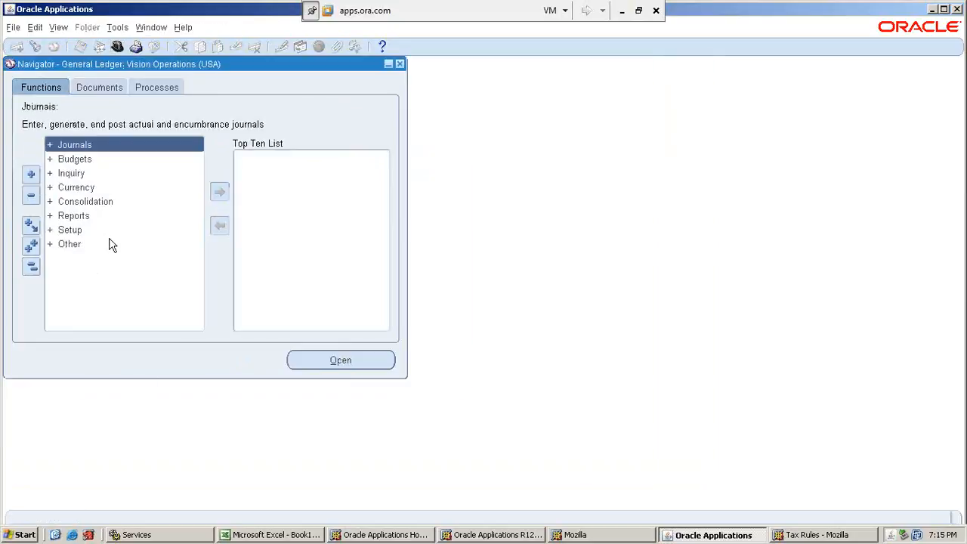
Search the form functions for %perio% and open the Open and Close Periods form.
key("ctrl+f")
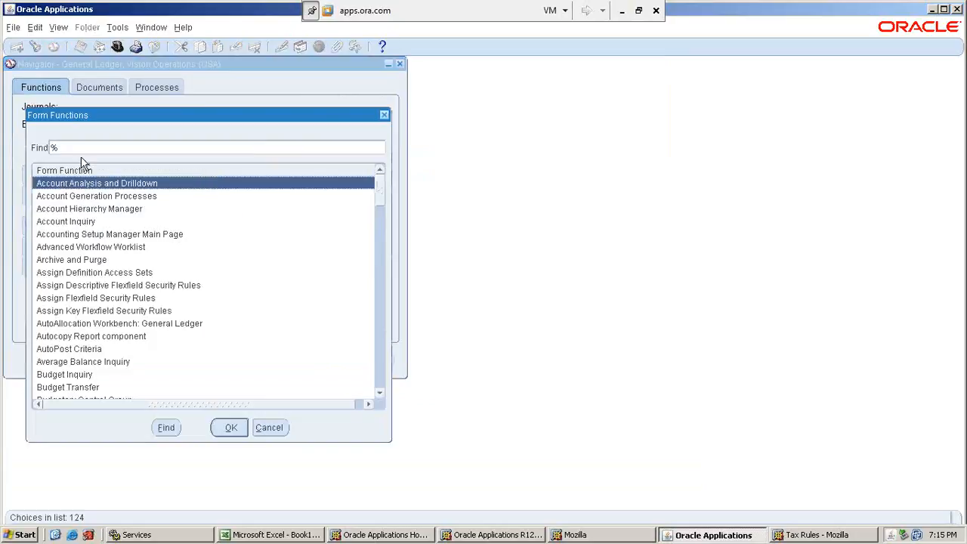
type("perio%")
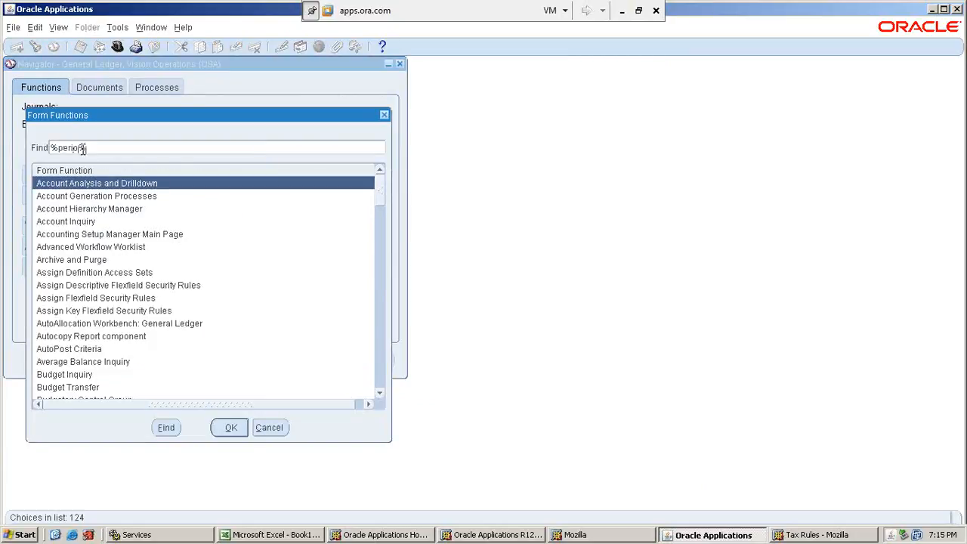
key("Return")
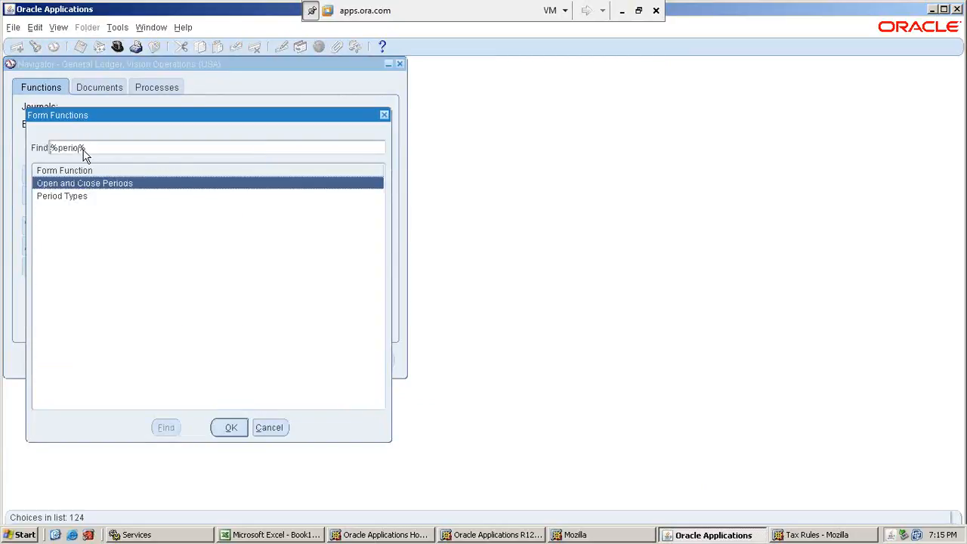
key("Return")
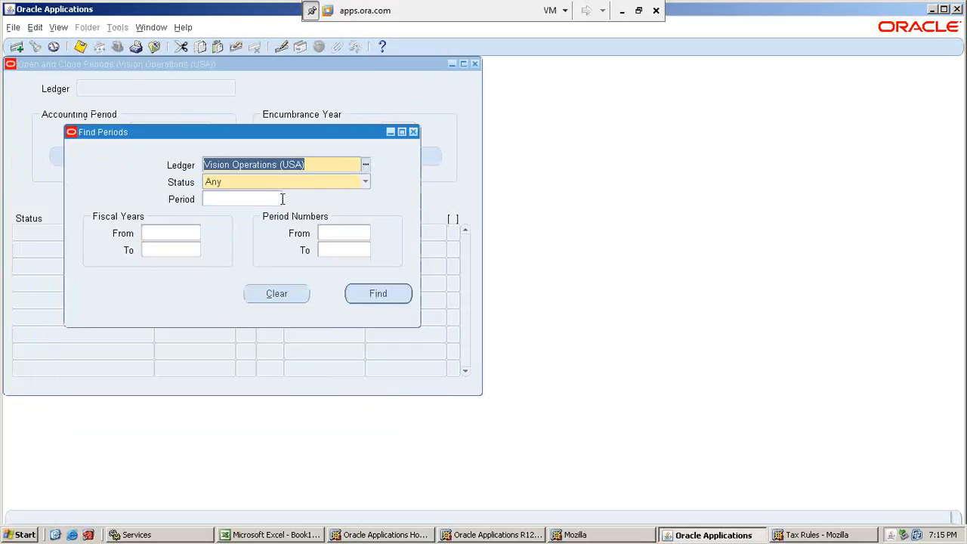
Find the Vision Operations (USA) ledger periods of any status from fiscal year 2010 onward.
left_click(254, 200)
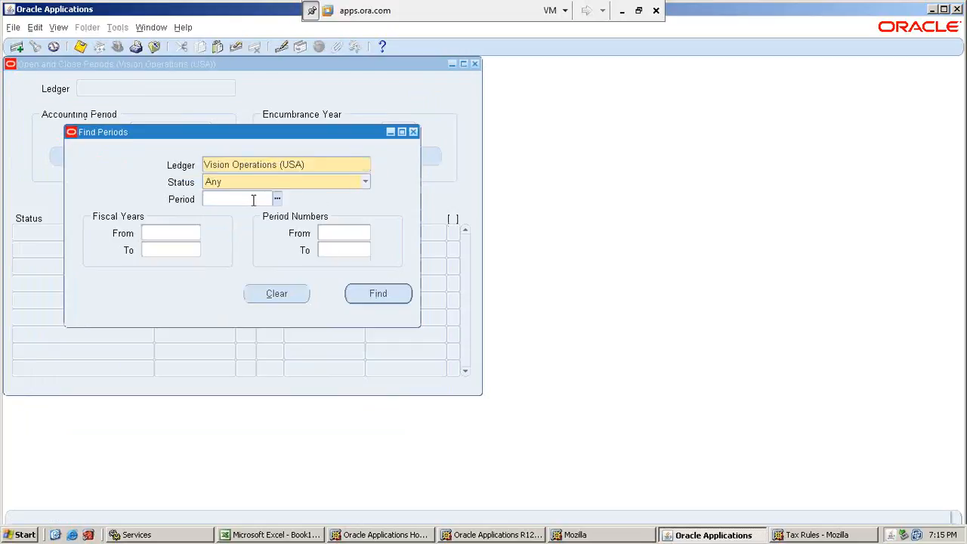
left_click(173, 237)
type("2010")
left_click(377, 296)
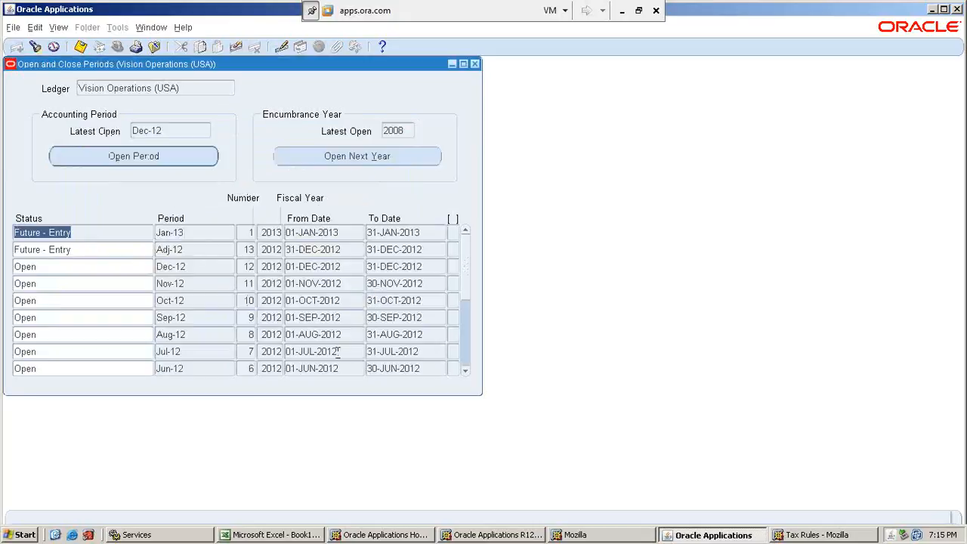
Review the statuses of the ledger's accounting periods from Nov-12 back into 2011.
left_click(95, 284)
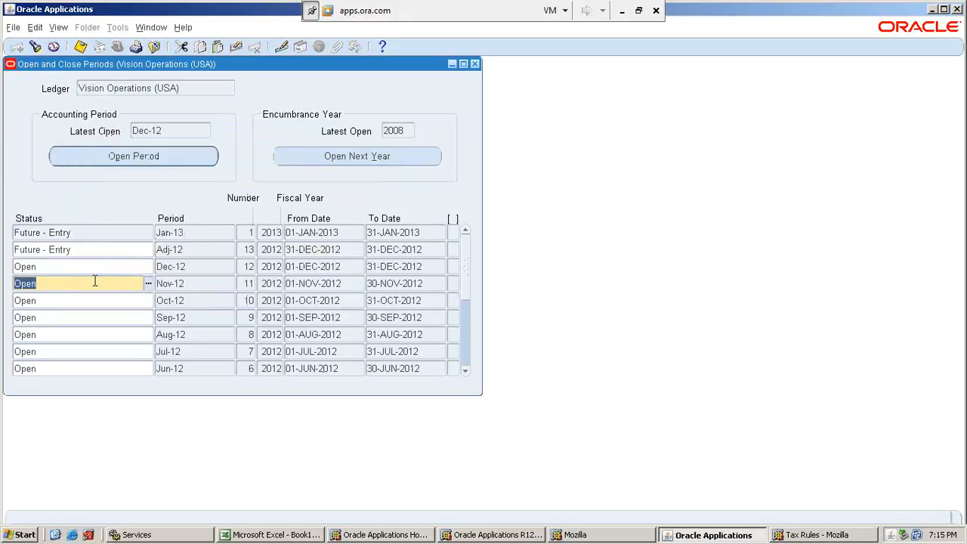
left_click(198, 334)
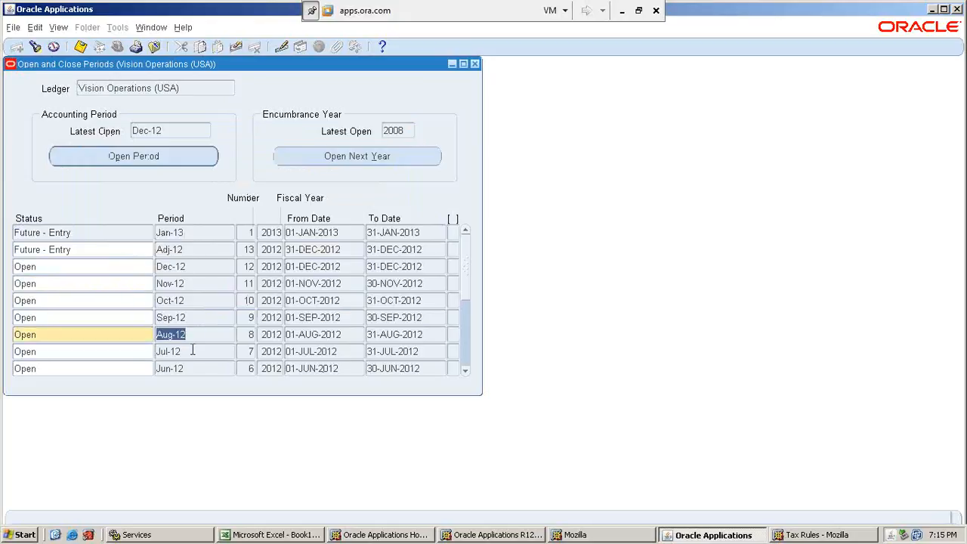
left_click(465, 371)
left_click(465, 371)
left_click(465, 371)
left_click(465, 371)
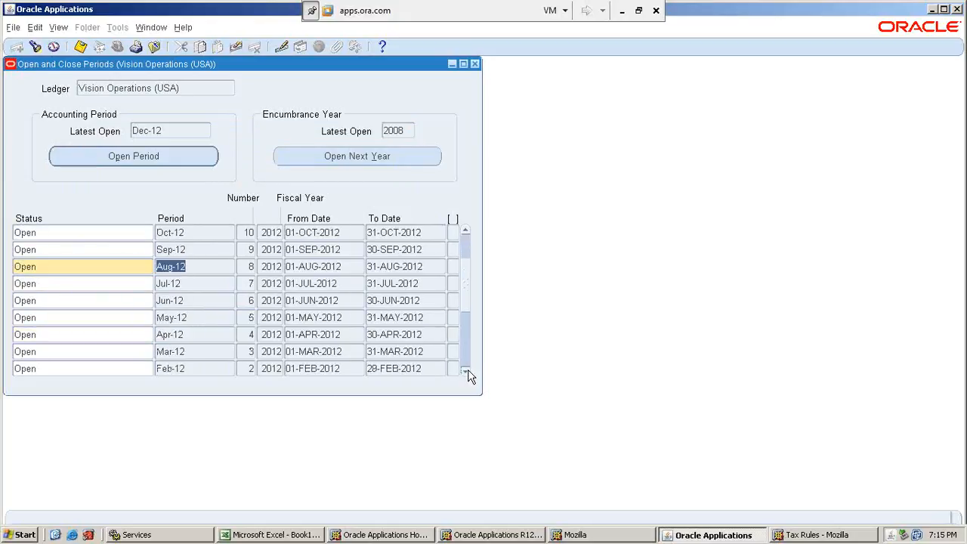
left_click(466, 372)
left_click(466, 371)
left_click(466, 371)
left_click(465, 371)
left_click(466, 371)
left_click(466, 371)
left_click(466, 371)
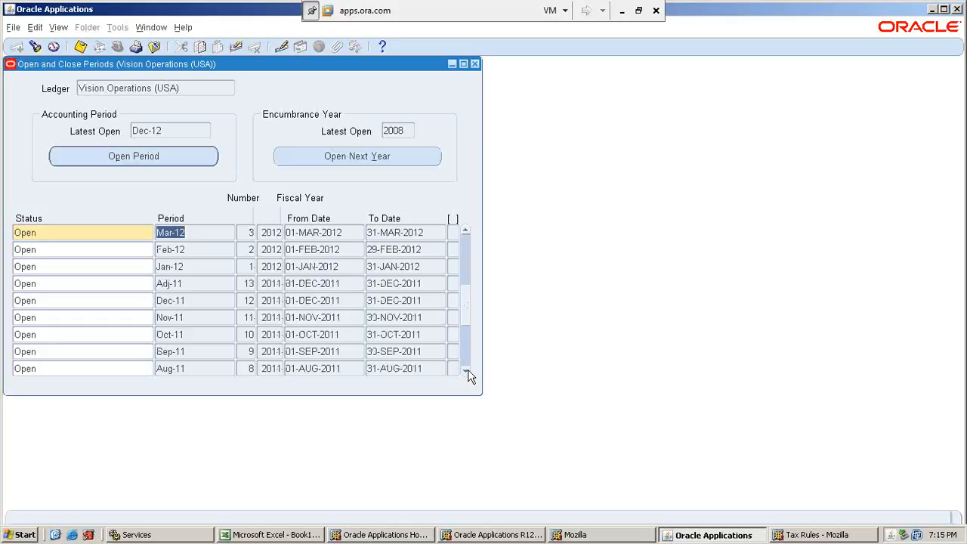
Check the fiscal years of Mar-12, Feb-12 and Jan-12, and compare Jan-12's dates with the Adj-11 adjustment period.
left_click(274, 233)
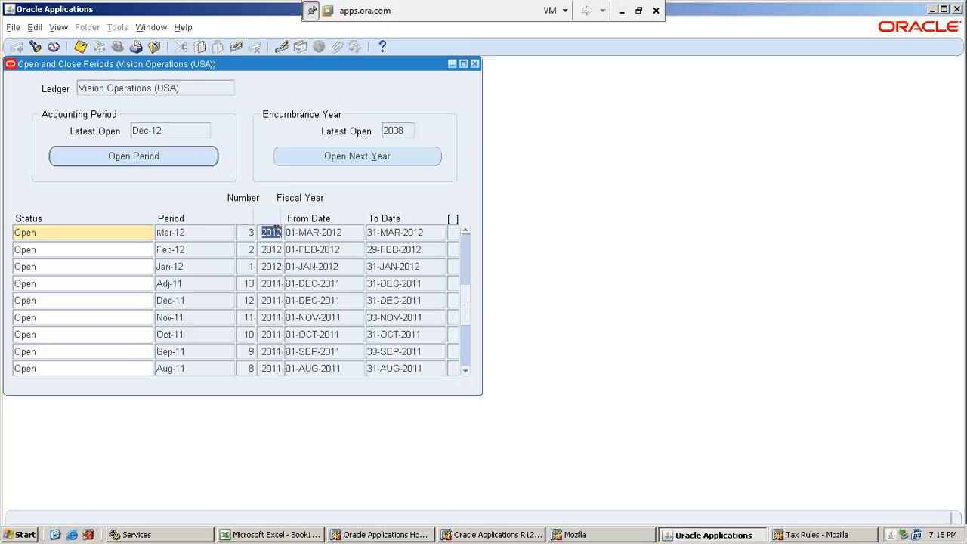
left_click(274, 251)
left_click(274, 267)
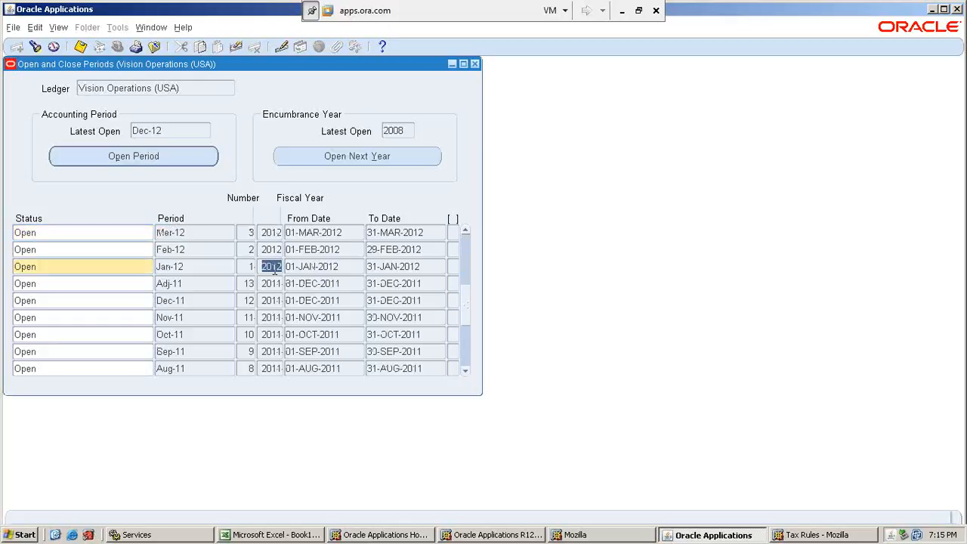
double_click(291, 268)
left_click(386, 267)
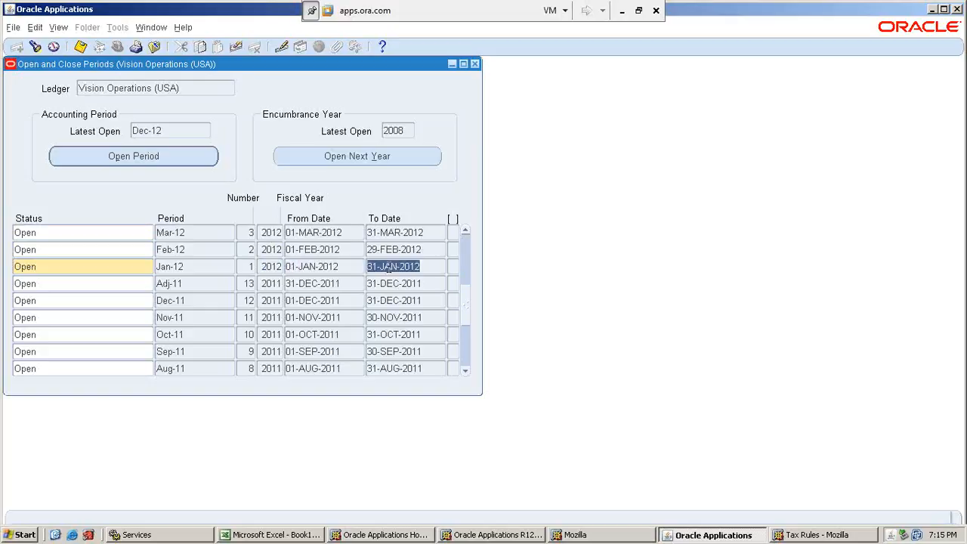
left_click(187, 272)
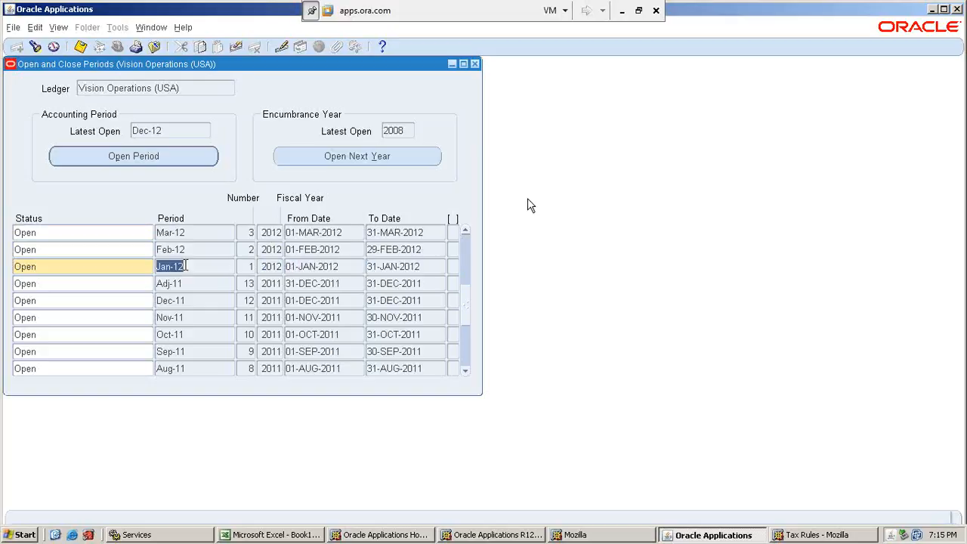
left_click(270, 283)
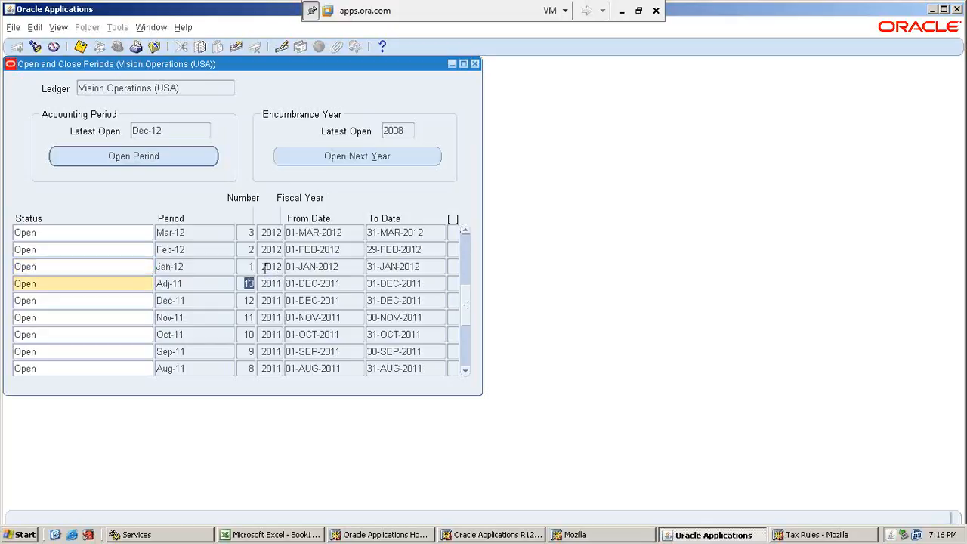
left_click(265, 266)
Examine the period number, fiscal year and start date of Adj-12, along with the Jan-13 period.
left_click(465, 232)
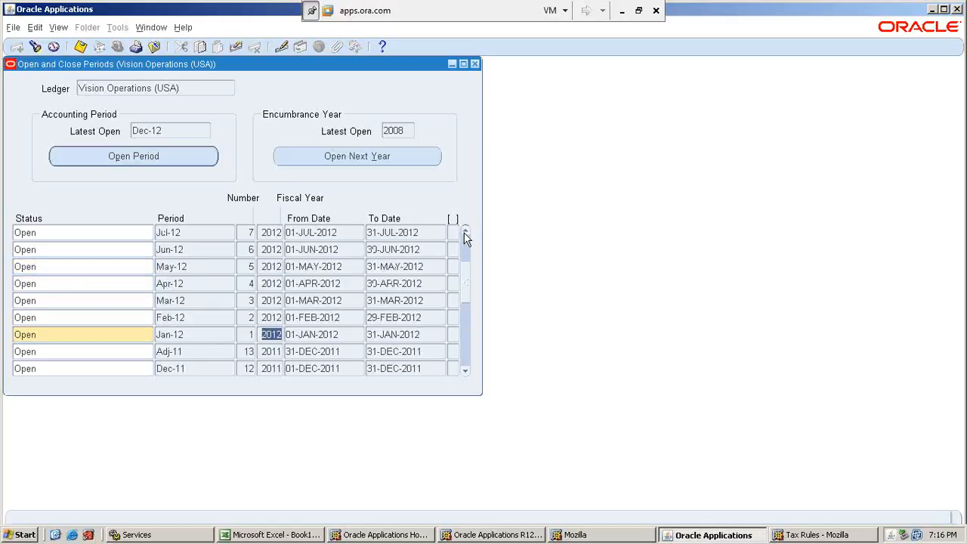
left_click(465, 232)
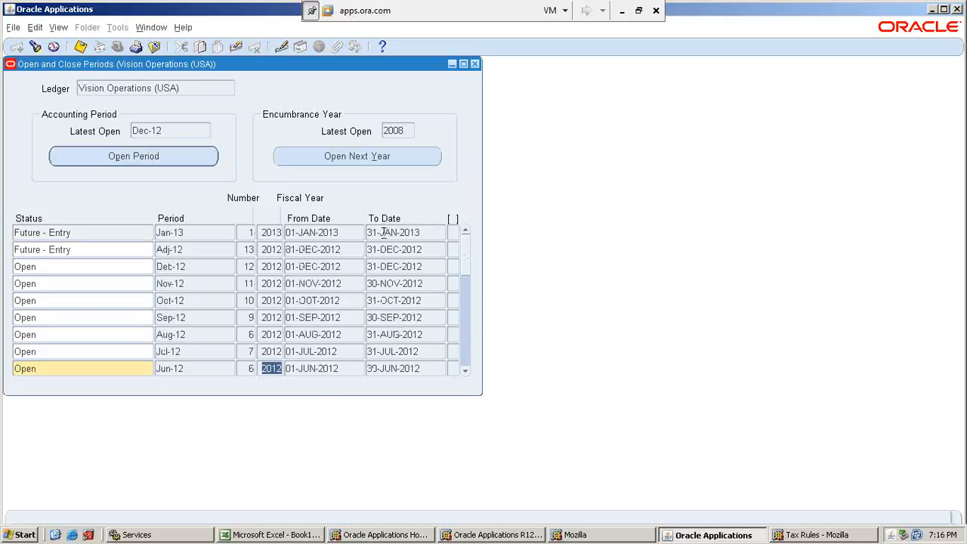
left_click(270, 250)
left_click(254, 250)
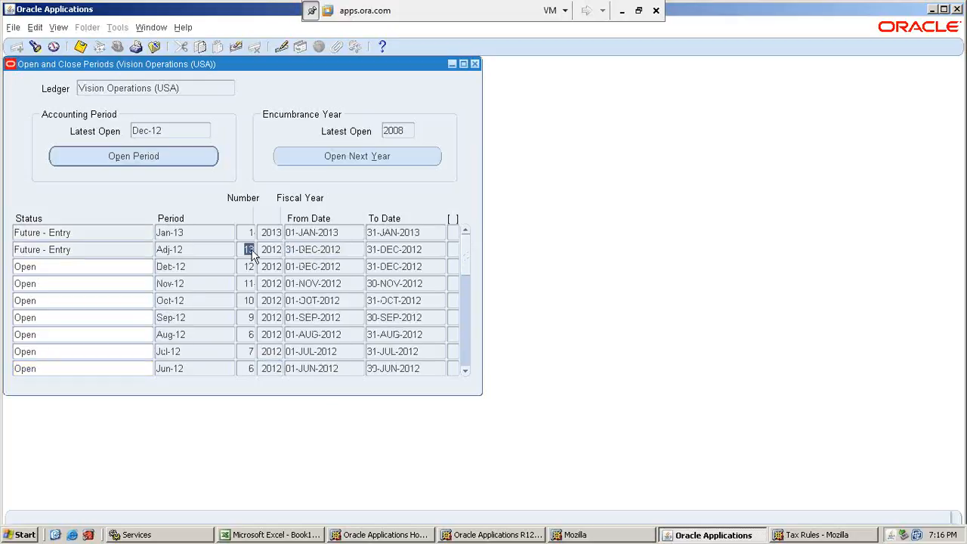
left_click(211, 250)
left_click(248, 250)
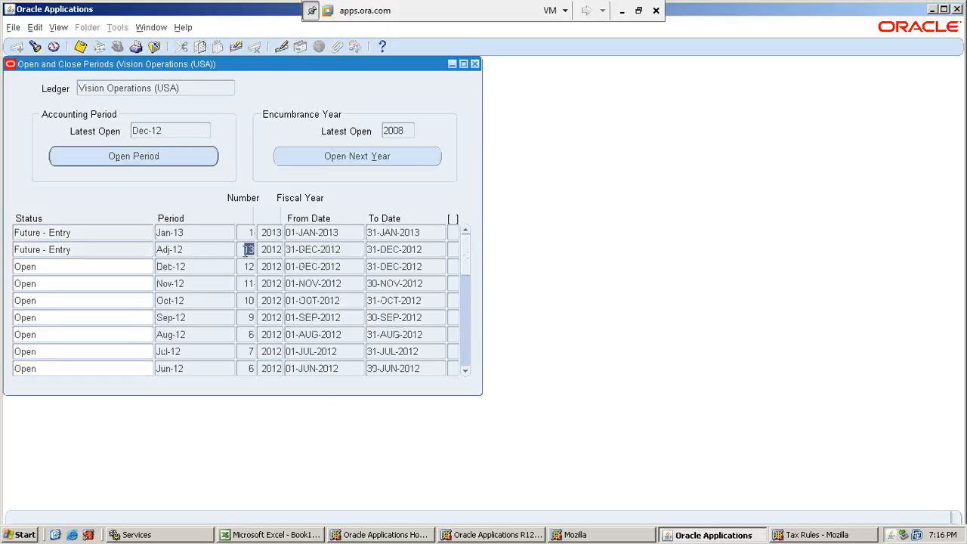
left_click(313, 255)
left_click(240, 251)
left_click(195, 233)
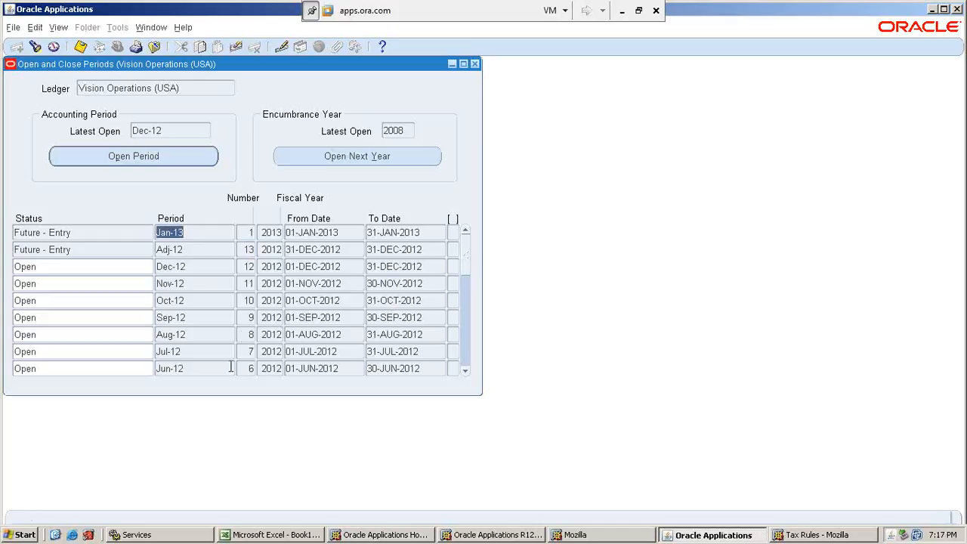
Open the next encumbrance year for the Vision Operations (USA) ledger and acknowledge the submitted concurrent request.
left_click(402, 159)
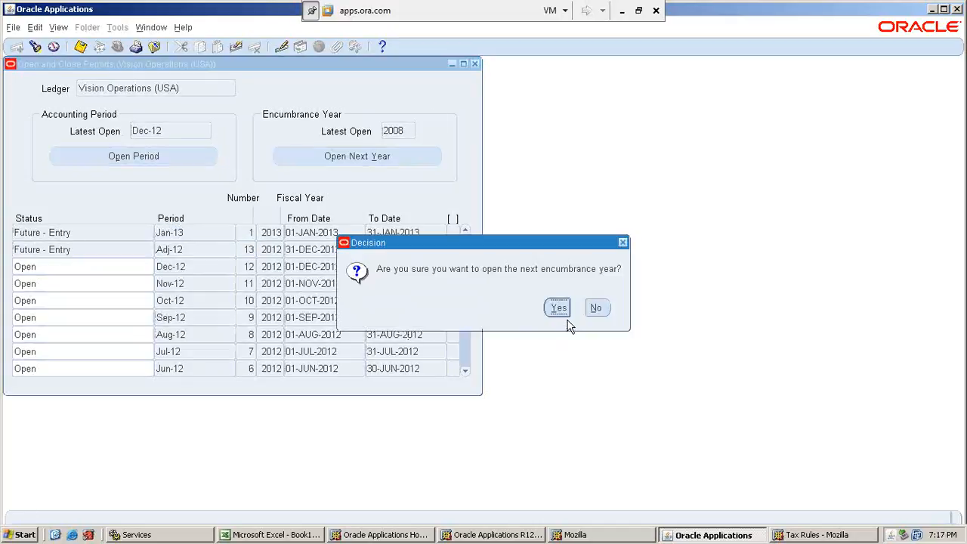
left_click(560, 308)
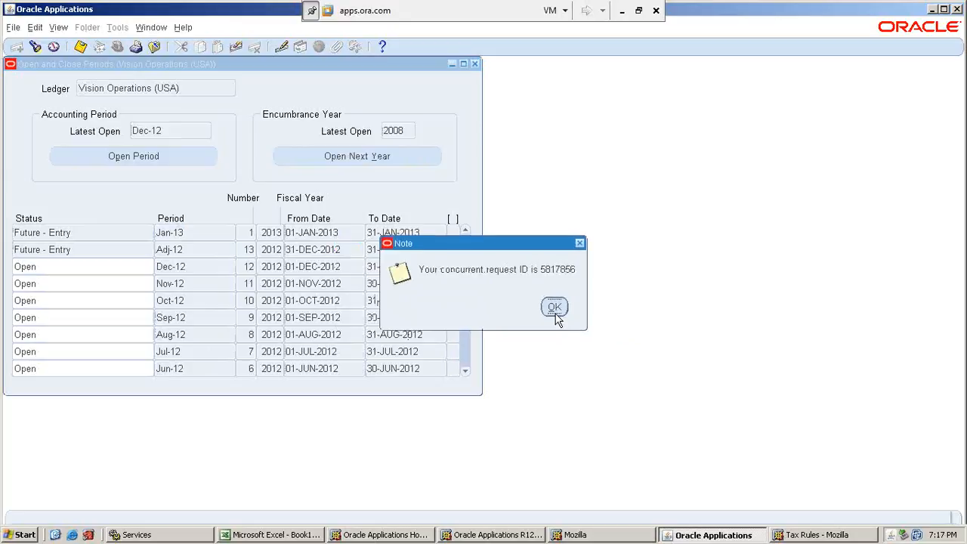
left_click(555, 307)
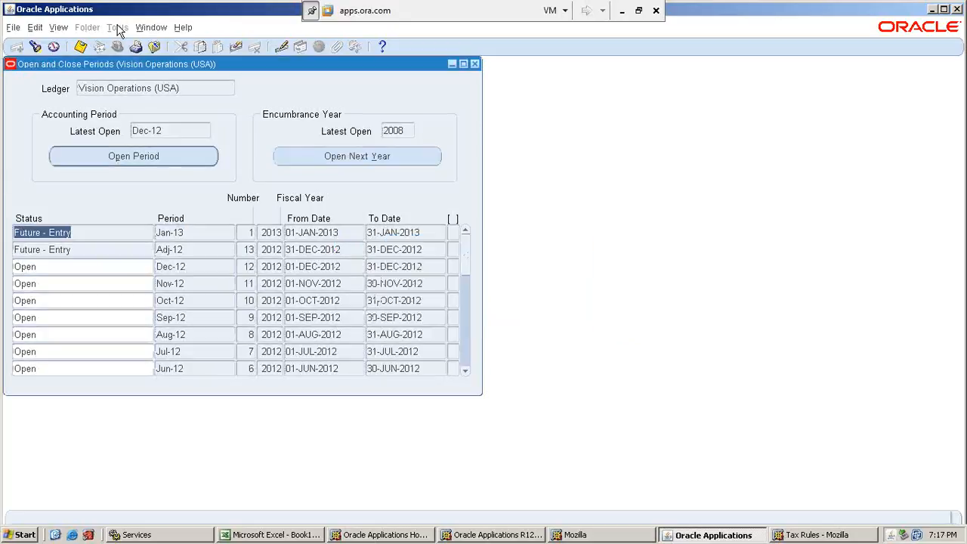
Find all of your own concurrent requests from the last 7 days, ordered by Request ID.
left_click(59, 30)
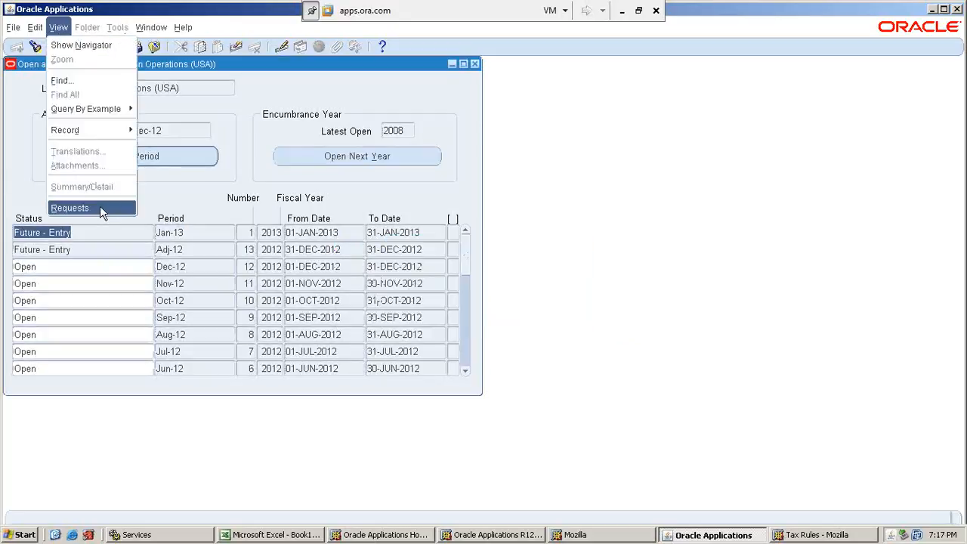
left_click(70, 208)
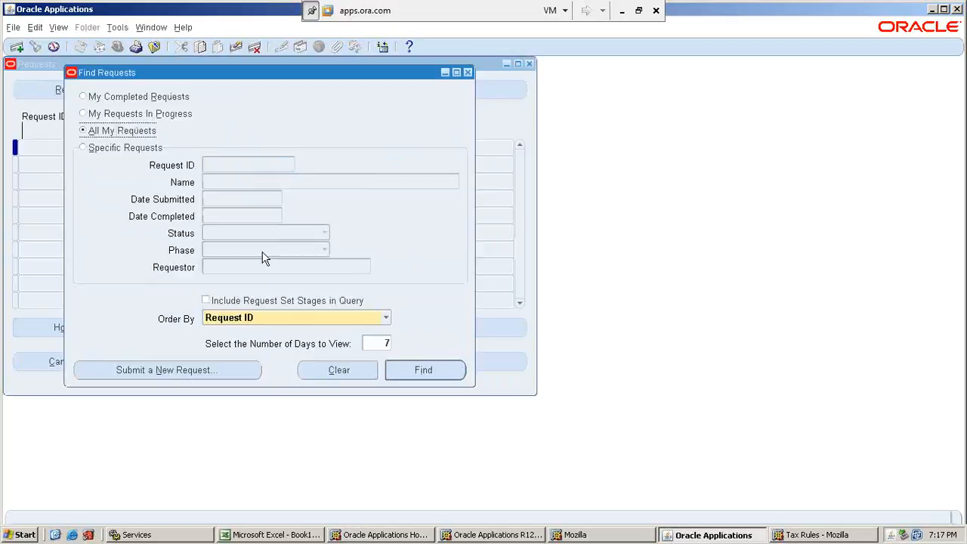
left_click(412, 369)
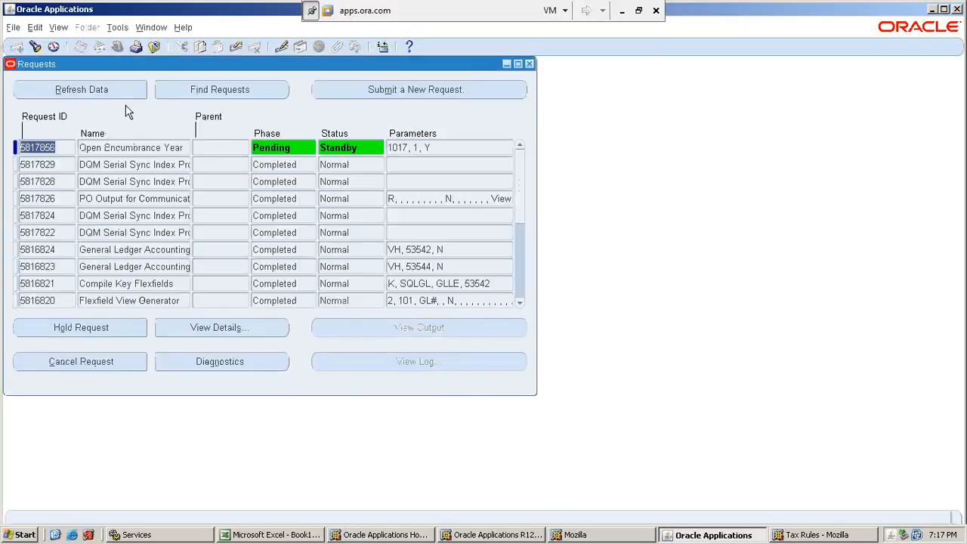
Refresh the request list repeatedly to monitor the Open Encumbrance Year request, and close the Requests window.
left_click(93, 89)
left_click(93, 89)
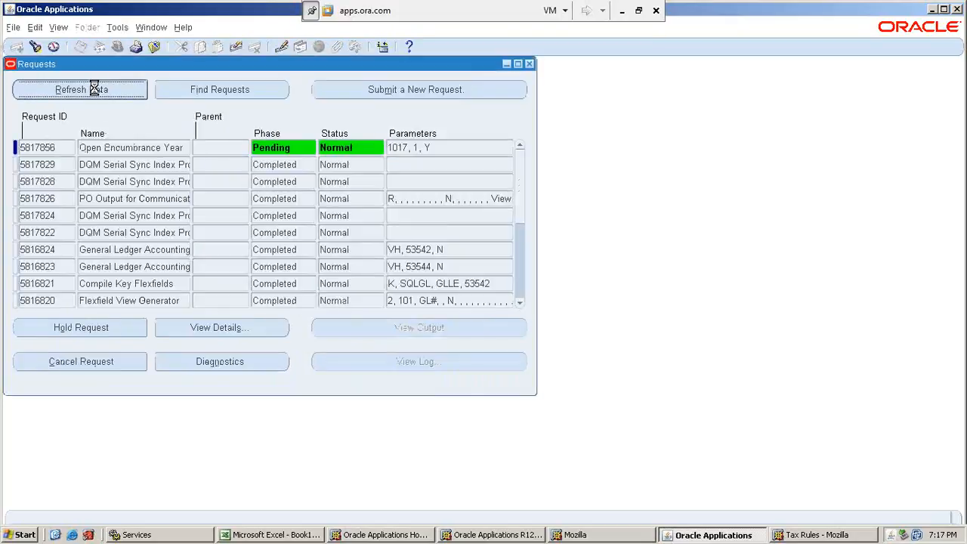
left_click(94, 89)
left_click(94, 89)
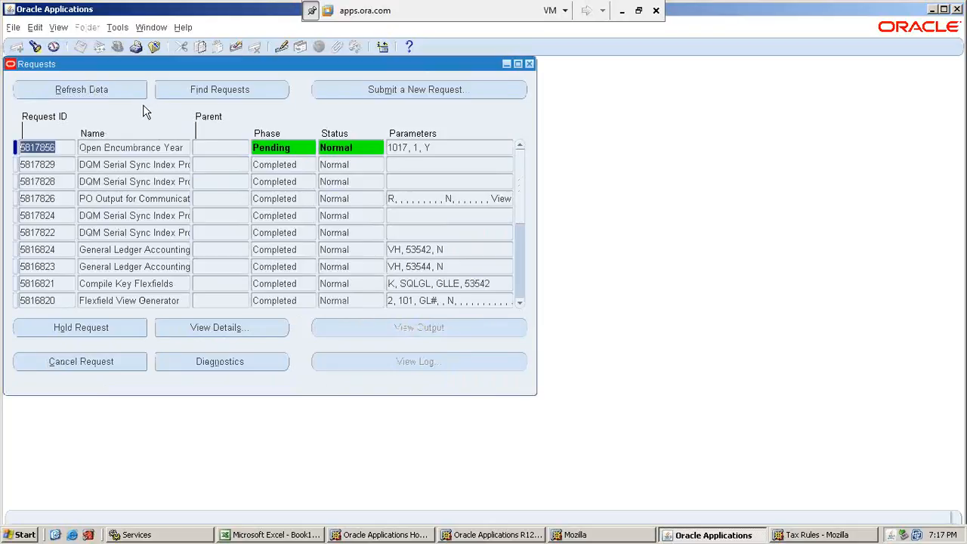
key("alt+r")
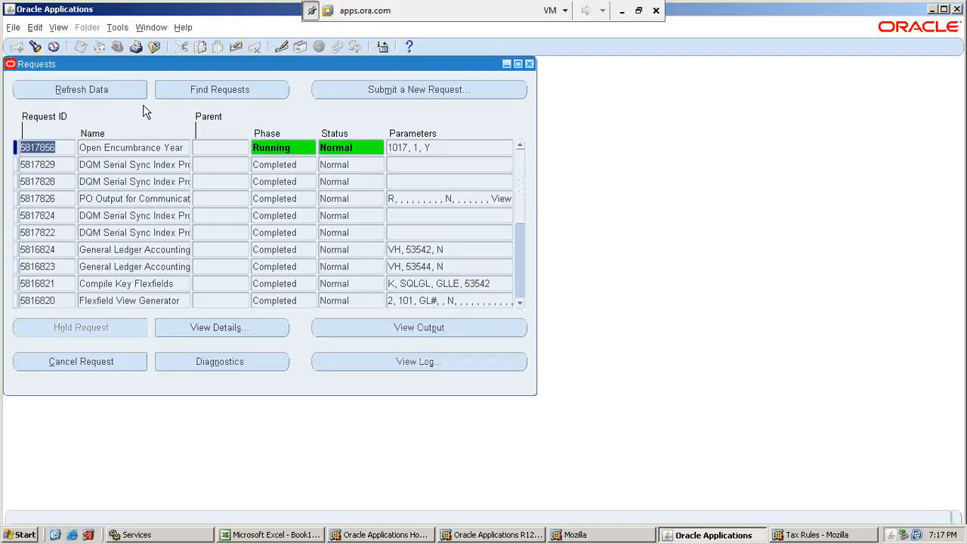
left_click(109, 91)
left_click(110, 92)
left_click(16, 96)
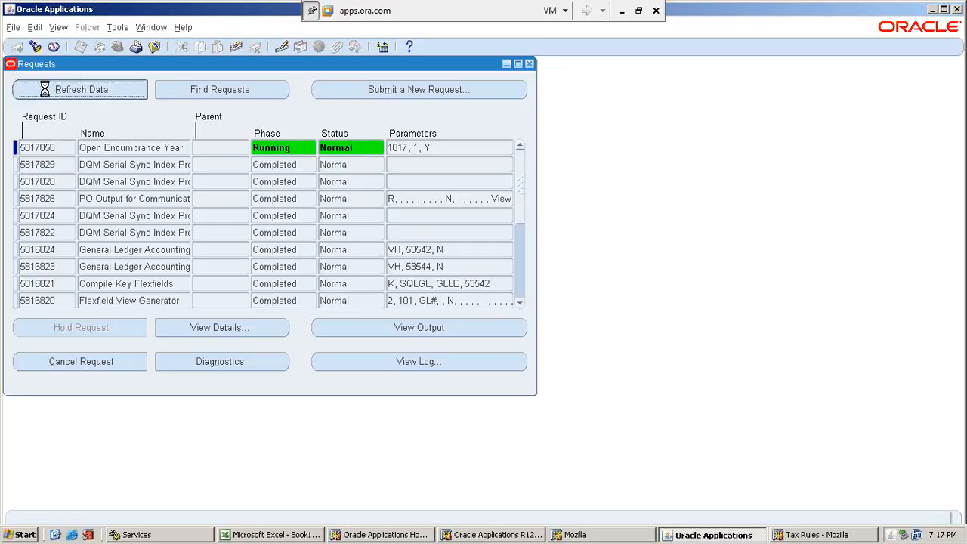
left_click(529, 64)
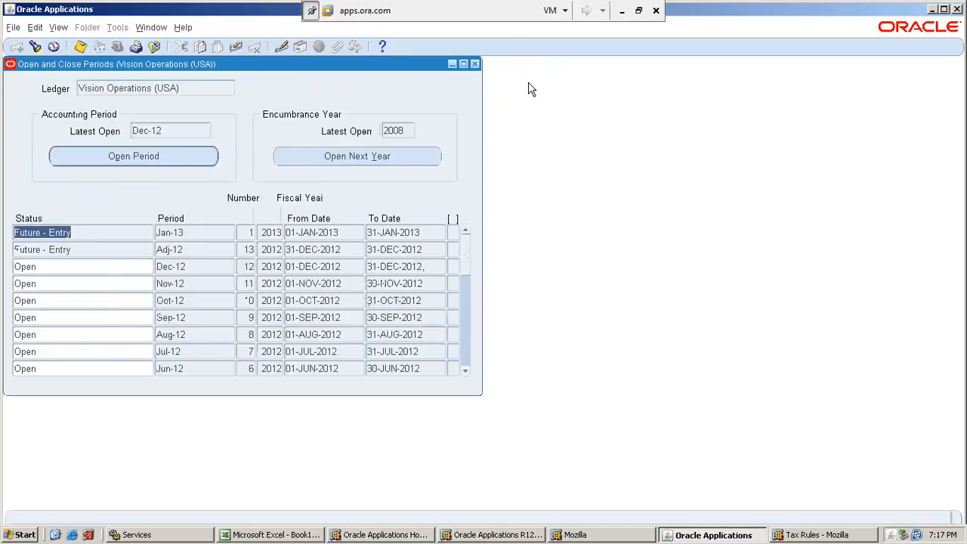
Glance at the Ledger setup notes in the New Org workbook, and exit the Oracle Applications forms session from the periods form.
left_click(622, 10)
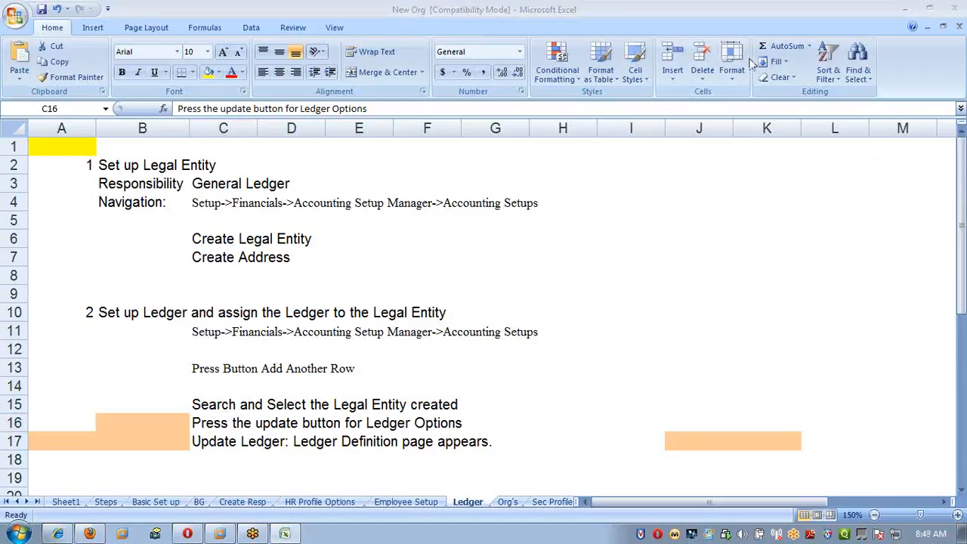
left_click(215, 535)
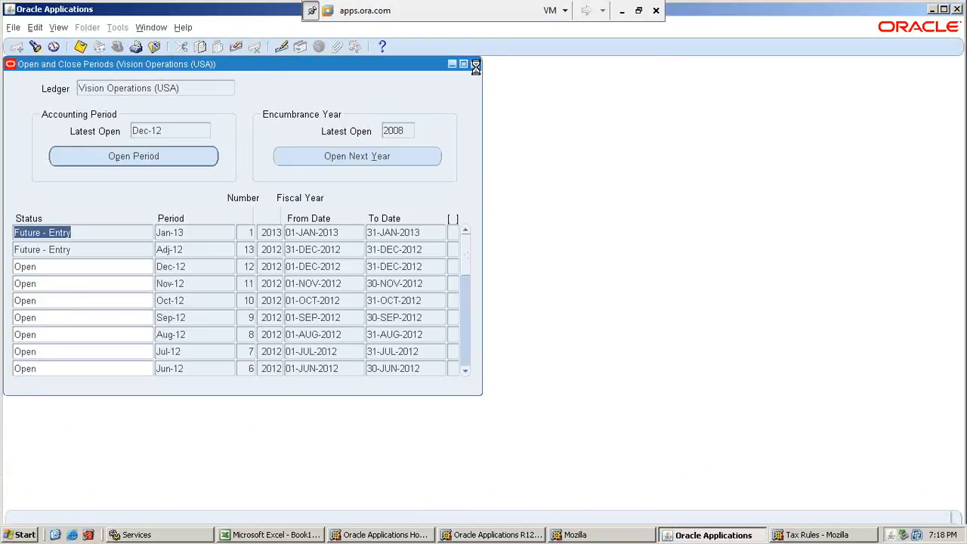
left_click(475, 65)
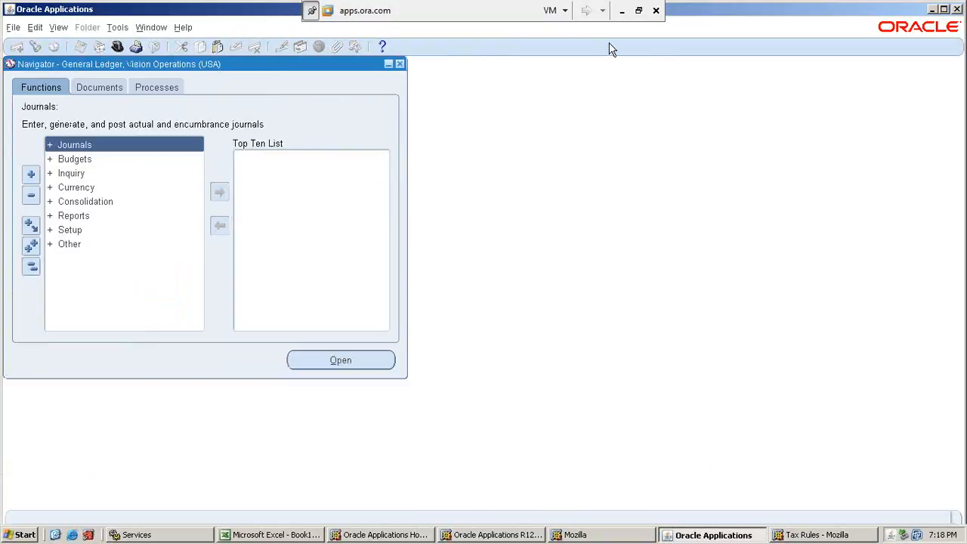
left_click(961, 12)
left_click(468, 306)
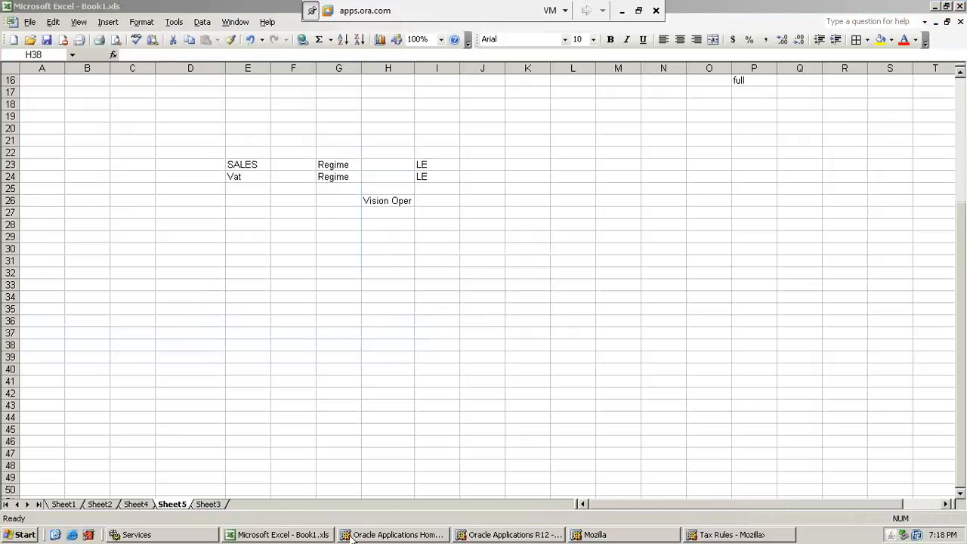
Close all remaining Mozilla windows, including Tax Rules, Oracle Applications R12 and the Oracle Applications Home Page.
right_click(730, 537)
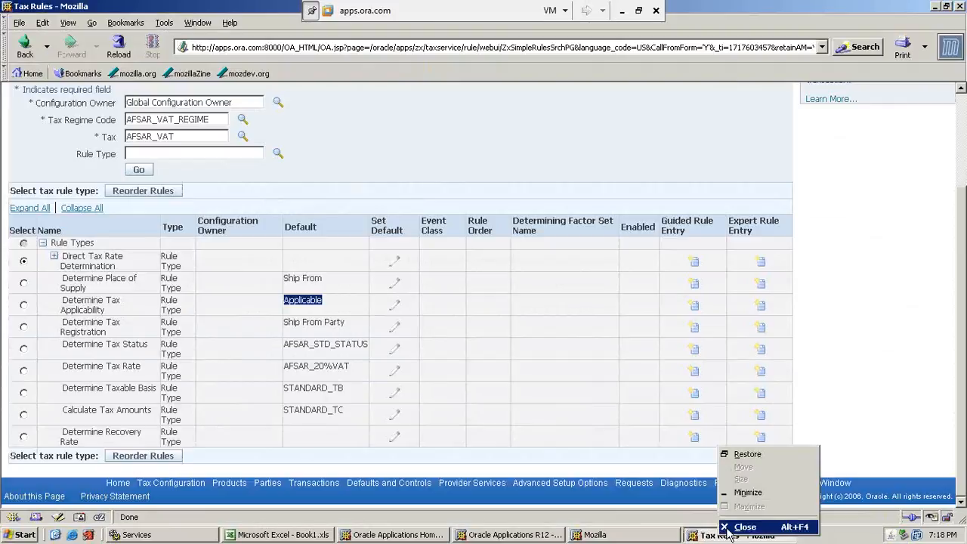
left_click(730, 528)
right_click(632, 537)
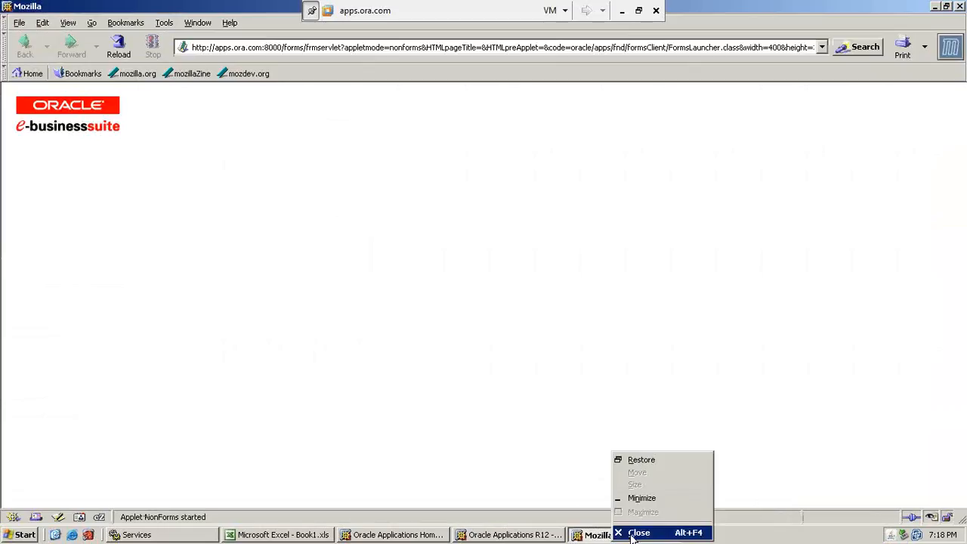
left_click(635, 534)
right_click(507, 535)
left_click(519, 525)
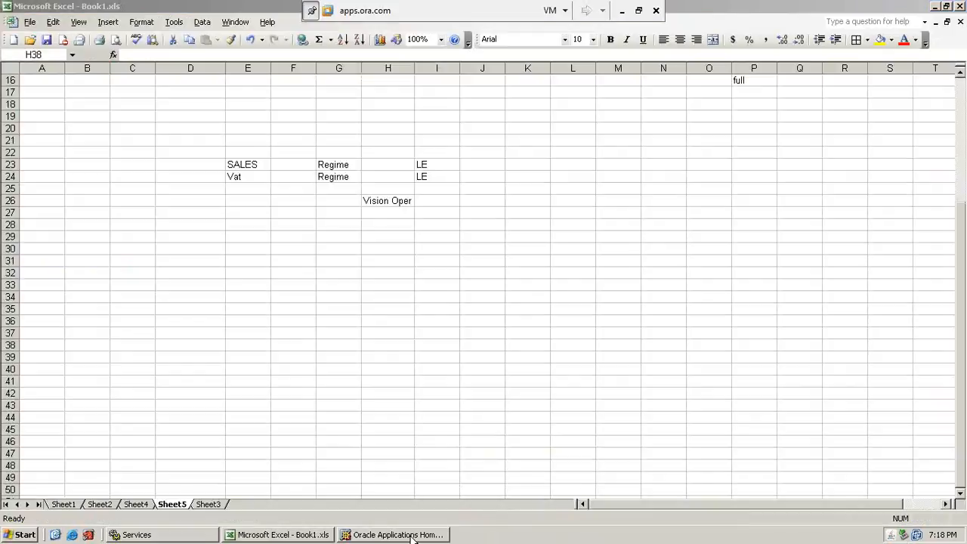
right_click(412, 537)
left_click(436, 527)
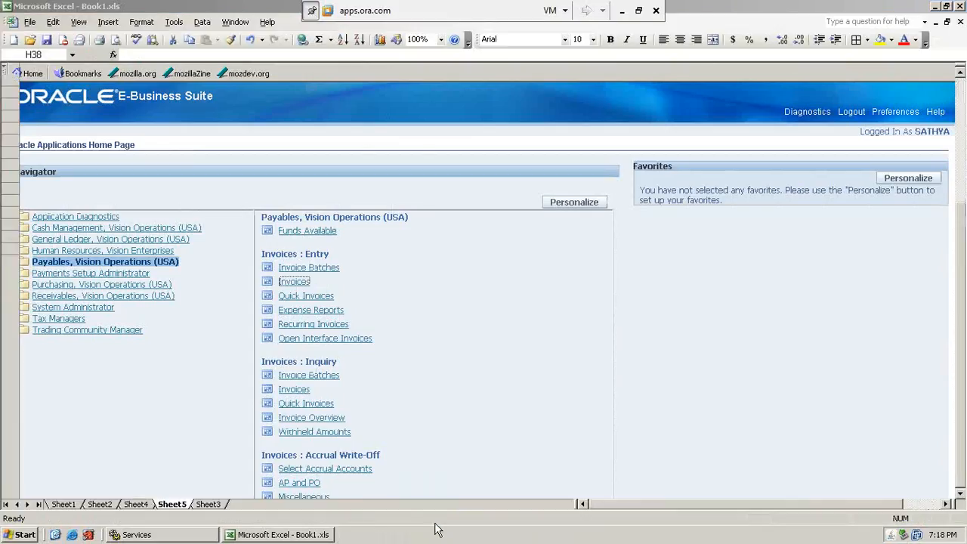
Start Mozilla and log in to Oracle E-Business Suite with the new account's user name and password.
left_click(89, 534)
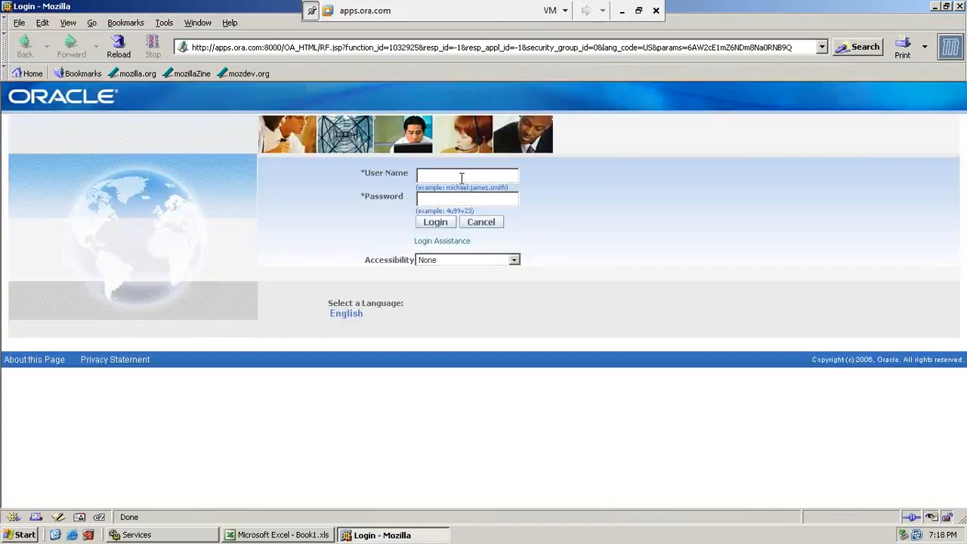
left_click(462, 179)
type("sathye_new")
key("Tab")
type("*******")
left_click(435, 221)
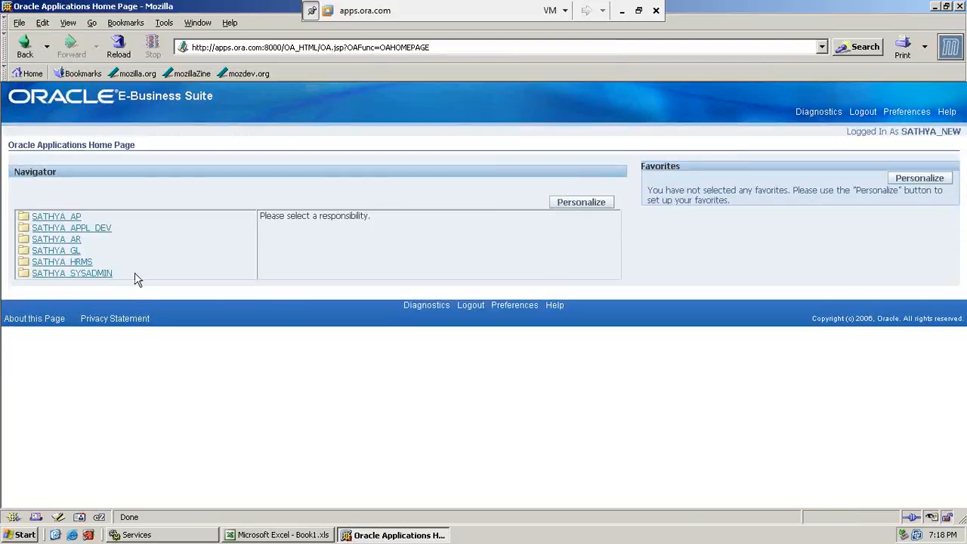
Open Accounting Setups from the SATHYA_GL responsibility's Accounting Setup Manager, and switch to the Ledger notes in the New Org workbook.
left_click(69, 251)
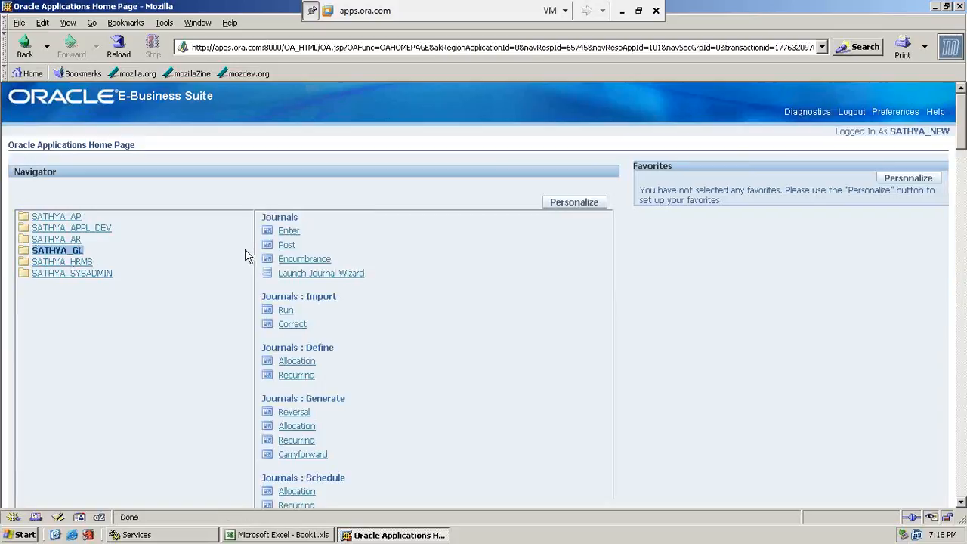
scroll(449, 400, "down", 4)
scroll(449, 399, "down", 15)
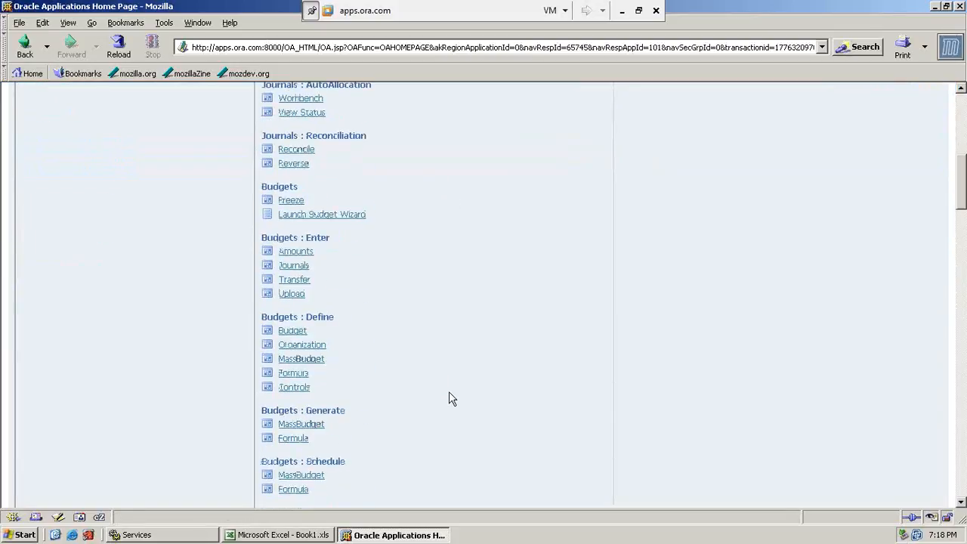
scroll(449, 400, "down", 15)
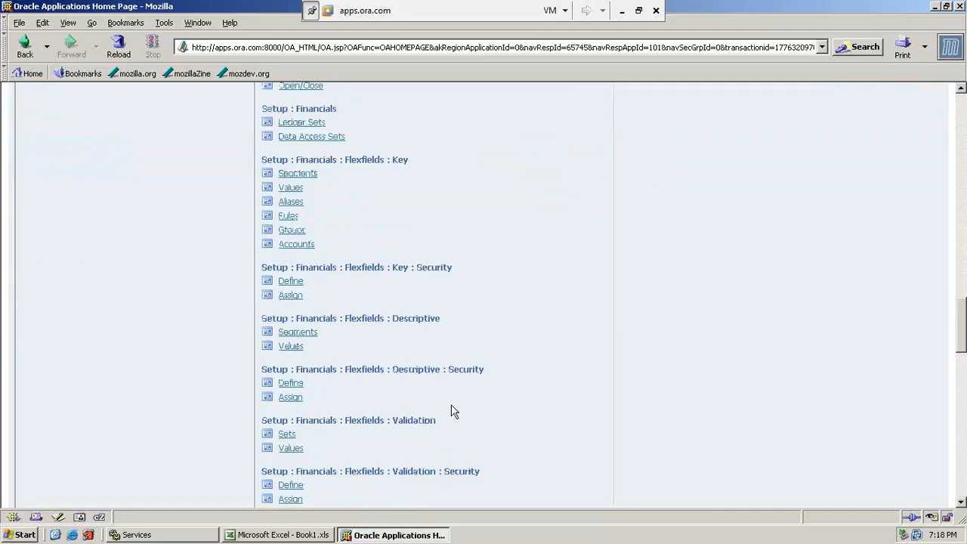
scroll(452, 411, "down", 5)
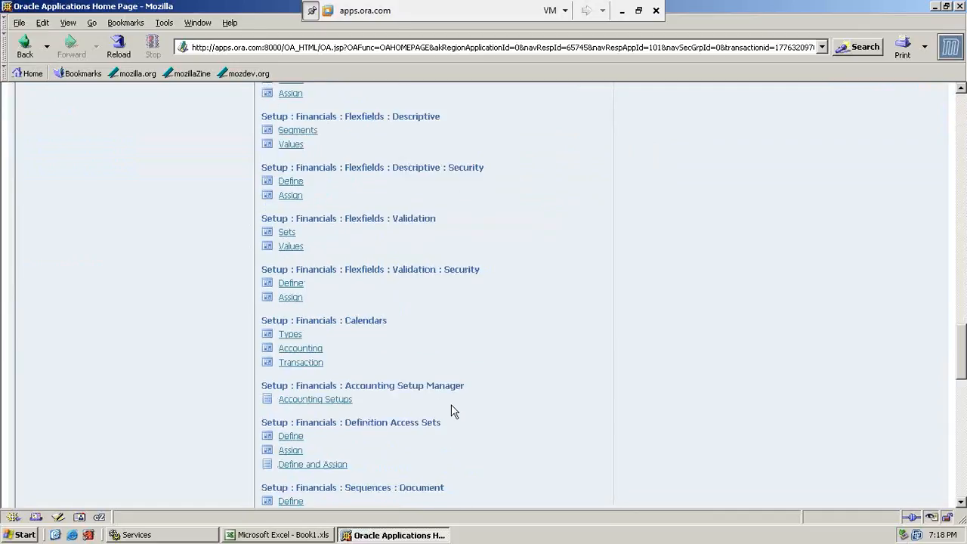
left_click(327, 401)
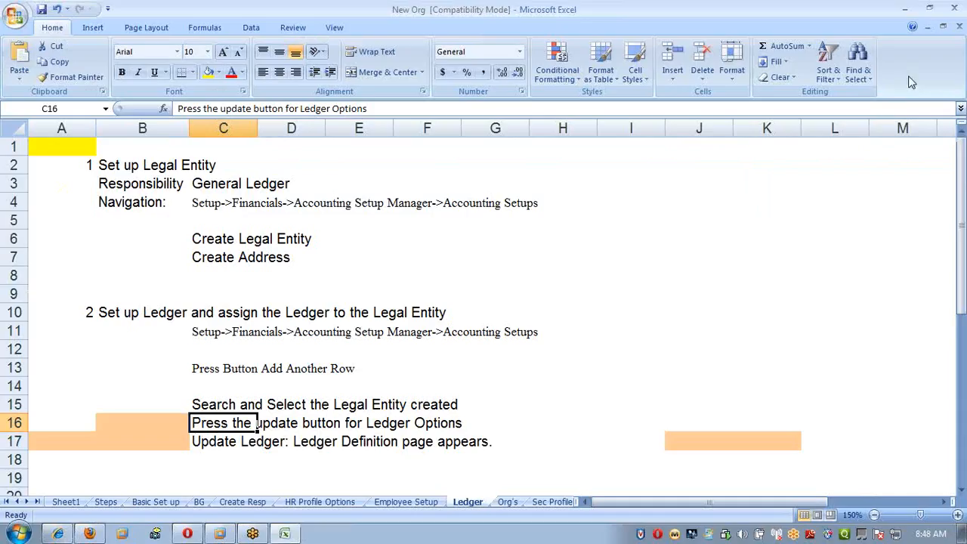
left_click(623, 10)
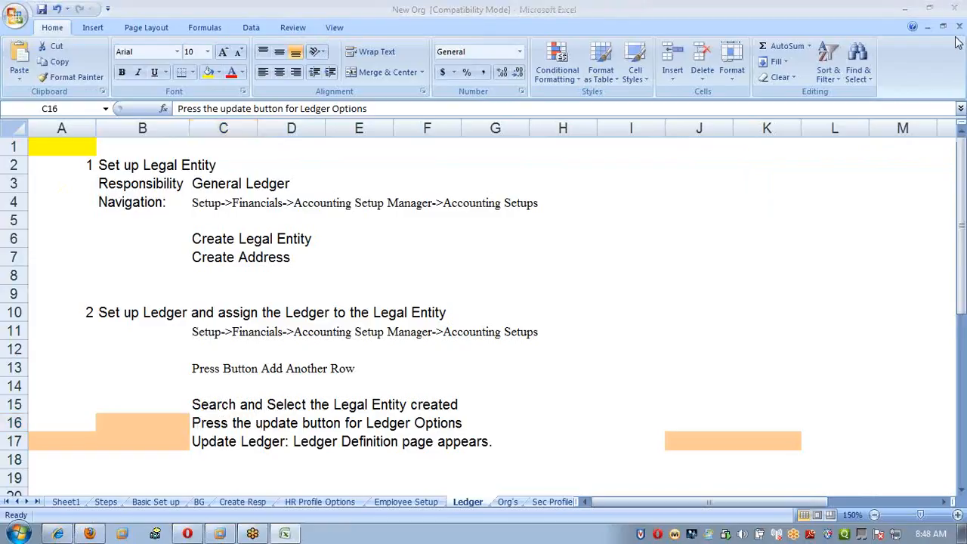